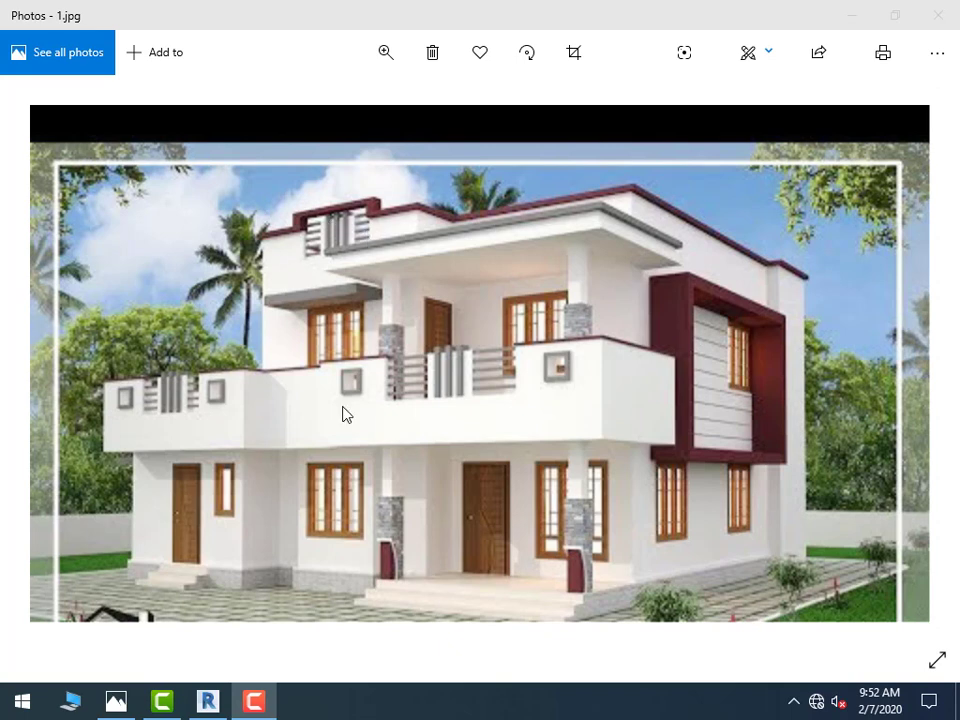
Switch from the house reference photo in Windows Photos to the Revit 2020 Home screen
click(208, 700)
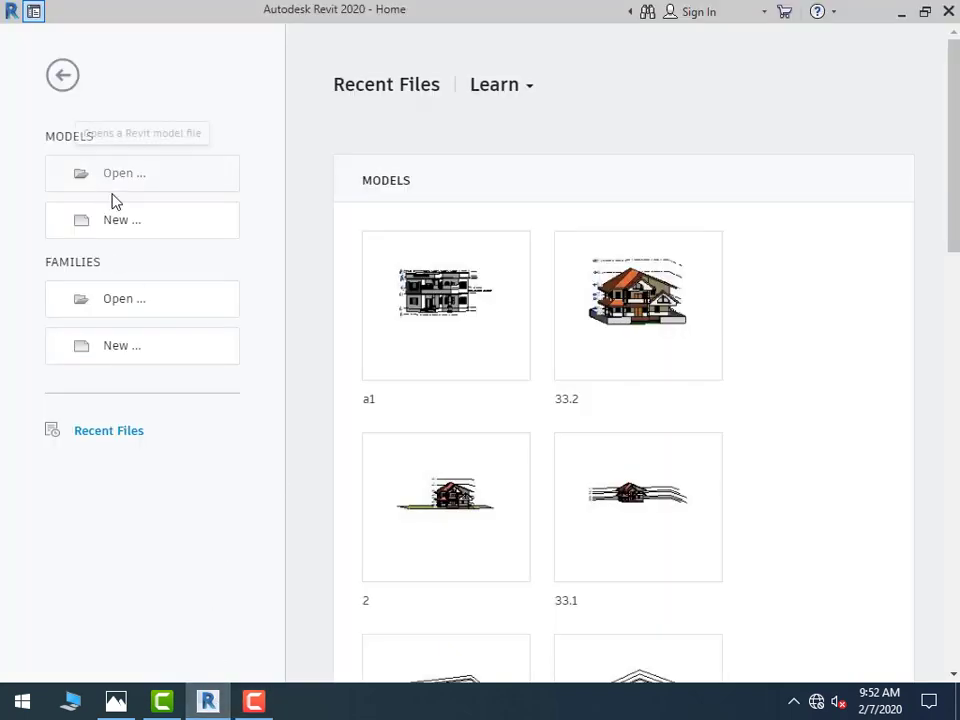
Create a new project from the Architectural Template
click(137, 222)
click(495, 314)
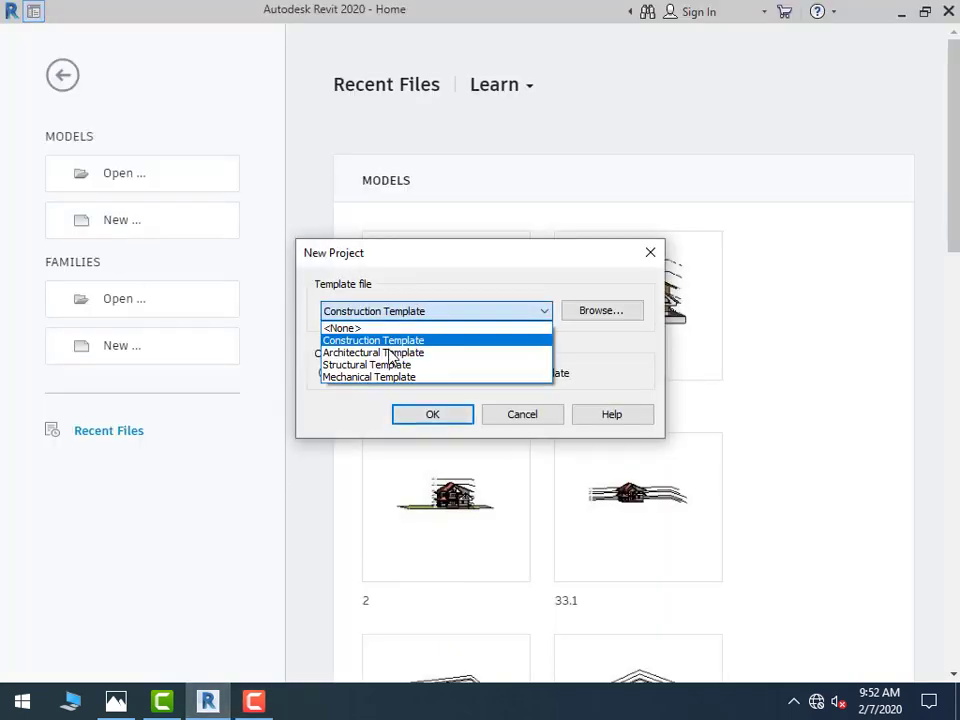
click(390, 351)
click(428, 414)
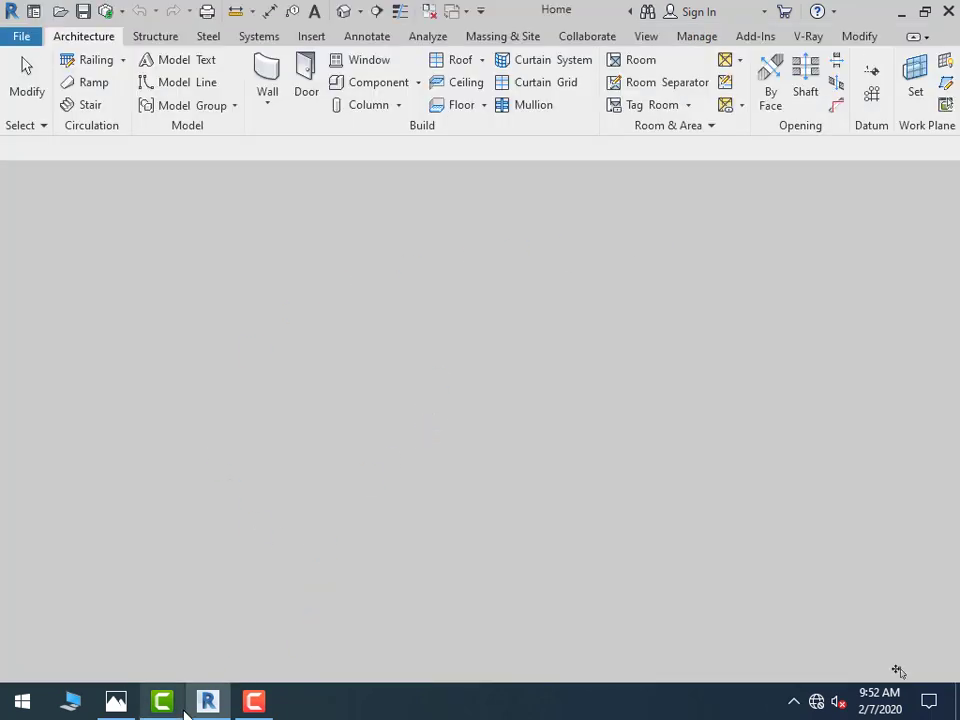
Check the house reference photo, then review and close the Project Units (UN) settings
click(118, 703)
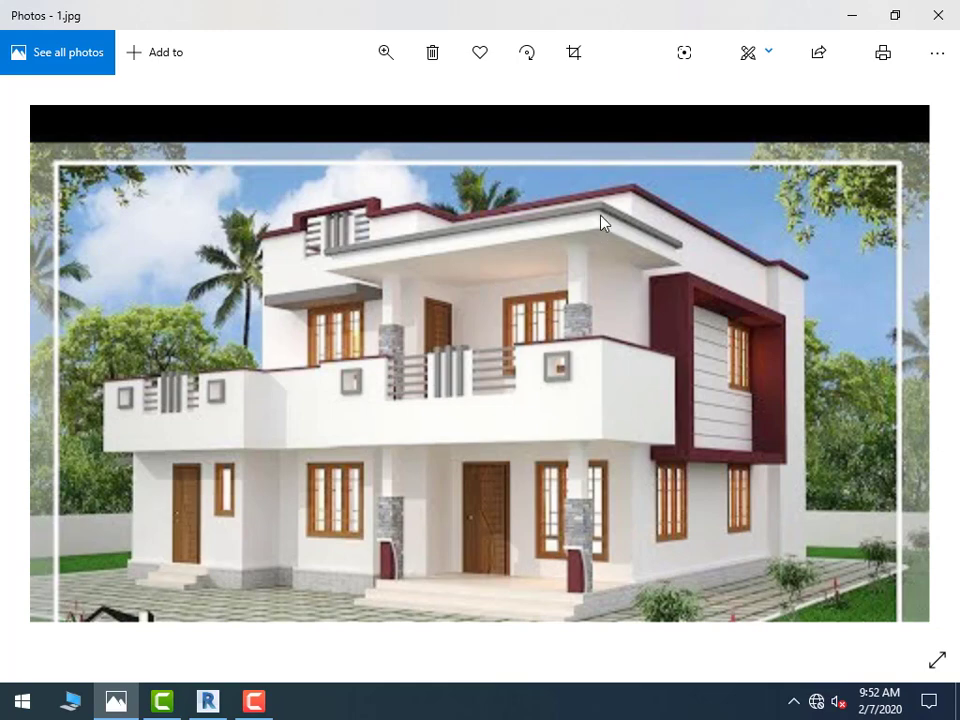
click(210, 702)
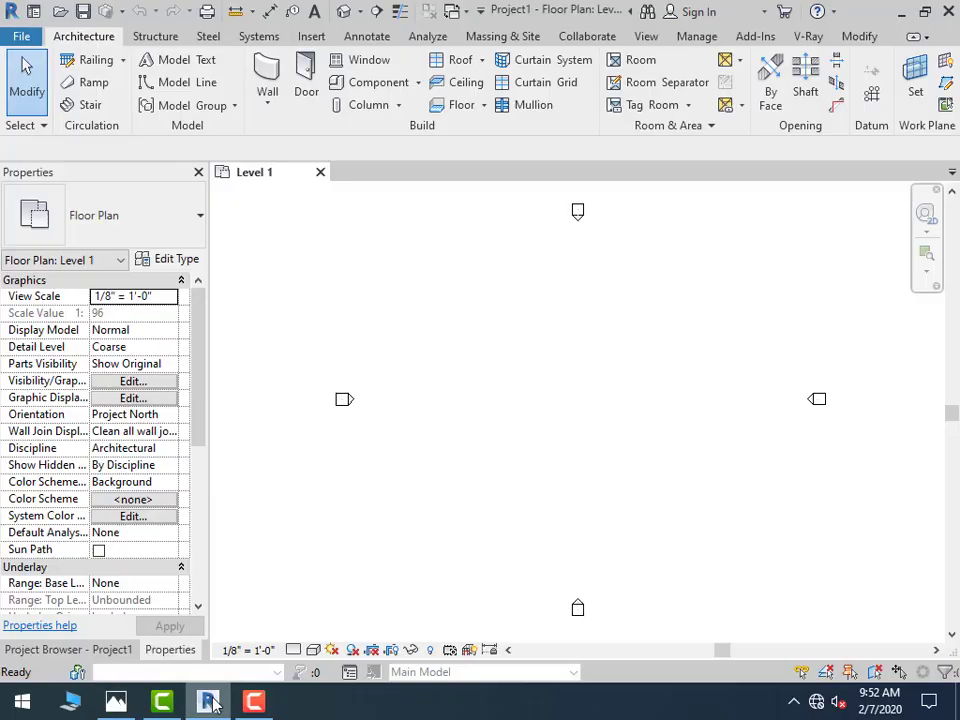
key(u)
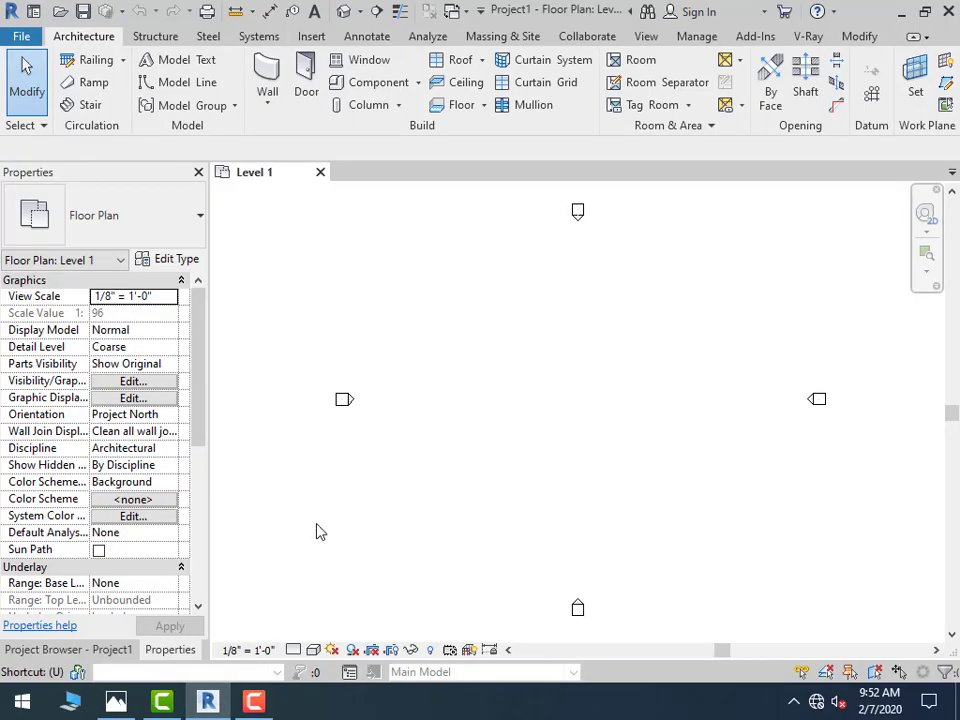
key(n)
click(420, 533)
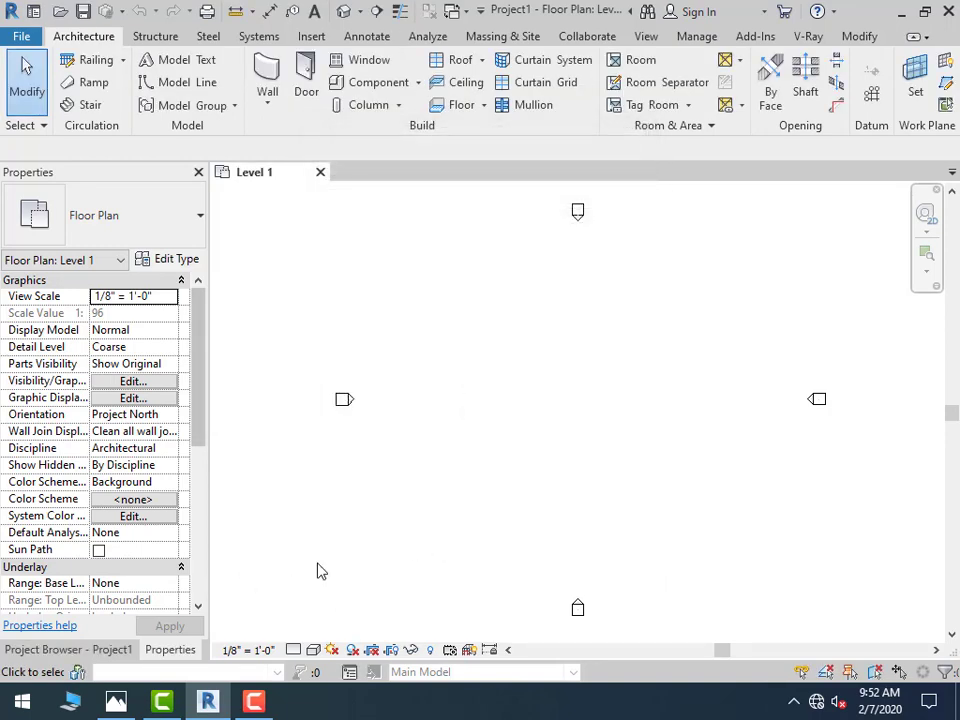
In the East elevation, add Level 3 10' above Level 2 and Level 4 2'3" below Level 1
click(124, 651)
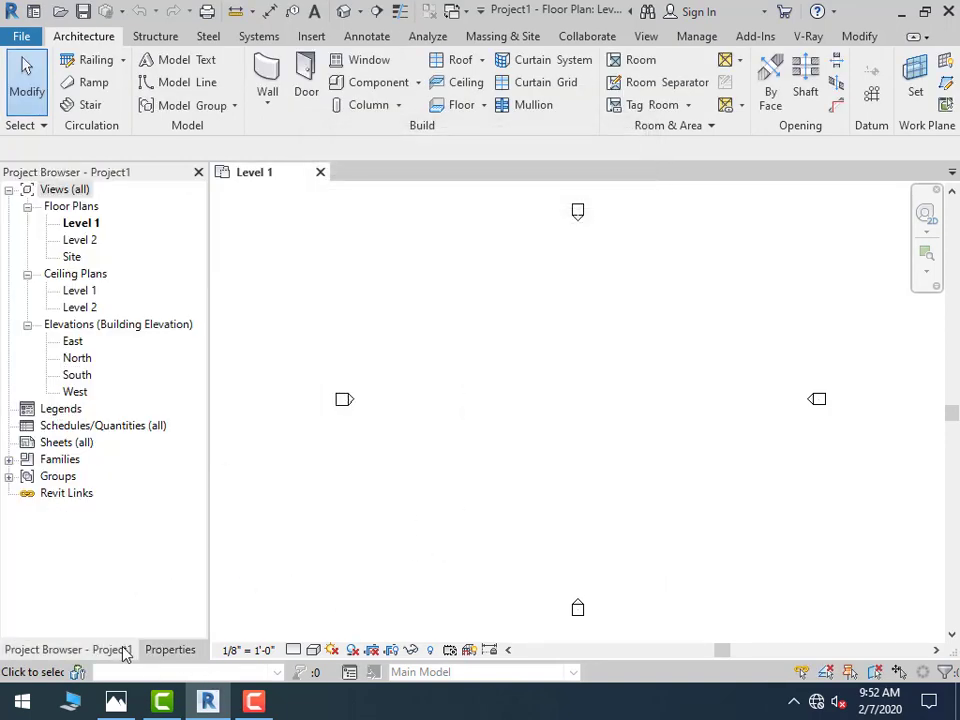
double_click(73, 341)
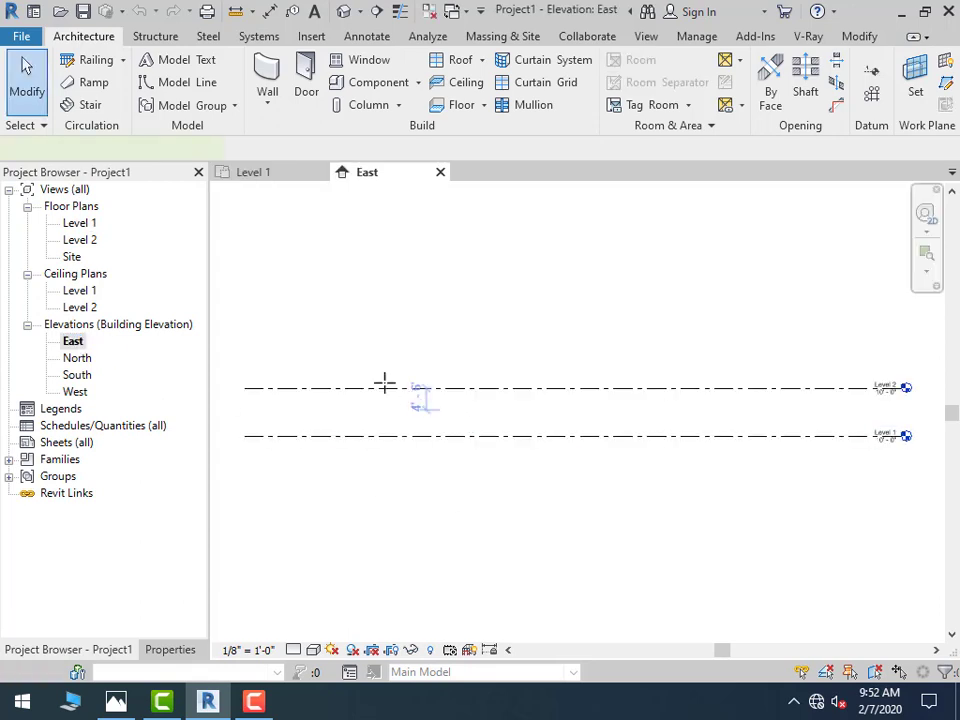
key(l)
key(l)
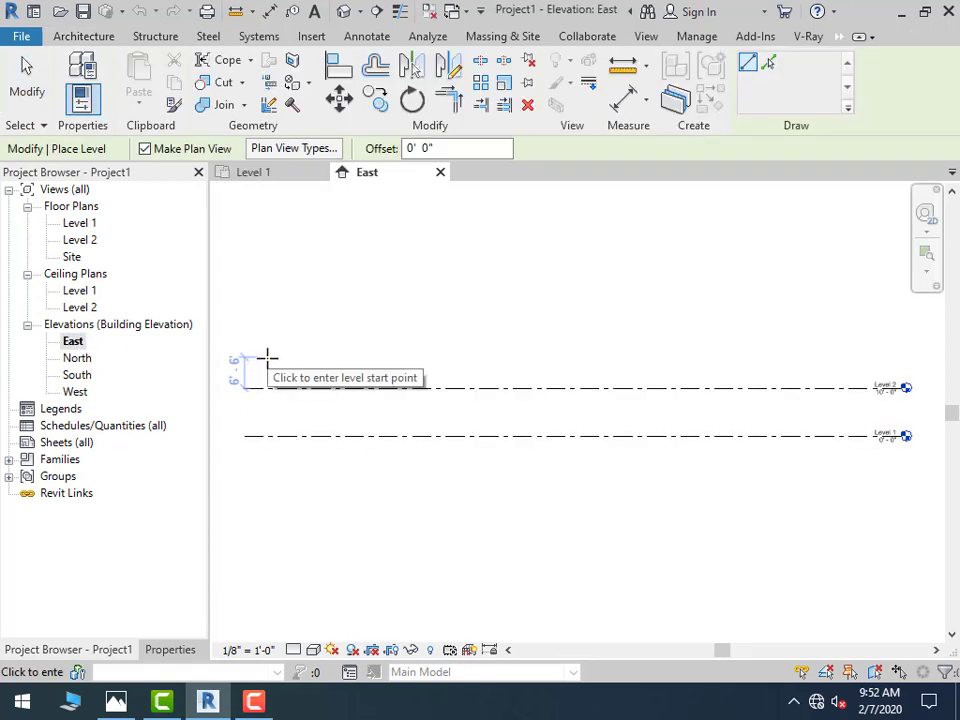
text(10)
key(Return)
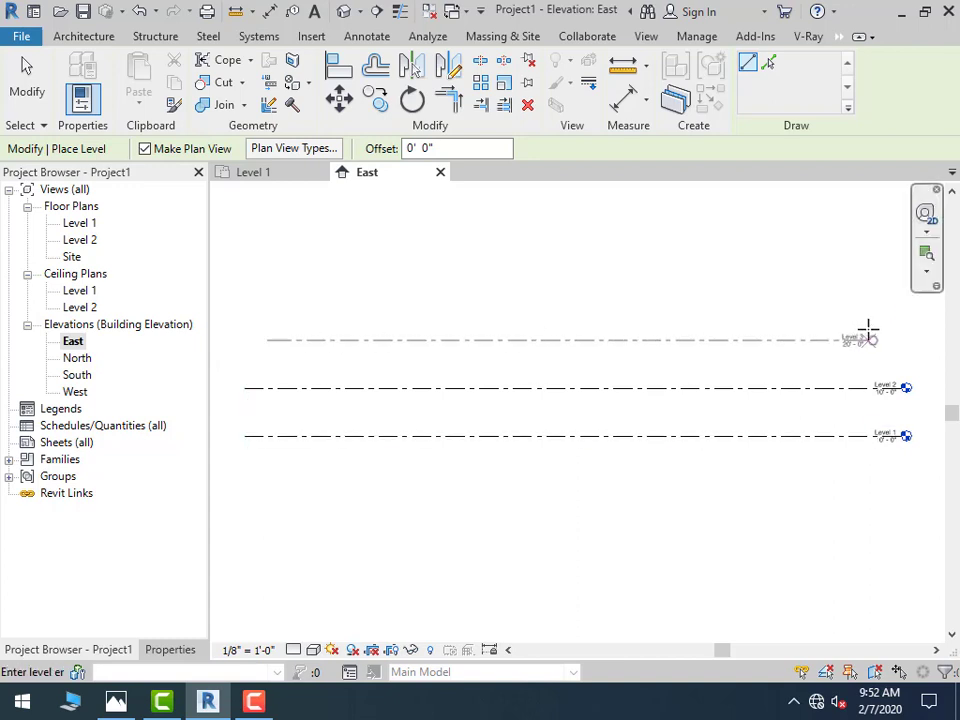
click(878, 340)
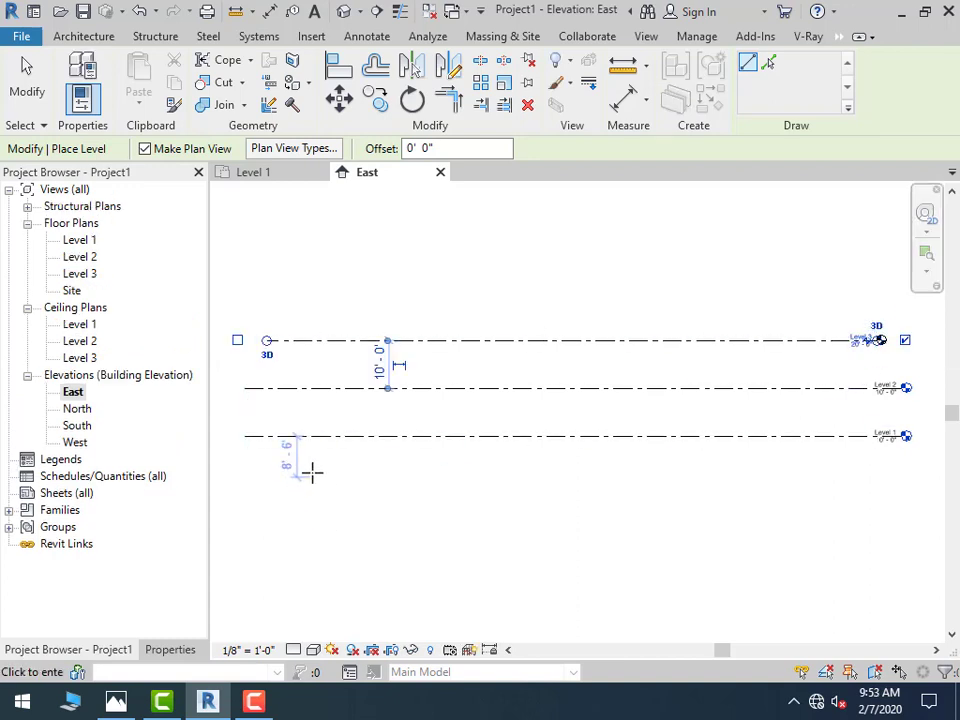
text(2)
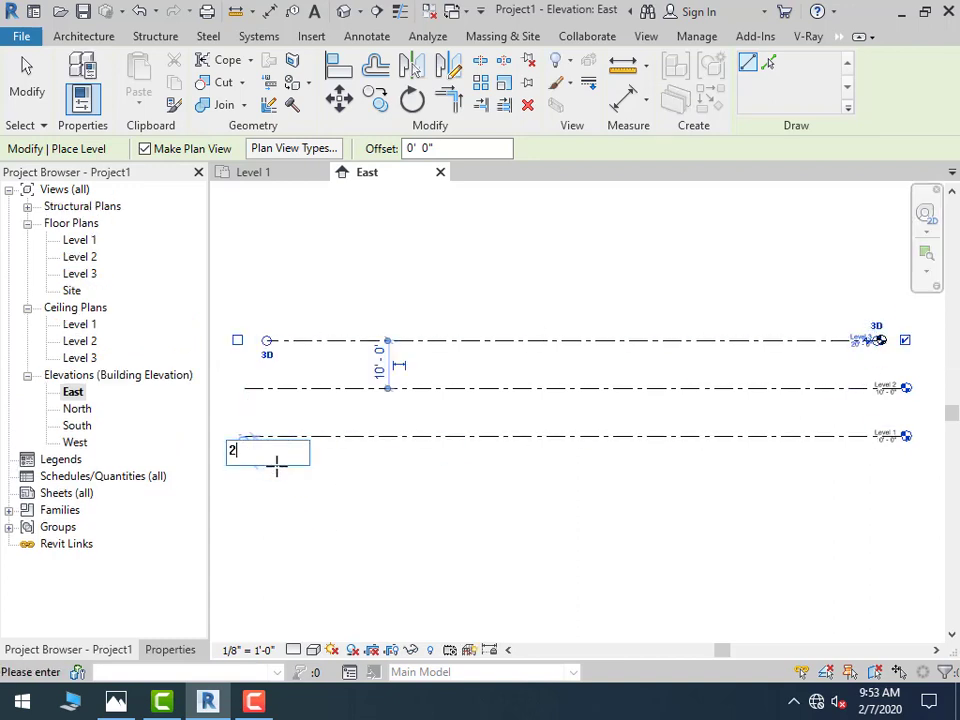
text('3")
key(Return)
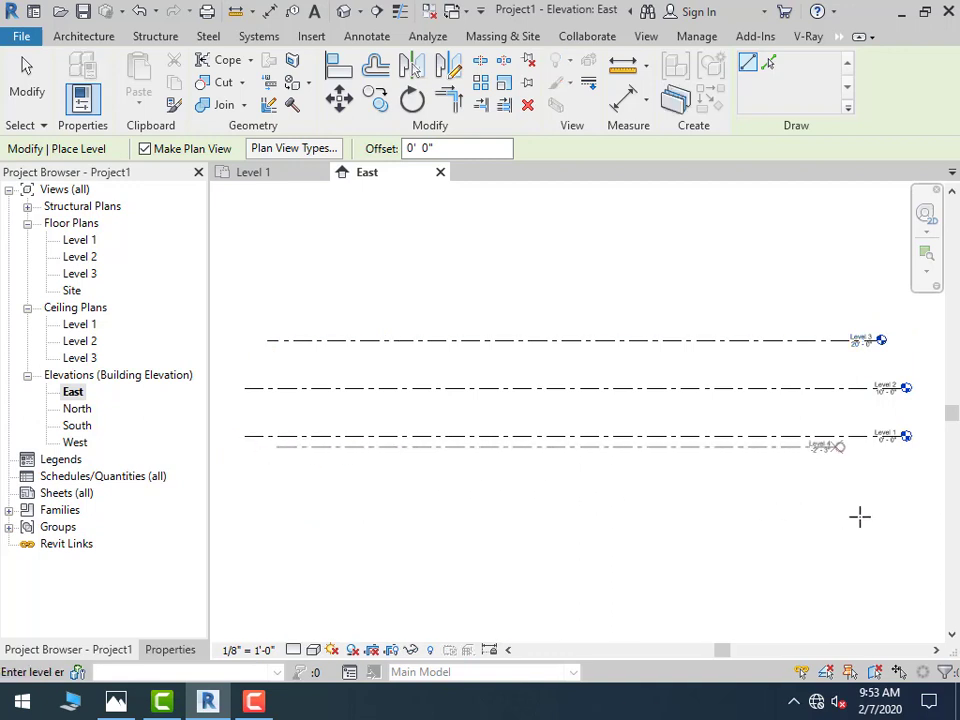
click(916, 501)
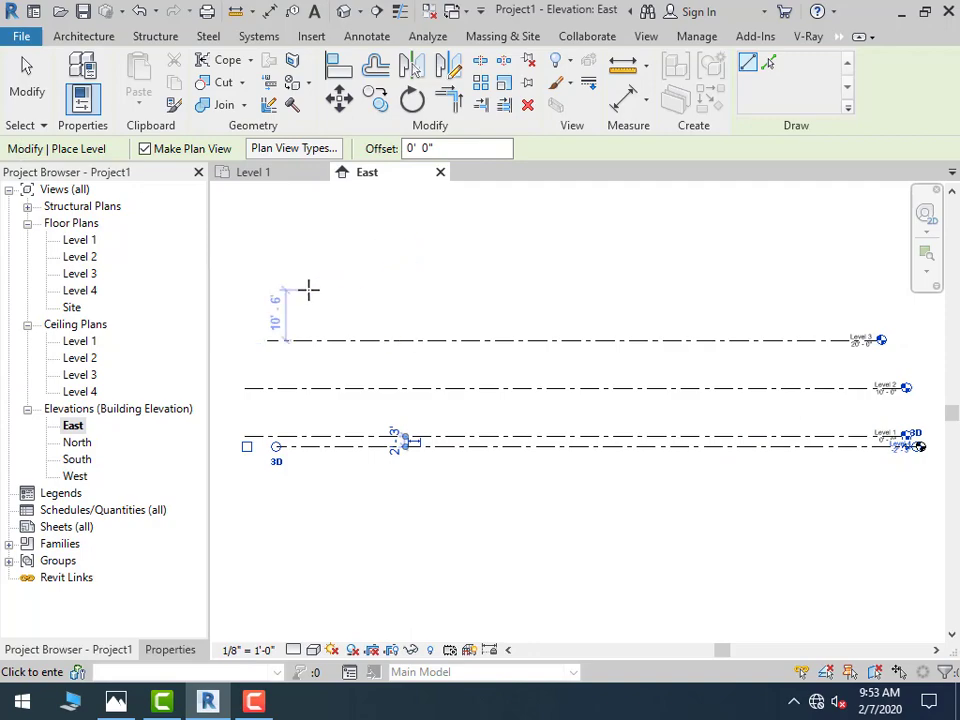
After checking the reference photo, add Level 5 between Levels 2 and 3, and Level 6 4' above Level 3
click(116, 701)
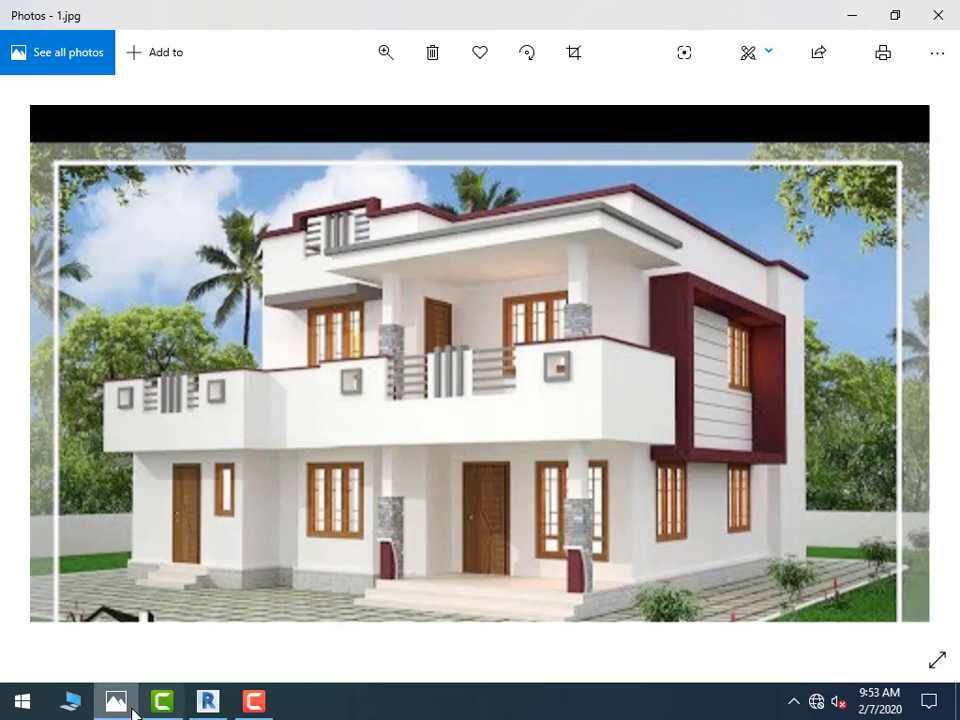
click(208, 701)
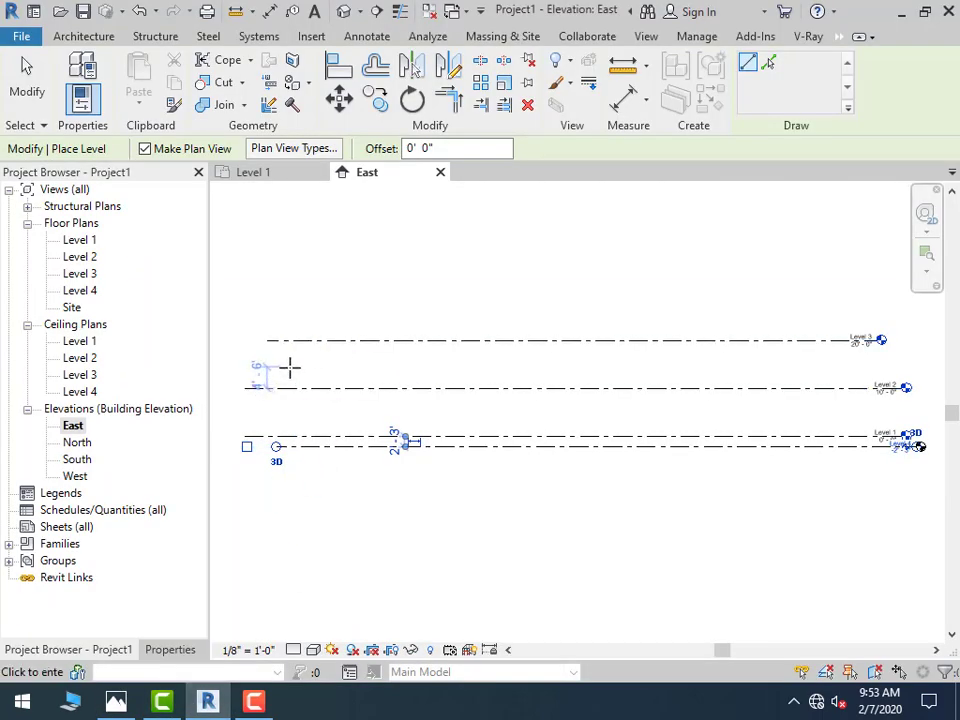
click(290, 369)
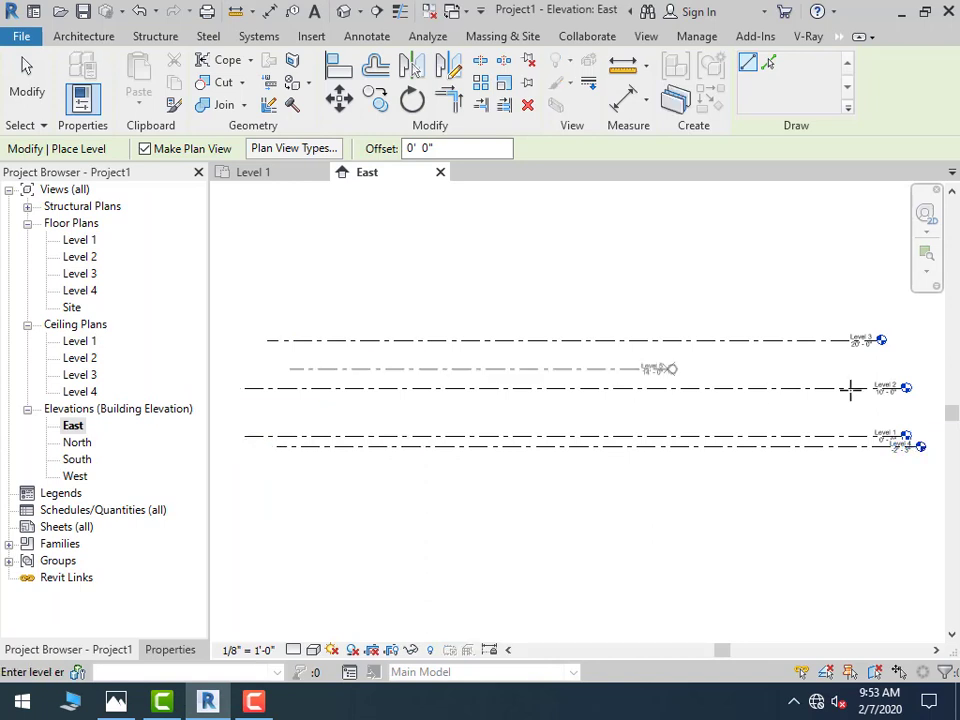
click(897, 369)
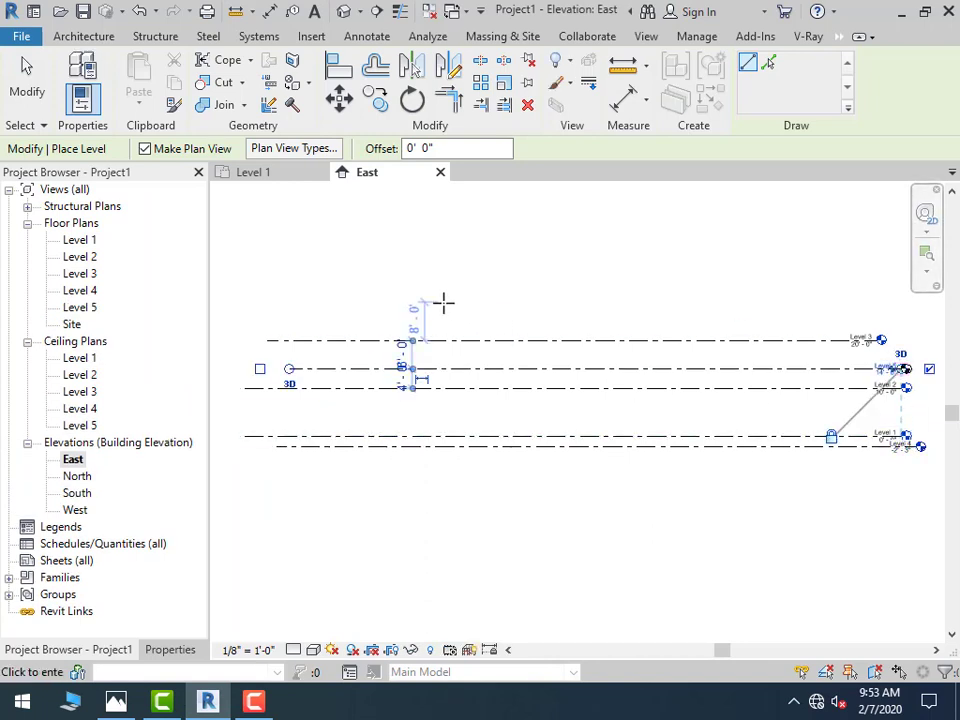
text(4)
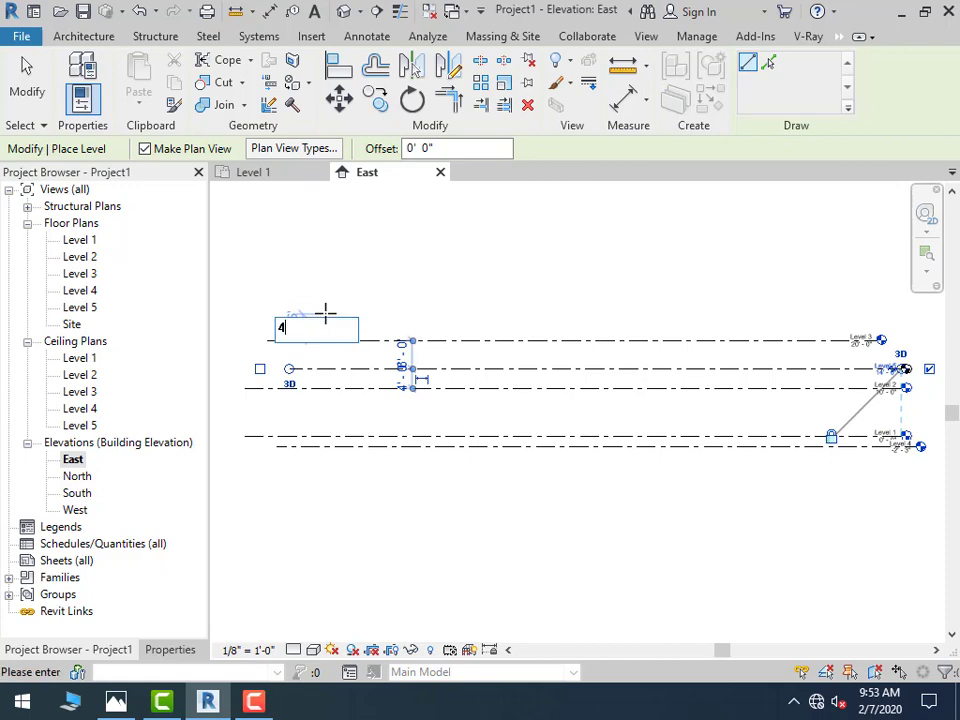
key(Return)
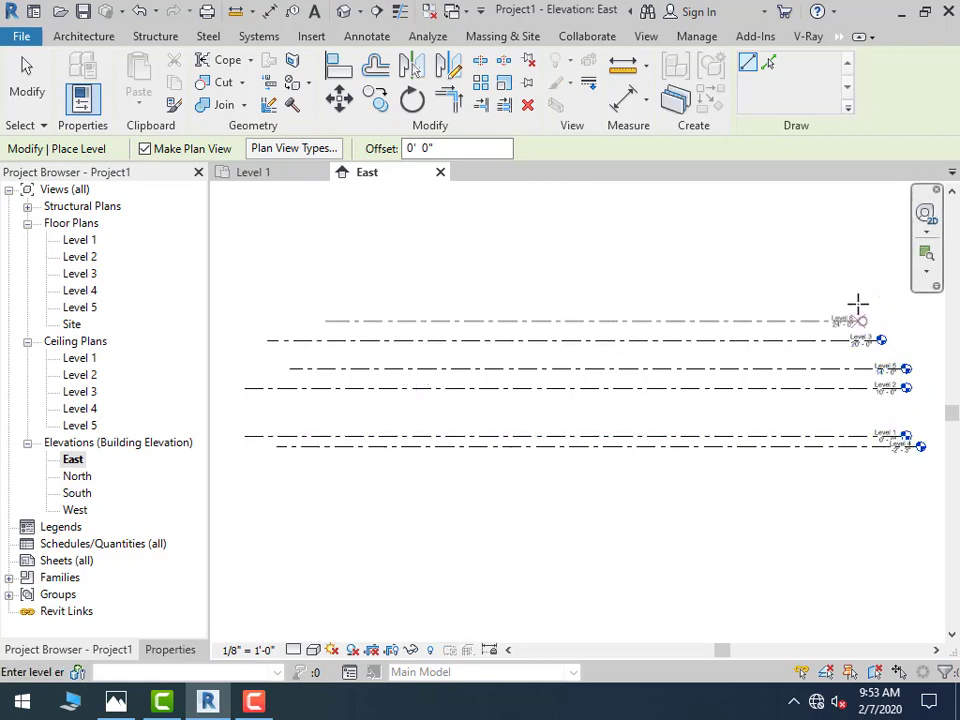
click(860, 319)
click(26, 65)
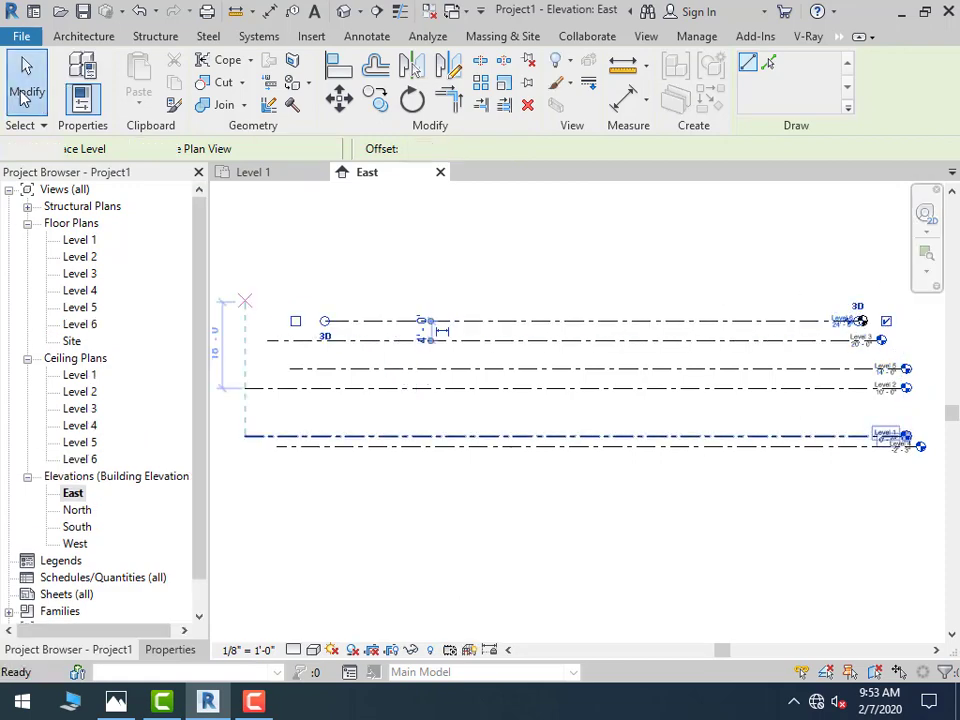
Rename Level 1 to gf and Level 2 to 1f, renaming their matching views too
scroll(892, 439, up, 3)
click(882, 436)
click(882, 434)
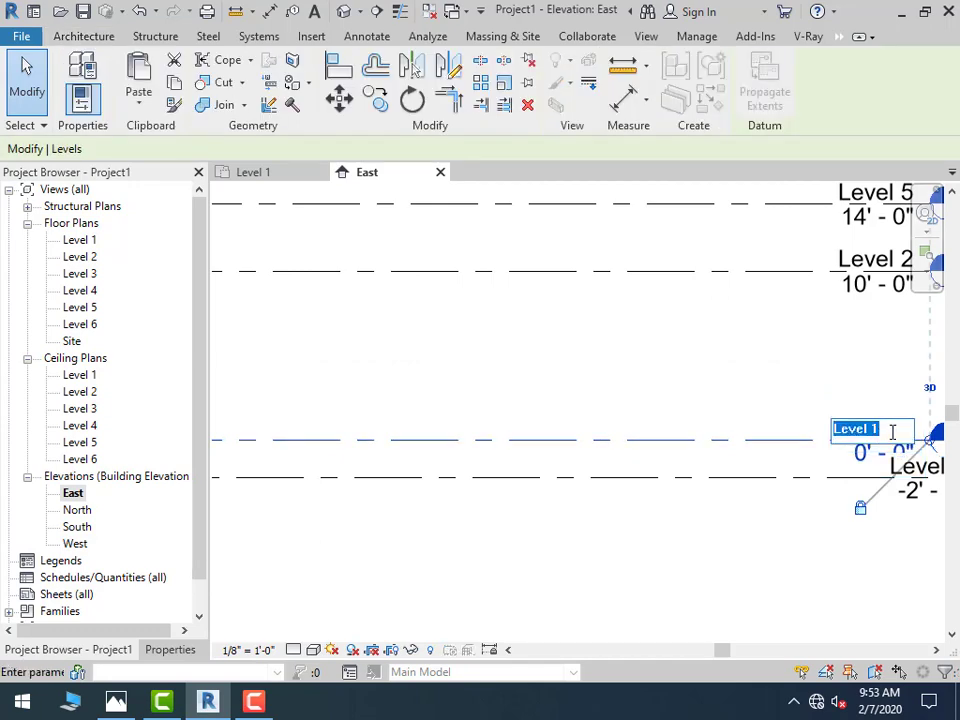
text(gf)
key(Return)
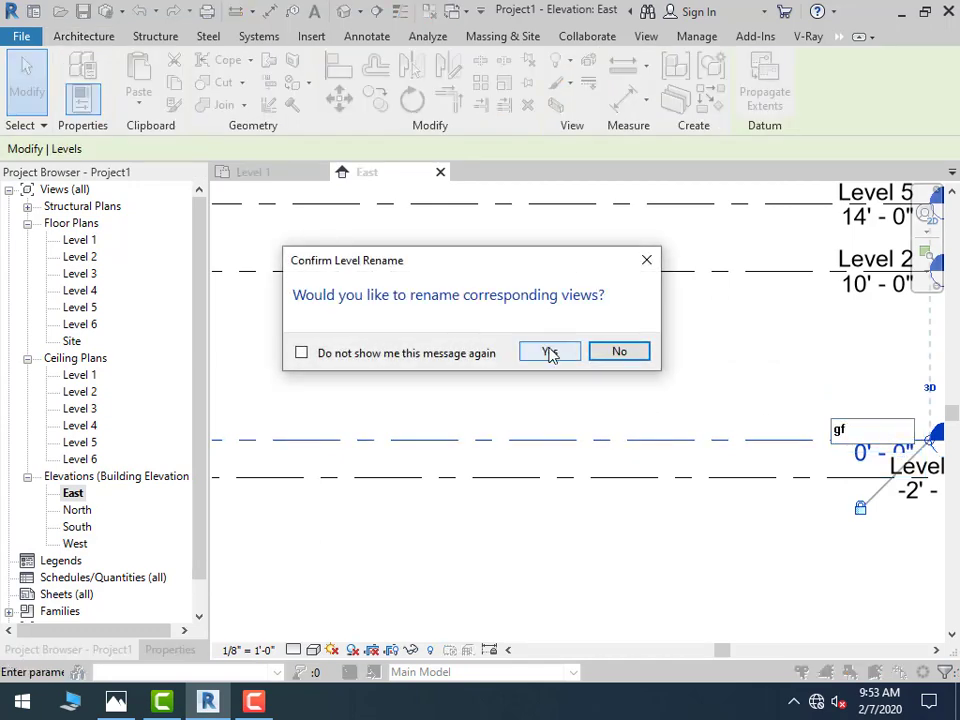
click(551, 349)
middle_drag(628, 360, 465, 496)
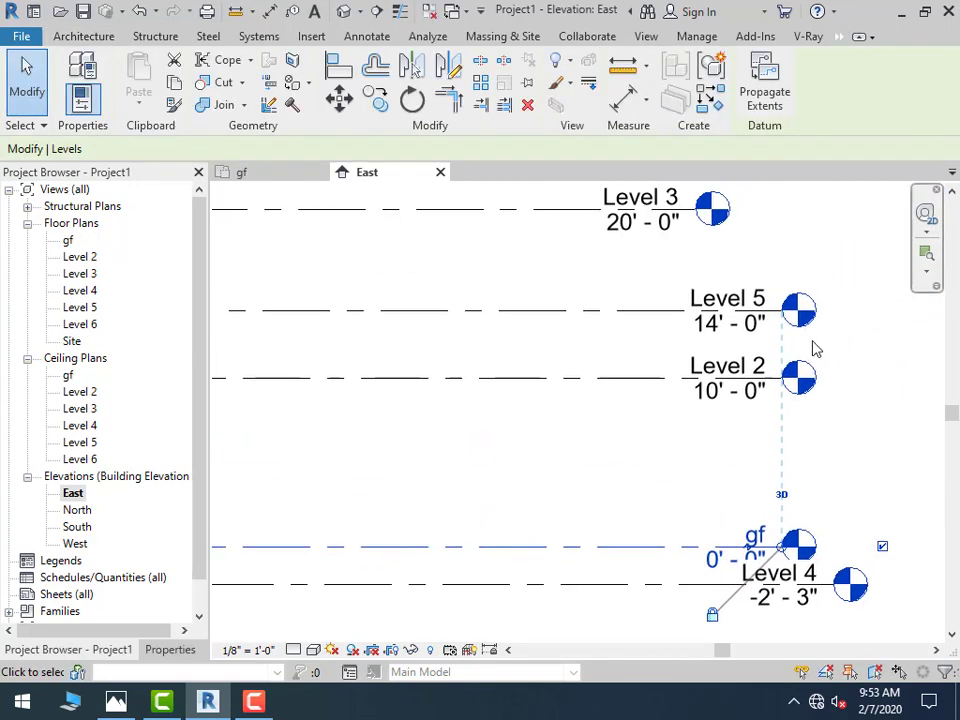
click(728, 367)
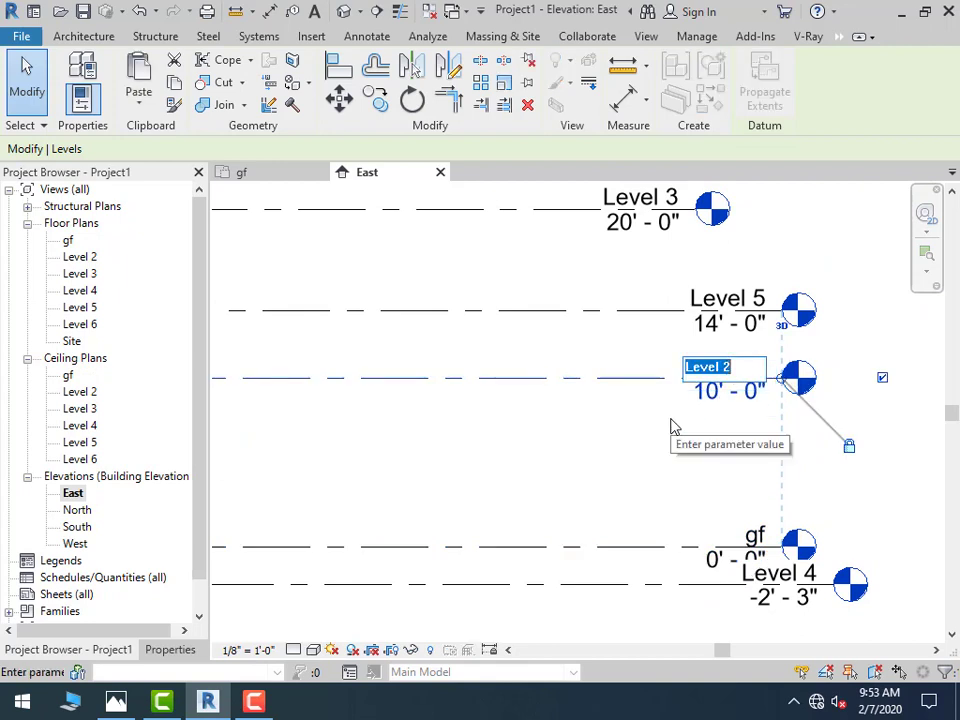
text(1f)
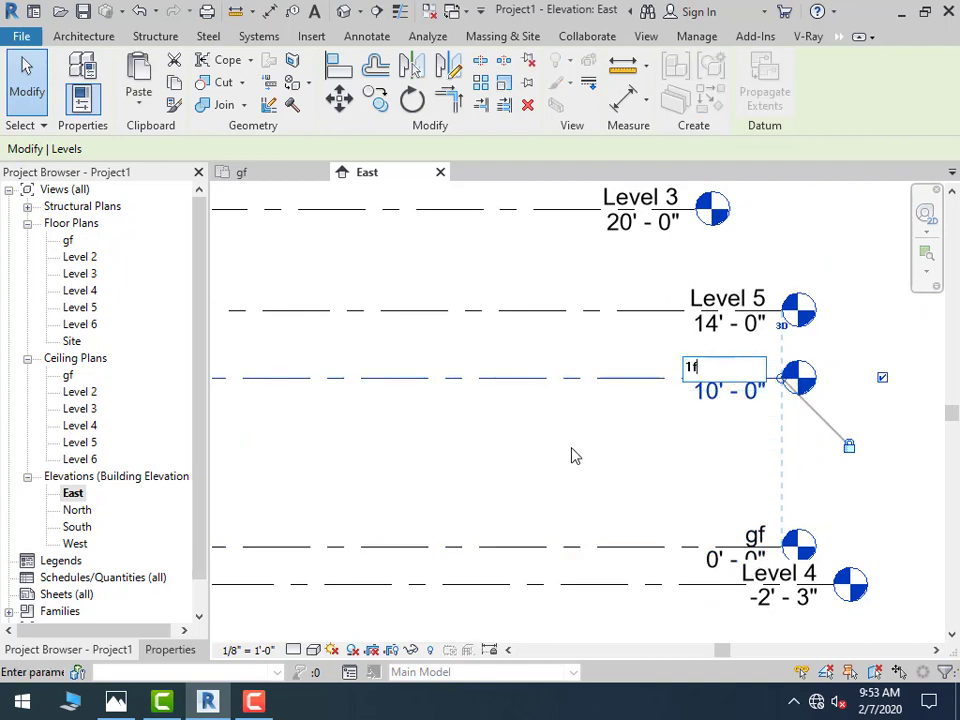
key(Return)
click(552, 352)
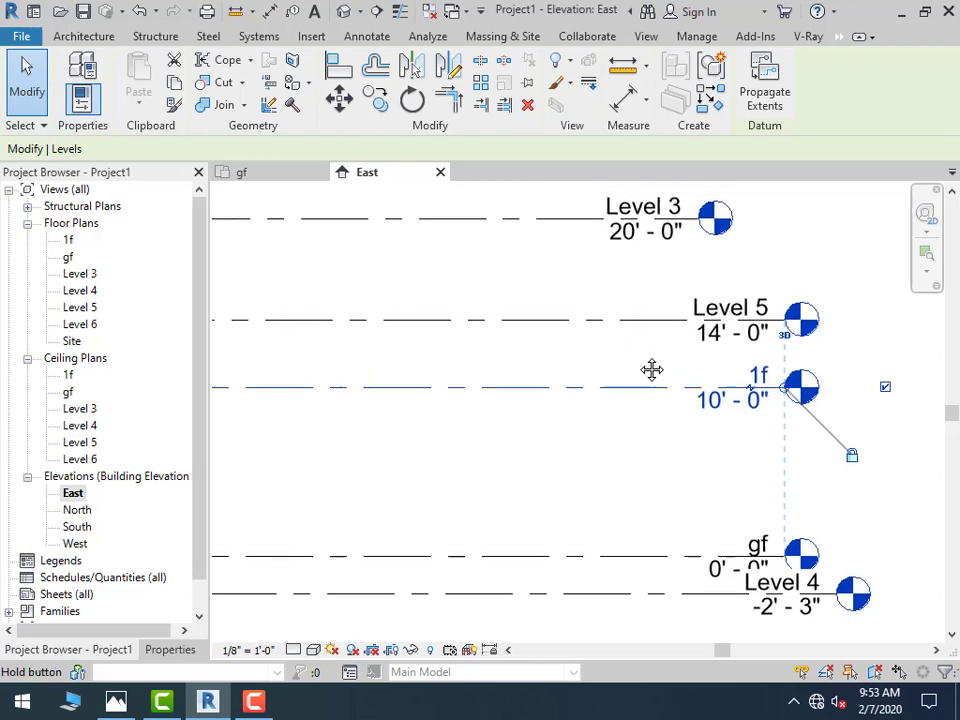
Rename Level 3 to 2f and Level 5 to pw1, along with their matching views
middle_drag(647, 362, 710, 484)
click(707, 372)
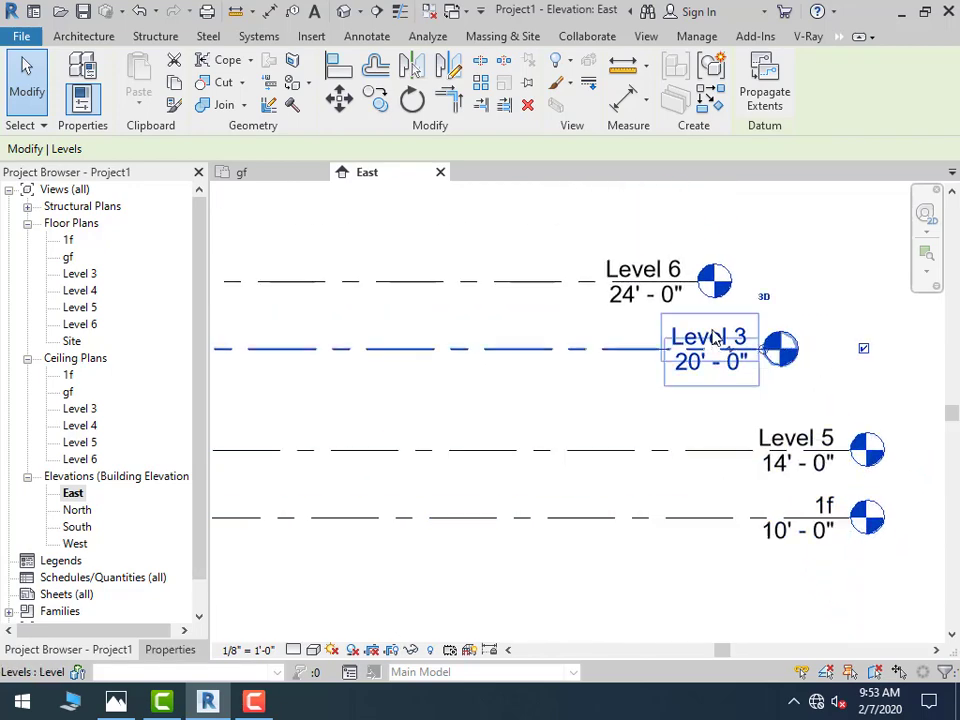
click(713, 337)
text(2)
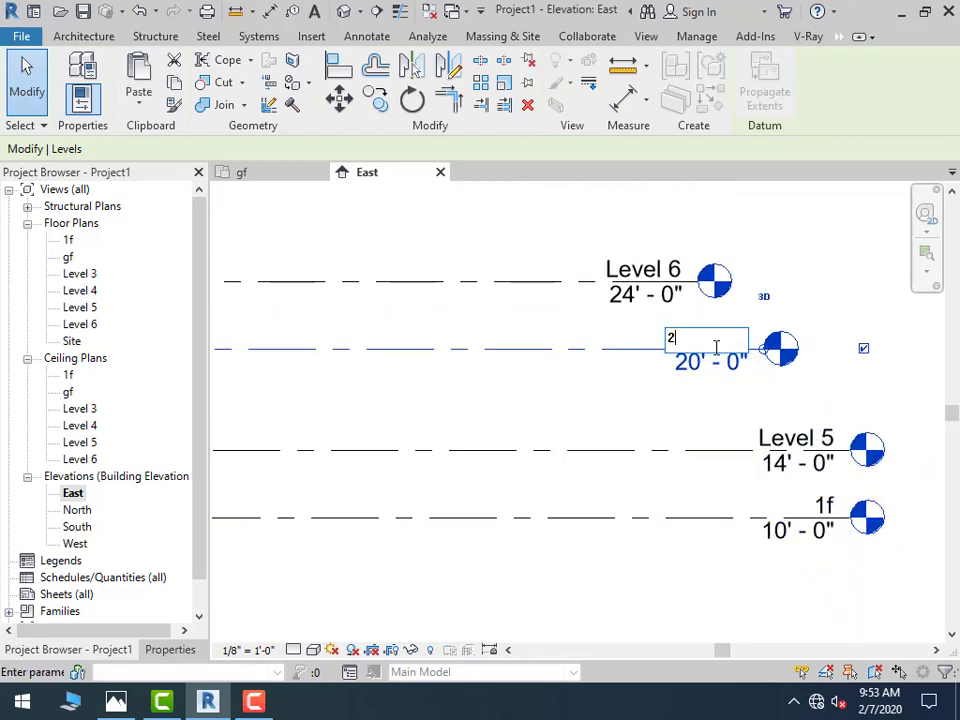
text(f)
key(Return)
click(550, 352)
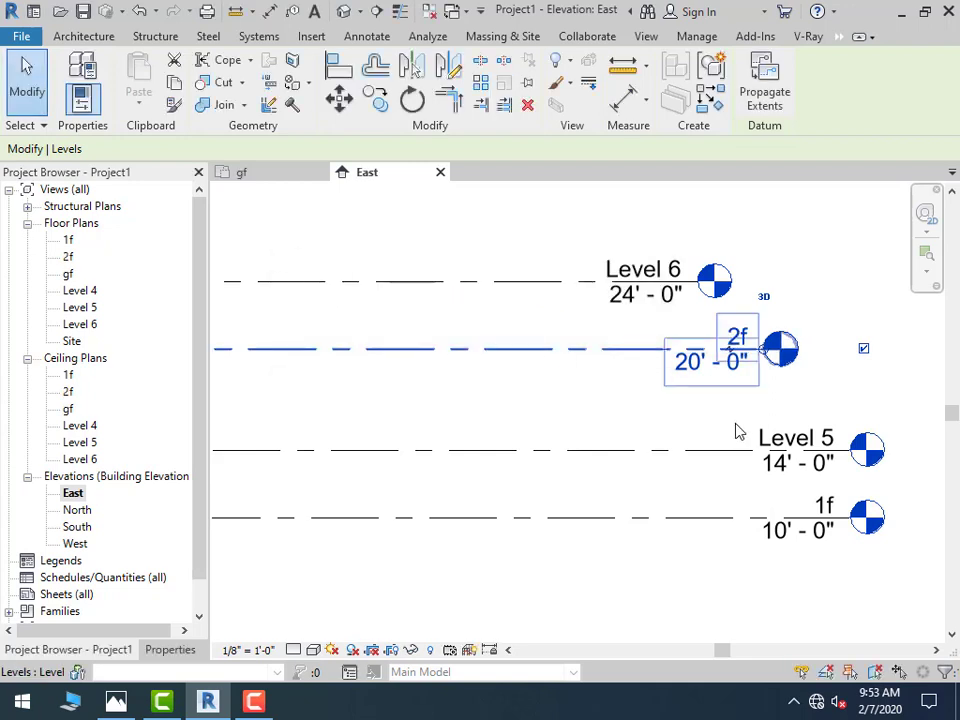
click(795, 442)
click(777, 439)
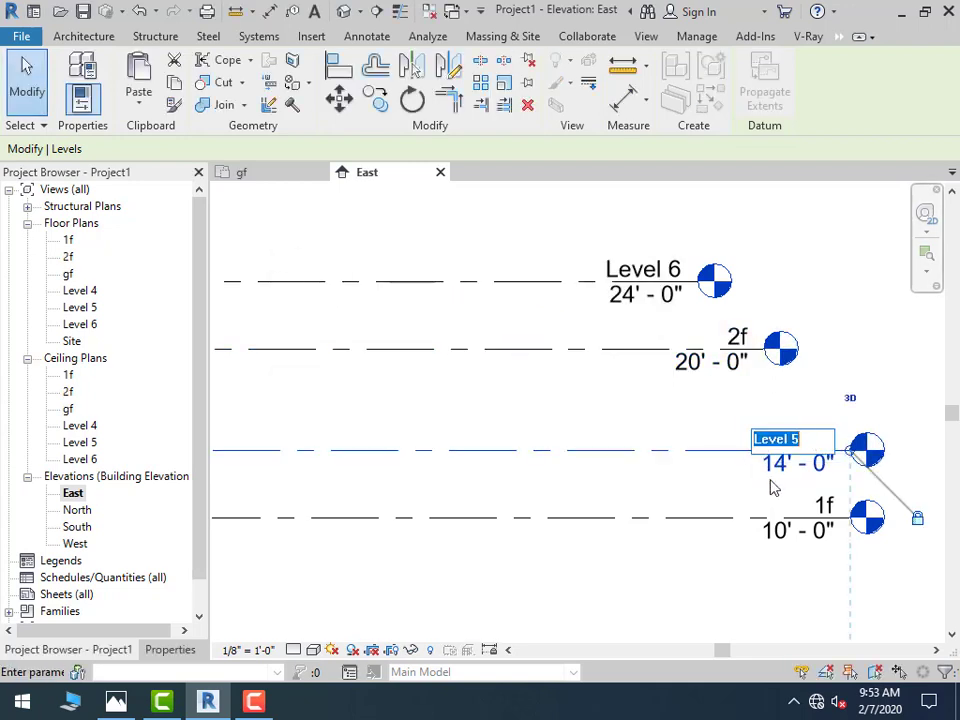
text(pw1)
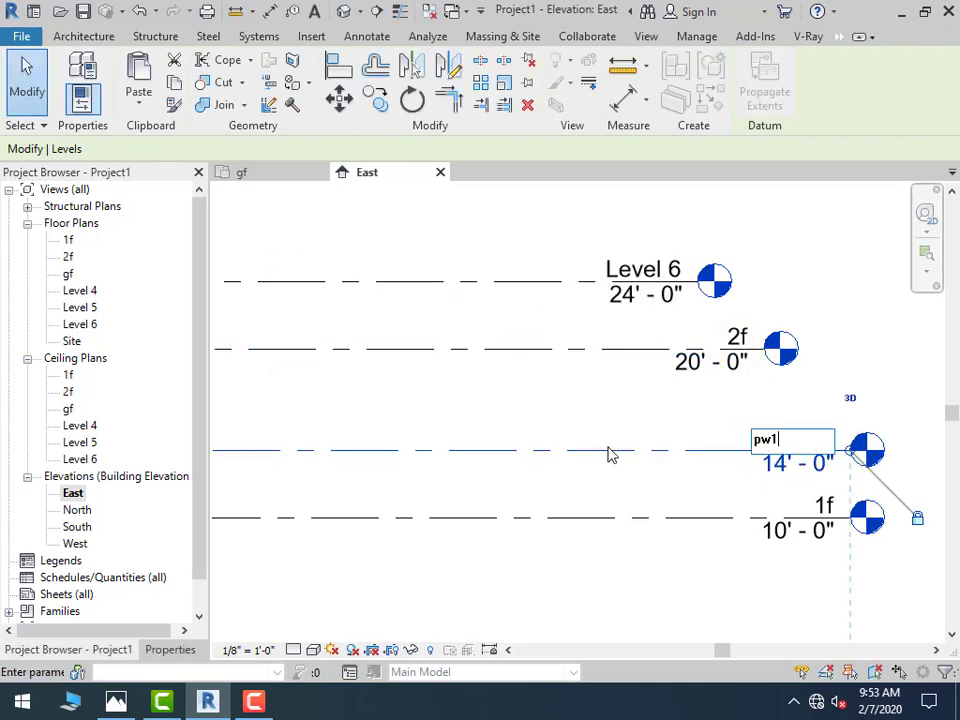
key(Return)
click(552, 353)
Rename Level 6 to pw2 and Level 4 to floor, including their matching views
click(655, 277)
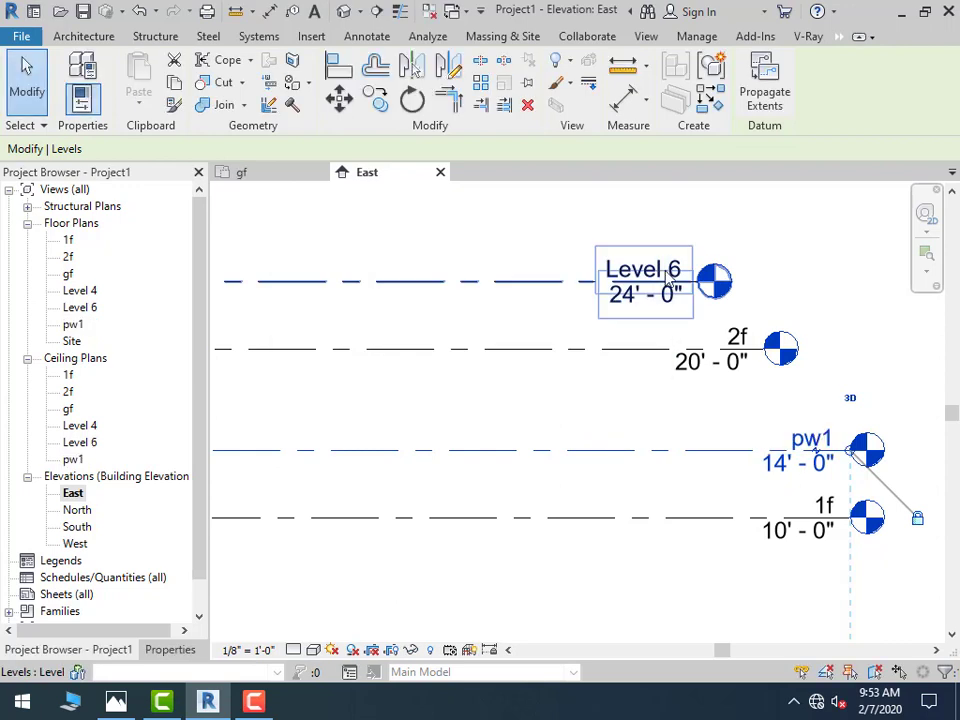
click(658, 277)
text(pw2)
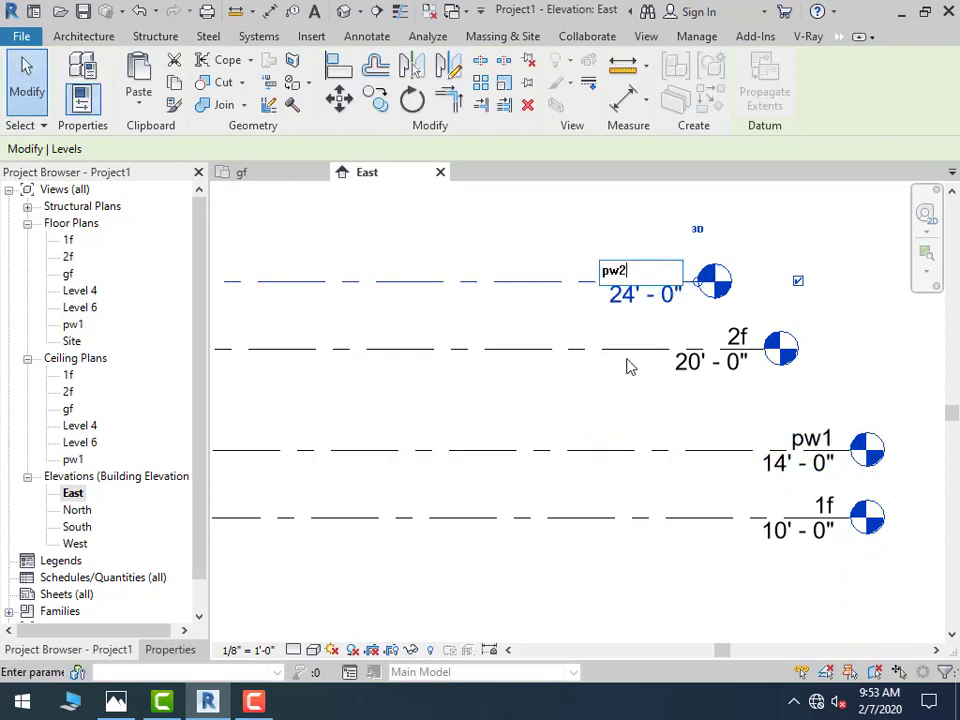
key(Return)
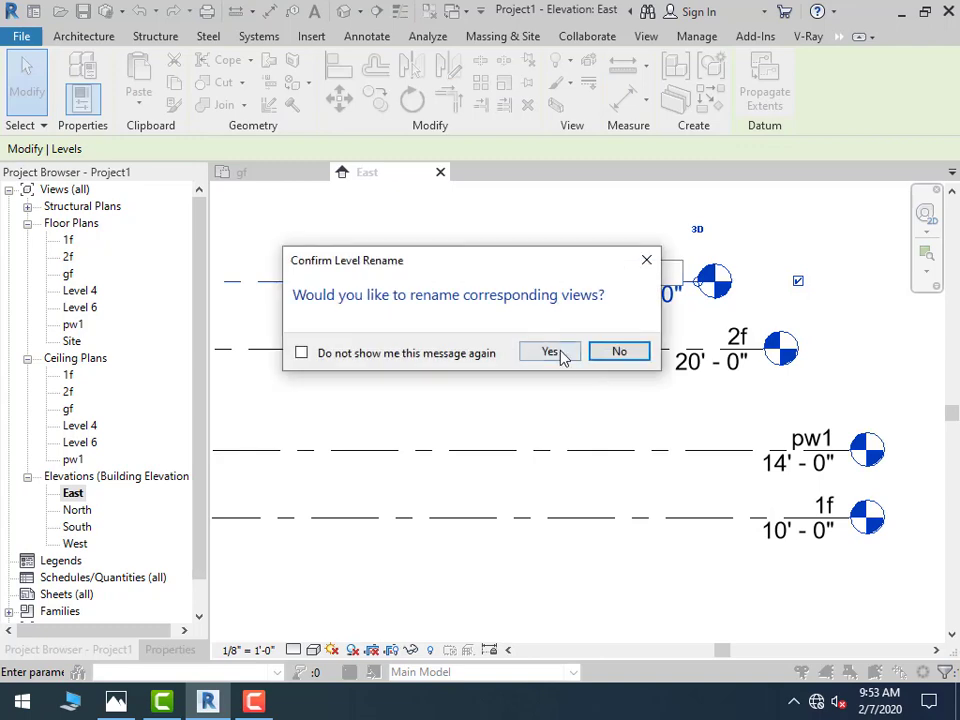
click(560, 352)
scroll(700, 358, down, 3)
click(575, 433)
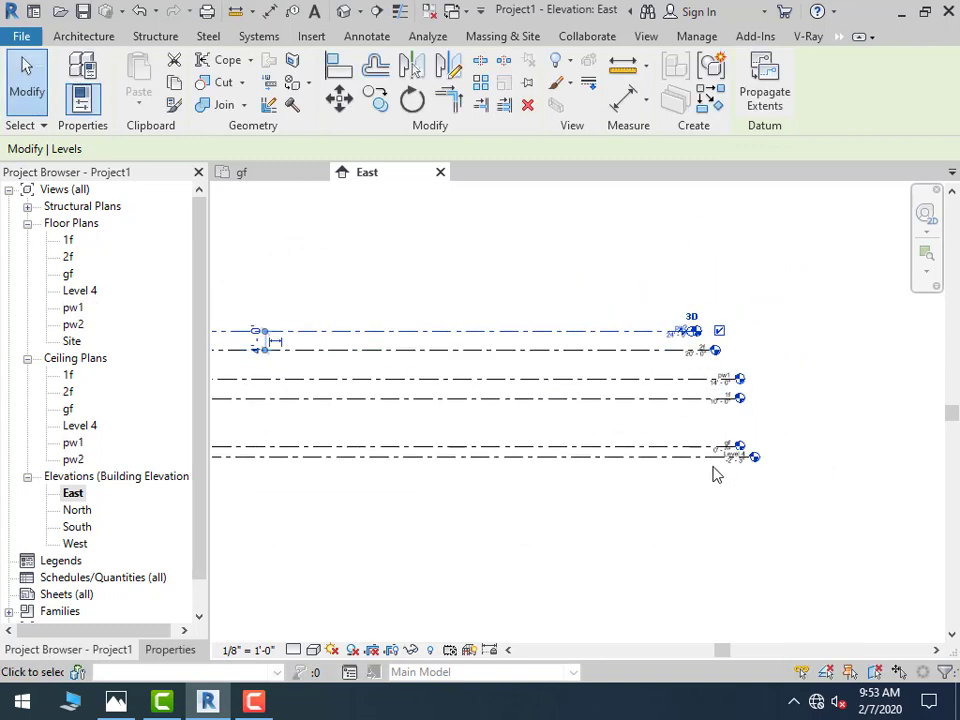
scroll(713, 474, up, 3)
scroll(713, 474, up, 2)
click(659, 449)
click(659, 449)
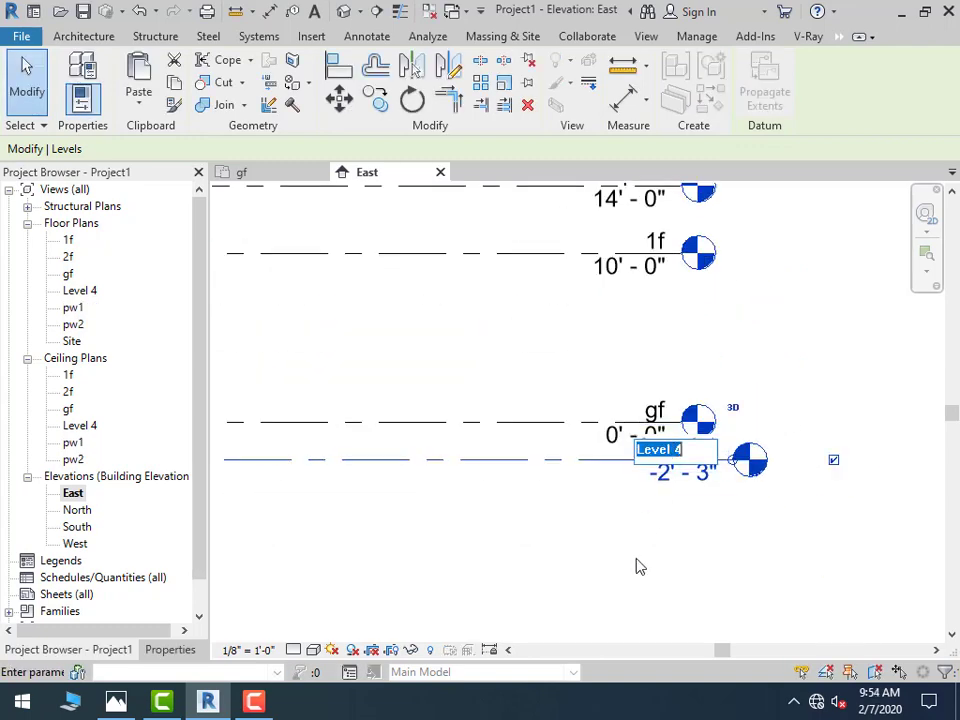
text(floor)
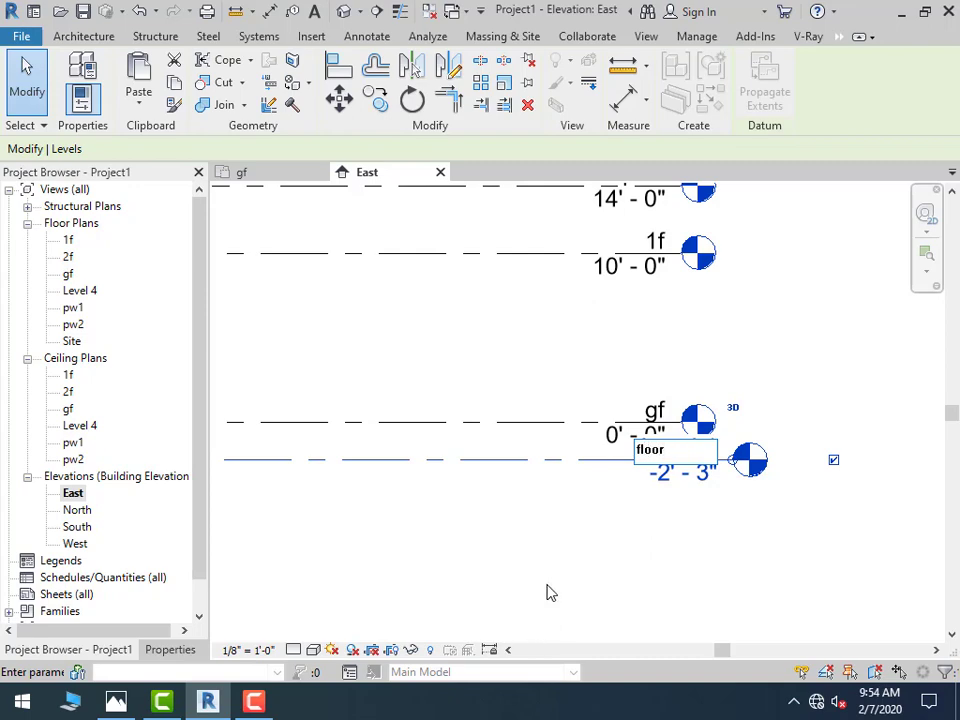
key(Return)
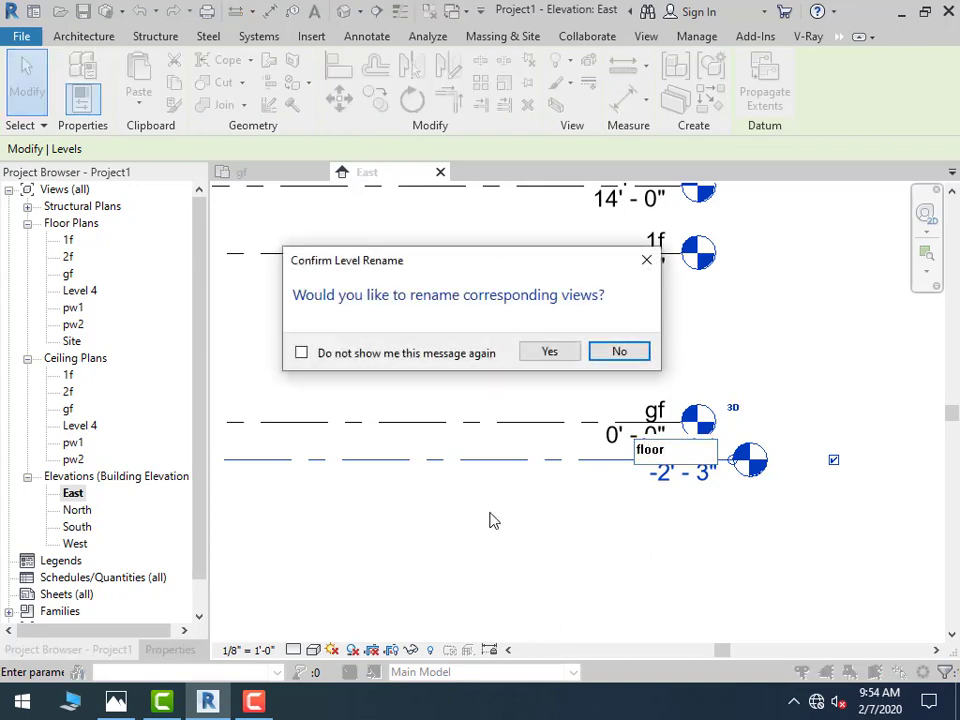
click(550, 352)
scroll(790, 540, down, 3)
scroll(553, 444, down, 1)
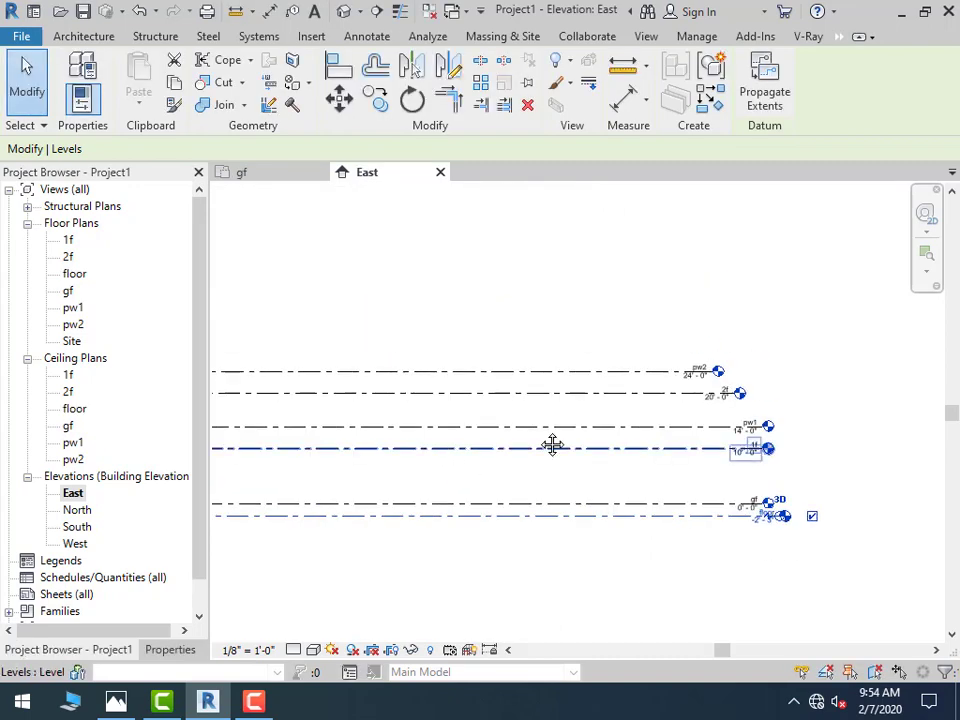
click(65, 292)
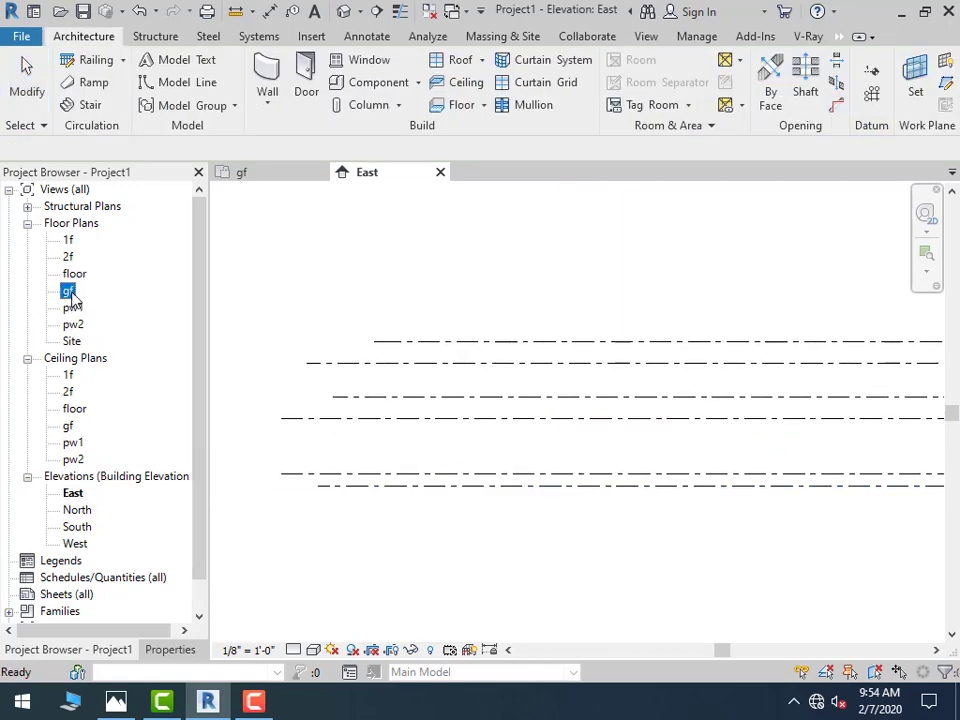
On the gf plan, start a wall chain with segments of 12', 4' and 10'
double_click(67, 292)
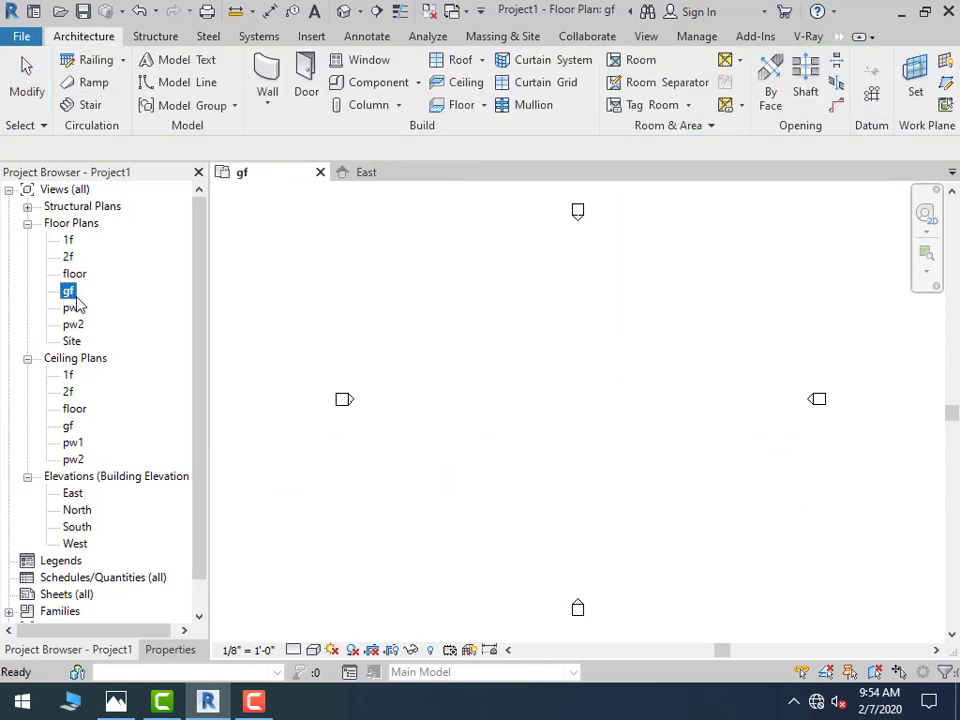
click(282, 101)
click(287, 140)
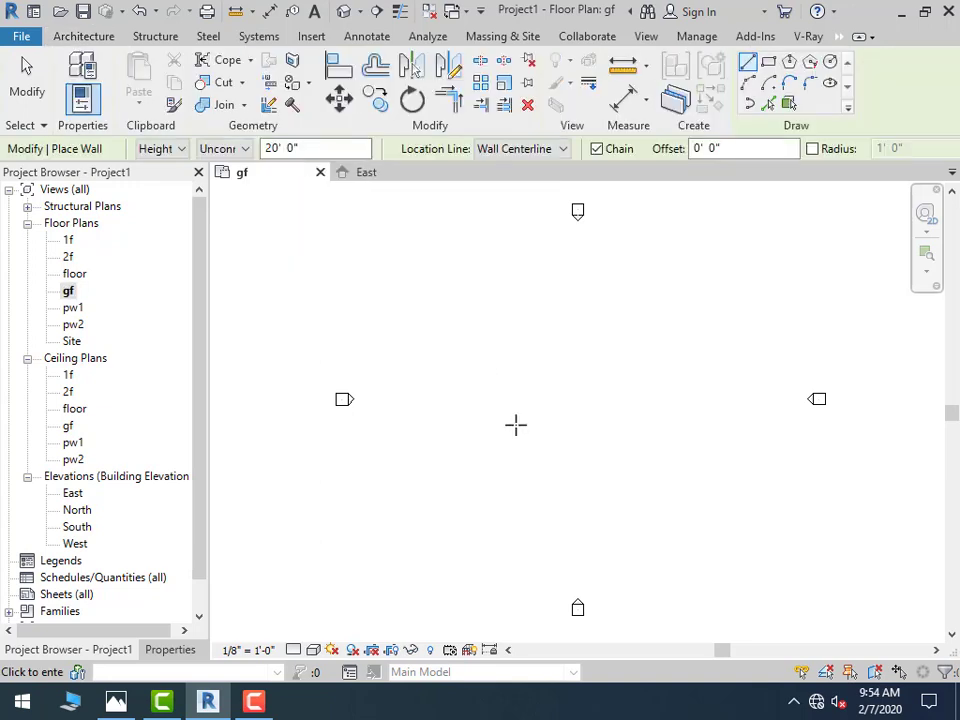
click(480, 490)
text(12)
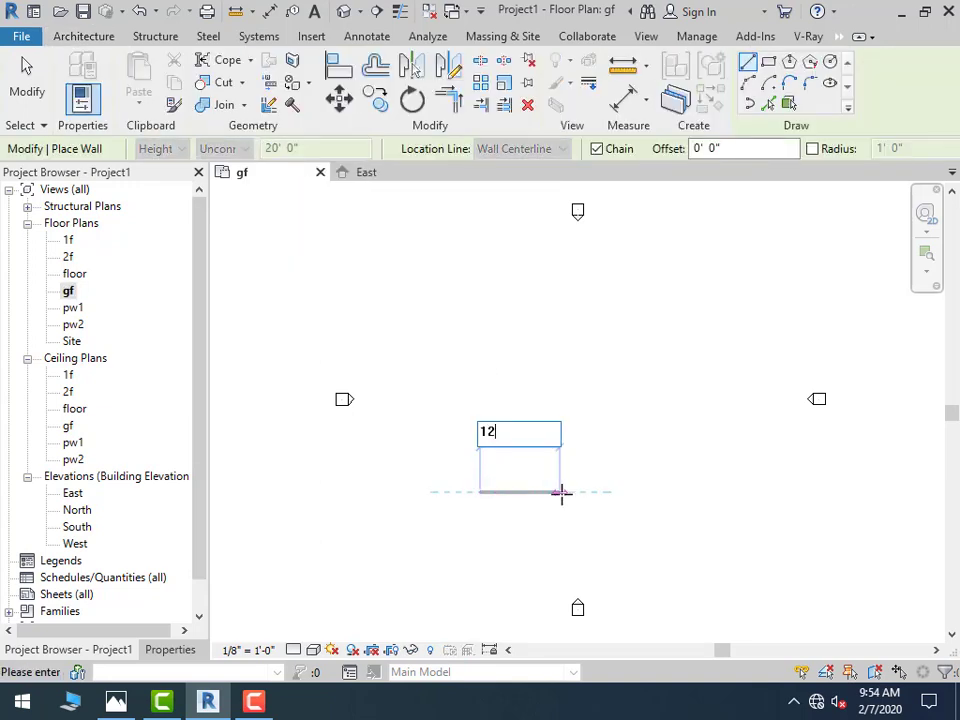
key(Return)
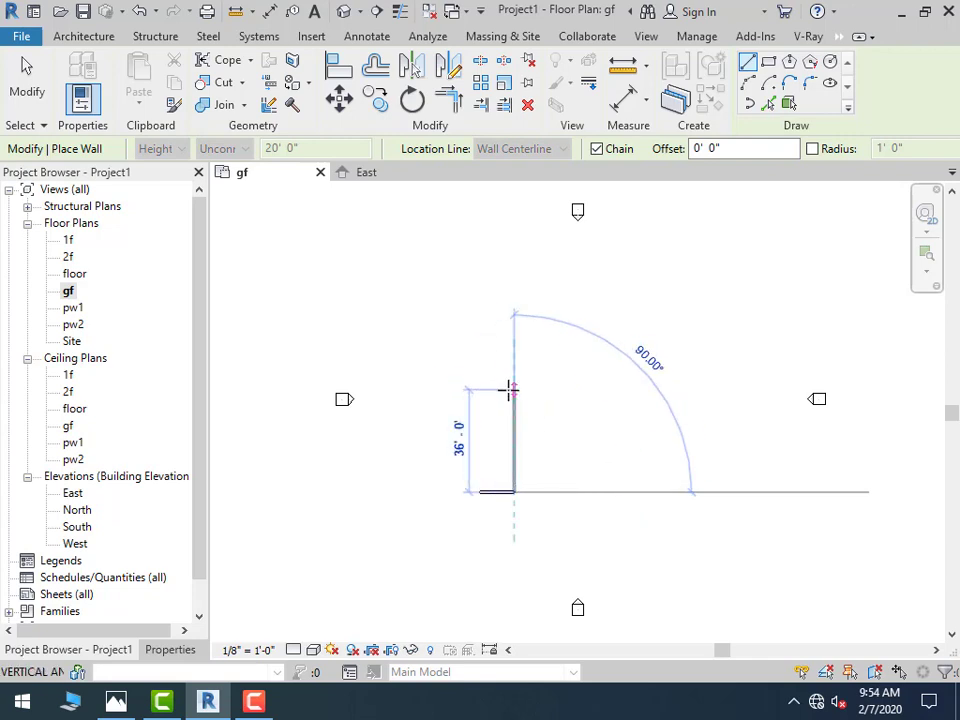
text(4)
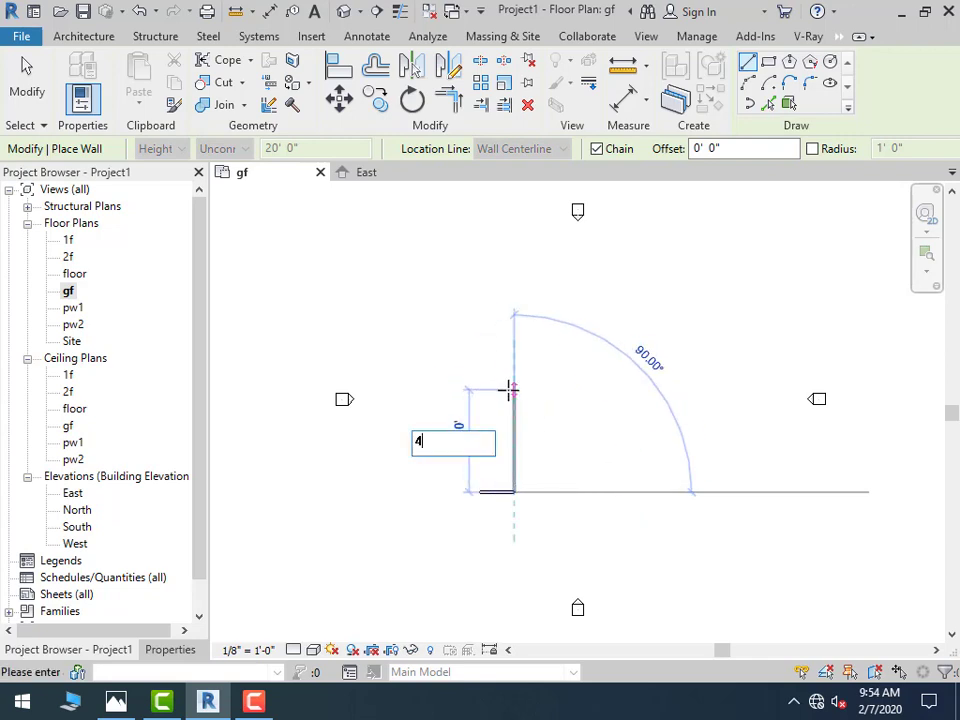
key(Return)
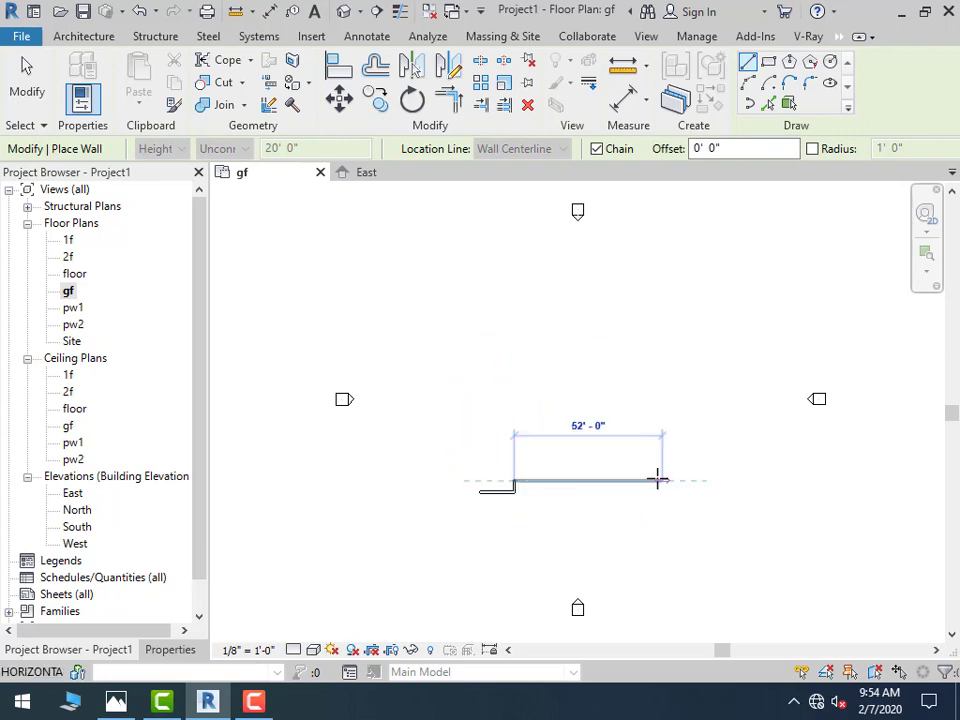
text(10)
key(Return)
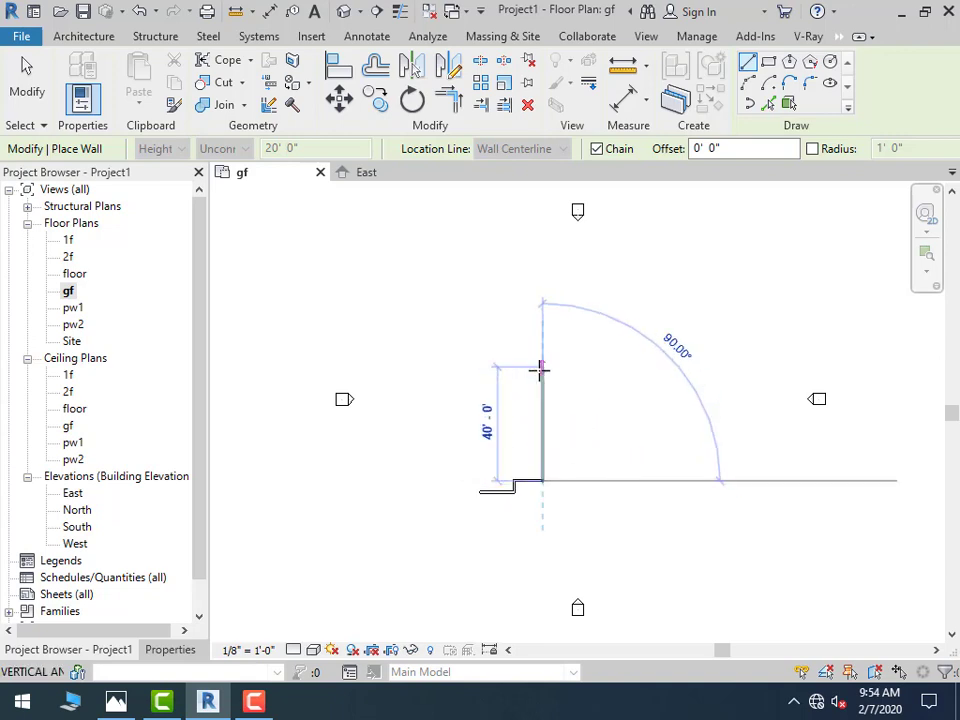
Continue the walls with 4', 12' and 16' segments and close the loop at the start point
text(4)
key(Return)
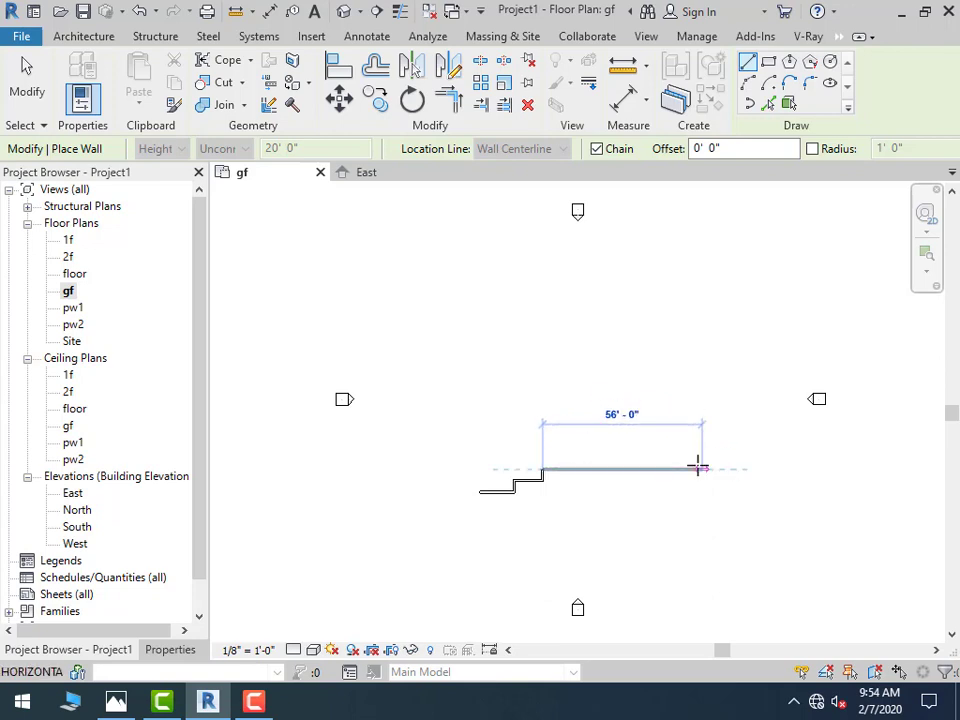
text(12)
key(Return)
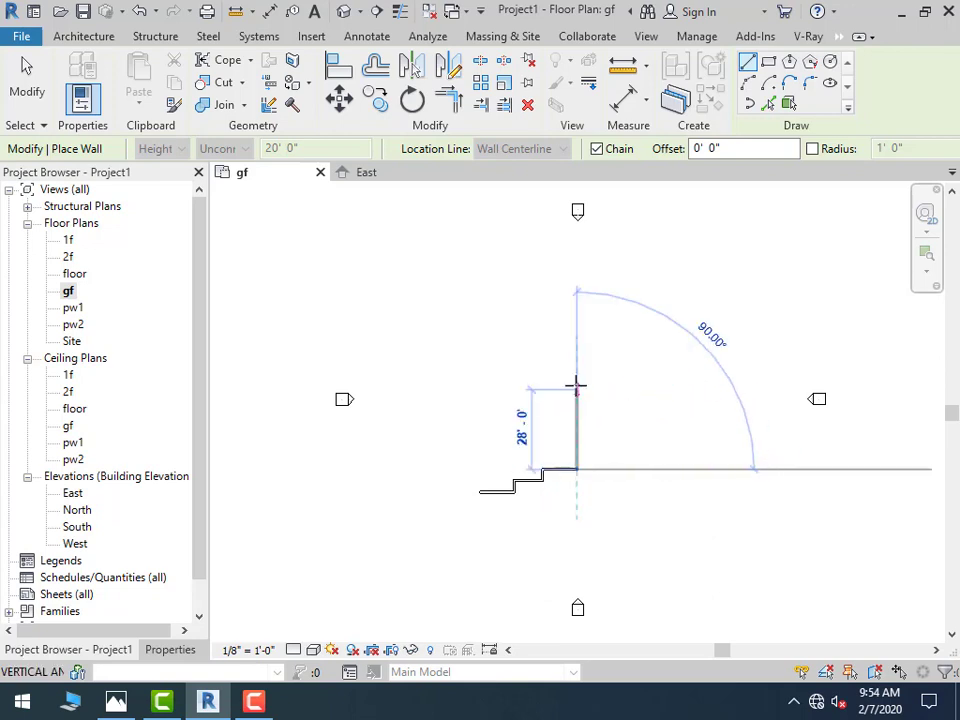
text(16)
key(Return)
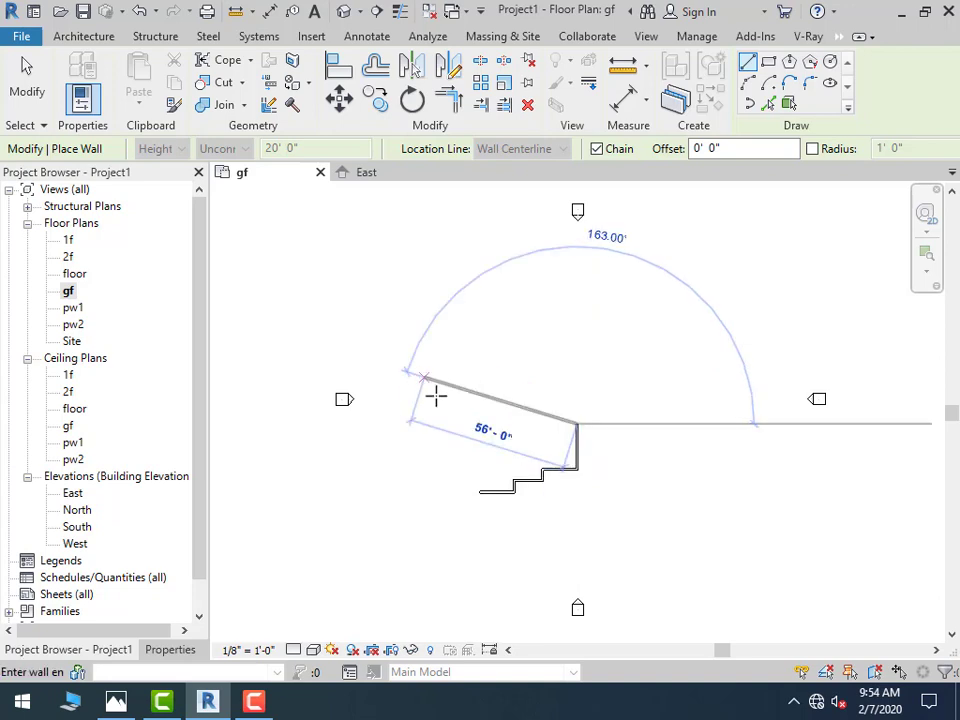
click(478, 425)
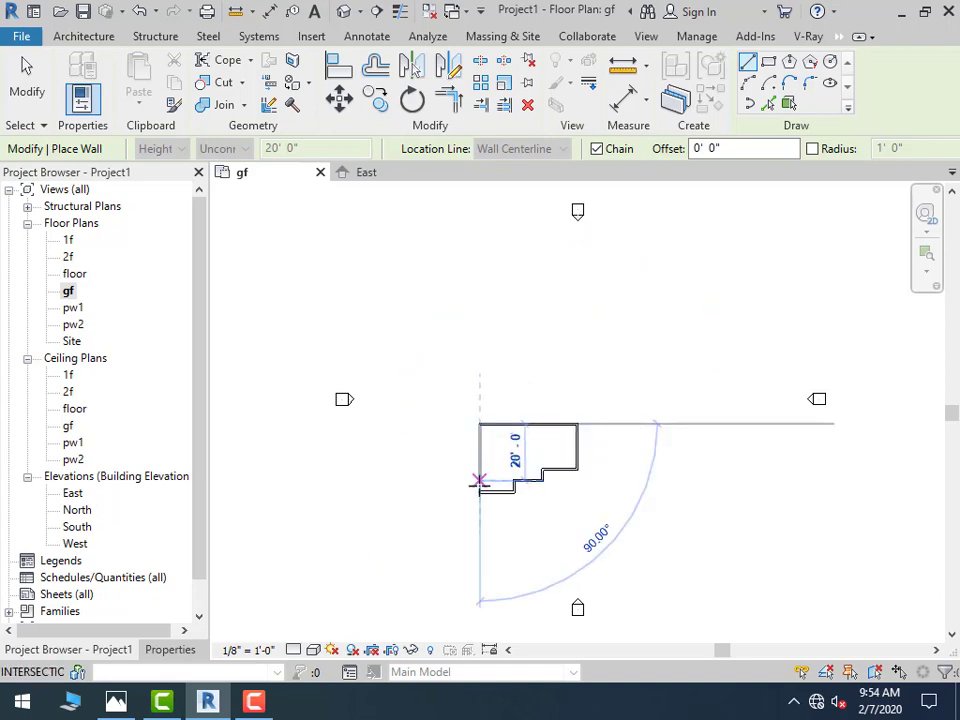
click(479, 491)
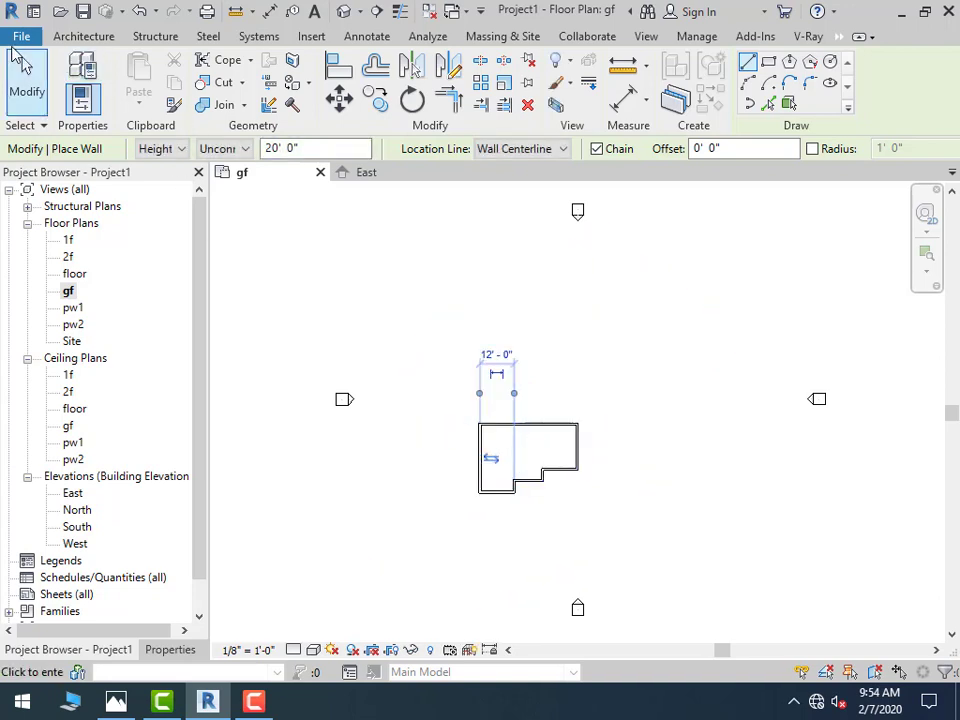
click(26, 80)
View the walls in the default 3D view with the Realistic visual style
click(345, 11)
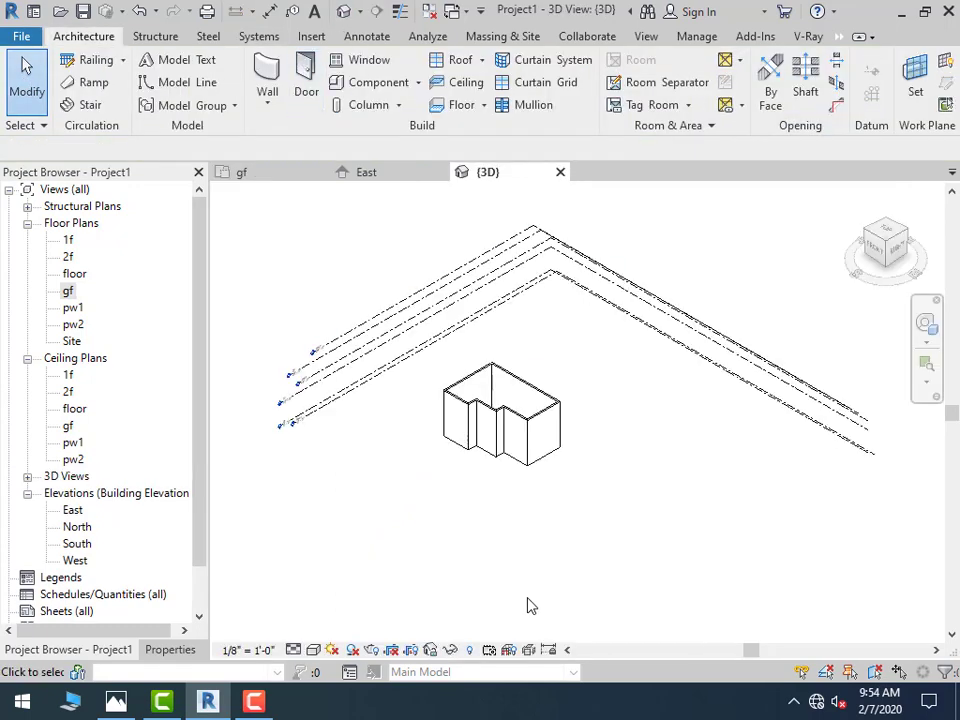
drag(595, 490, 437, 362)
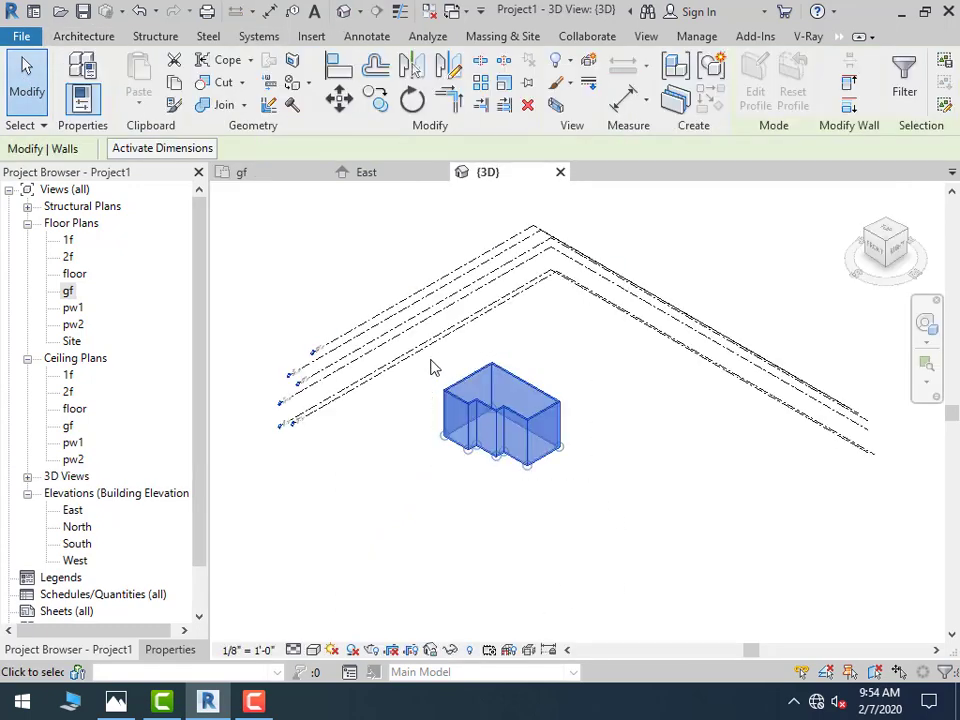
scroll(418, 377, up, 2)
click(313, 650)
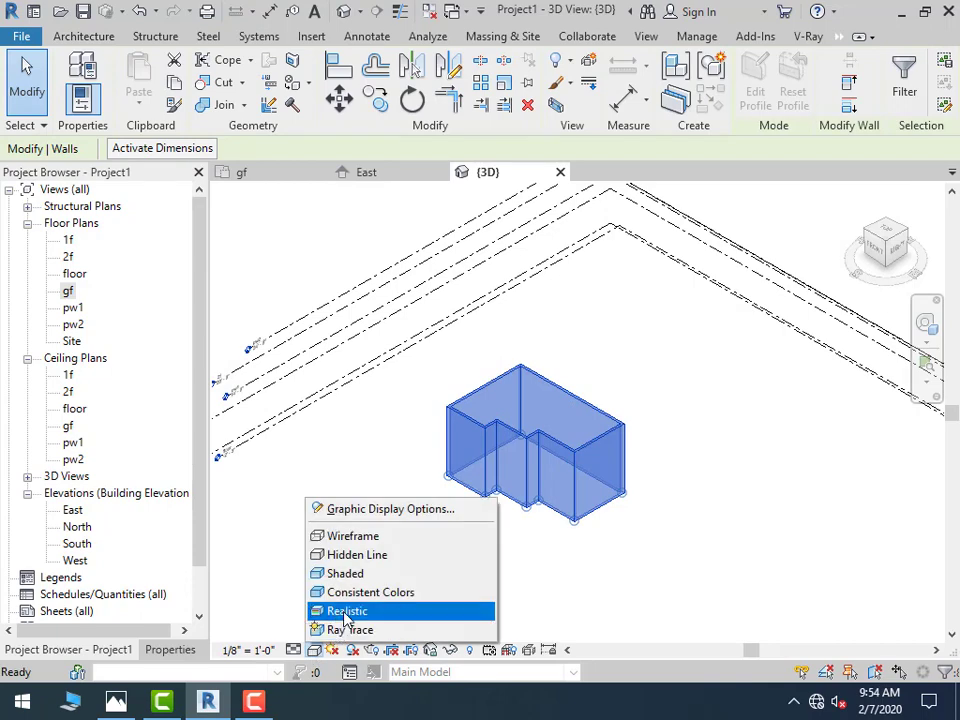
click(345, 612)
shift+middle_drag(388, 497, 460, 380)
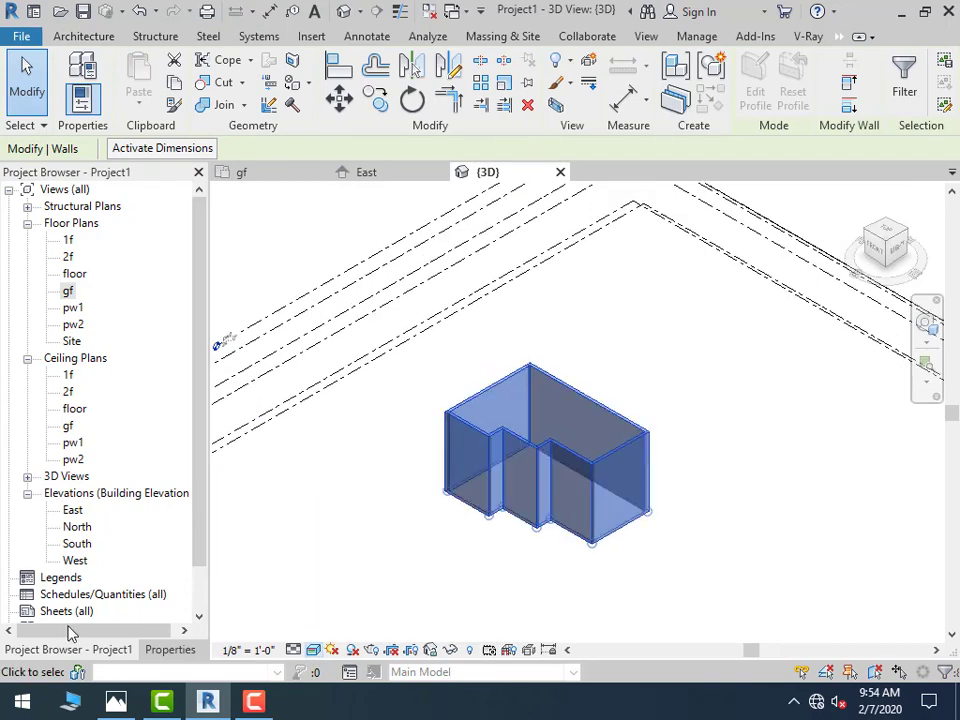
click(176, 650)
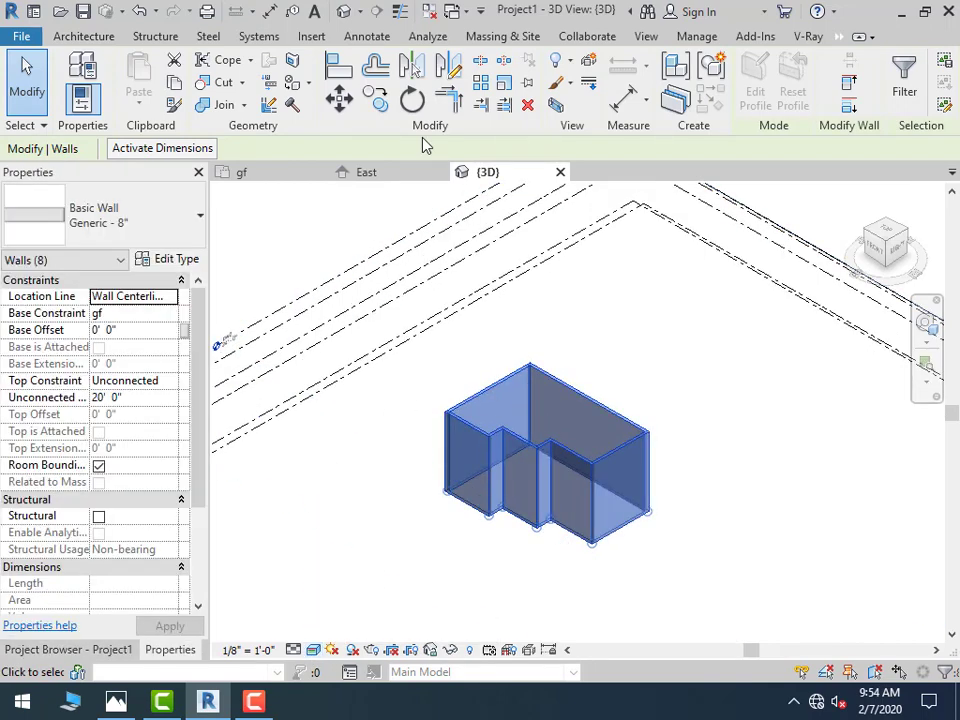
click(336, 396)
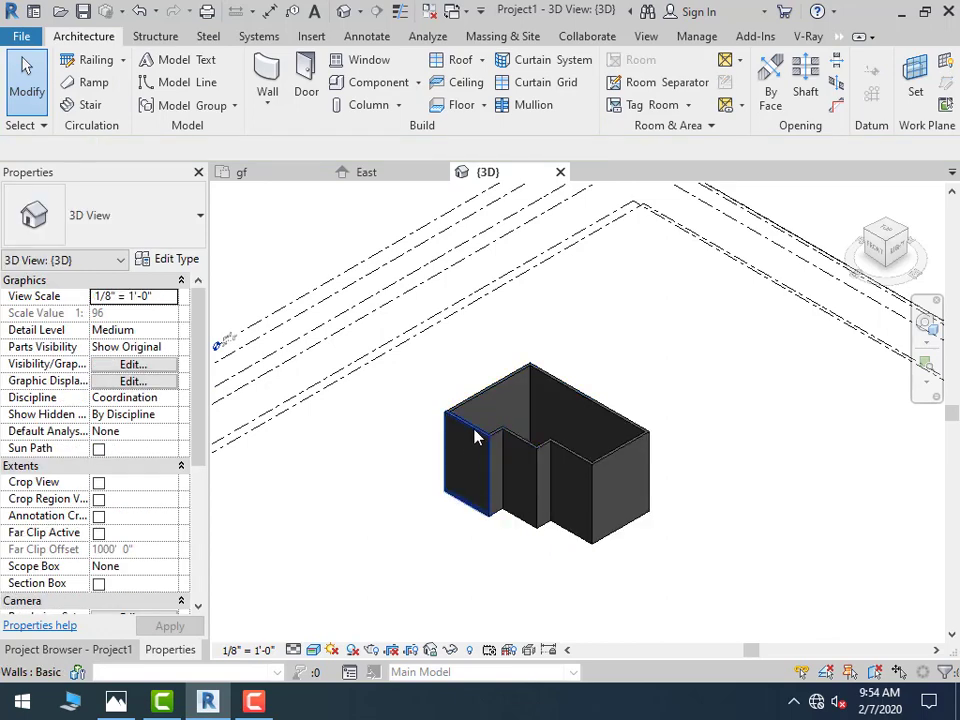
Set the front-left wall's Top Constraint to 'Up to level: 1f'
click(476, 437)
click(172, 396)
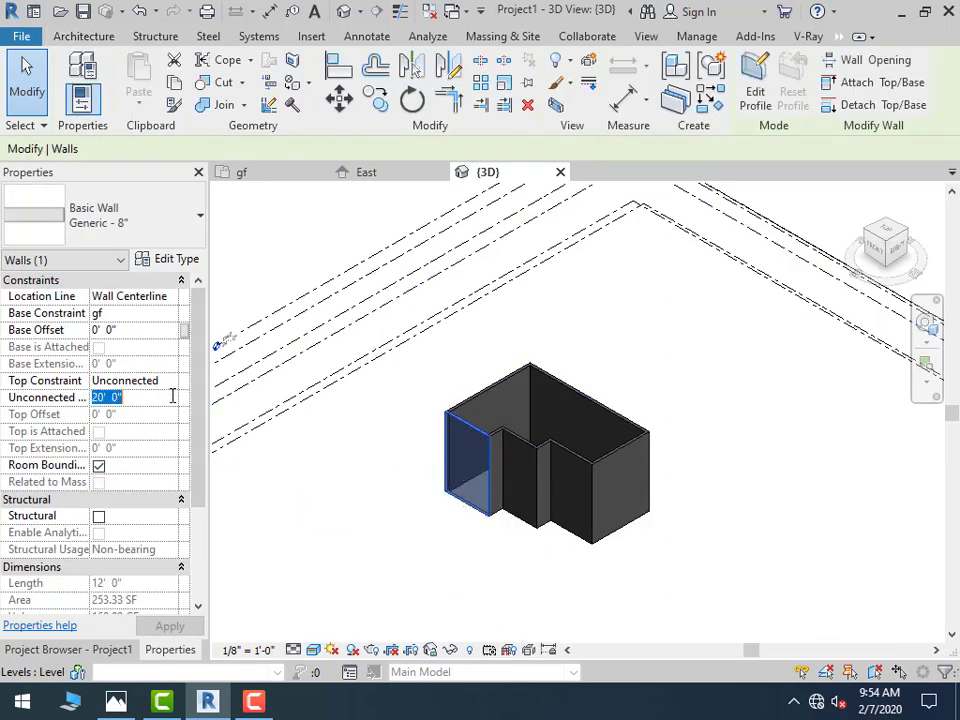
click(172, 382)
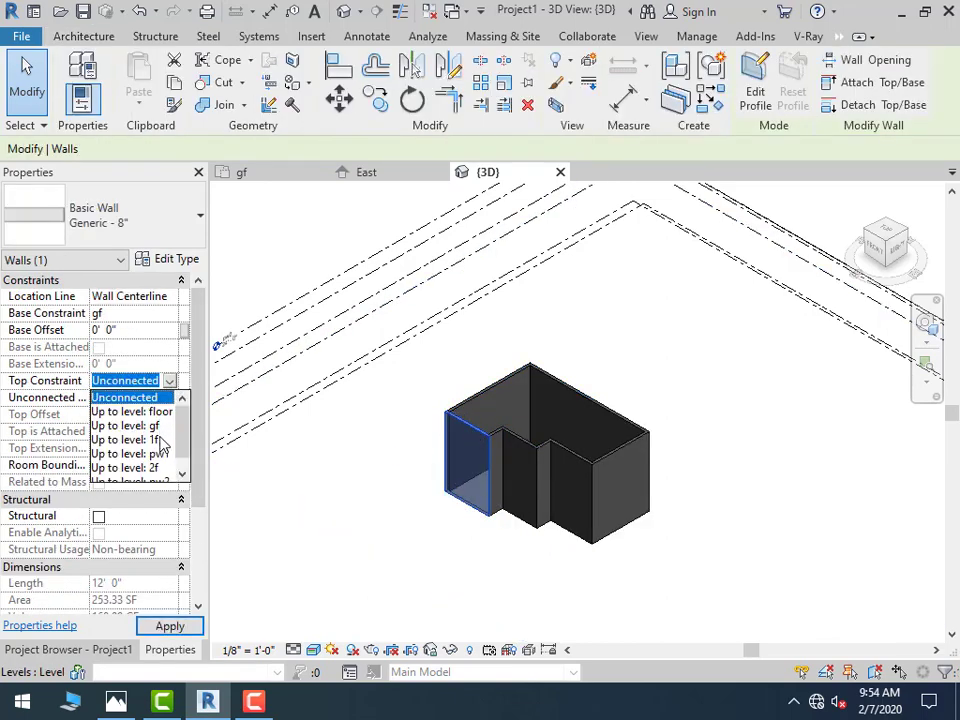
click(160, 440)
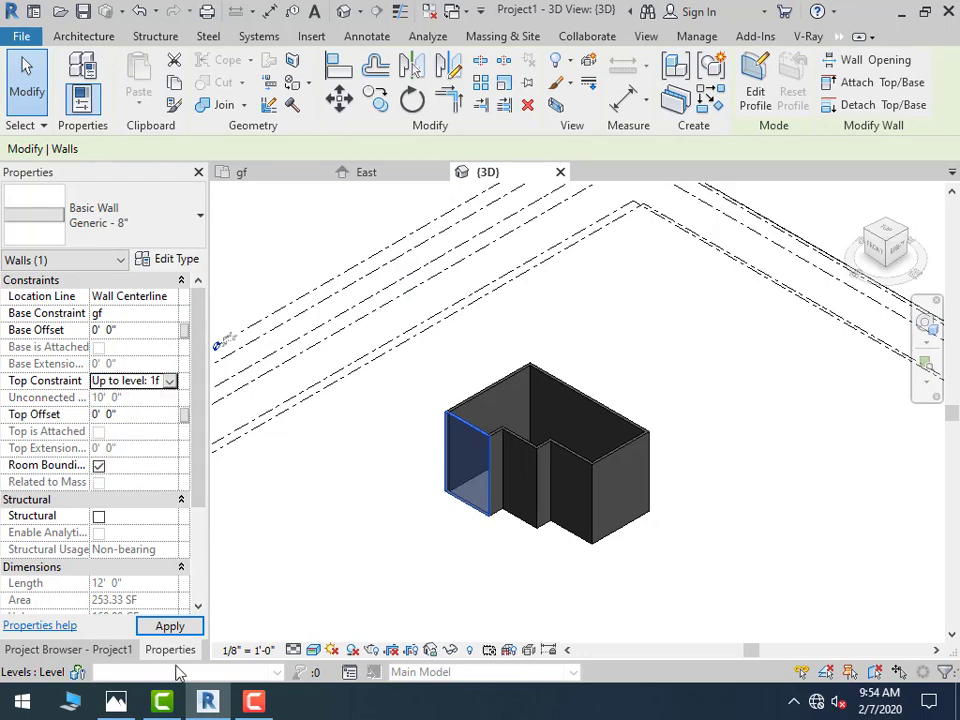
click(528, 512)
click(343, 403)
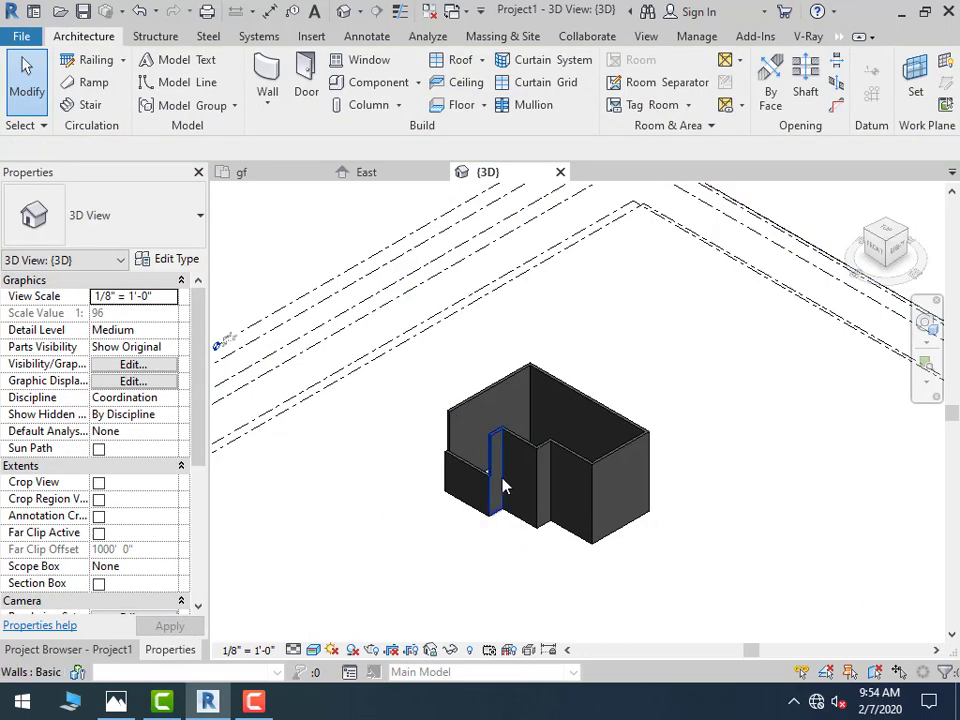
click(465, 473)
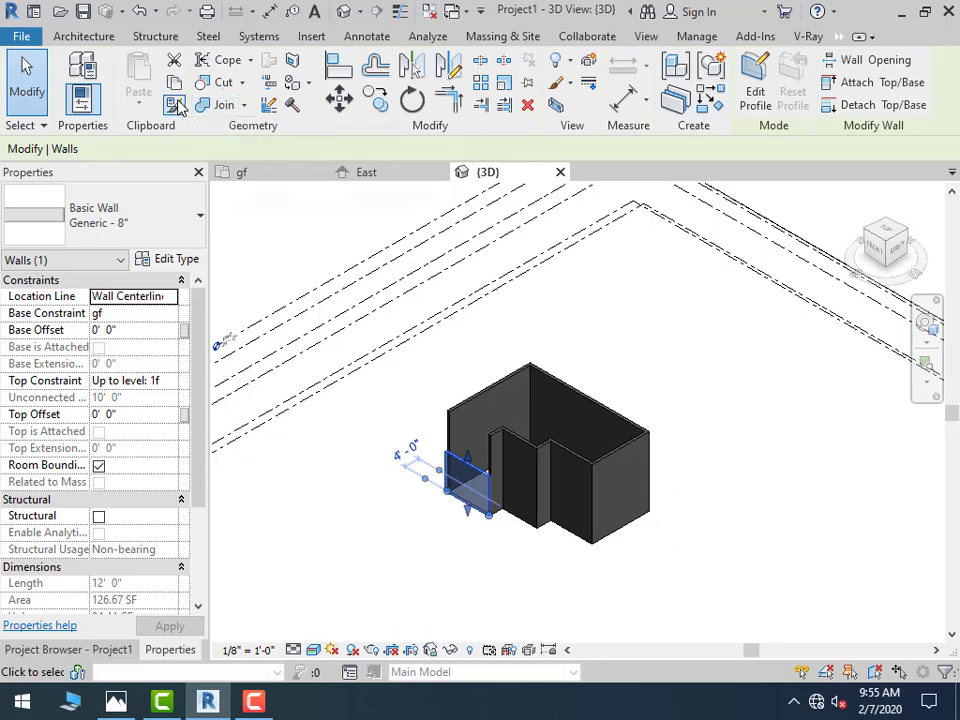
Use Match Type Properties (MA) to lower the back and middle walls to match the front wall
key(m)
key(a)
click(458, 462)
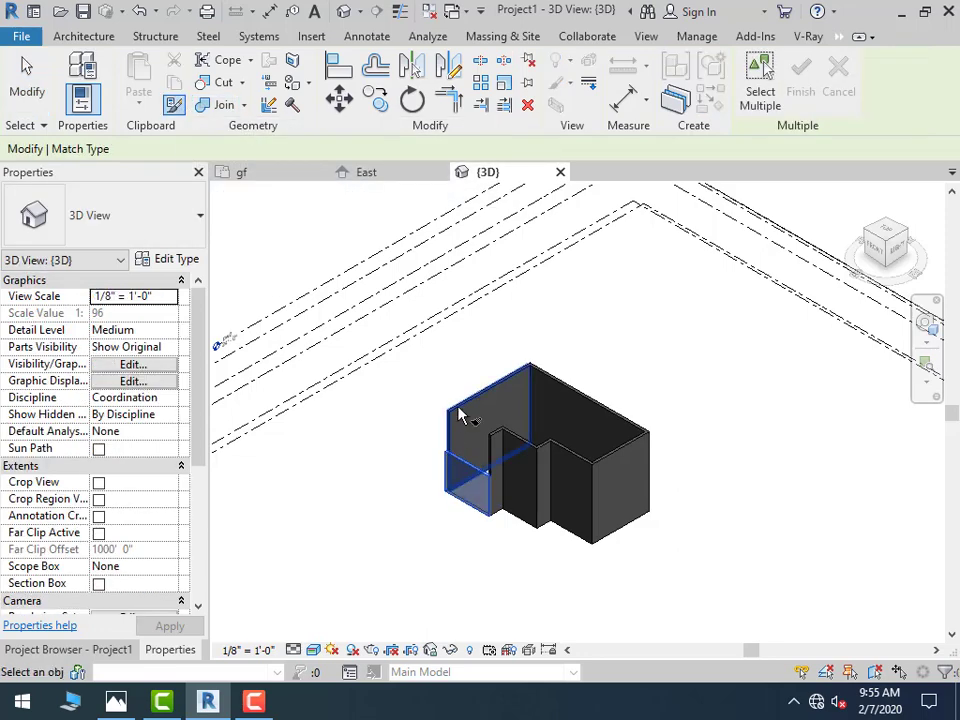
click(580, 398)
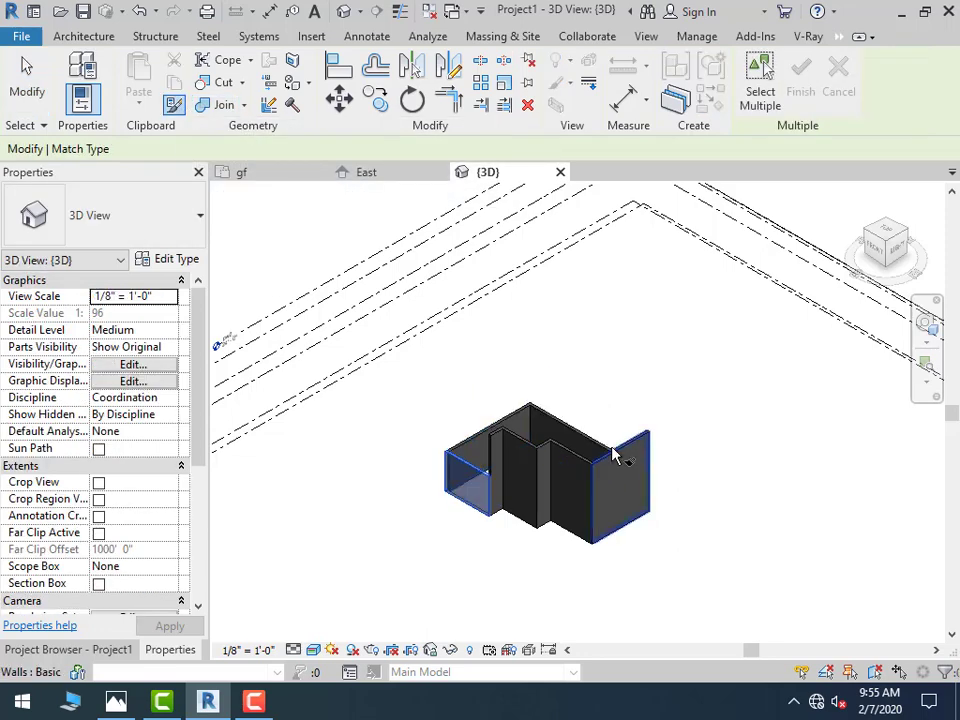
click(533, 457)
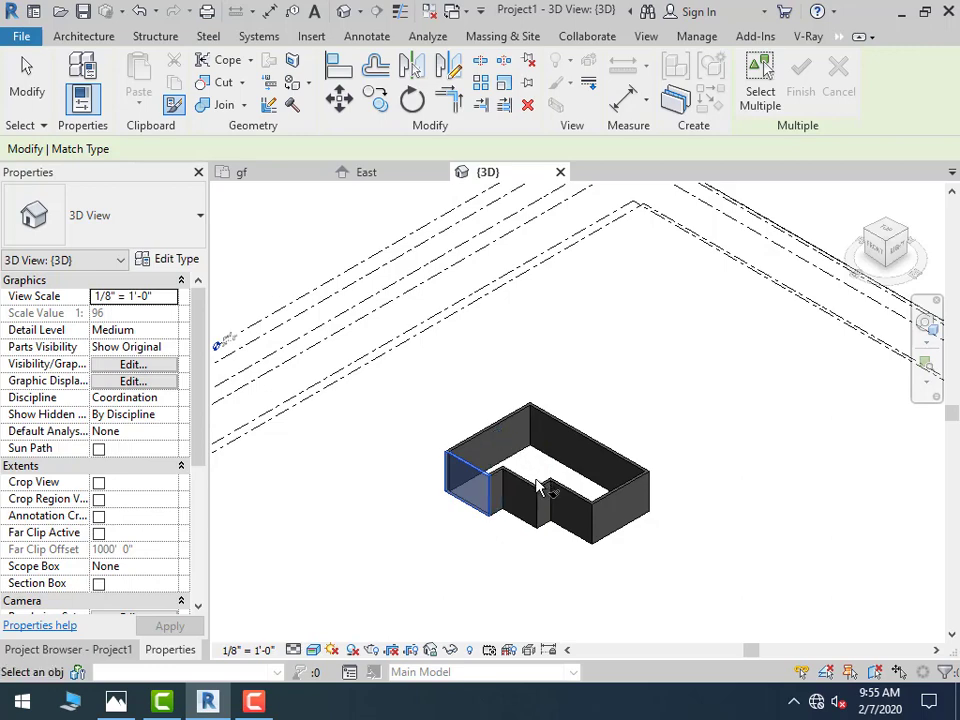
scroll(540, 485, up, 2)
click(25, 75)
scroll(632, 503, up, 2)
scroll(664, 531, up, 2)
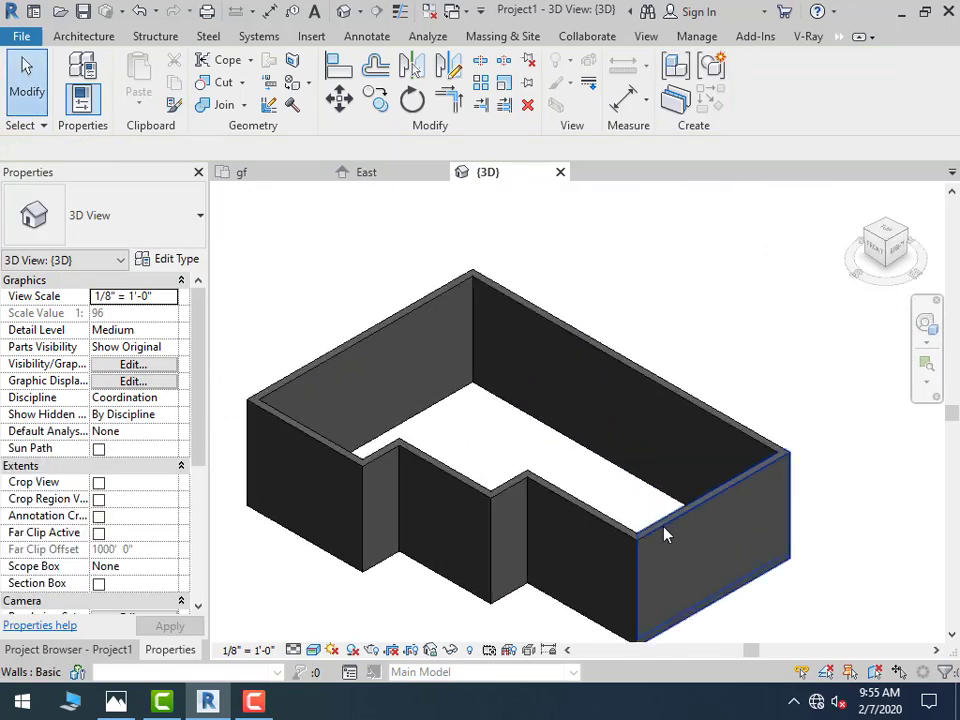
click(664, 531)
Give the wall type's structure layer a new material named 'white'
click(170, 259)
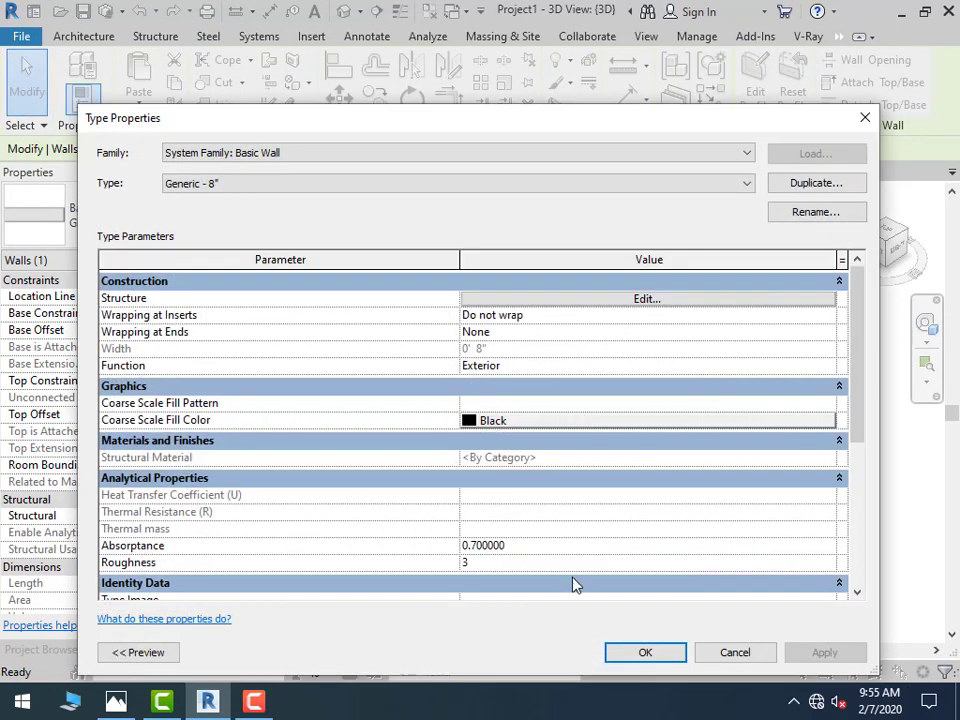
click(648, 299)
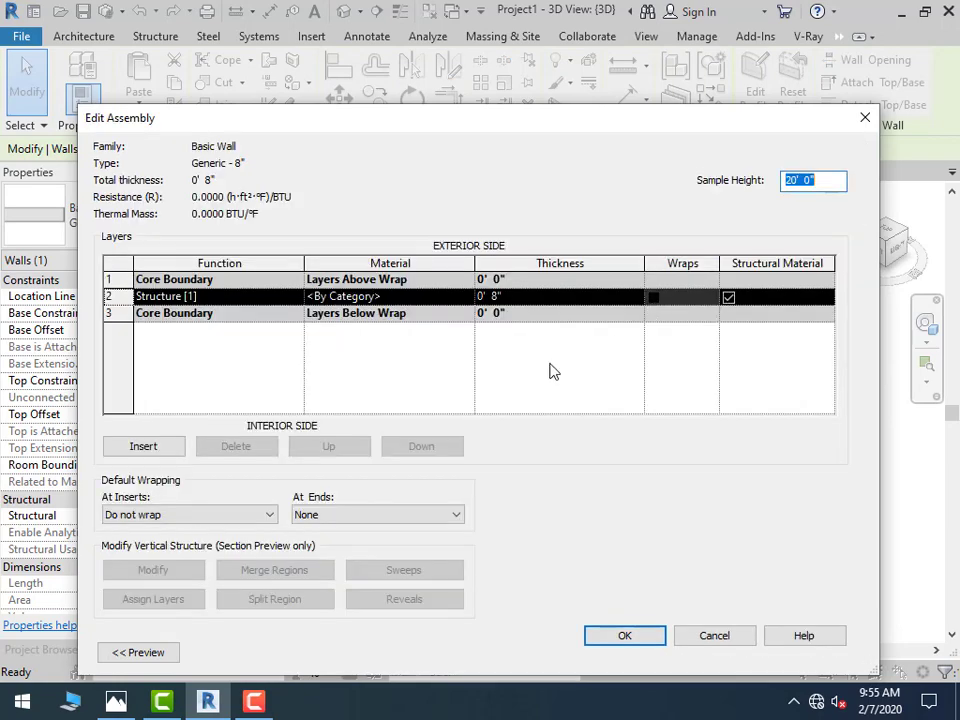
click(466, 300)
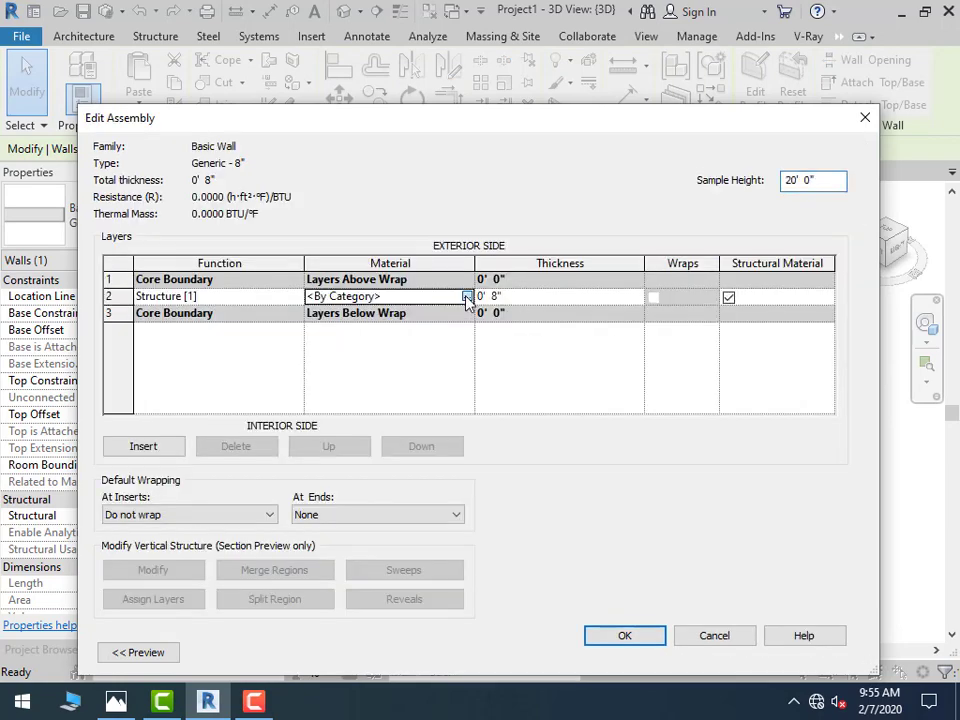
click(466, 299)
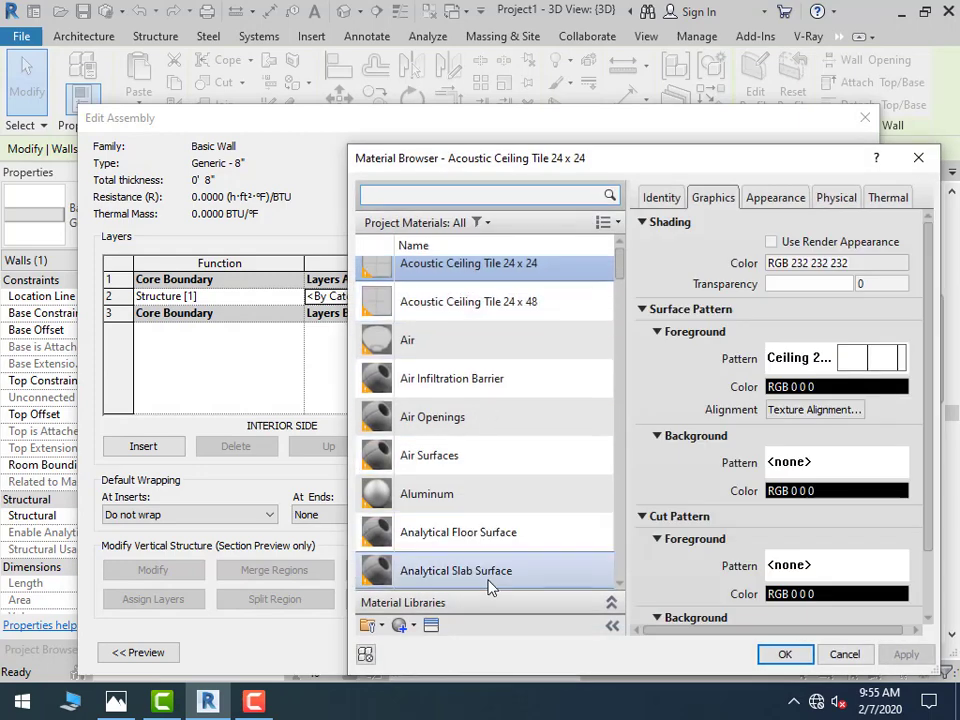
click(414, 627)
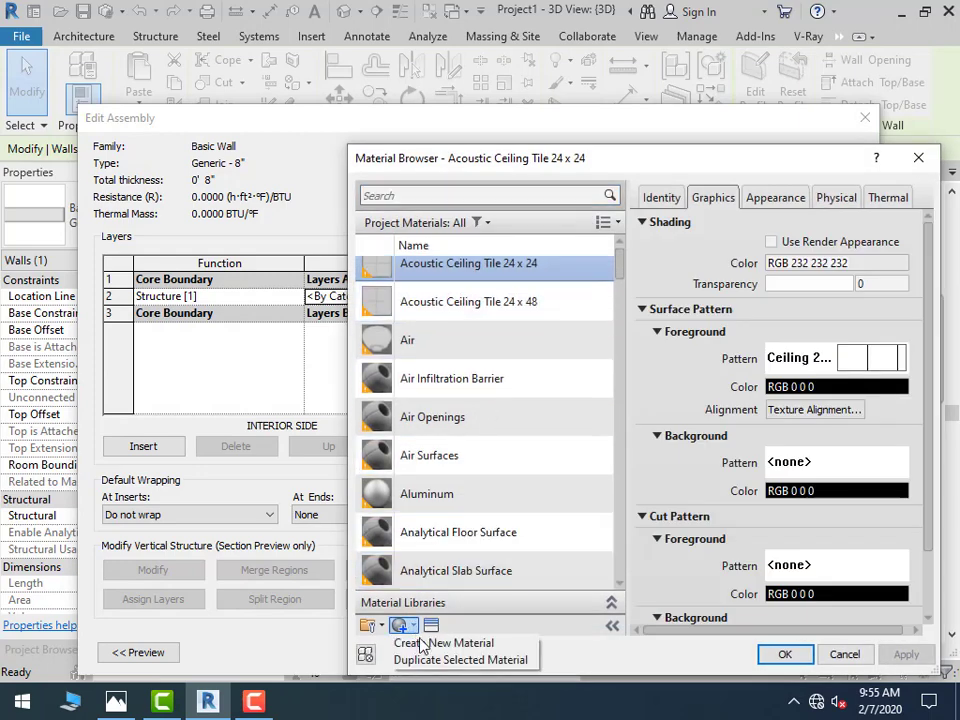
click(421, 643)
click(661, 198)
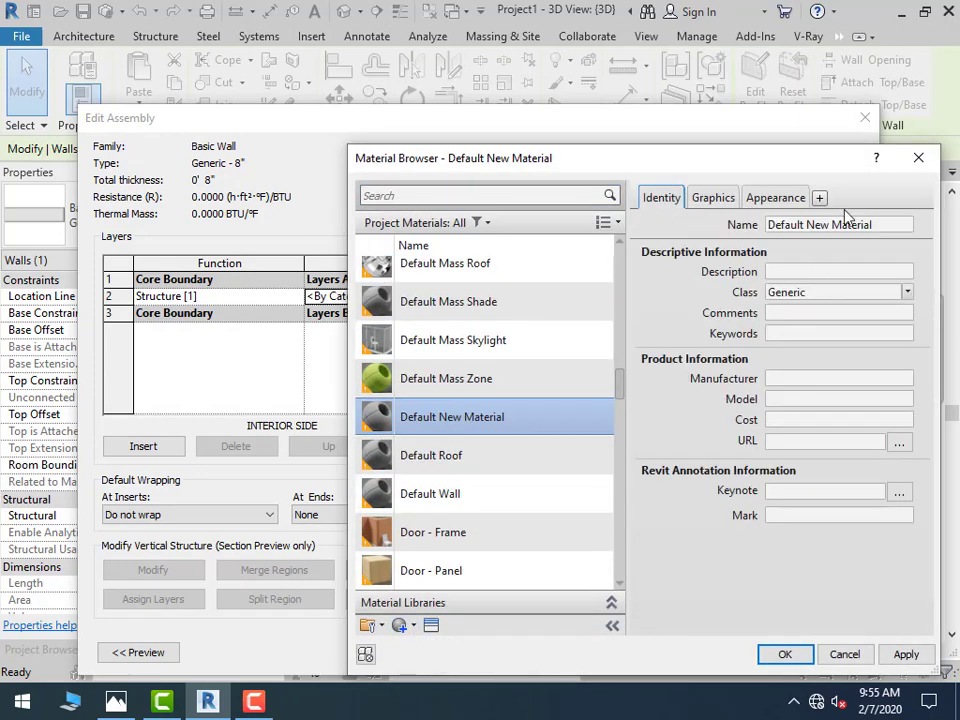
triple_click(840, 224)
text(wh)
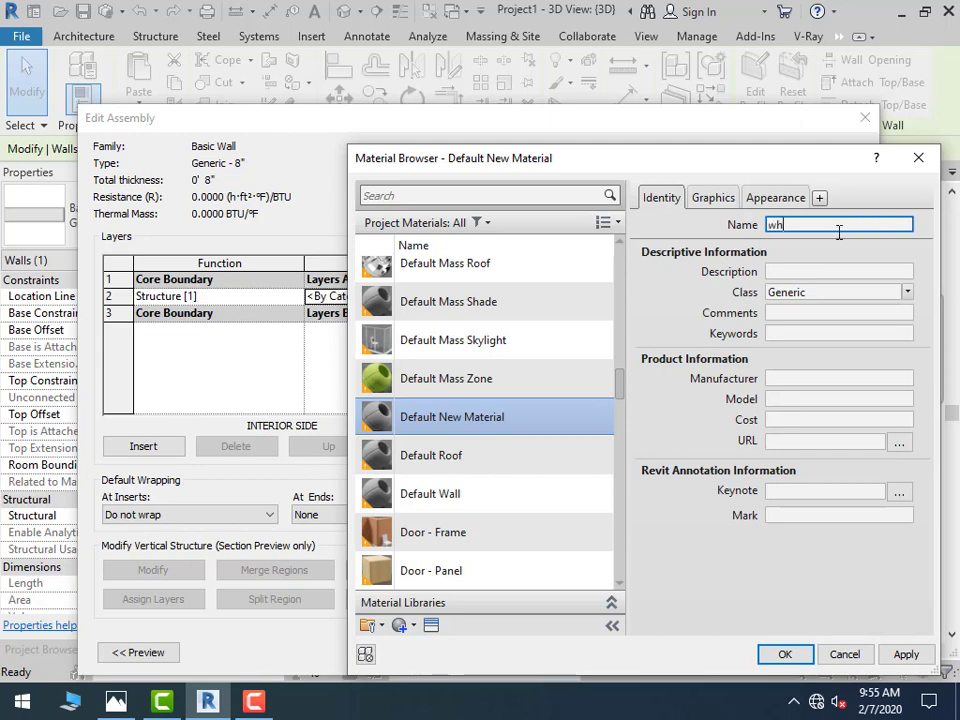
text(ite)
Set the white material's appearance colour to RGB 255 255 255 and confirm all dialogs
click(785, 197)
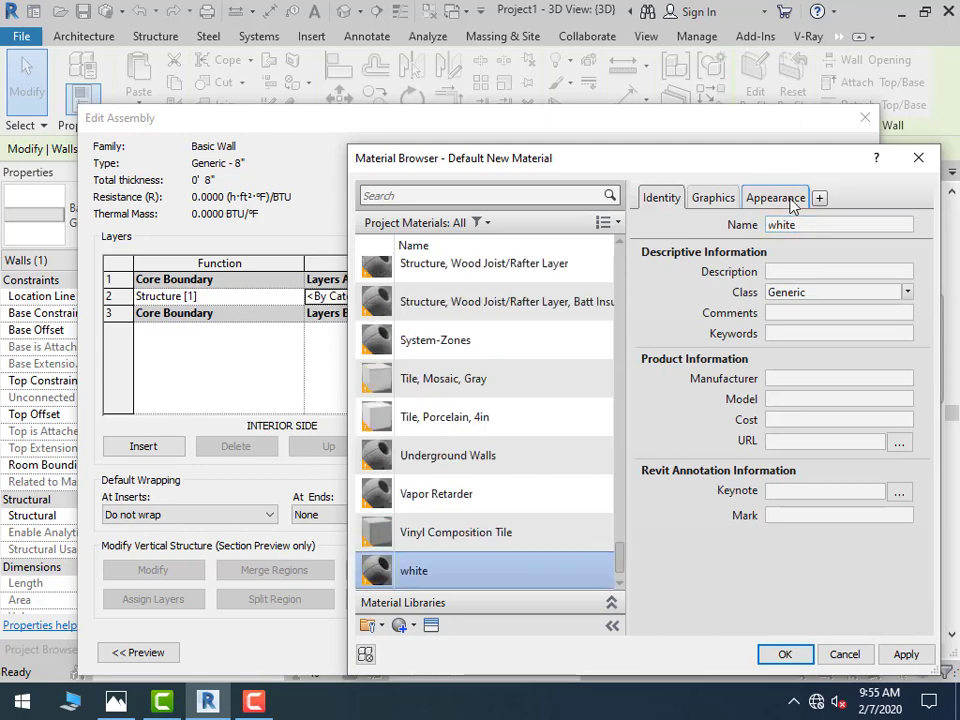
click(850, 404)
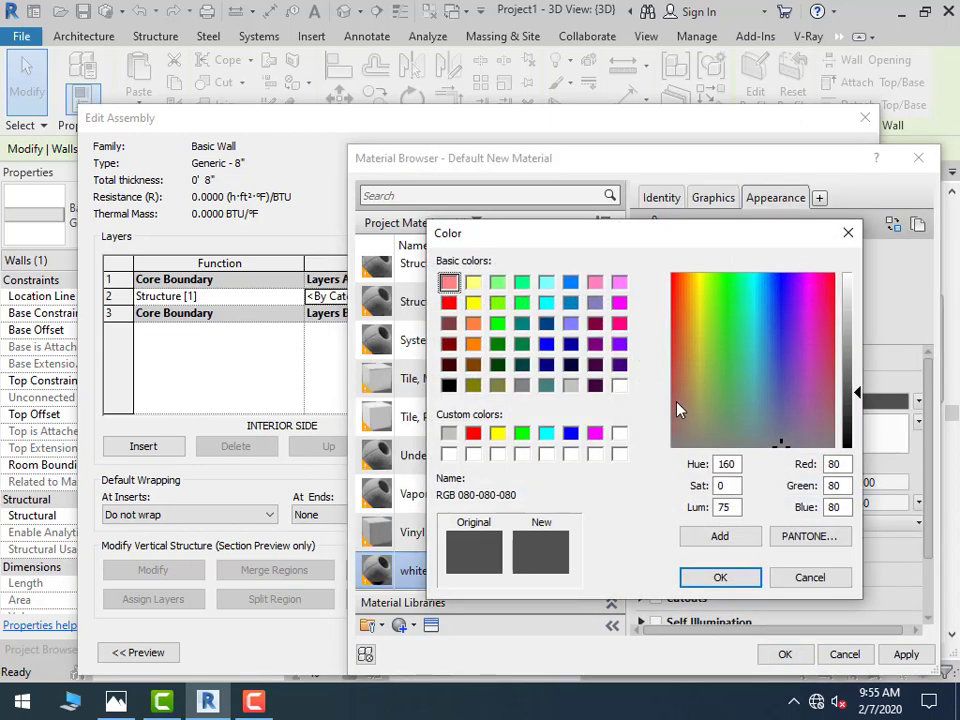
click(619, 386)
click(720, 577)
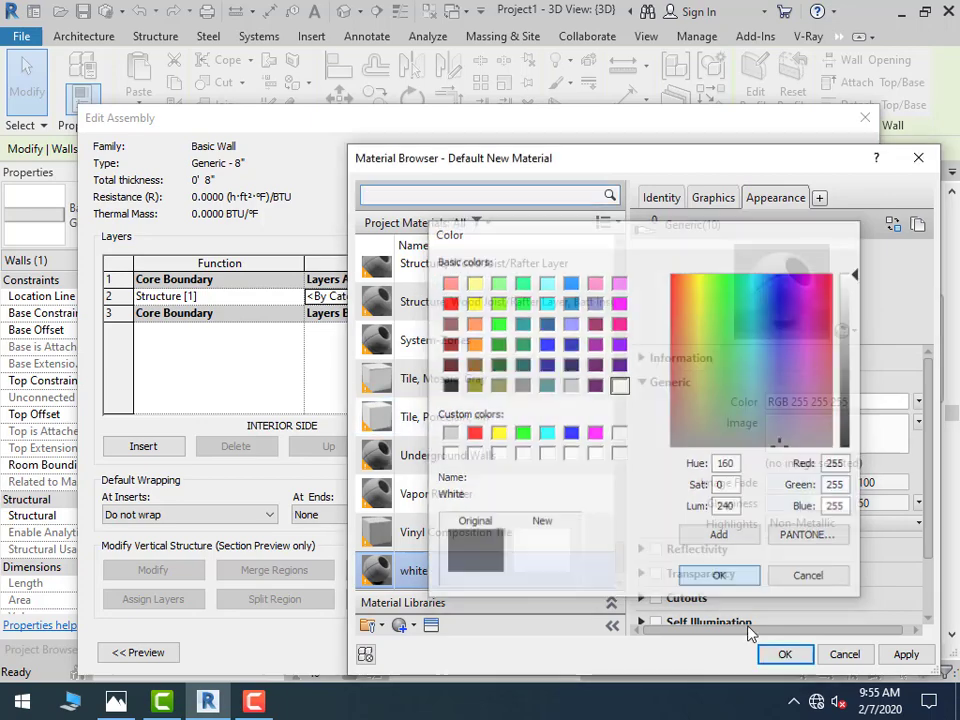
click(785, 654)
click(641, 638)
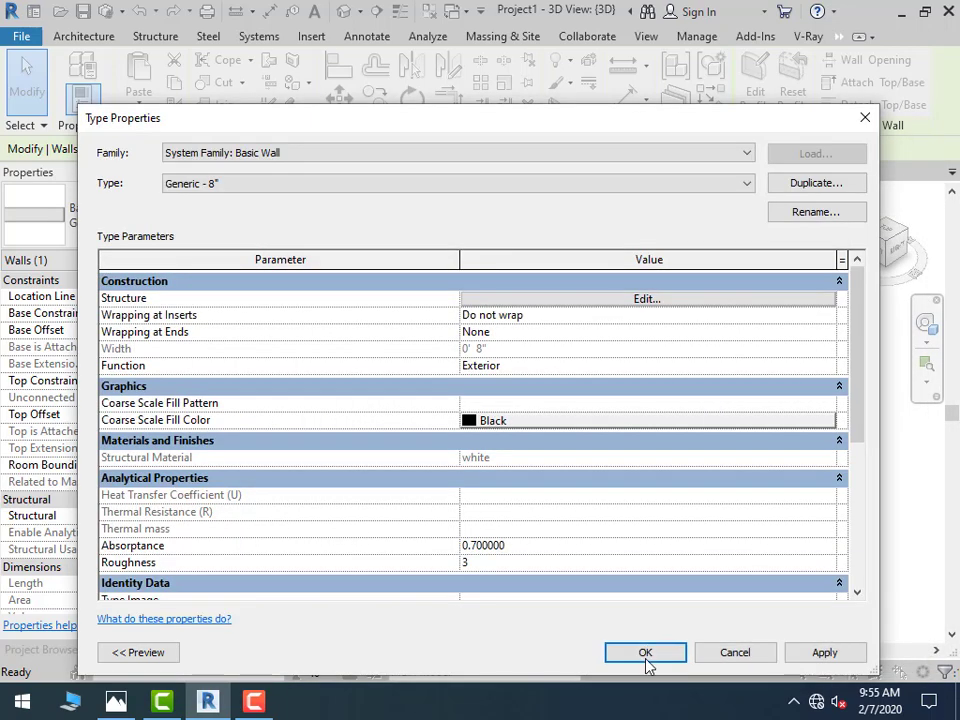
click(648, 655)
click(876, 525)
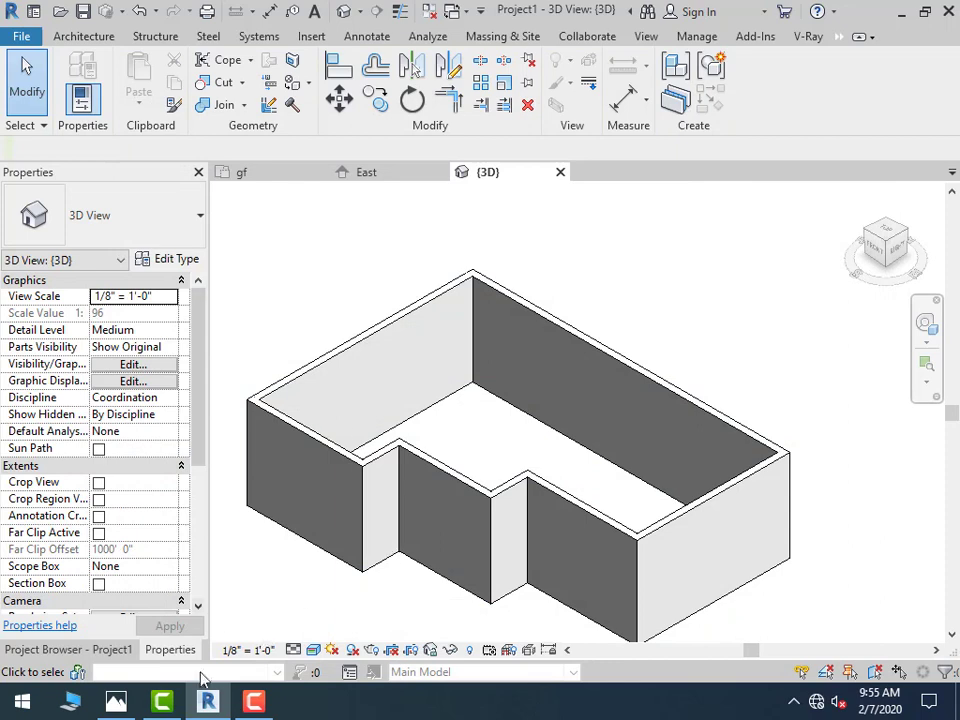
Reopen the gf floor plan and zoom in on the stepped wall outline
click(107, 651)
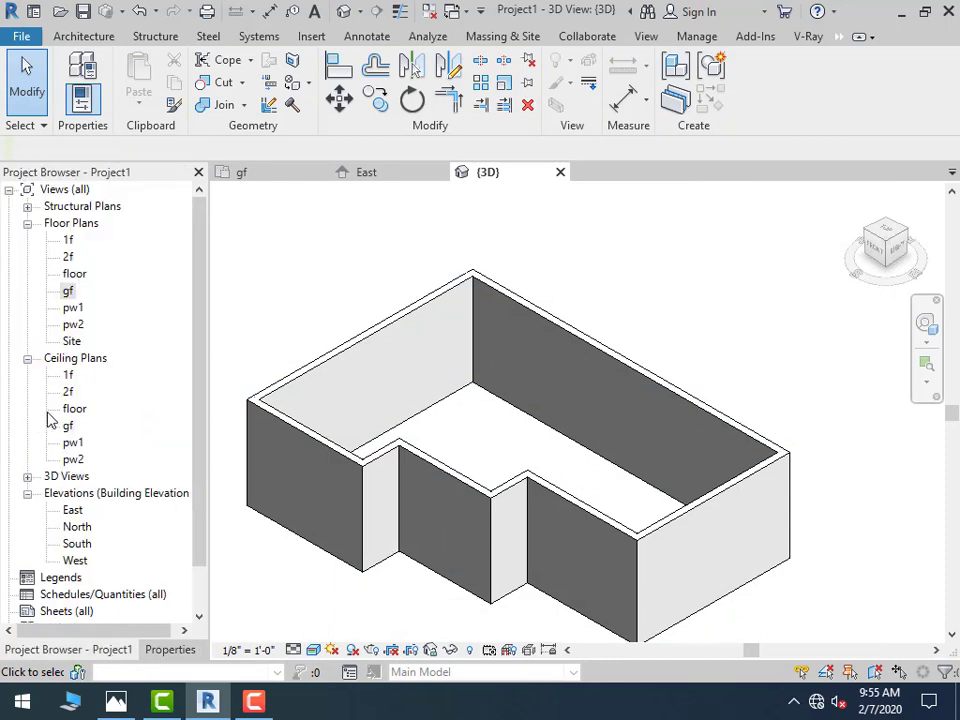
double_click(70, 292)
scroll(535, 458, up, 2)
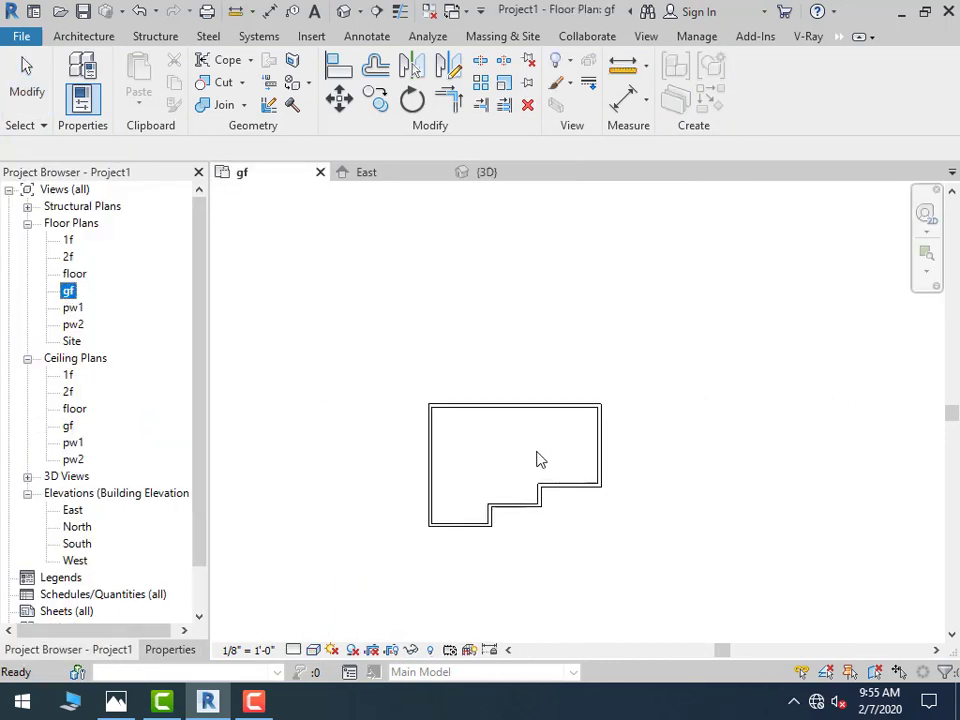
scroll(533, 461, up, 2)
scroll(533, 461, up, 2)
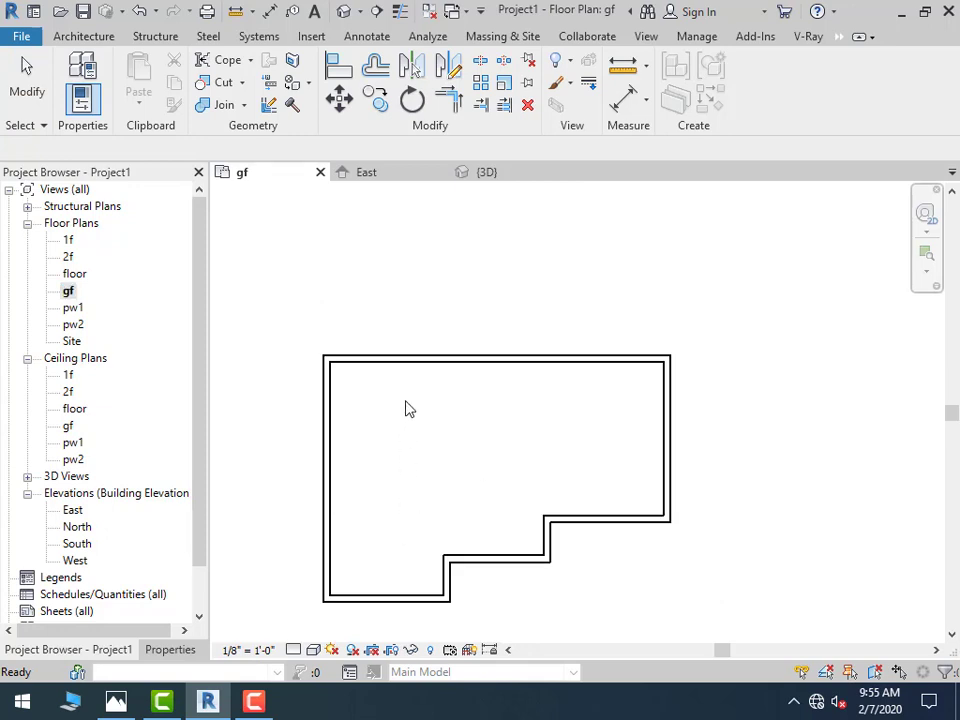
key(Escape)
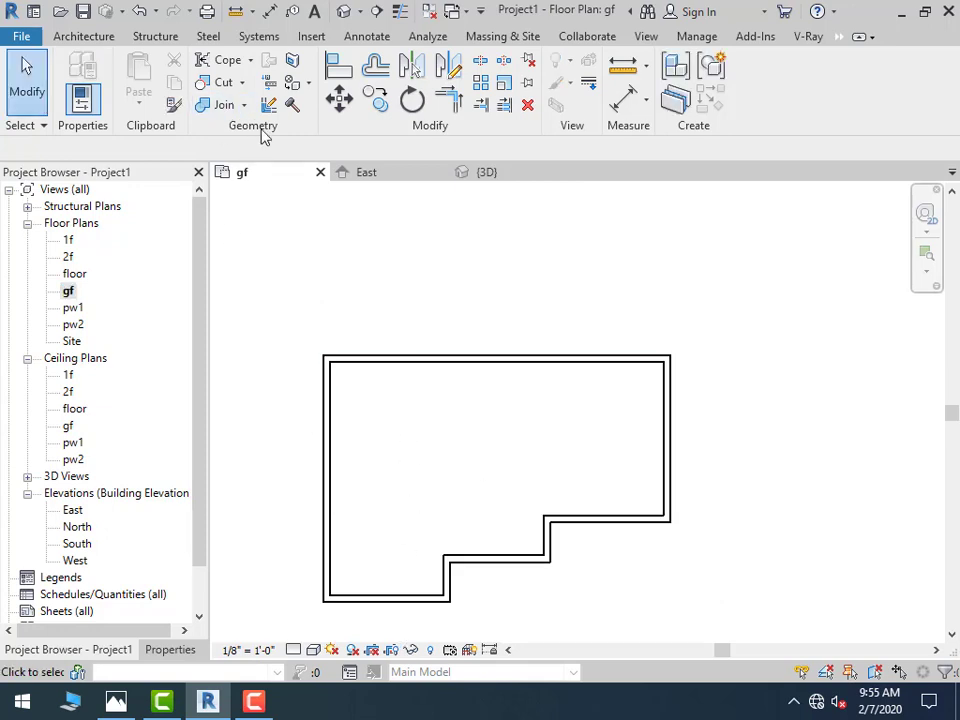
click(78, 37)
Load the Door-Single-Panel.0001 family from the Doors library folder for door placement
click(306, 80)
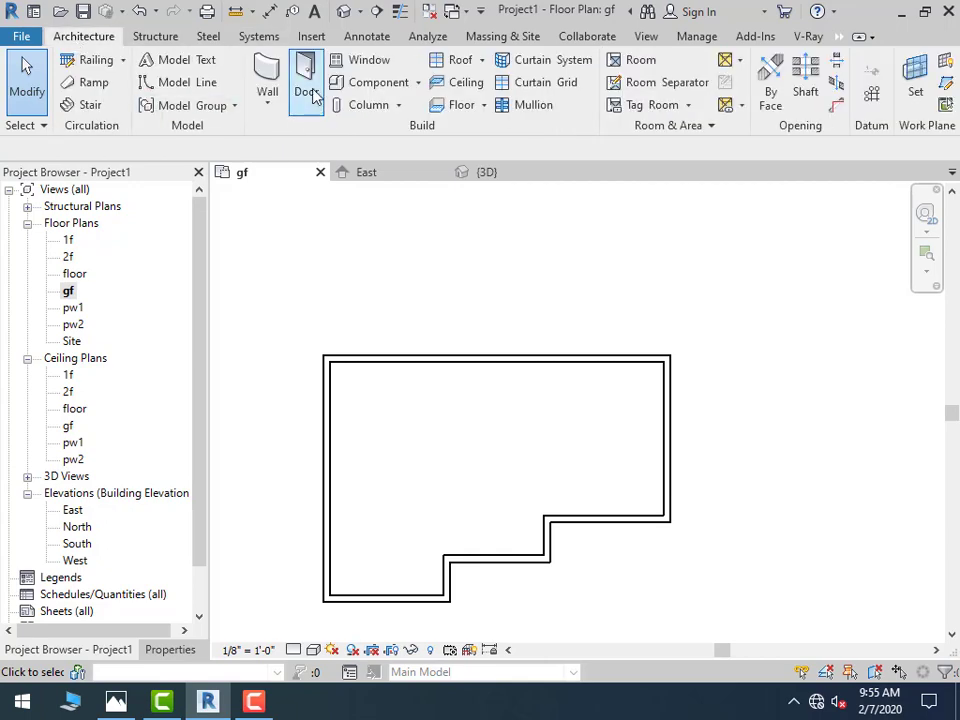
click(756, 70)
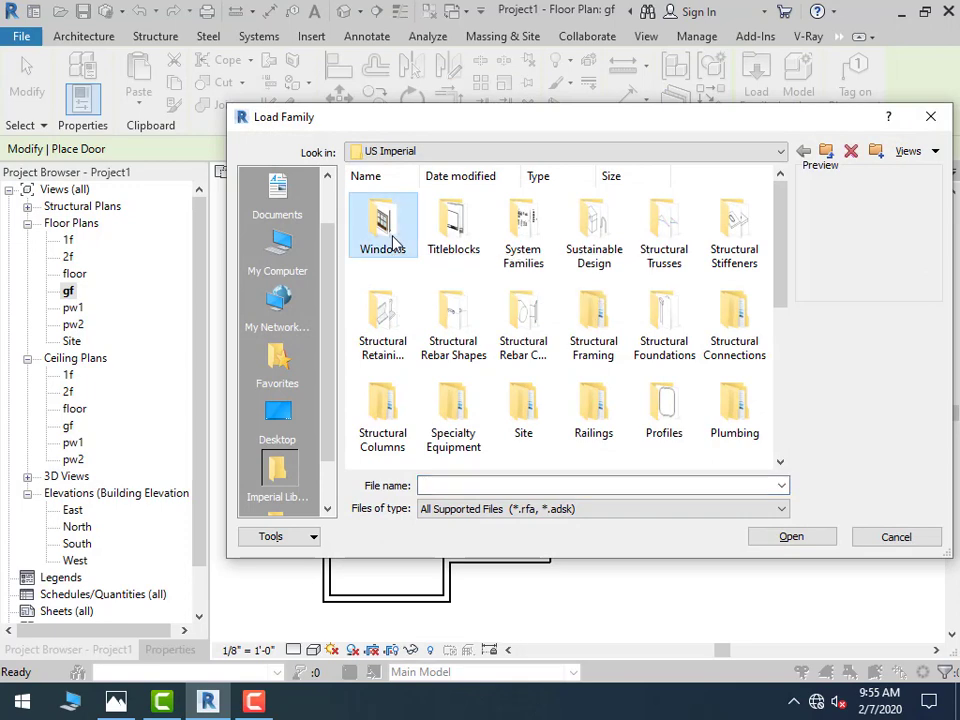
scroll(383, 234, down, 5)
double_click(407, 343)
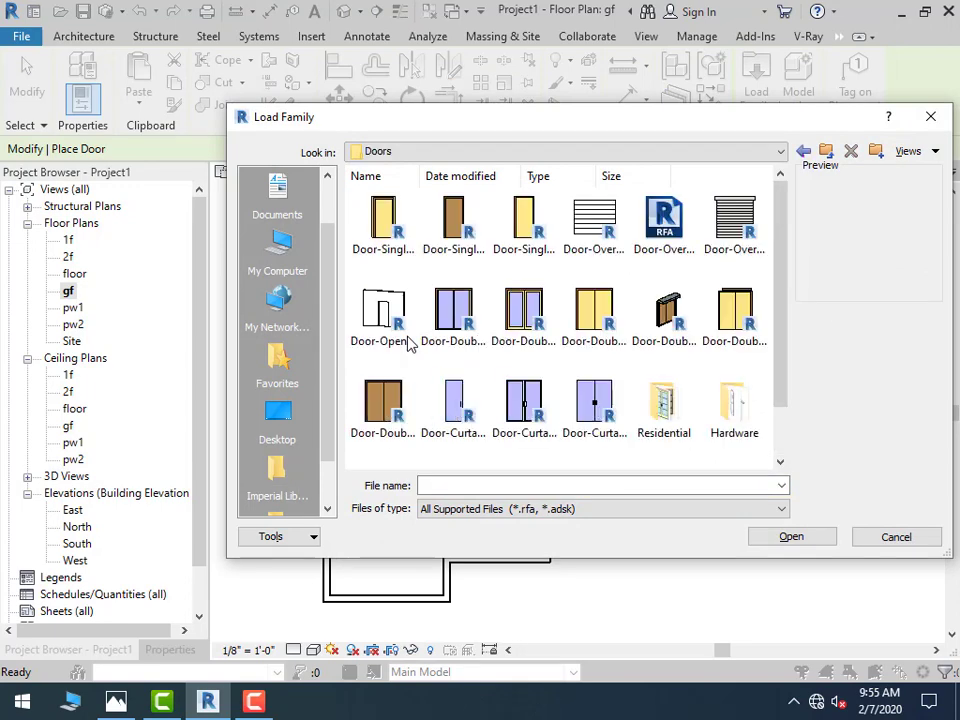
scroll(456, 396, down, 1)
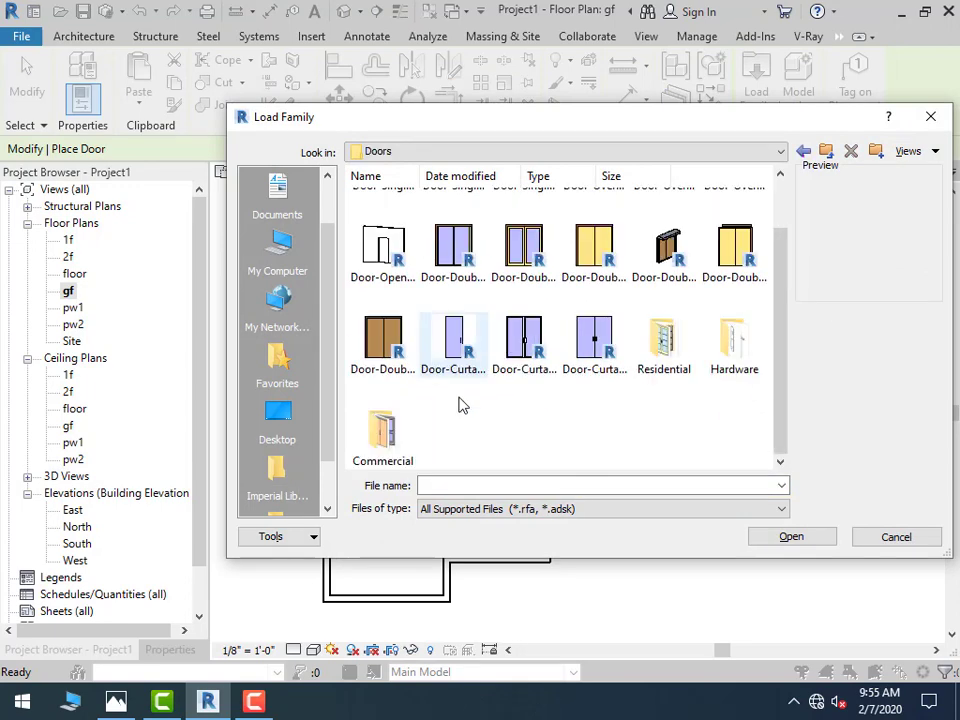
click(117, 704)
click(117, 704)
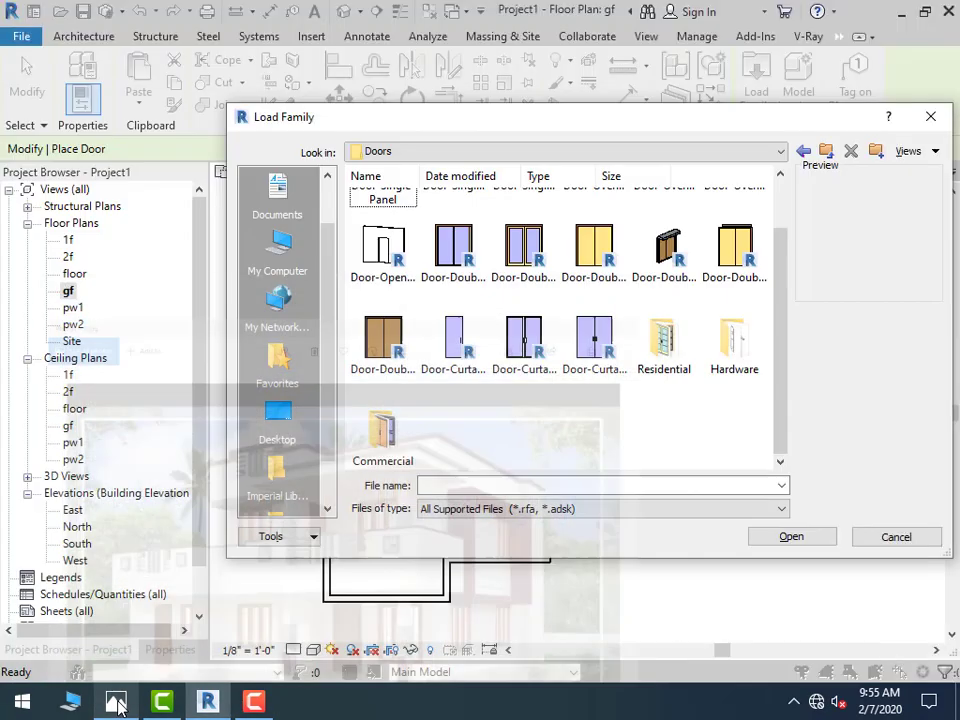
scroll(600, 290, up, 1)
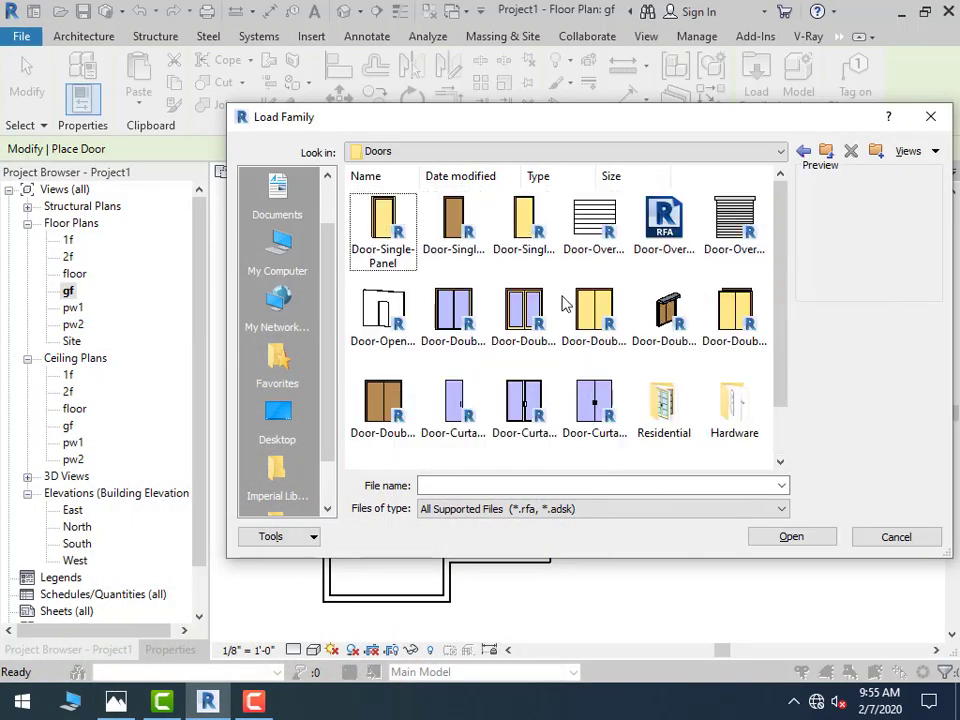
click(467, 234)
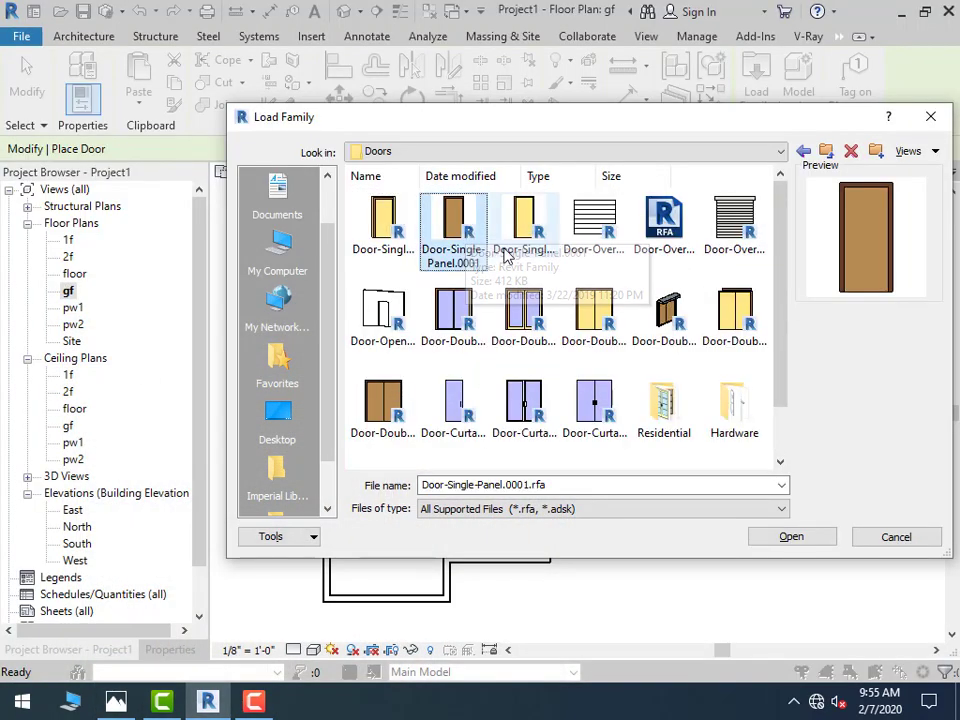
double_click(458, 230)
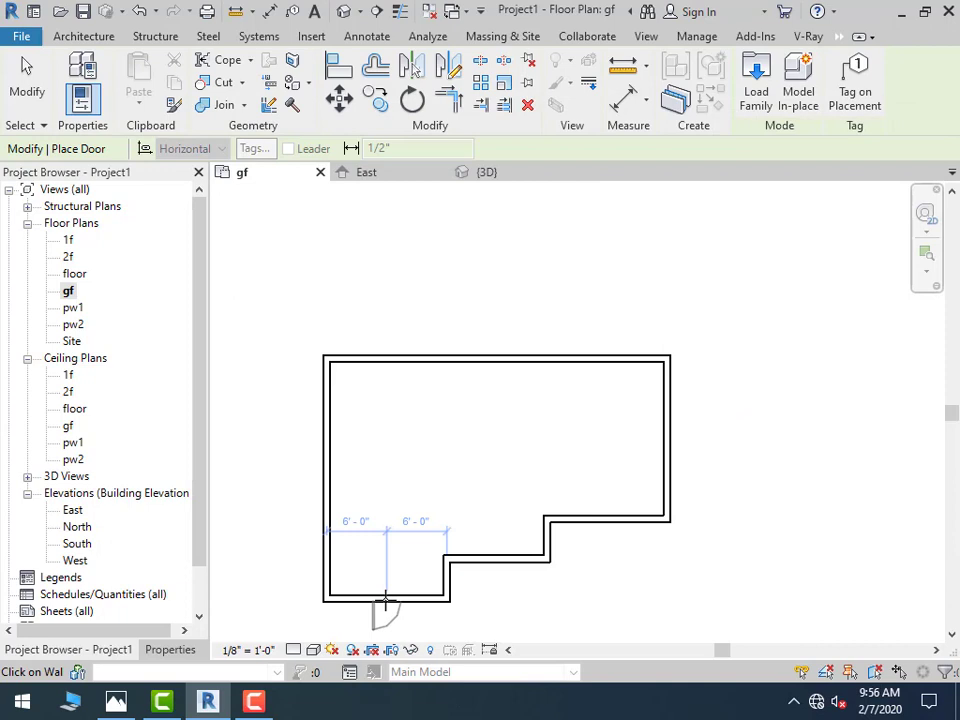
Place the single-panel door in the lower-left bottom wall, then cancel the Window tool
click(385, 600)
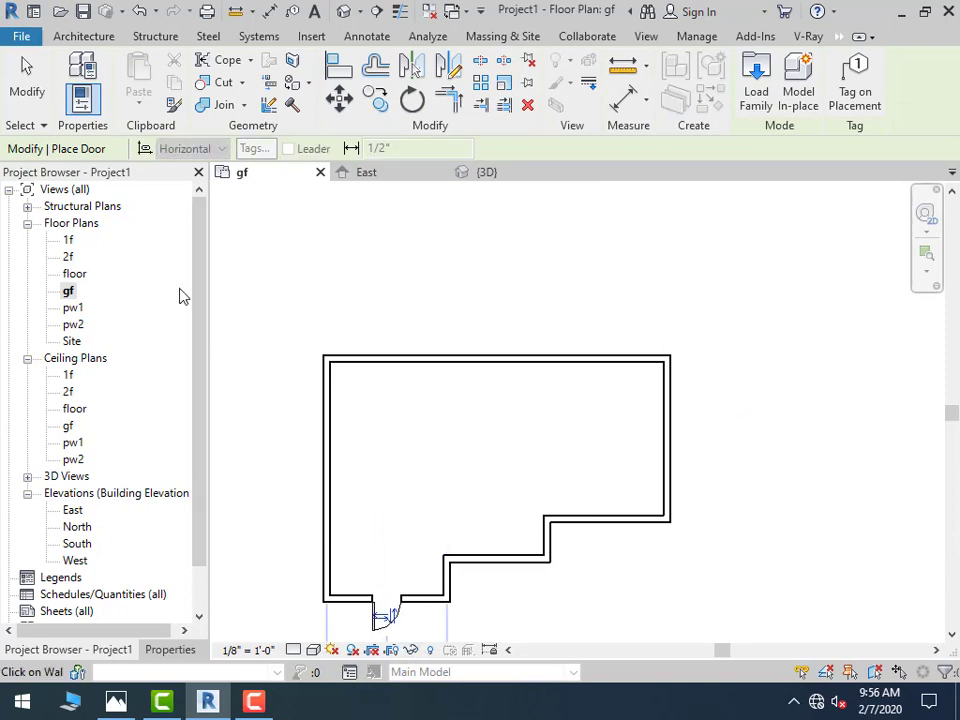
click(93, 37)
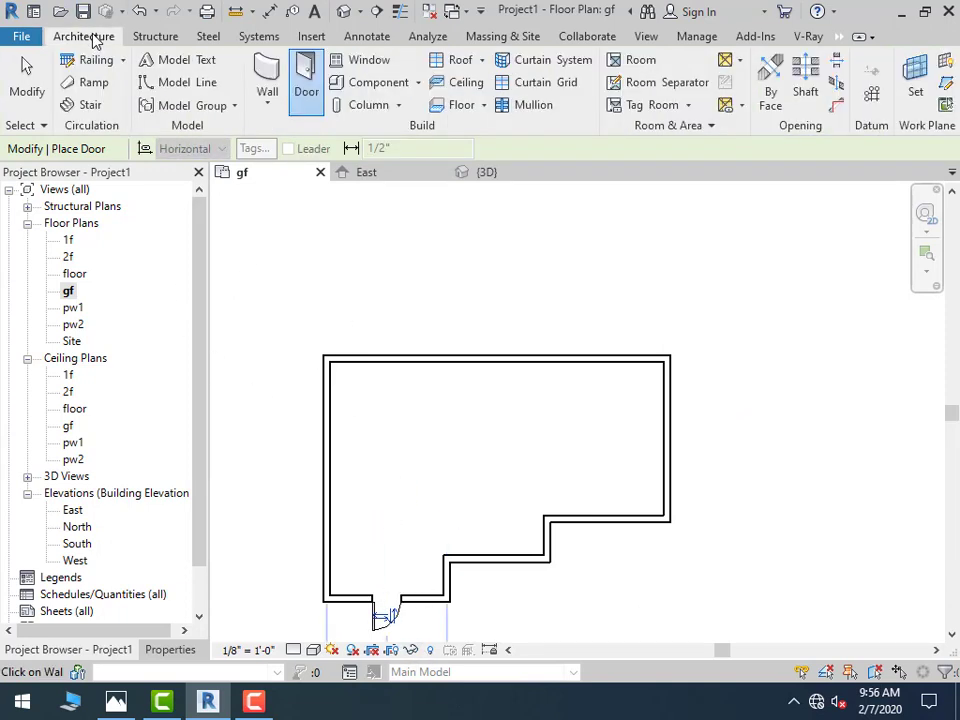
click(385, 62)
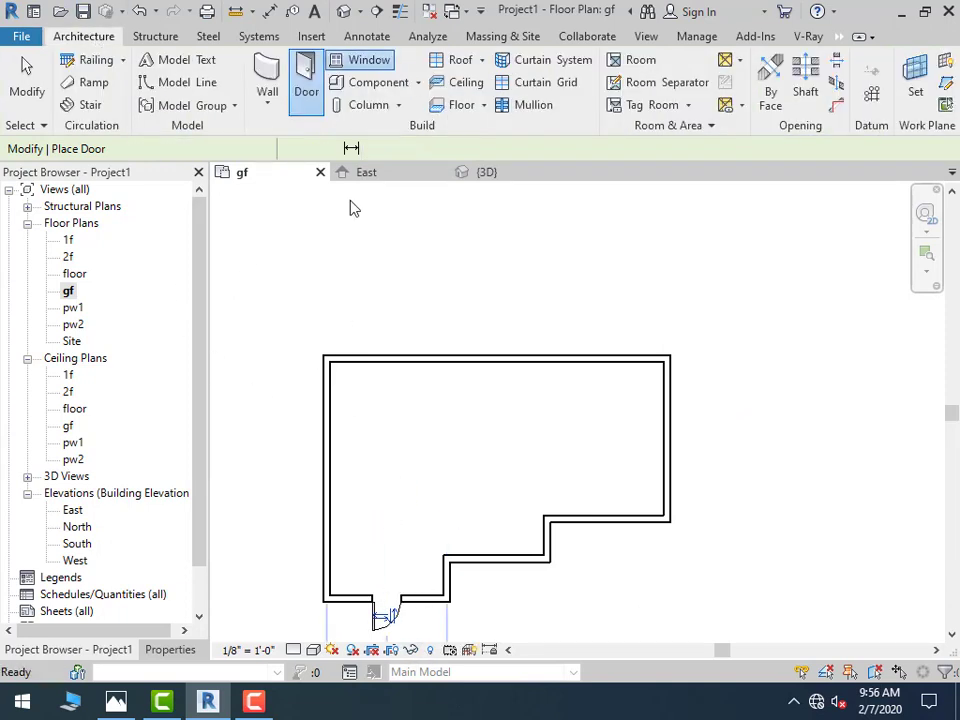
click(128, 702)
click(128, 702)
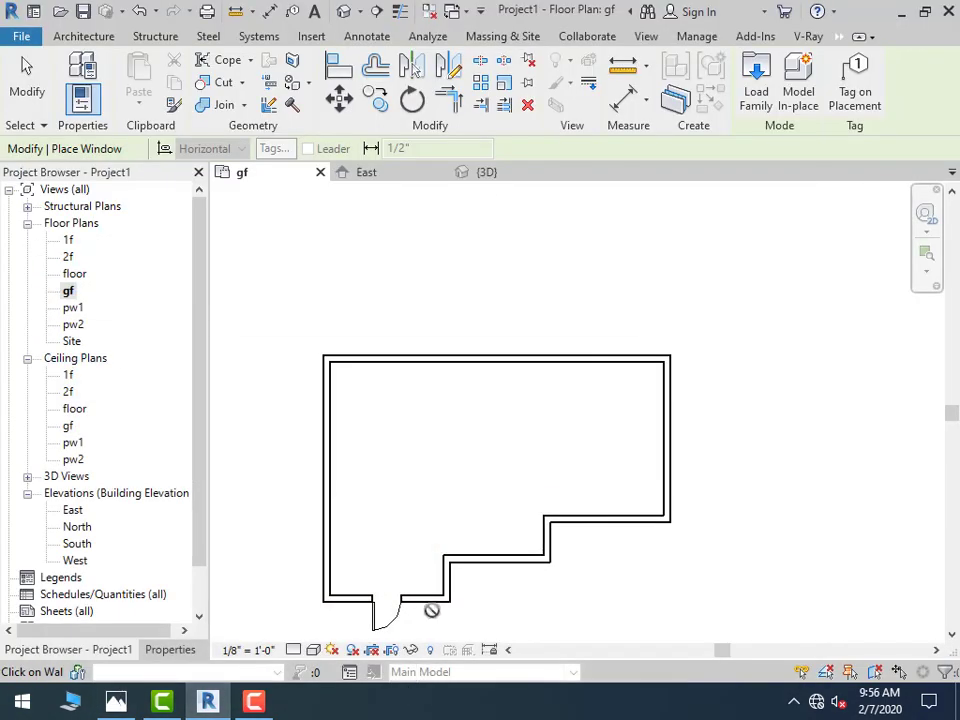
scroll(424, 620, up, 3)
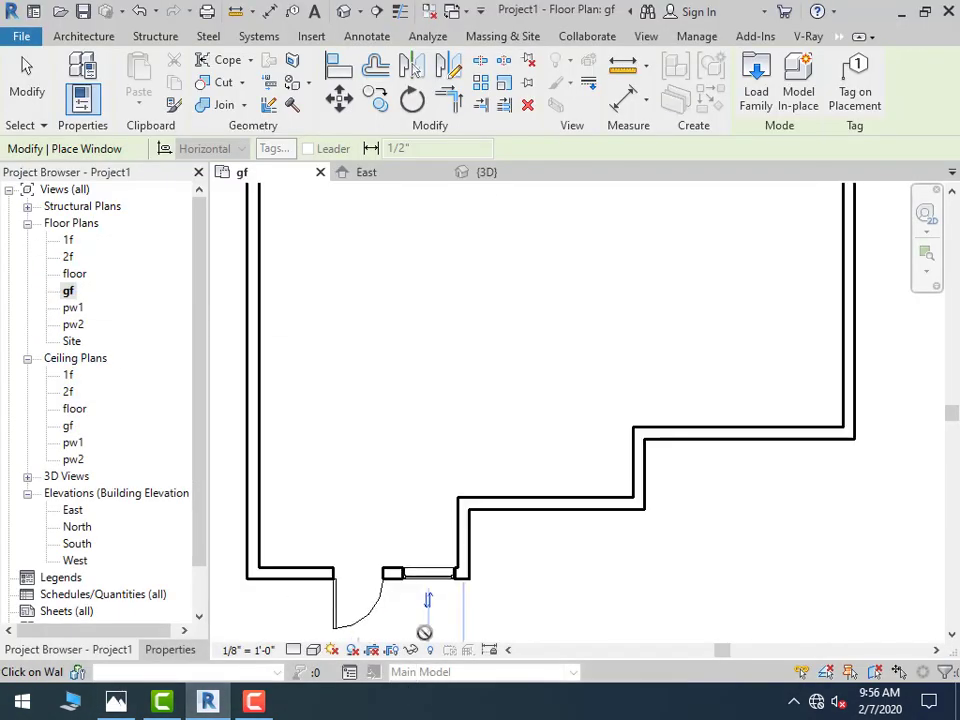
click(84, 36)
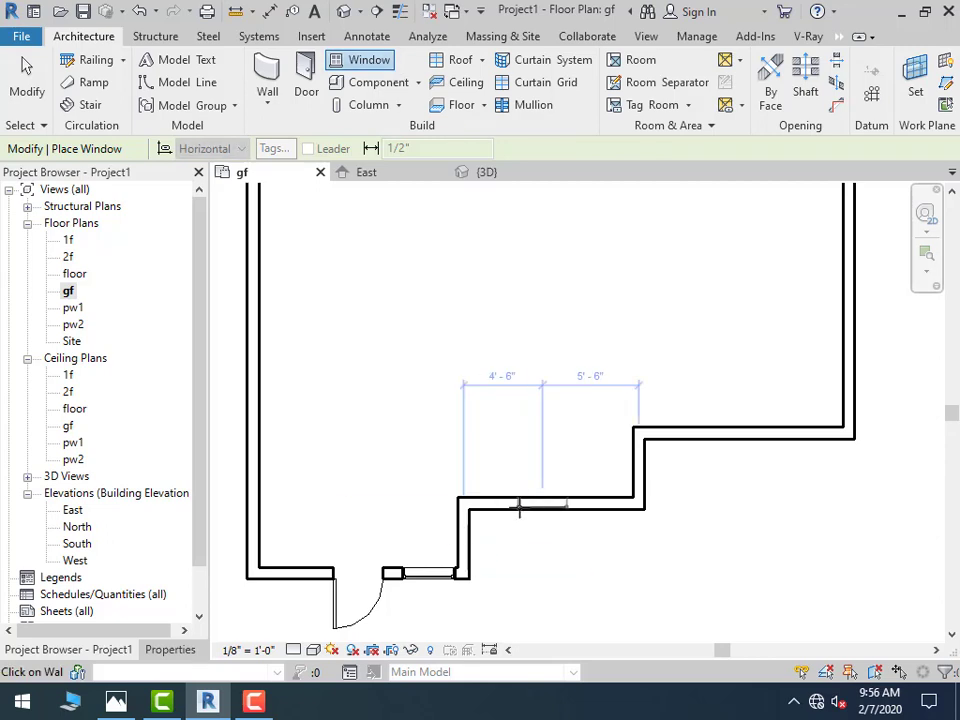
click(27, 84)
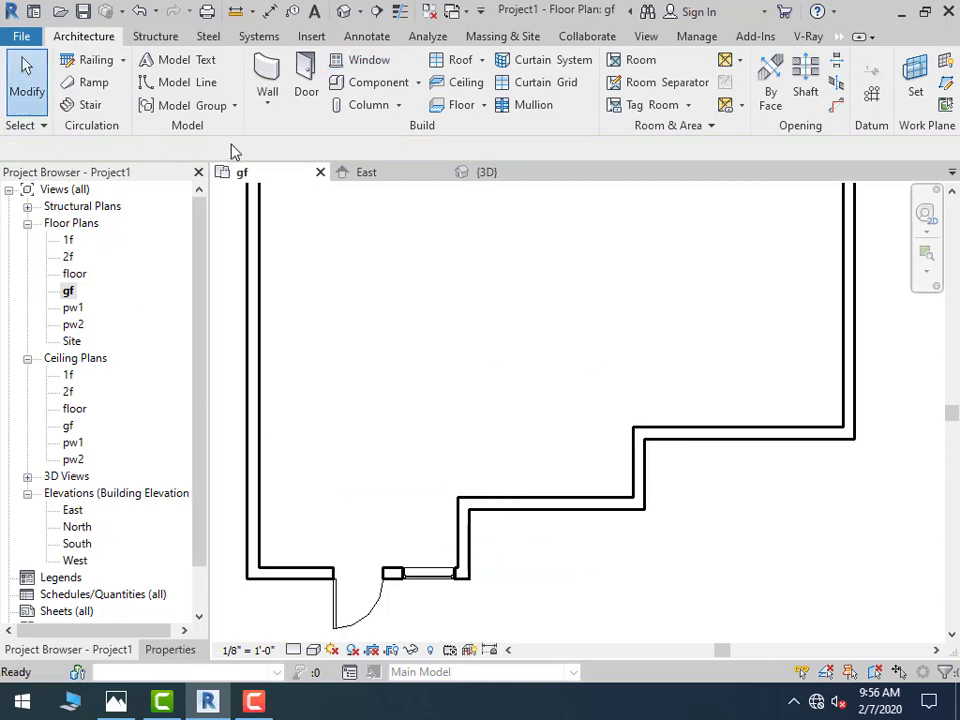
Open Load Family for windows on the US Imperial > Windows library folder
click(367, 62)
click(768, 107)
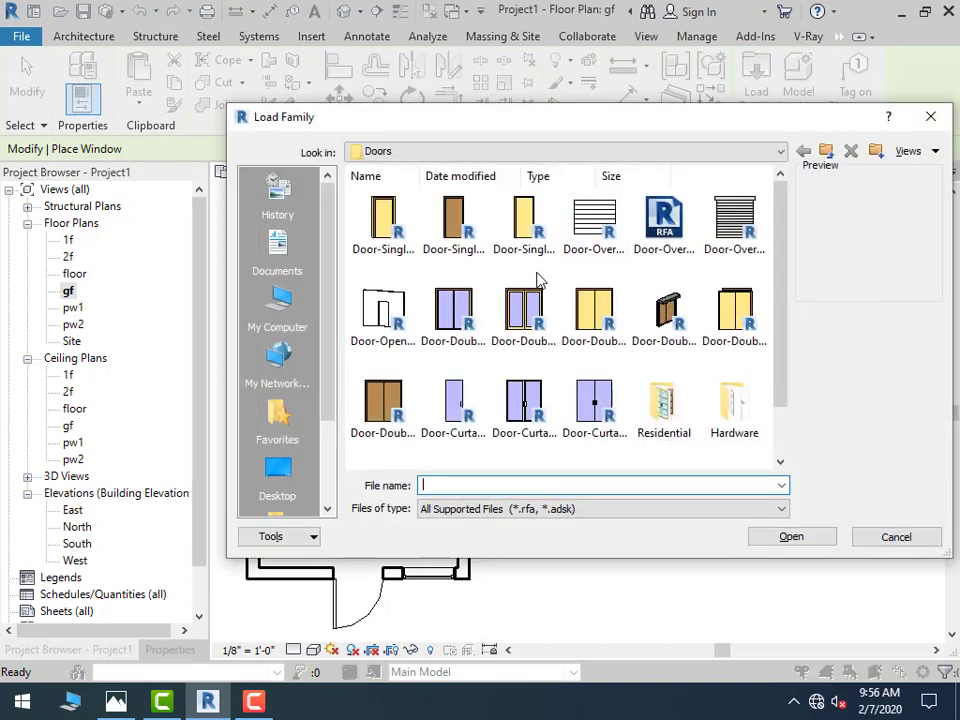
click(567, 153)
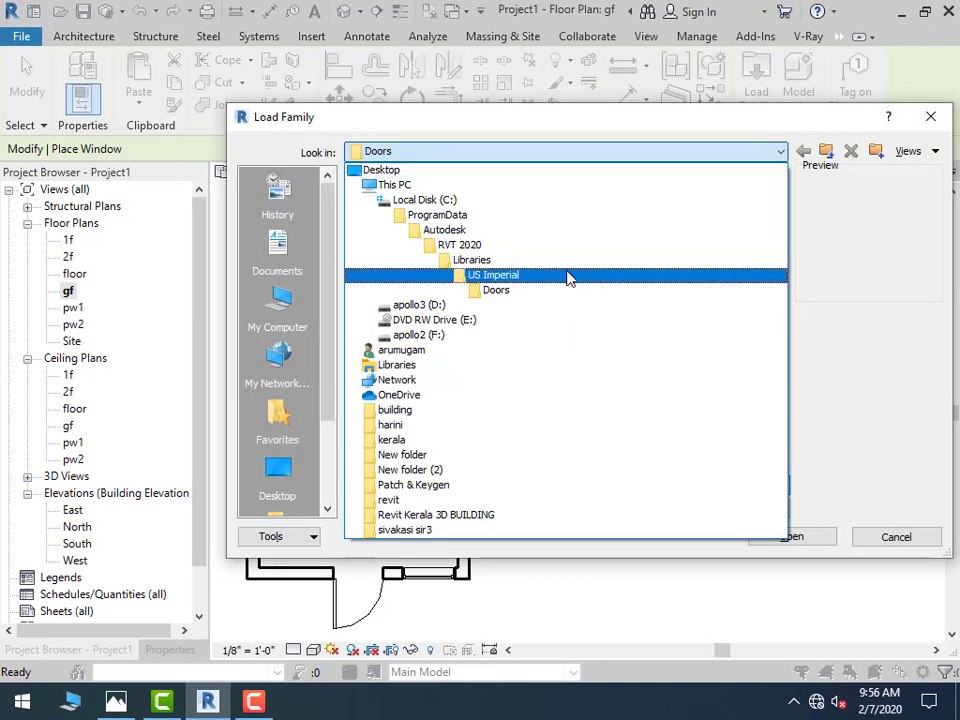
click(569, 274)
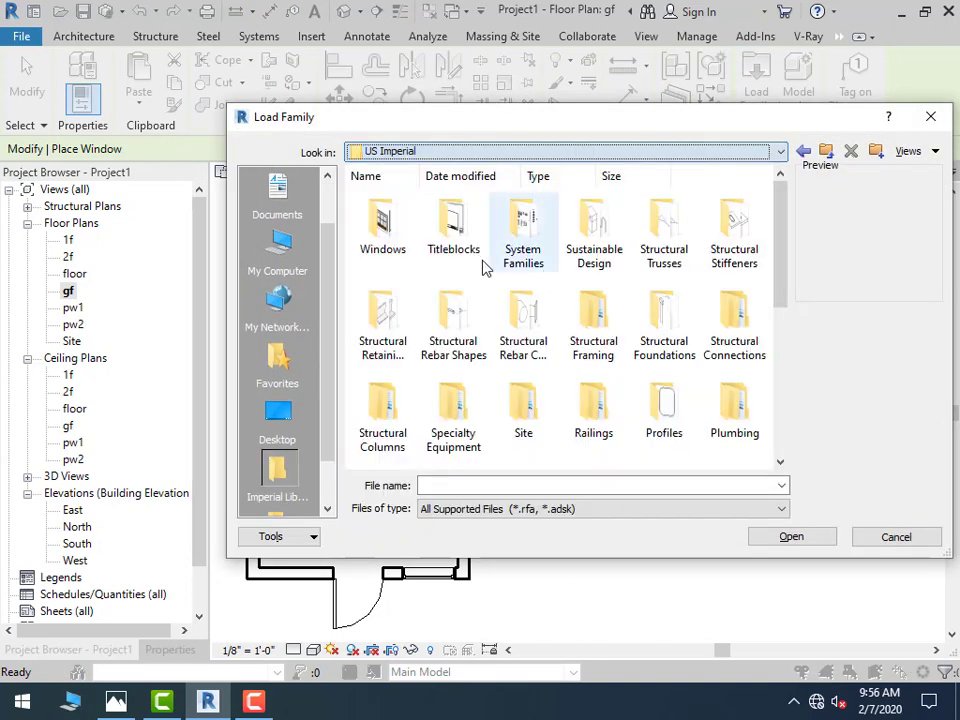
double_click(383, 225)
Browse the window families and load Window-Casement-Triple-Awning
click(659, 241)
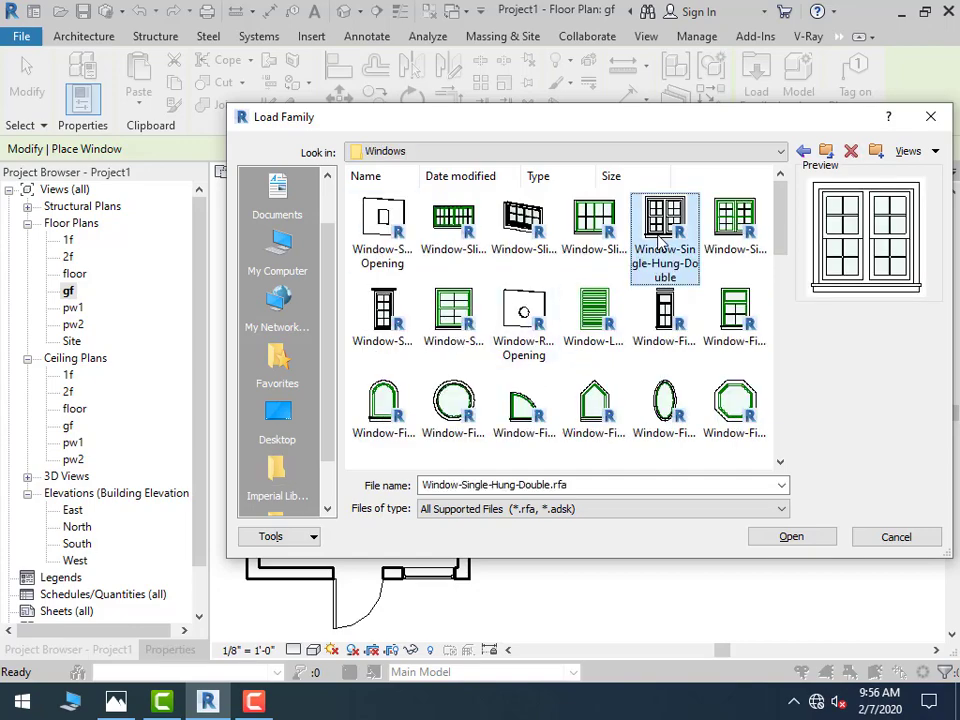
click(117, 706)
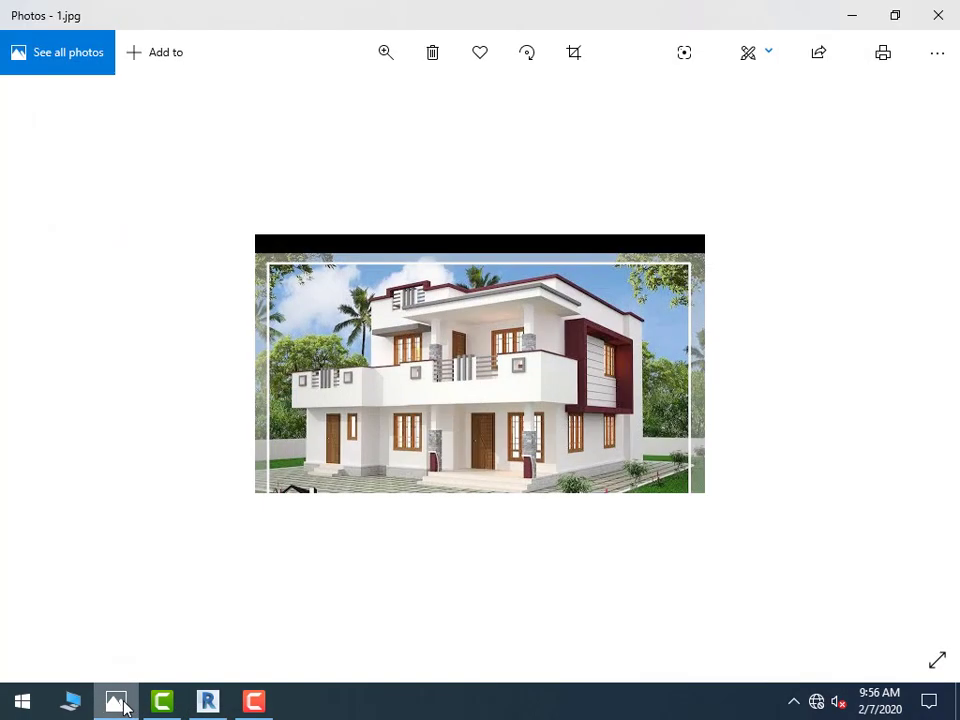
click(120, 704)
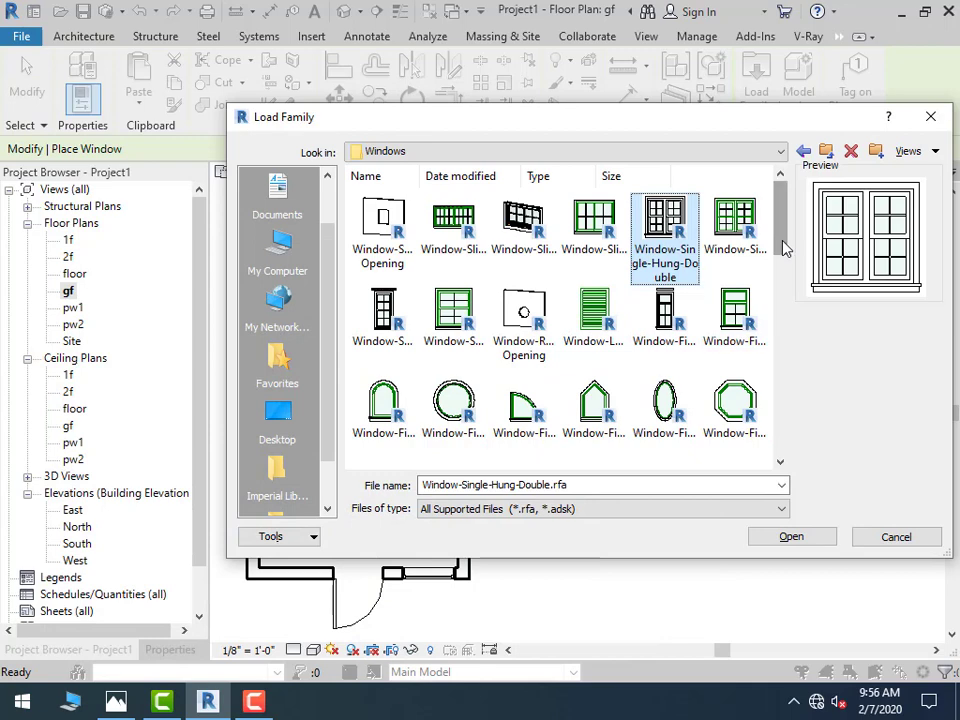
mouse_move(784, 246)
mouse_down()
mouse_move(785, 422)
mouse_move(787, 388)
mouse_up()
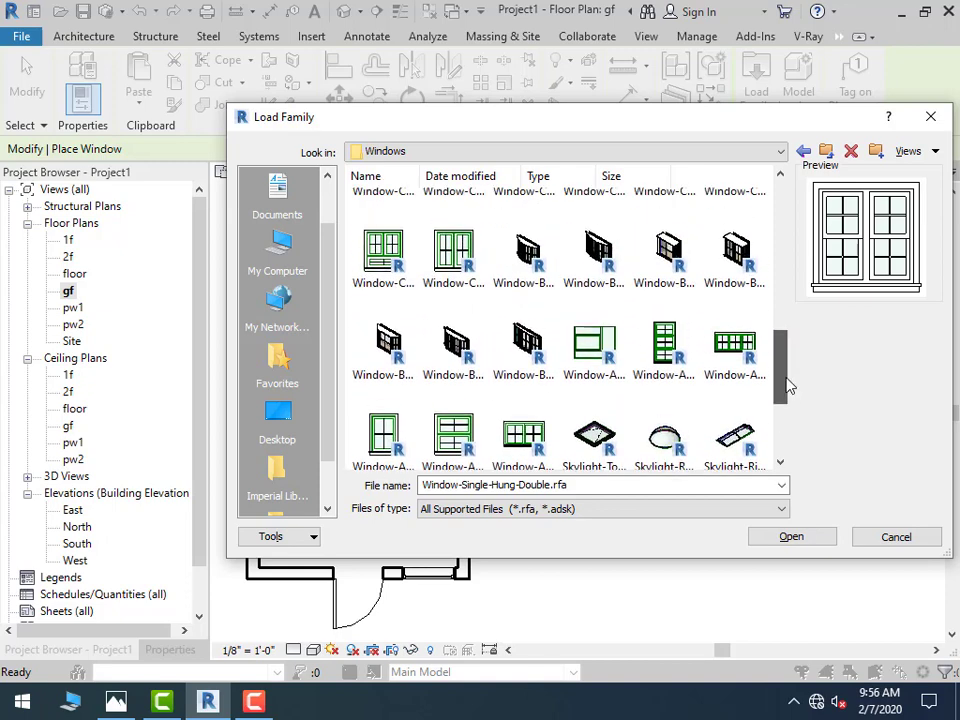
click(731, 361)
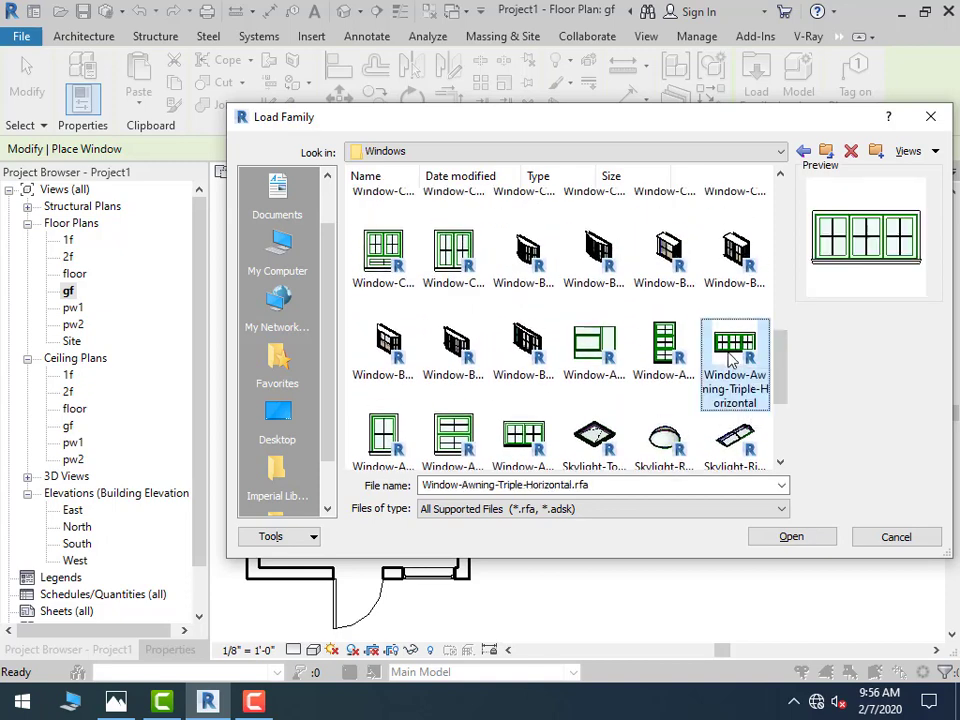
drag(787, 369, 785, 297)
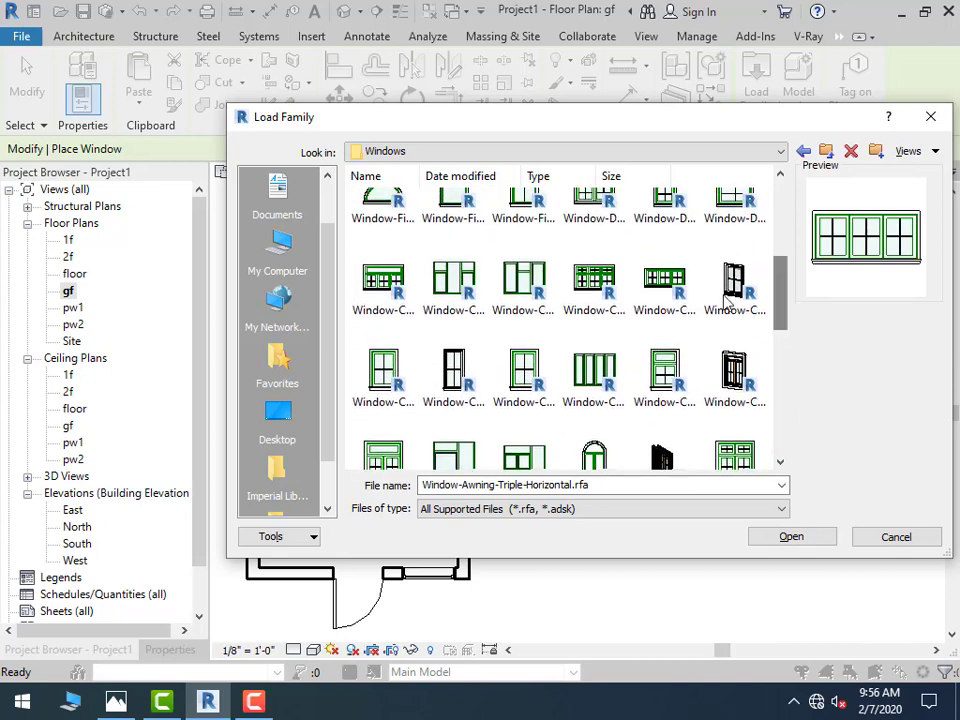
double_click(600, 290)
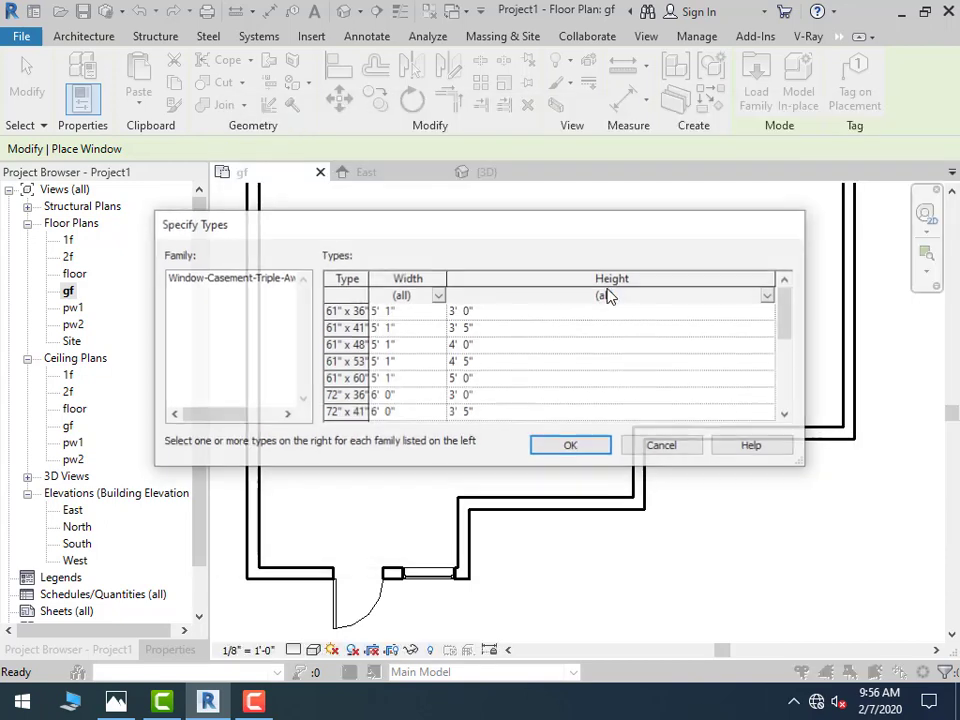
Choose the 72" x 41" size type for the casement awning window
click(334, 396)
click(342, 412)
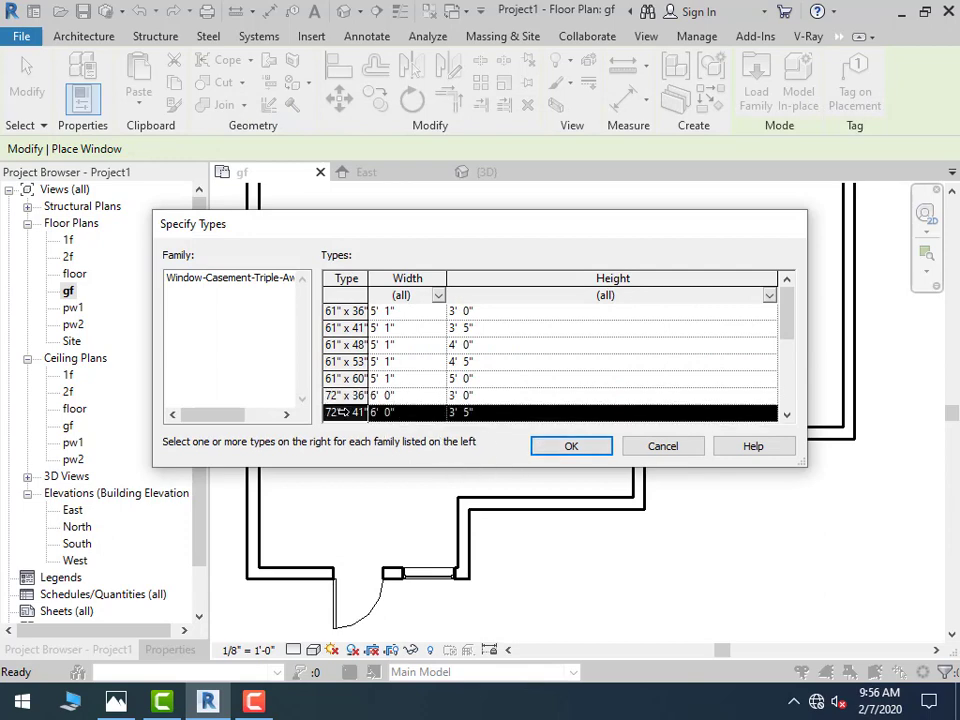
click(572, 447)
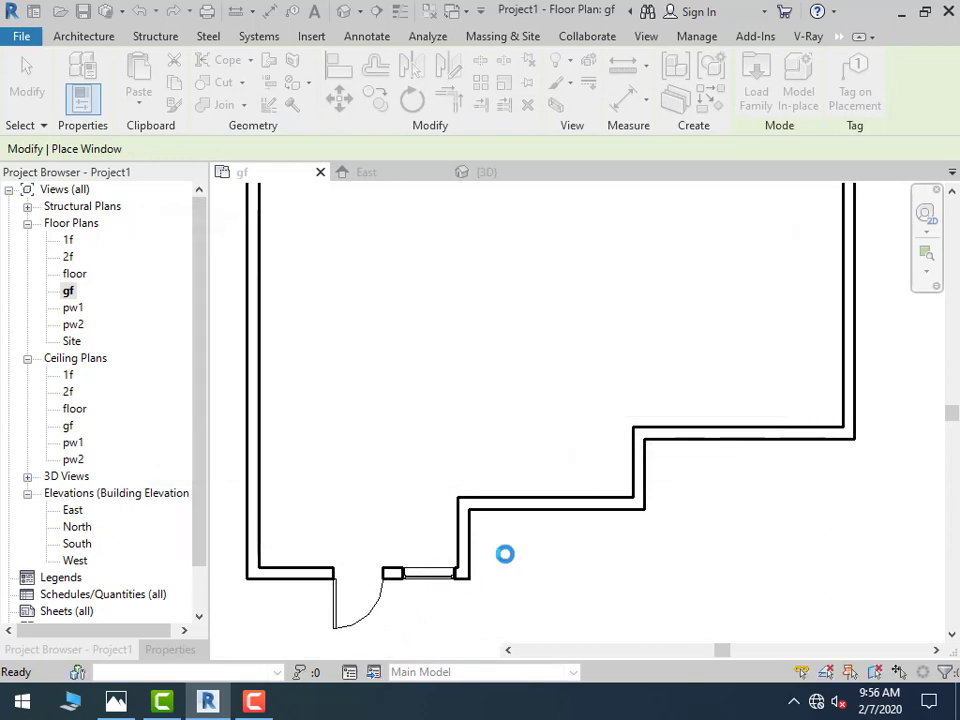
click(116, 702)
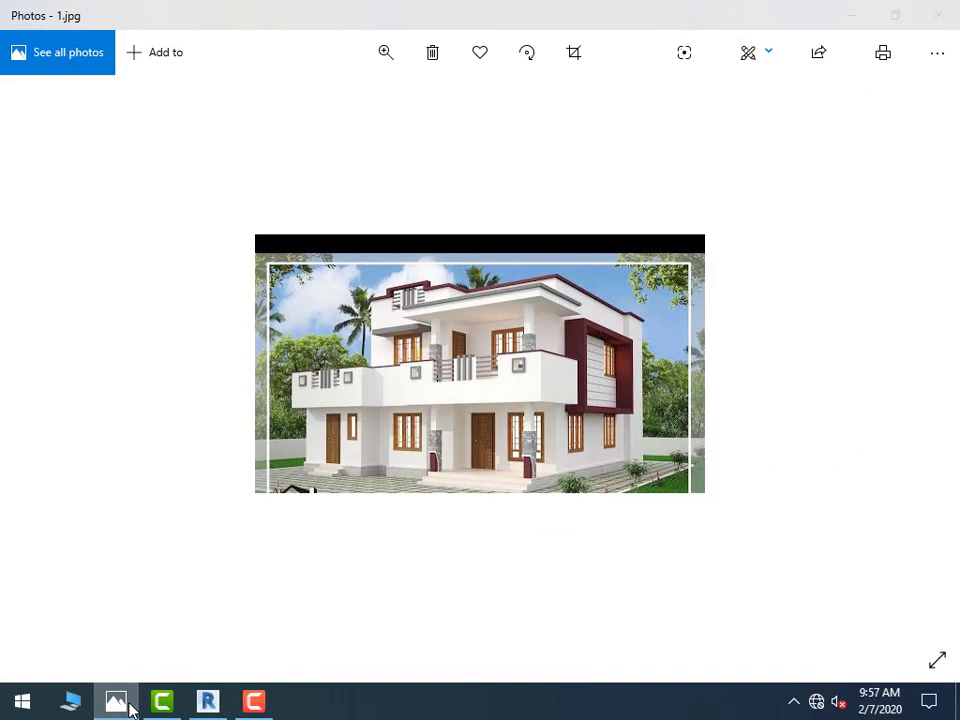
click(129, 707)
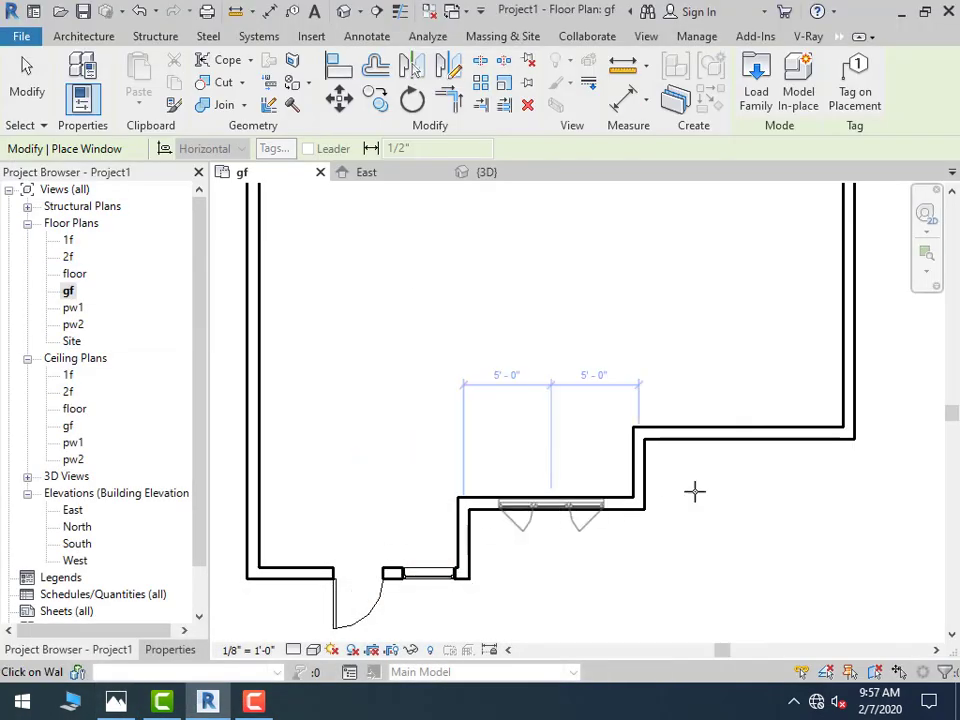
Place casement awning windows along the gf plan's right-hand wall
click(787, 439)
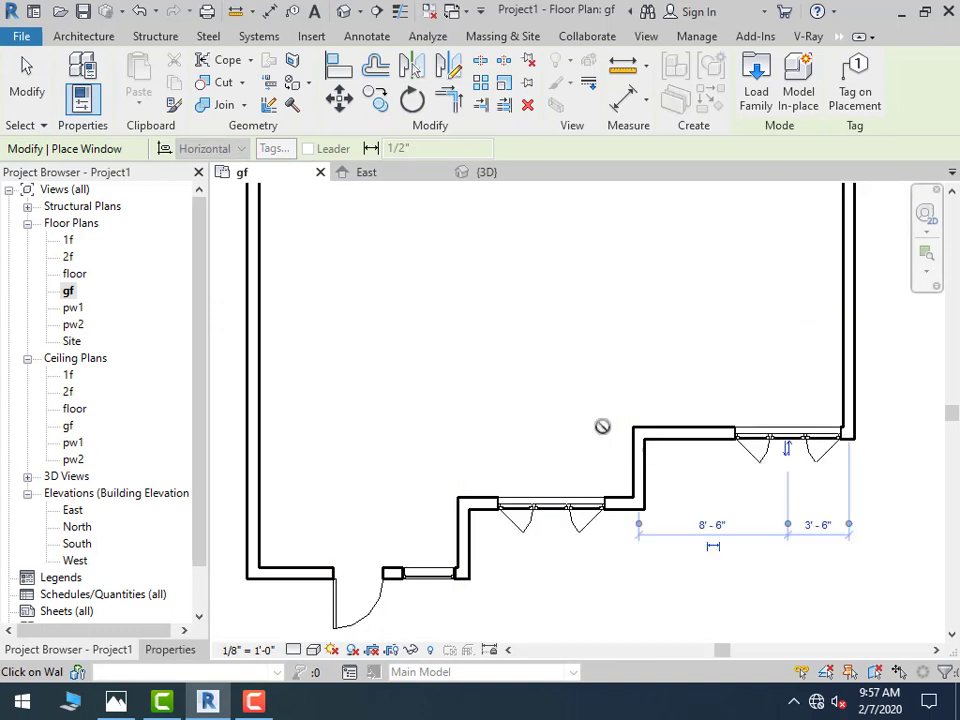
scroll(602, 424, down, 2)
scroll(585, 465, down, 1)
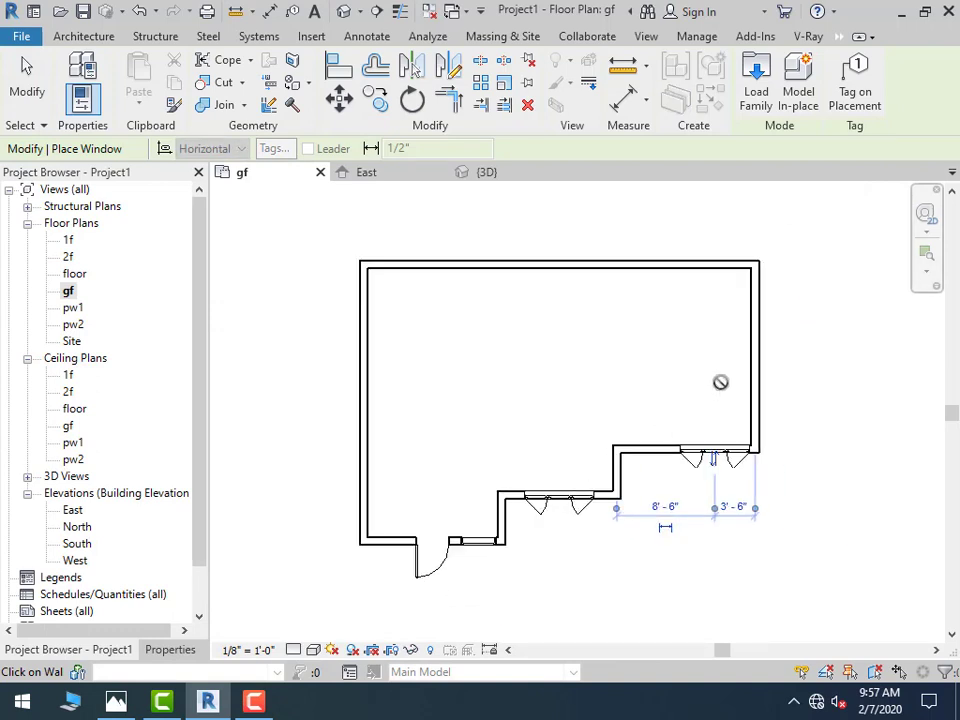
click(756, 319)
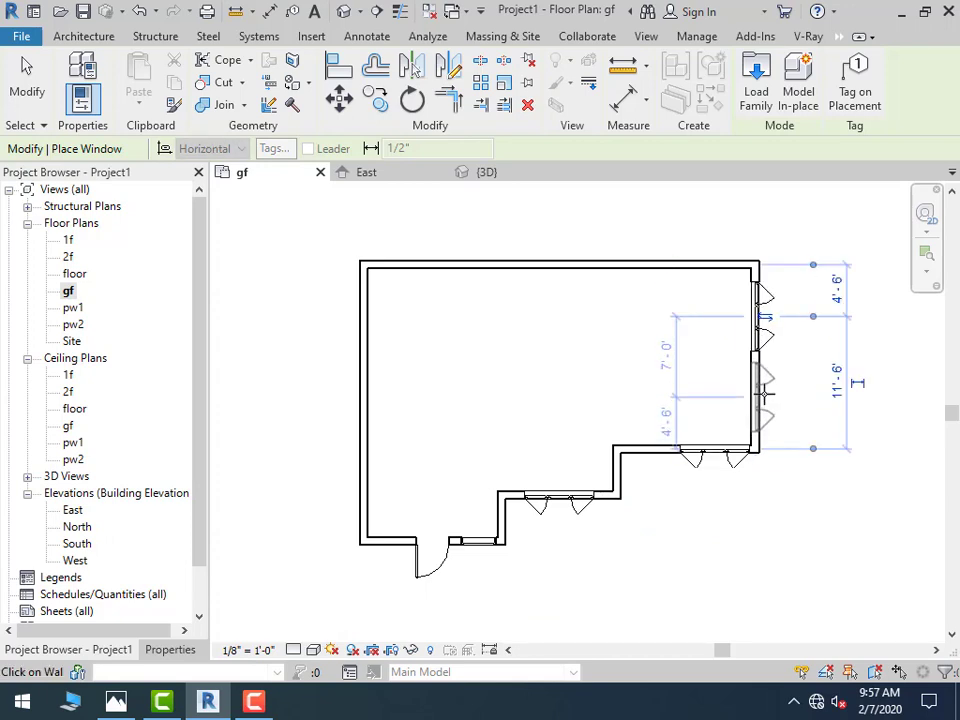
click(765, 393)
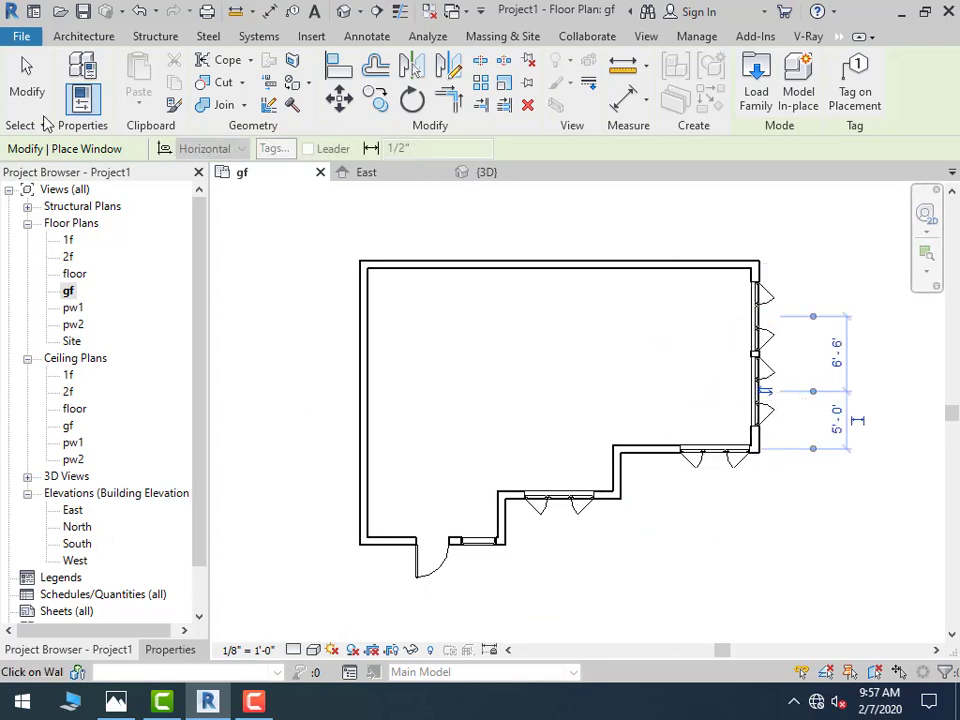
click(27, 80)
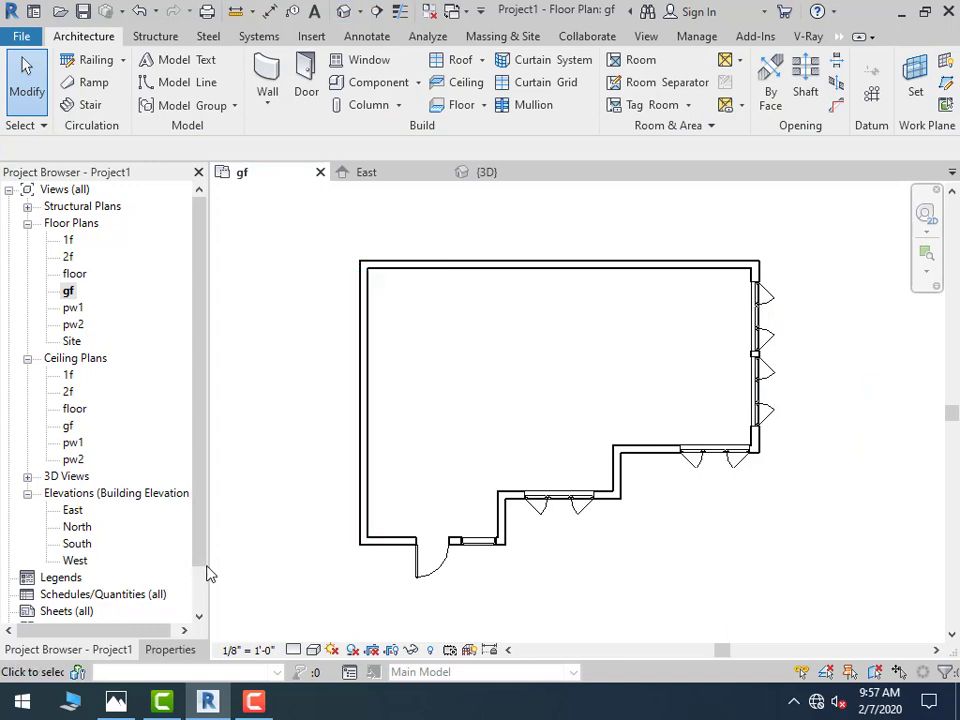
Switch to the 3D view and select windows on the house's end wall
click(343, 11)
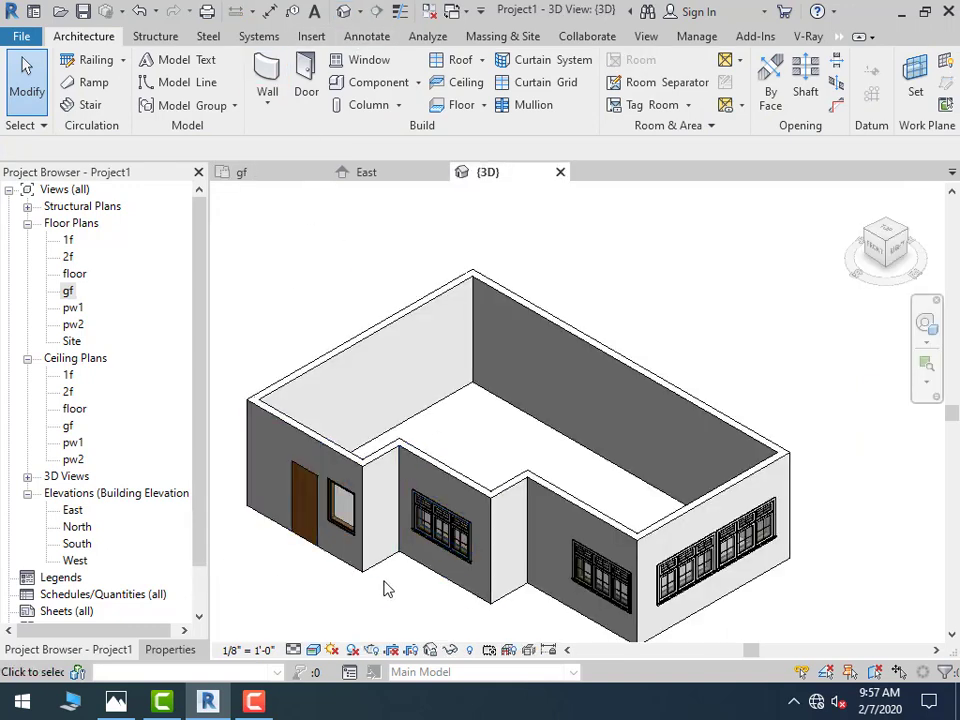
scroll(388, 590, up, 1)
scroll(388, 590, up, 1)
click(490, 515)
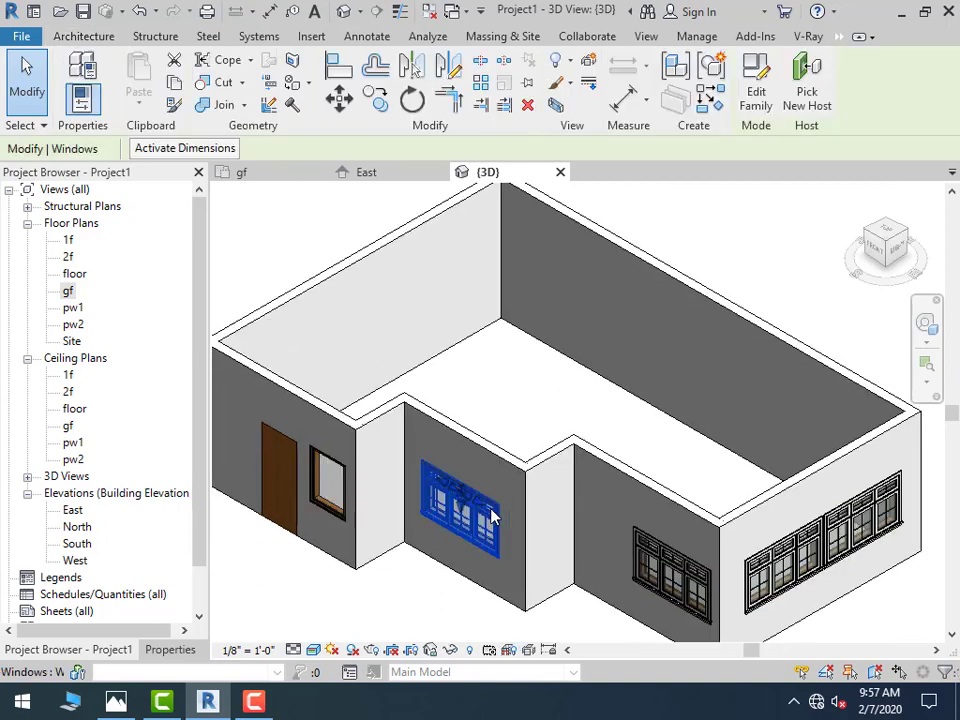
click(437, 630)
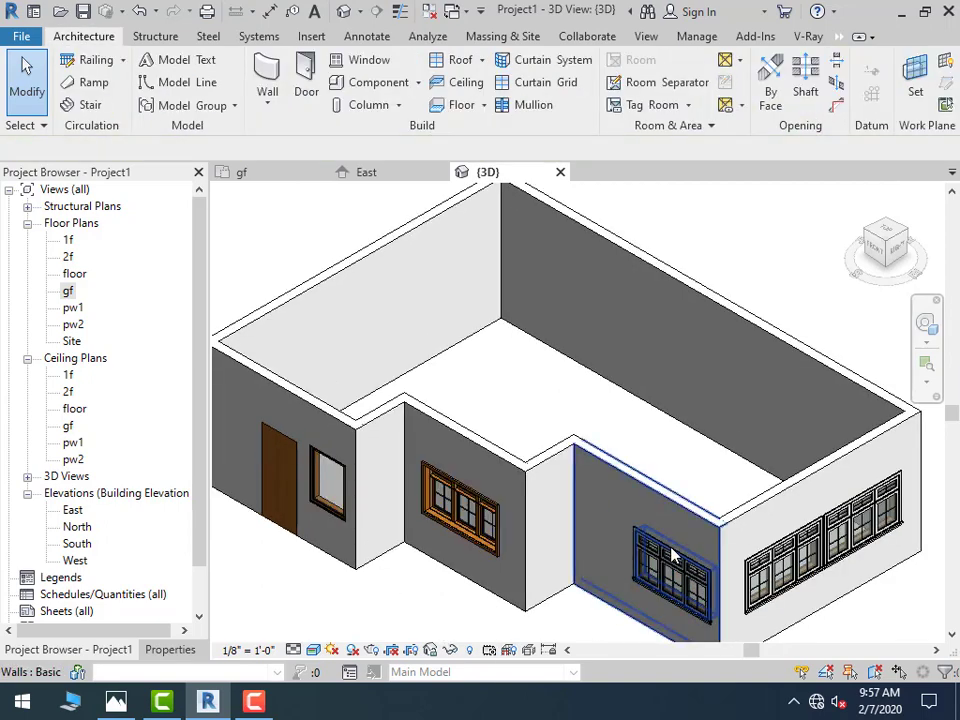
click(670, 566)
click(670, 566)
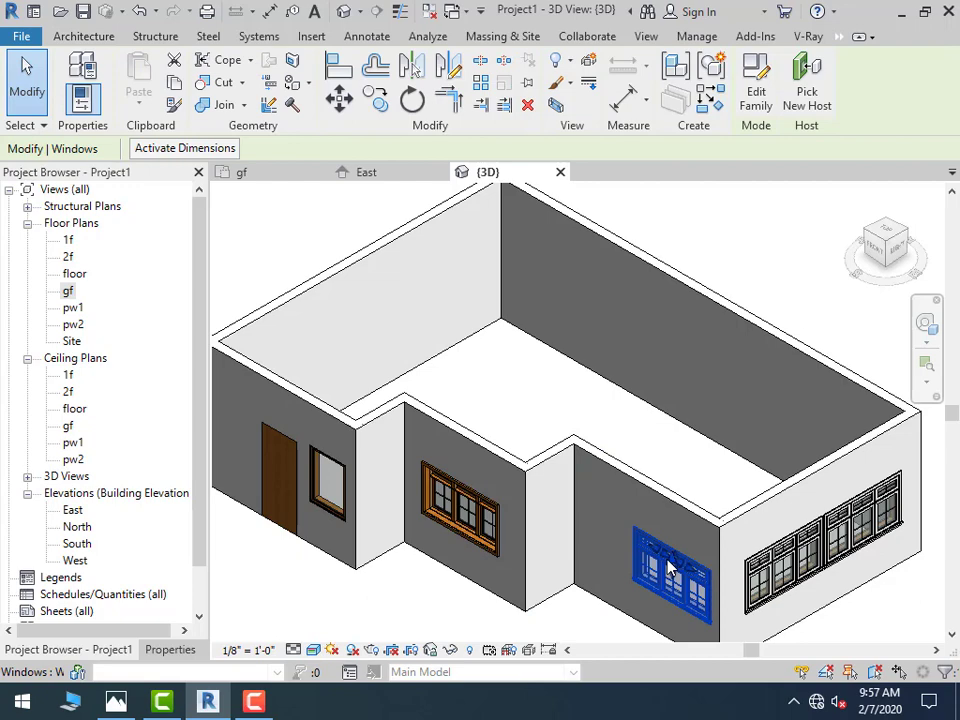
click(596, 628)
click(824, 540)
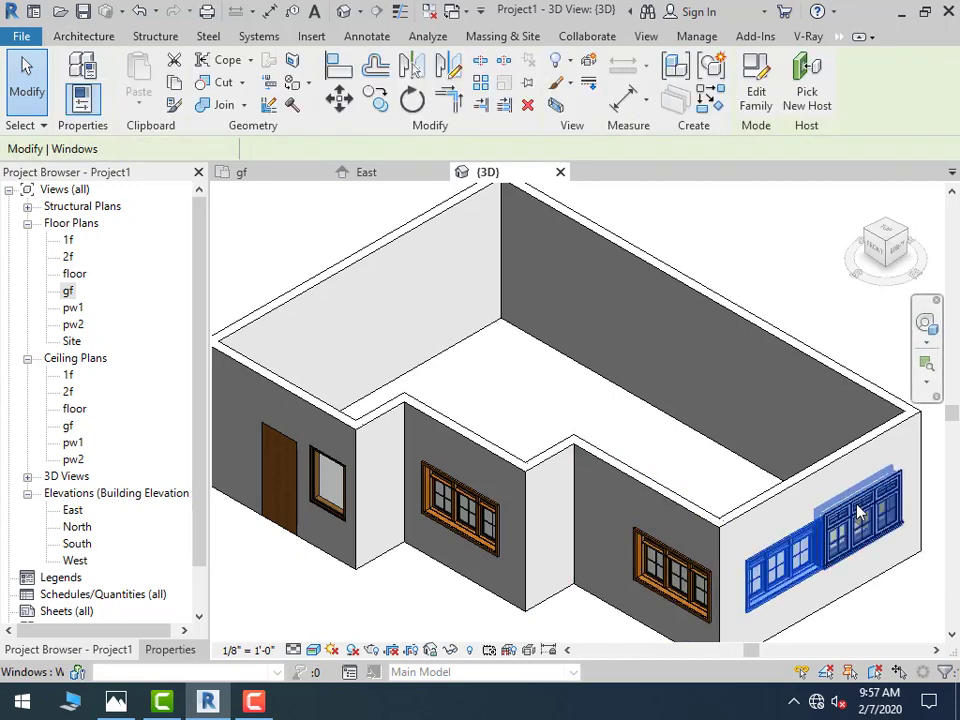
Delete both windows from the white end wall and orbit to see it blank
click(857, 514)
click(896, 625)
scroll(896, 625, up, 3)
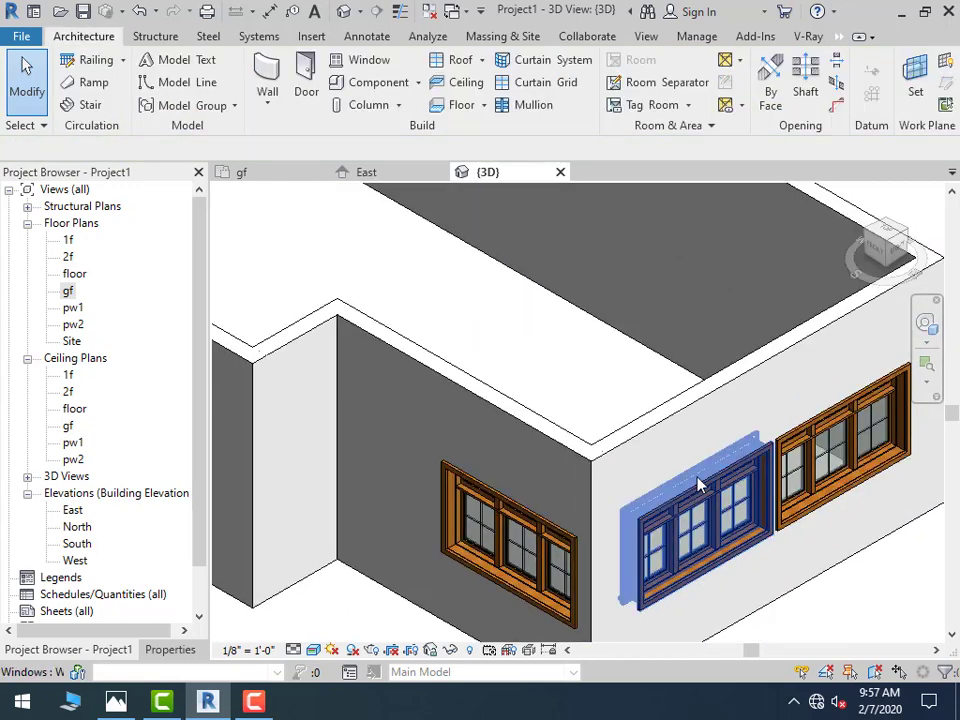
click(735, 483)
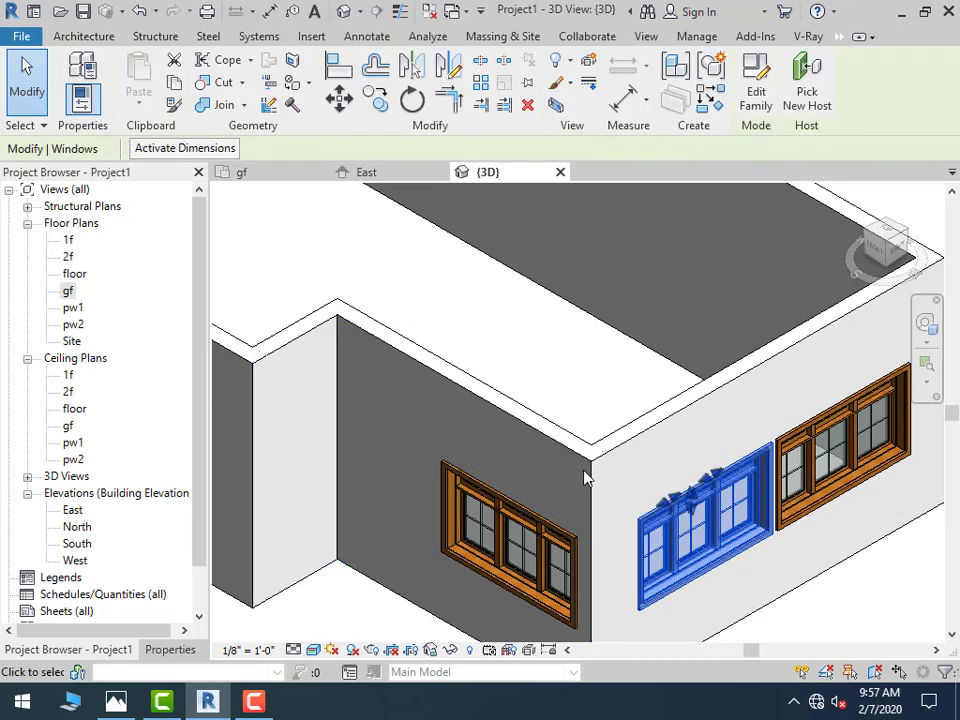
key(Delete)
click(840, 416)
key(Delete)
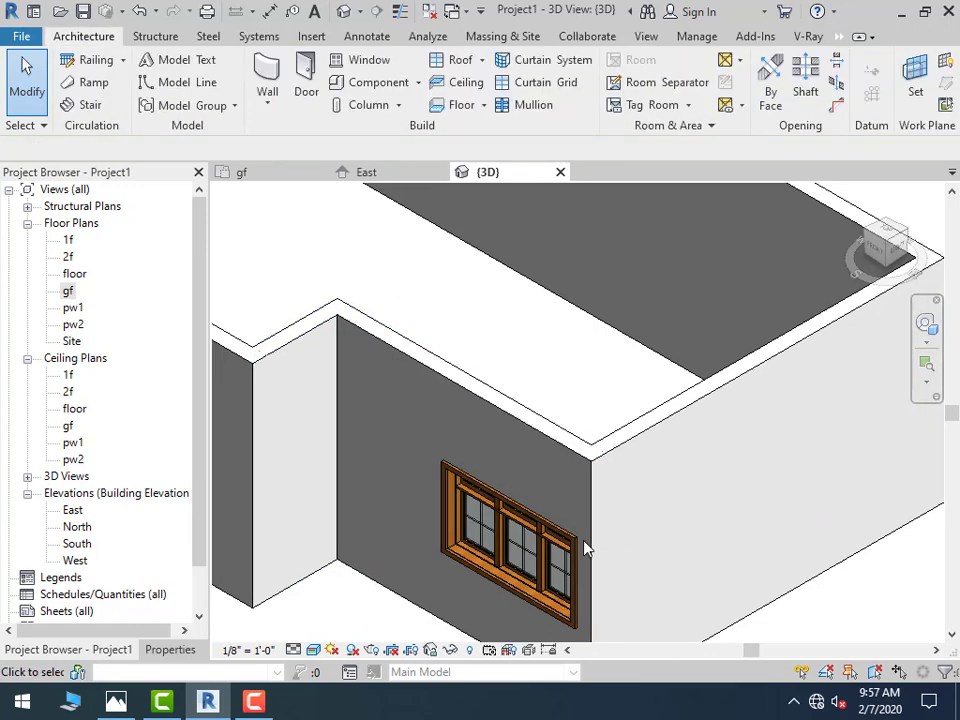
shift+middle_drag(533, 512, 470, 480)
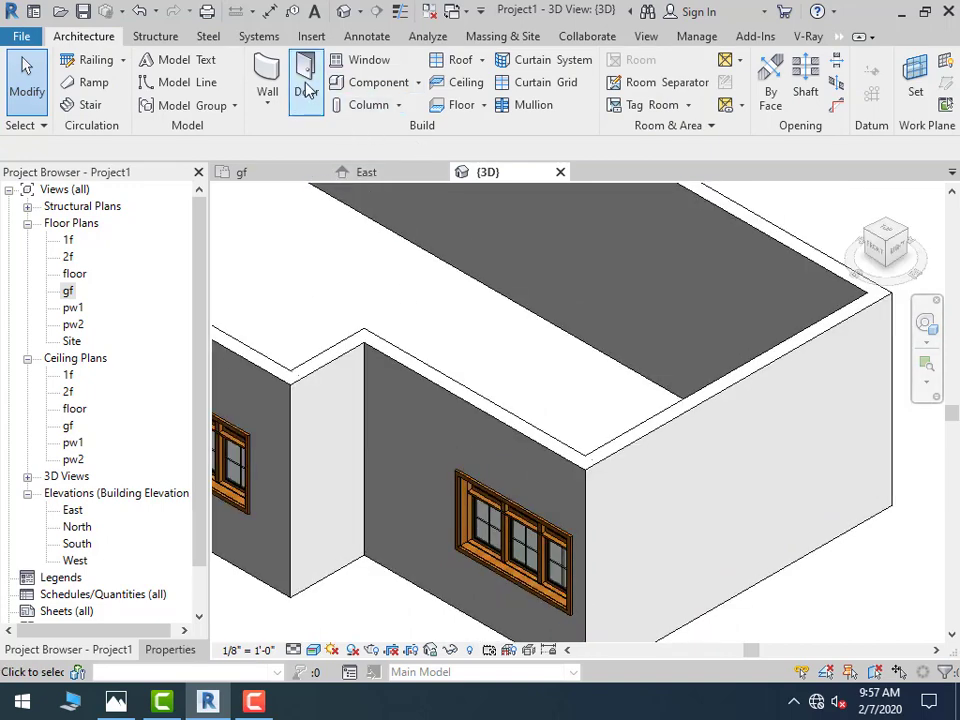
Start the Window tool and browse the Windows library for Window-Casement-Triple-Awning-Triple.rfa
click(372, 60)
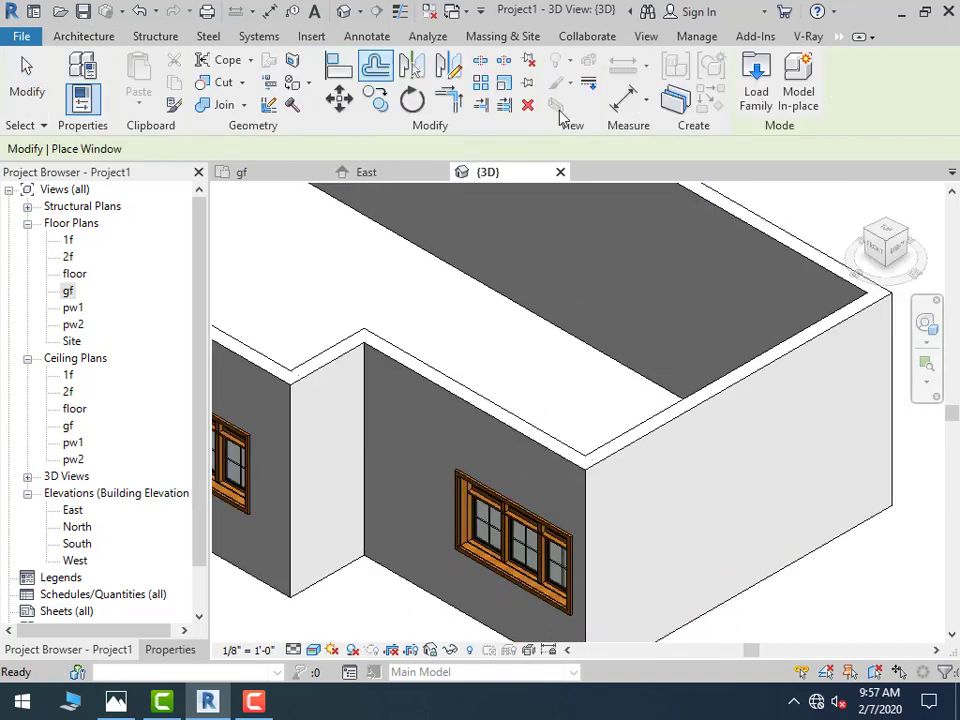
click(760, 95)
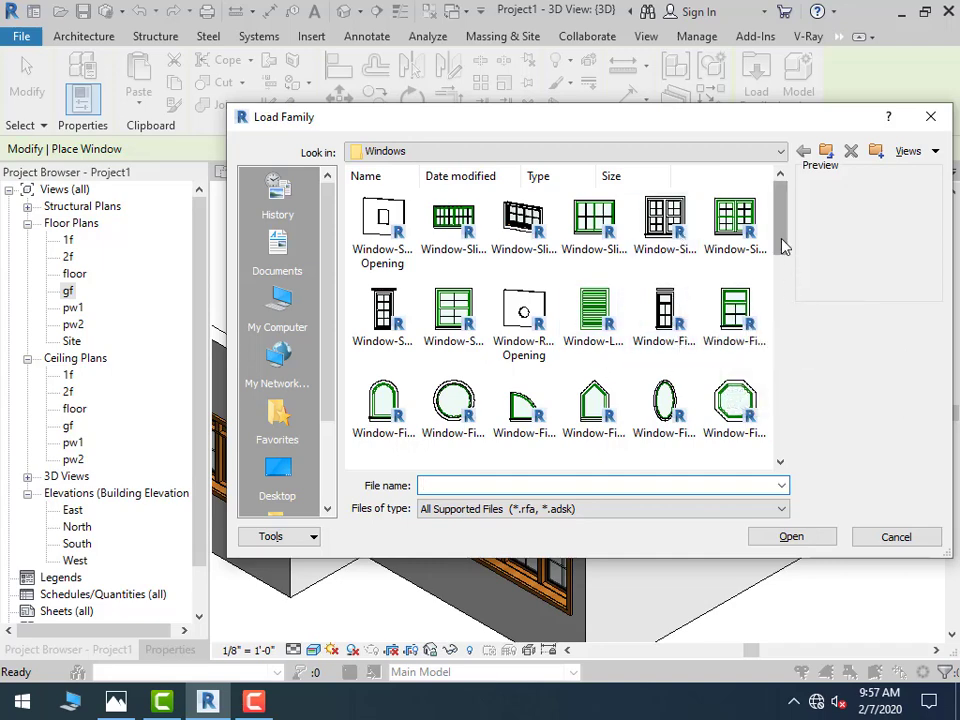
drag(784, 247, 787, 304)
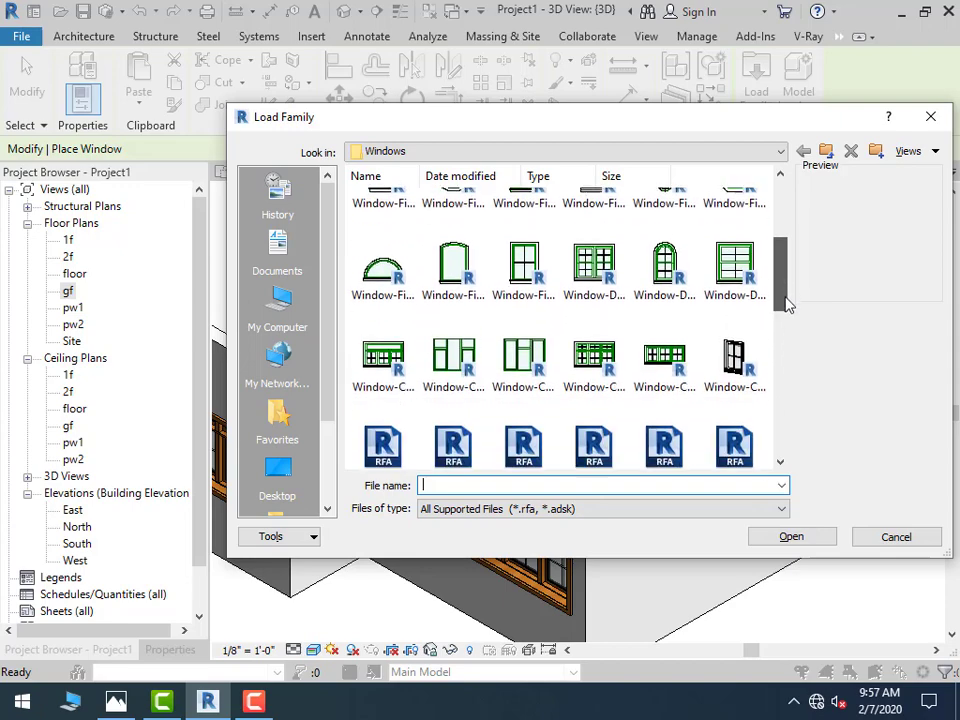
Load Window-Casement-Triple-Awning-Triple with its 61" x 36" type and reopen the gf plan
click(585, 366)
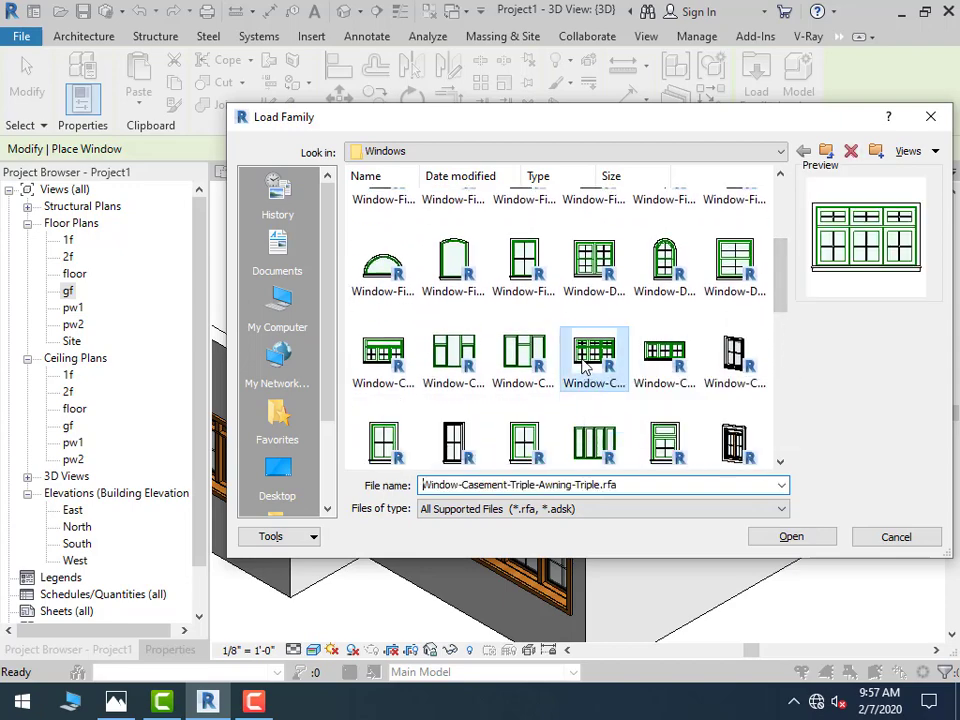
double_click(585, 366)
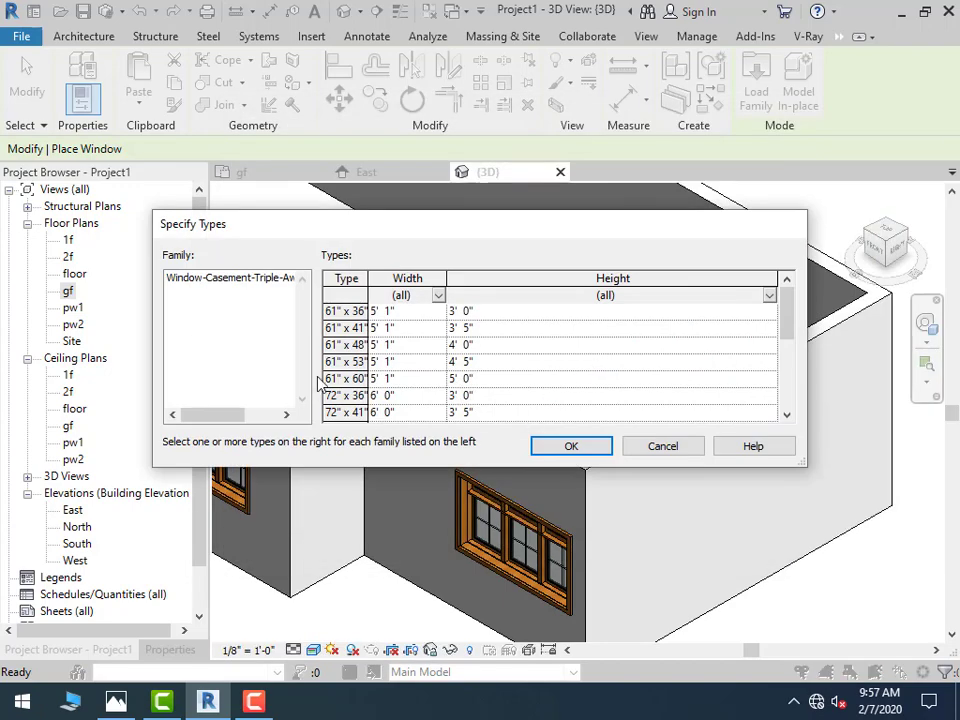
click(328, 361)
click(340, 311)
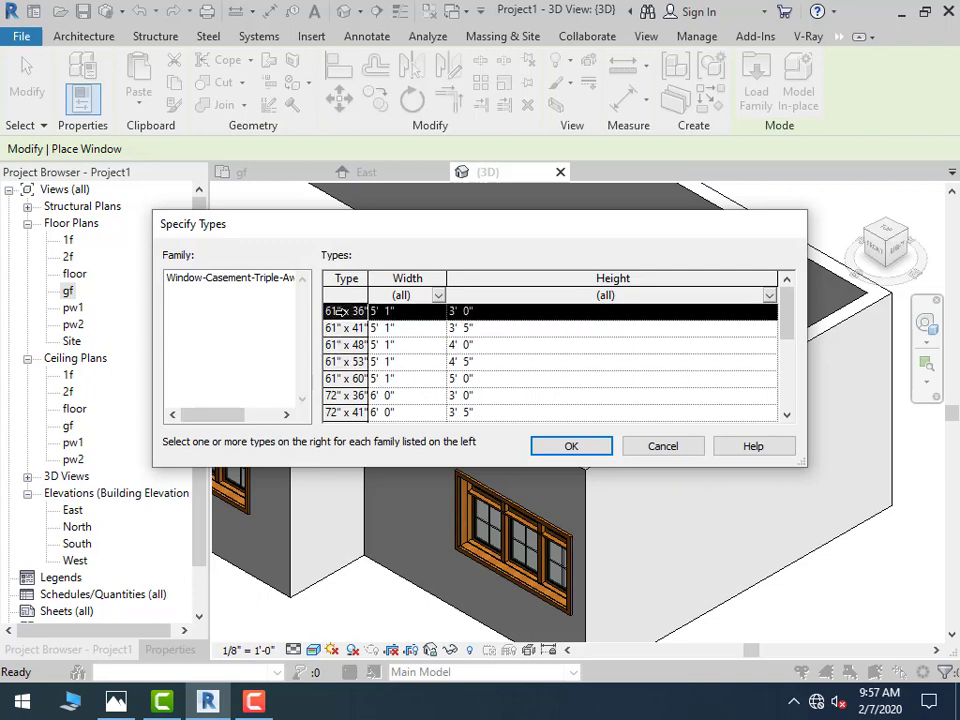
click(568, 447)
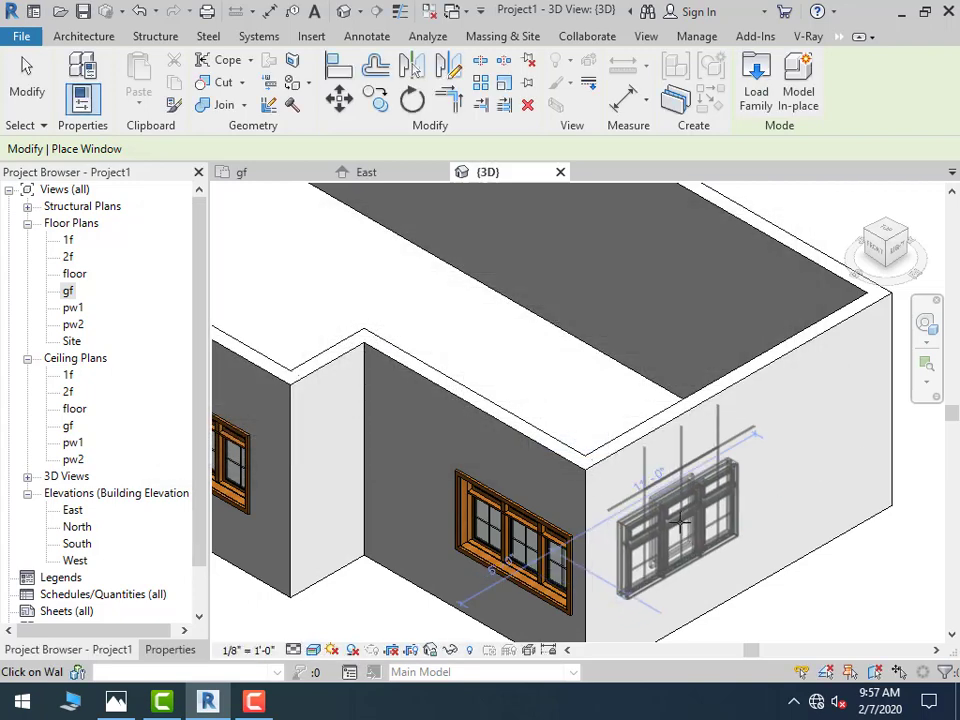
double_click(68, 290)
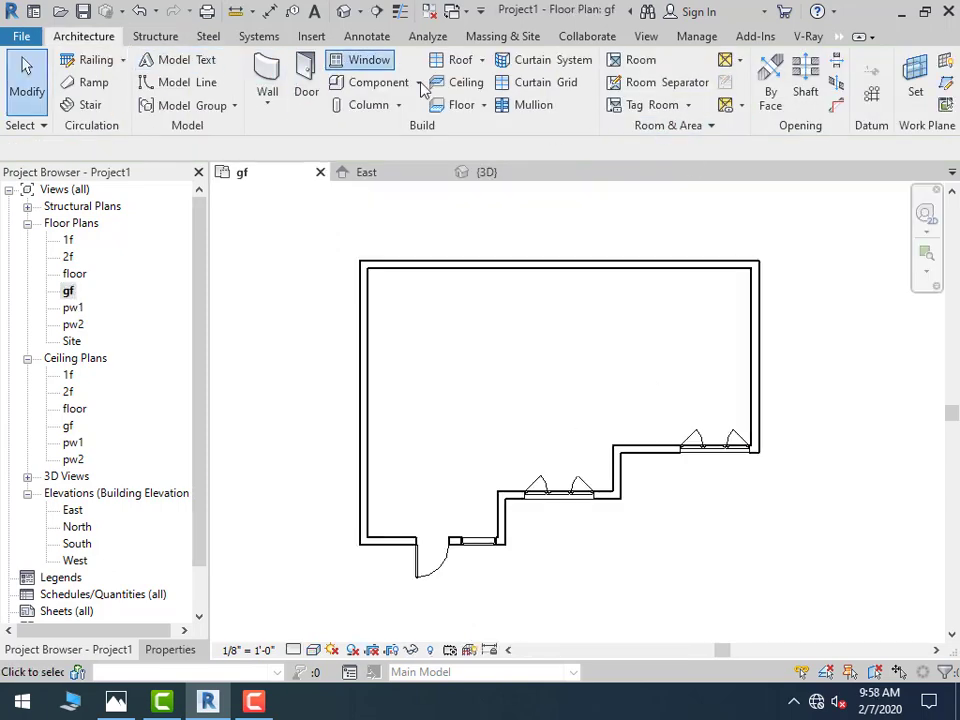
Place two triple casement-awning windows on the gf right wall and check them in 3D
click(366, 60)
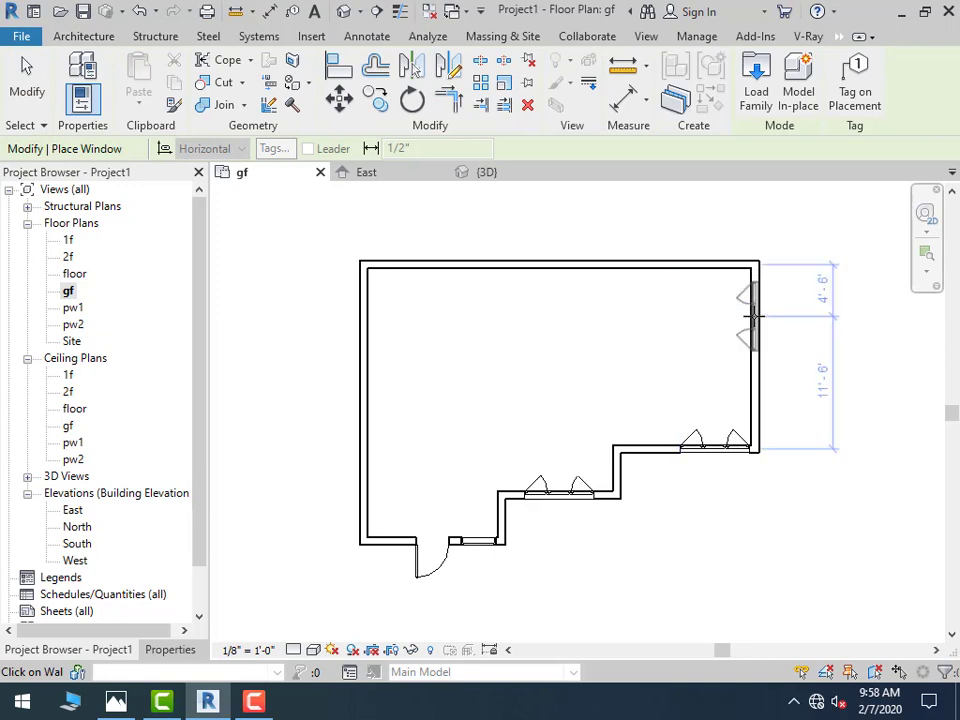
scroll(776, 352, up, 2)
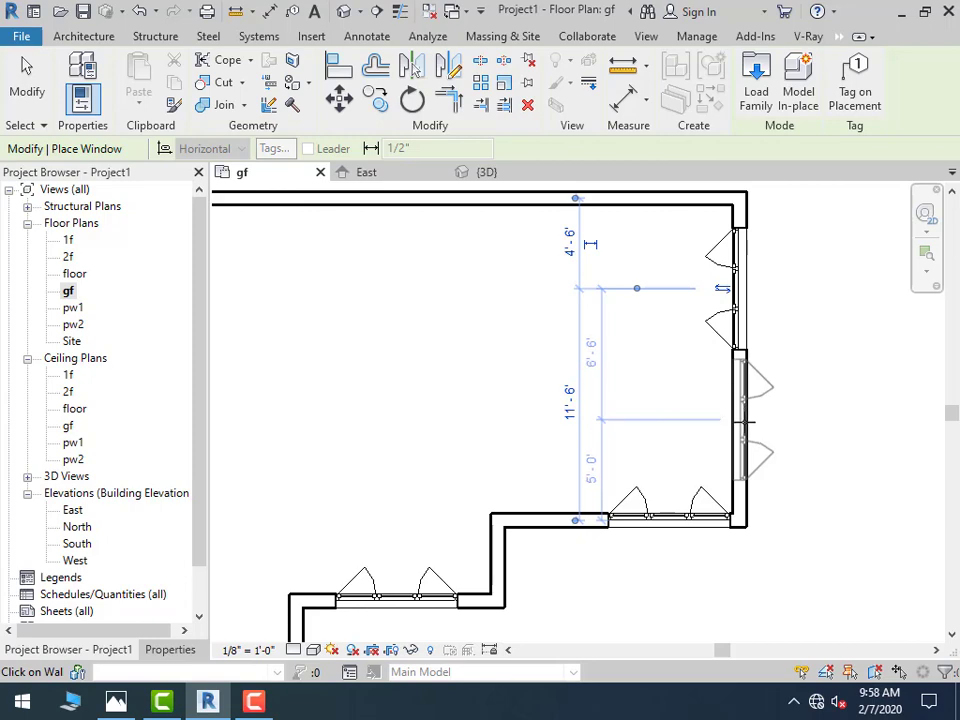
click(22, 70)
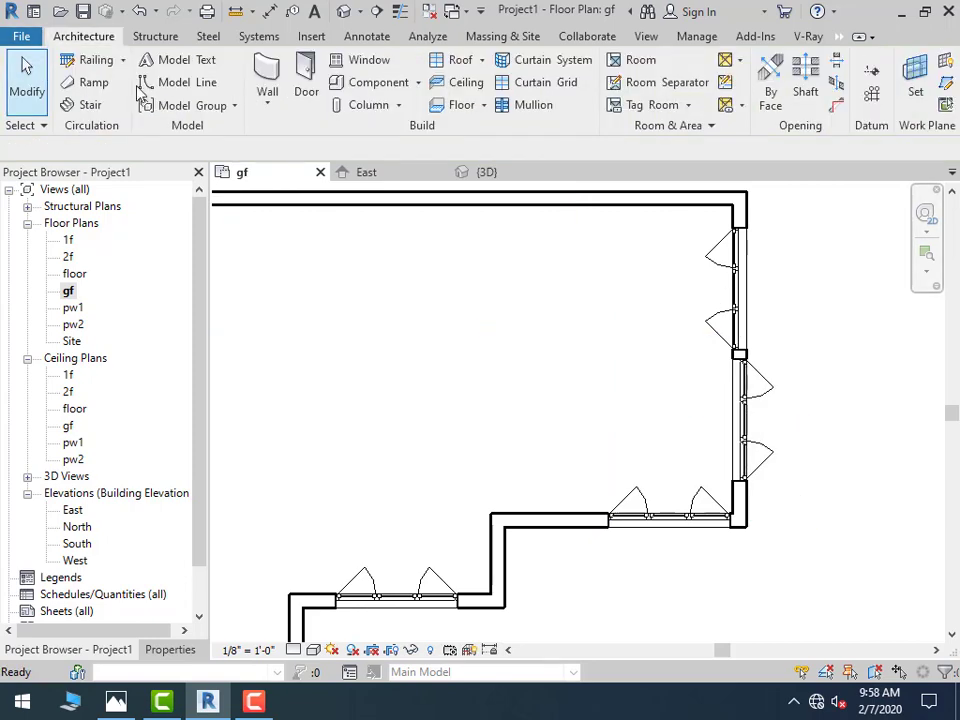
click(343, 11)
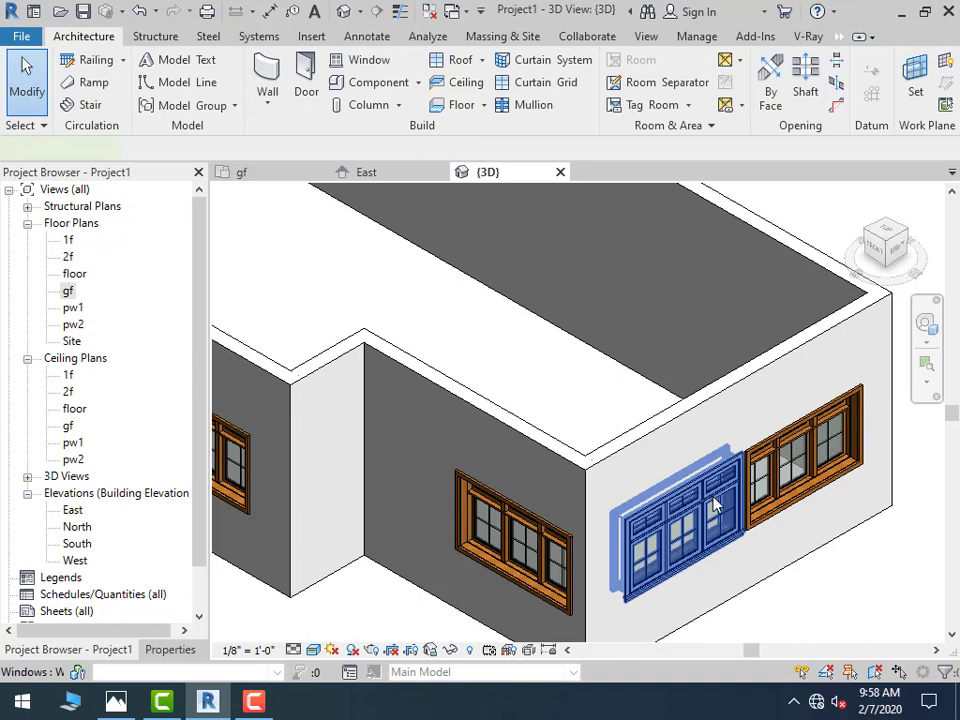
Select the right end-wall window and review its type list, keeping 72" x 41"
click(716, 505)
click(876, 627)
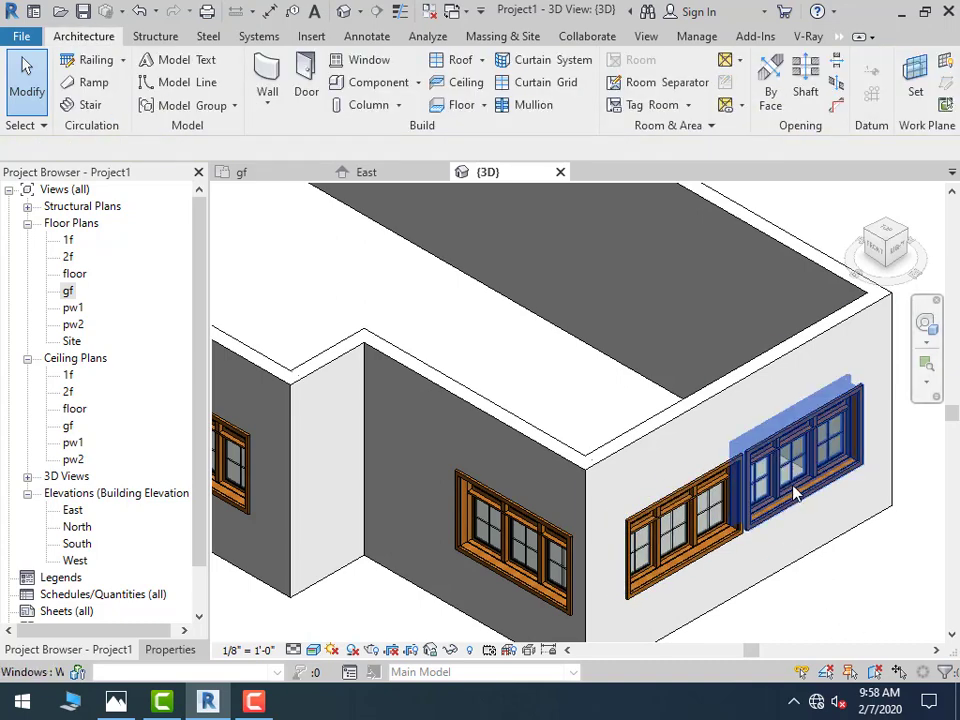
click(789, 456)
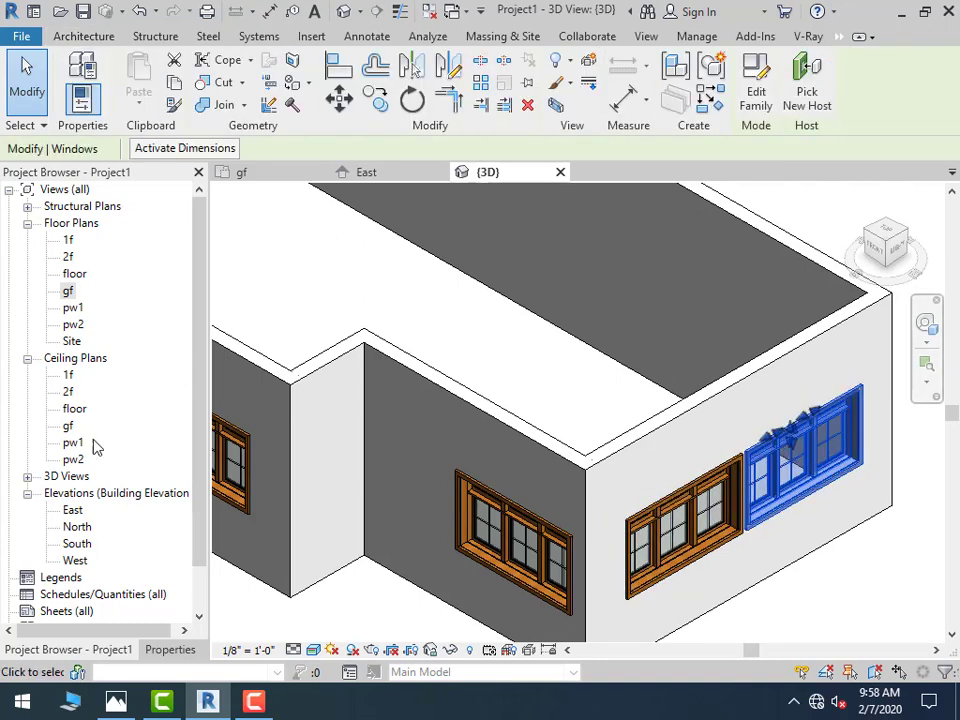
click(169, 649)
click(148, 237)
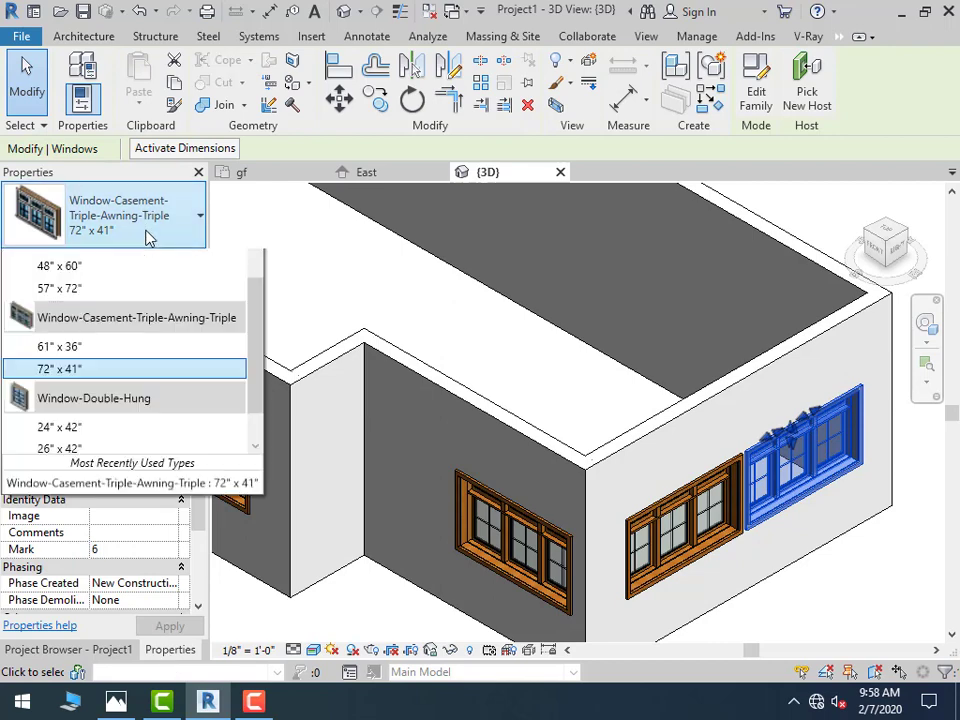
click(125, 462)
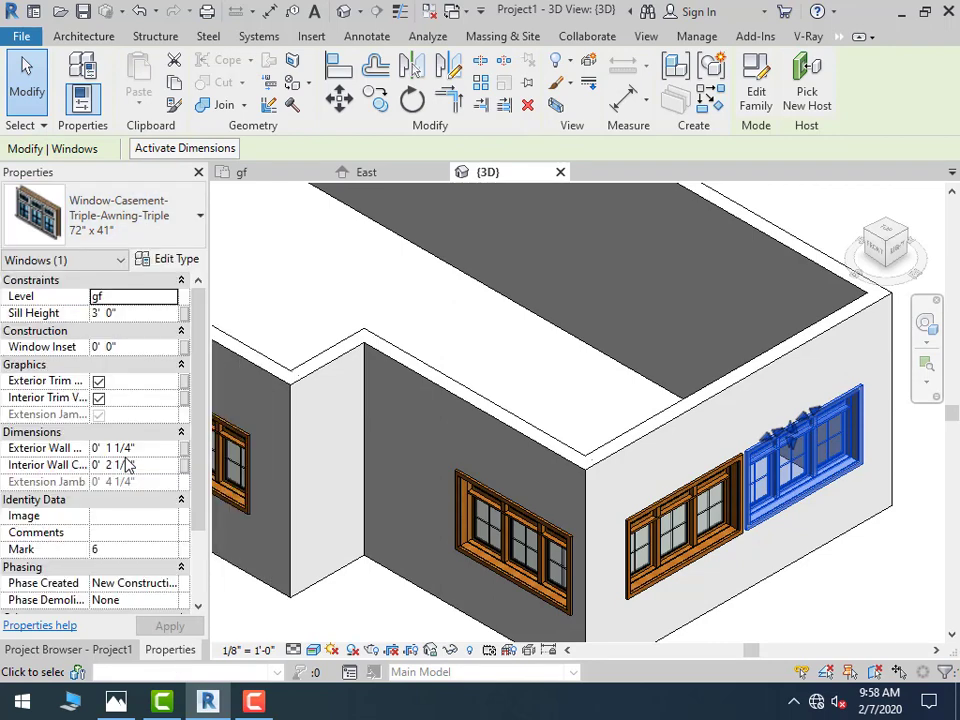
click(816, 617)
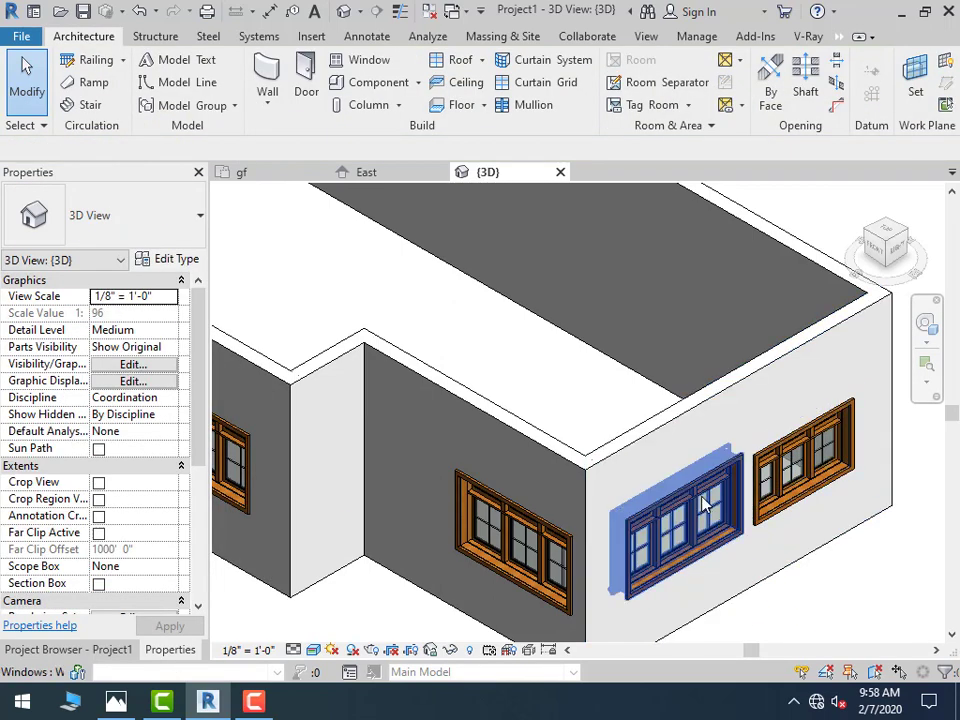
Change the window beside the corner to the 61" x 36" type and orbit the view
click(710, 488)
click(170, 220)
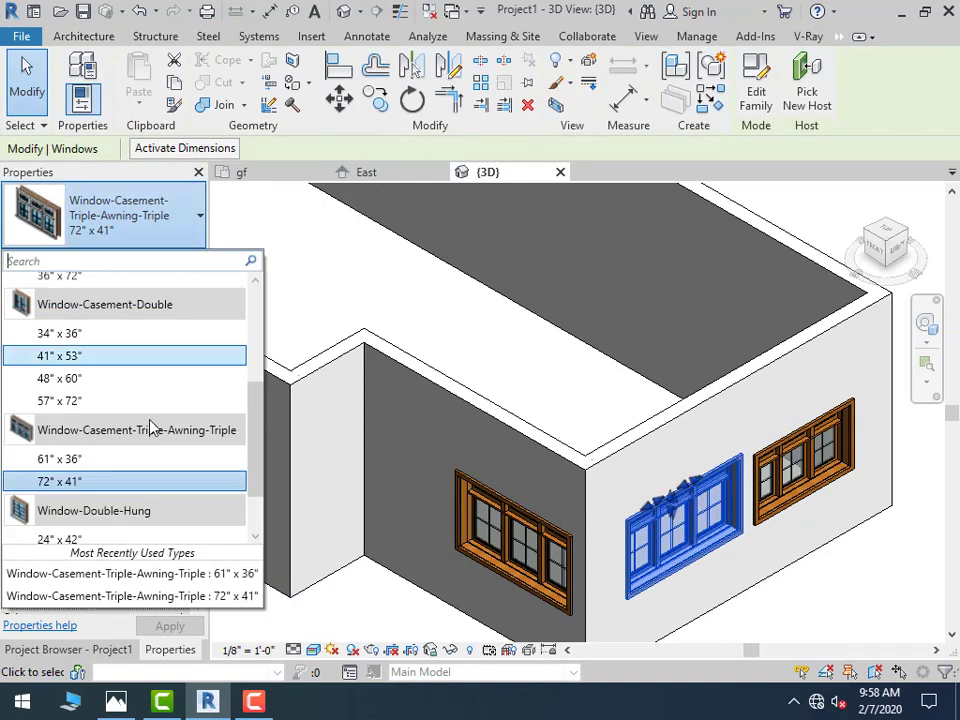
click(160, 478)
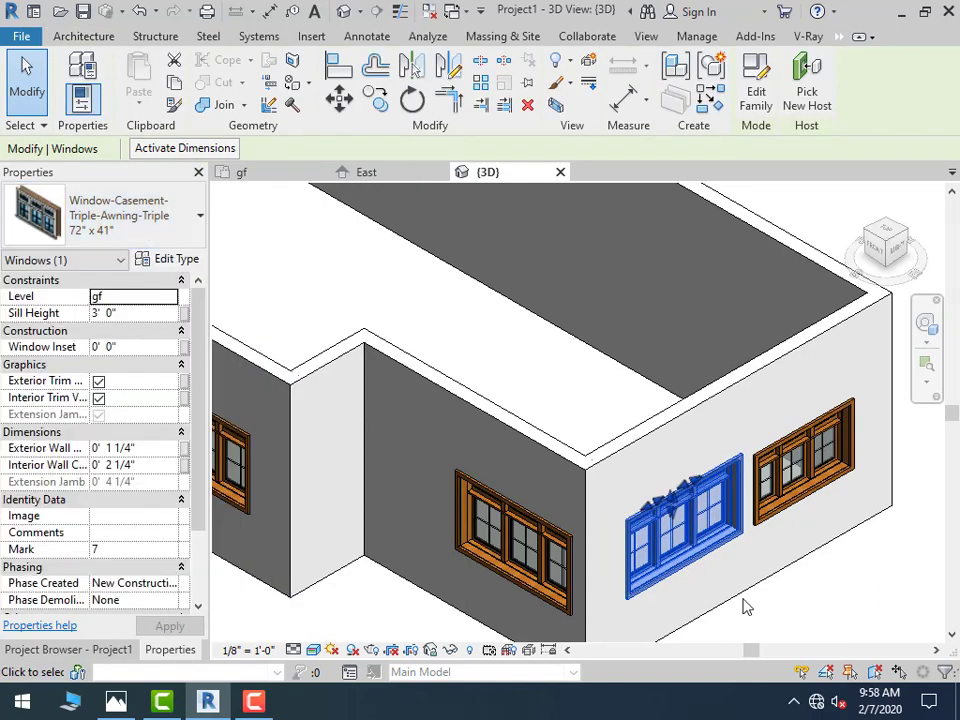
click(905, 598)
mouse_move(878, 578)
shift+middle_down()
mouse_move(853, 529)
mouse_move(530, 545)
shift+middle_up()
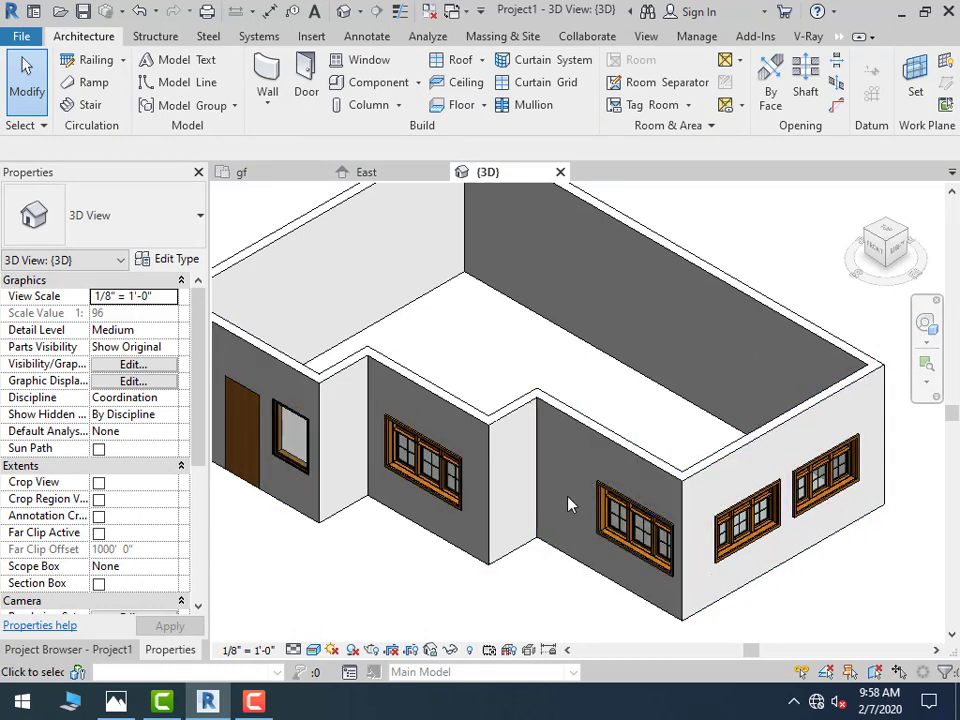
click(89, 650)
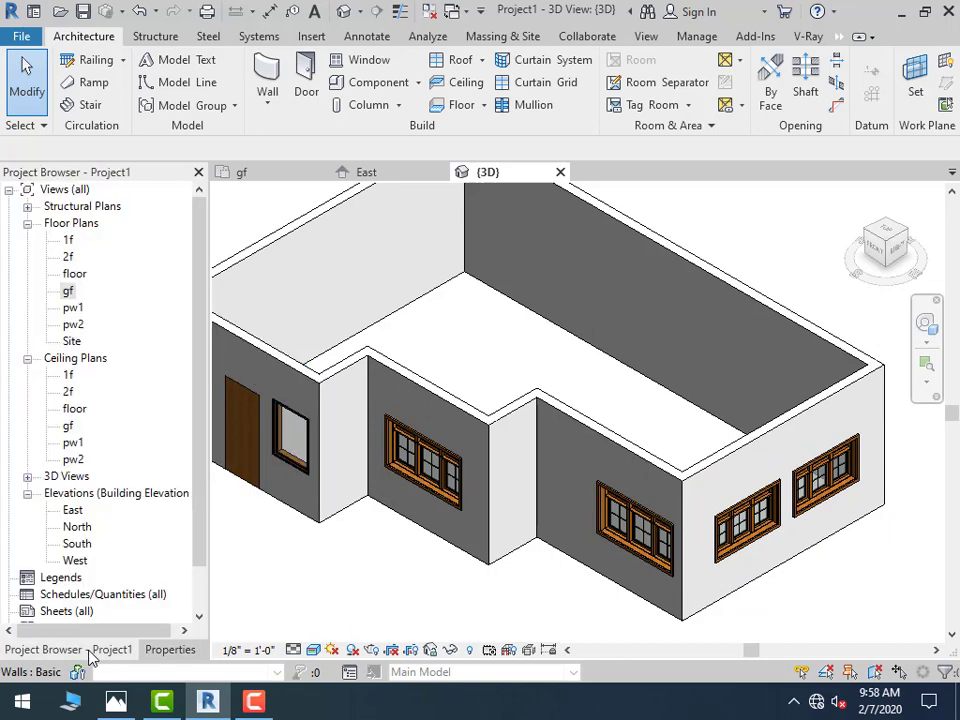
Place a door in the gf stepped wall left of the lower stepped-back window
double_click(67, 291)
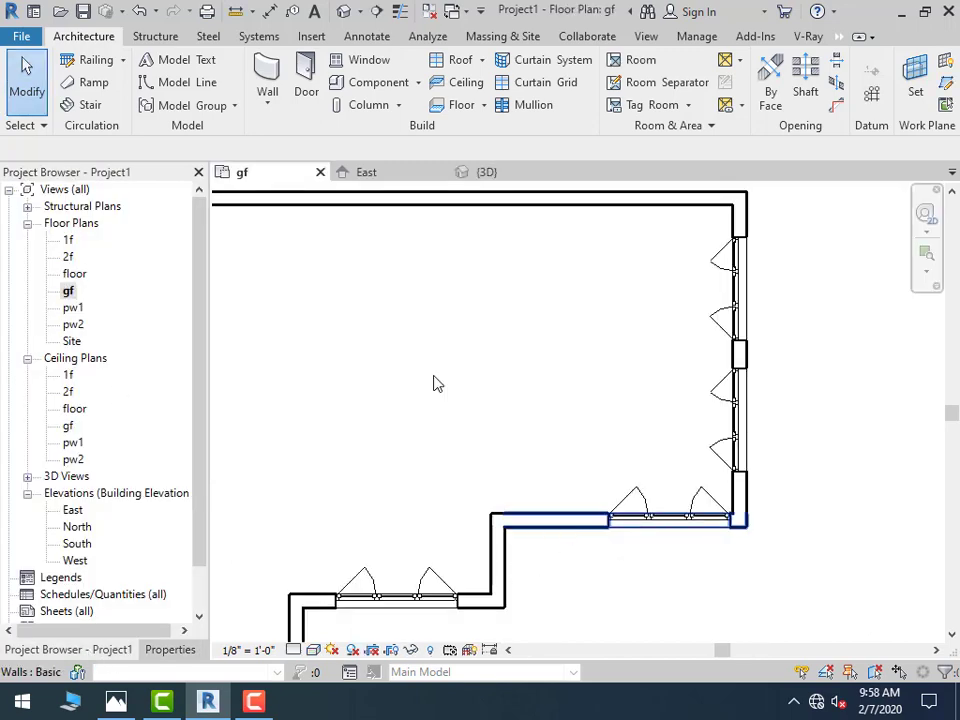
click(306, 78)
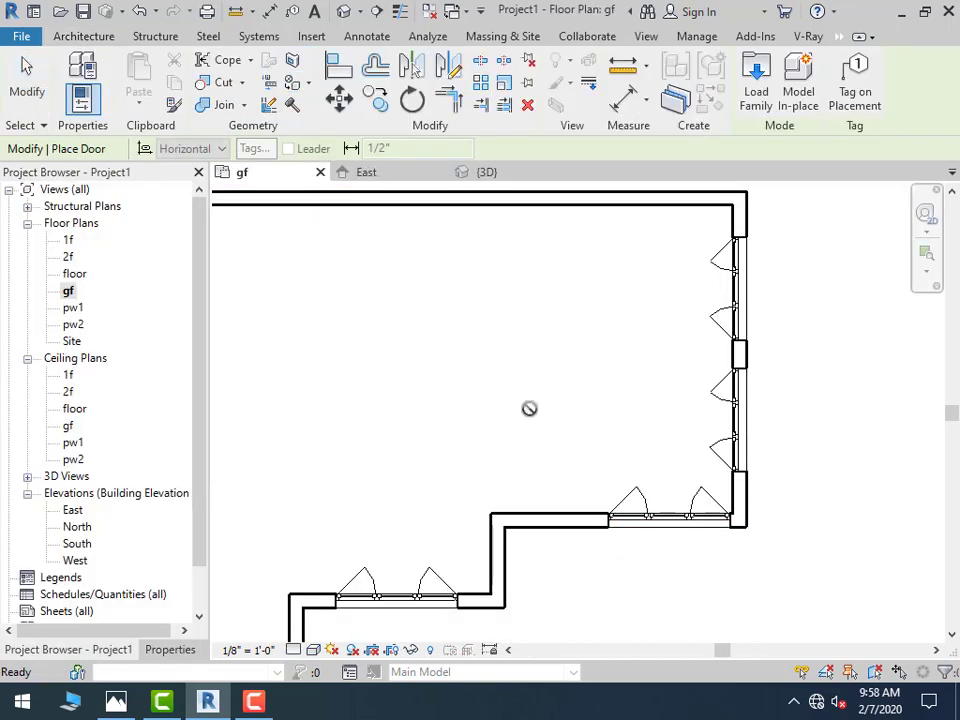
click(557, 521)
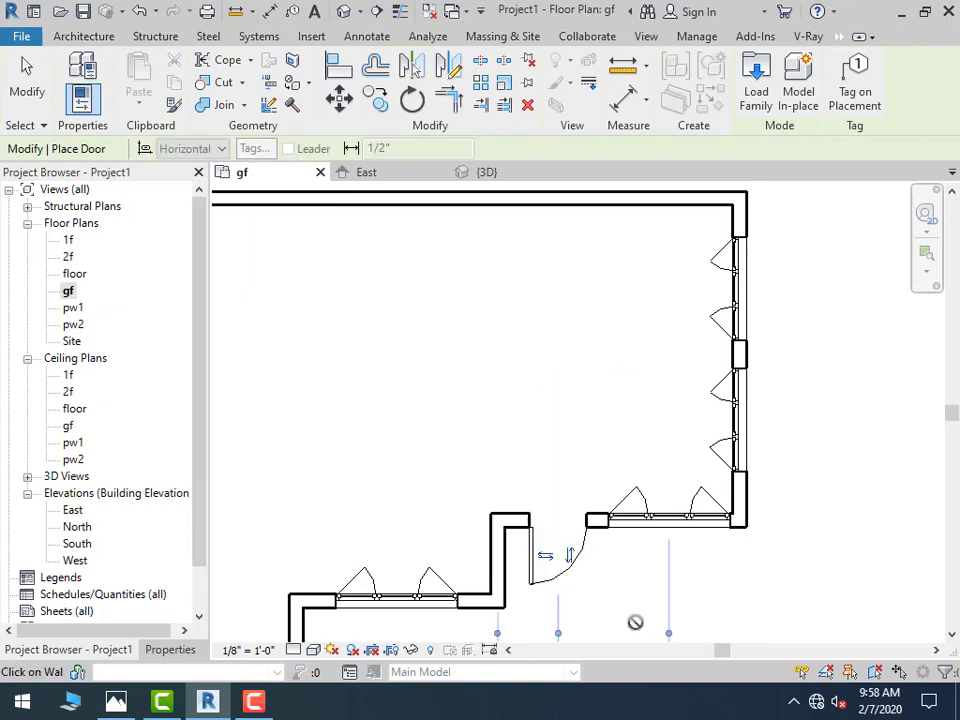
click(343, 12)
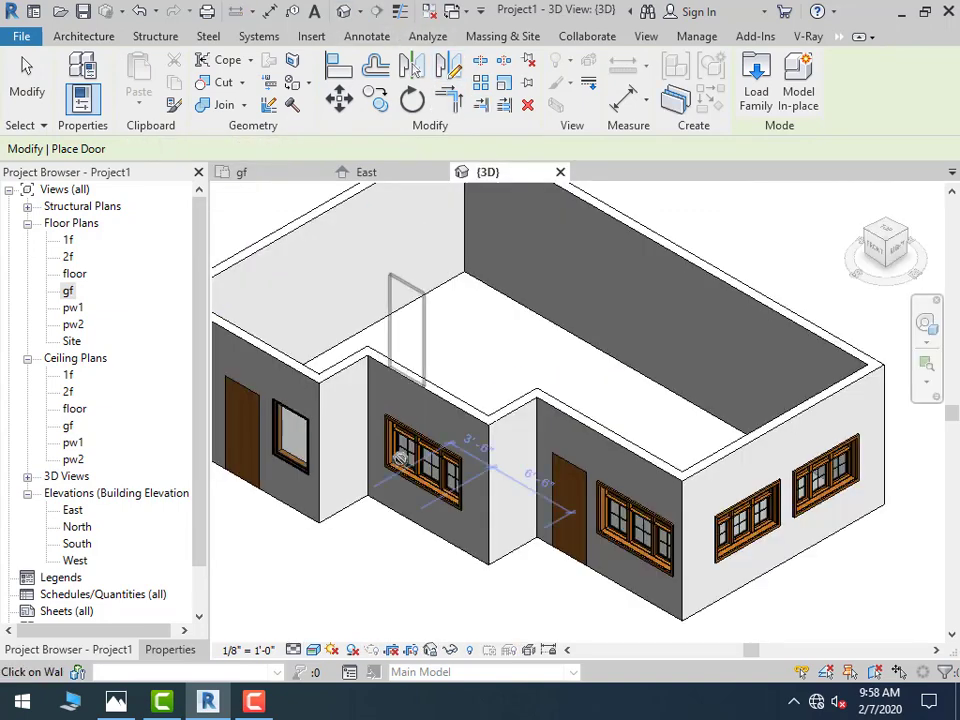
click(26, 68)
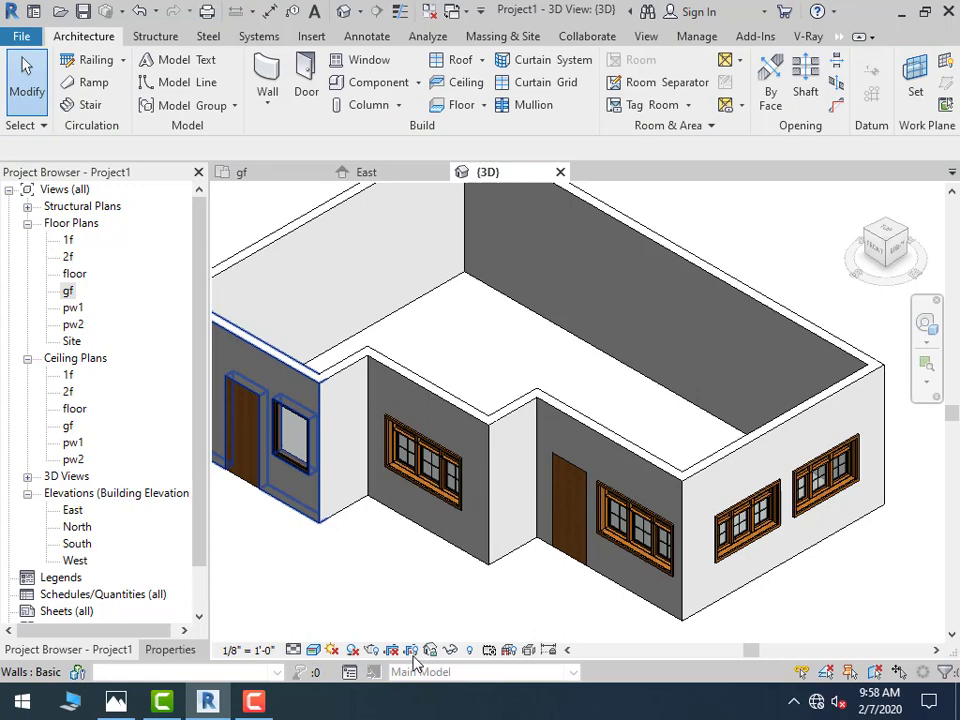
Inspect the new door and its placement in the 3D view
click(566, 562)
click(503, 611)
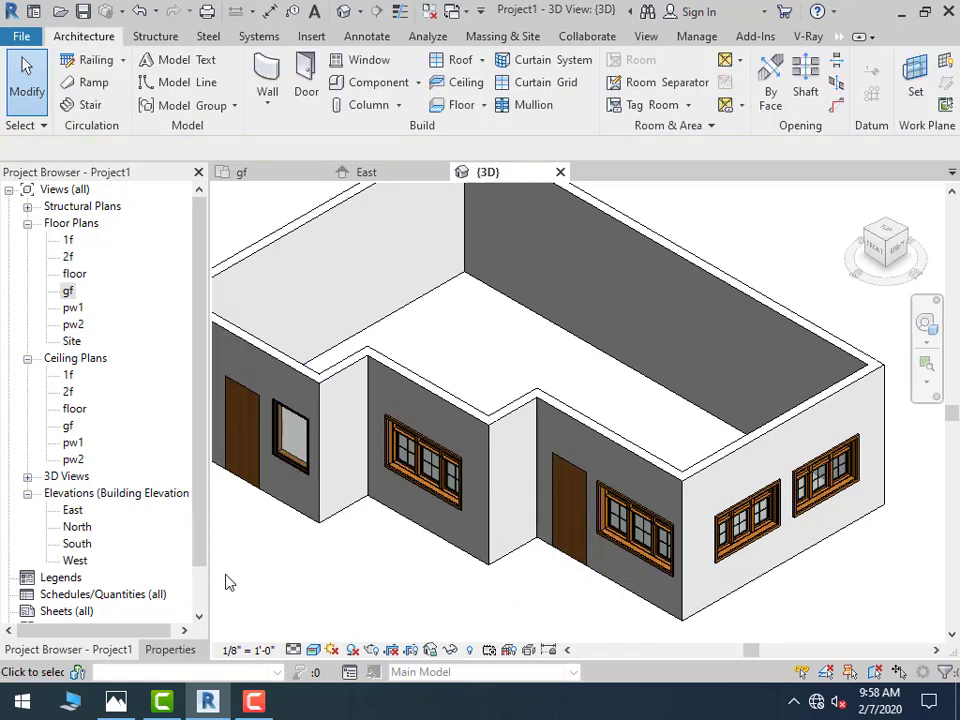
click(568, 560)
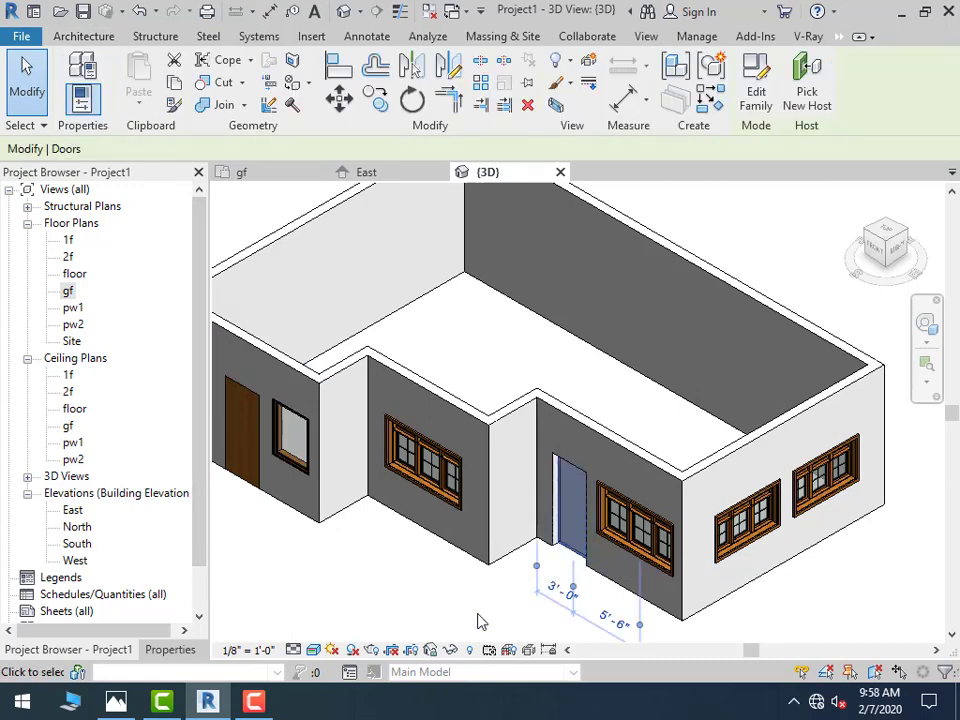
click(296, 591)
click(236, 482)
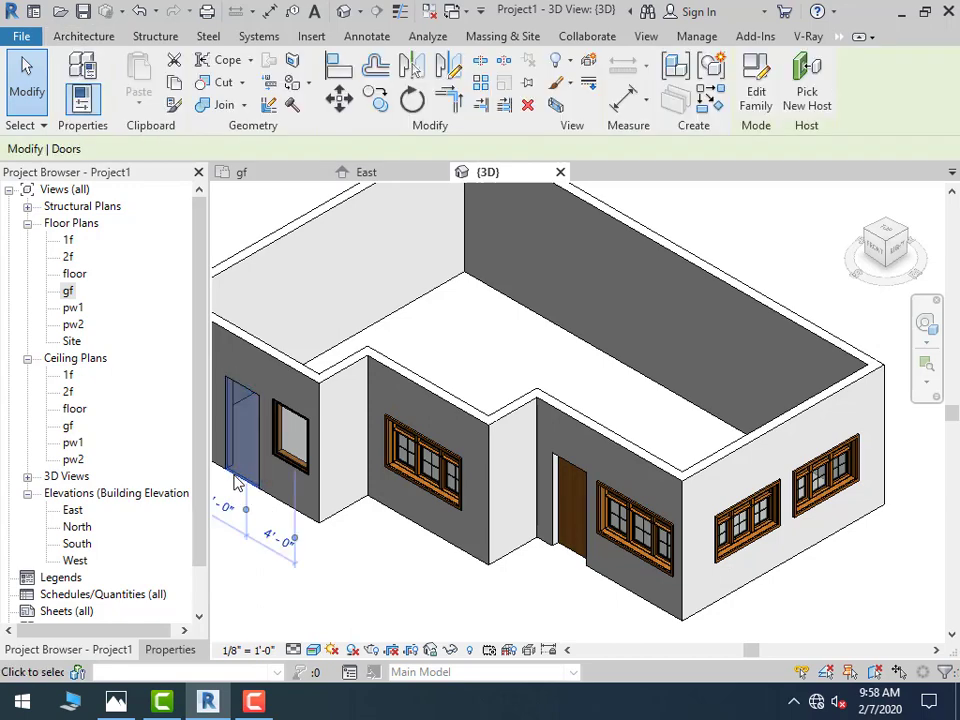
click(413, 606)
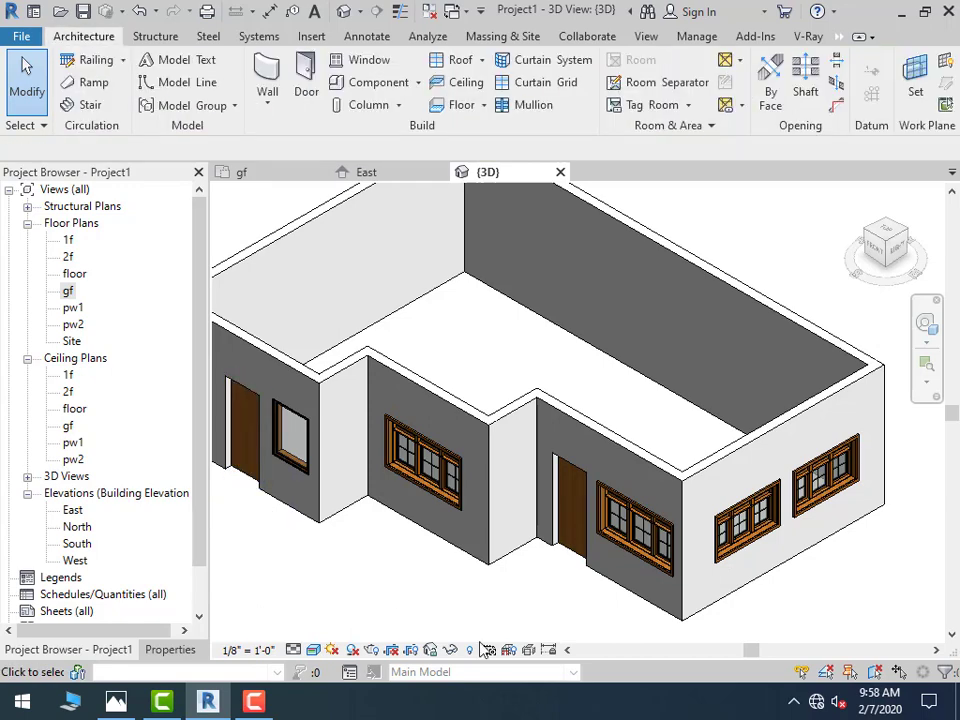
scroll(460, 628, down, 1)
mouse_move(359, 601)
middle_down()
mouse_move(462, 595)
mouse_move(429, 604)
mouse_move(410, 597)
middle_up()
scroll(560, 602, up, 1)
Save the project as 22222 in the Documents folder
key(ctrl+s)
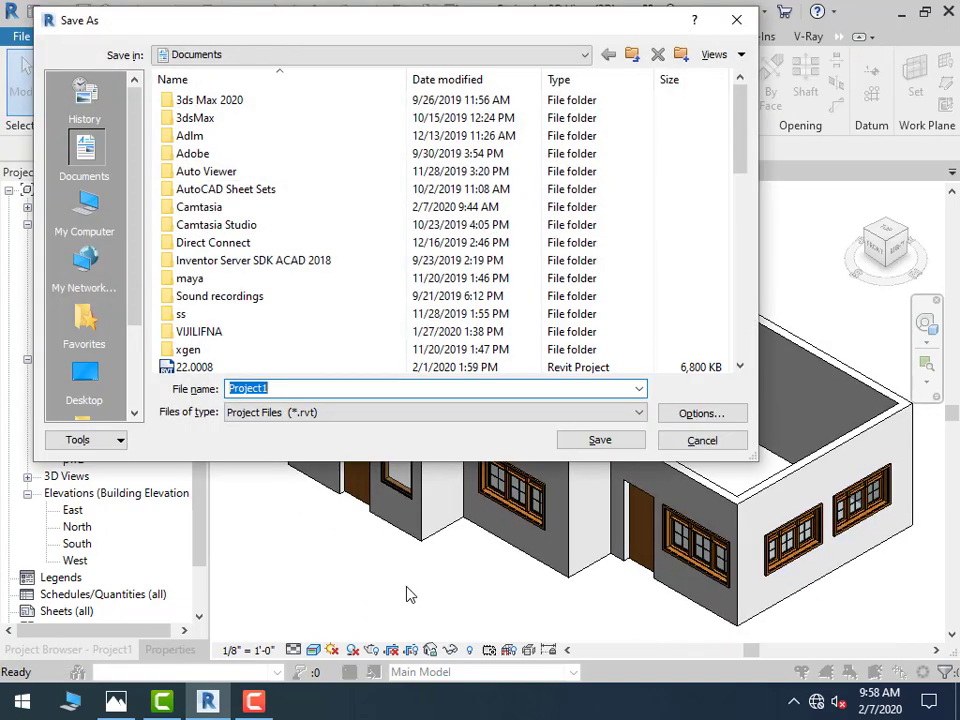
text(22222)
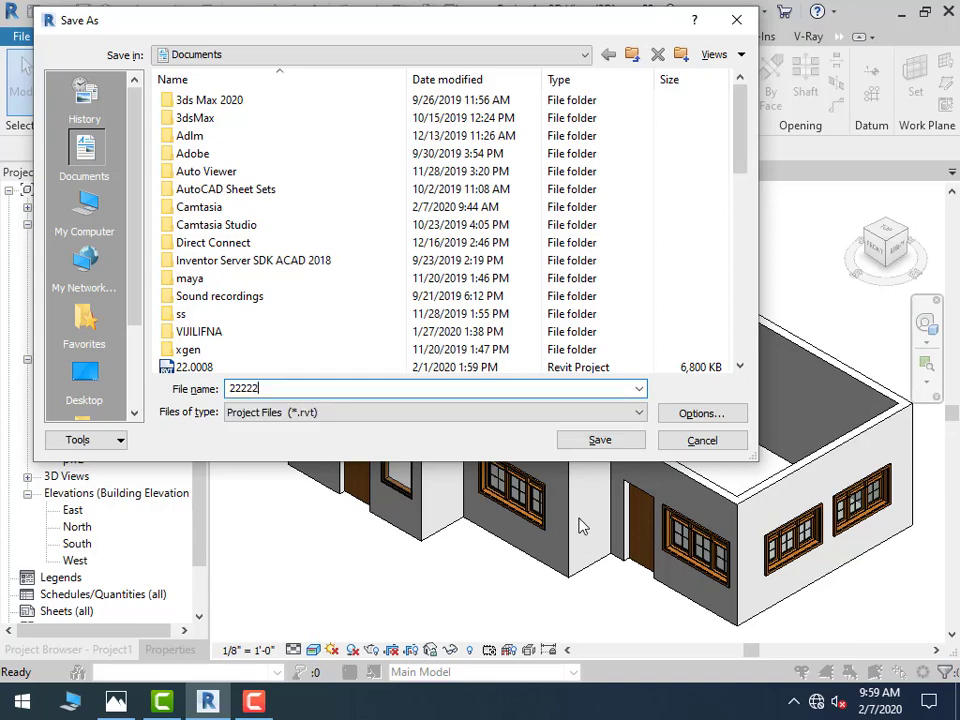
key(Return)
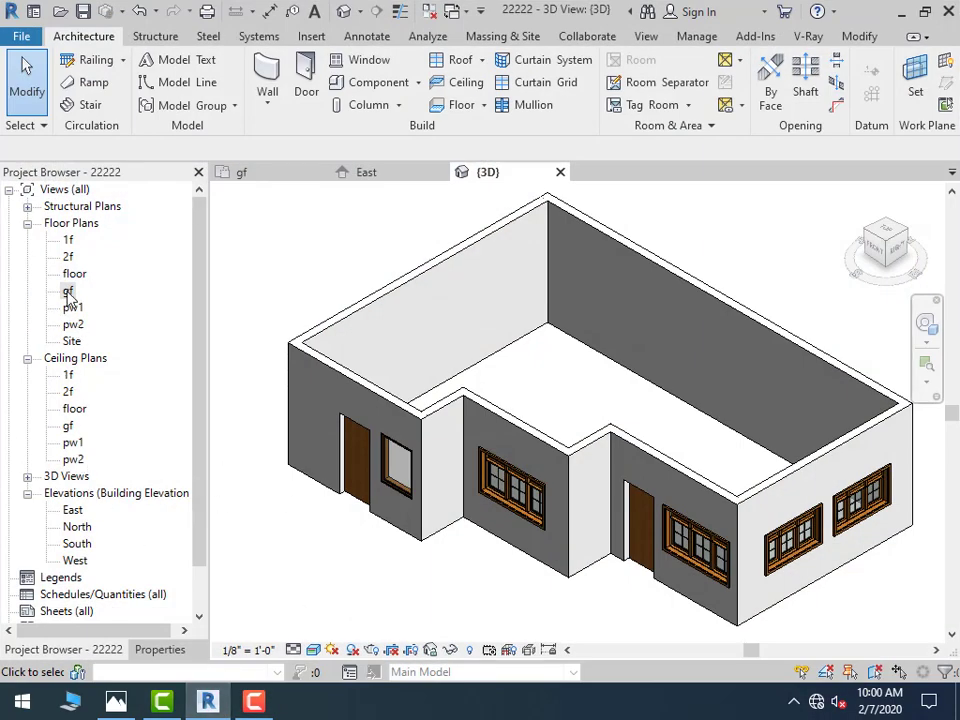
Open the gf floor plan and begin a new floor sketch
click(68, 291)
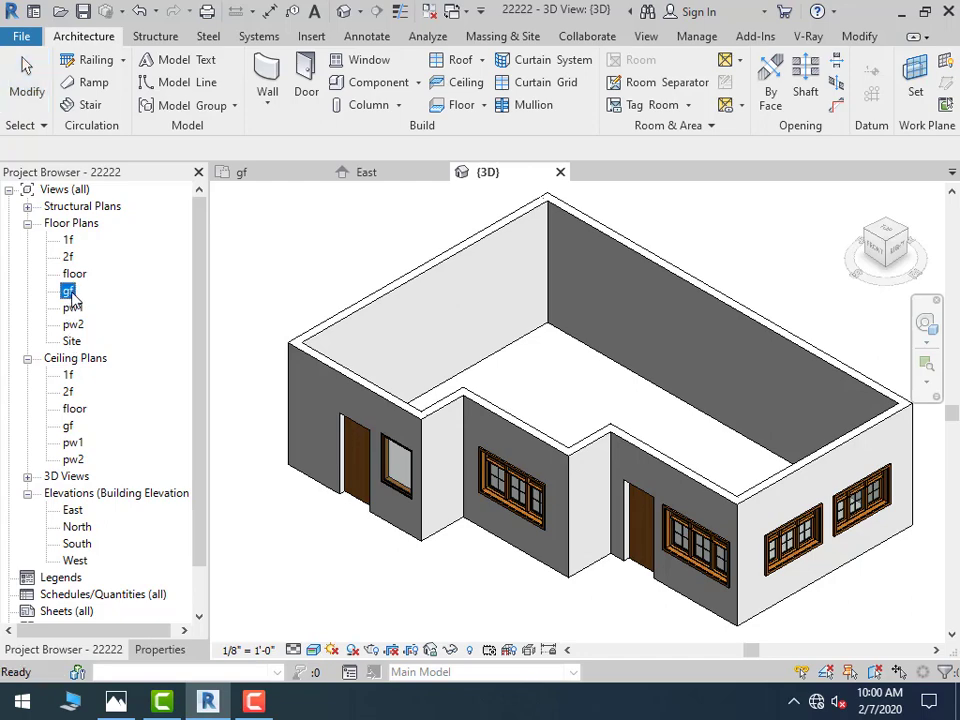
double_click(68, 291)
scroll(535, 337, down, 2)
scroll(535, 337, down, 2)
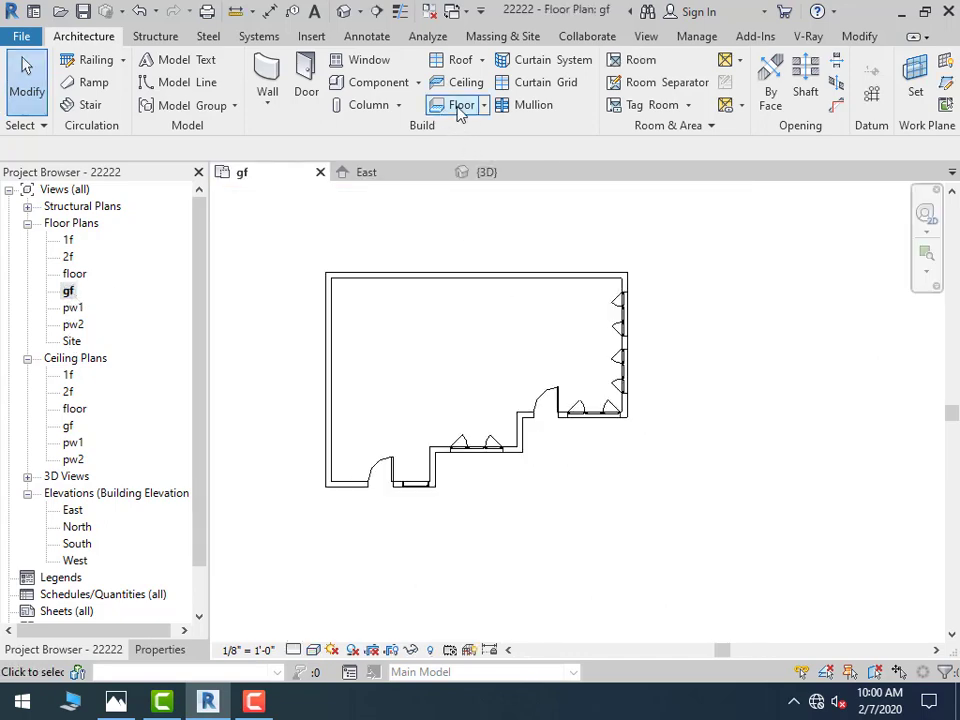
click(460, 106)
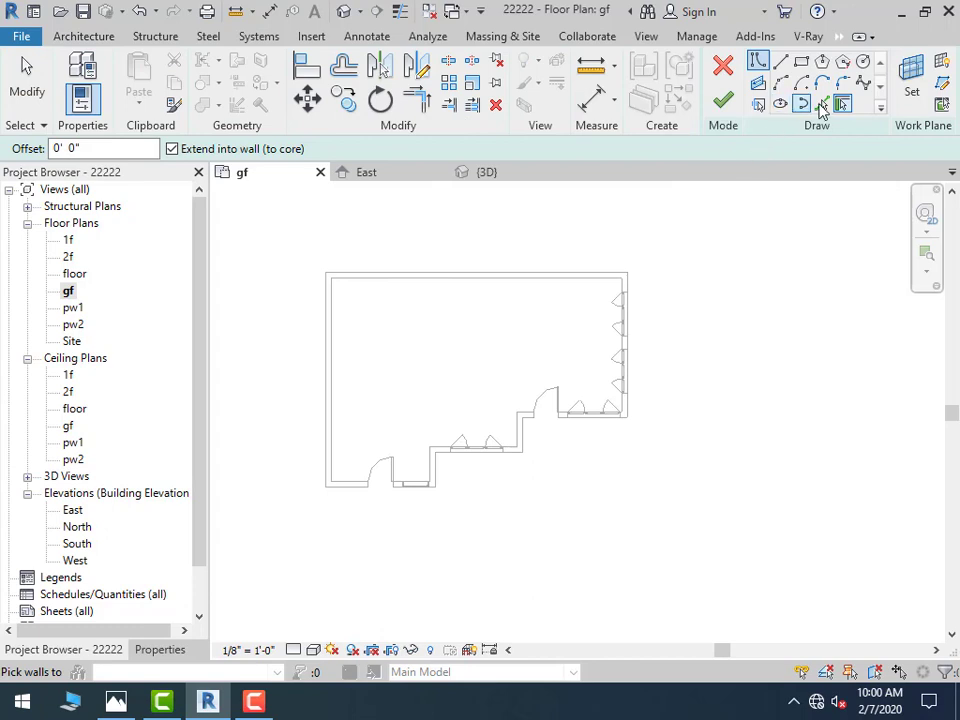
Pick all eight ground-floor perimeter walls as the floor boundary and finish the slab
click(325, 372)
click(380, 284)
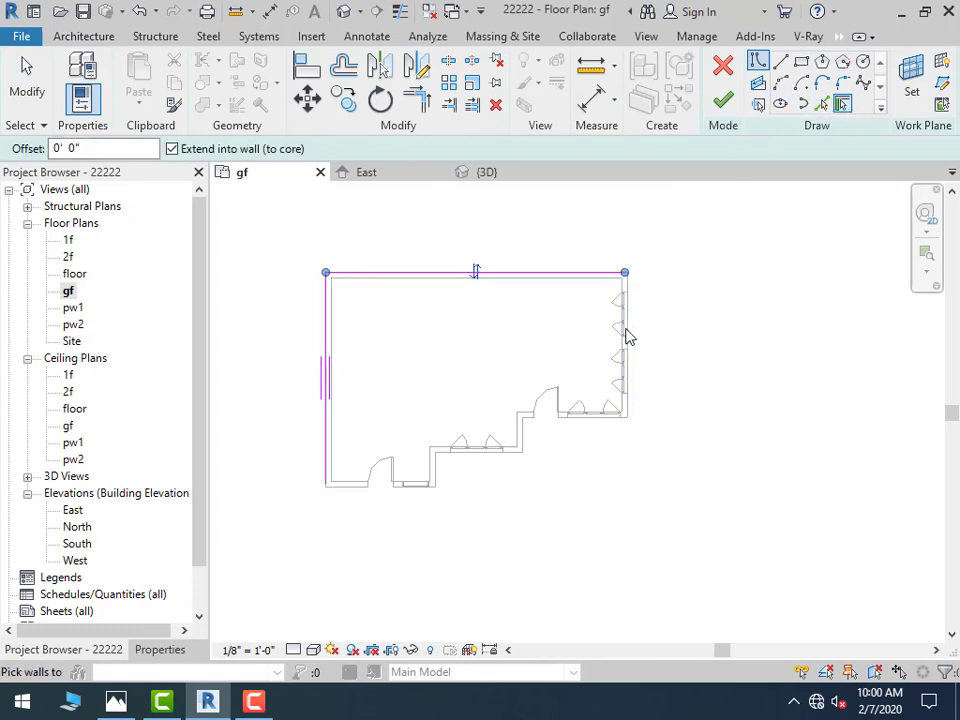
click(628, 405)
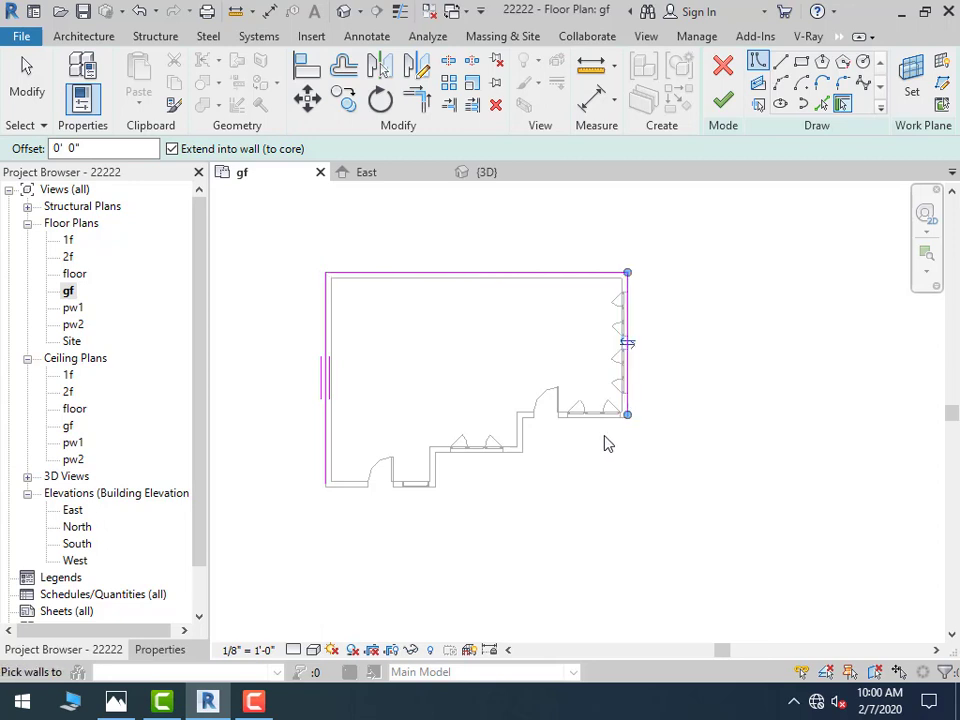
click(529, 420)
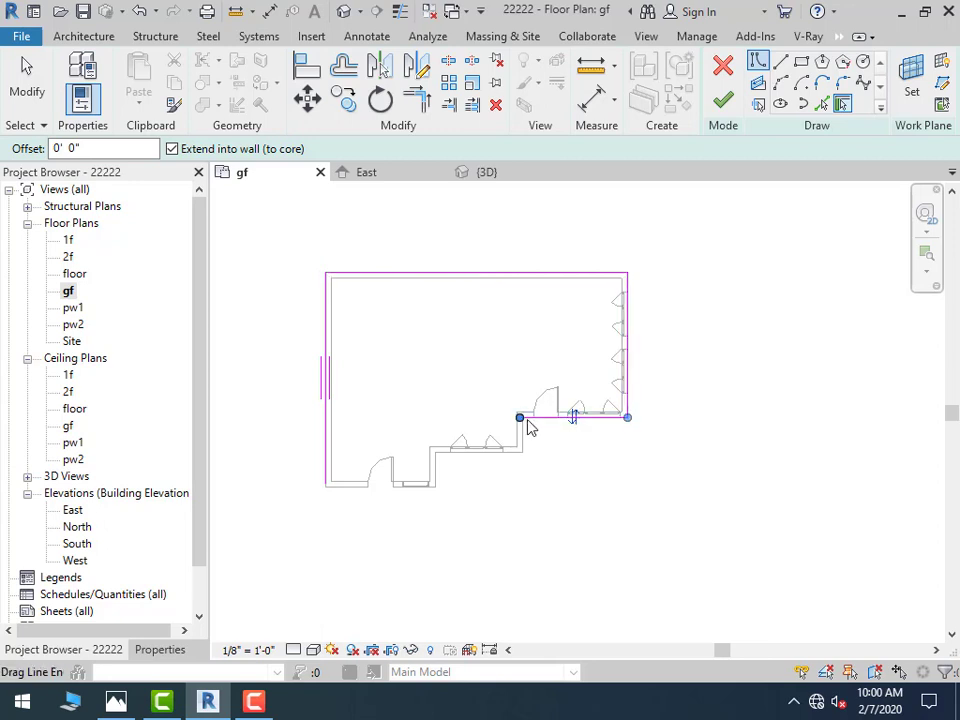
click(524, 442)
click(499, 466)
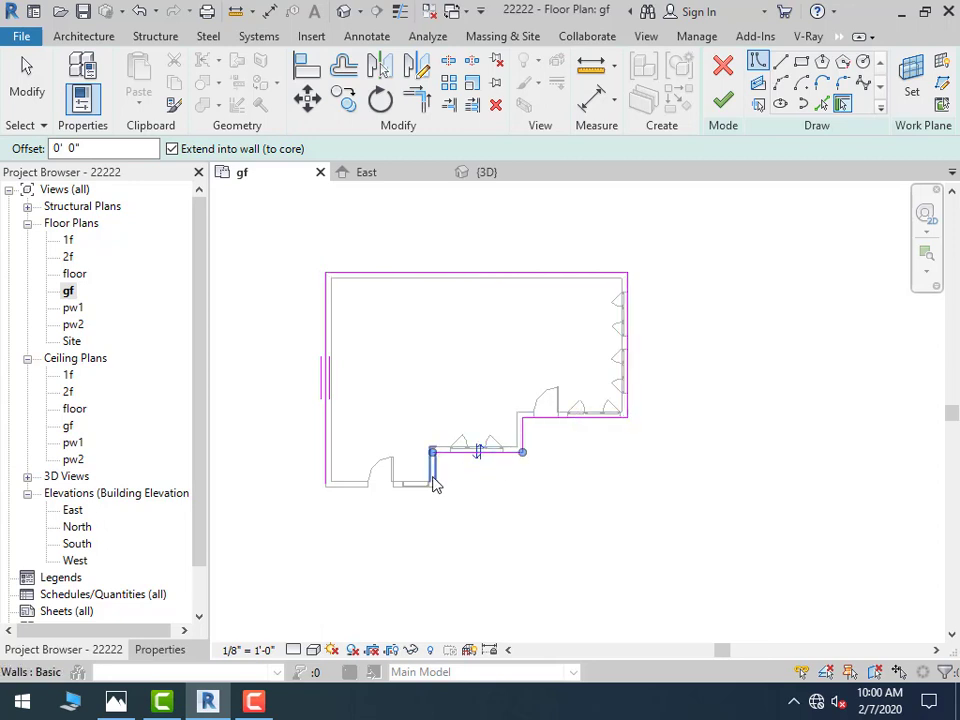
click(440, 483)
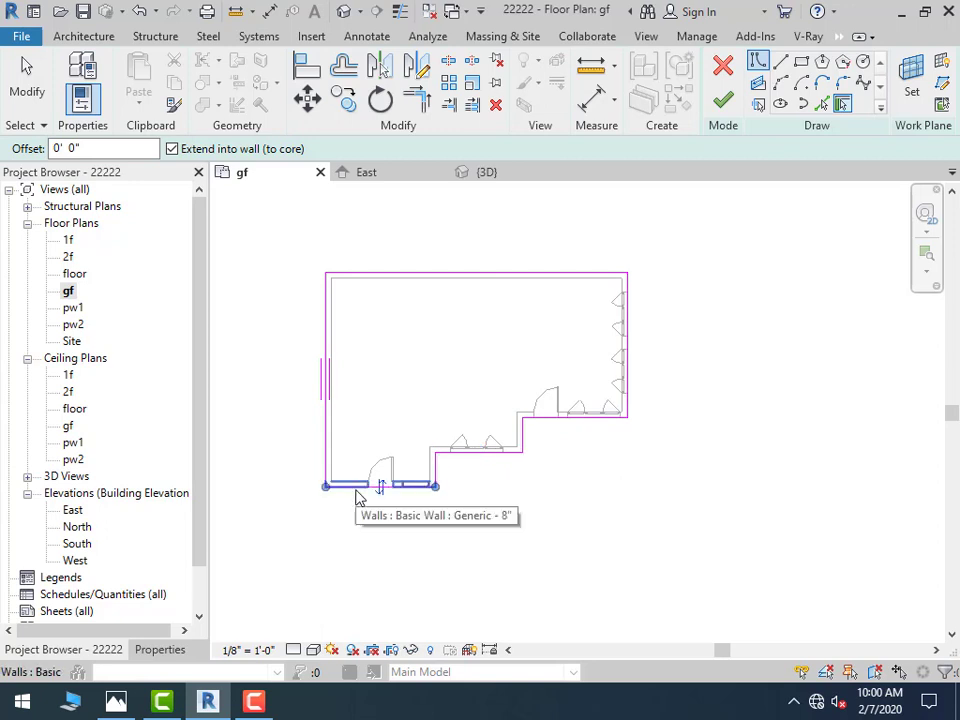
click(359, 497)
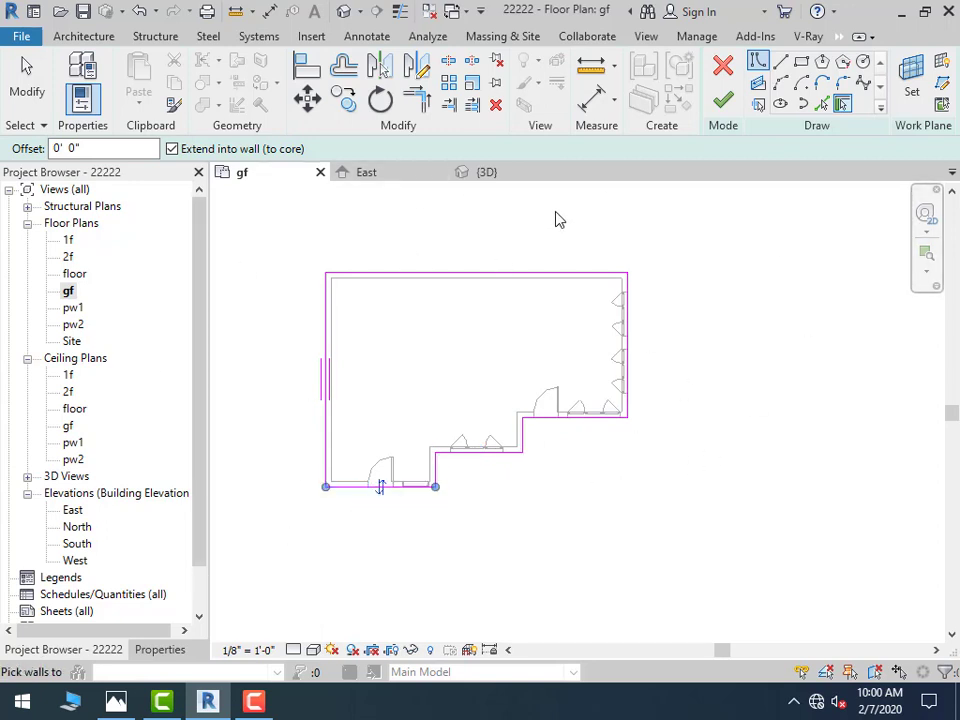
click(722, 100)
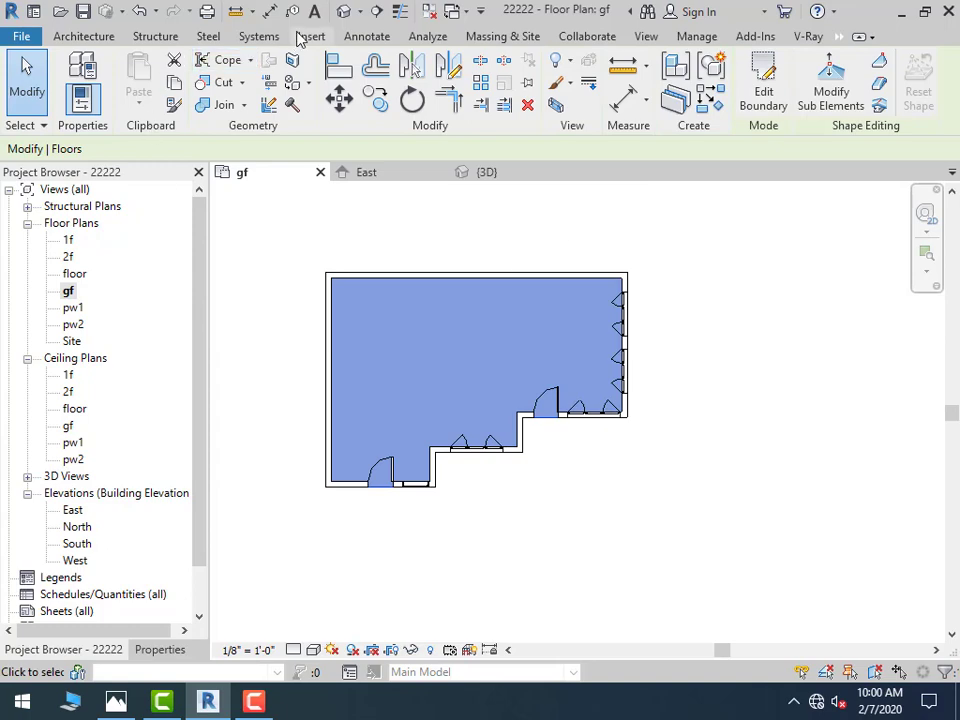
Switch to the 3D view and select the new floor slab
click(346, 13)
scroll(446, 560, up, 2)
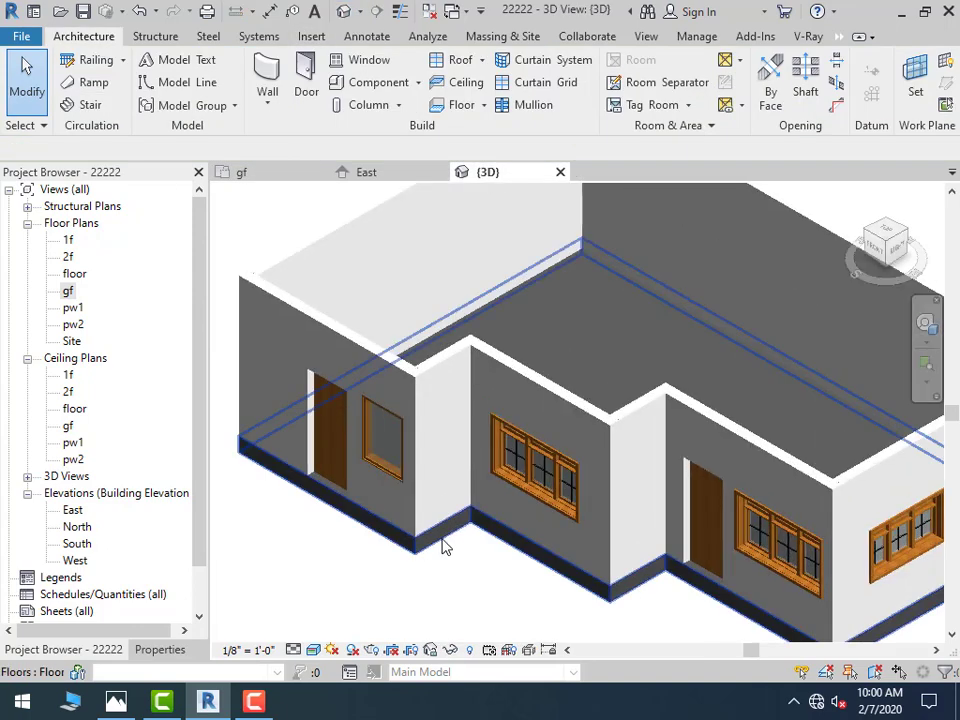
click(441, 544)
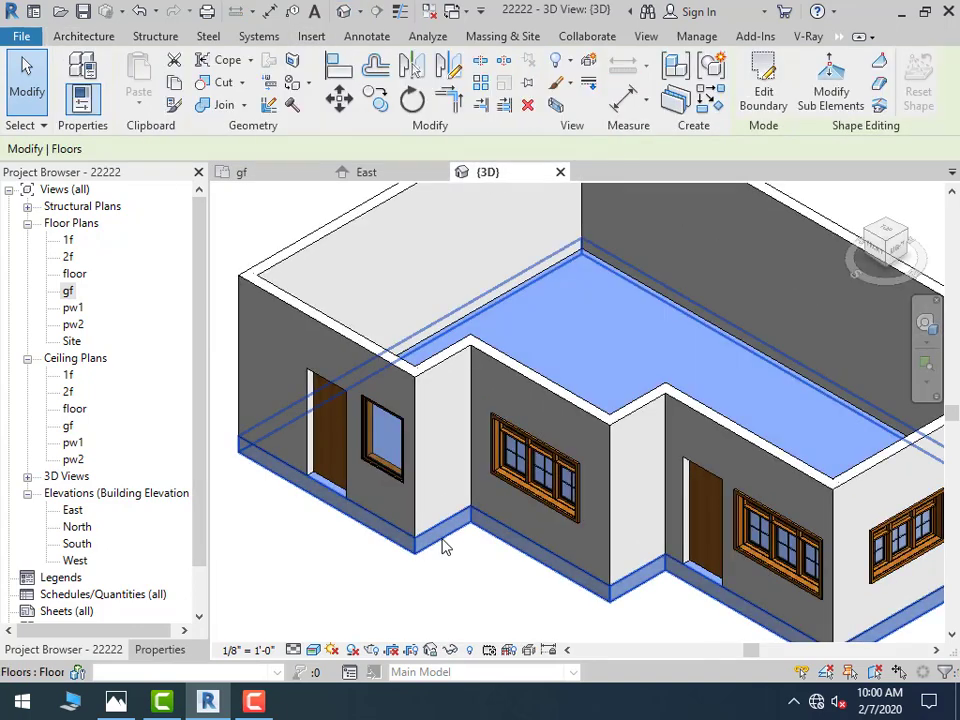
Open the Generic - 12" floor type's structure layers and start entering a 2' 3" thickness
click(162, 652)
click(176, 260)
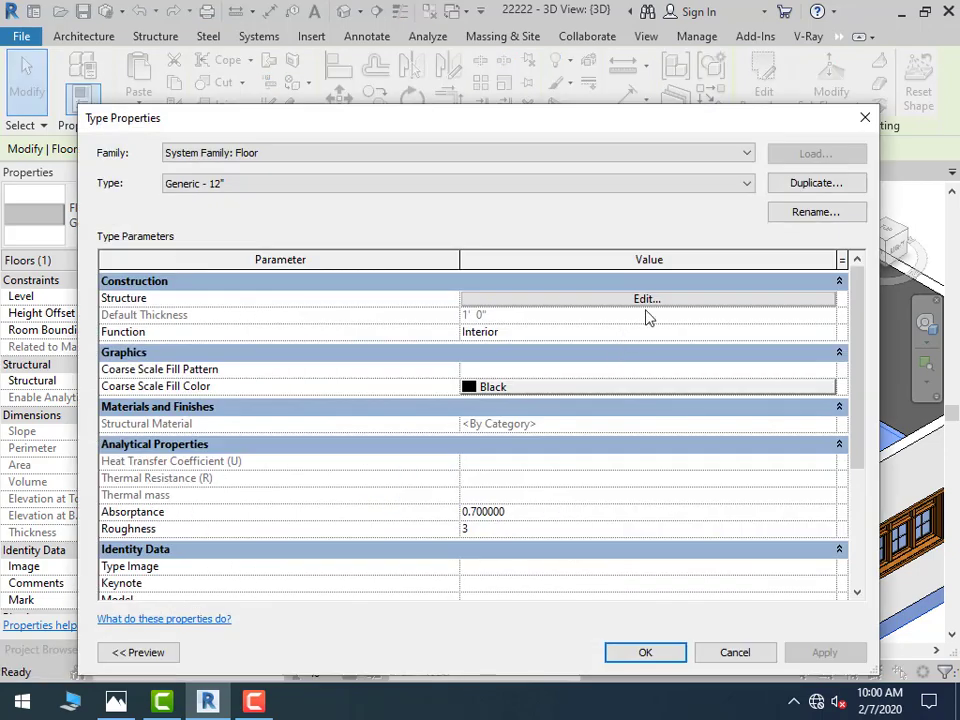
click(648, 302)
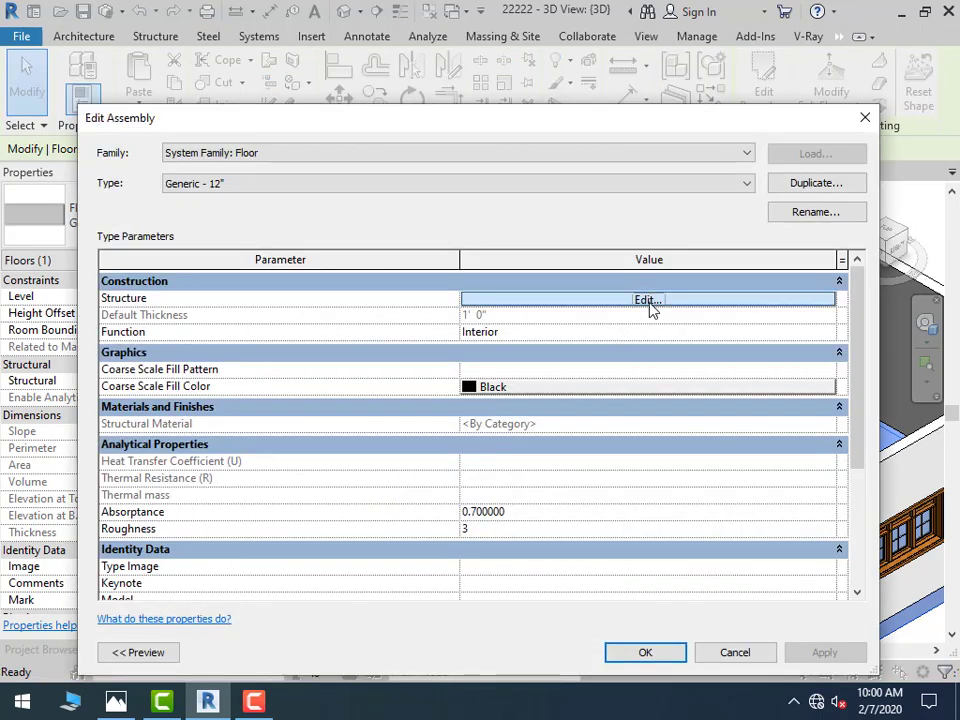
click(465, 302)
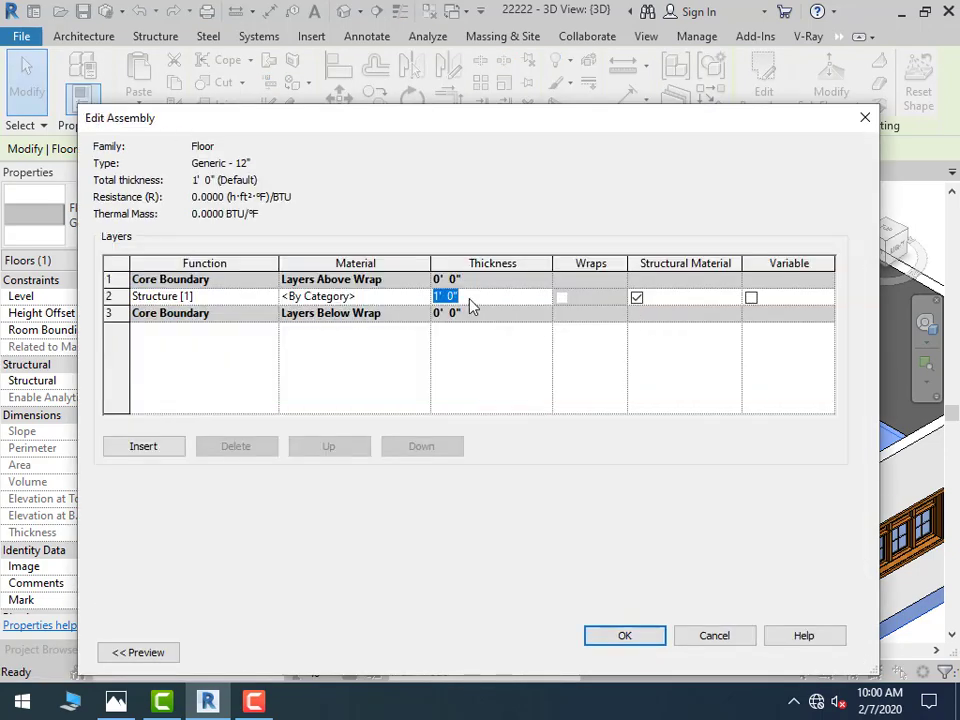
text(2'3)
Commit the 2' 3" thickness and create a new layer material named flo
click(463, 358)
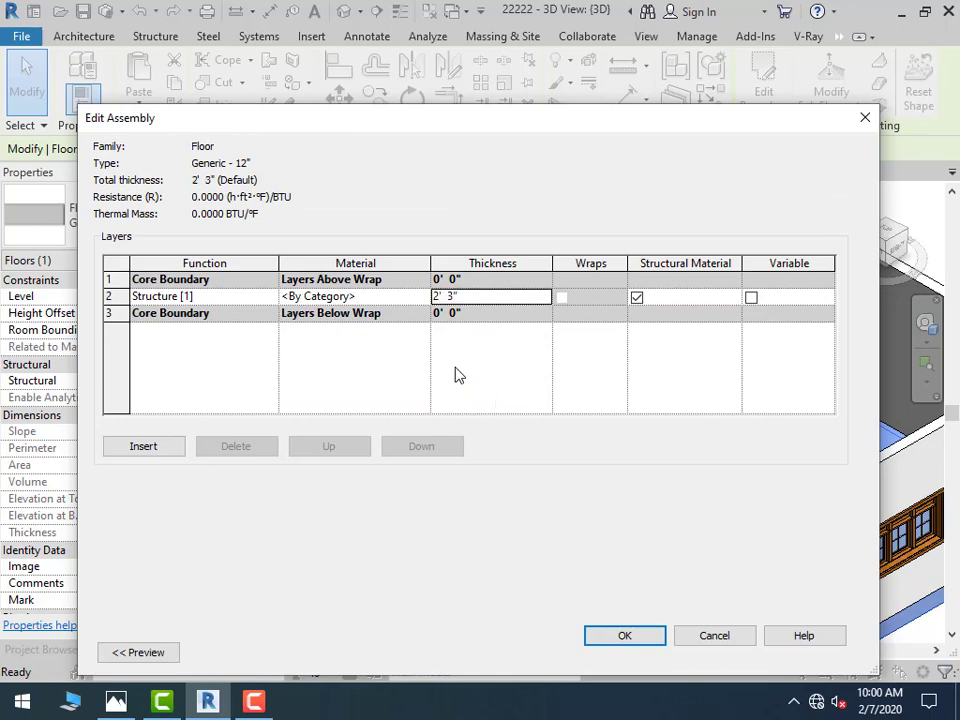
click(420, 296)
click(423, 296)
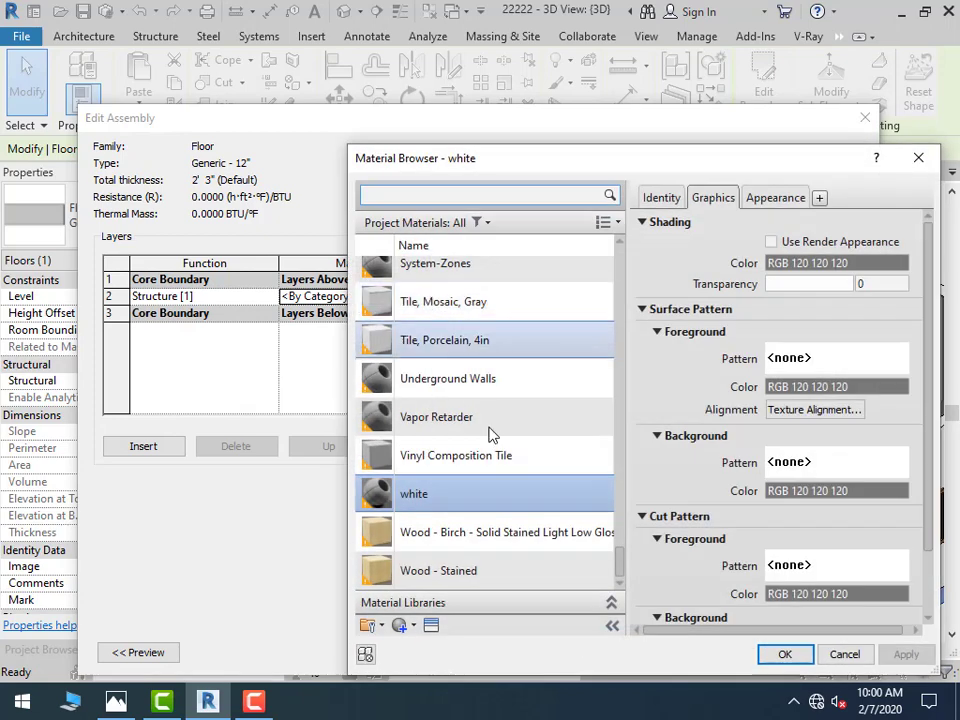
click(405, 625)
click(439, 643)
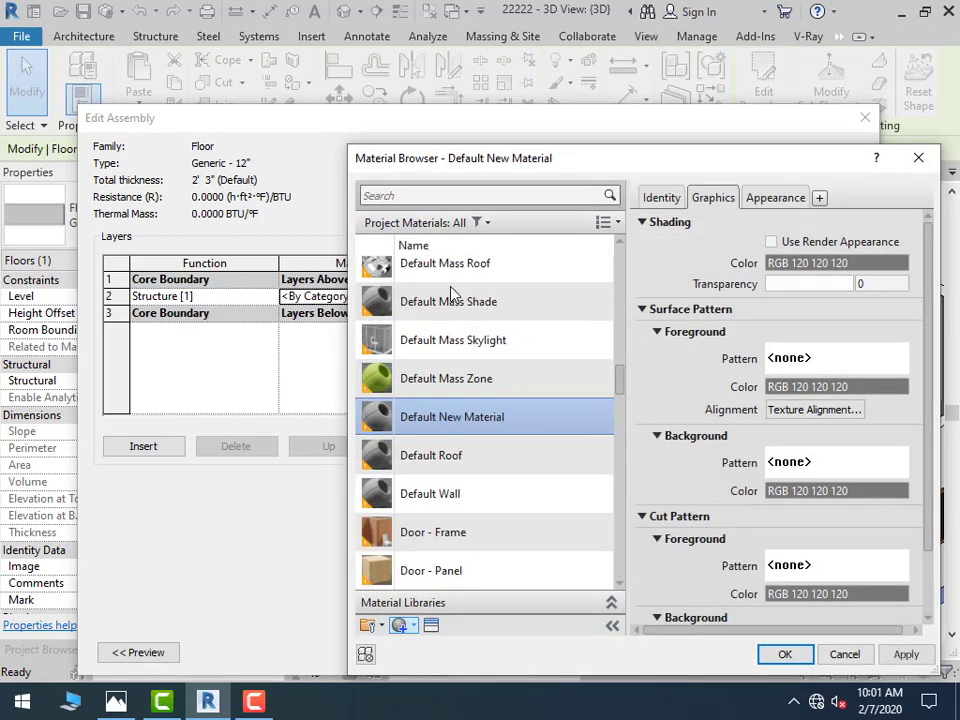
click(661, 197)
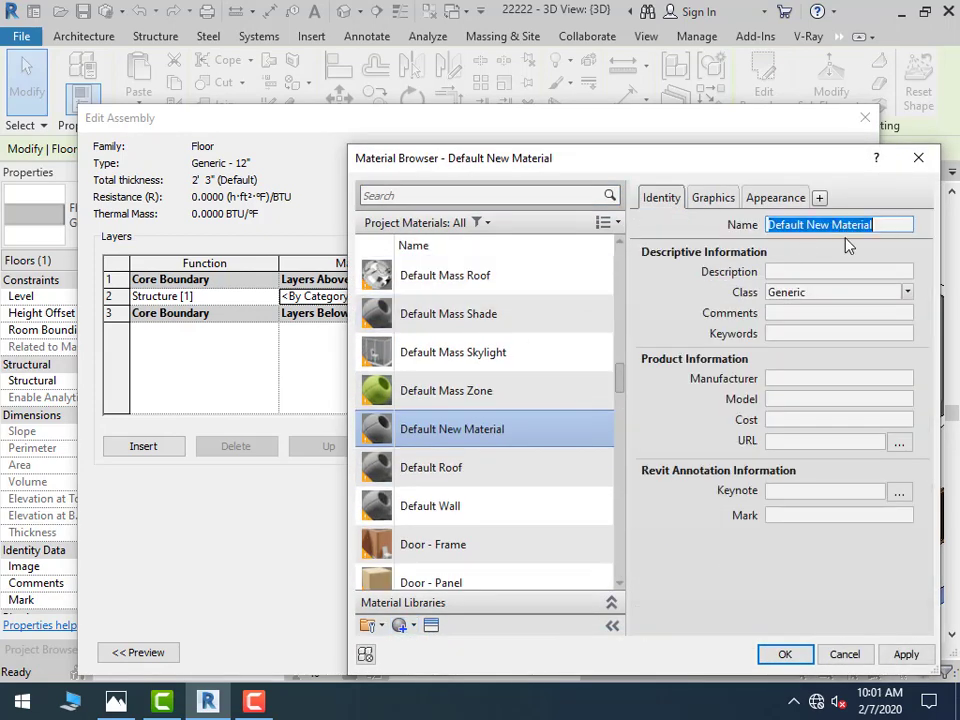
text(flo)
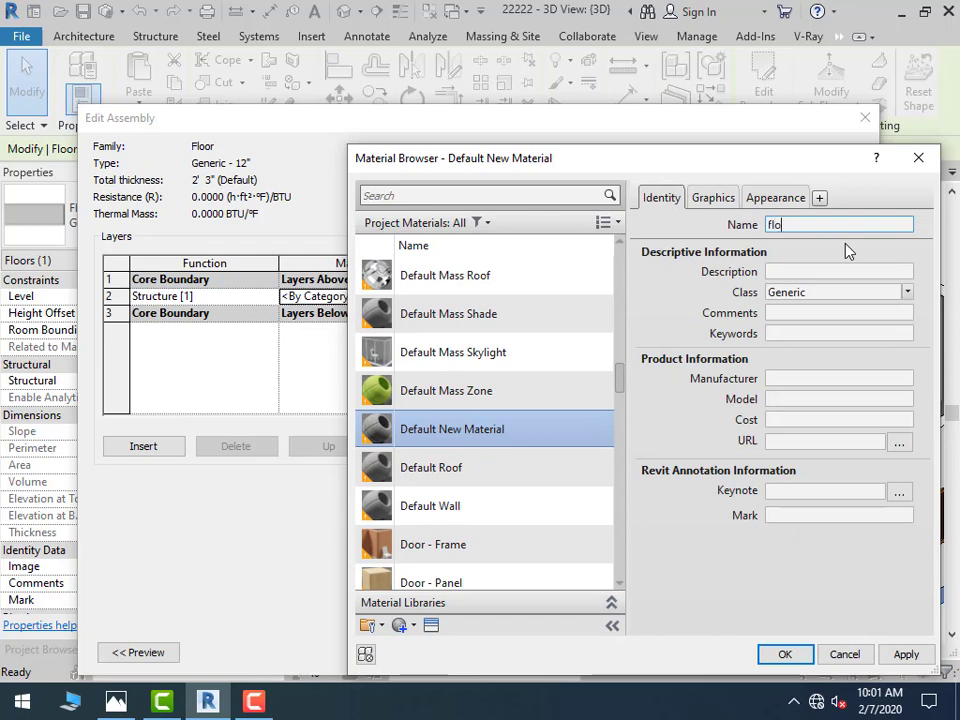
click(788, 199)
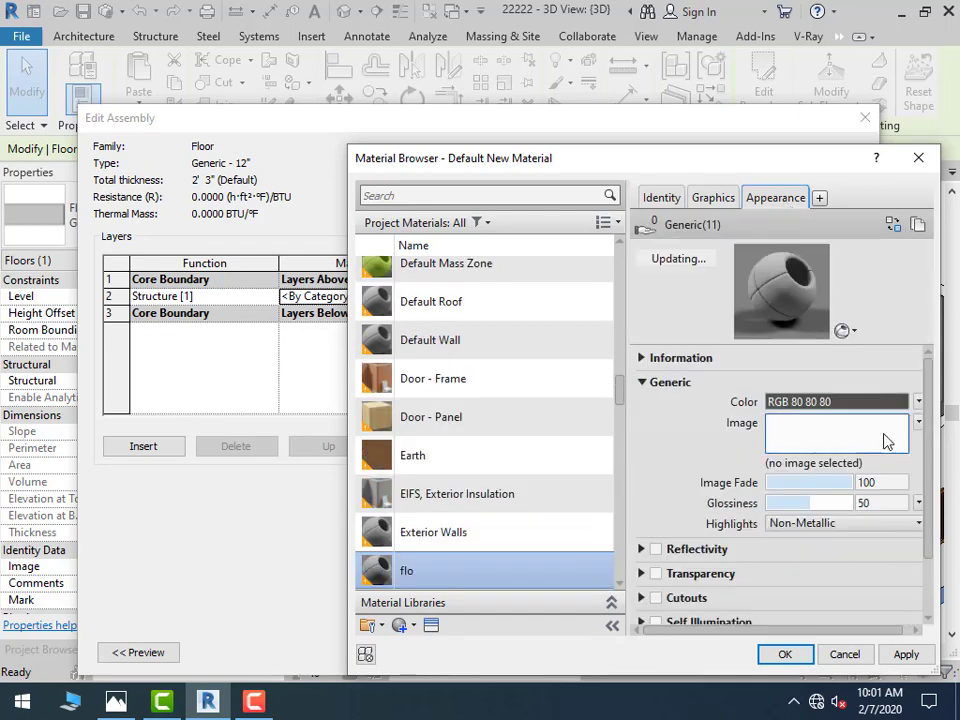
Browse for an appearance image texture, navigating to the Tiles- floor texture folder
click(918, 426)
click(875, 441)
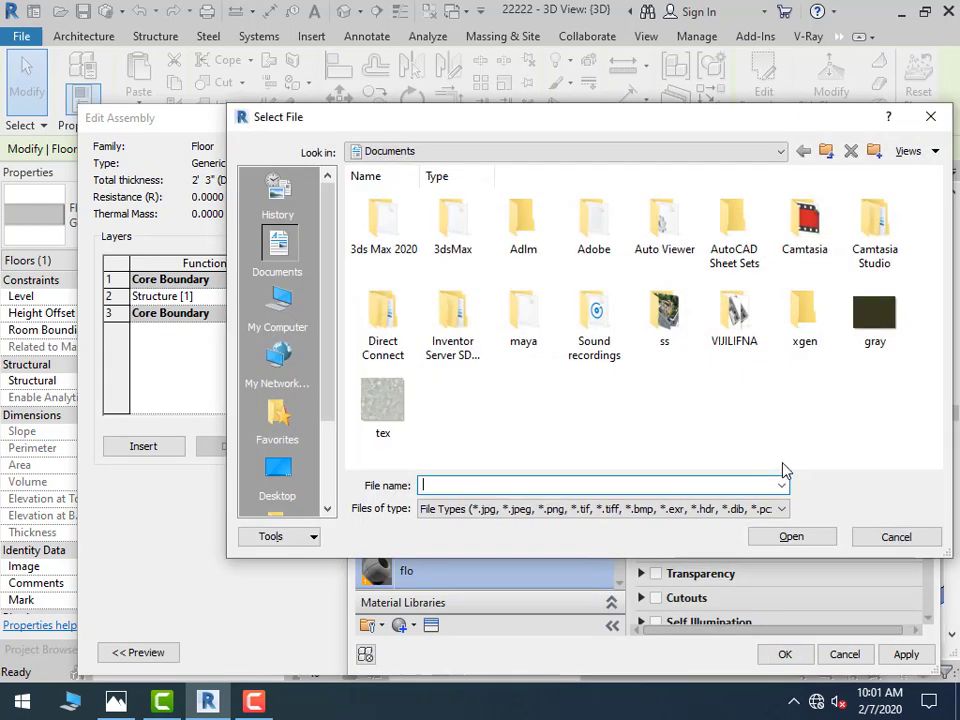
click(278, 482)
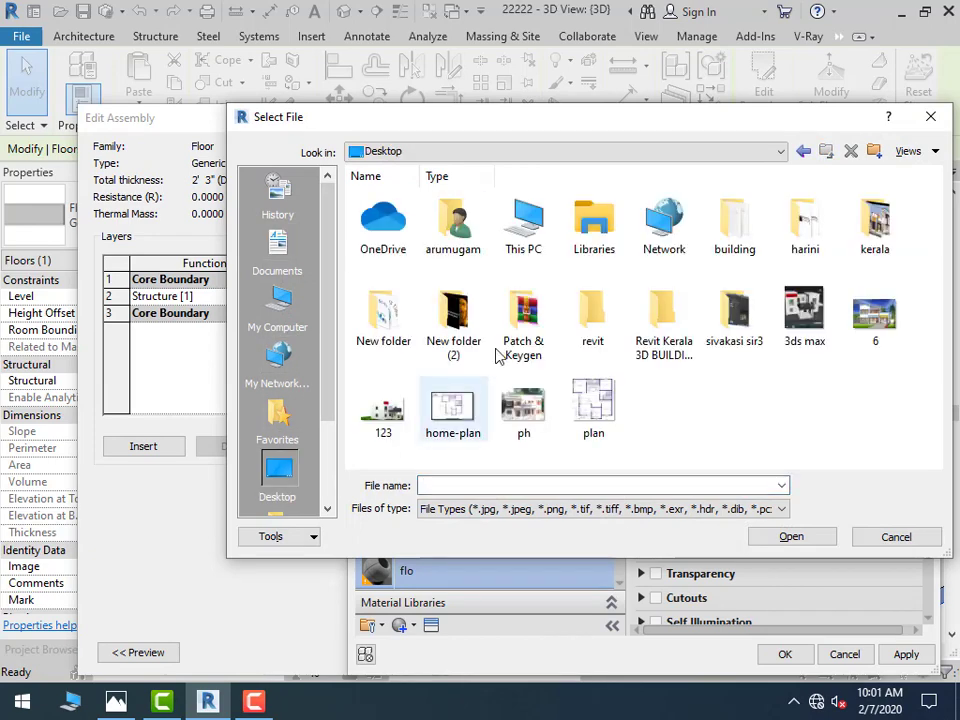
click(453, 410)
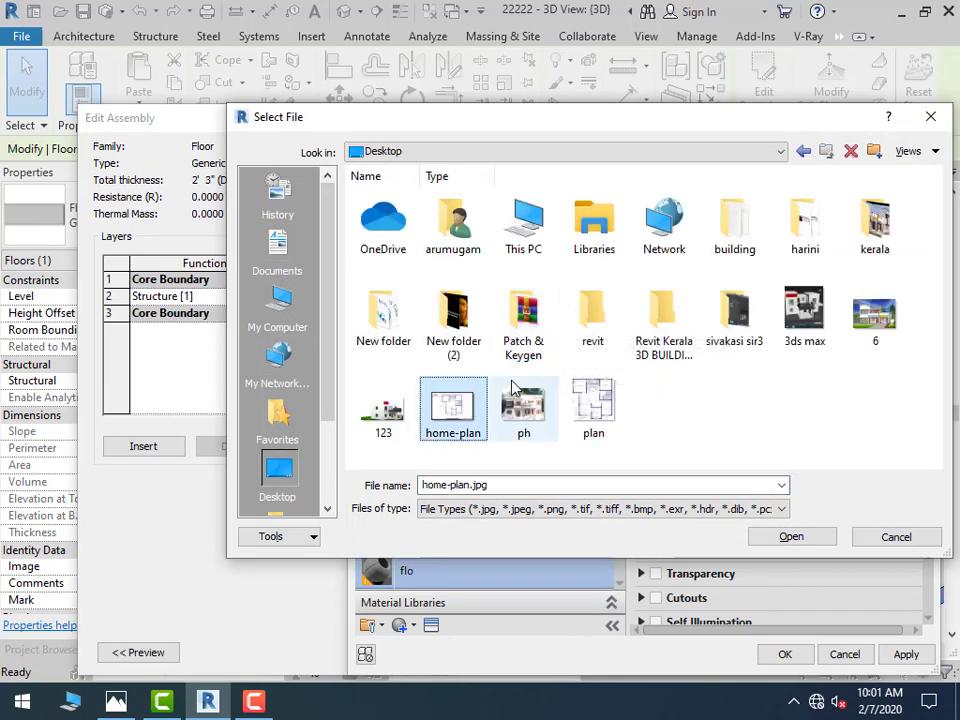
double_click(806, 248)
click(801, 249)
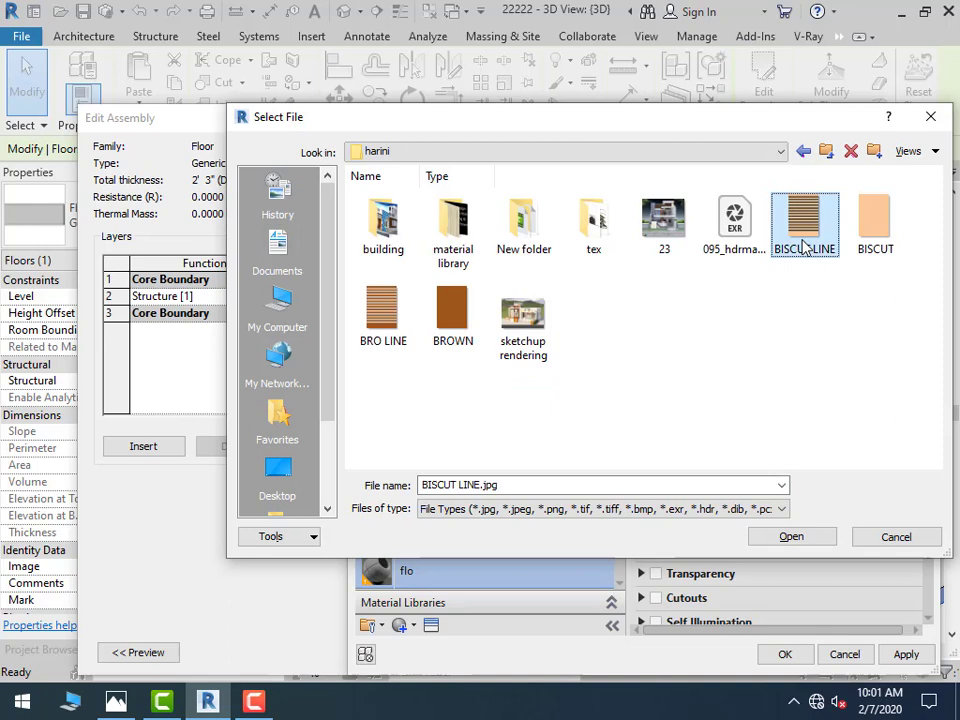
double_click(474, 241)
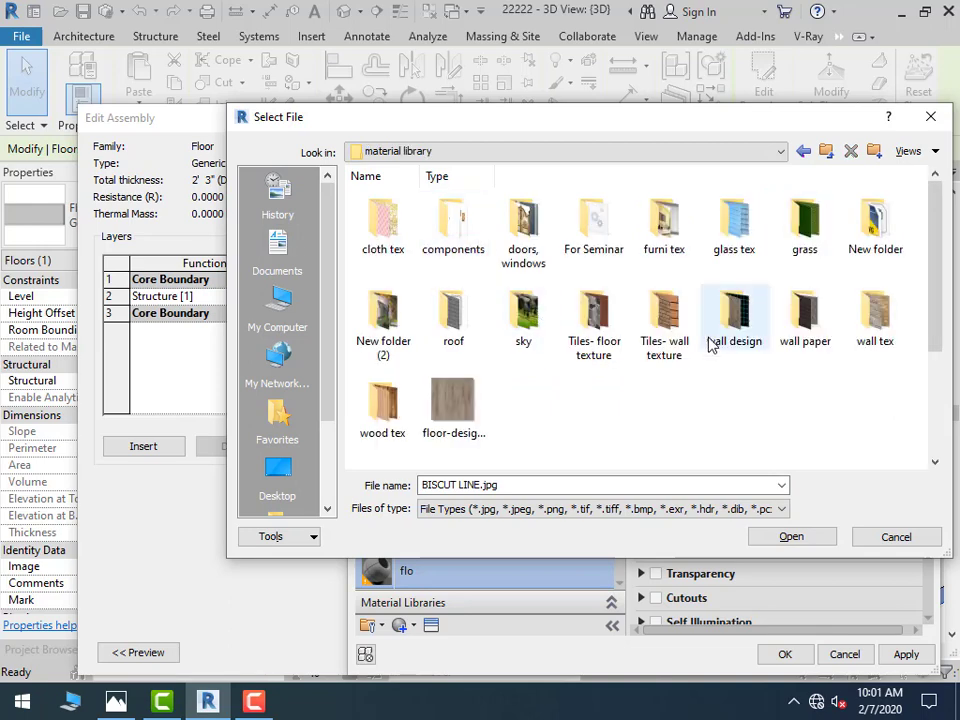
double_click(600, 345)
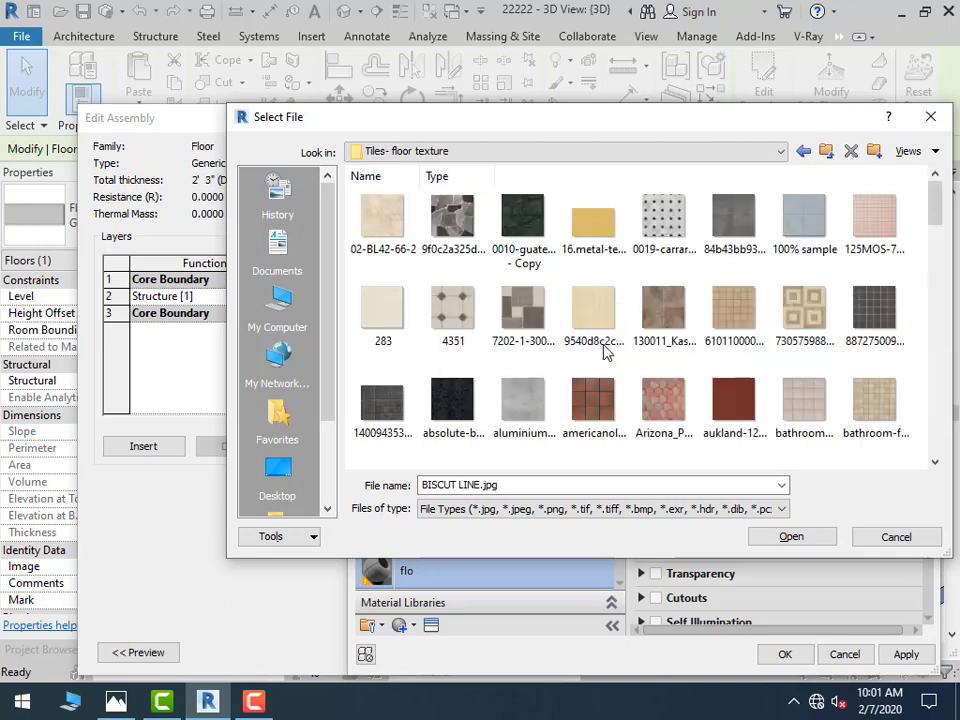
Load the marble square floor-tiles image as flo's texture and confirm the material
click(537, 347)
scroll(606, 328, down, 3)
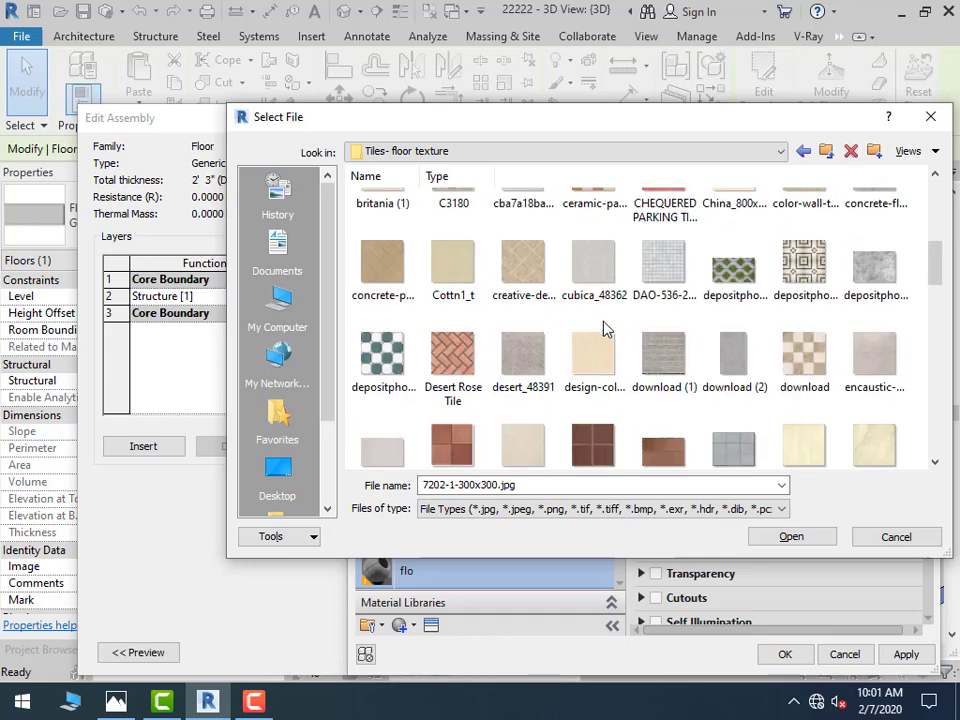
click(385, 370)
scroll(452, 398, down, 2)
scroll(454, 403, down, 3)
scroll(455, 408, up, 2)
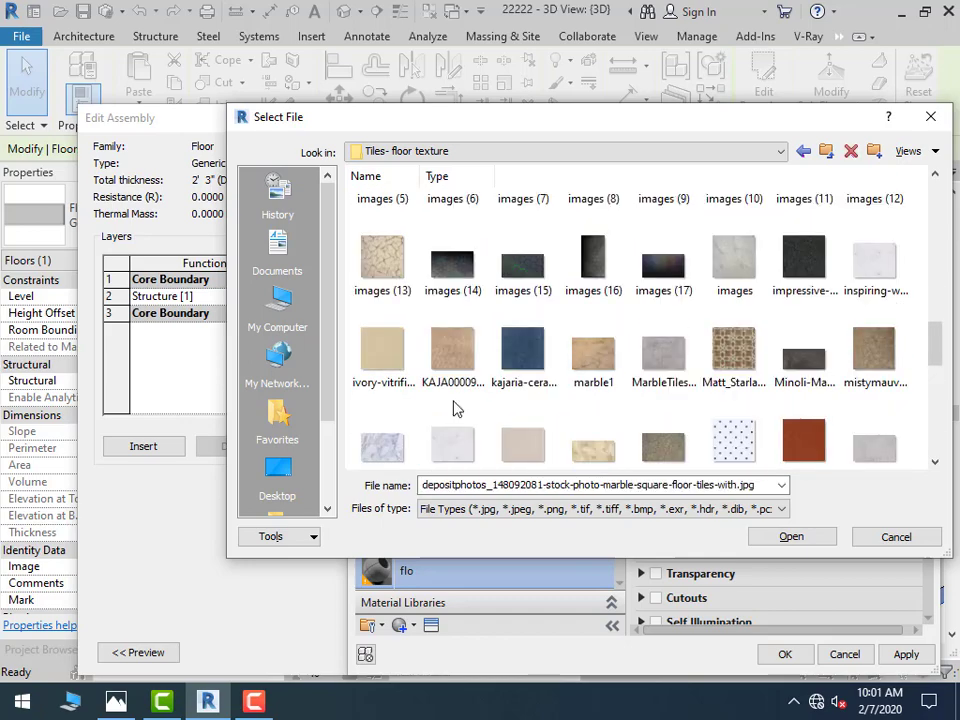
scroll(455, 408, down, 2)
click(791, 537)
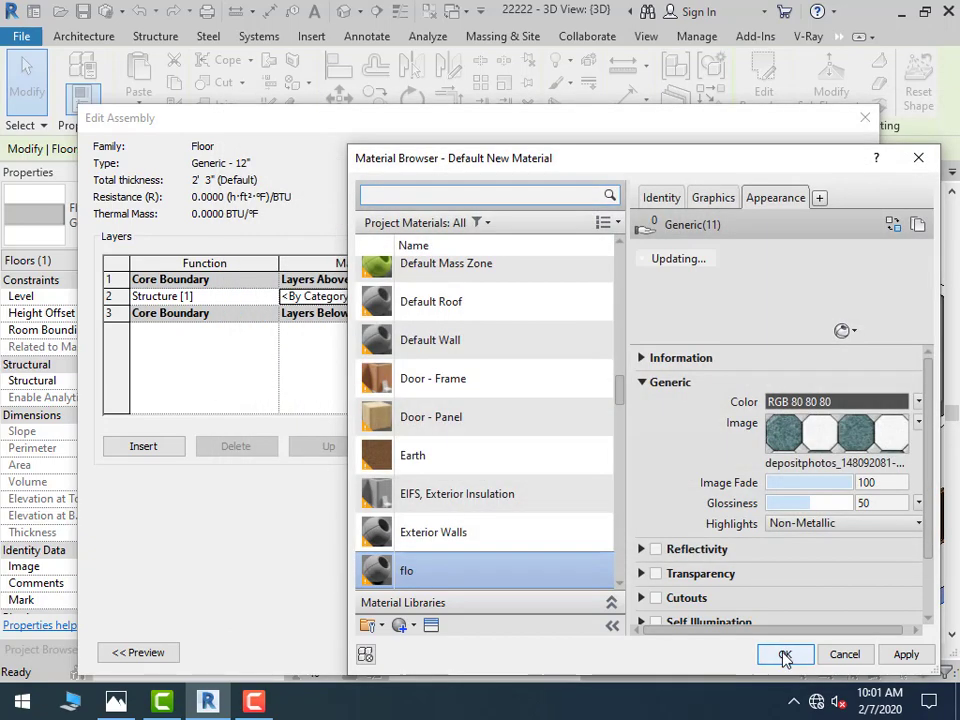
click(785, 655)
Close Edit Assembly and Type Properties so the slab shows the marble tile texture
click(624, 638)
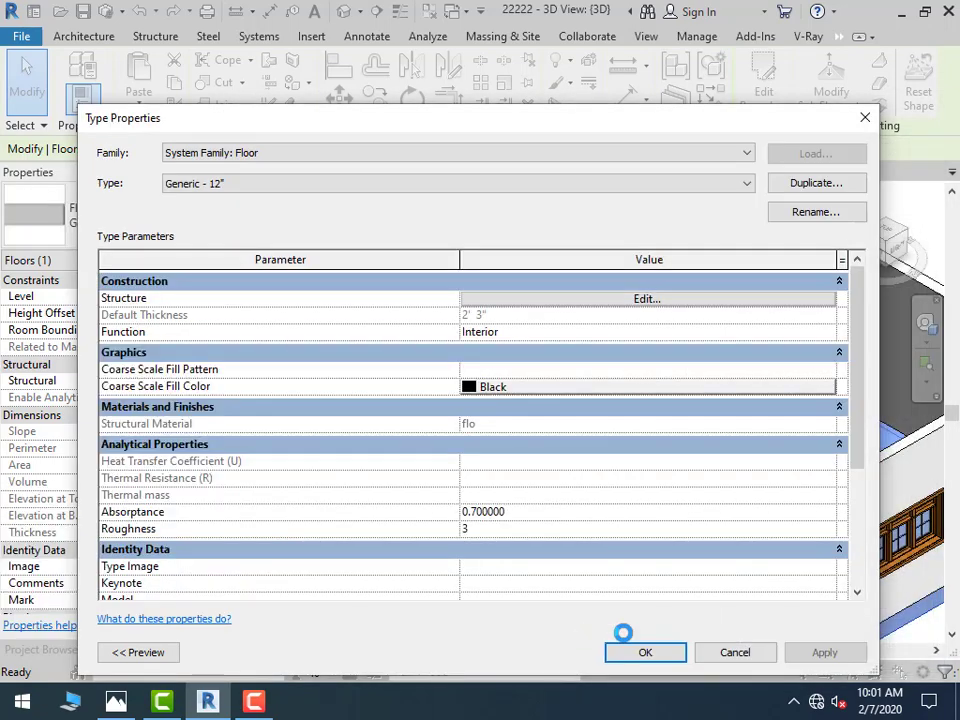
click(643, 655)
click(448, 601)
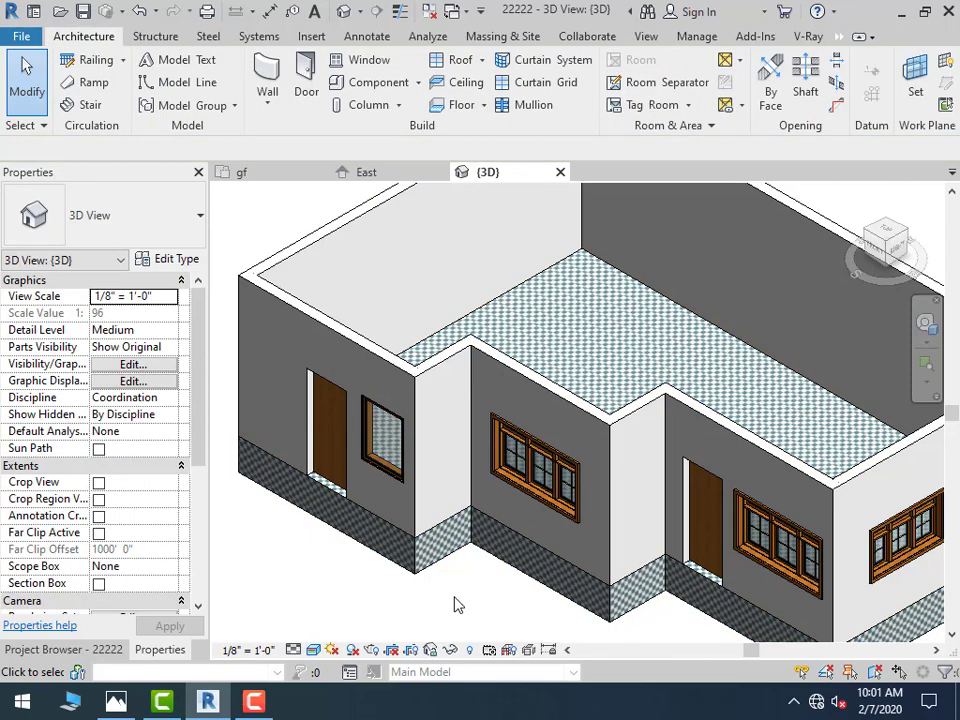
scroll(452, 602, up, 2)
scroll(452, 602, up, 2)
scroll(564, 544, up, 1)
scroll(564, 544, down, 3)
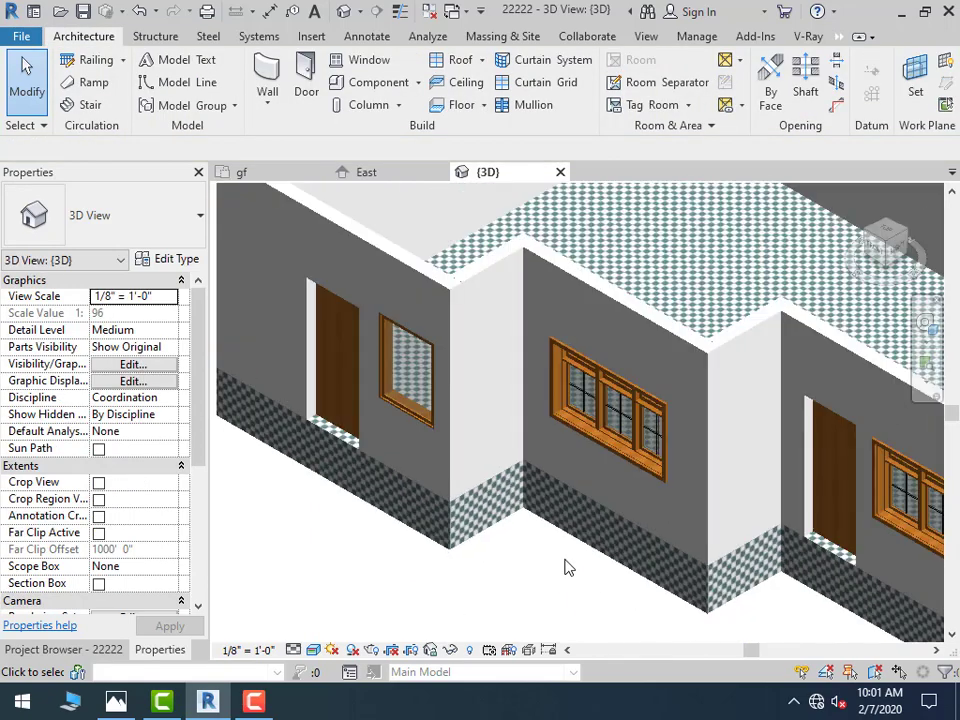
scroll(566, 566, down, 2)
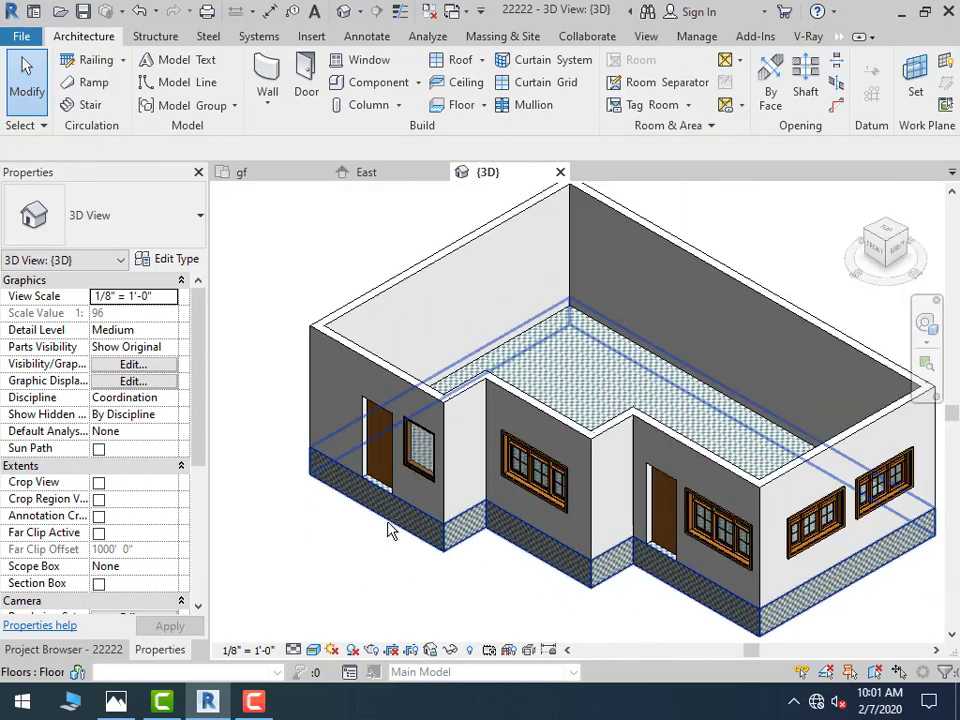
Orbit to a low front view, then view reference photo 1.jpg in Photos
mouse_move(388, 527)
shift+middle_down()
mouse_move(510, 422)
mouse_move(480, 422)
mouse_move(438, 455)
mouse_move(480, 489)
mouse_move(536, 510)
mouse_move(525, 482)
mouse_move(561, 603)
shift+middle_up()
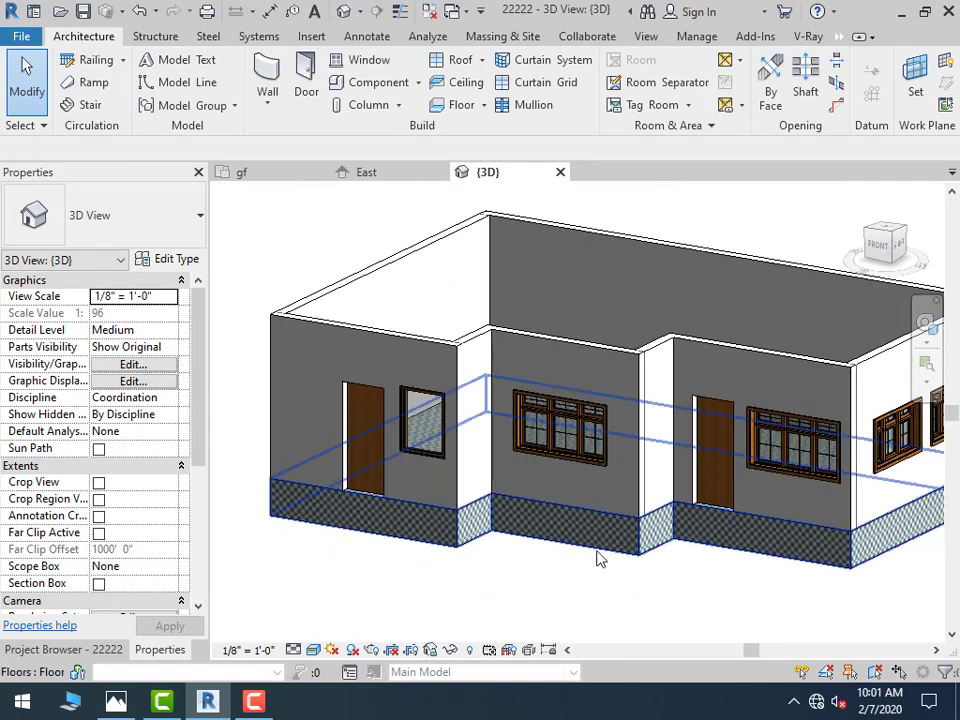
scroll(528, 587, down, 2)
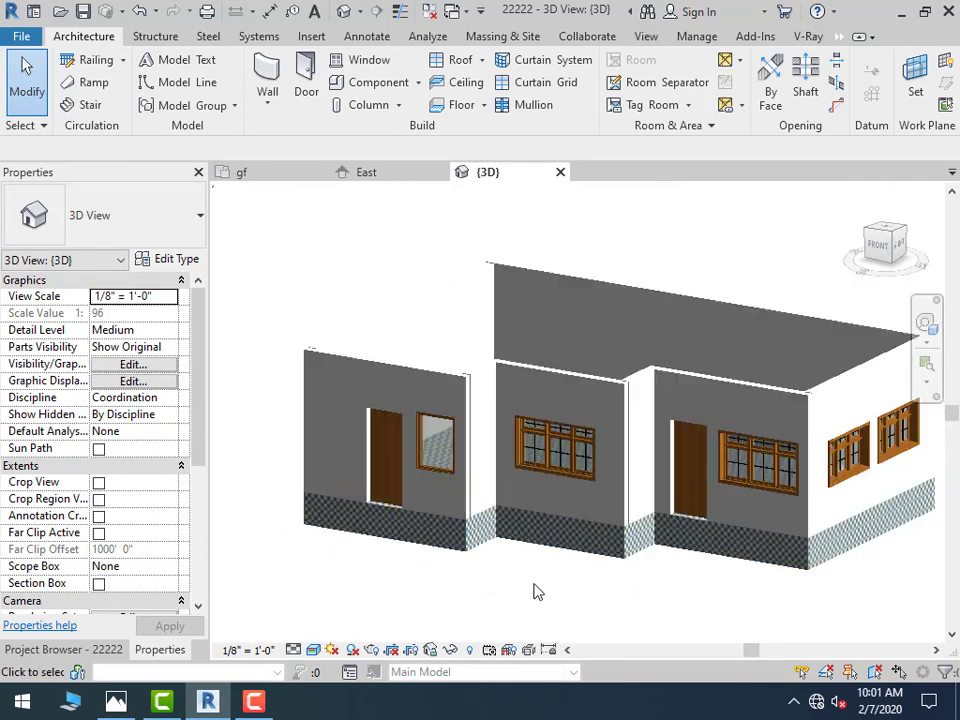
click(116, 703)
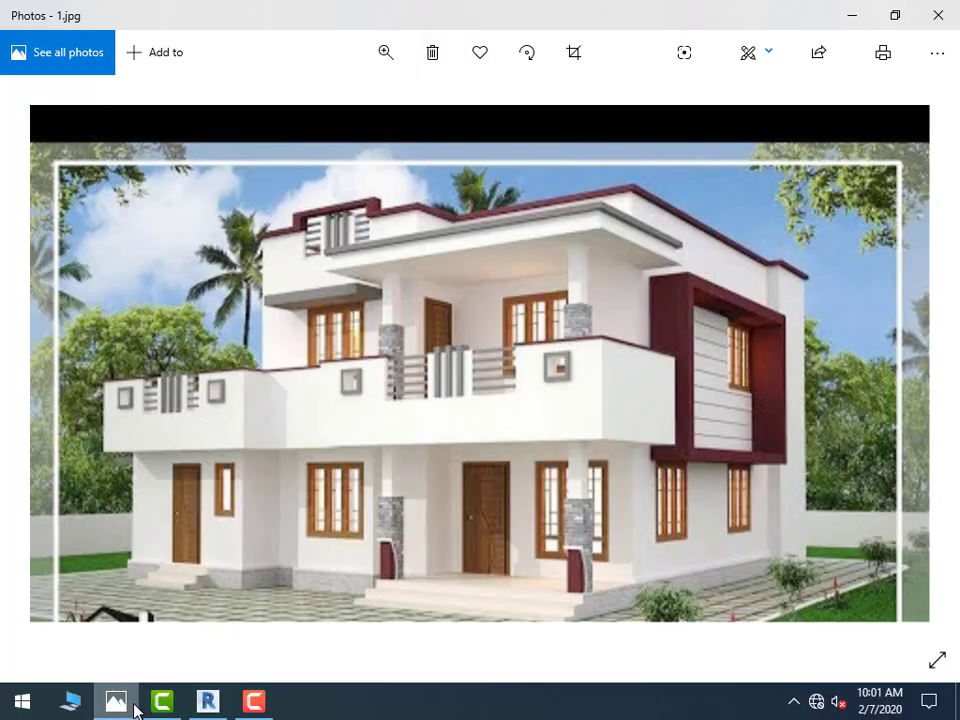
Copy the ground-floor slab, paste it aligned to level 1f, and select the new slab
click(134, 704)
click(544, 553)
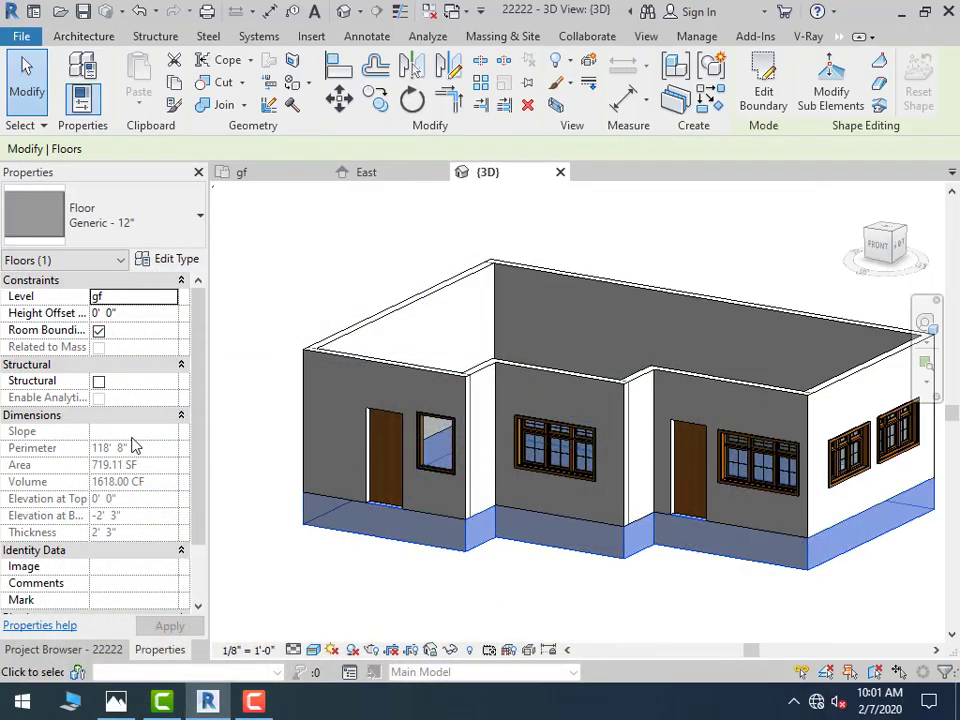
key(ctrl+c)
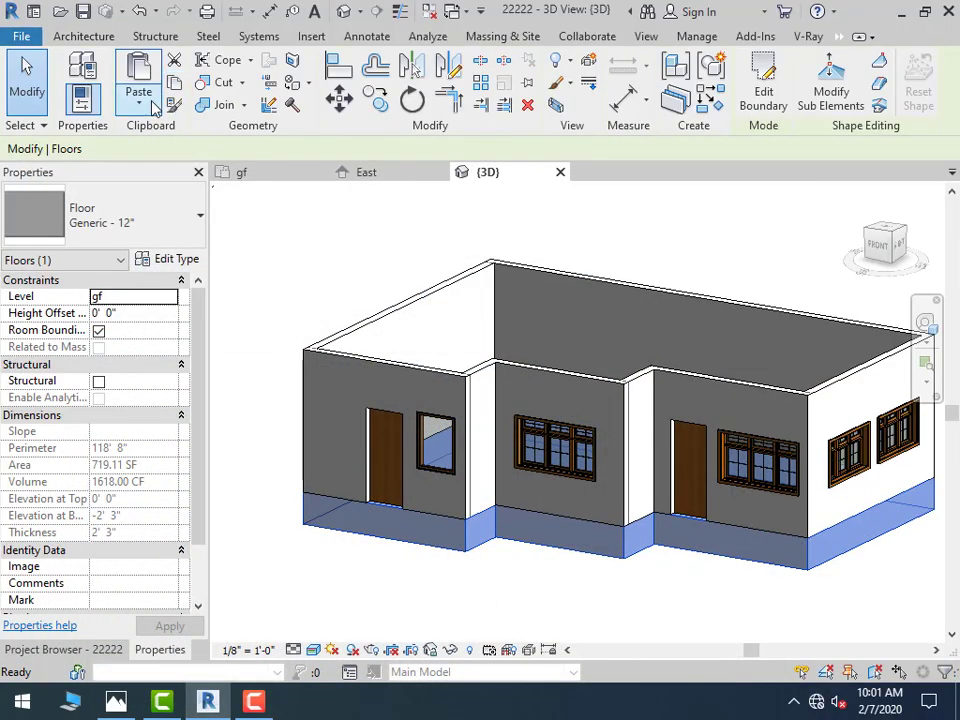
click(139, 104)
click(137, 173)
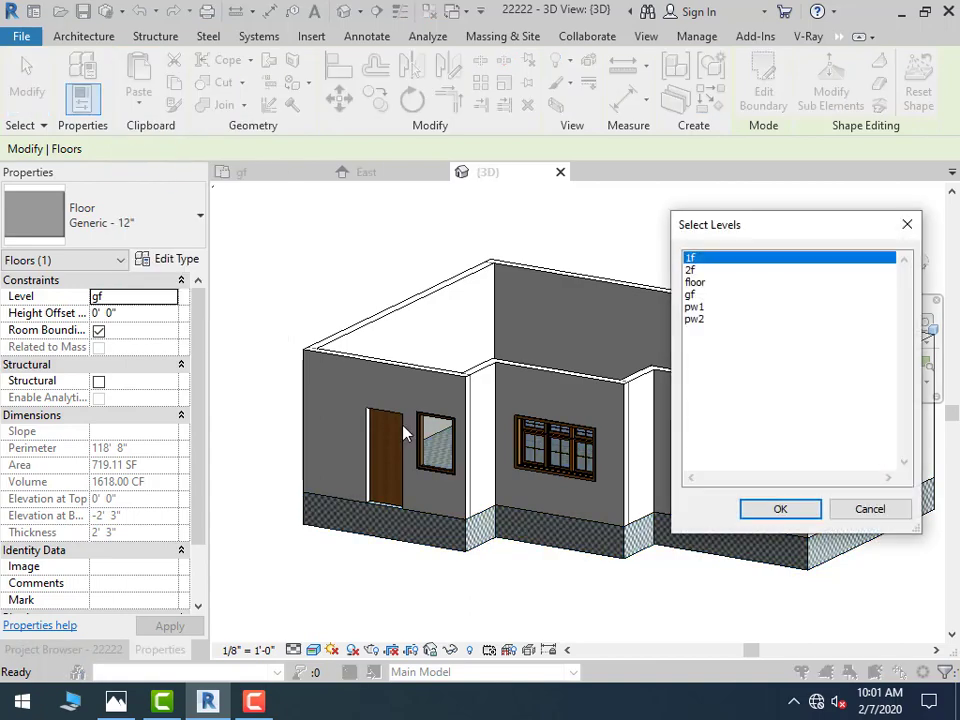
double_click(703, 260)
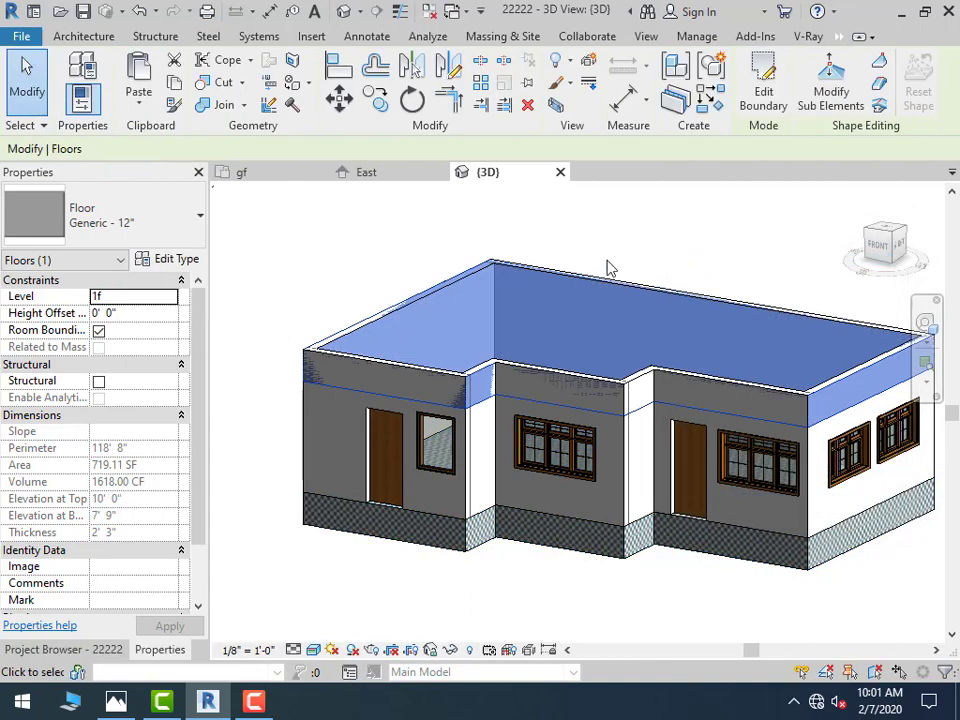
click(394, 247)
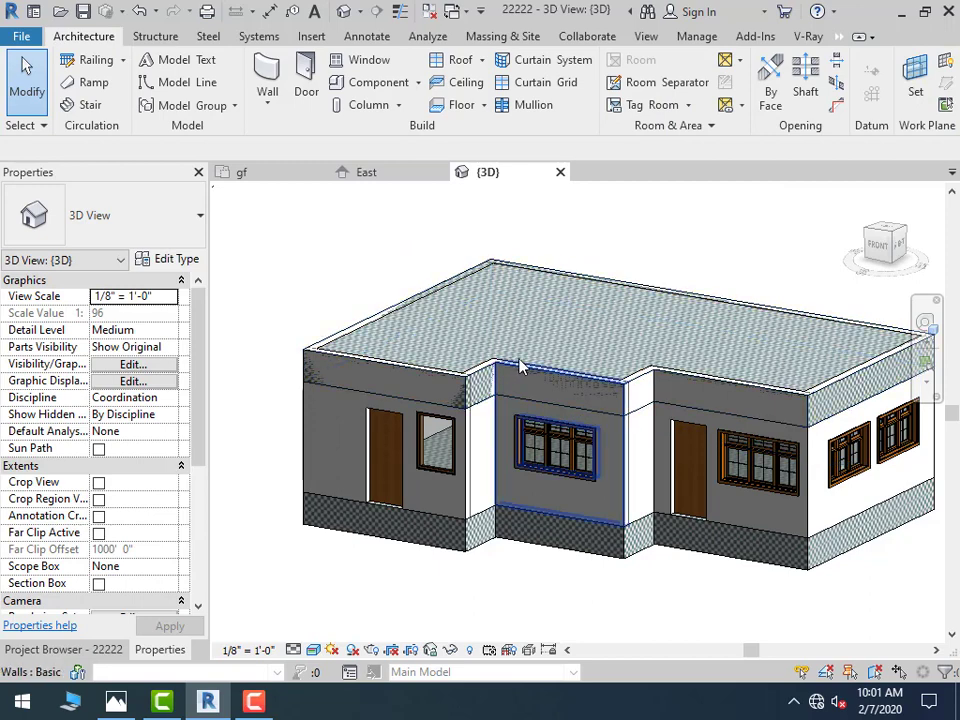
click(484, 405)
Duplicate the floor type as a new type named f2
click(176, 259)
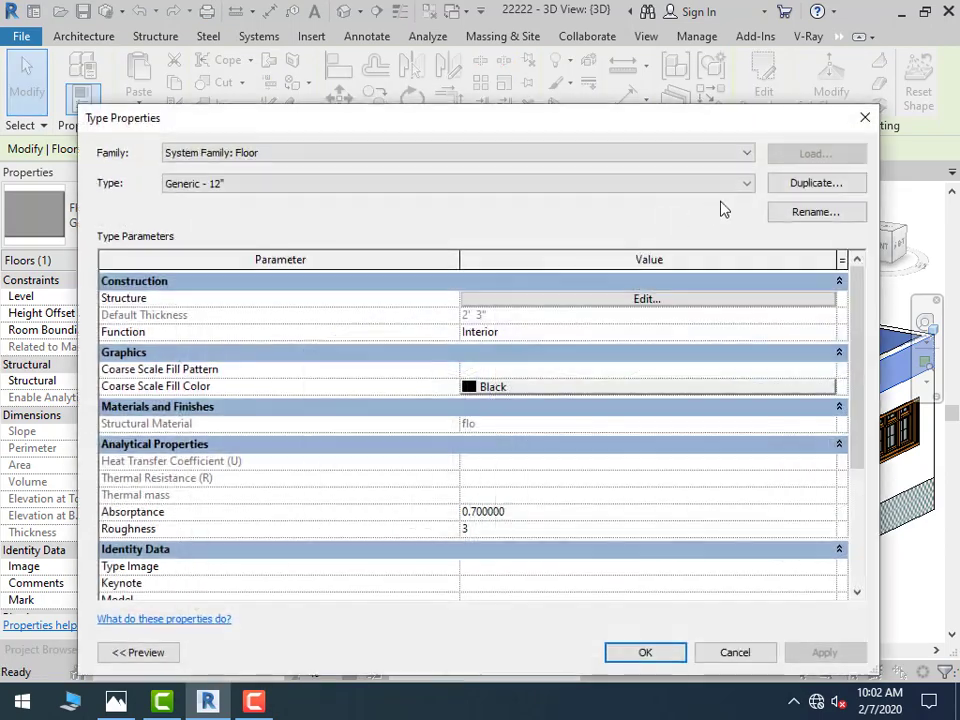
click(812, 185)
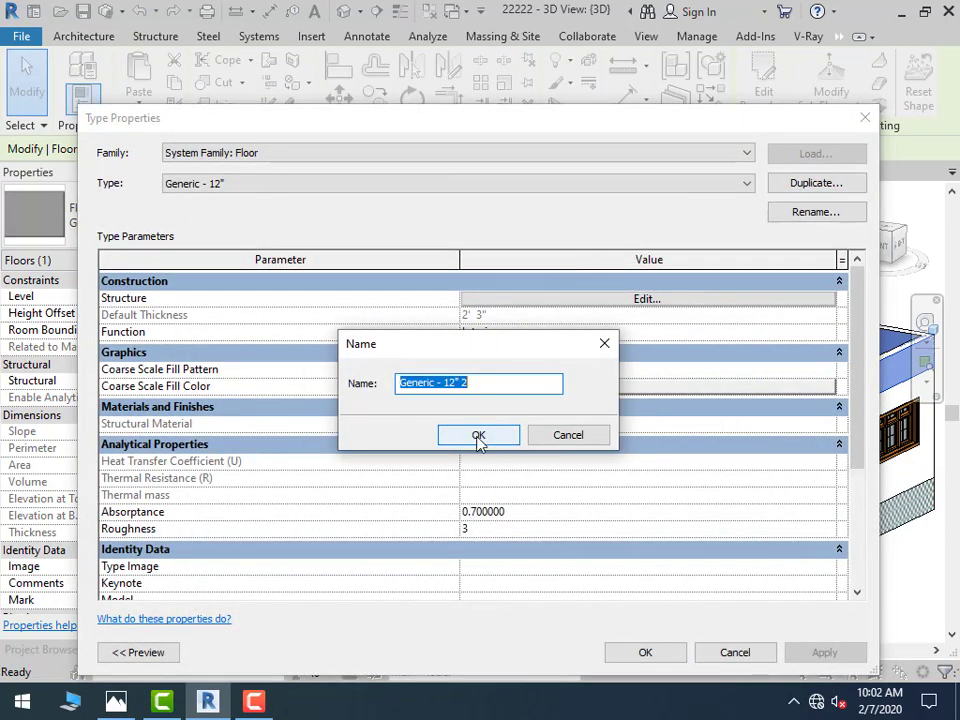
text(f2)
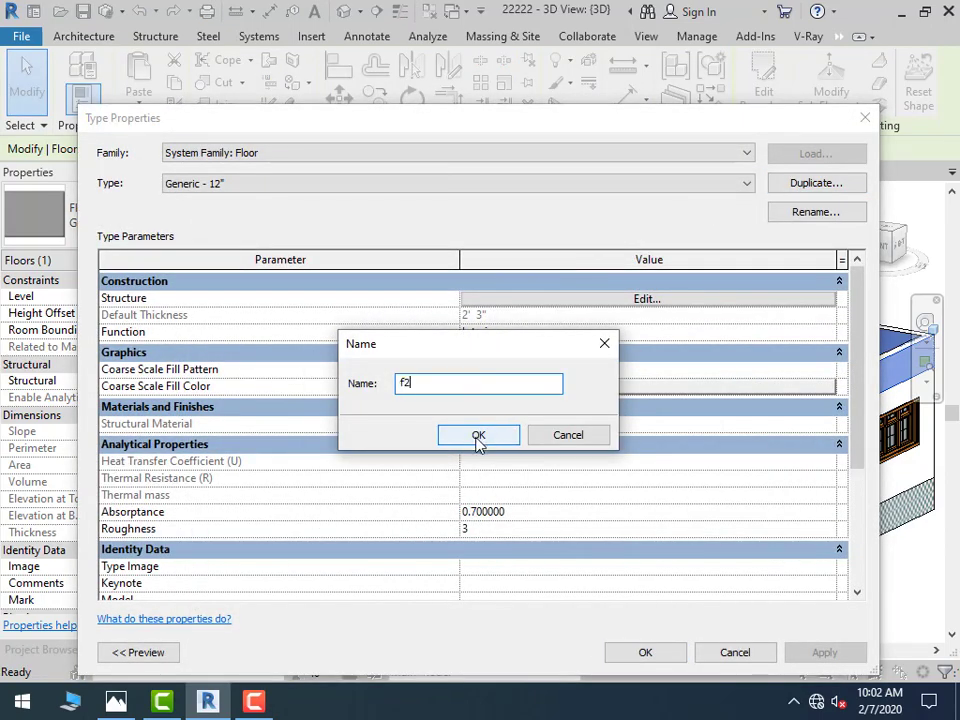
click(478, 437)
Set the f2 structure layer thickness to 6"
click(646, 299)
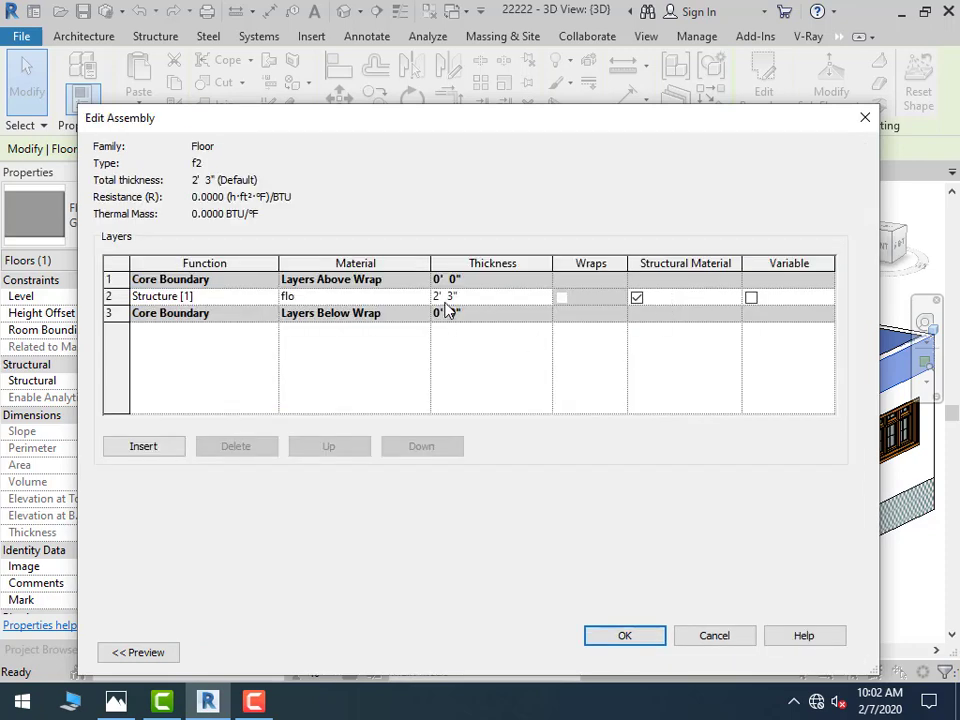
drag(465, 297, 347, 289)
text(6)
key(Tab)
click(481, 295)
double_click(478, 297)
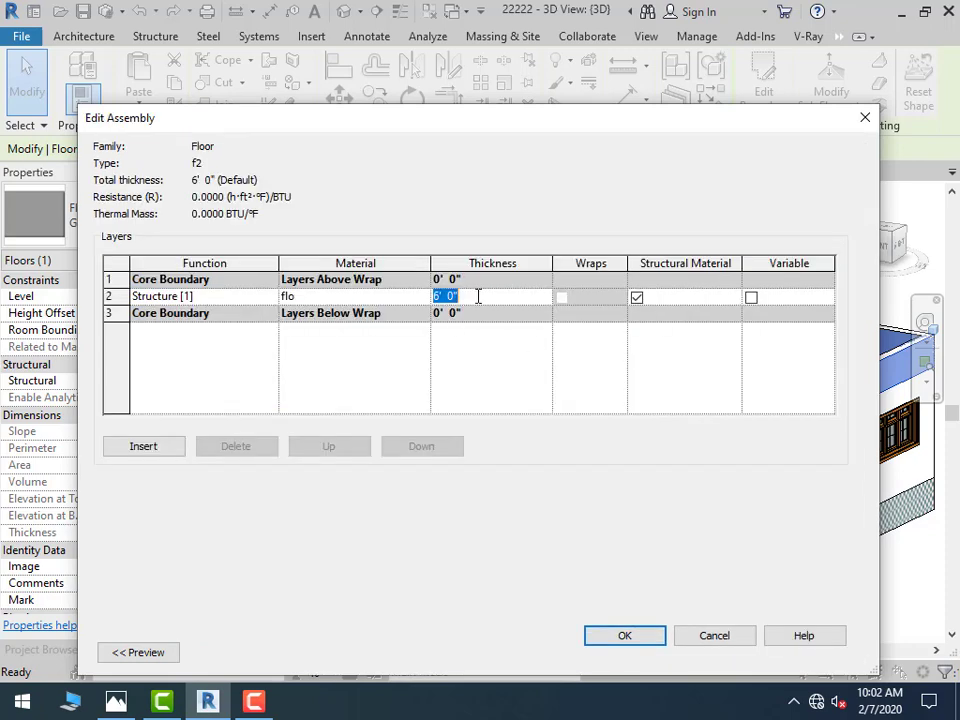
text(6)
key(Return)
Assign the white material to the f2 structure layer and accept
click(420, 296)
click(422, 296)
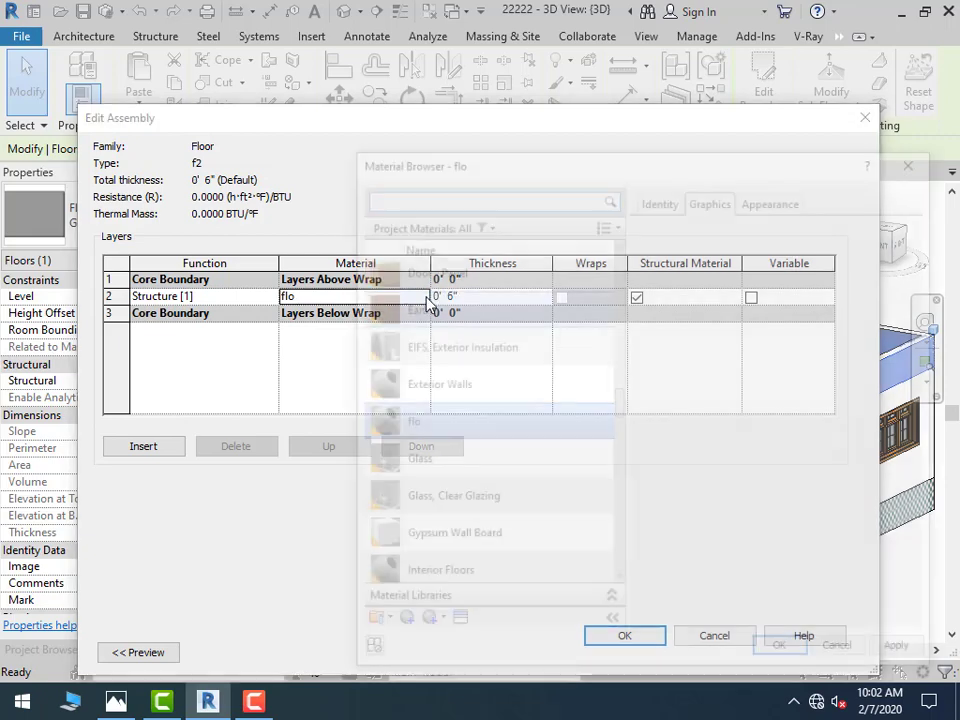
click(413, 626)
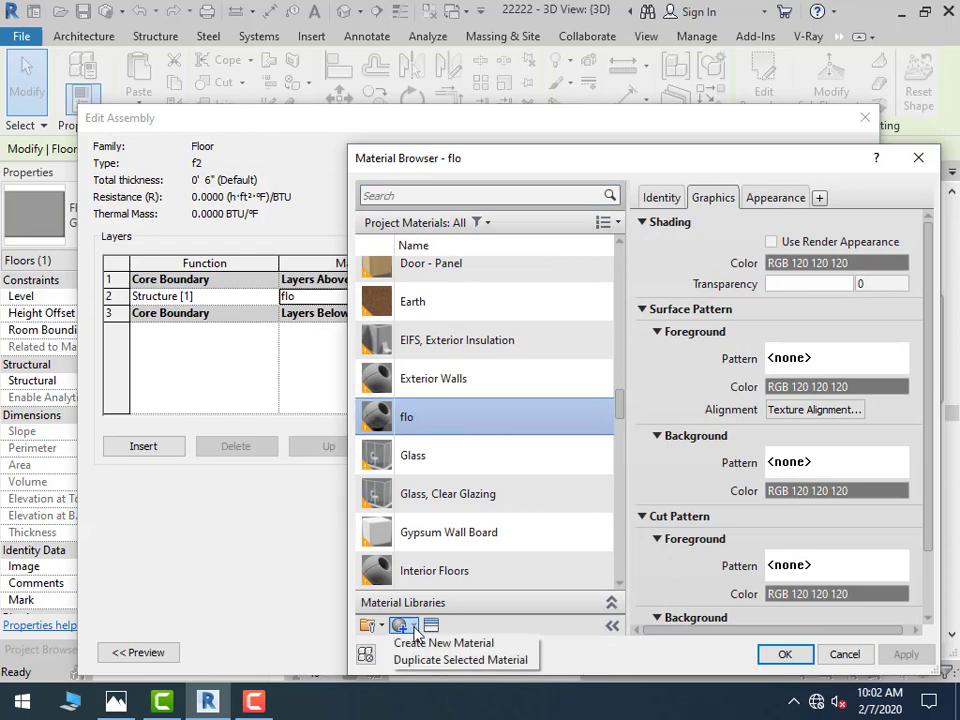
click(424, 196)
text(whi)
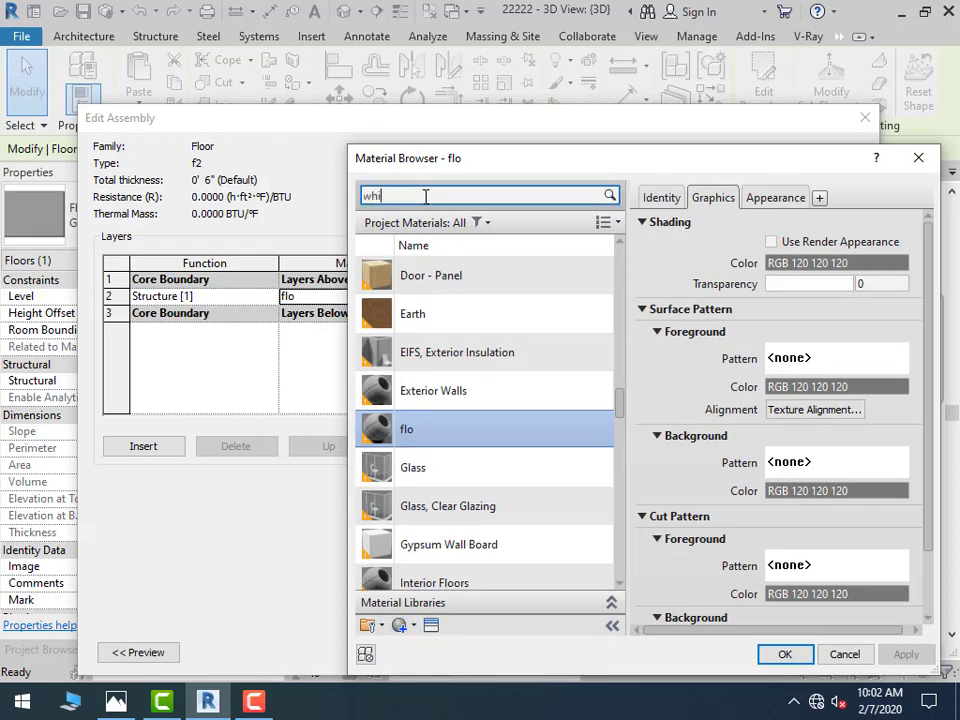
double_click(467, 491)
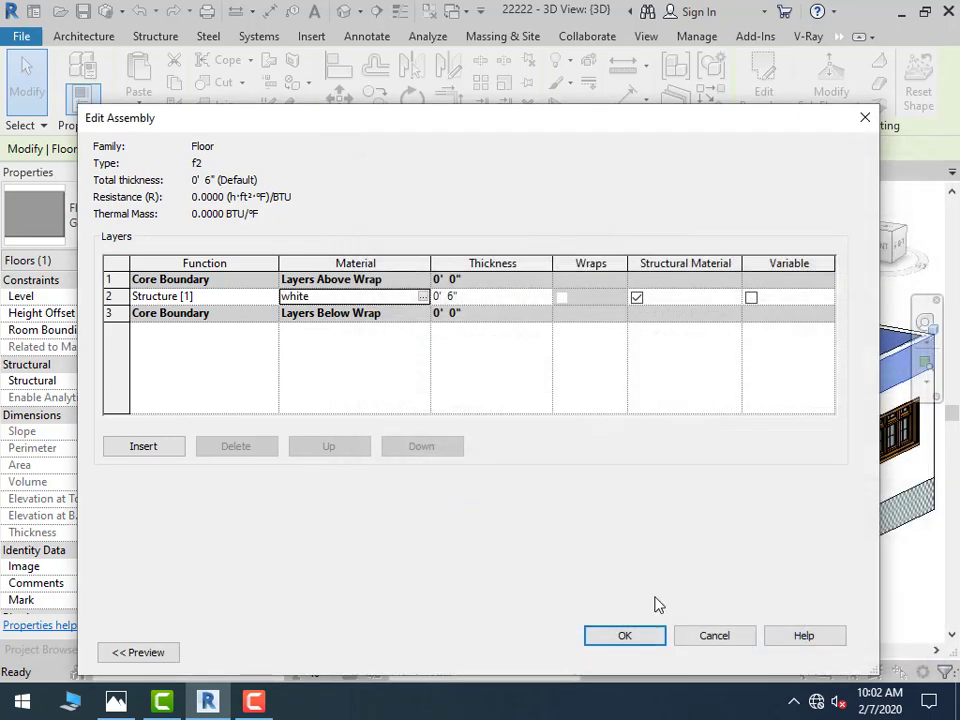
click(650, 640)
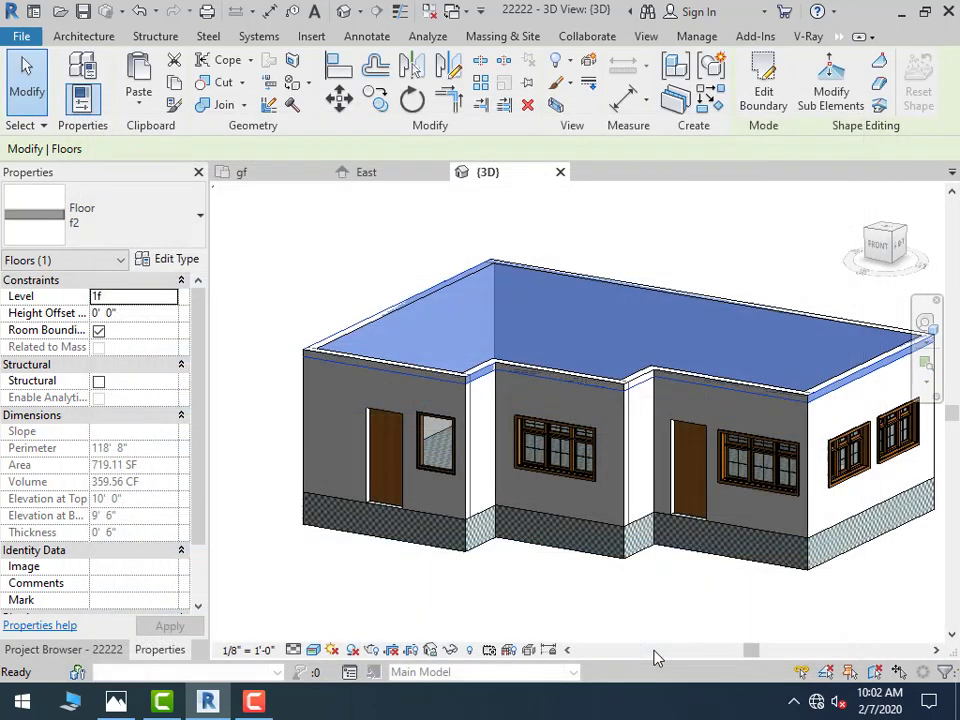
Close type settings, deselect the slab, and compare the model with reference photo 1.jpg
click(650, 653)
click(706, 244)
scroll(535, 248, up, 1)
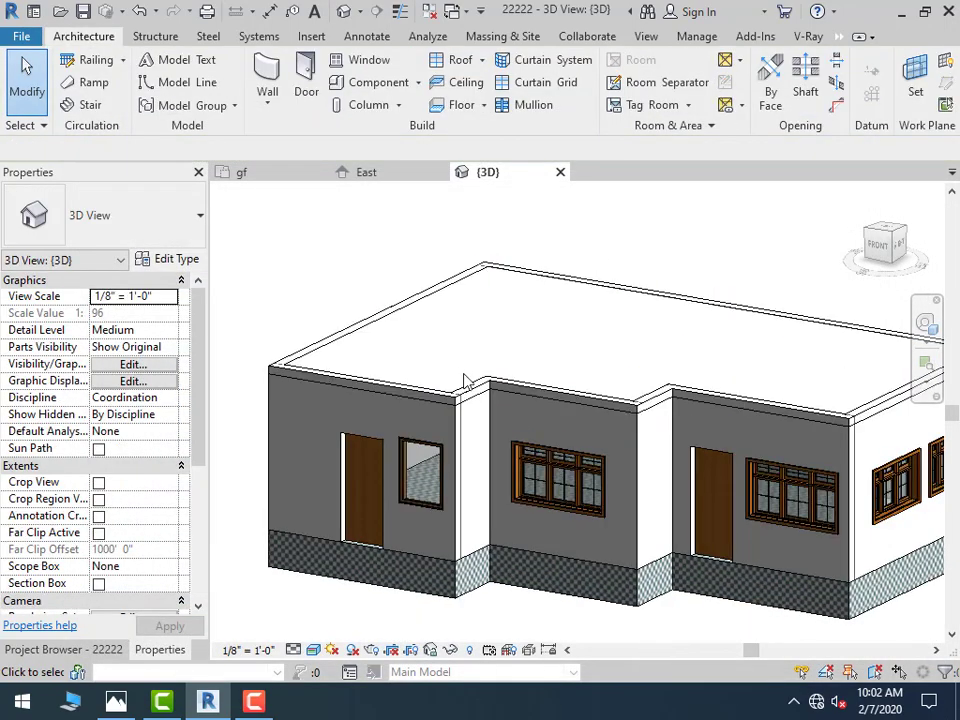
click(115, 701)
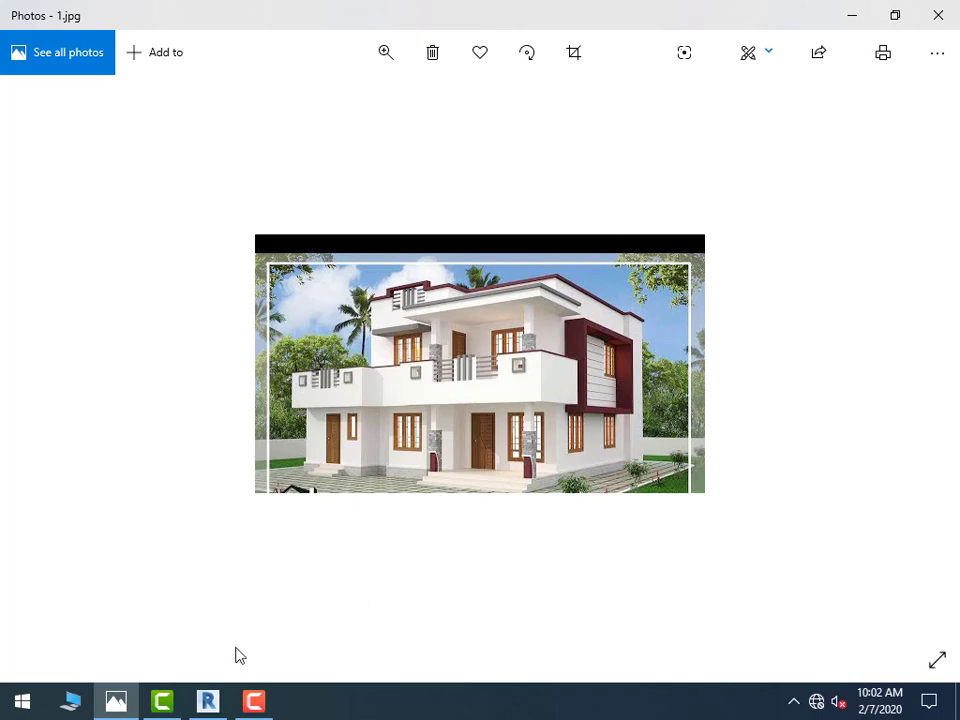
click(211, 703)
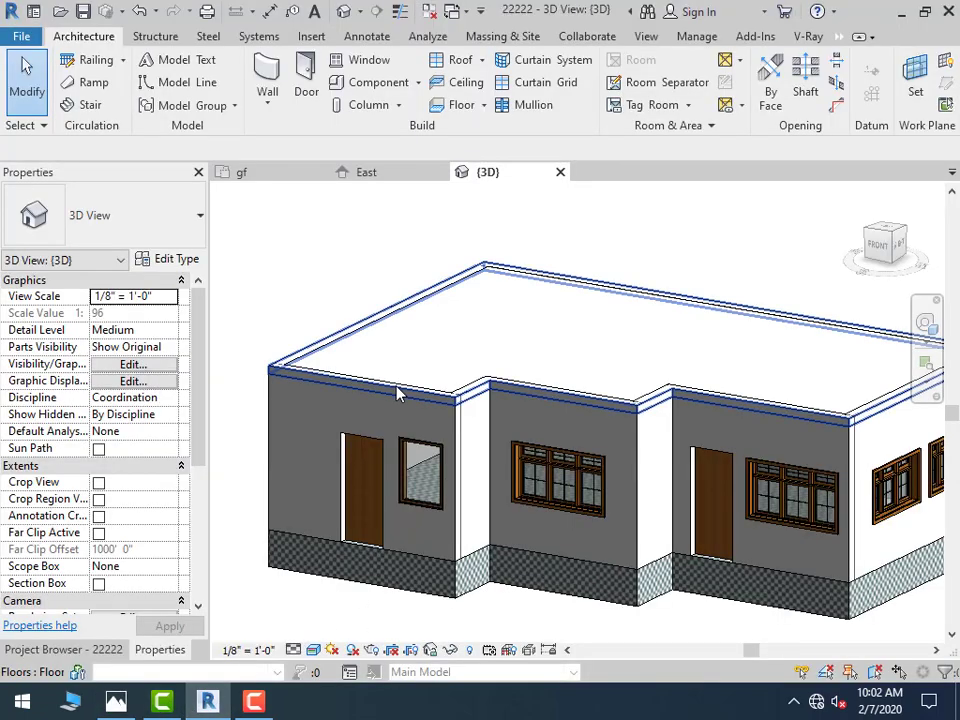
Open the 1f floor plan and enter the first-floor slab's boundary sketch
click(118, 652)
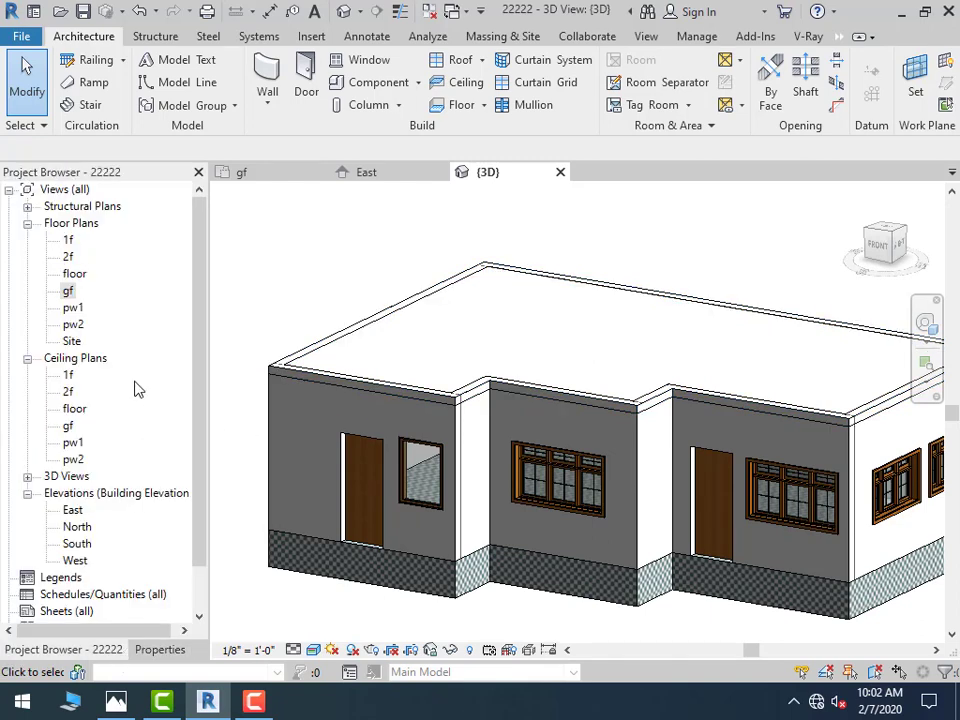
double_click(68, 240)
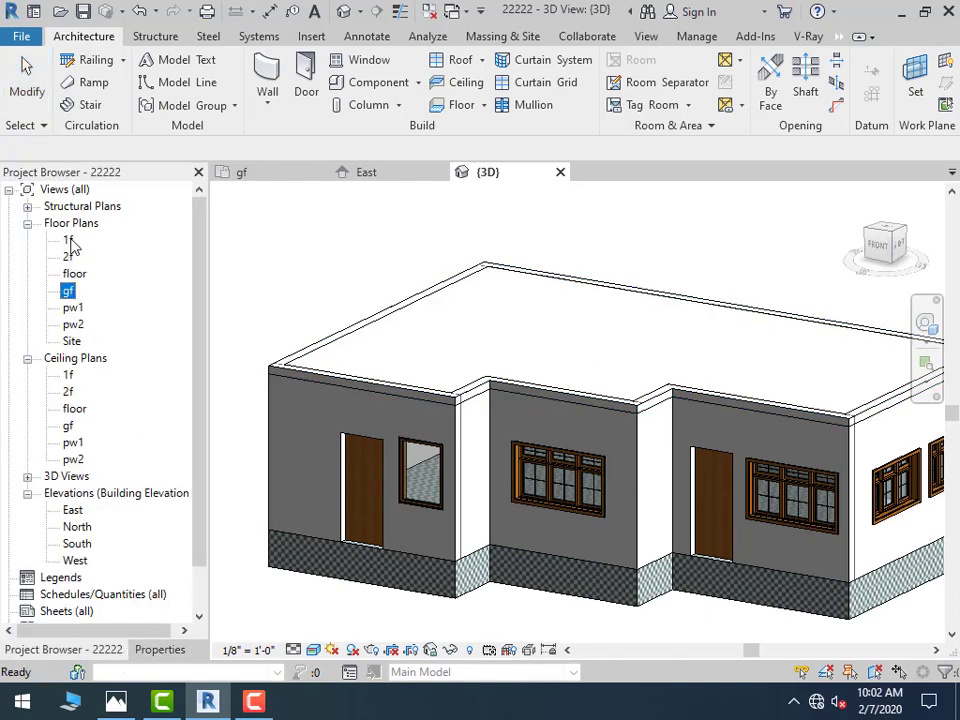
scroll(548, 440, up, 3)
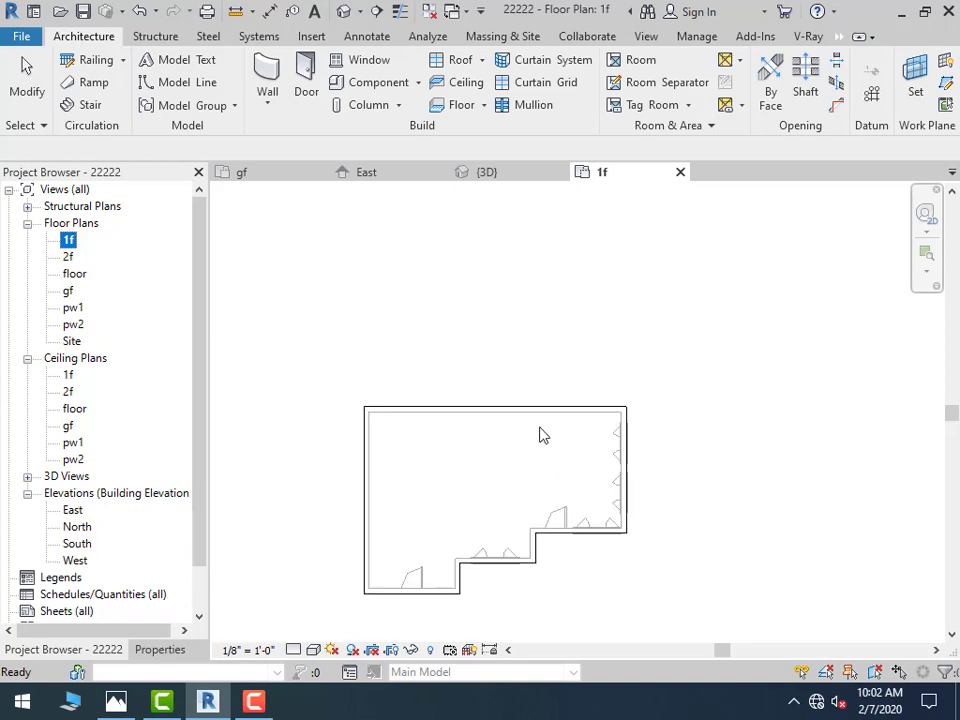
double_click(533, 412)
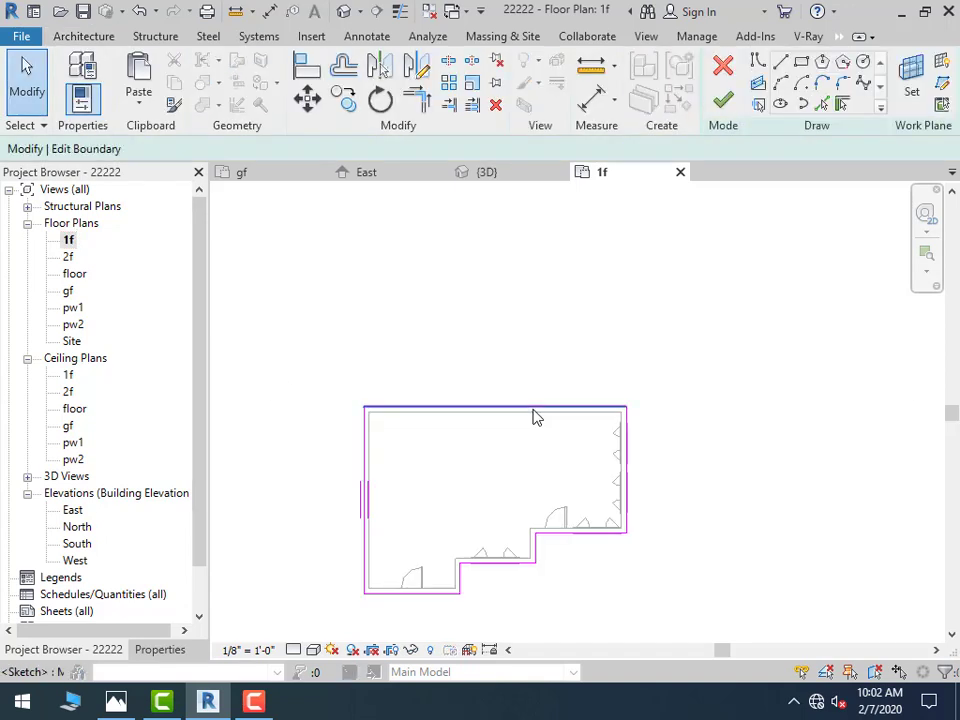
scroll(553, 582, up, 2)
scroll(553, 582, up, 2)
middle_drag(536, 579, 771, 457)
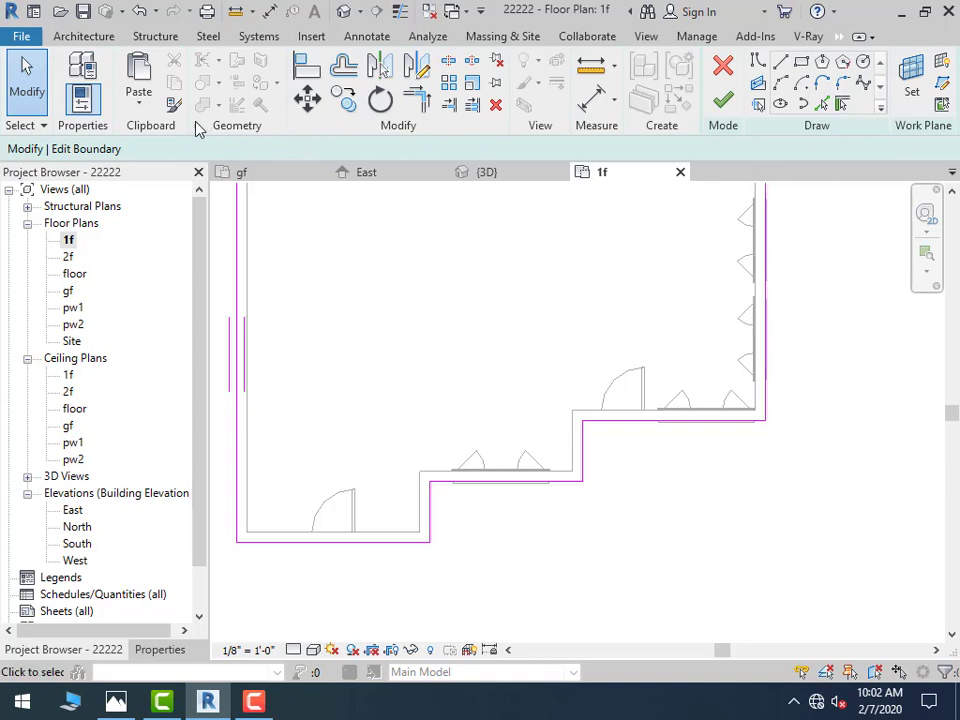
Delete the four stepped lower boundary lines from the sketch
click(699, 428)
middle_drag(681, 444, 569, 481)
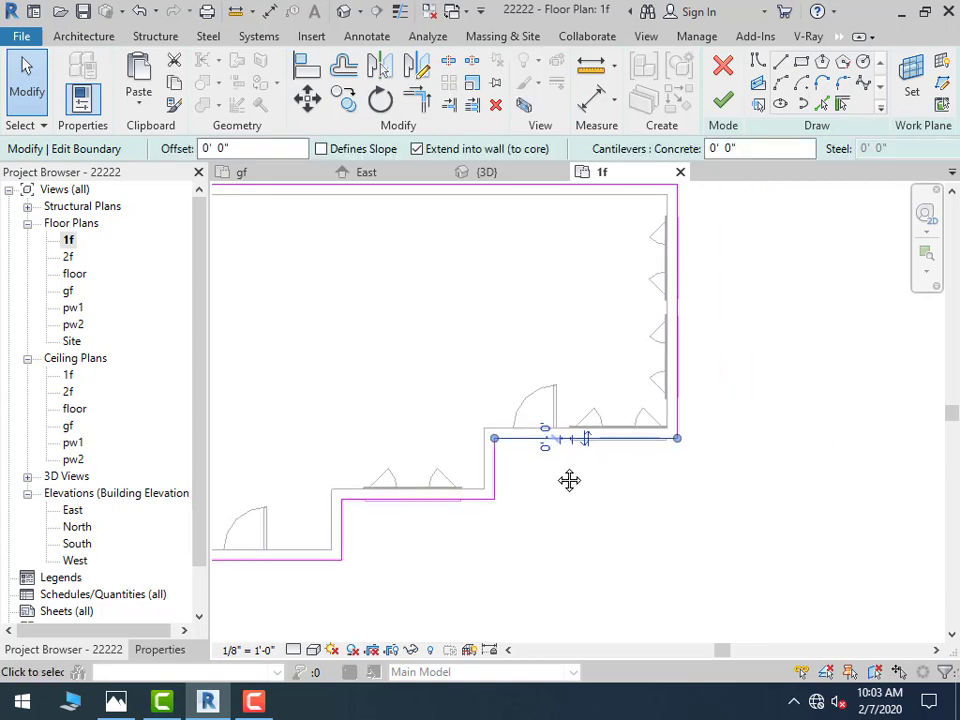
key(Delete)
click(494, 475)
key(Delete)
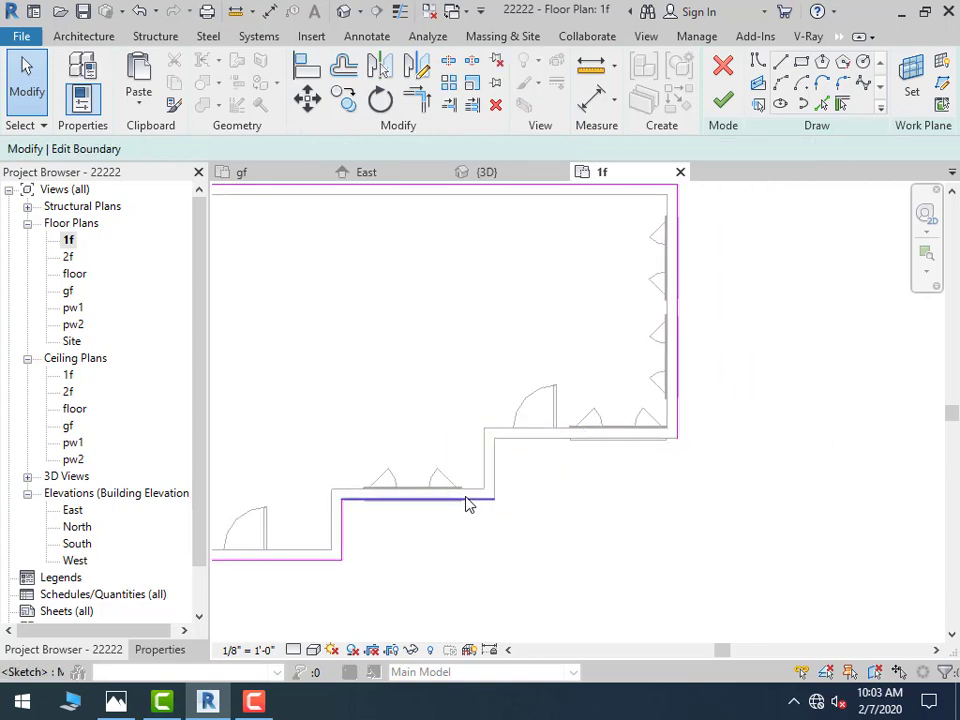
click(467, 501)
key(Delete)
click(342, 535)
key(Delete)
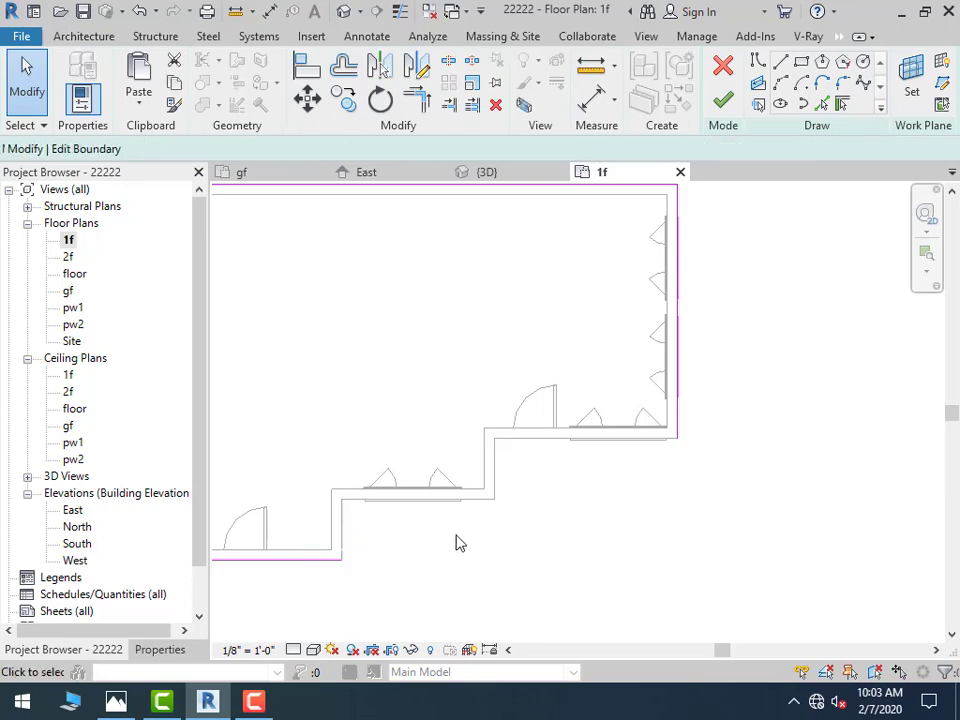
Recheck the reference photo and inspect the remaining bottom boundary line
middle_drag(563, 527, 626, 472)
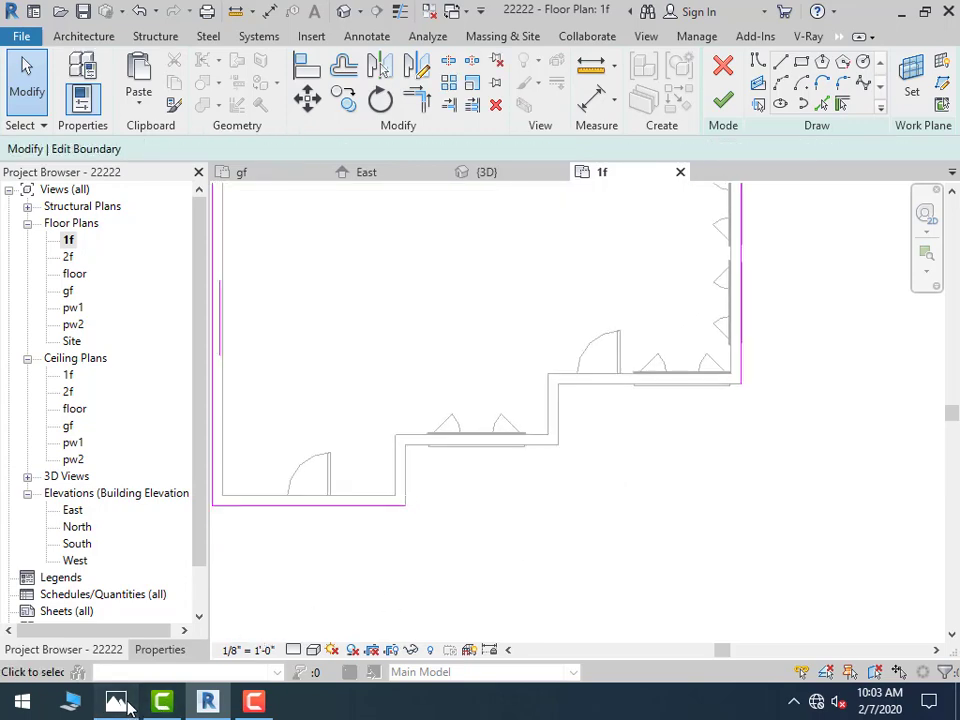
click(116, 703)
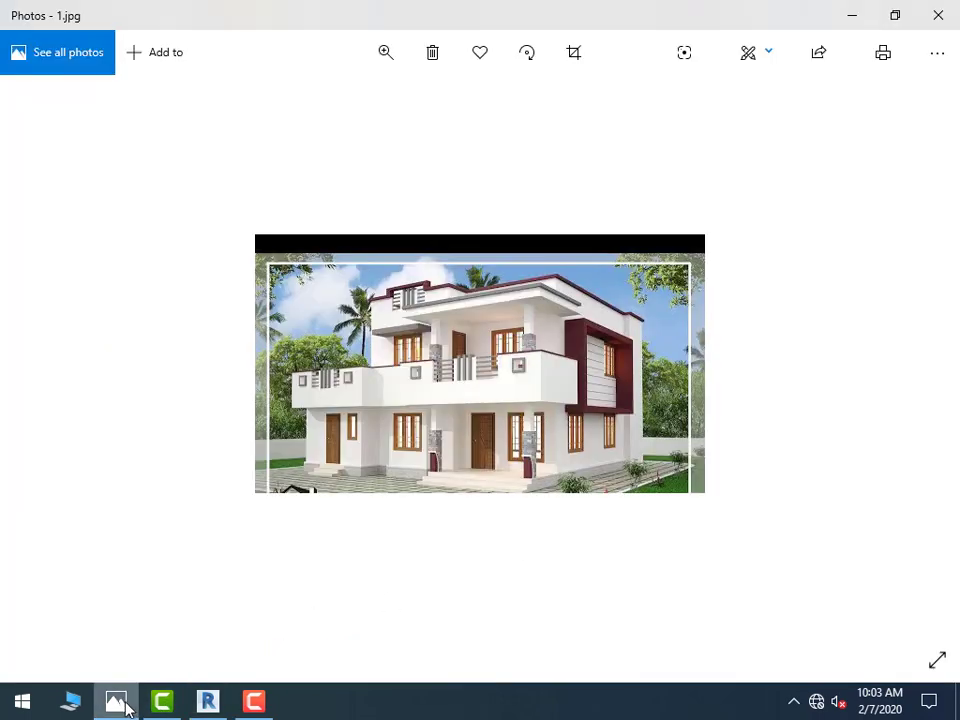
click(124, 706)
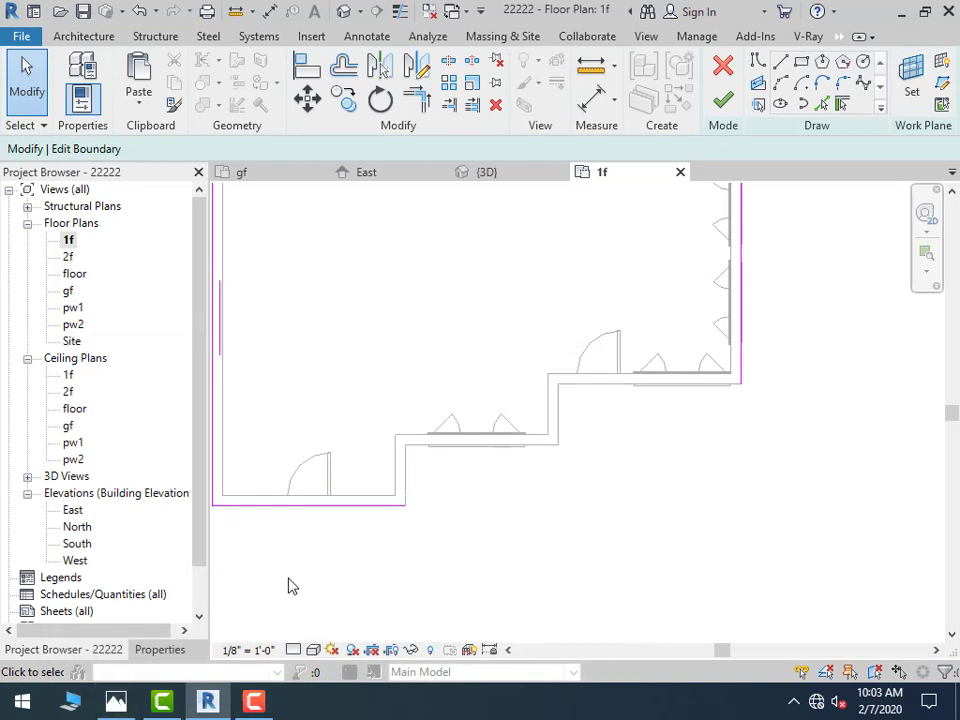
middle_drag(289, 583, 396, 475)
click(396, 450)
key(Escape)
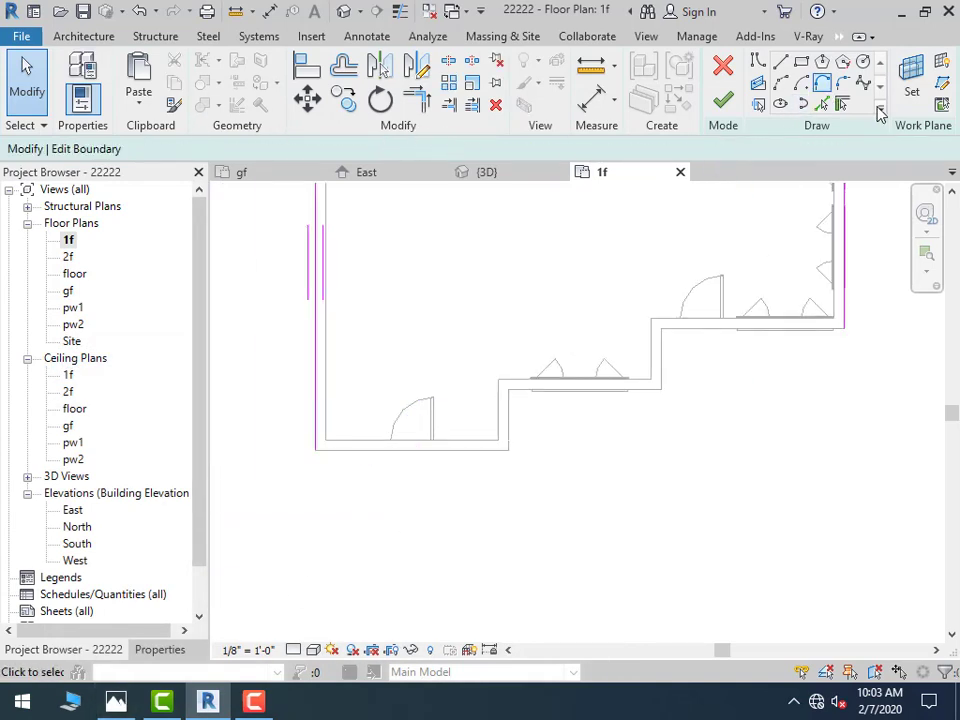
Add boundary lines from the bottom and stepped walls with a 4' 0" offset
click(842, 104)
click(116, 150)
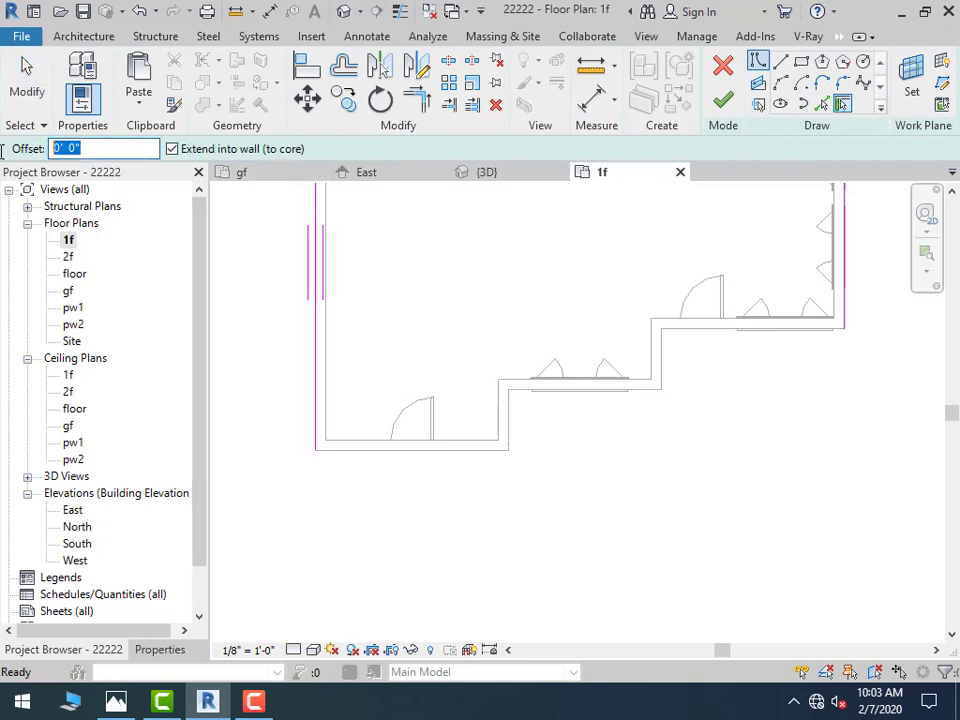
text(4)
key(Return)
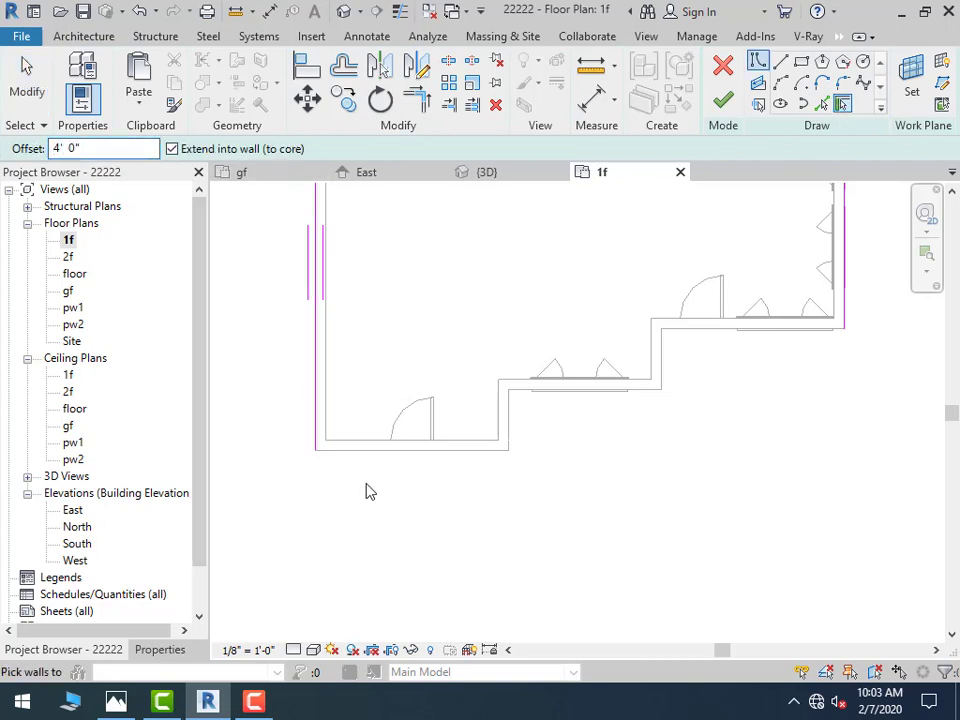
click(400, 450)
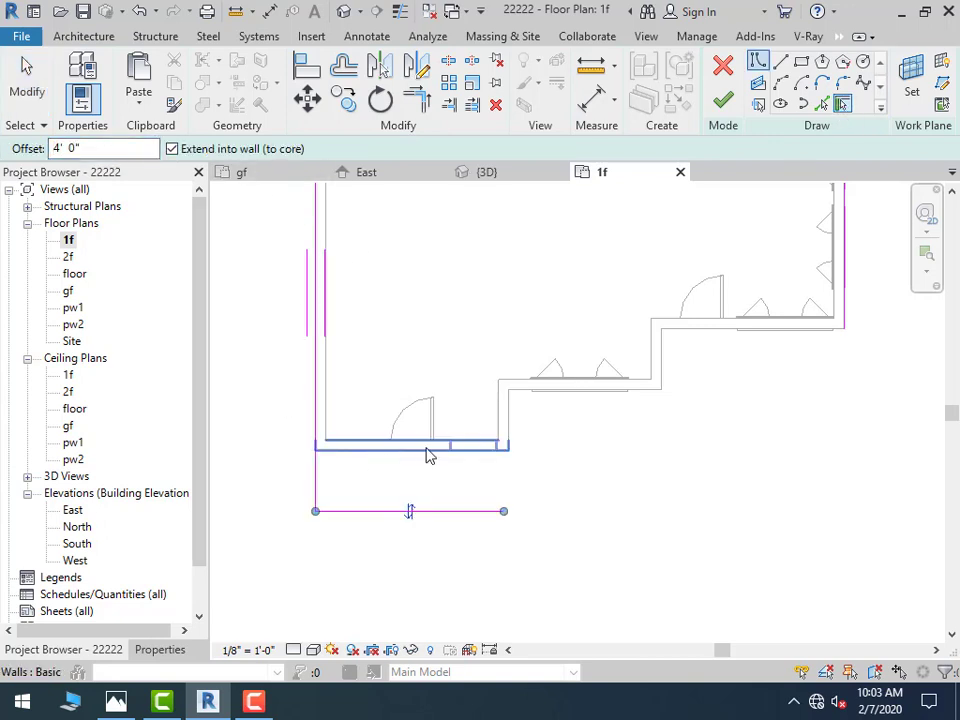
click(510, 420)
click(630, 395)
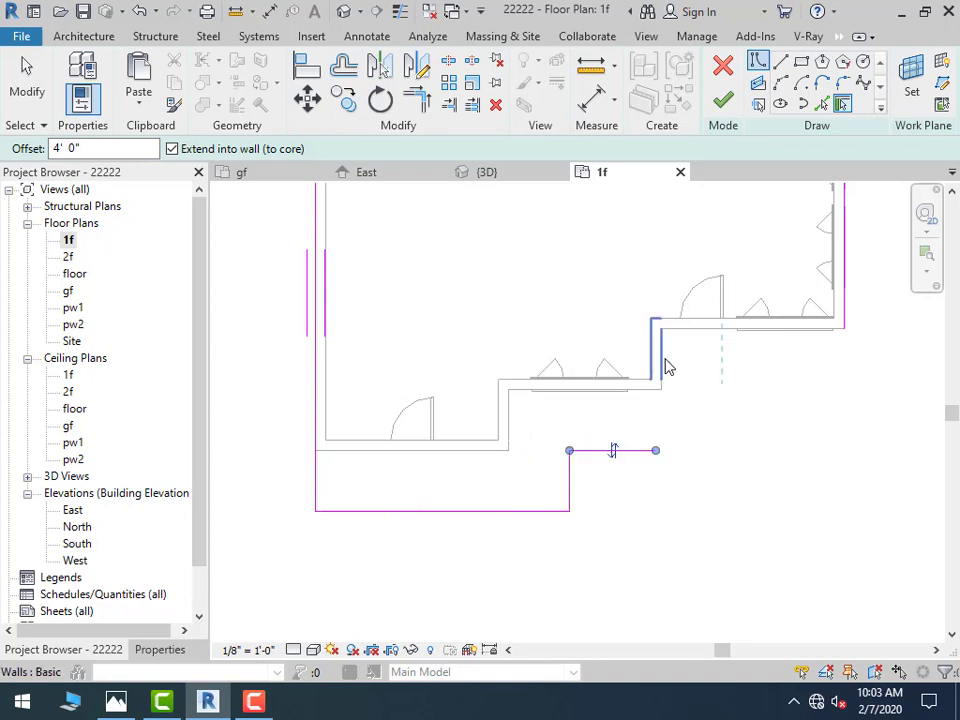
click(668, 368)
click(790, 336)
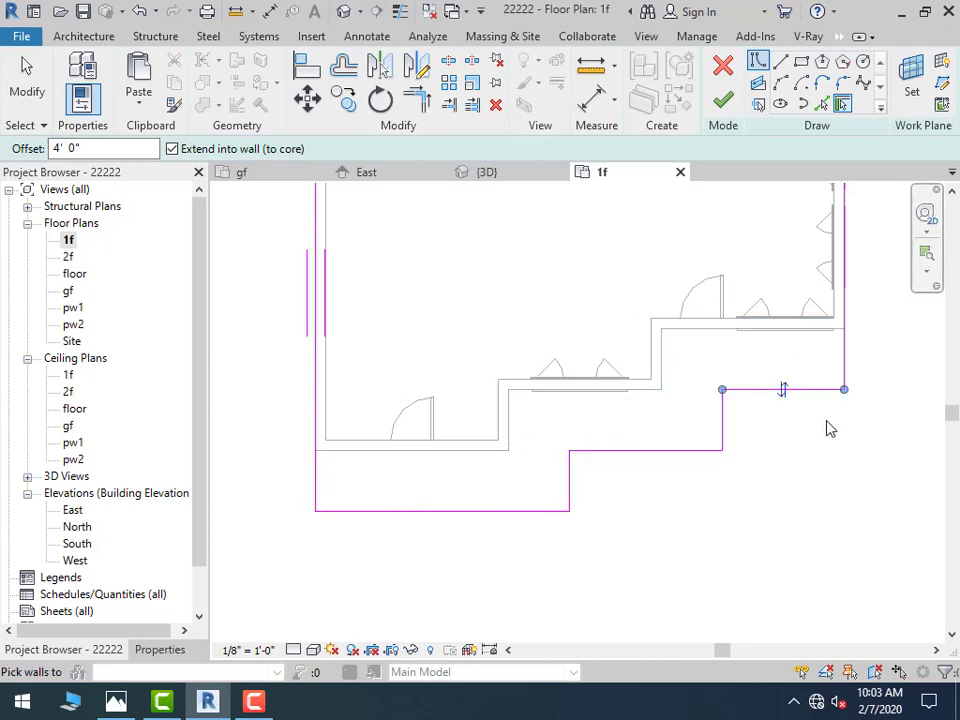
Split the boundary and delete the short right-hand segment
middle_drag(827, 443, 715, 535)
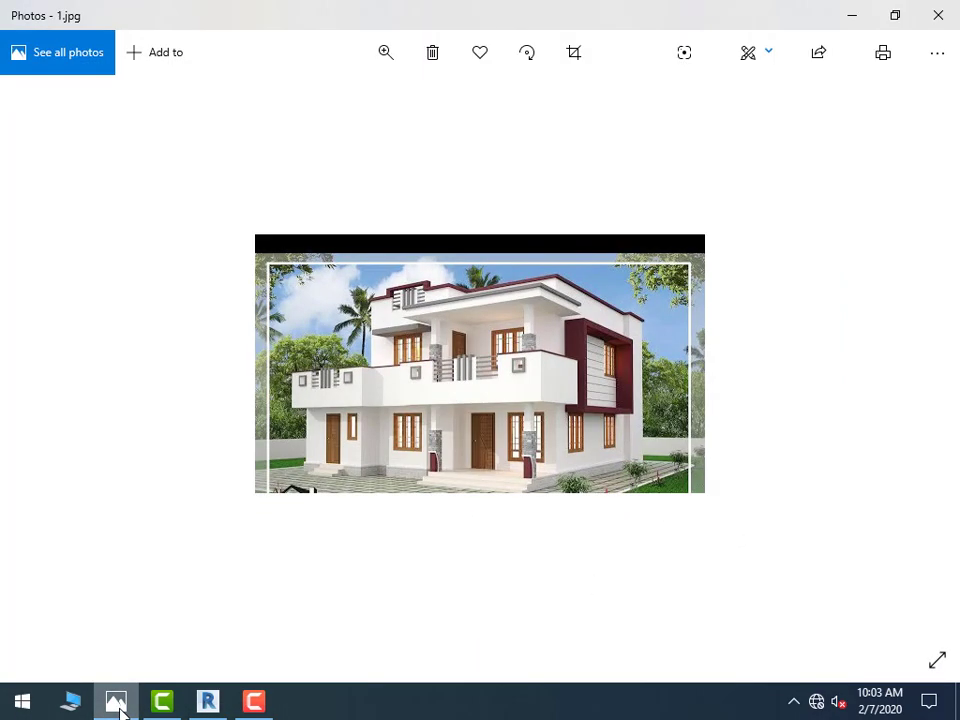
click(116, 702)
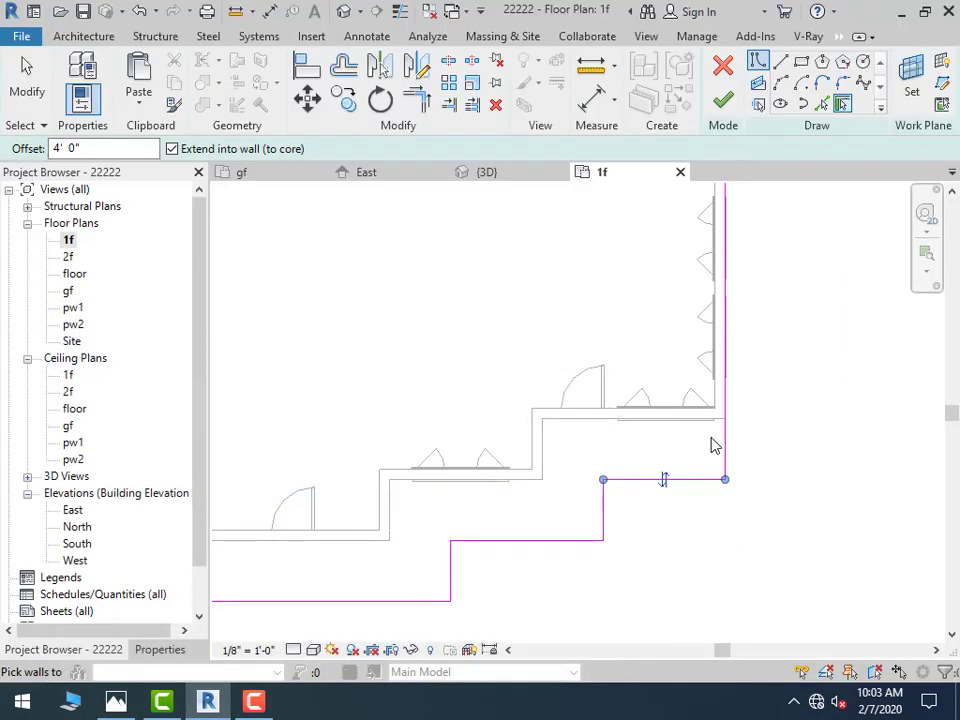
mouse_move(753, 435)
middle_down()
mouse_move(761, 418)
mouse_move(724, 448)
middle_up()
scroll(720, 470, down, 2)
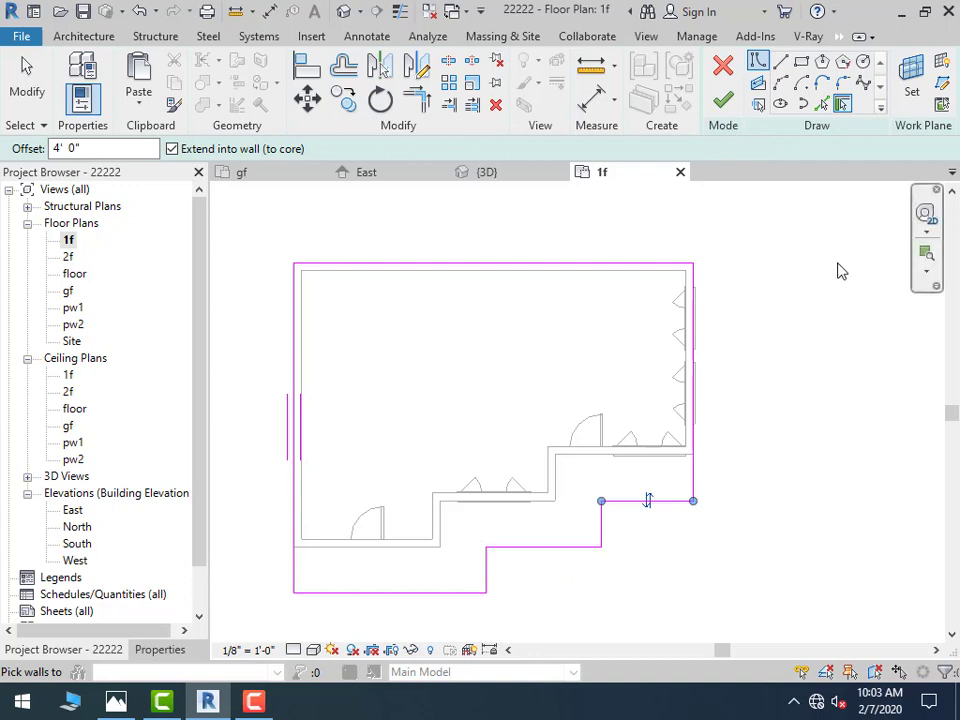
click(448, 62)
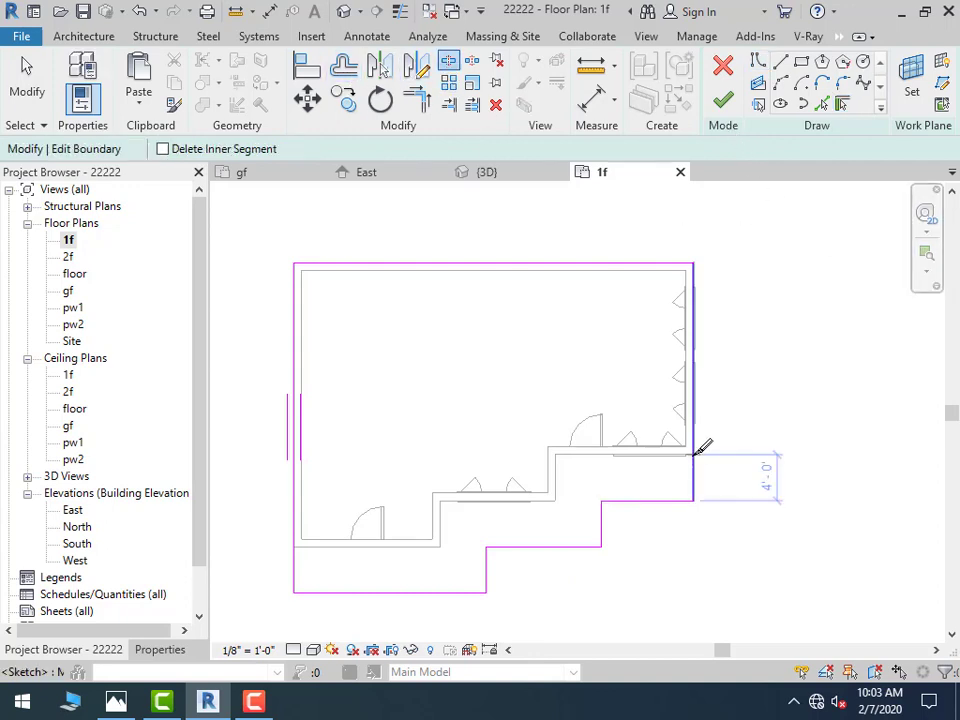
click(27, 72)
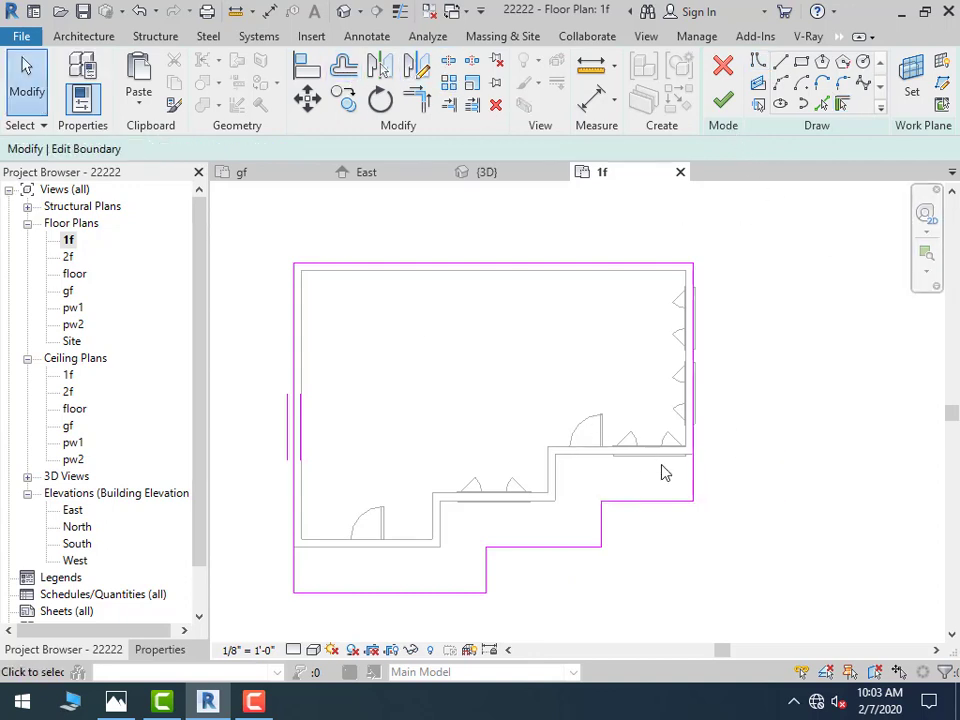
click(690, 485)
key(Delete)
scroll(690, 456, up, 3)
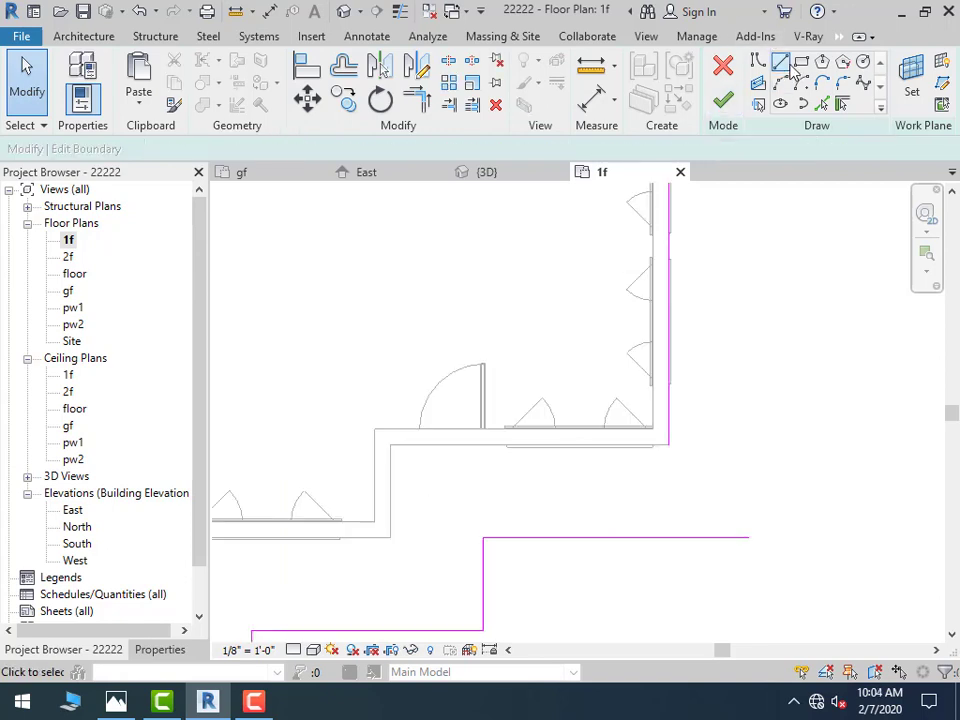
Draw two lines closing the boundary out to the right, then finish the slab
click(757, 61)
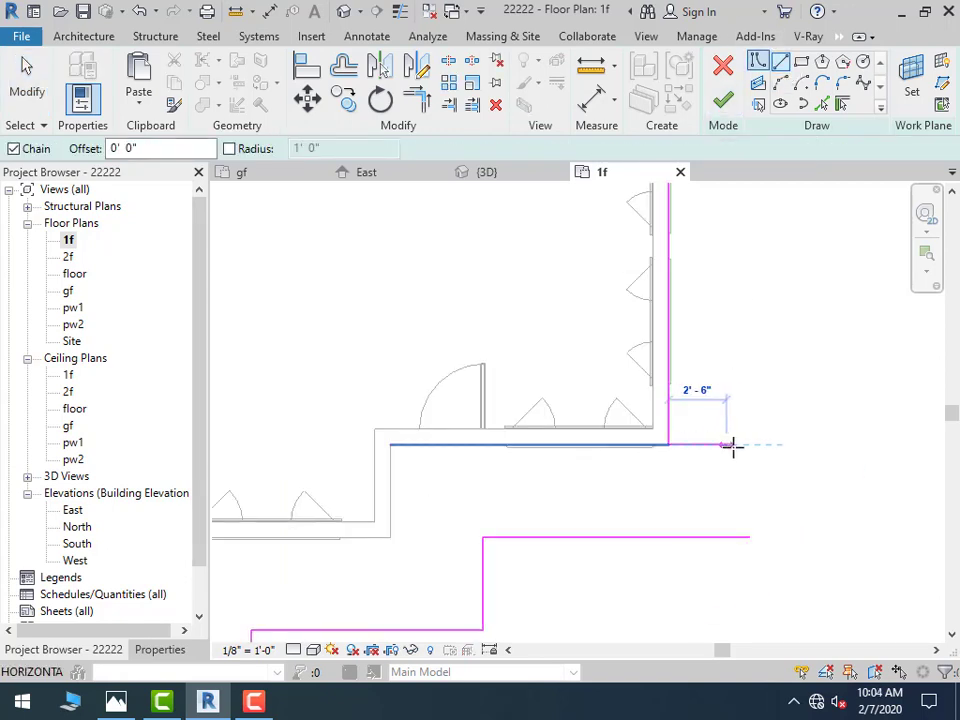
click(749, 445)
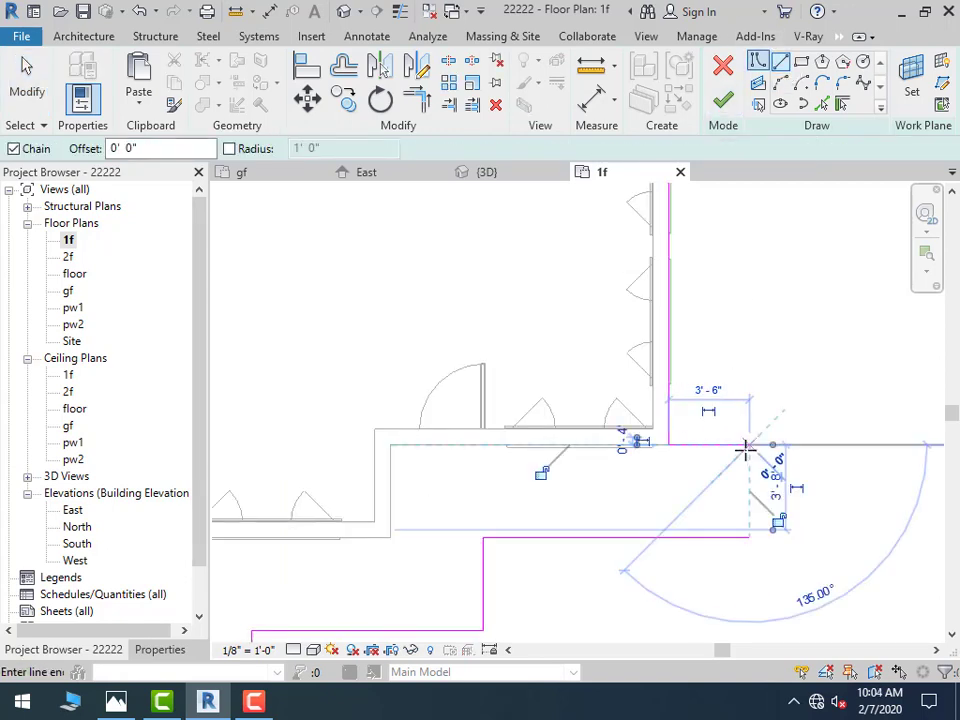
click(749, 537)
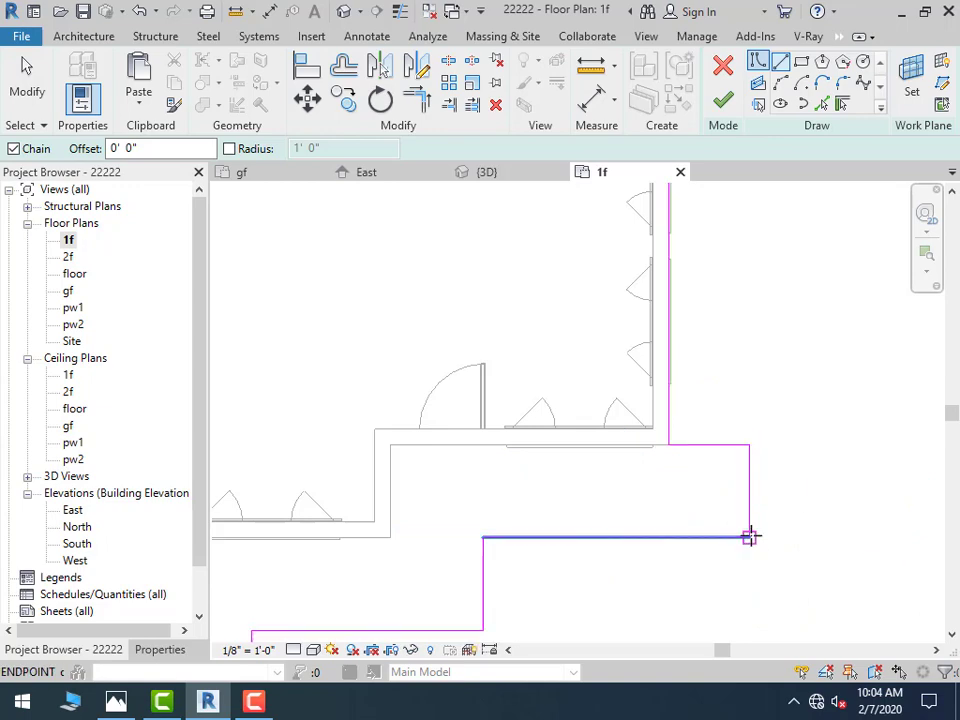
click(725, 101)
Attach the walls to the new floor, view the house from above in 3D, and compare the reference photo
click(542, 362)
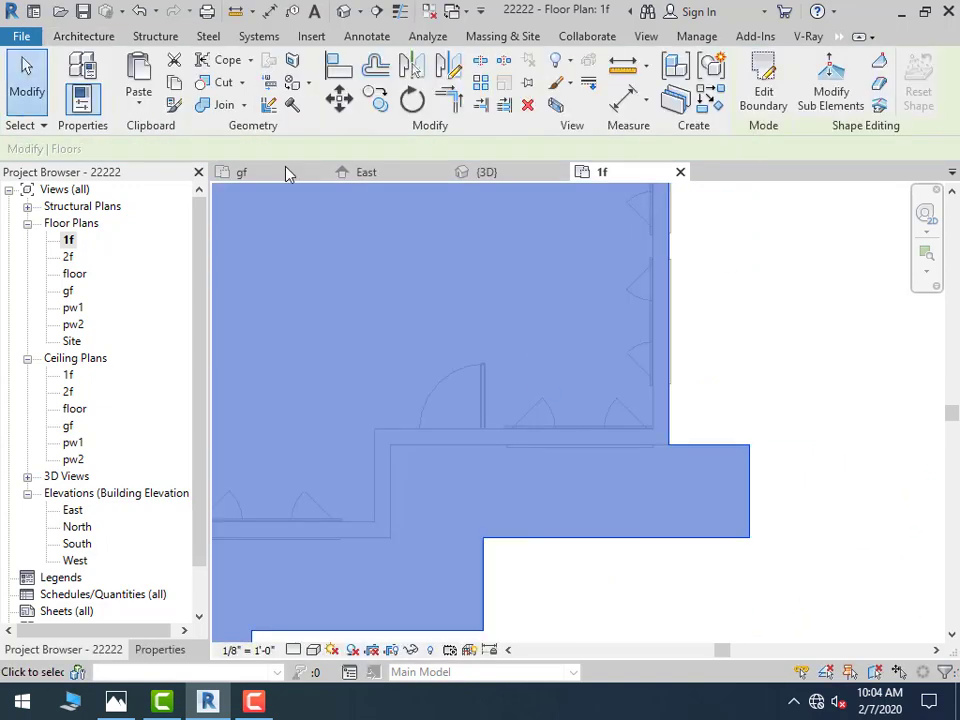
click(343, 11)
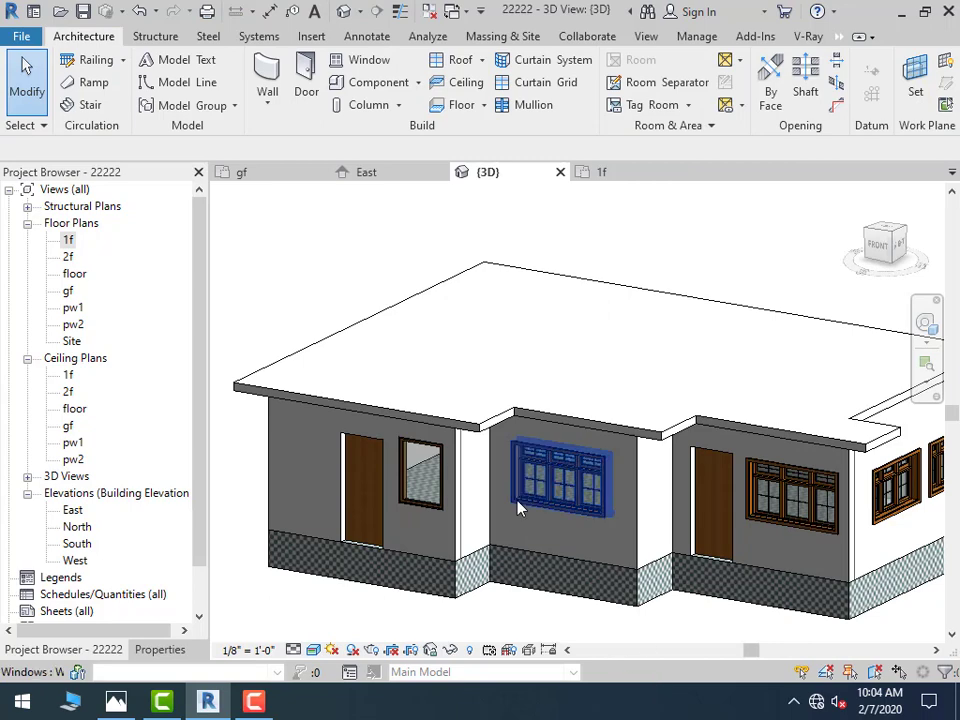
middle_drag(521, 508, 436, 515)
scroll(436, 515, down, 2)
shift+middle_drag(570, 628, 458, 577)
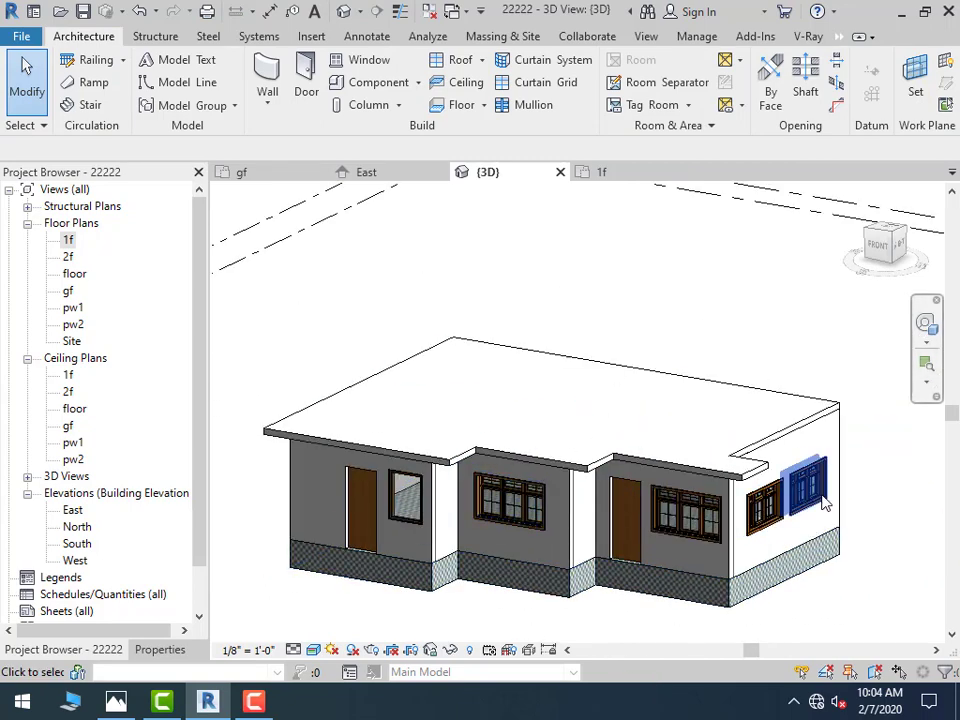
key(Escape)
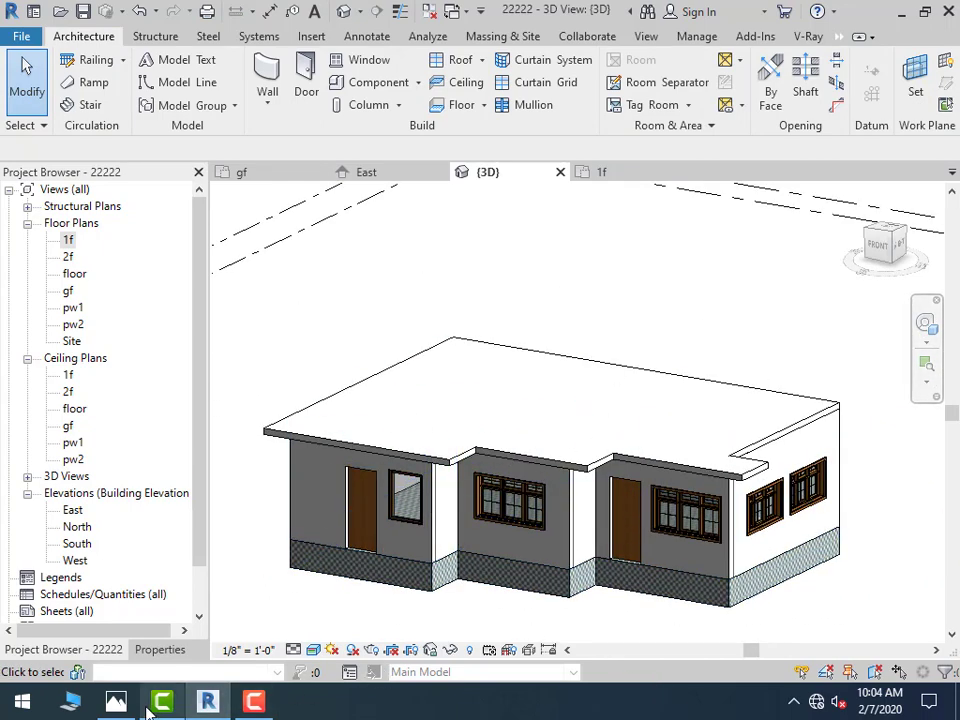
click(116, 703)
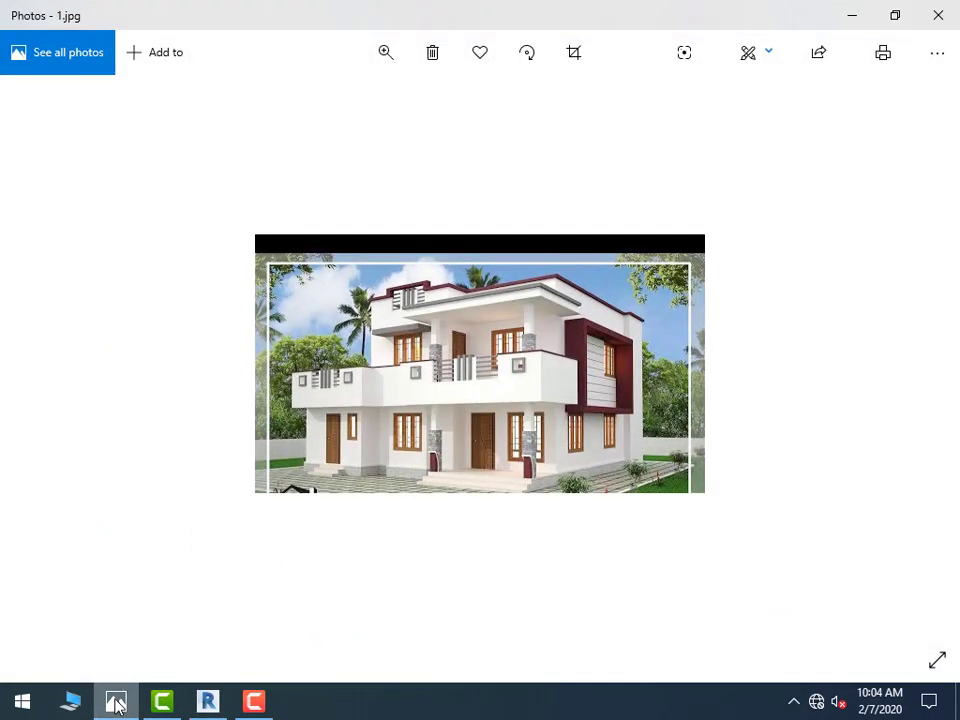
click(116, 703)
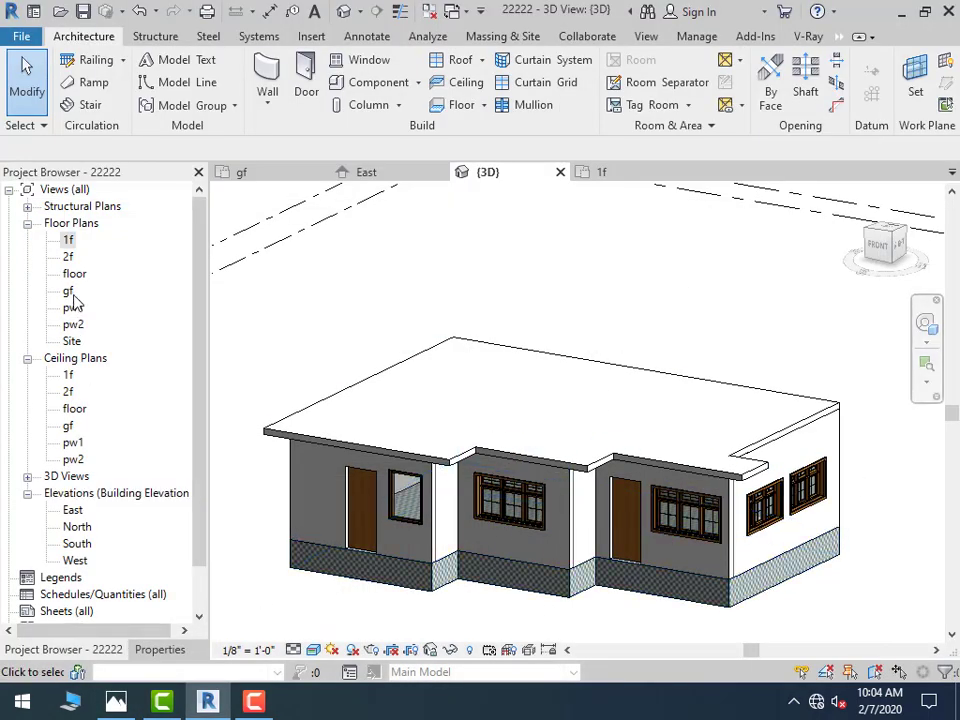
In the 1f plan, start an architectural wall with its height set to pw1
double_click(68, 241)
scroll(718, 465, down, 2)
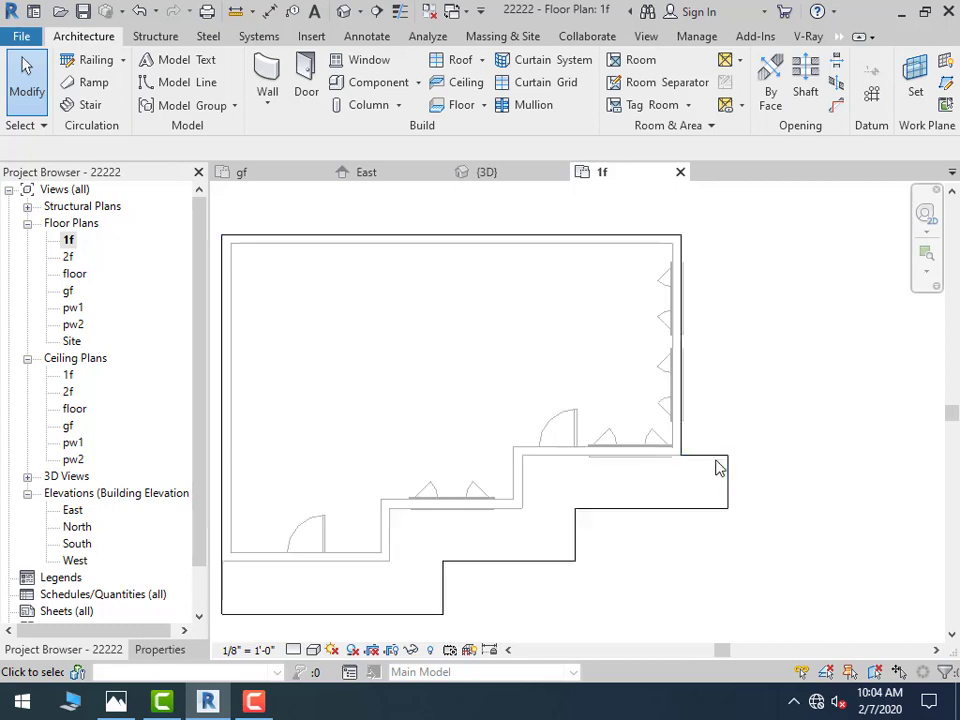
scroll(415, 551, down, 2)
scroll(415, 551, up, 1)
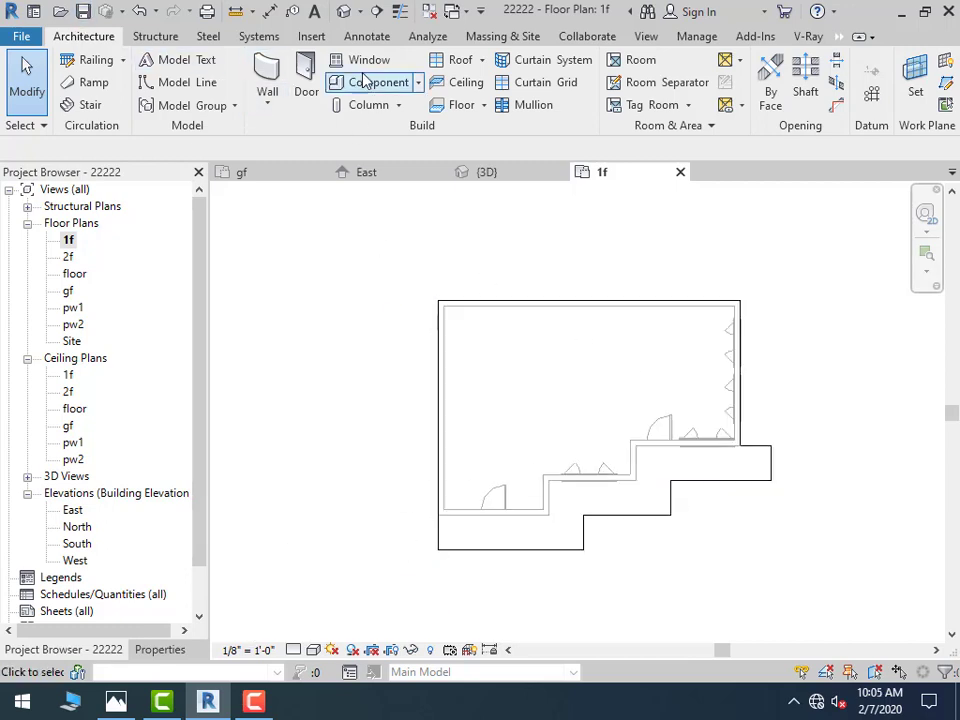
click(267, 107)
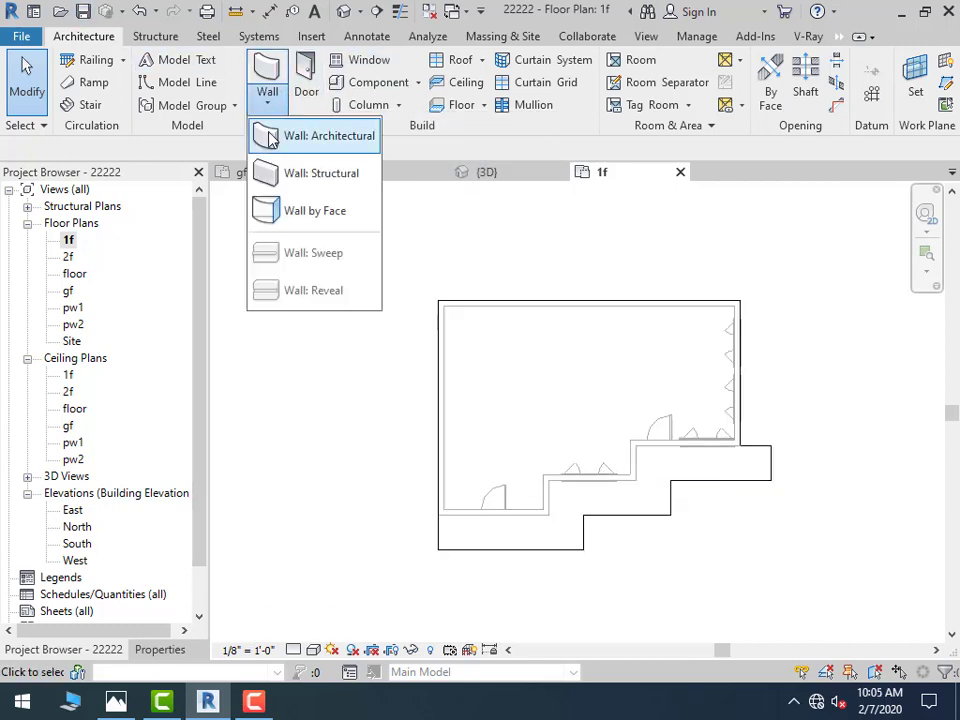
click(272, 136)
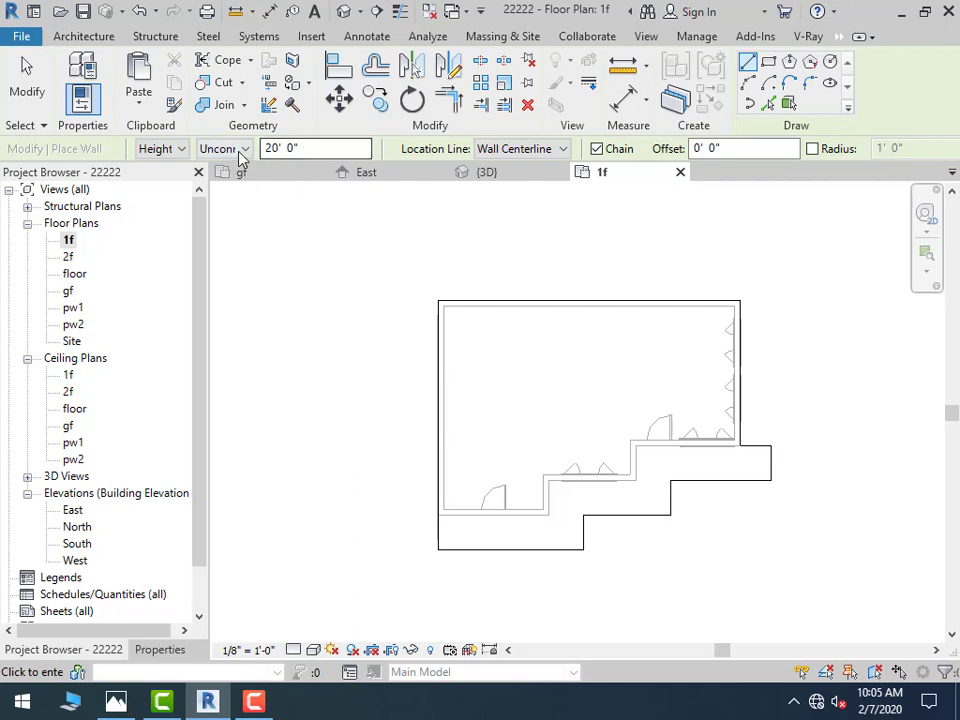
click(240, 156)
click(229, 221)
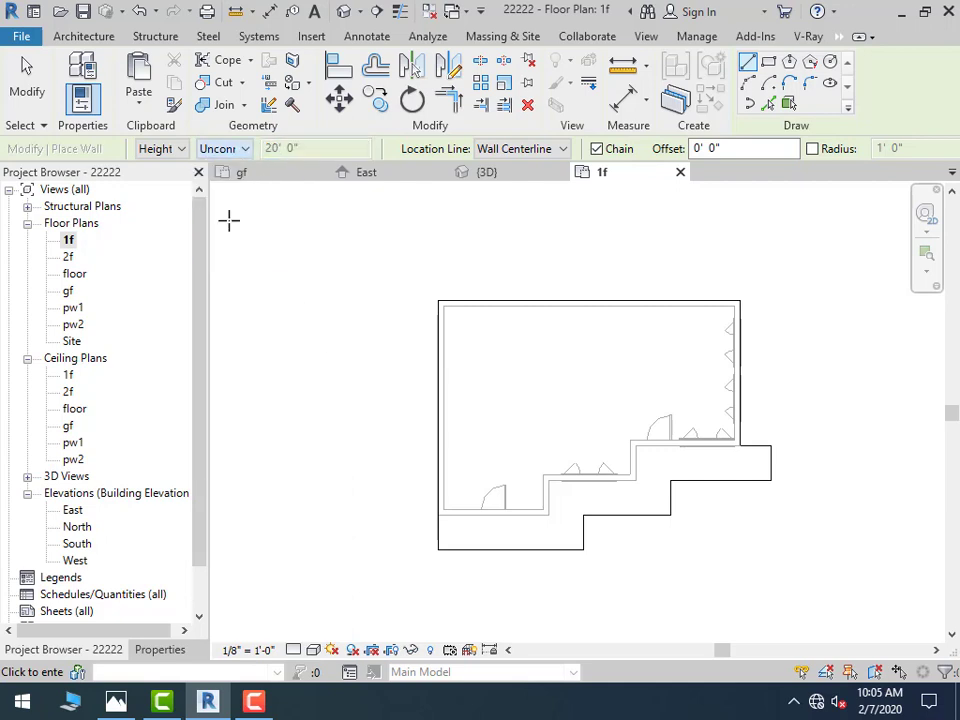
Chain-draw parapet walls around the stepped first-floor slab edge and check them in 3D
click(739, 448)
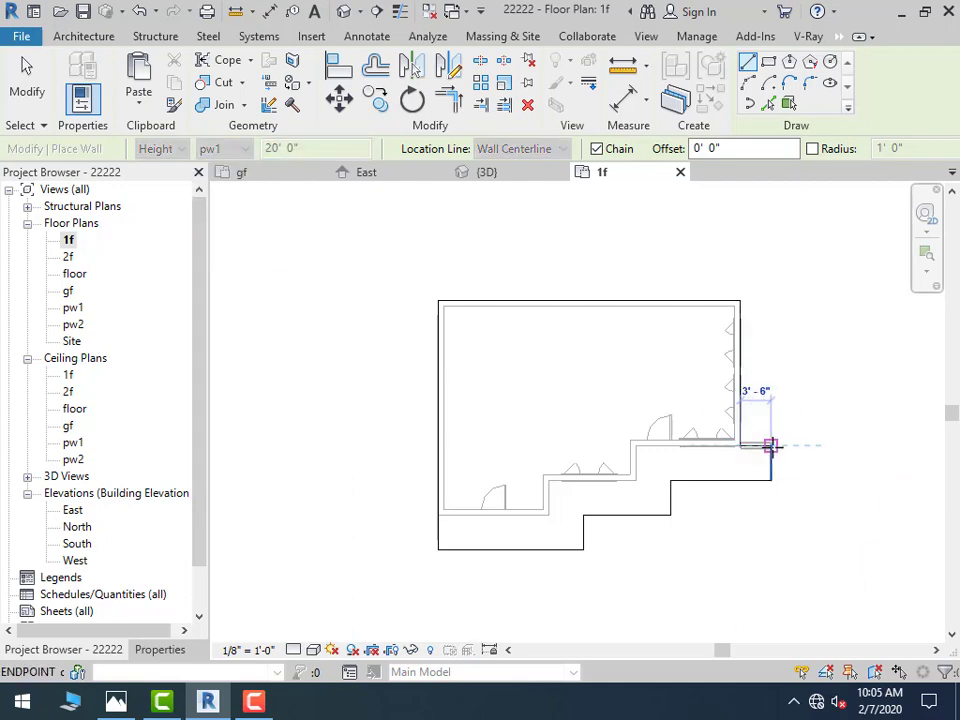
click(771, 446)
click(771, 480)
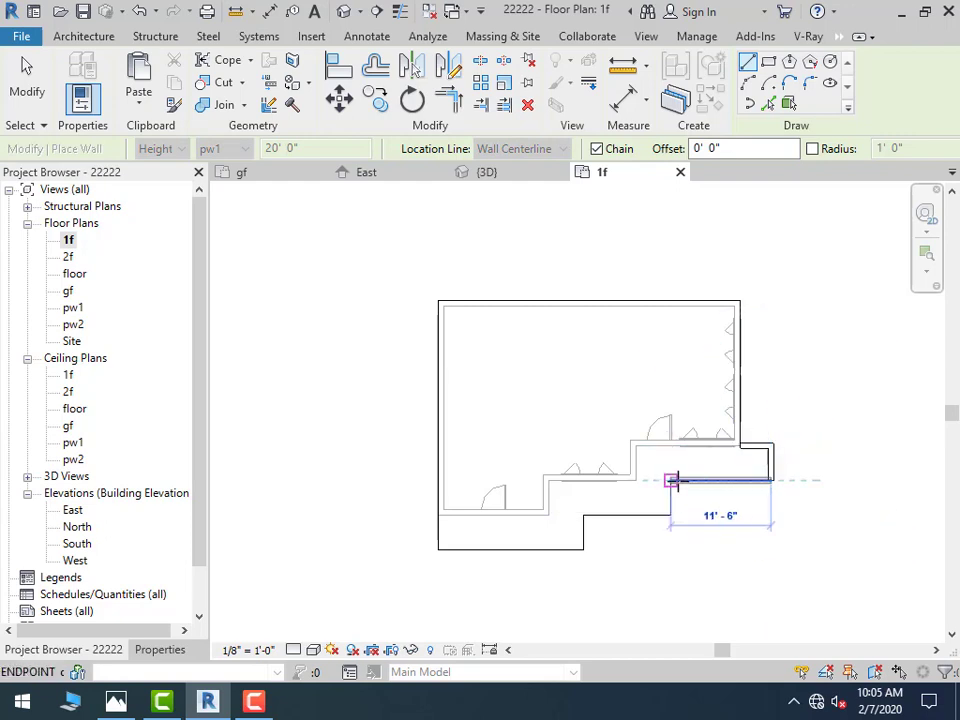
click(671, 480)
click(671, 515)
click(584, 515)
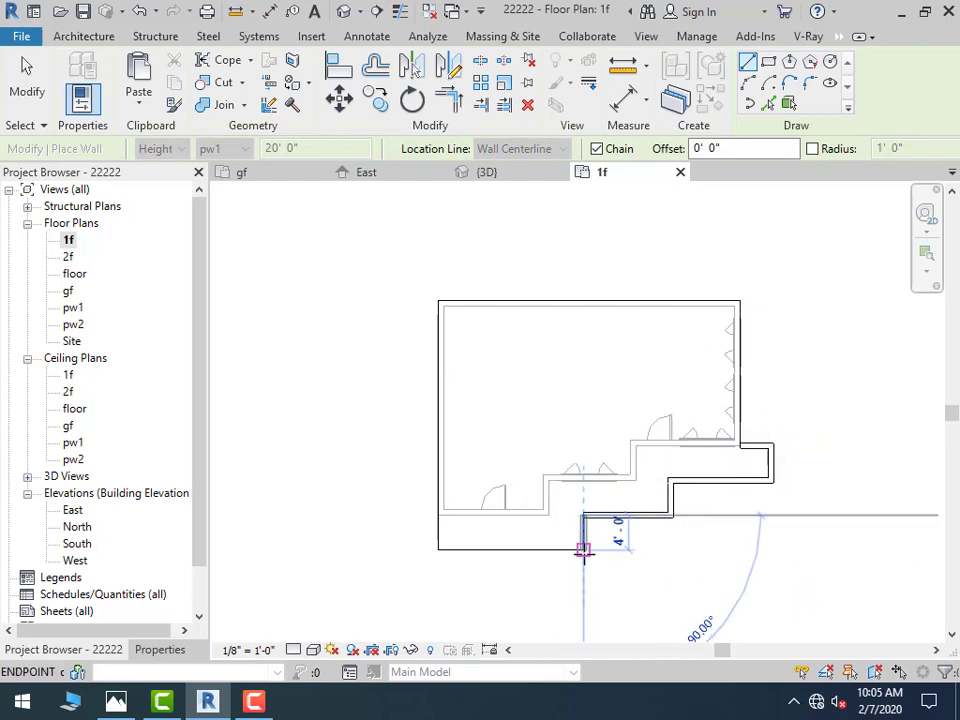
click(584, 548)
click(438, 548)
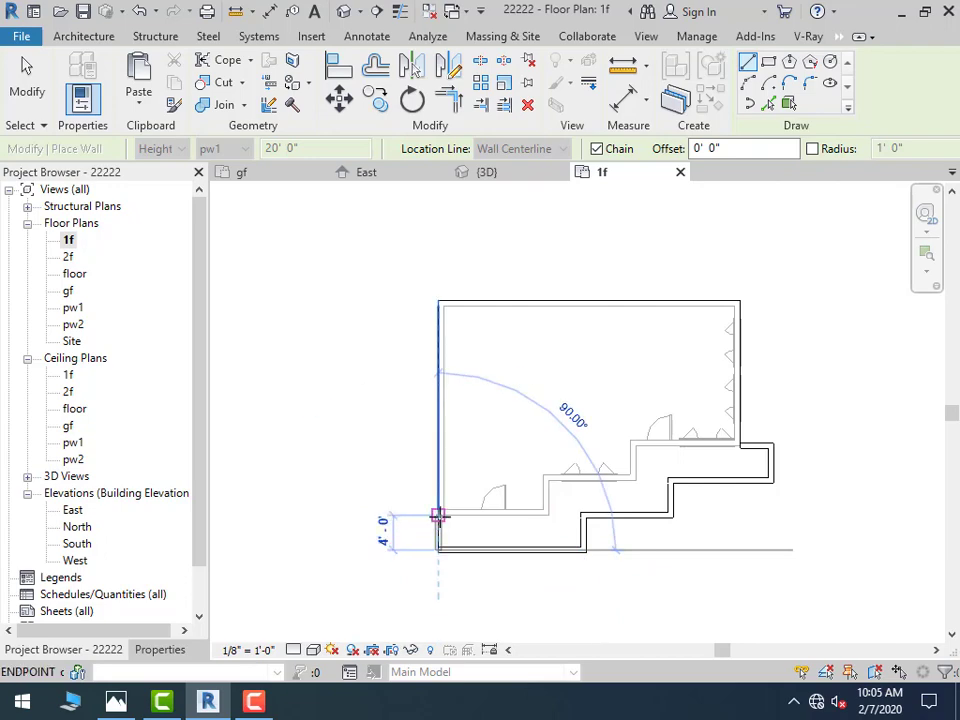
click(437, 514)
click(27, 80)
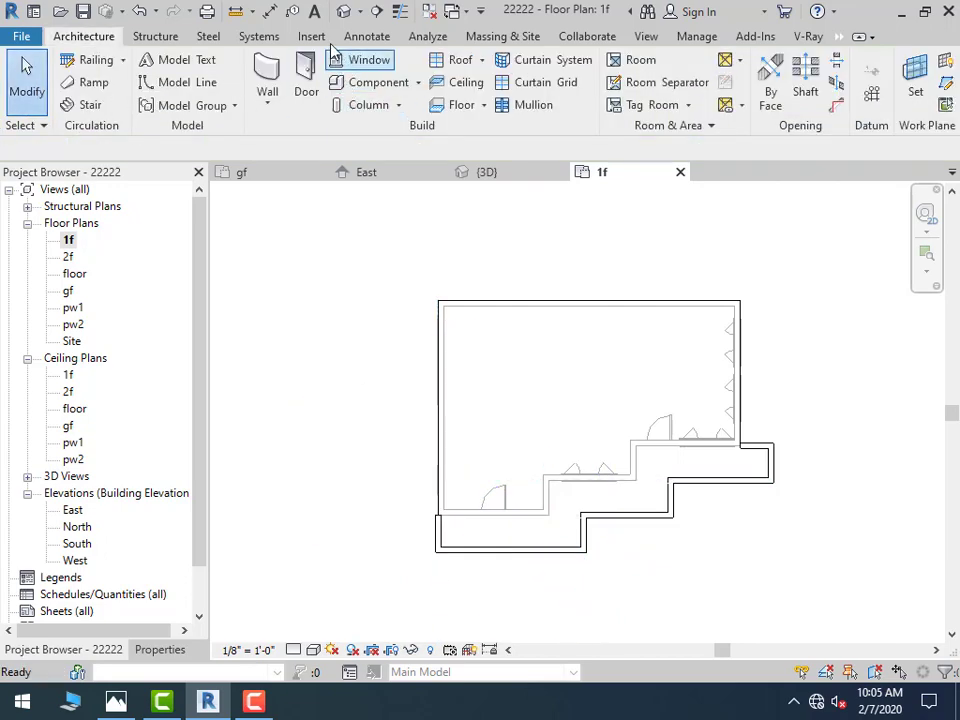
click(345, 10)
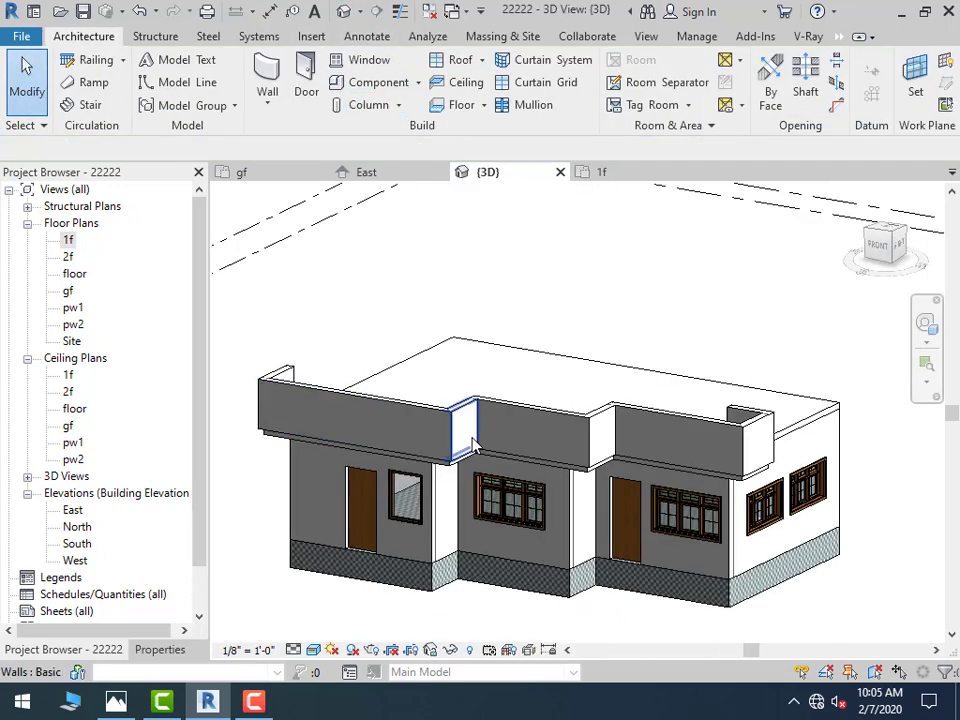
scroll(508, 332, down, 2)
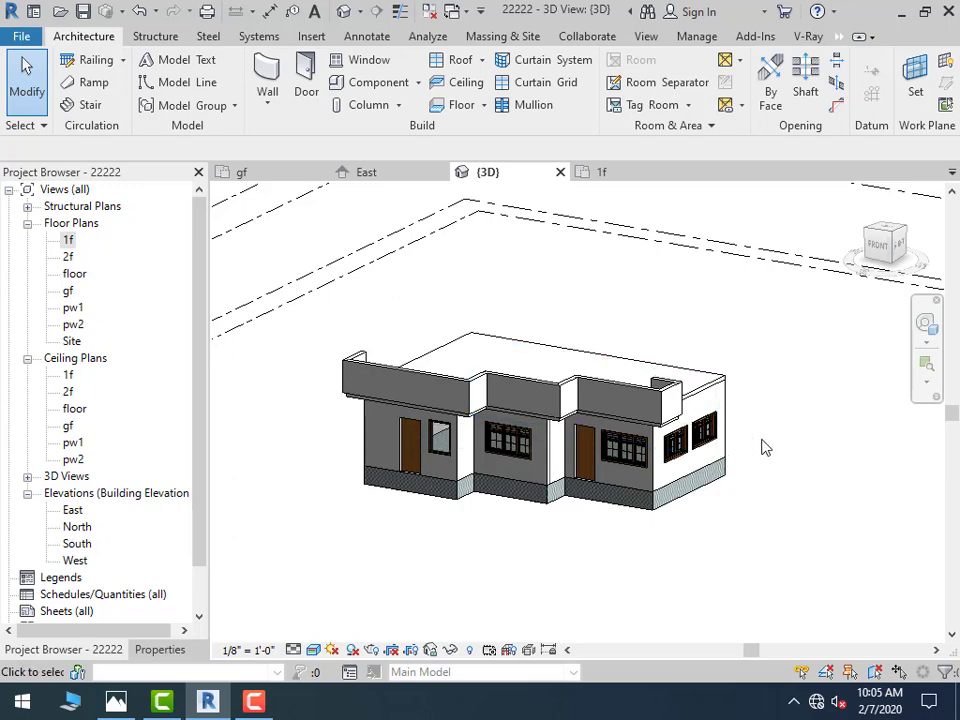
Try window-selecting the whole house, then clear the selection
drag(760, 438, 358, 470)
drag(296, 470, 294, 464)
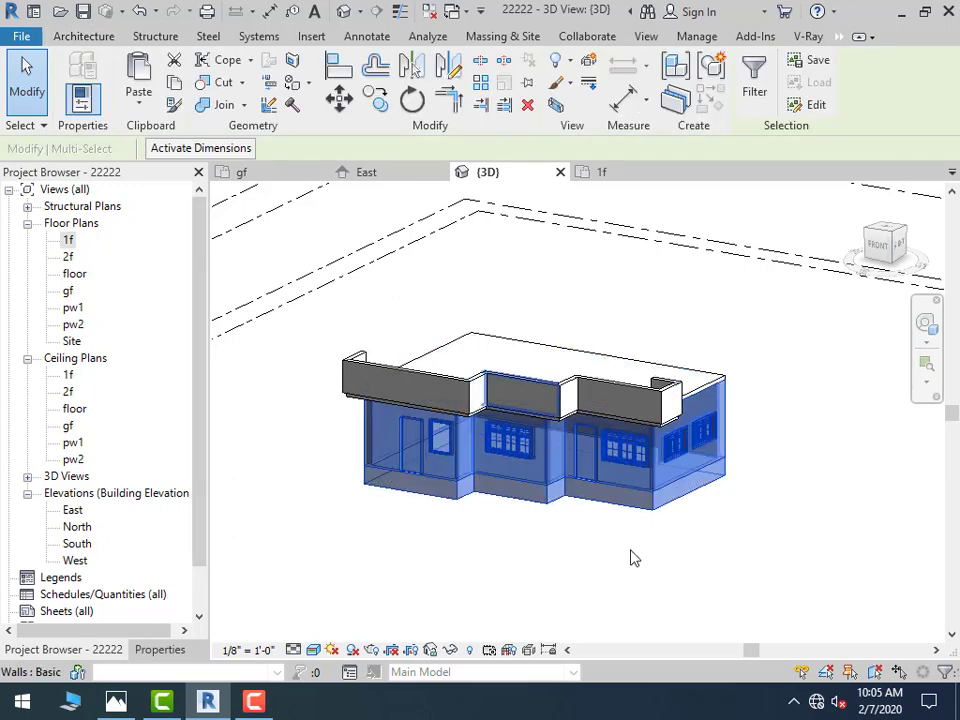
mouse_move(795, 565)
mouse_down()
mouse_move(240, 347)
mouse_move(240, 317)
mouse_up()
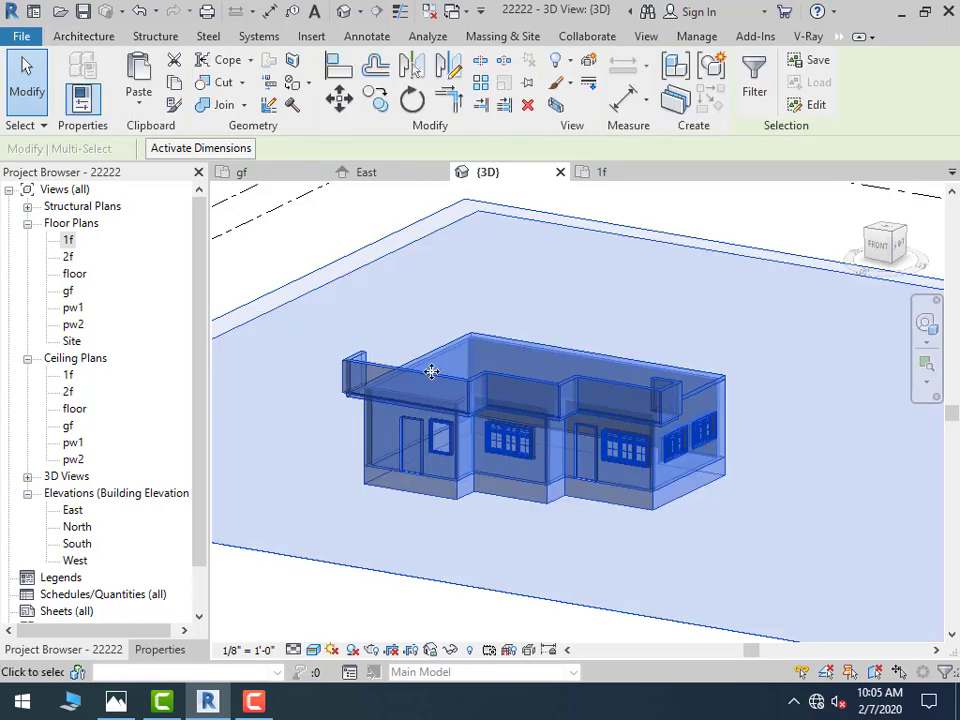
click(347, 536)
mouse_move(326, 540)
mouse_down()
mouse_move(753, 436)
mouse_move(767, 374)
mouse_up()
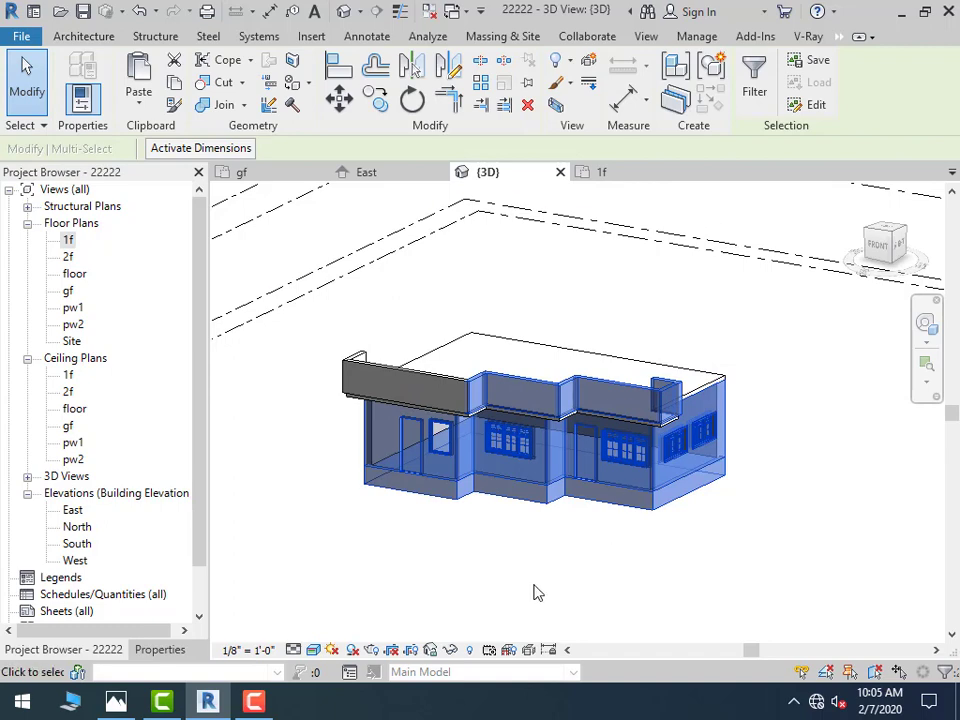
click(459, 577)
Orbit to a near-front view and window-select the ground storey's walls, doors and windows
shift+middle_drag(472, 556, 499, 529)
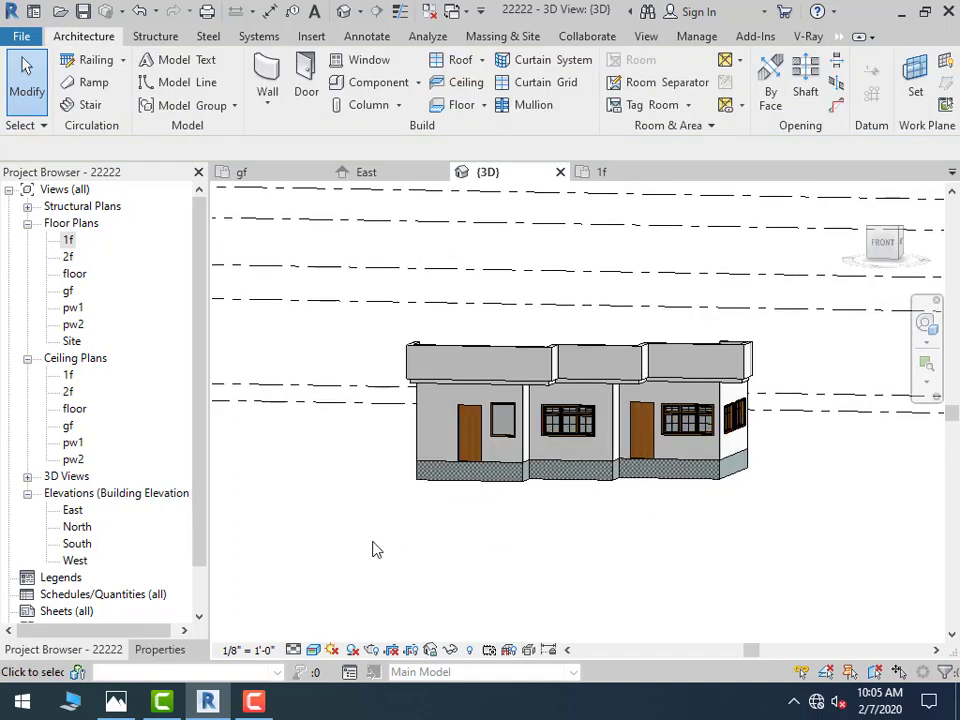
drag(362, 548, 853, 394)
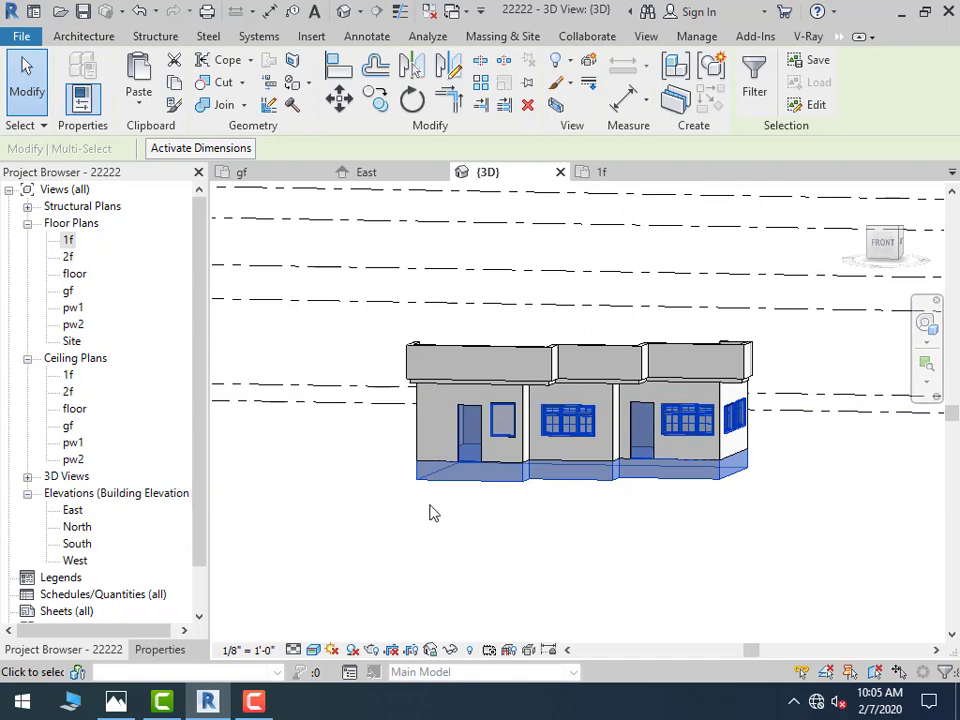
drag(388, 531, 765, 379)
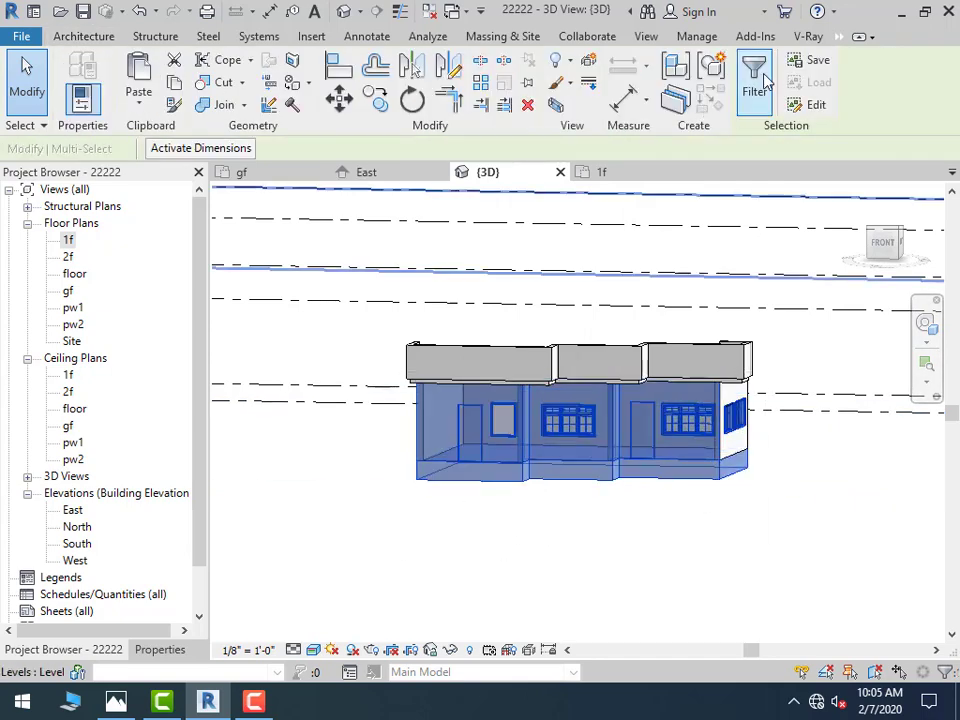
Filter the selection to exclude Floors
click(762, 86)
click(312, 244)
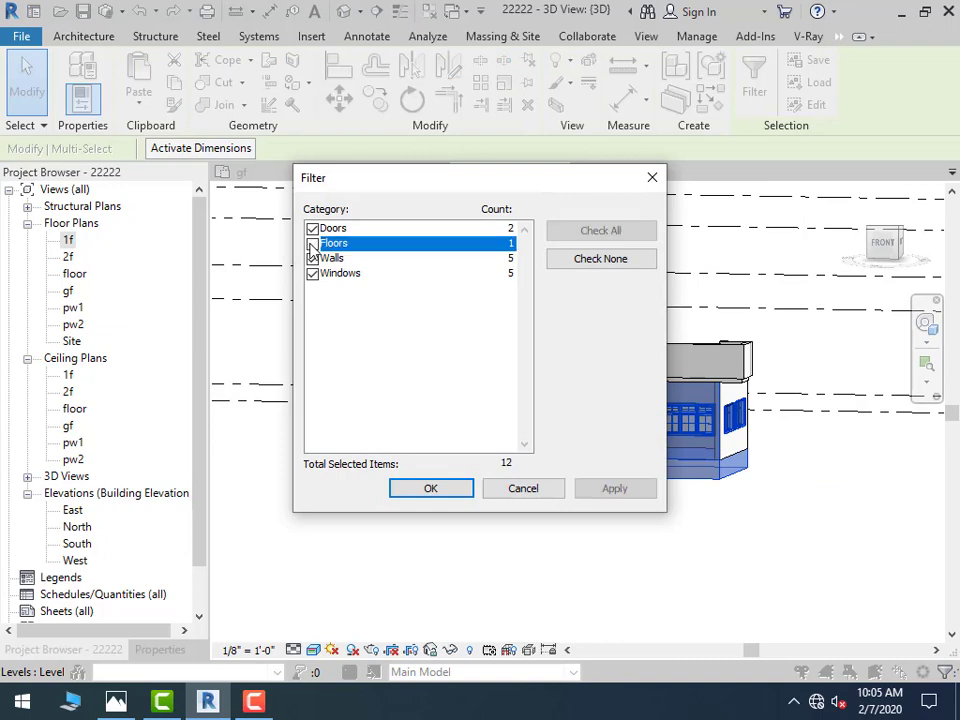
click(455, 492)
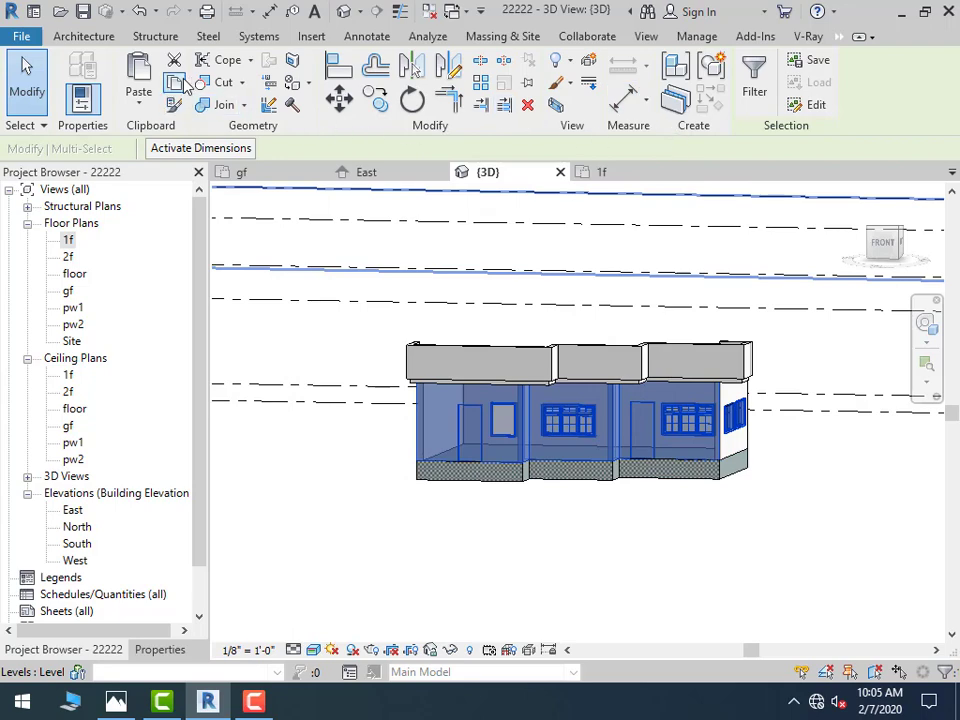
Copy the walls, doors and windows and paste them aligned to level 1f
click(141, 116)
click(195, 177)
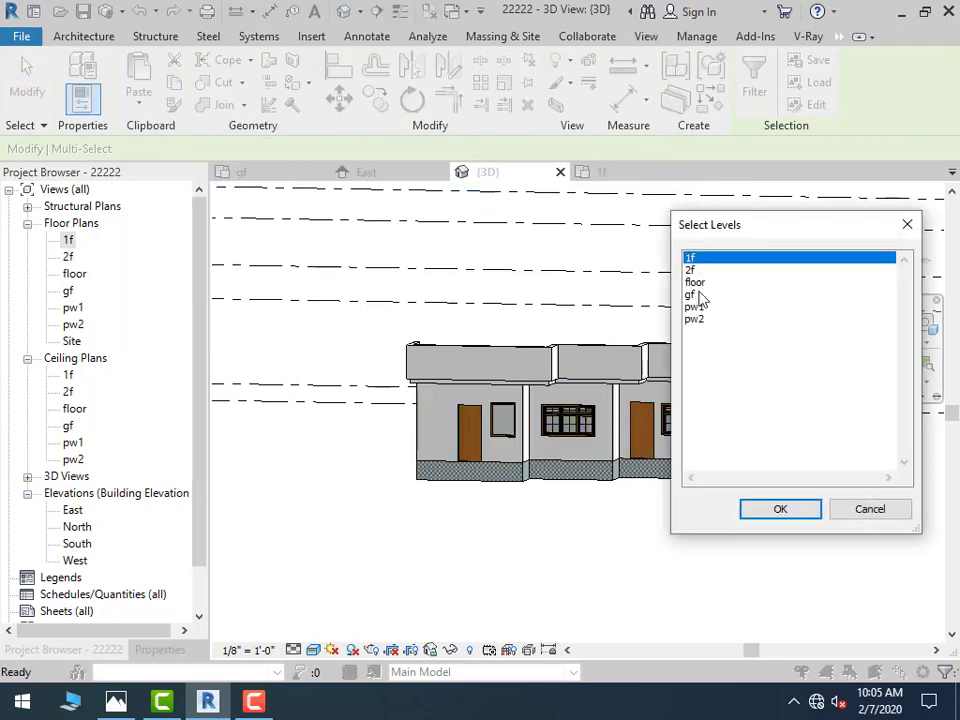
click(778, 509)
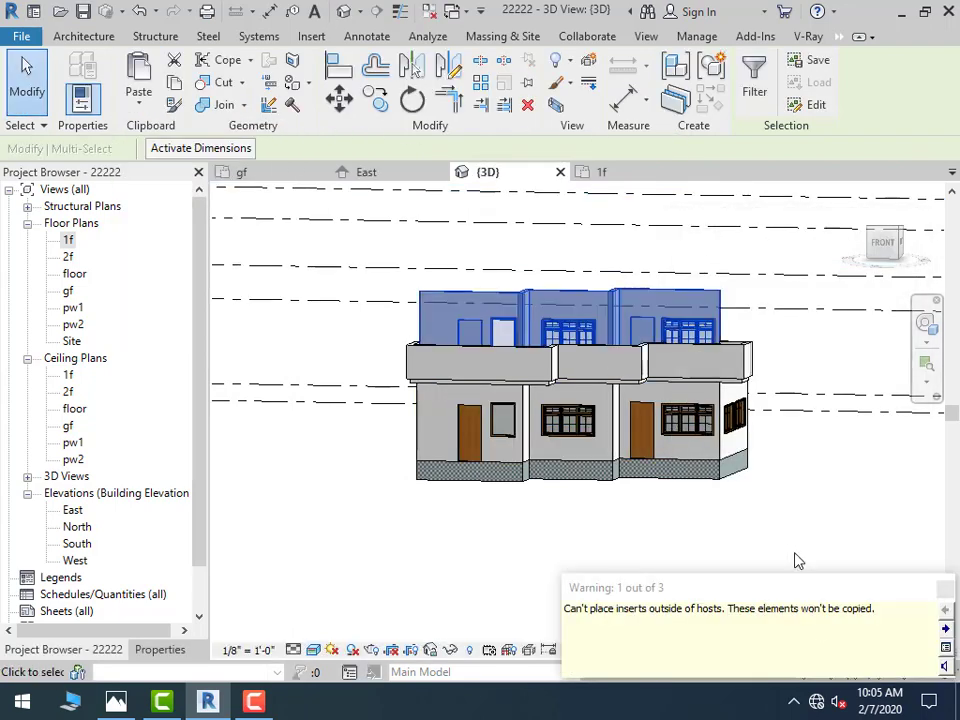
click(880, 566)
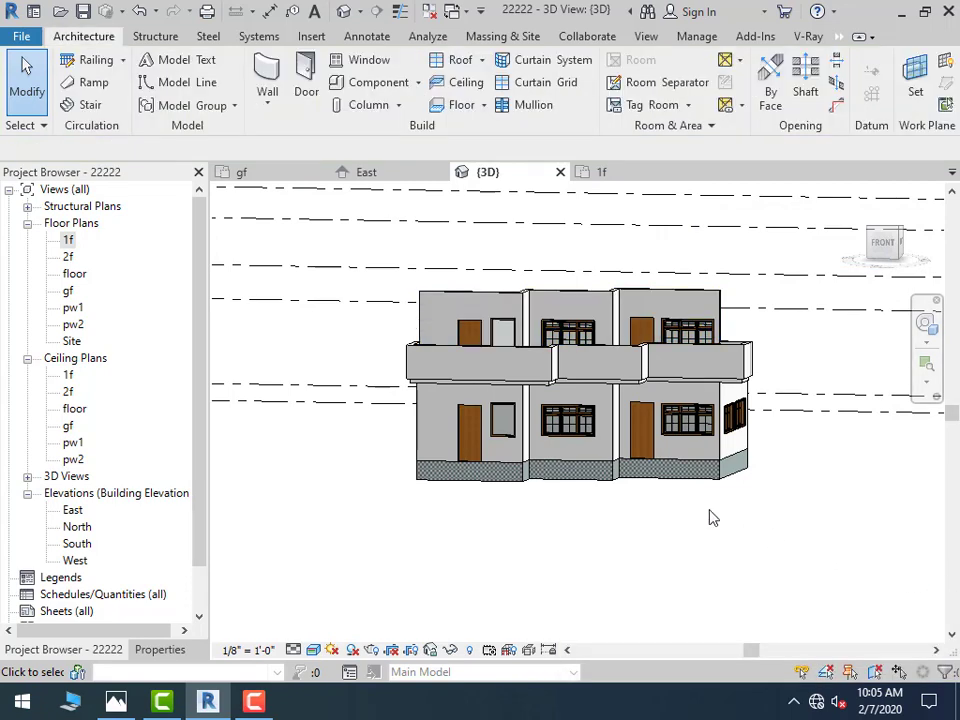
Select the side wing's front, left and window walls plus its two windows
mouse_move(282, 565)
shift+middle_down()
mouse_move(294, 643)
mouse_move(357, 510)
shift+middle_up()
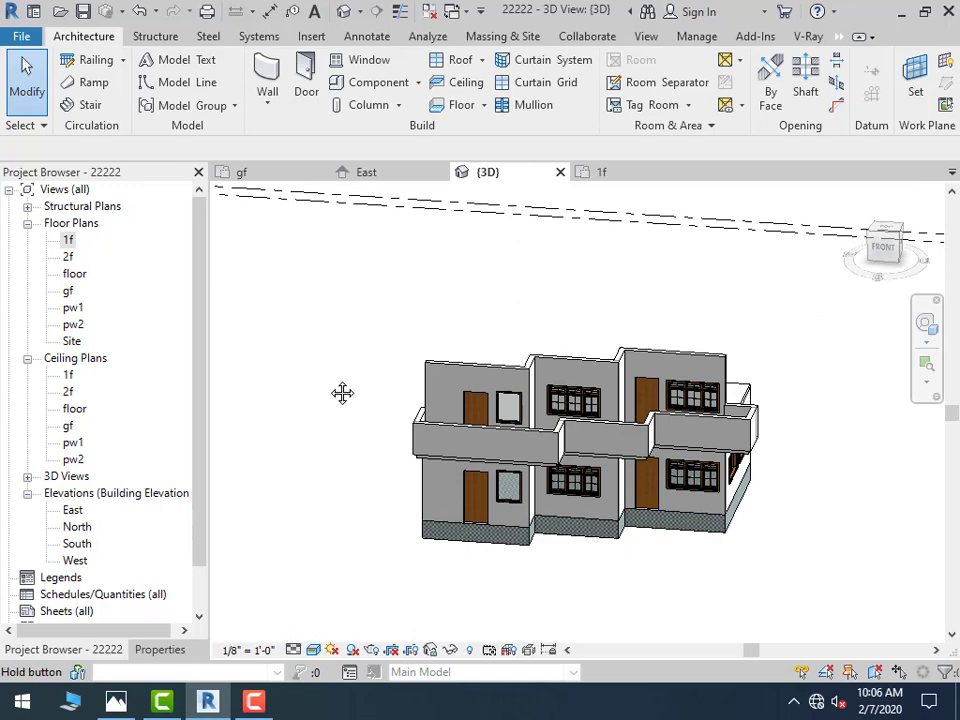
mouse_move(342, 393)
shift+middle_down()
mouse_move(474, 416)
mouse_move(572, 407)
mouse_move(678, 422)
mouse_move(474, 416)
shift+middle_up()
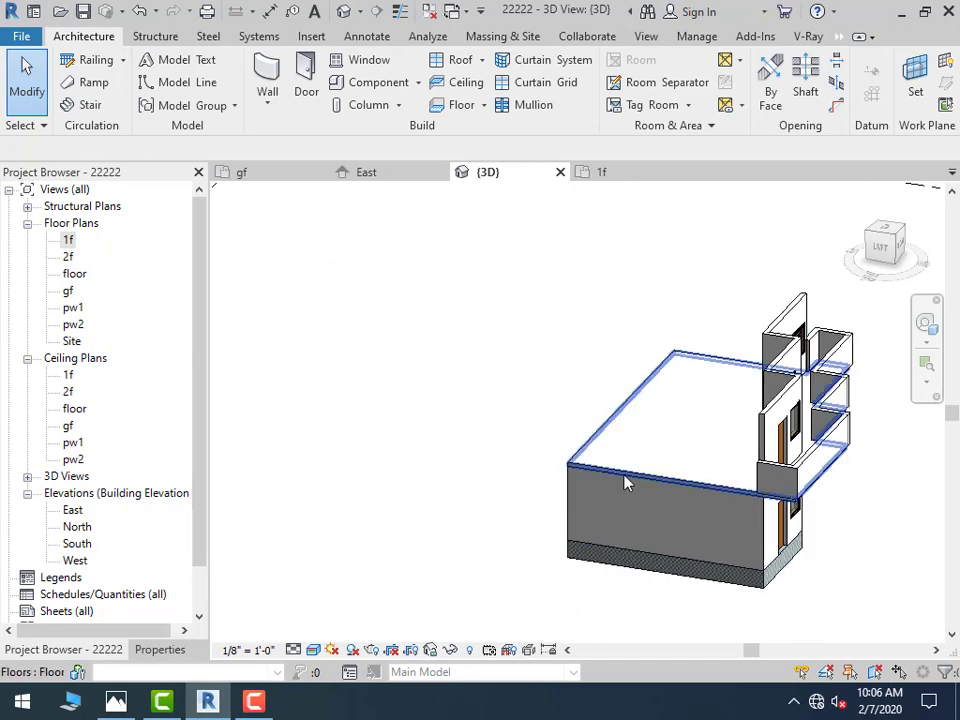
click(628, 488)
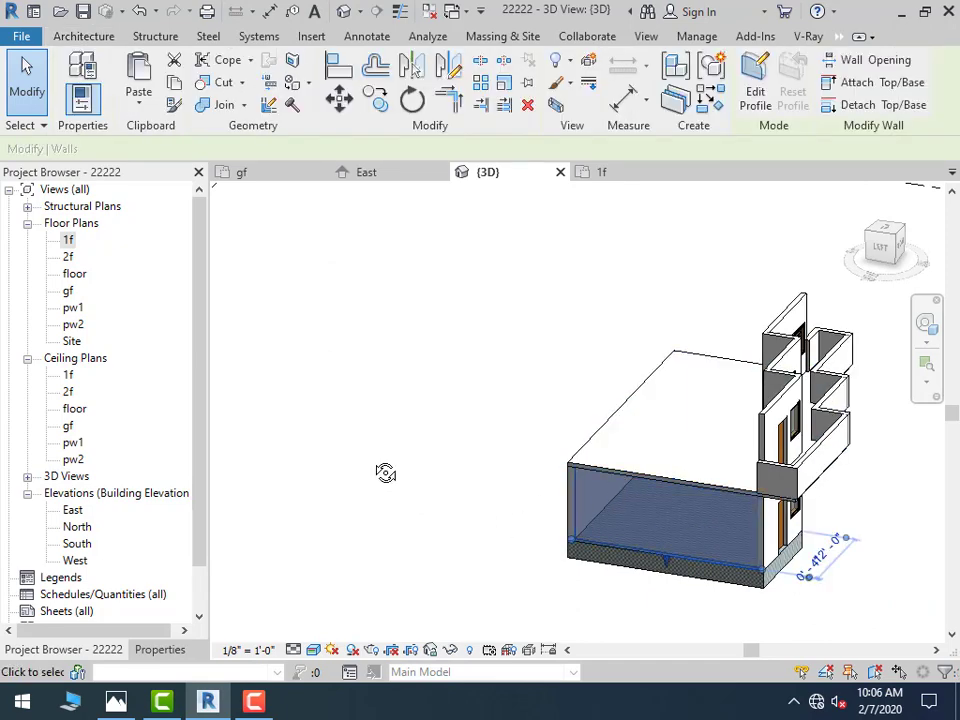
shift+middle_drag(385, 473, 521, 482)
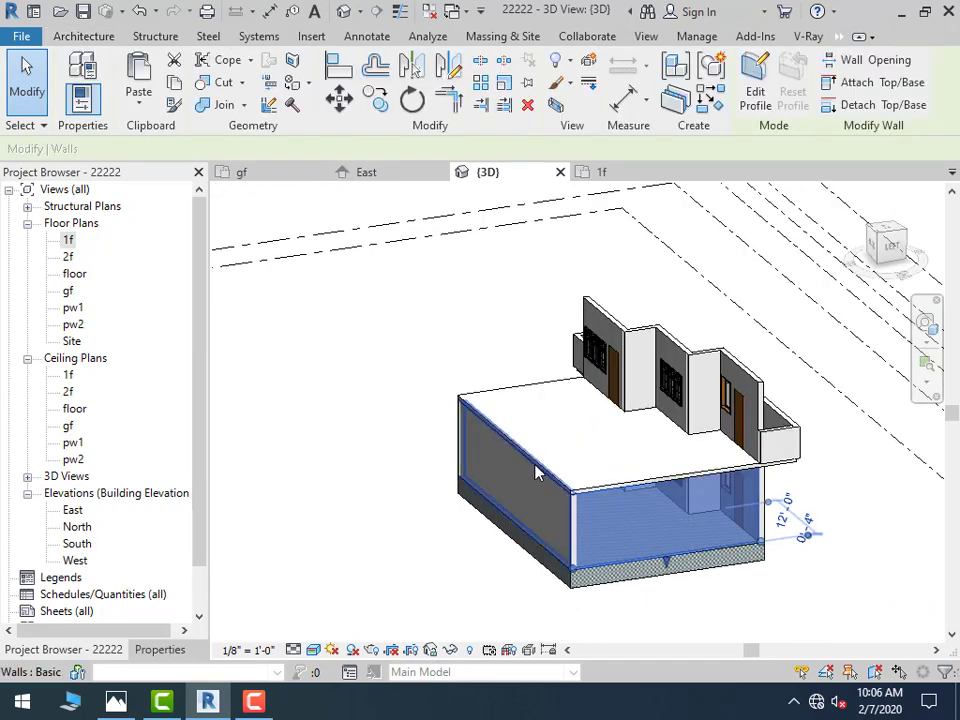
ctrl+click(537, 474)
mouse_move(318, 521)
shift+middle_down()
mouse_move(444, 504)
mouse_move(662, 561)
mouse_move(707, 497)
mouse_move(645, 571)
shift+middle_up()
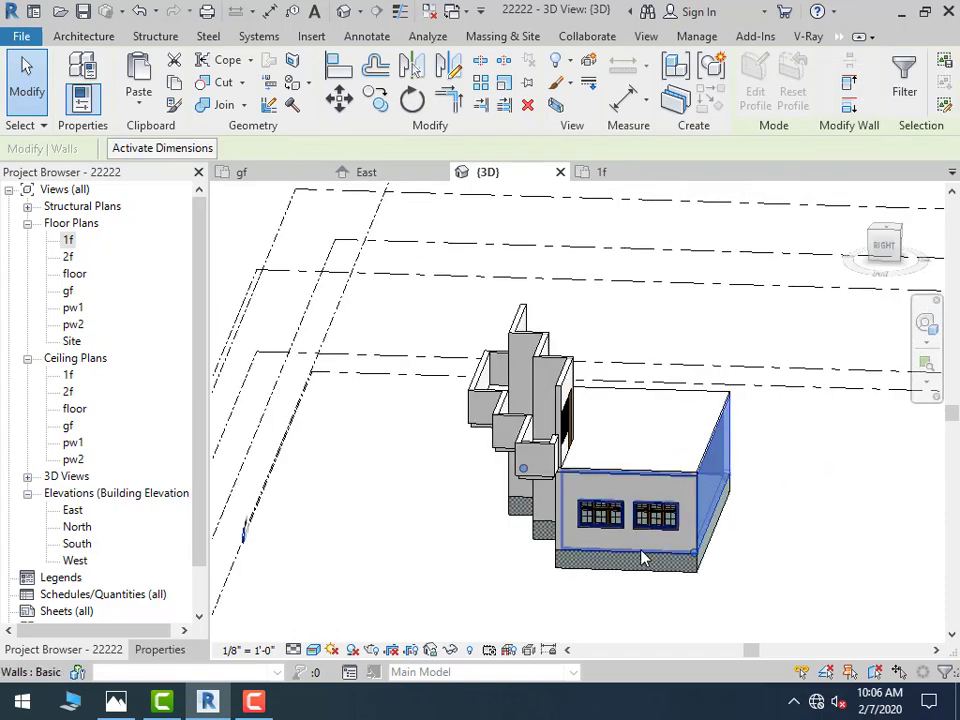
ctrl+click(639, 546)
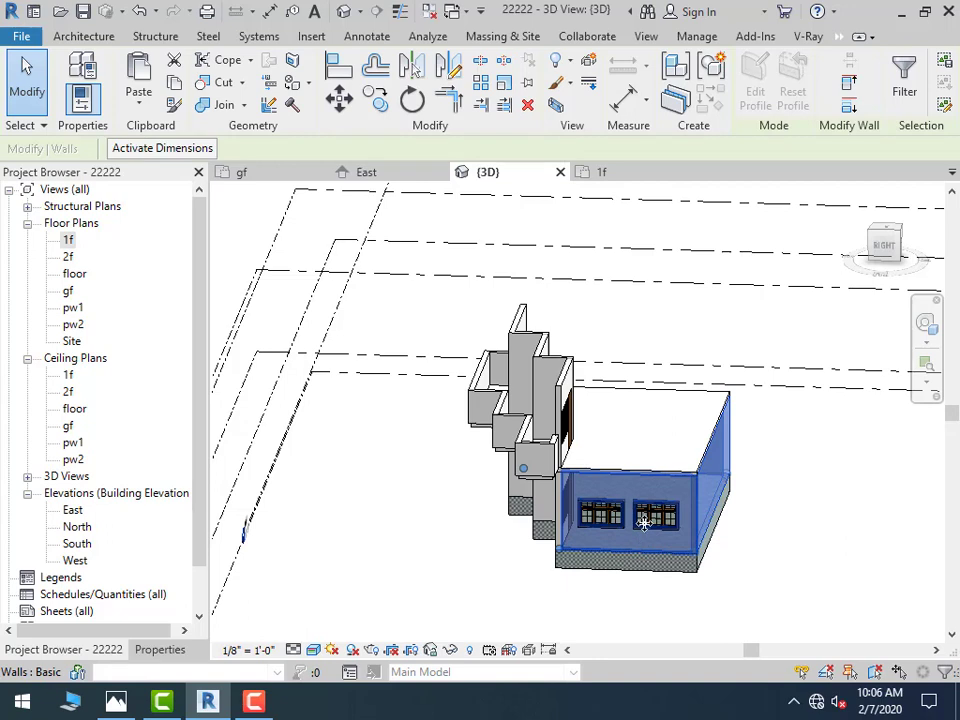
ctrl+click(657, 517)
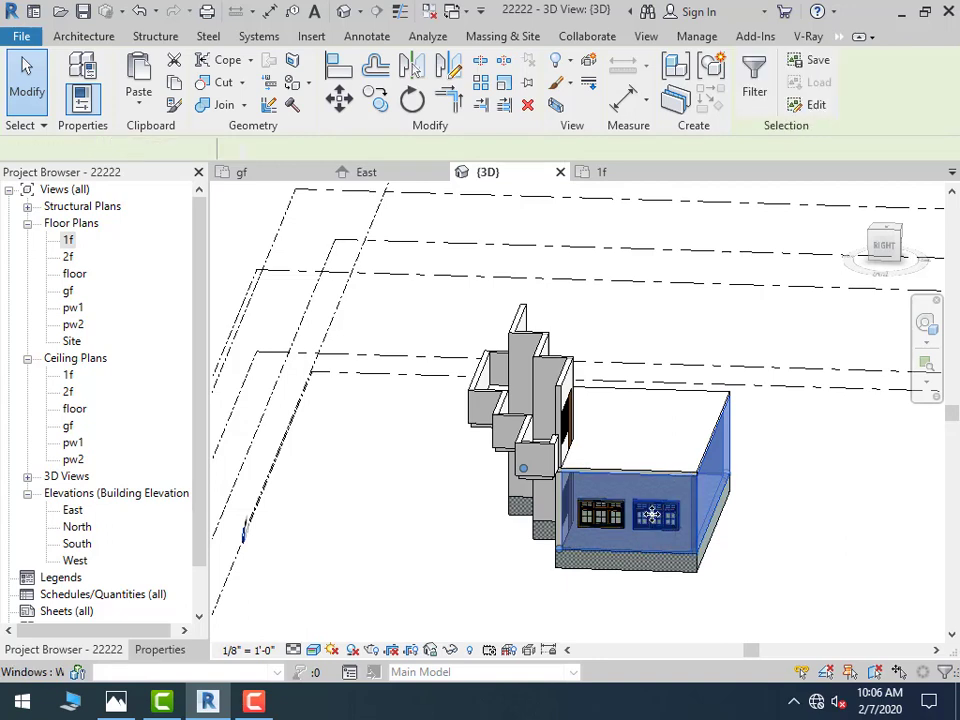
ctrl+click(612, 521)
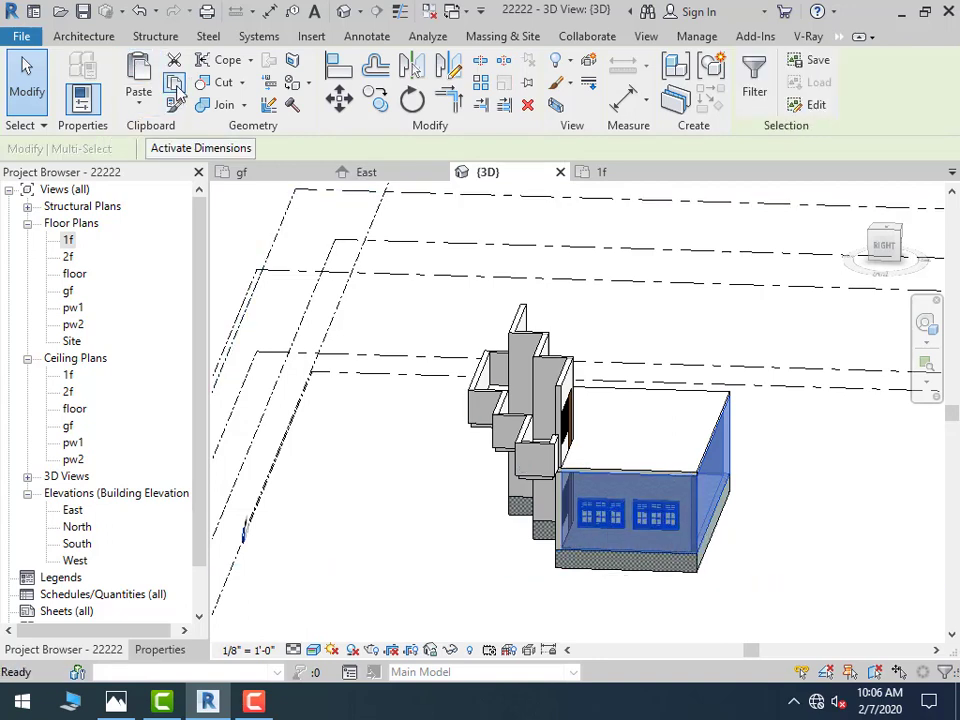
Copy them and paste aligned to level 1f
click(152, 103)
click(130, 171)
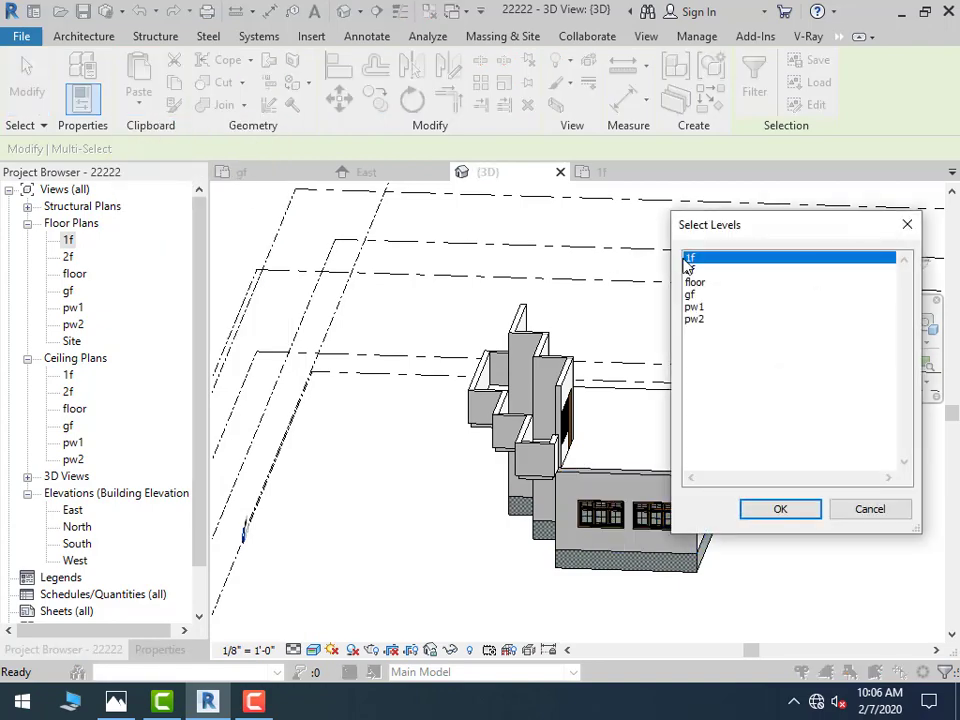
double_click(692, 260)
click(830, 540)
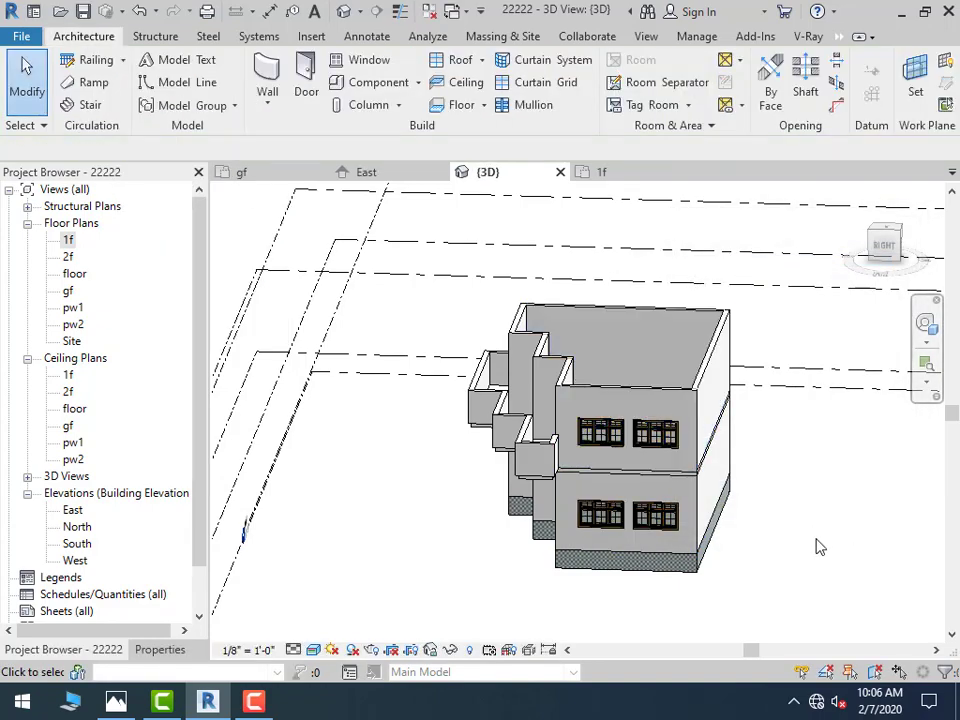
Orbit and zoom the 3D view, open the 1f plan, and check the reference photo
shift+middle_drag(384, 590, 625, 625)
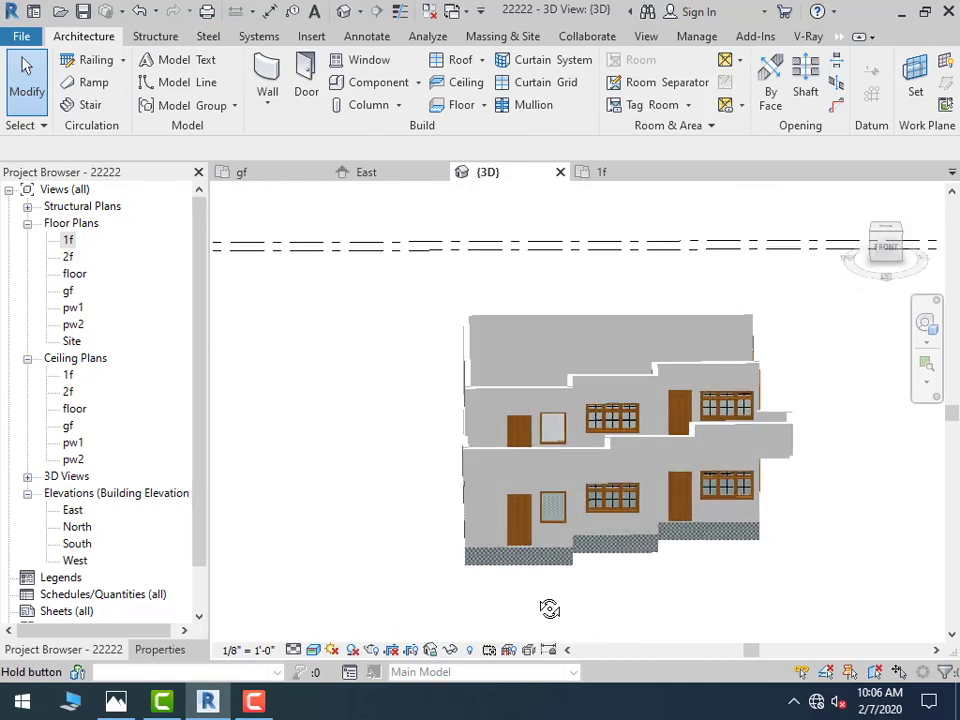
shift+middle_drag(625, 625, 553, 587)
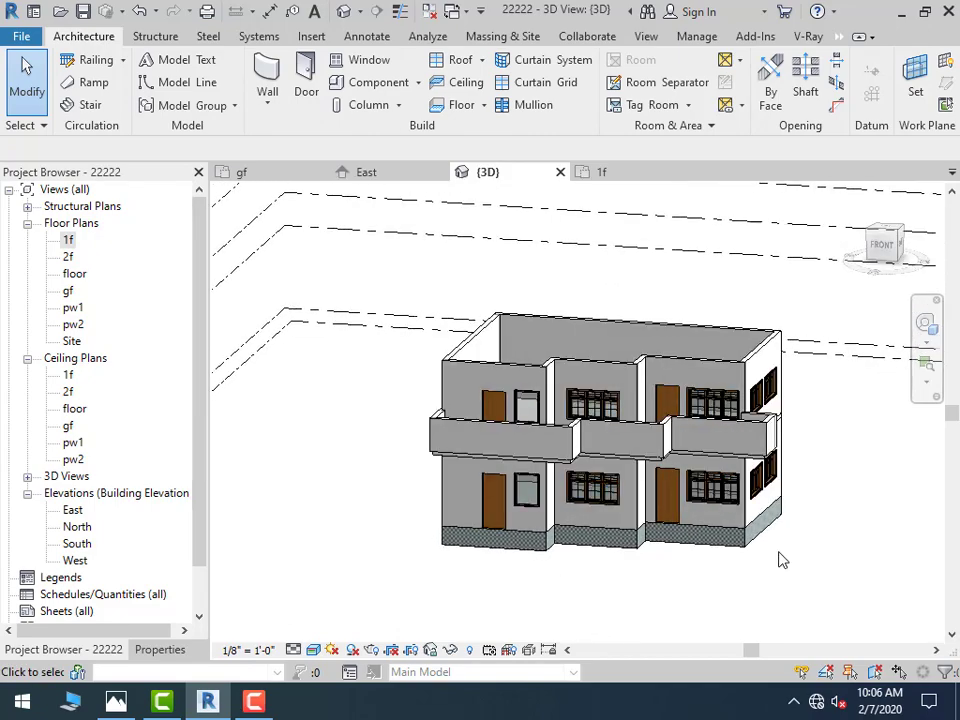
scroll(782, 560, up, 2)
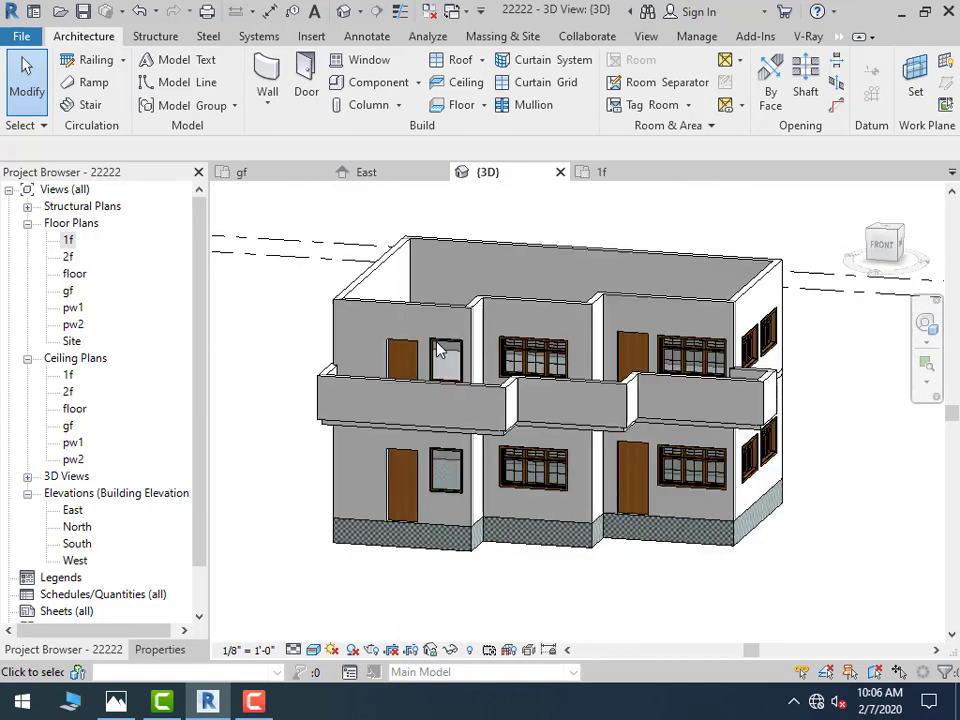
double_click(68, 240)
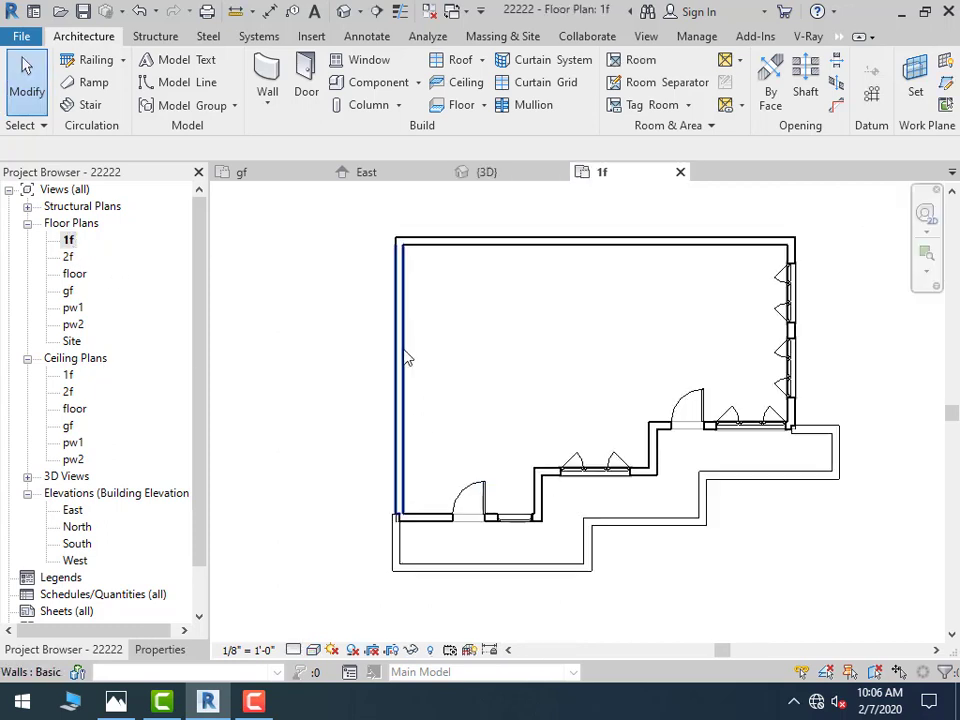
click(118, 705)
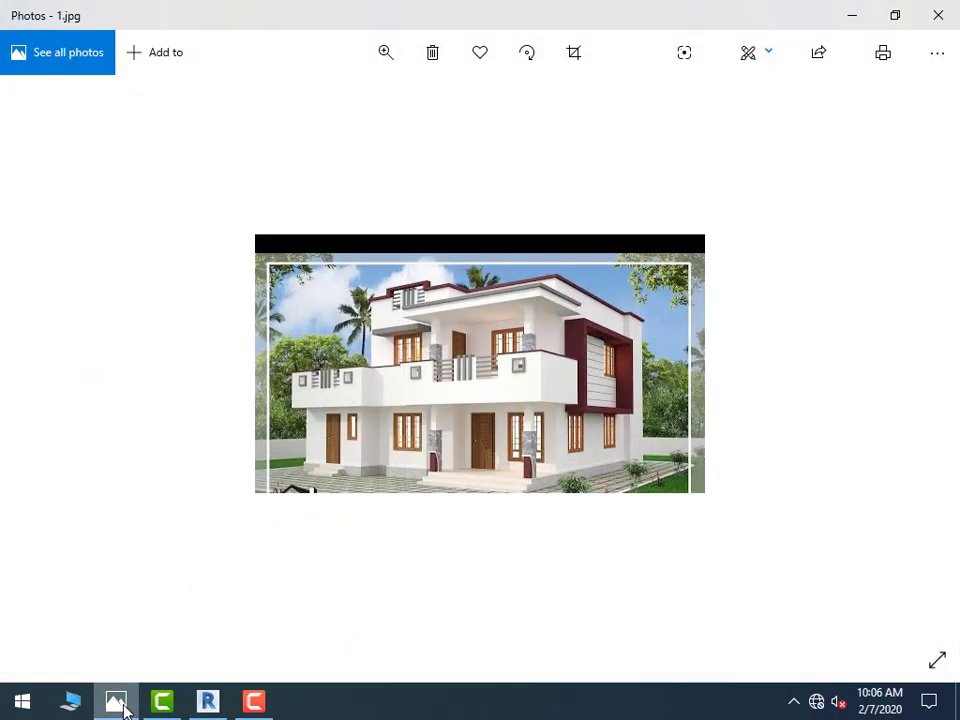
click(120, 705)
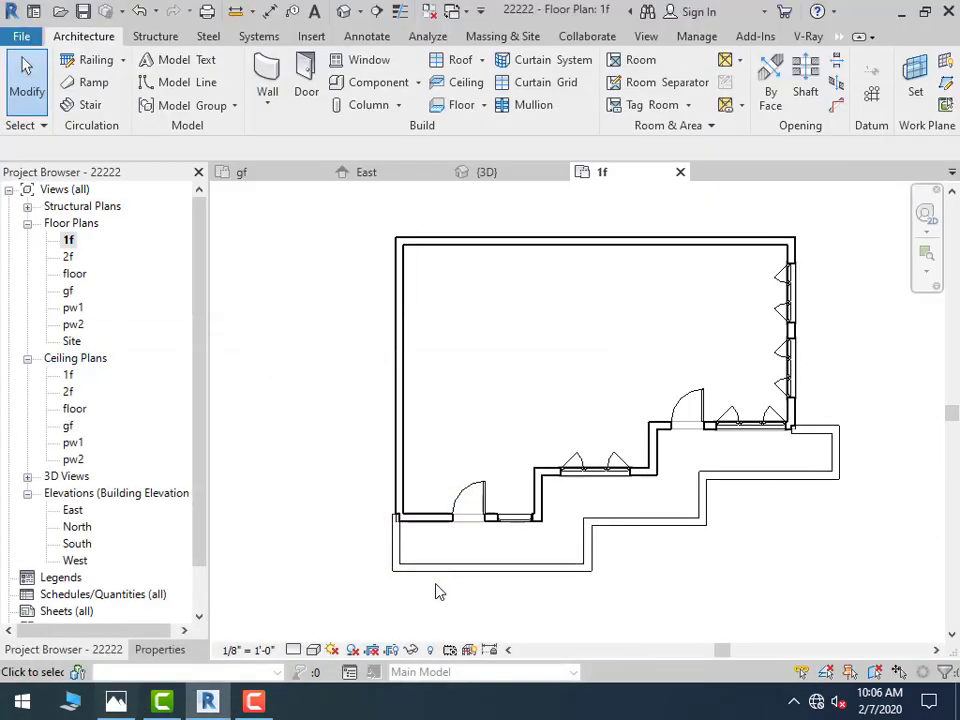
Delete the upper floor's left wall, bottom-left wall and short vertical wall
click(405, 341)
key(Delete)
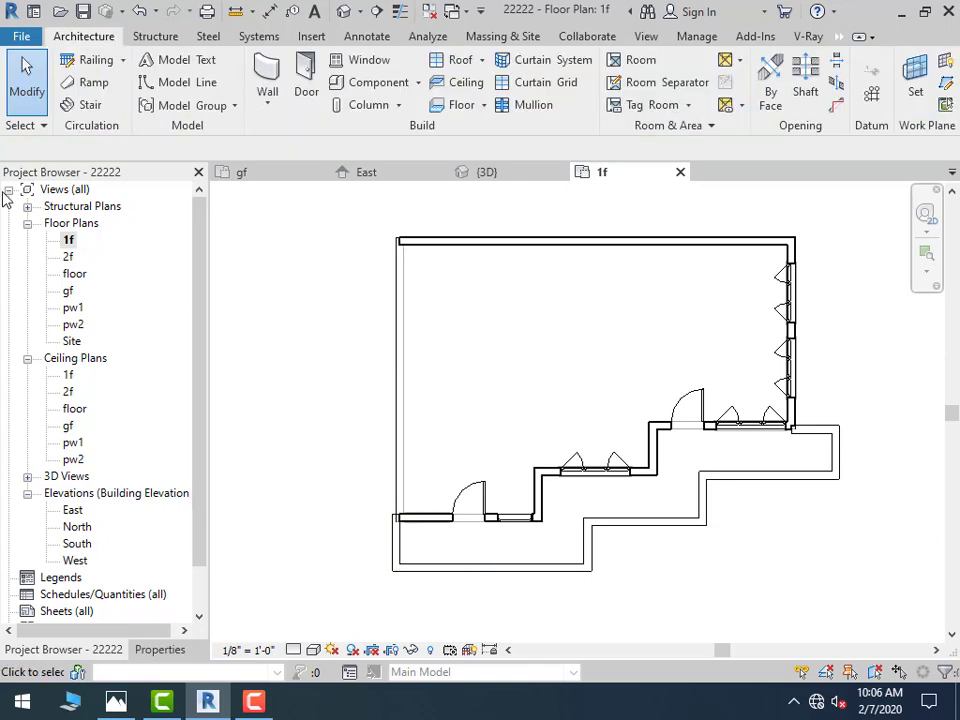
click(432, 520)
key(Delete)
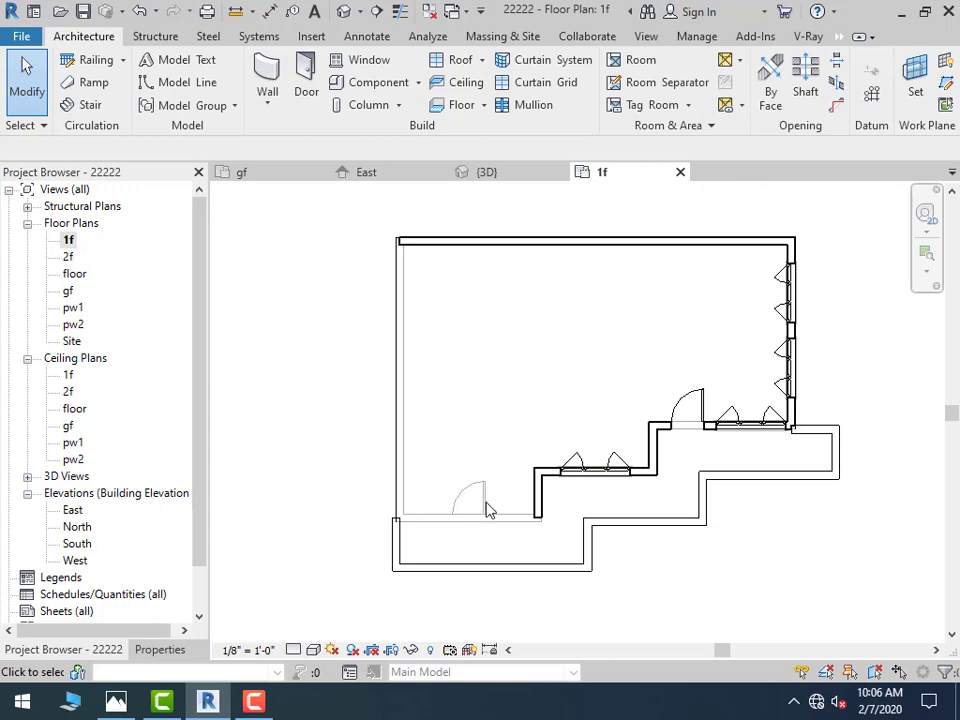
click(537, 505)
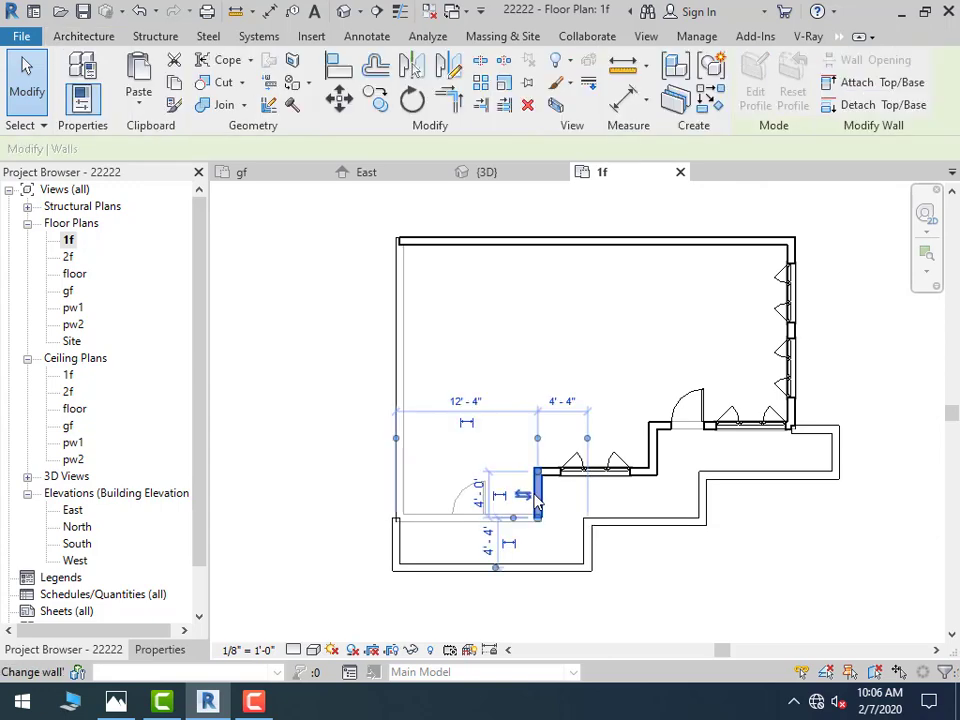
key(Delete)
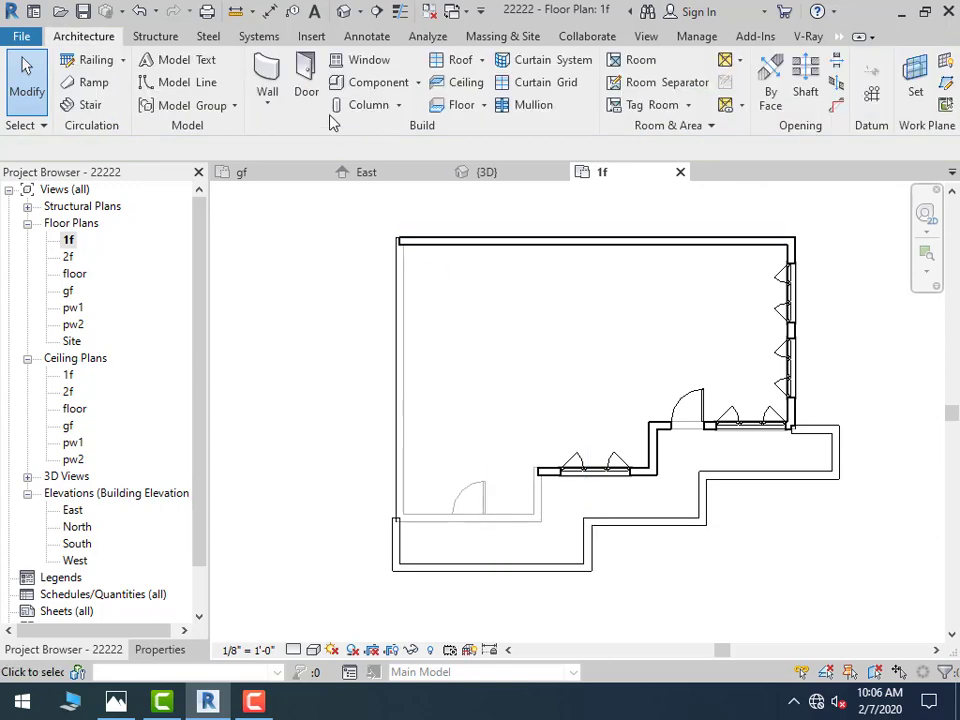
Draw a short 7'-0" architectural wall up from the window wall's end and select it
click(267, 98)
click(275, 135)
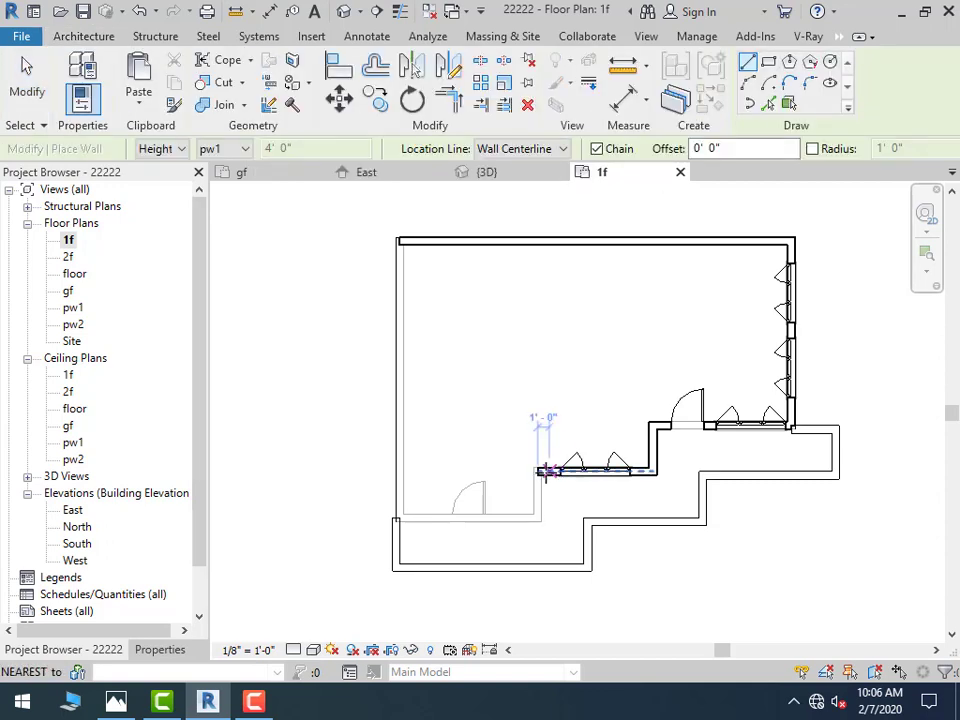
click(538, 471)
click(537, 392)
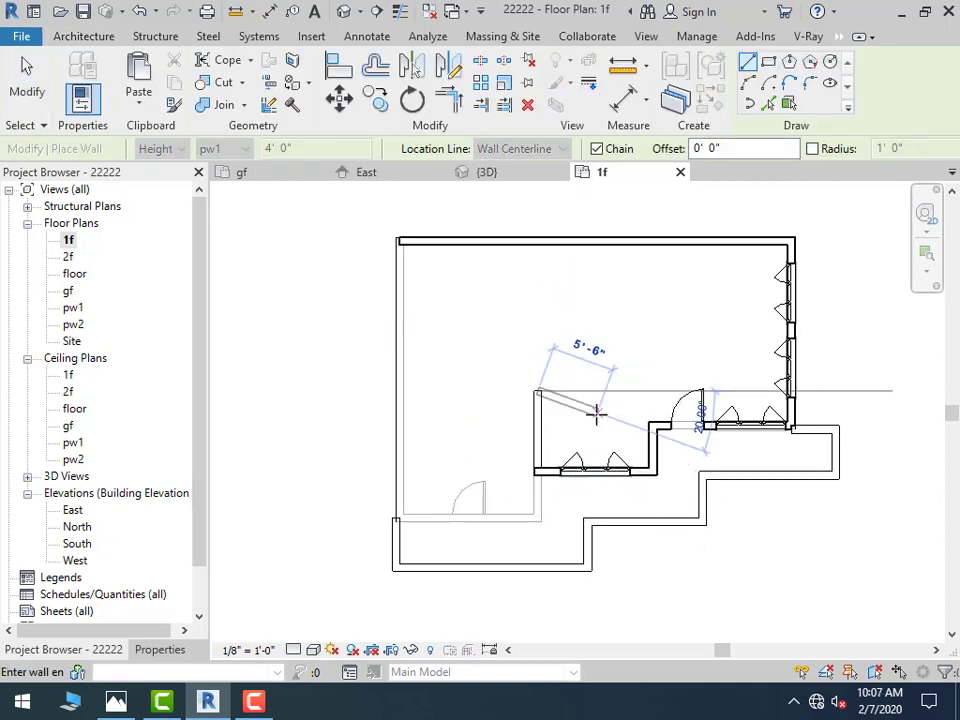
key(Escape)
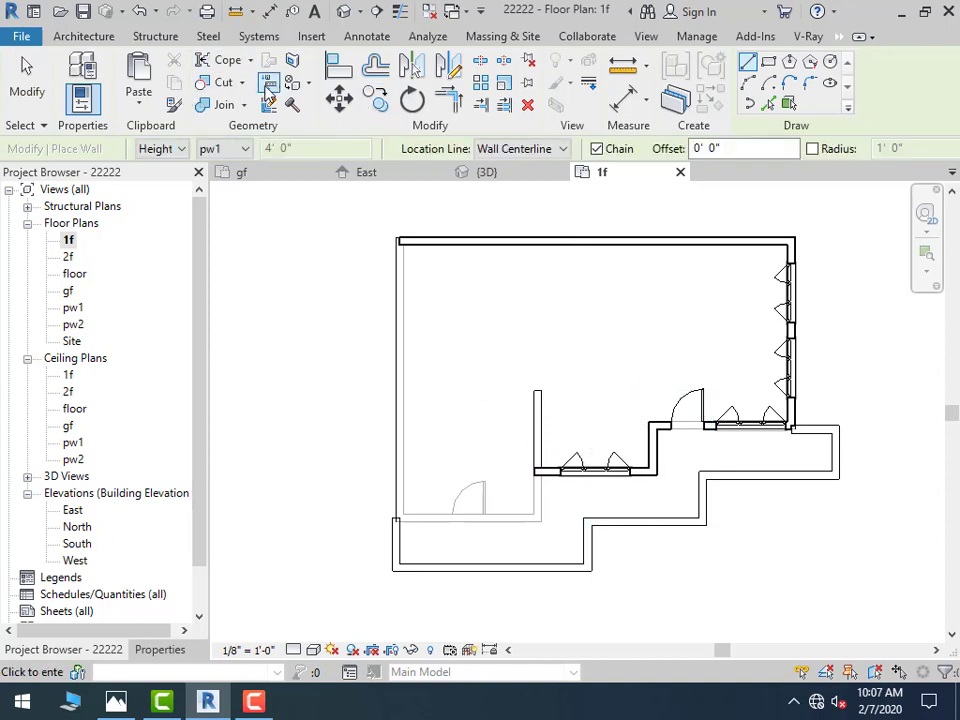
click(335, 72)
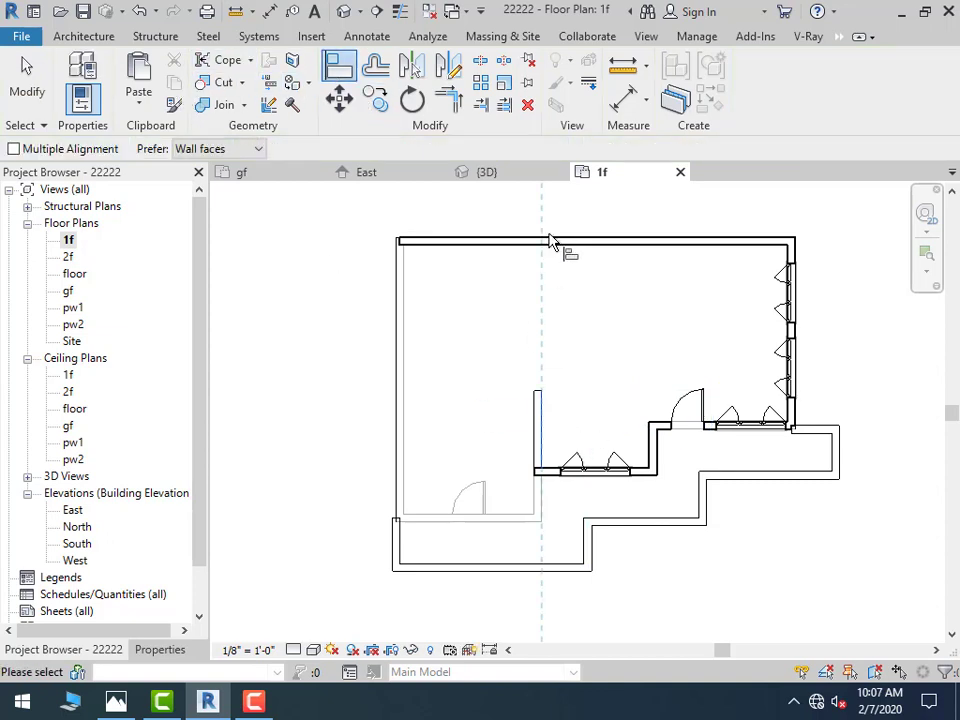
key(Escape)
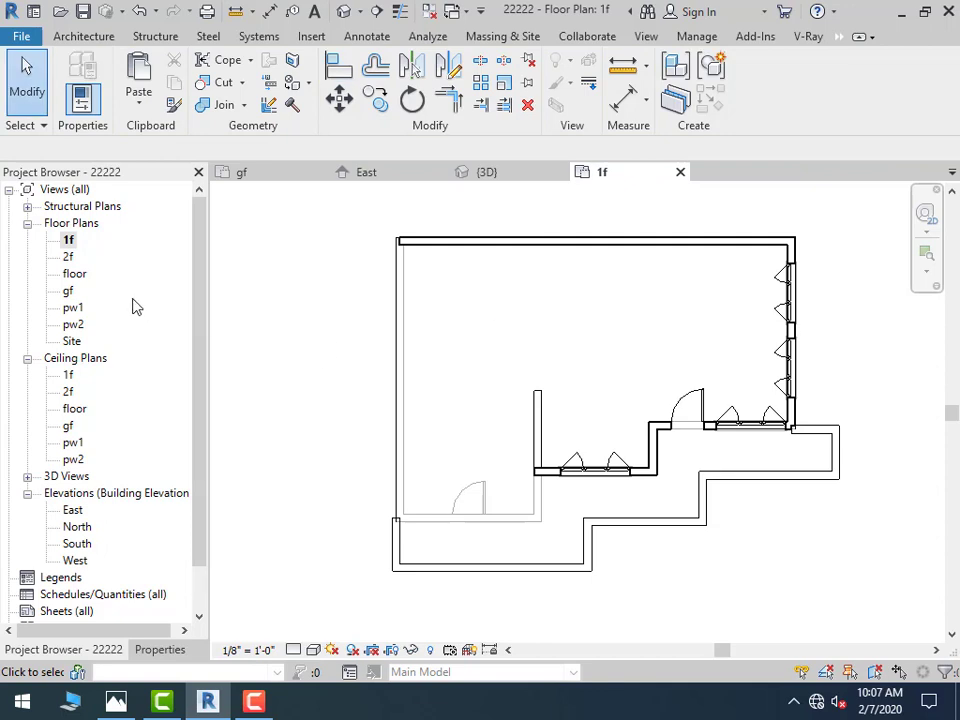
click(539, 410)
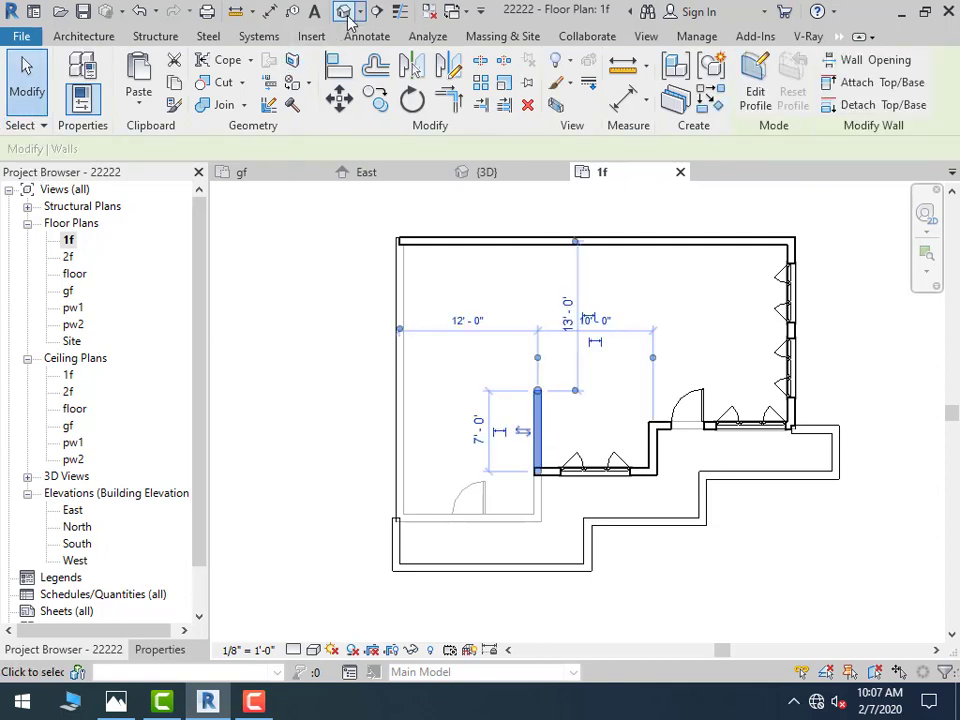
In 3D, give the short wall the window wall's type with Match Type
click(345, 12)
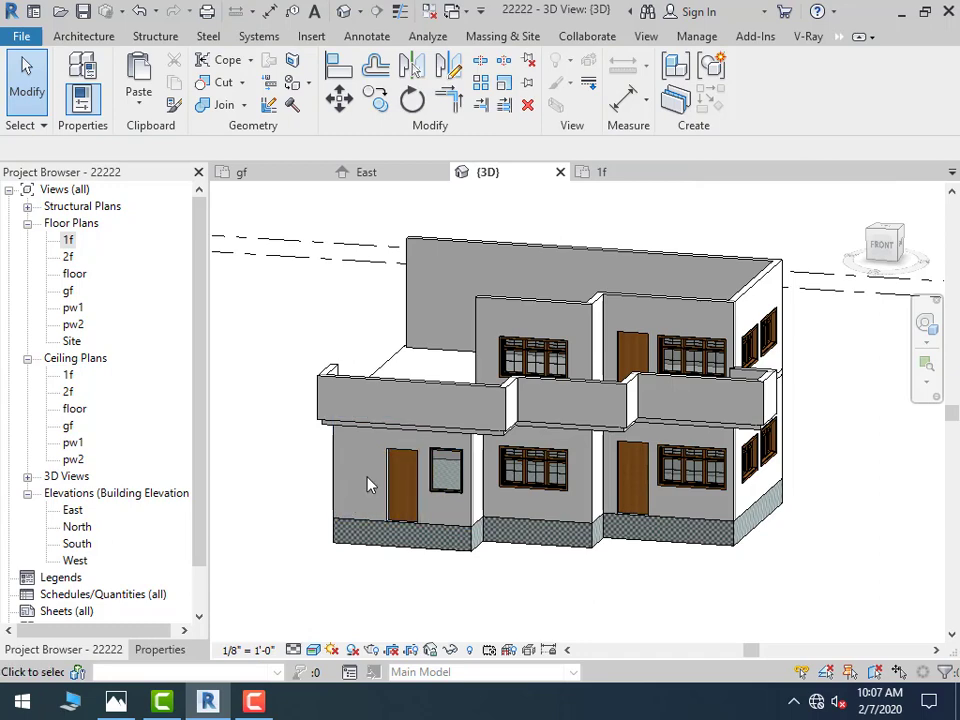
mouse_move(366, 484)
shift+middle_down()
mouse_move(505, 551)
mouse_move(553, 407)
shift+middle_up()
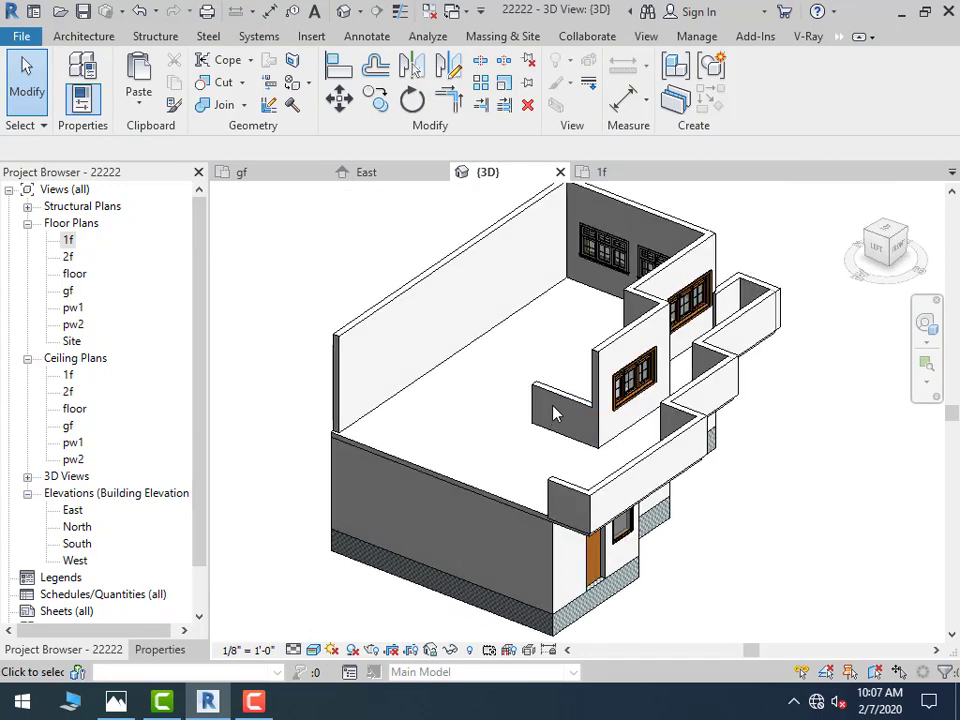
click(555, 406)
click(249, 262)
click(174, 104)
click(565, 410)
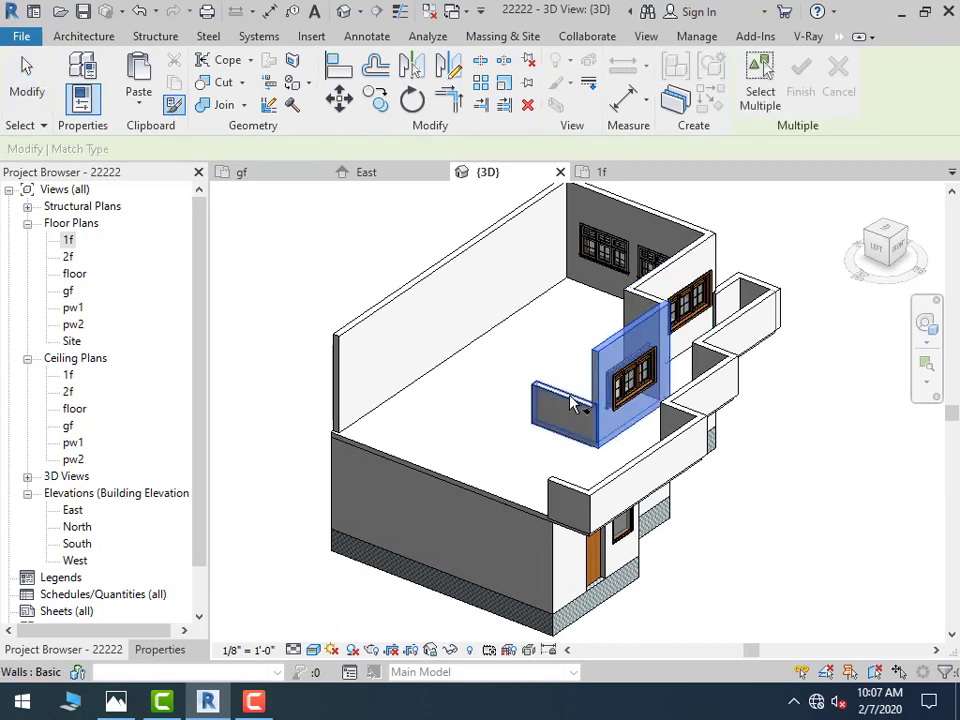
Align the upper floor's left outer wall to the short wall's face
click(448, 98)
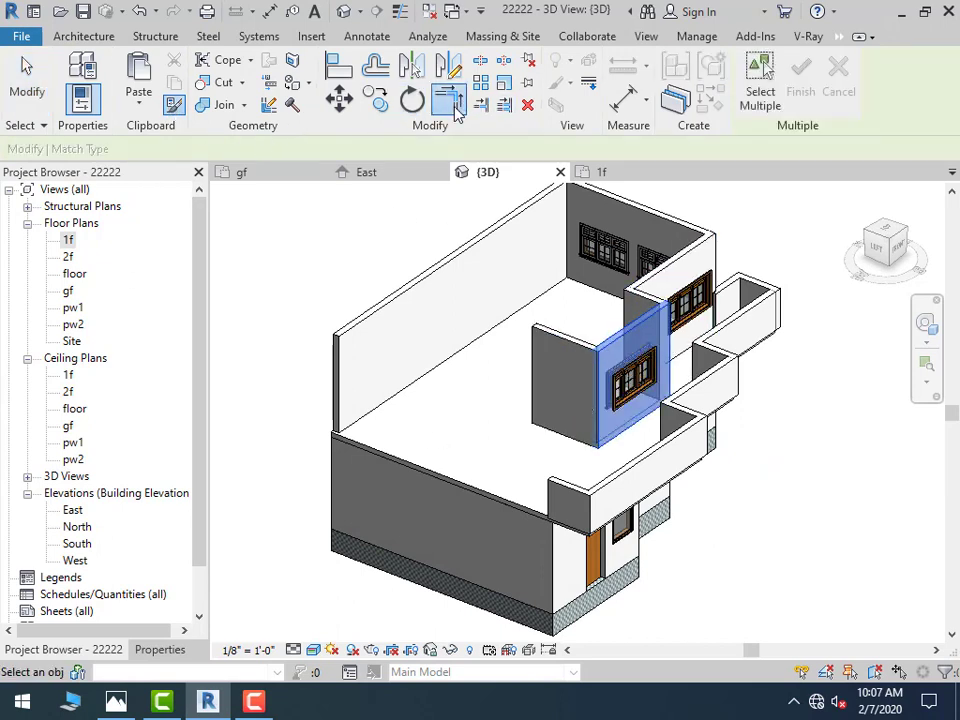
click(454, 279)
click(547, 343)
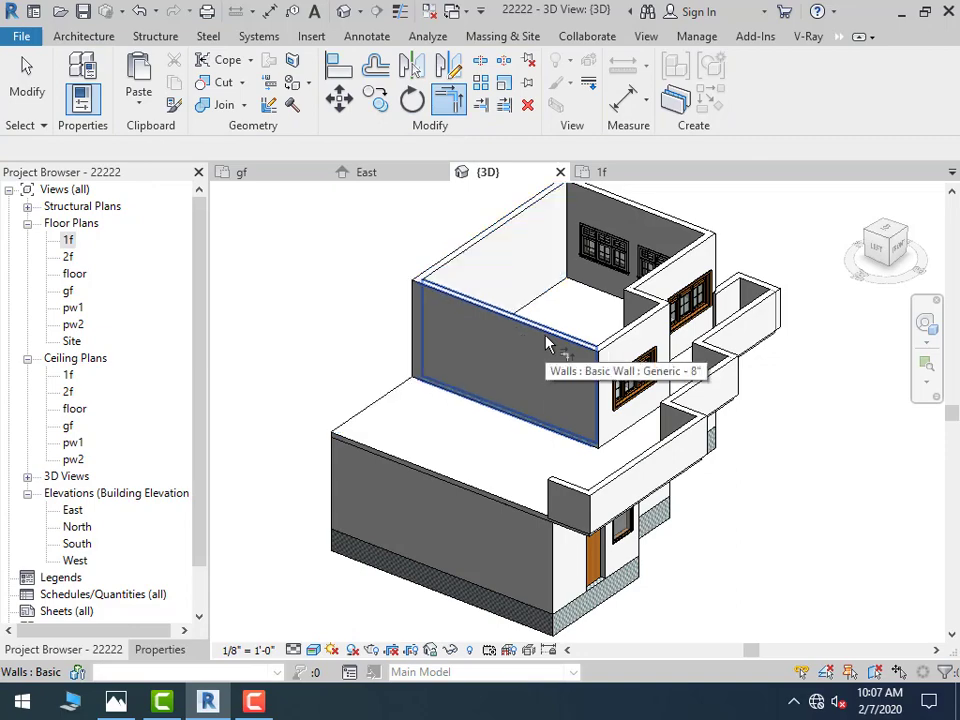
Orbit the model, check the reference photo, and return to the 1f floor plan
mouse_move(519, 484)
shift+middle_down()
mouse_move(407, 429)
mouse_move(339, 420)
mouse_move(413, 440)
mouse_move(400, 470)
shift+middle_up()
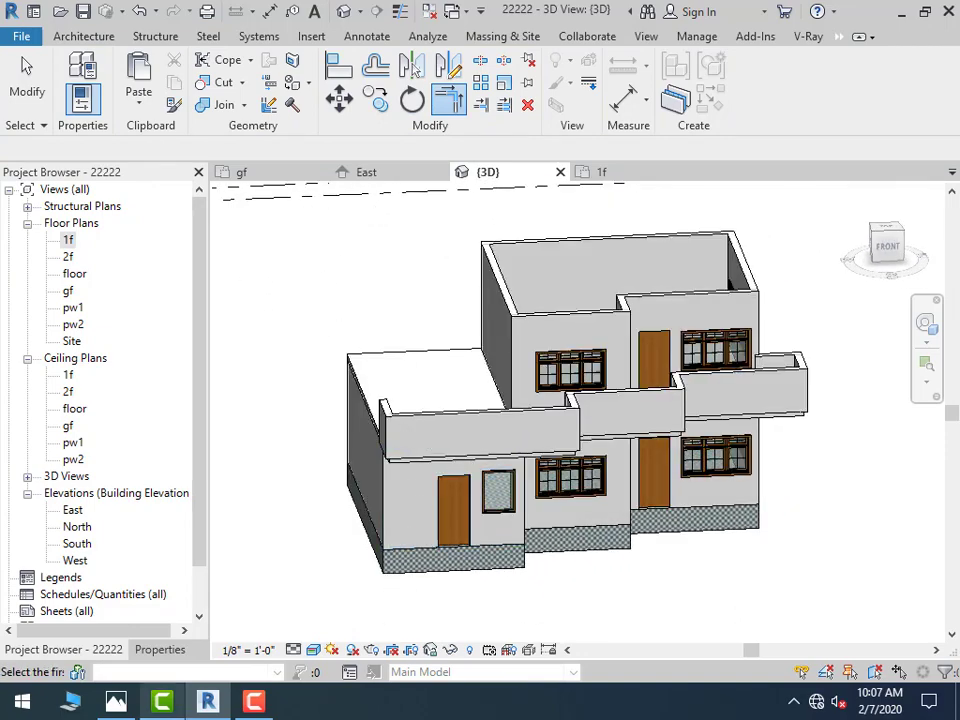
click(116, 702)
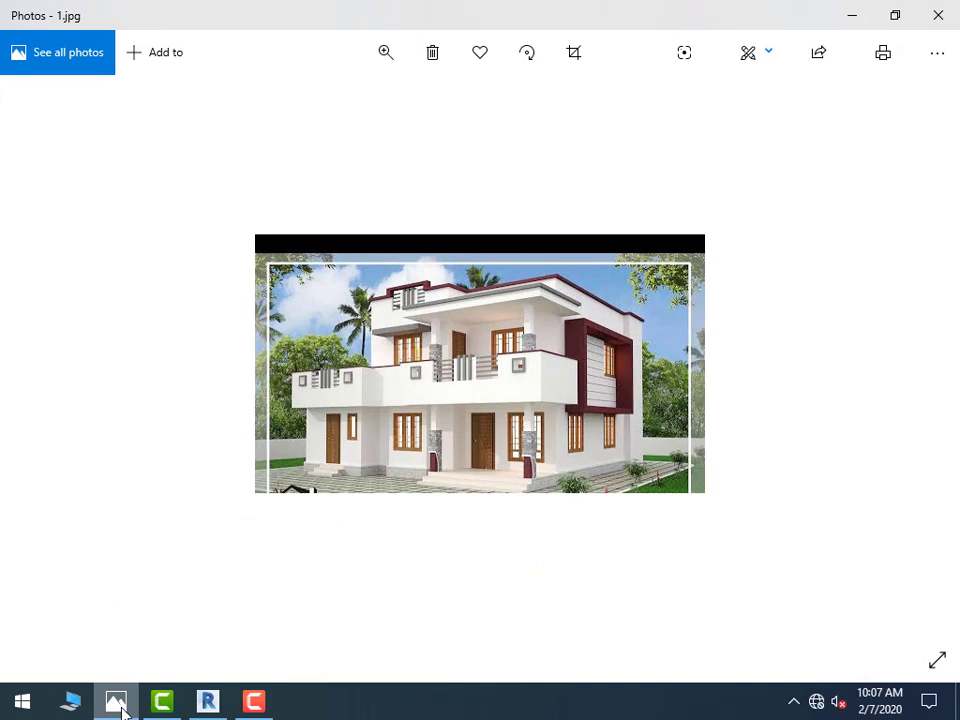
click(118, 704)
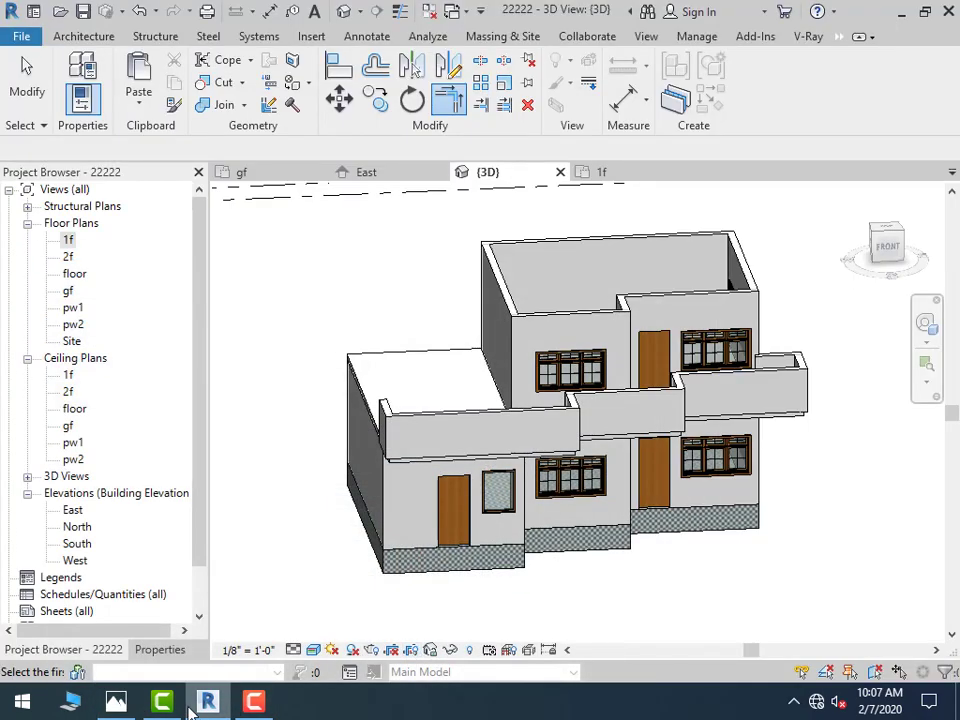
mouse_move(276, 515)
shift+middle_down()
mouse_move(439, 561)
mouse_move(493, 649)
mouse_move(520, 620)
shift+middle_up()
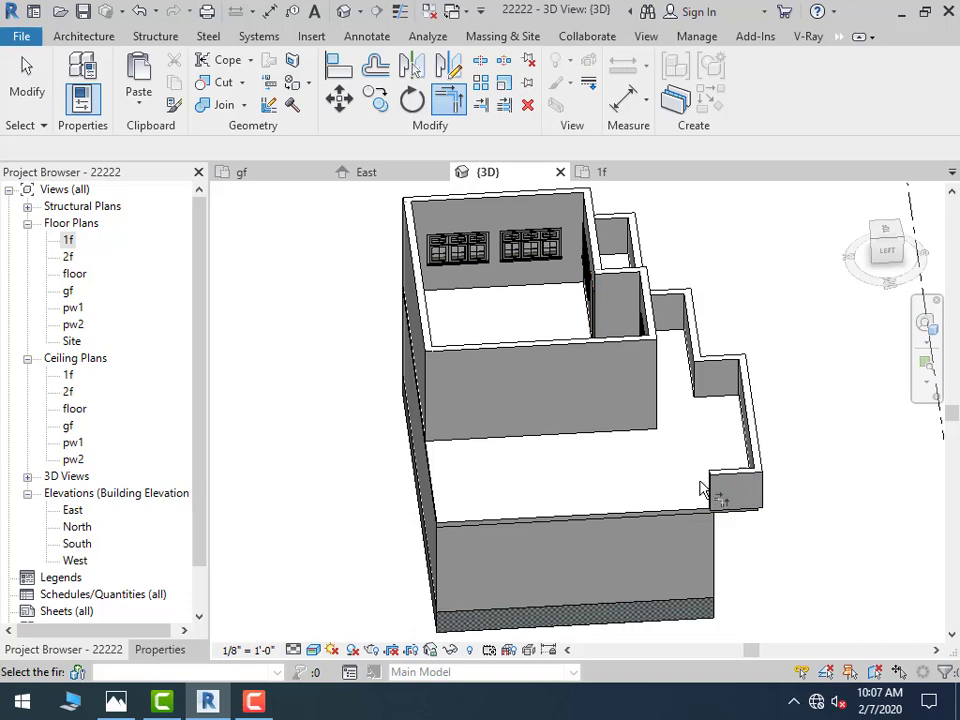
double_click(68, 240)
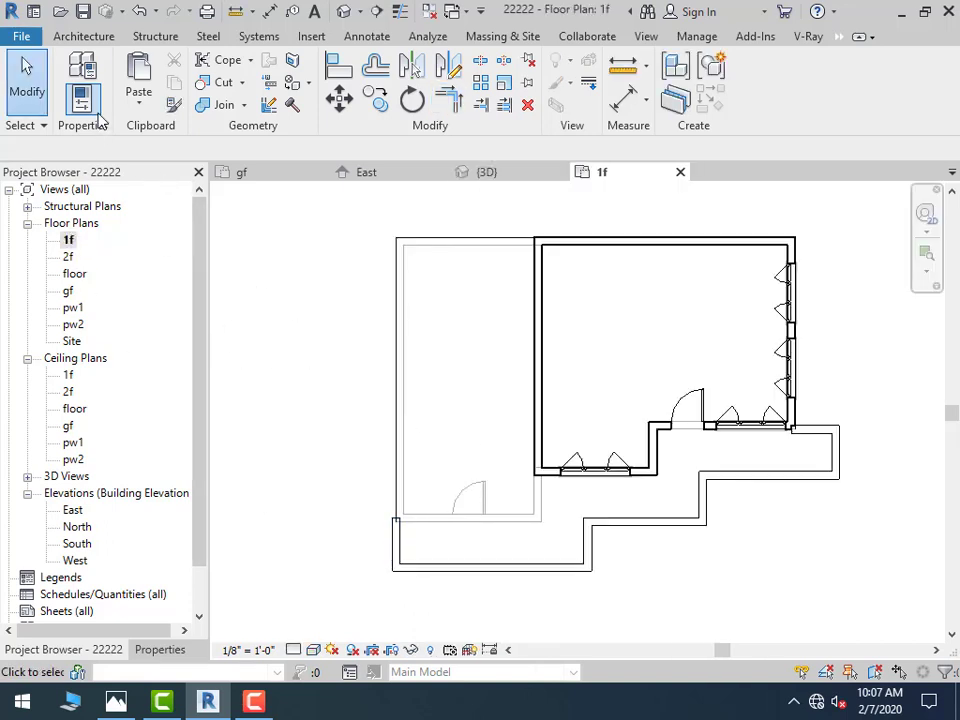
Stretch the short left wall up to the plan's top-left corner
click(84, 36)
click(267, 100)
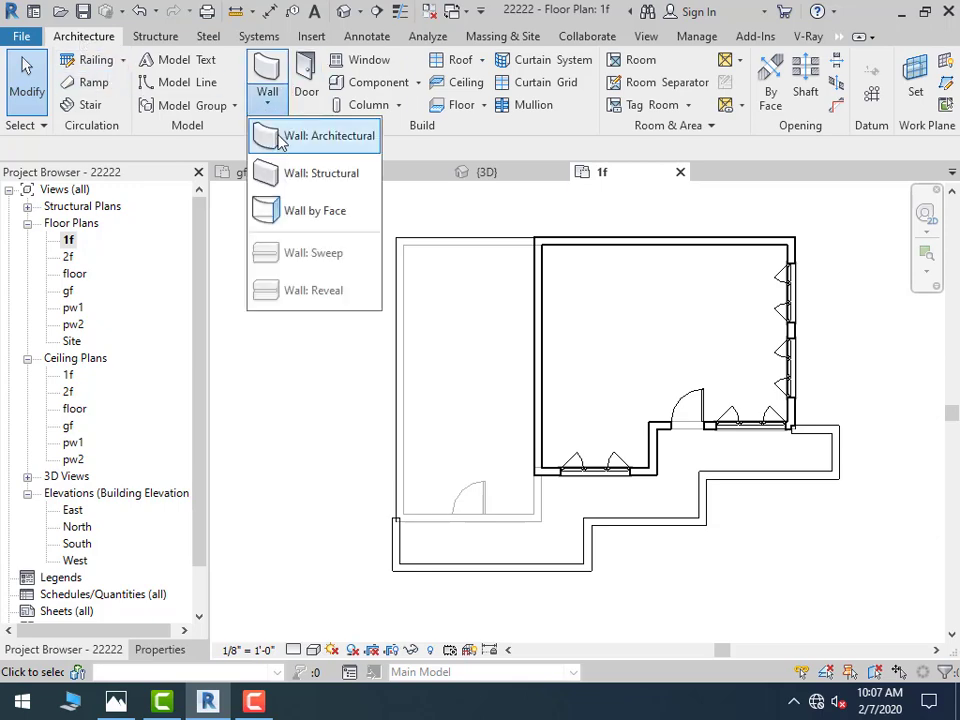
click(281, 141)
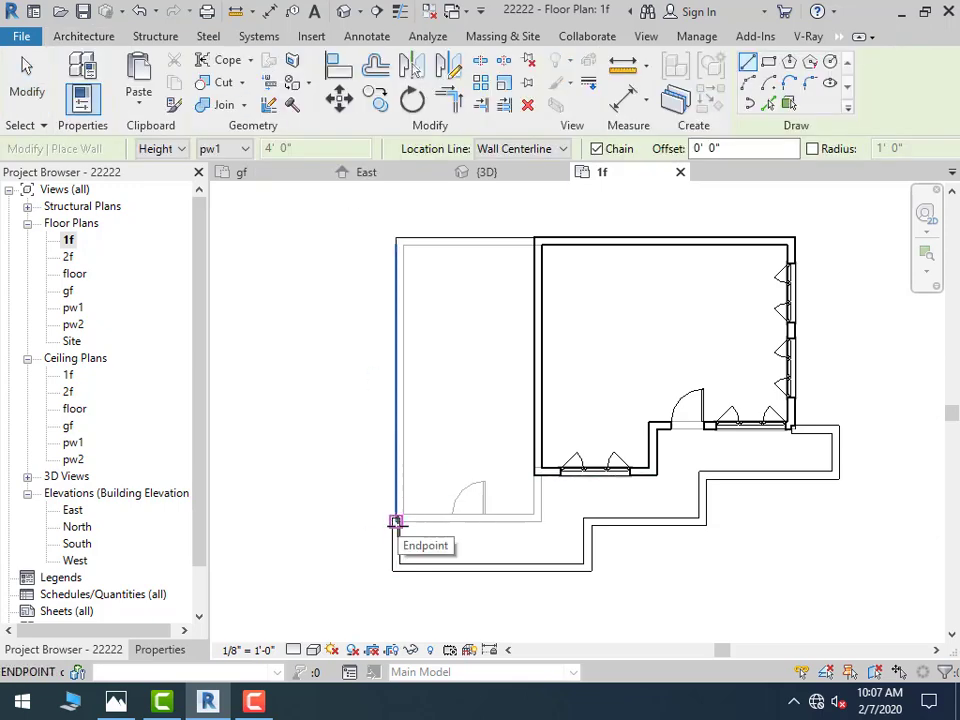
click(48, 92)
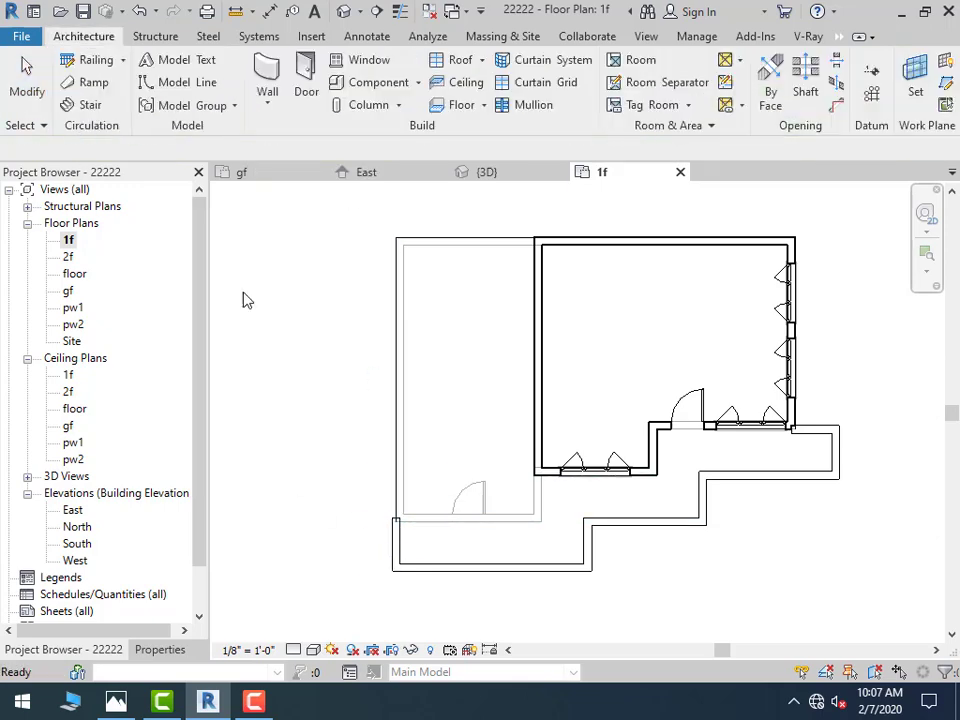
click(397, 540)
drag(397, 520, 397, 240)
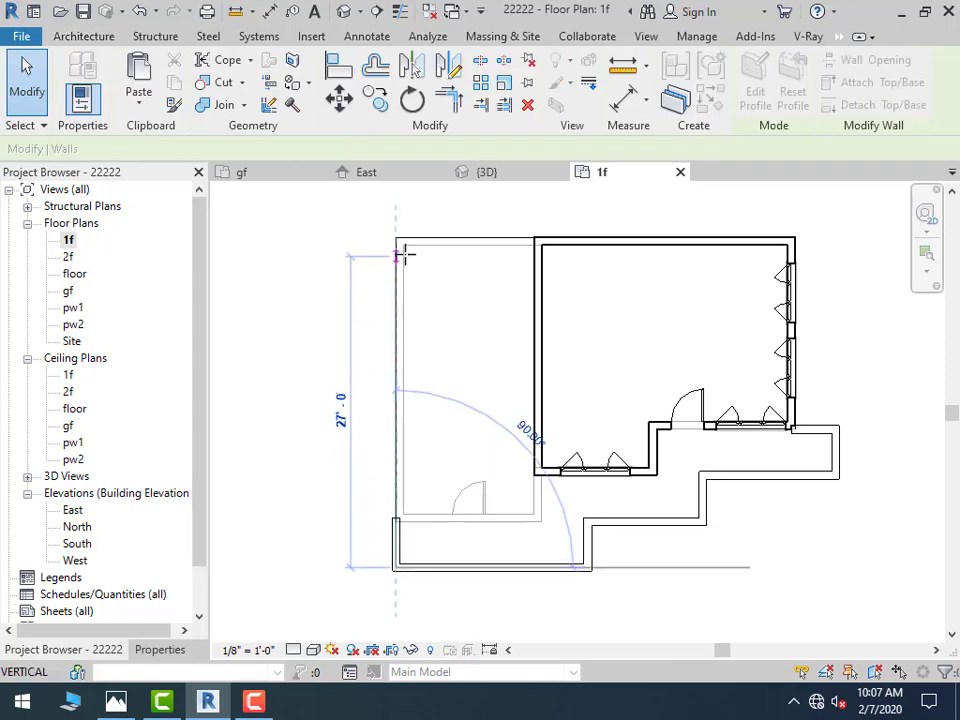
click(439, 207)
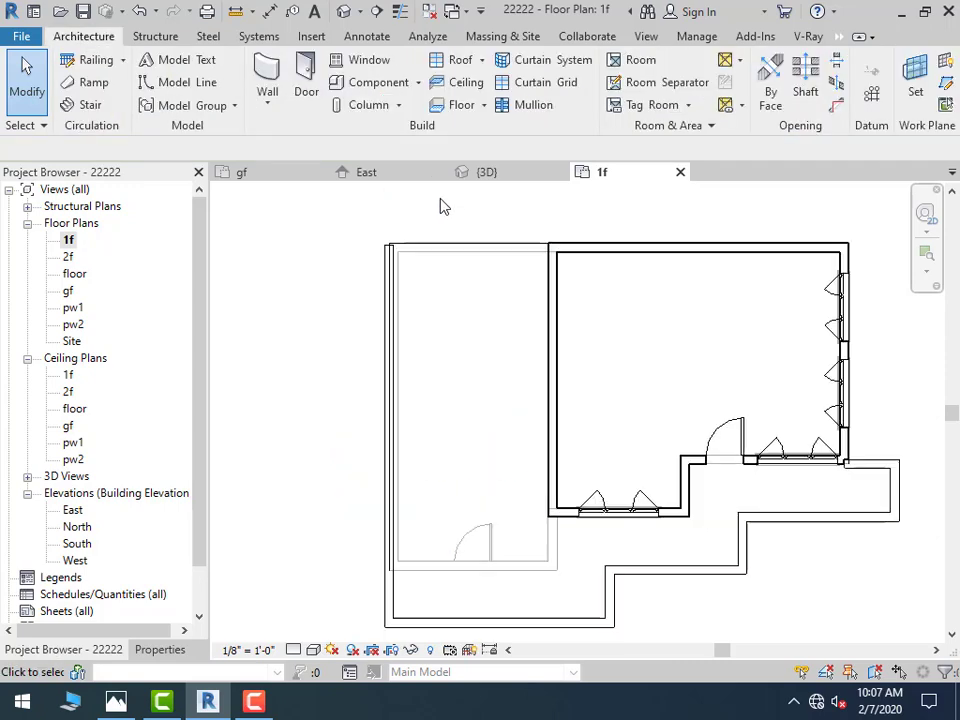
scroll(439, 207, up, 2)
scroll(433, 214, up, 1)
click(338, 314)
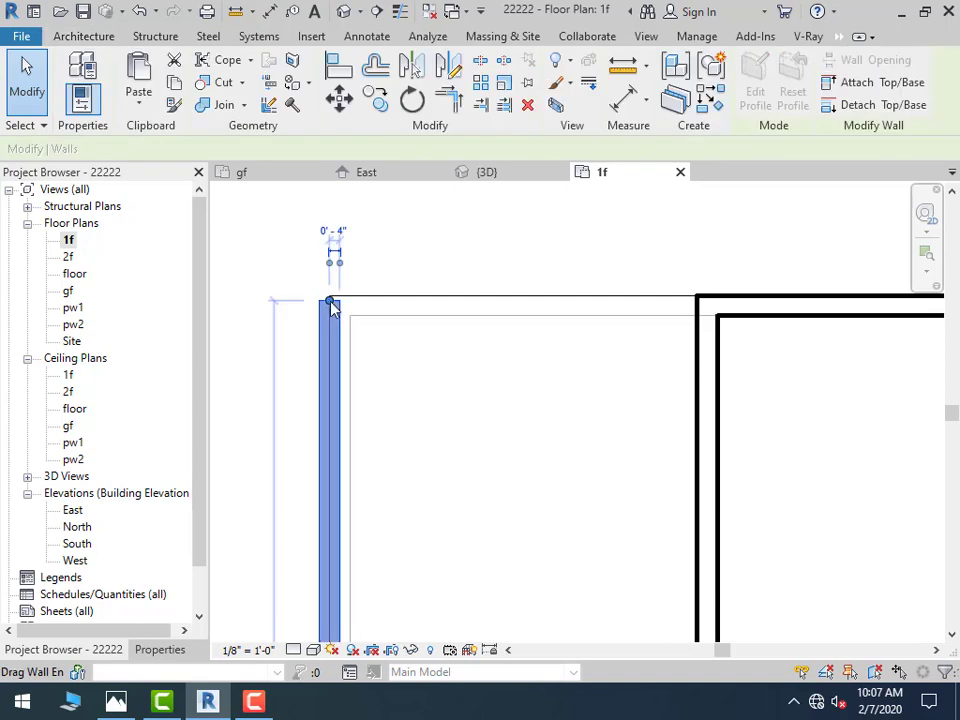
drag(332, 305, 328, 292)
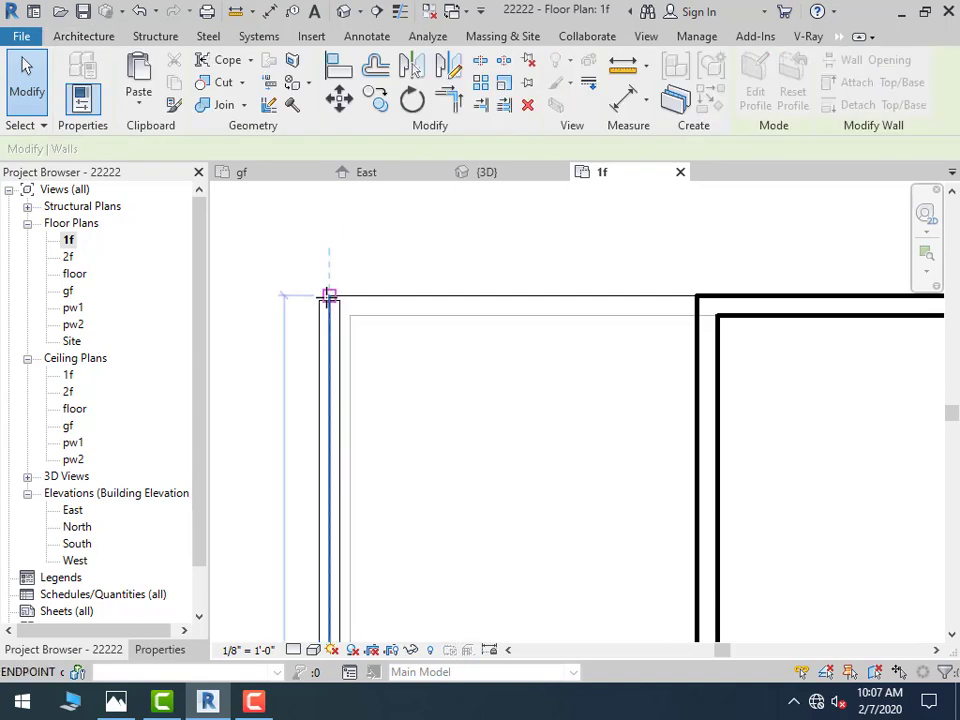
click(396, 246)
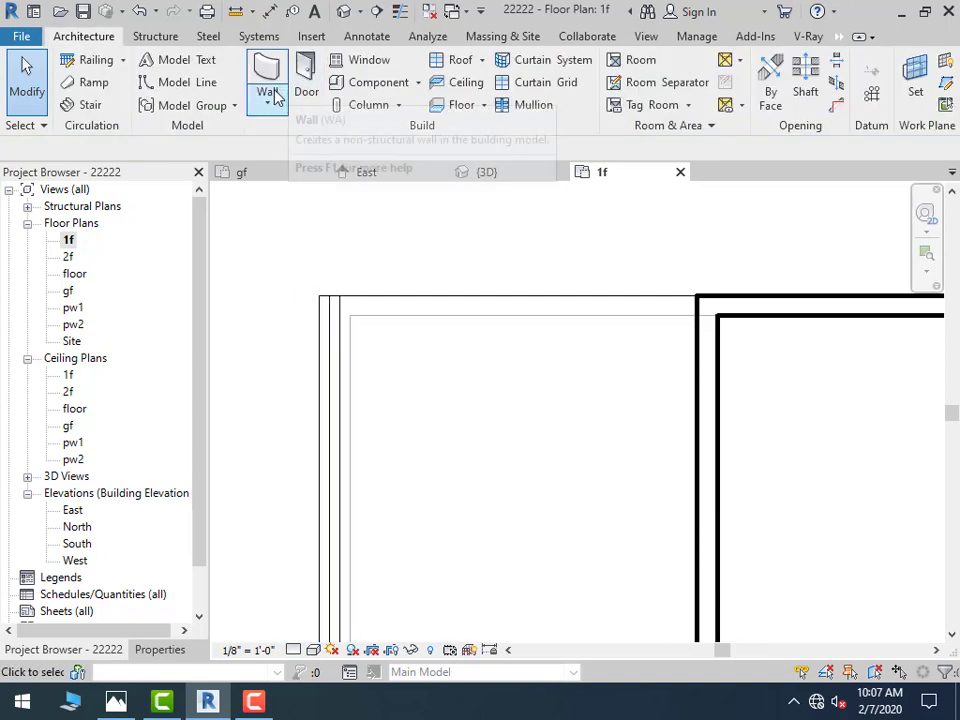
Draw an architectural wall along the top edge, top-left to top-right corner
click(268, 100)
click(289, 146)
click(328, 304)
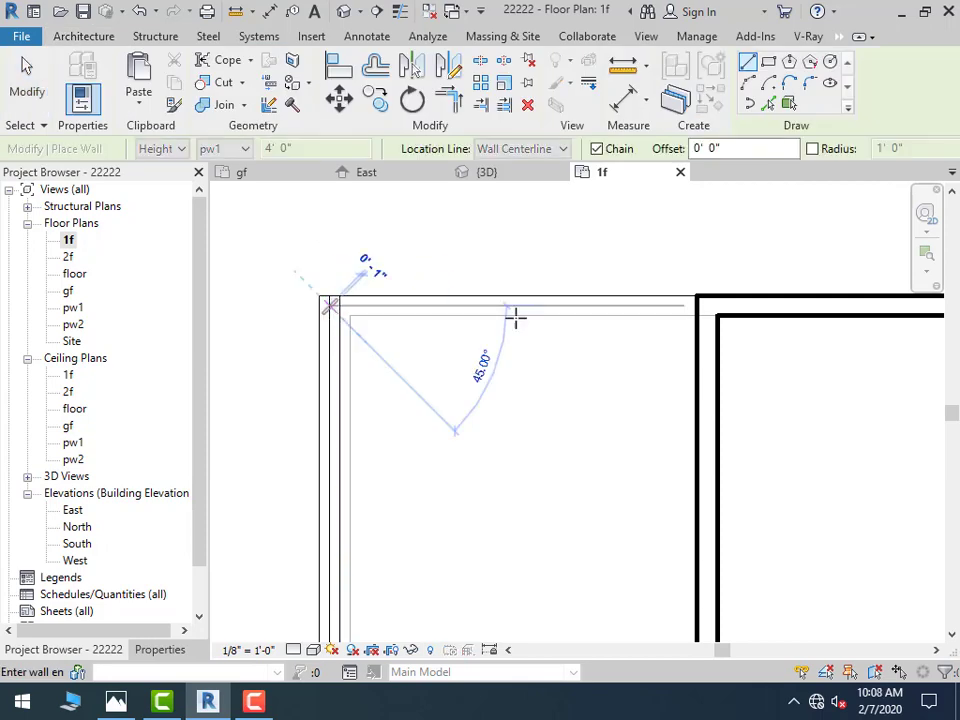
click(695, 304)
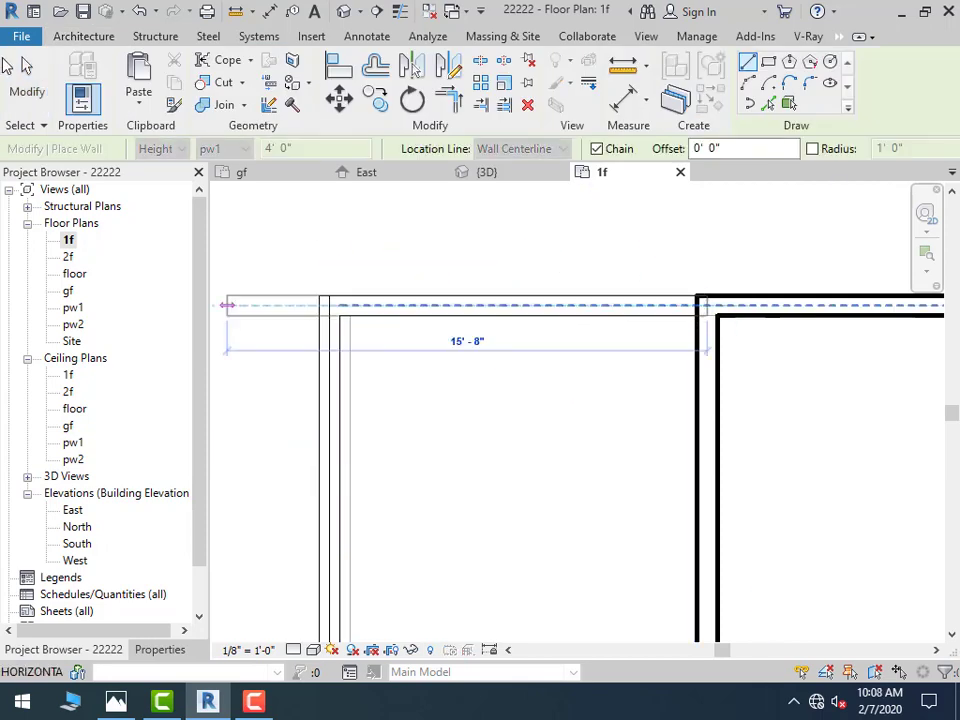
click(26, 82)
click(344, 13)
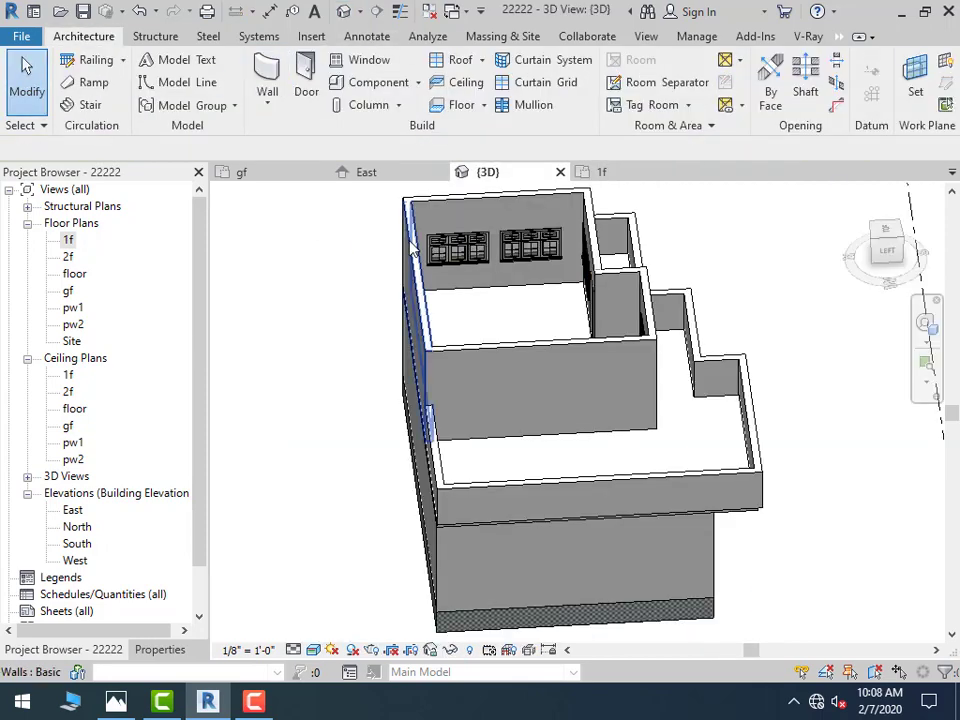
mouse_move(617, 476)
shift+middle_down()
mouse_move(467, 400)
mouse_move(477, 532)
mouse_move(489, 514)
shift+middle_up()
scroll(504, 424, up, 2)
mouse_move(504, 424)
shift+middle_down()
mouse_move(536, 428)
mouse_move(542, 456)
mouse_move(514, 435)
shift+middle_up()
scroll(514, 435, down, 2)
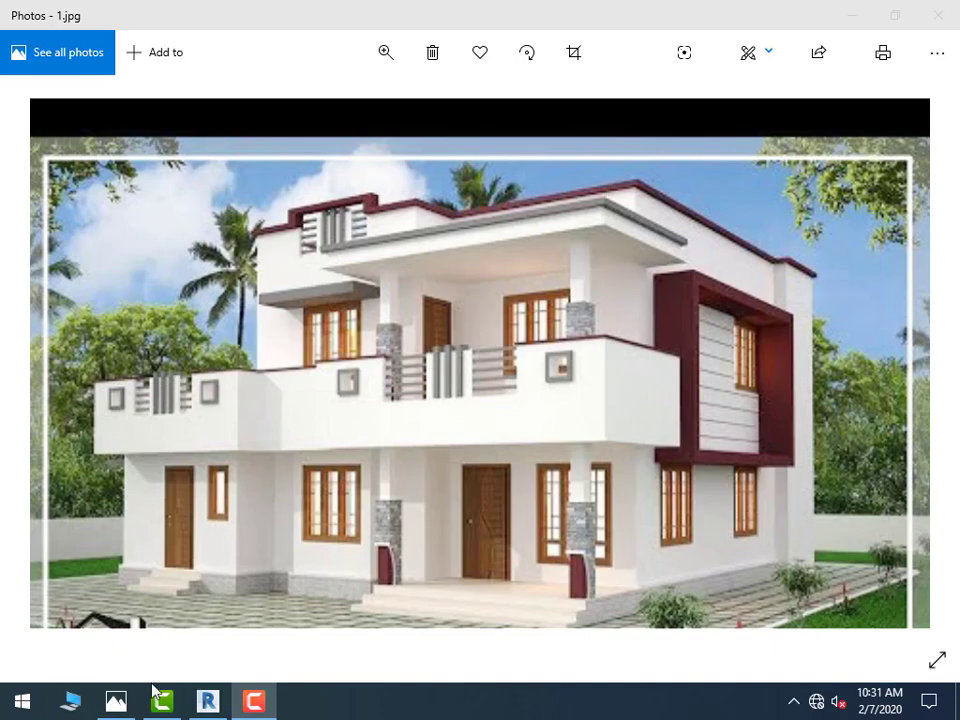
click(208, 703)
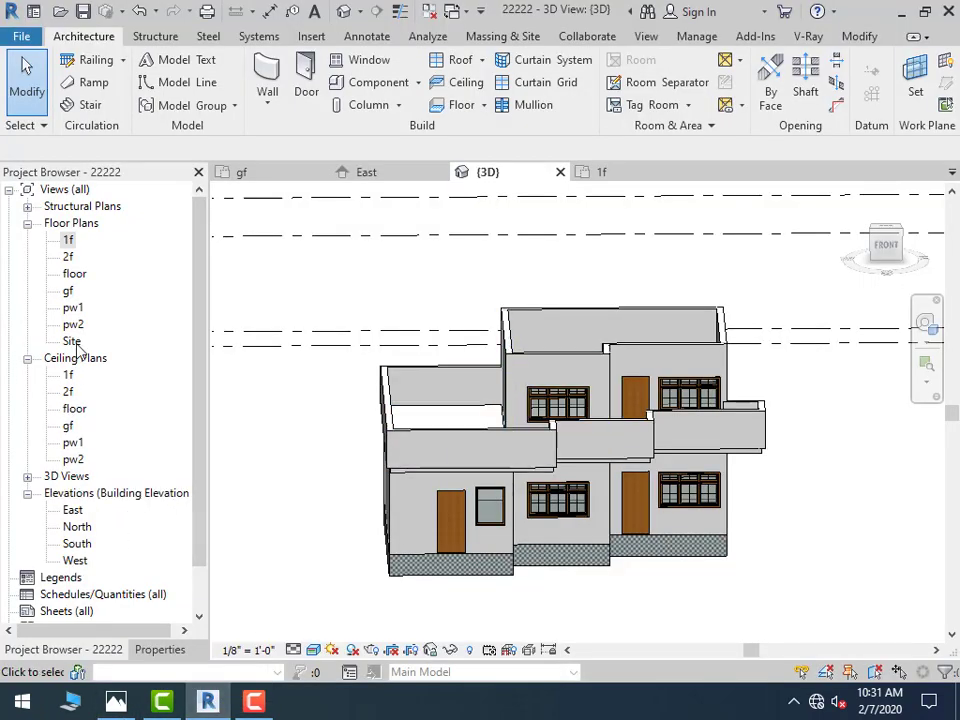
Open the 2f plan, set Underlay base level to pw1, apply, and zoom in
double_click(68, 257)
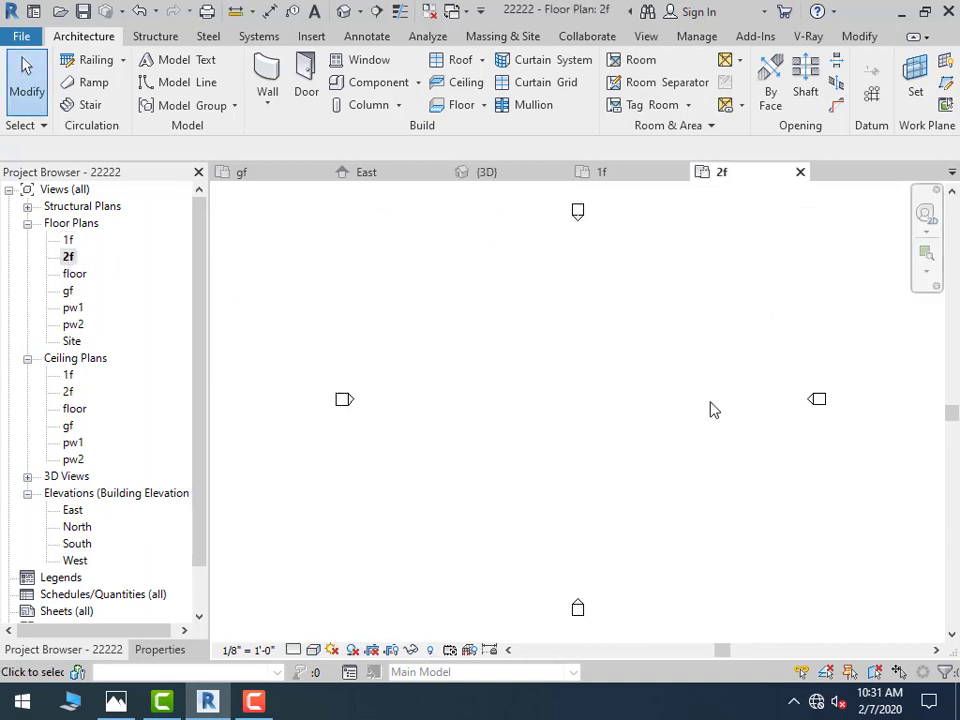
click(157, 651)
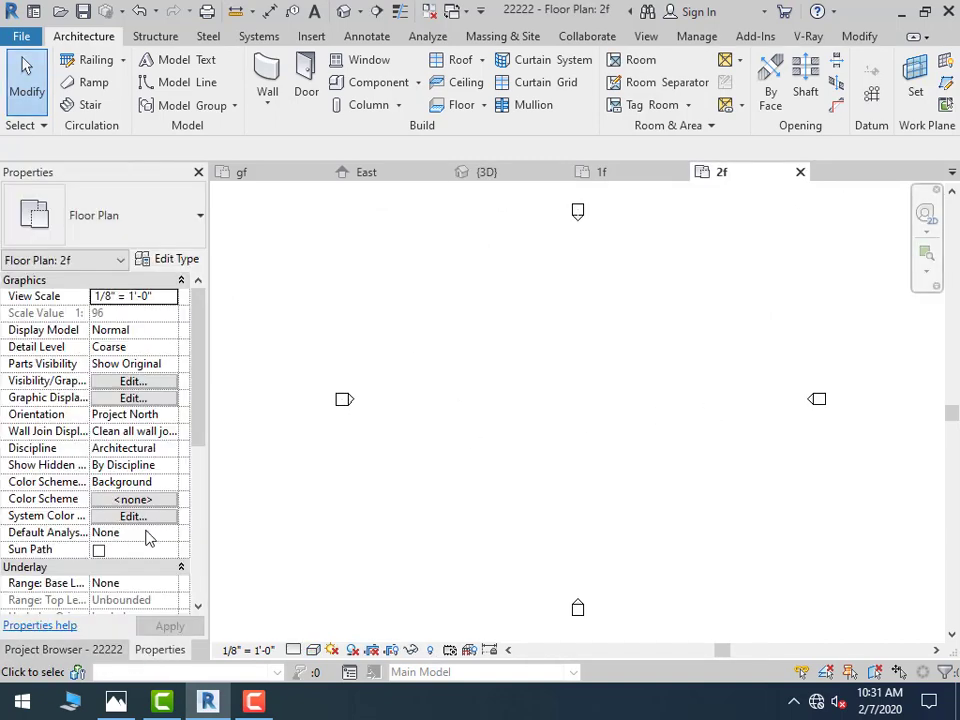
click(174, 584)
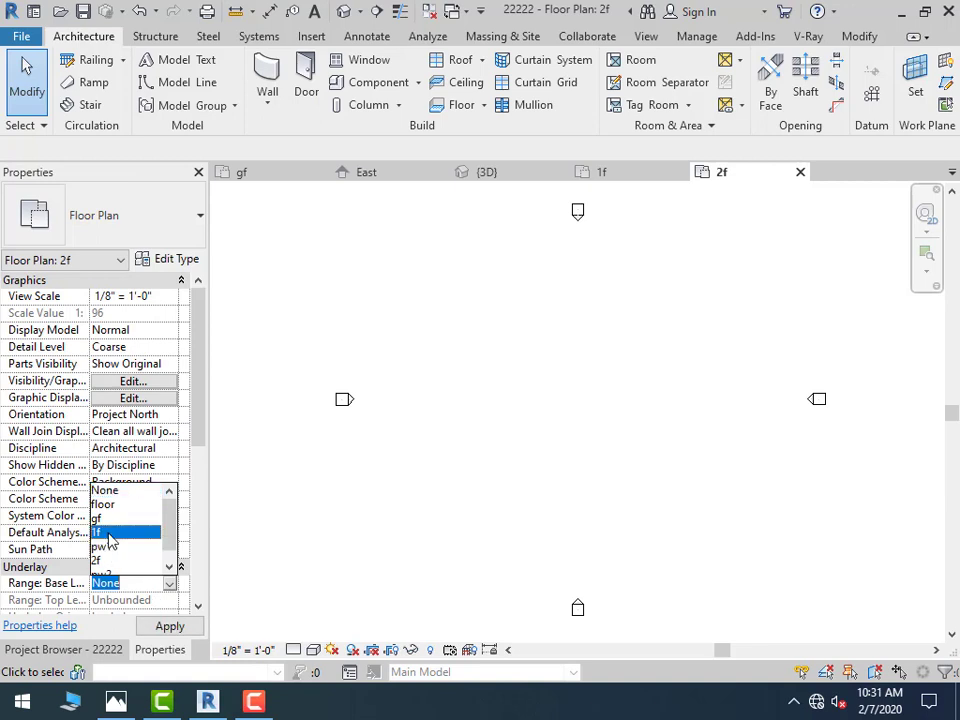
click(111, 549)
click(172, 626)
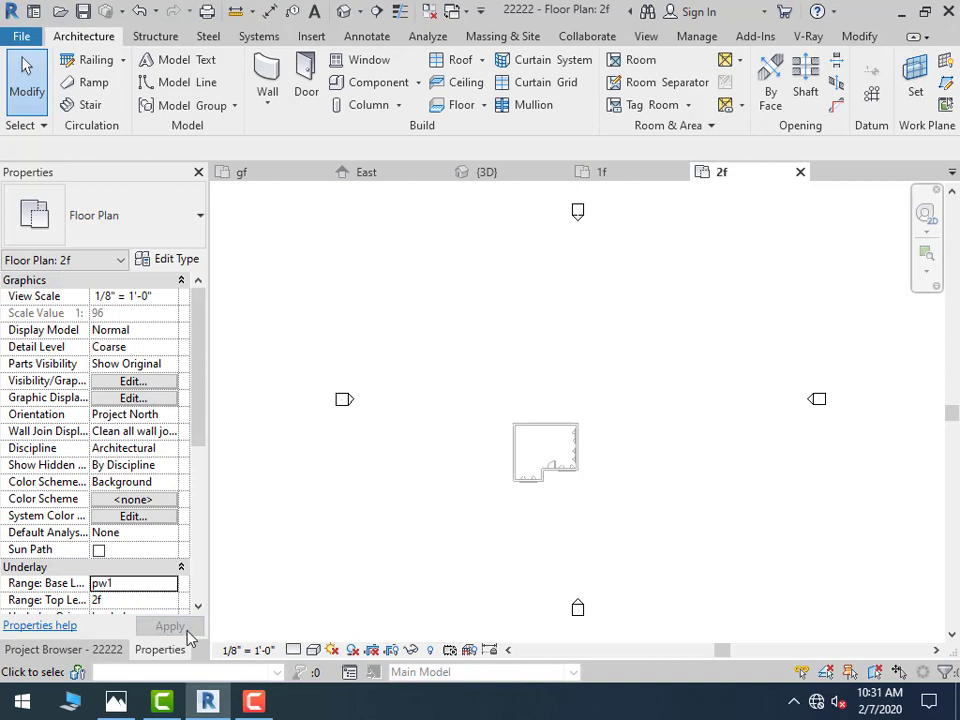
scroll(508, 492, up, 2)
scroll(510, 492, up, 1)
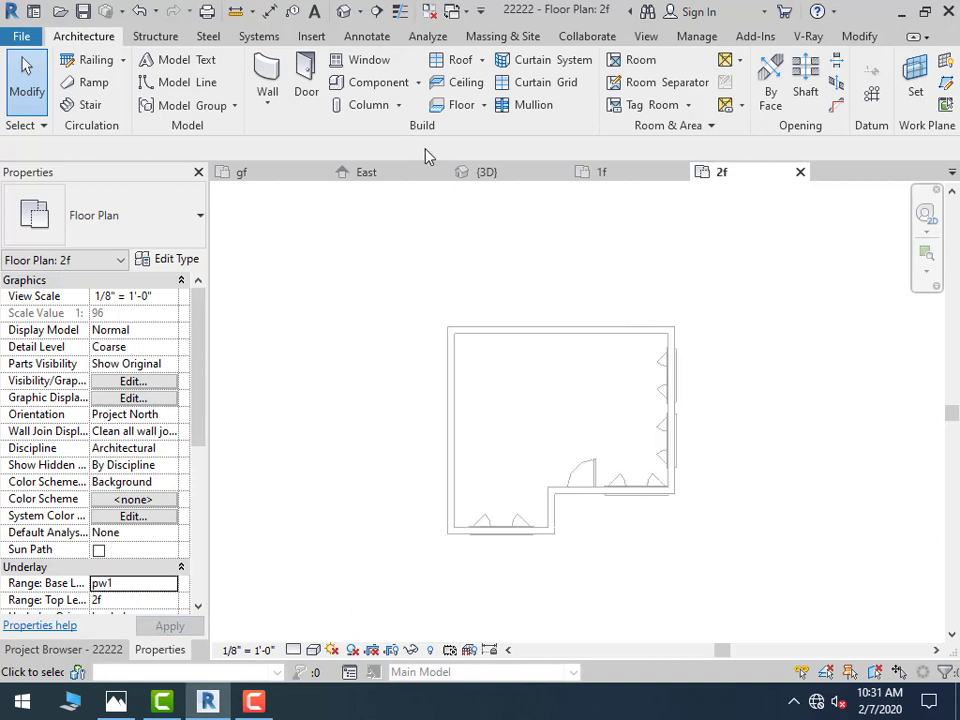
Start a floor sketch in Pick Walls mode, removing a misplaced offset boundary line
click(268, 110)
click(455, 105)
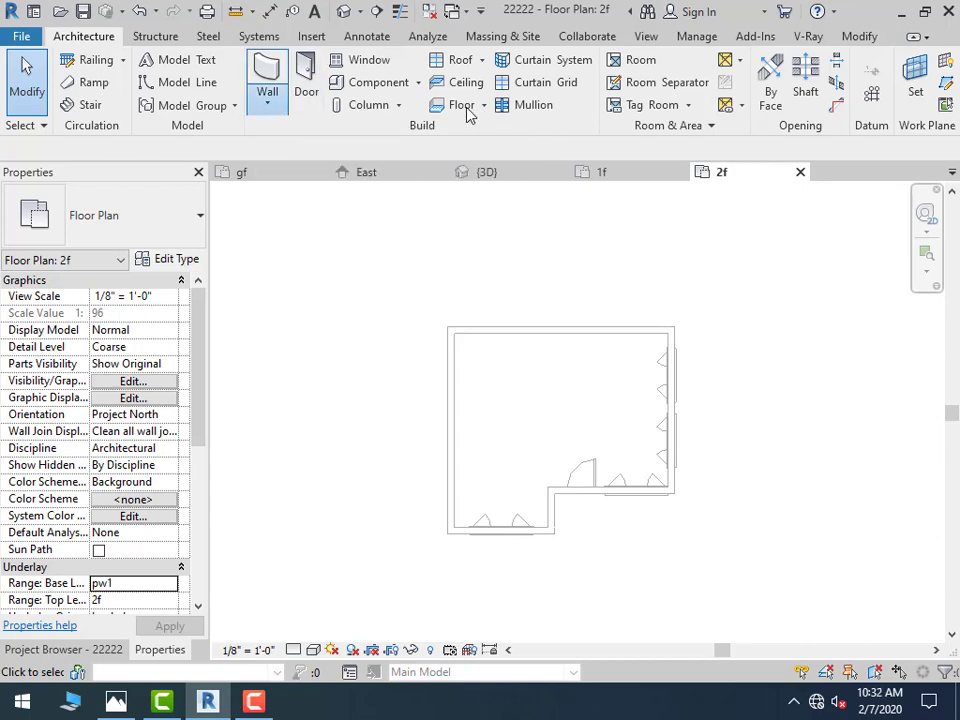
click(777, 72)
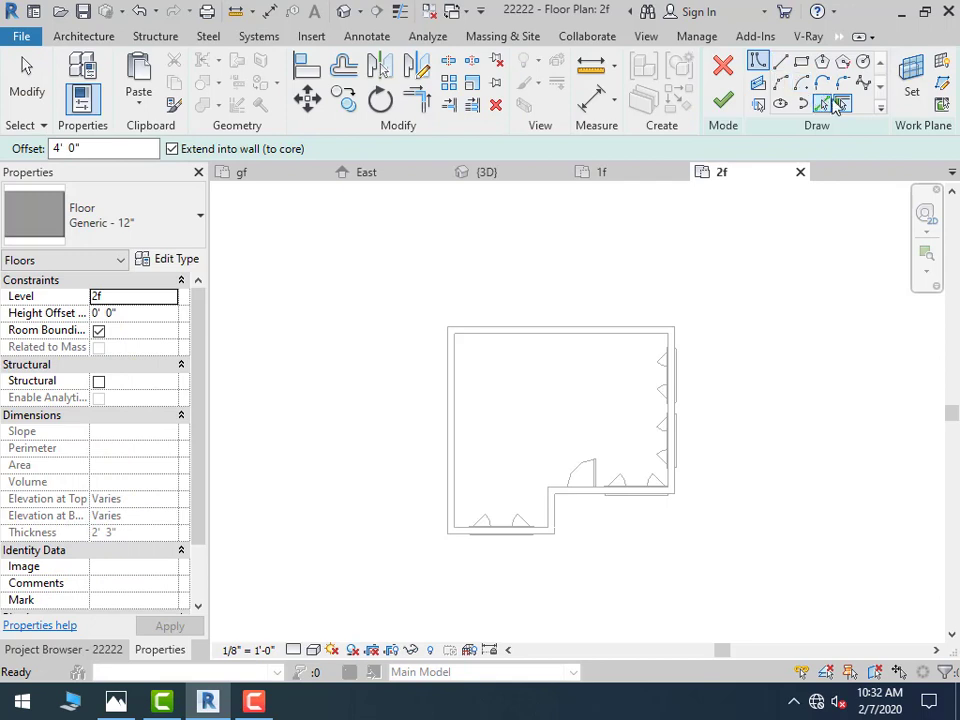
click(840, 105)
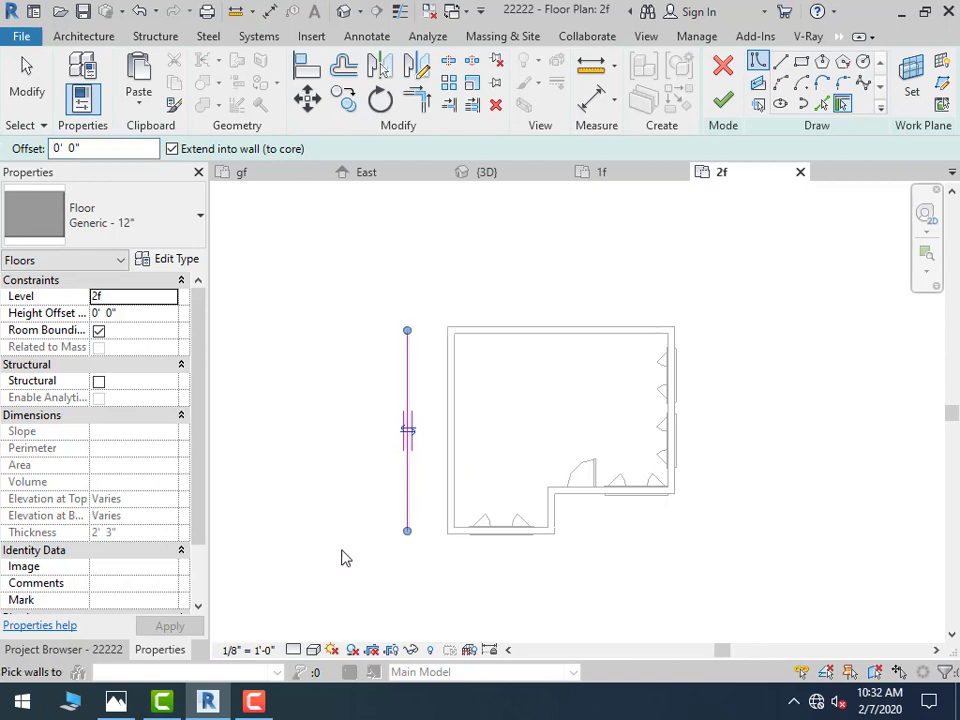
key(Escape)
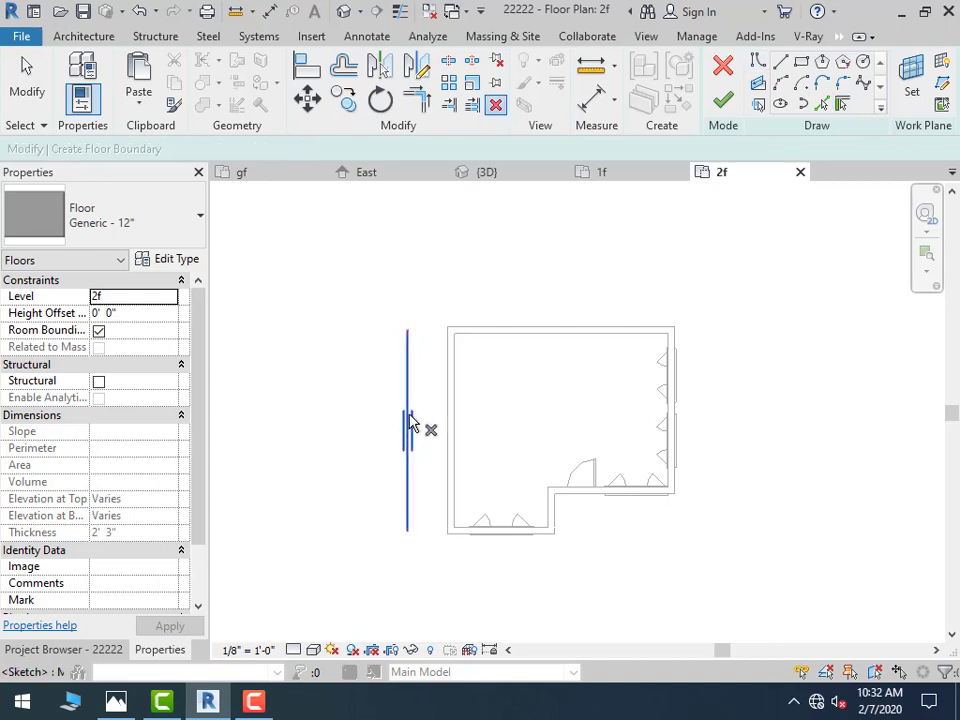
key(Escape)
click(837, 105)
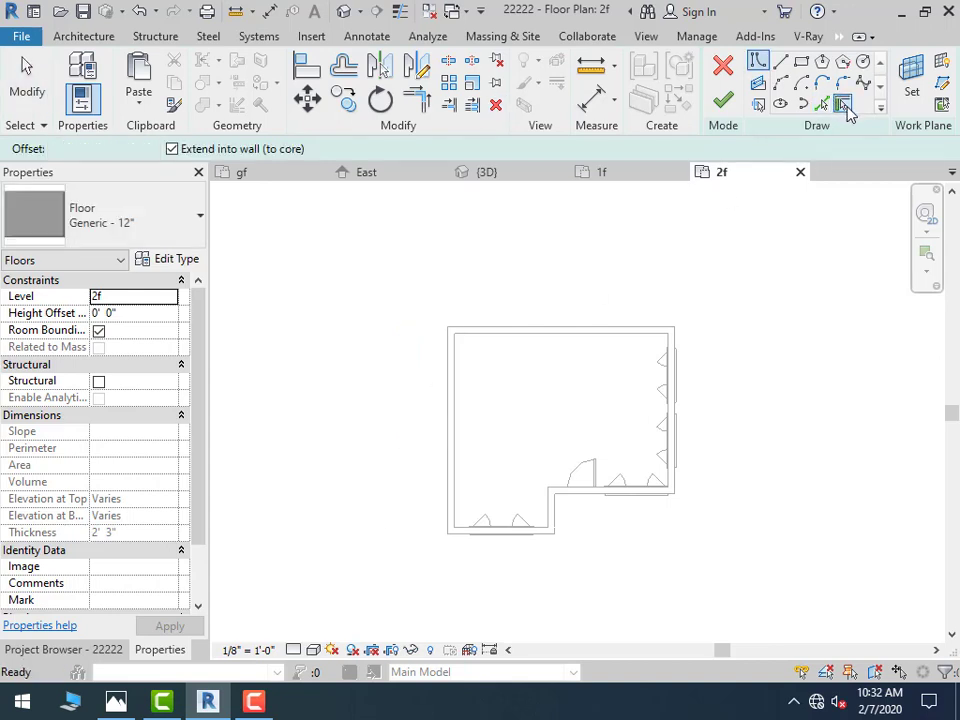
Pick the five outer walls, flip to outer faces, and finish the Generic 12" floor
click(456, 421)
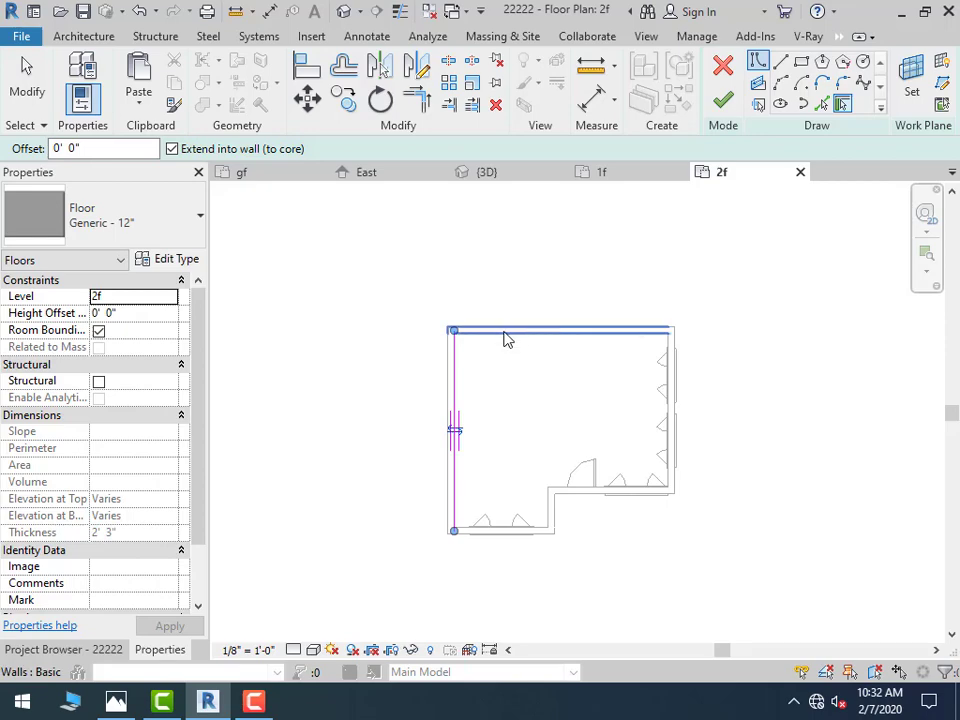
click(506, 337)
click(670, 400)
click(622, 489)
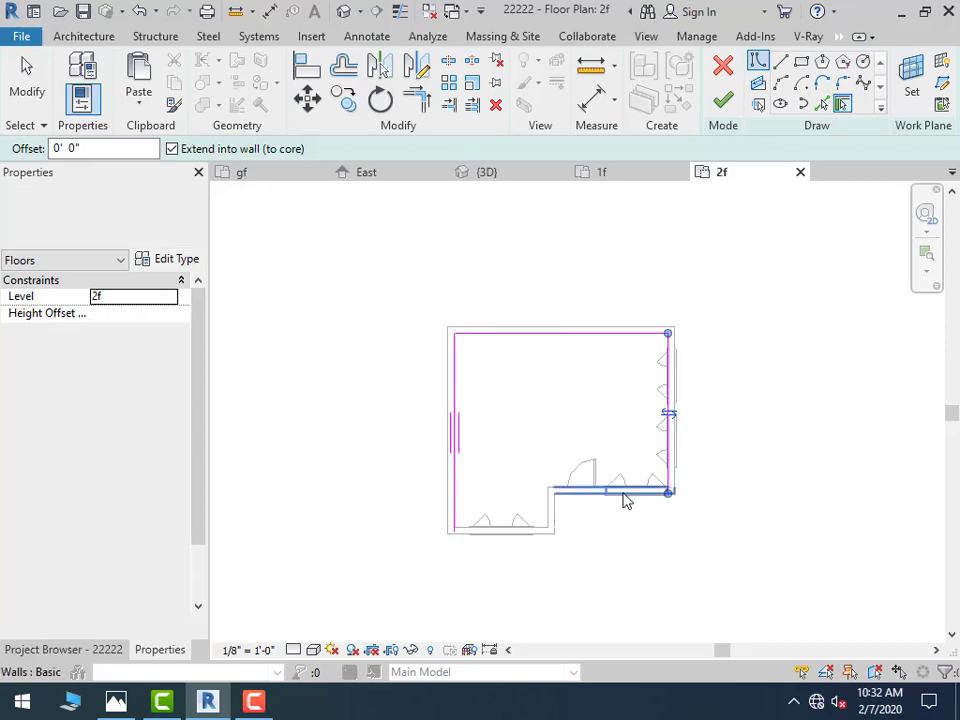
click(499, 527)
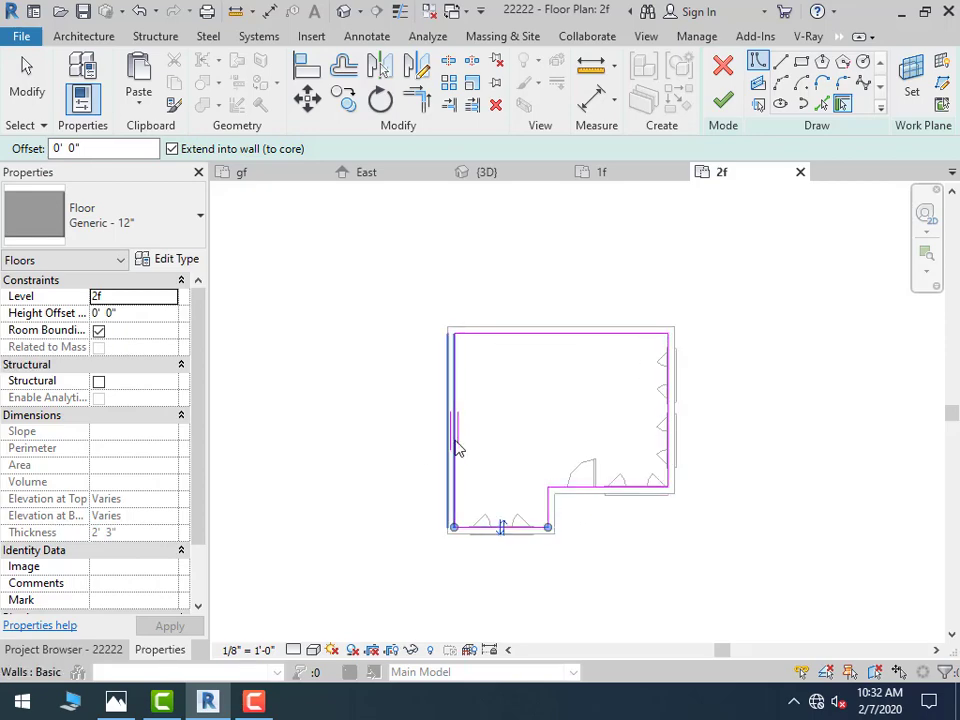
click(501, 529)
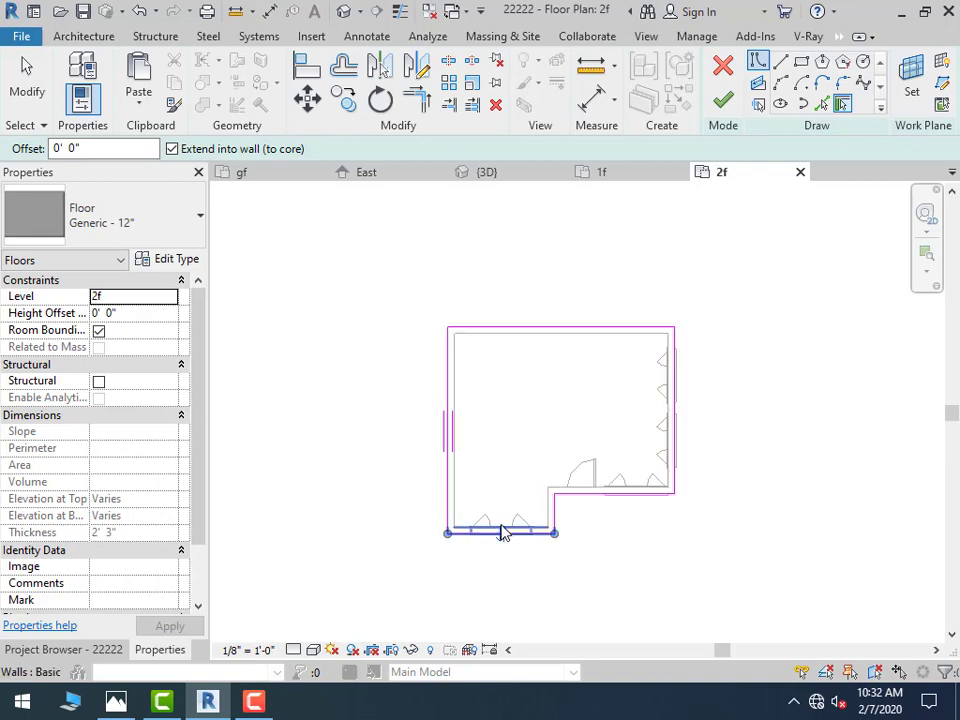
click(726, 100)
click(525, 362)
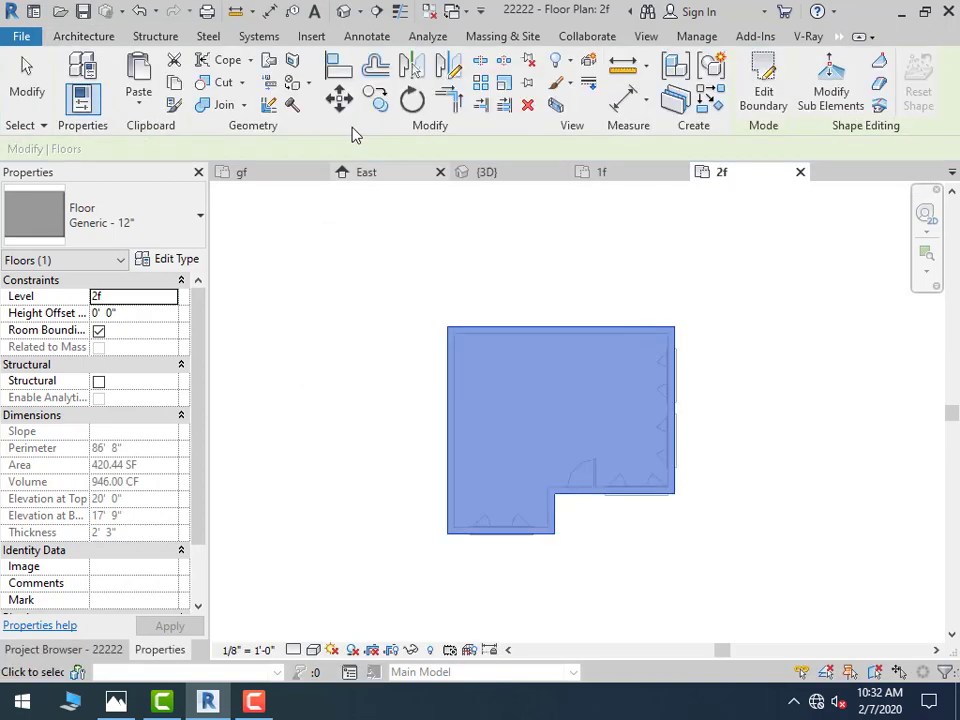
In 3D, give the top slab the existing floor slabs' type via Match Type
click(344, 11)
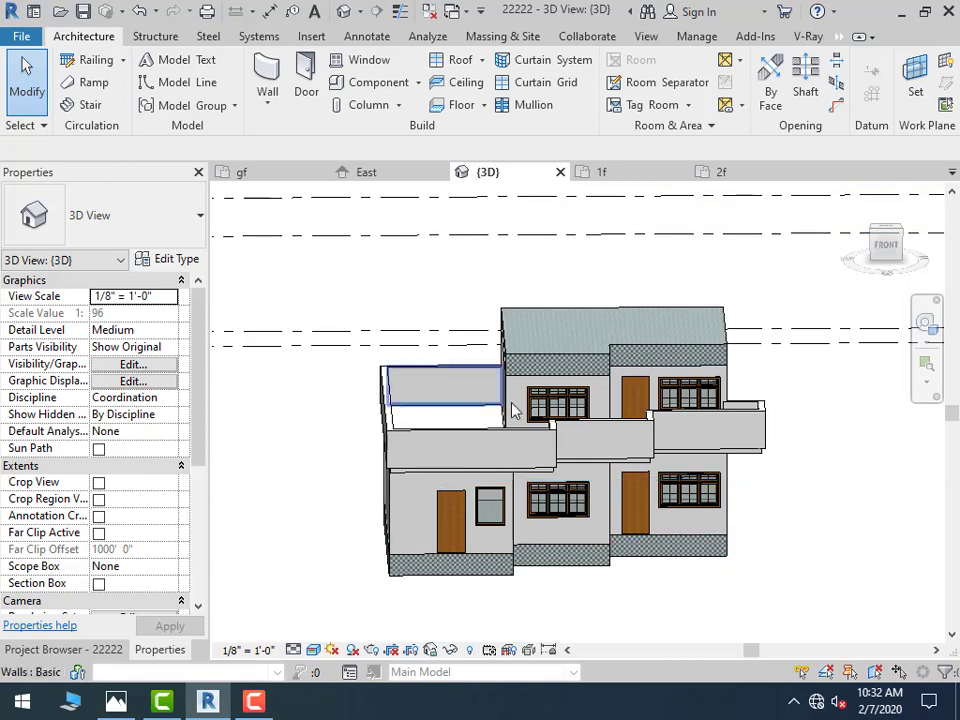
click(599, 468)
click(175, 108)
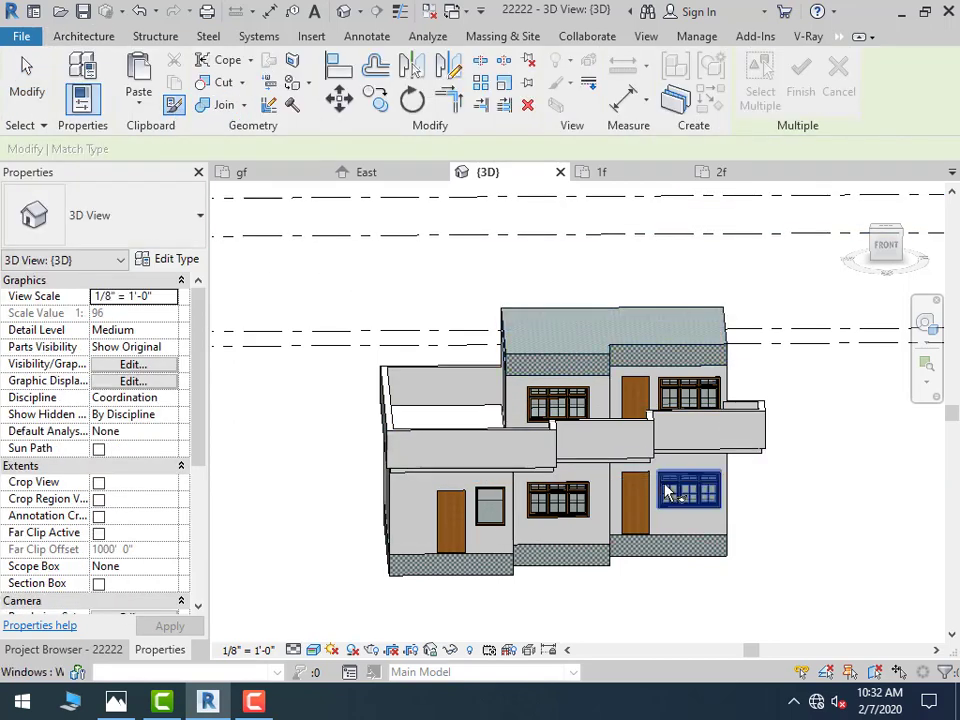
click(583, 472)
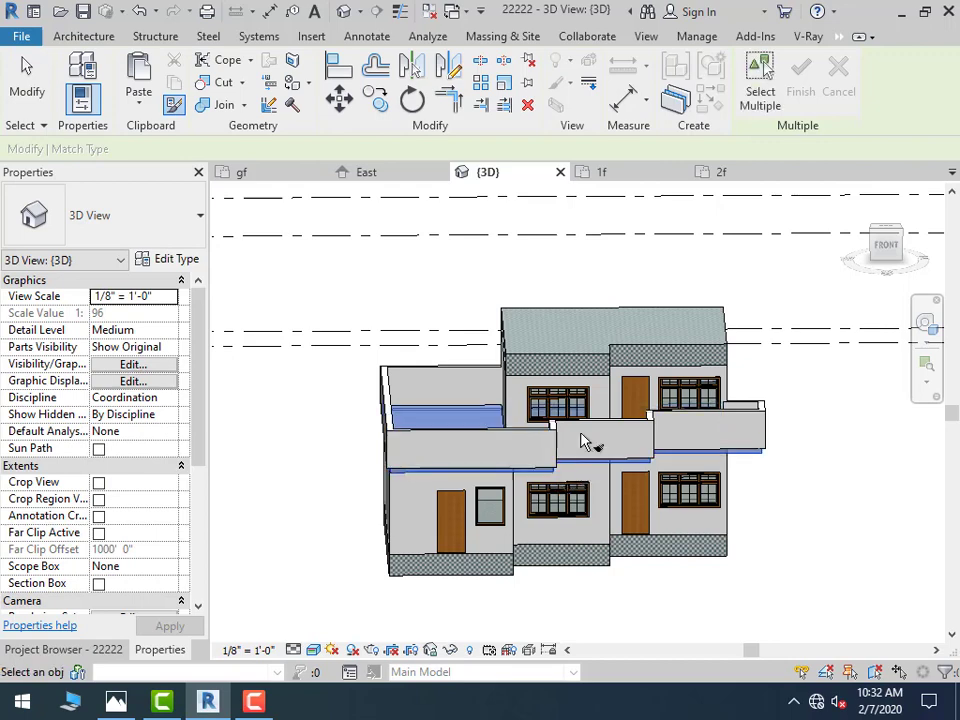
click(545, 345)
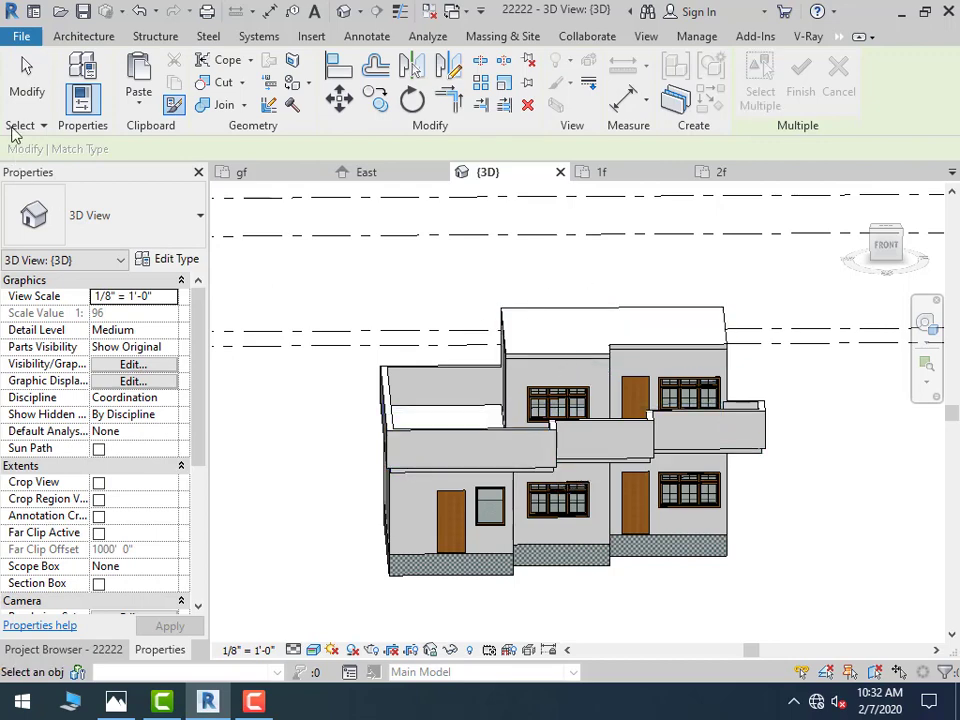
click(20, 95)
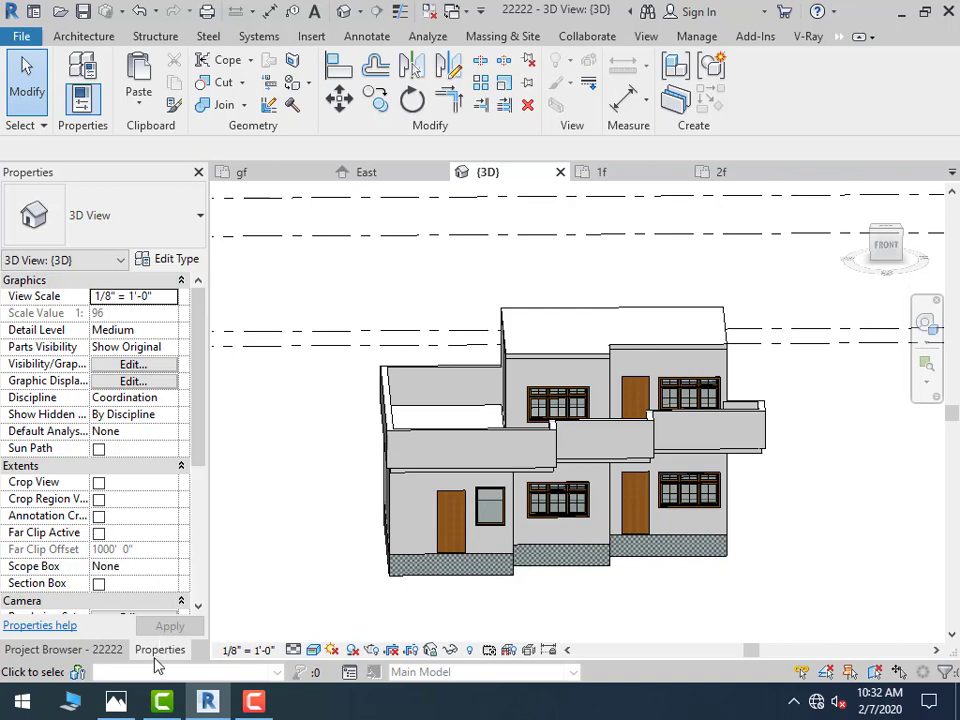
Open the 2f plan, start an architectural wall, and check the reference photo
click(95, 650)
double_click(68, 258)
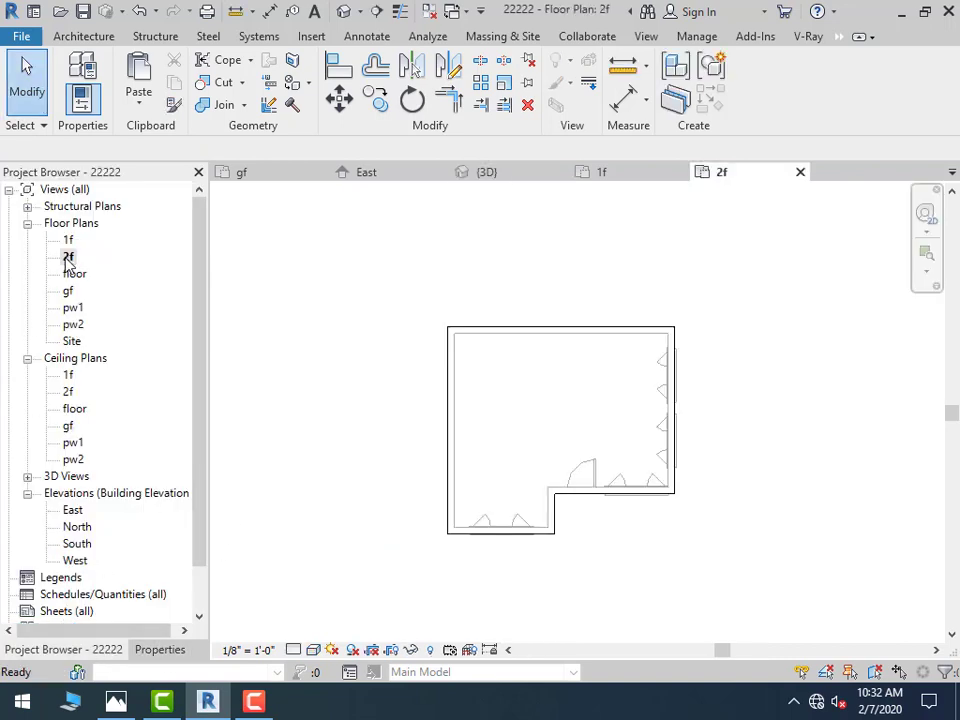
click(84, 36)
click(268, 104)
click(281, 137)
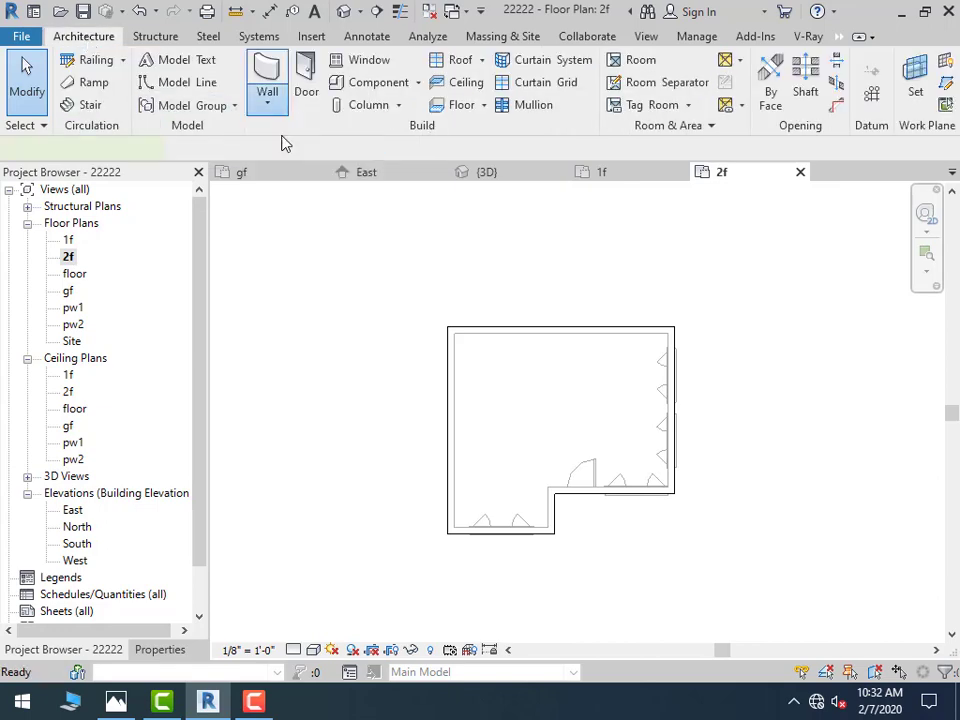
click(116, 701)
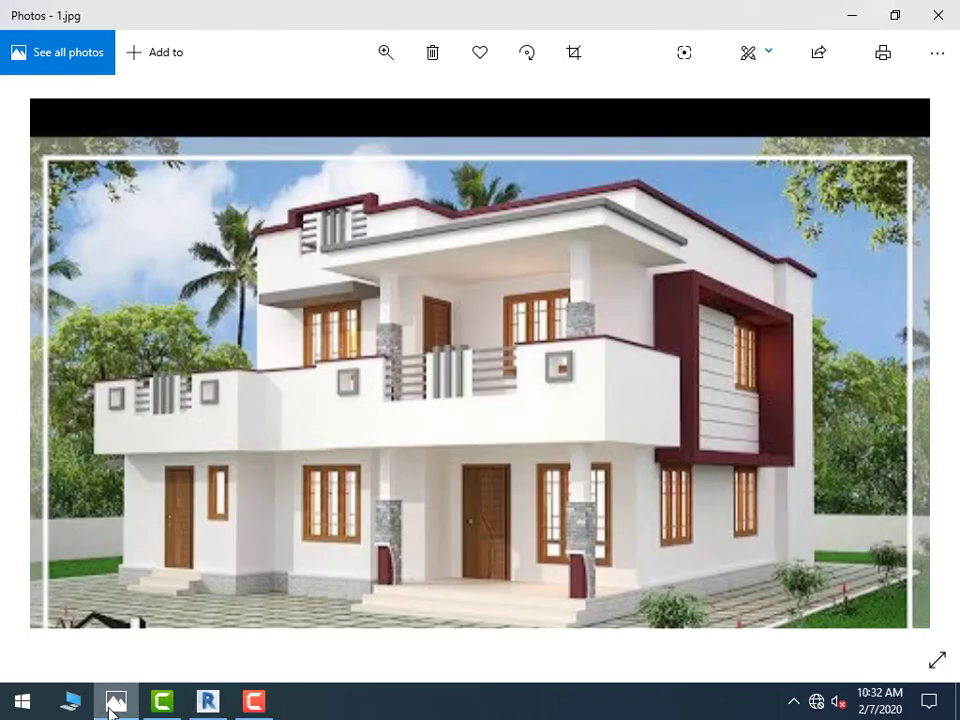
click(116, 701)
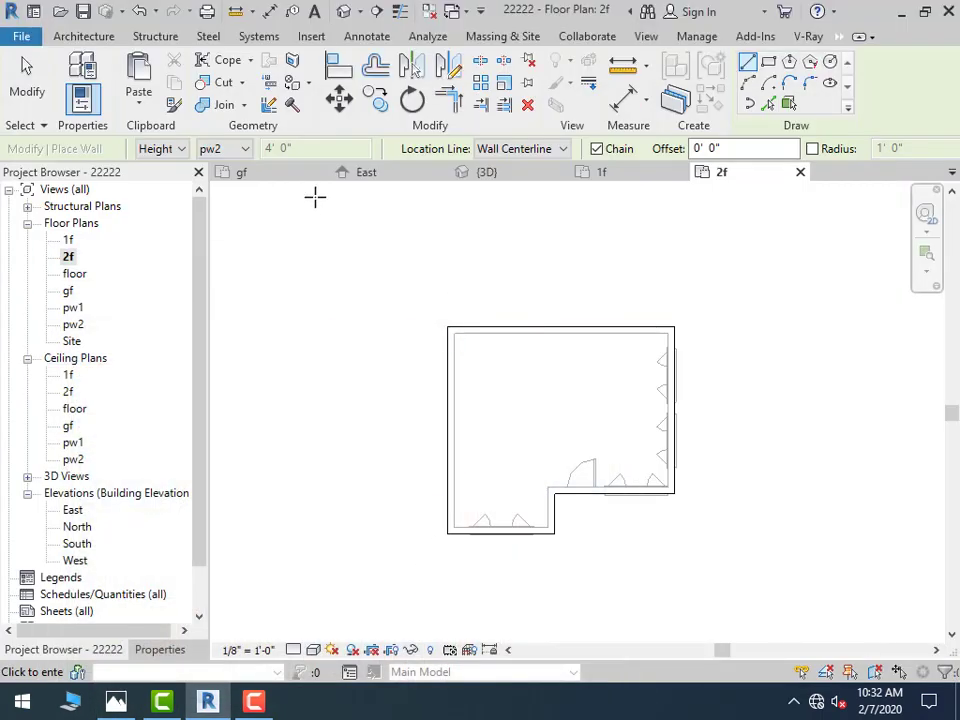
Trace pw2-high walls corner to corner around the whole 2f outline, then view the house in 3D
click(451, 530)
click(450, 330)
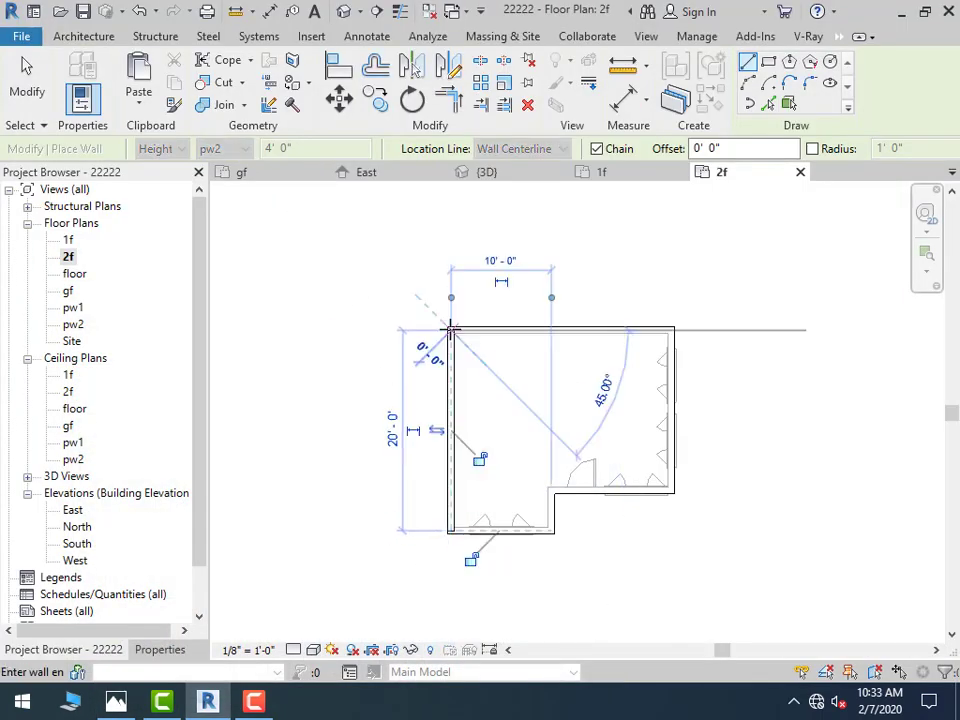
click(673, 330)
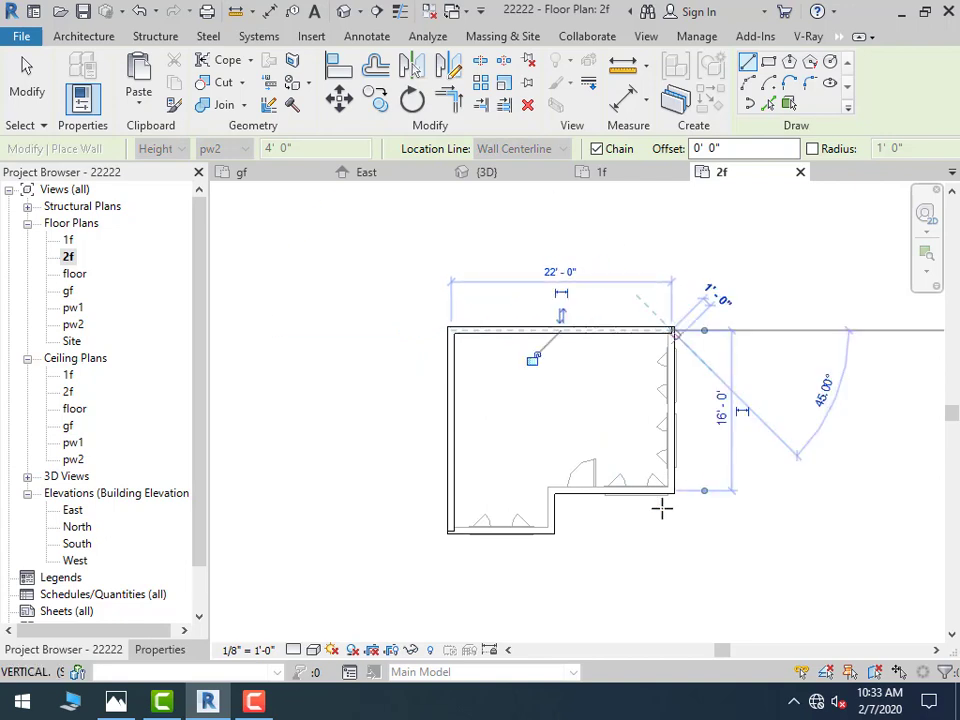
click(671, 491)
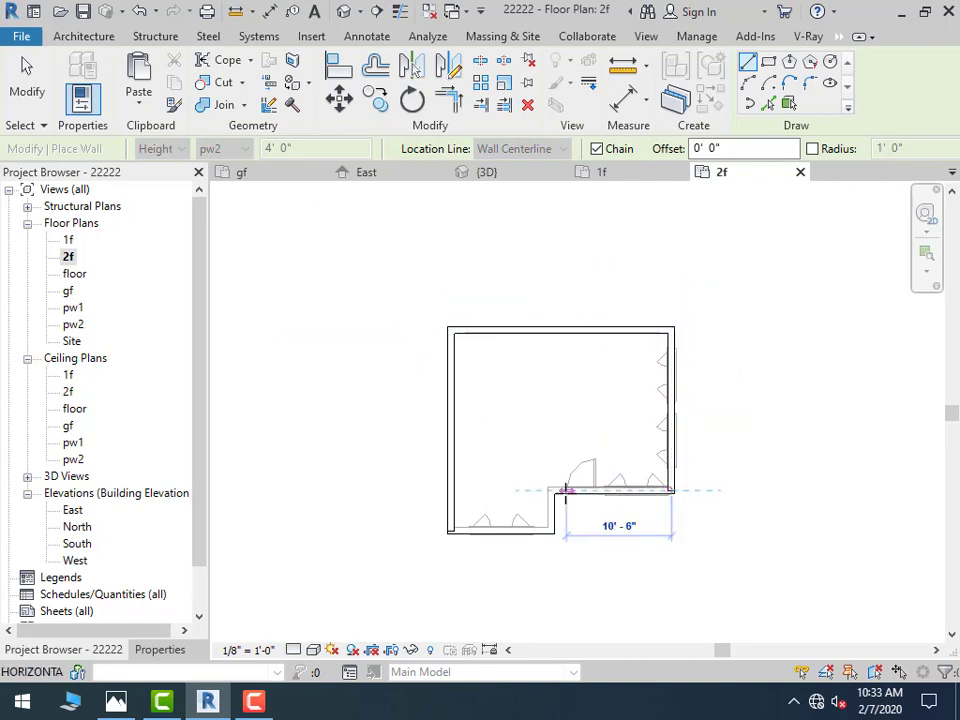
click(550, 491)
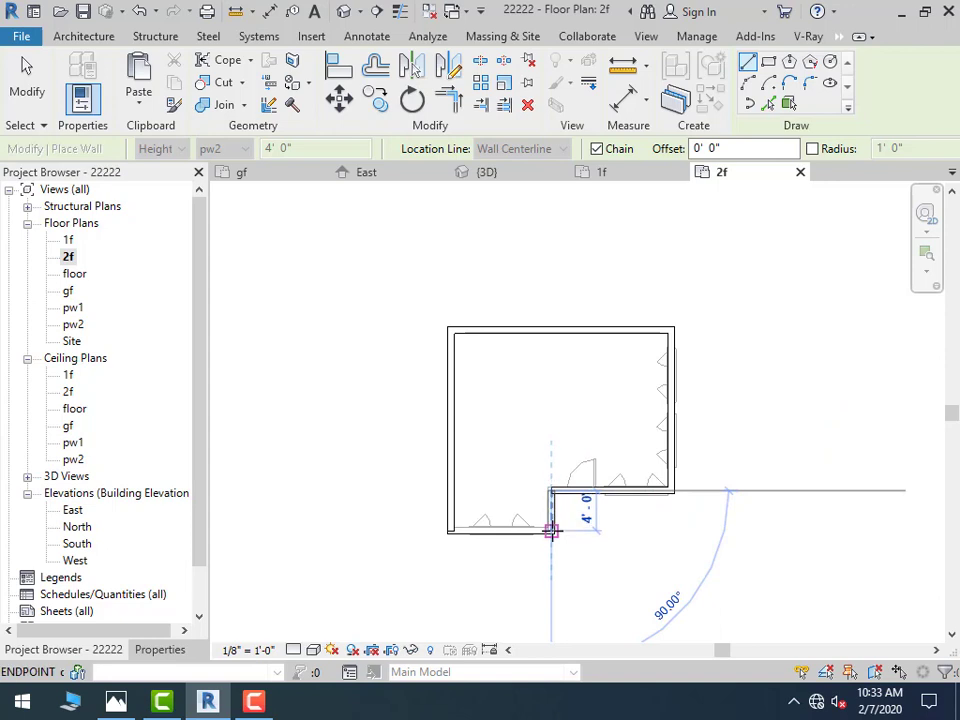
click(550, 530)
click(450, 531)
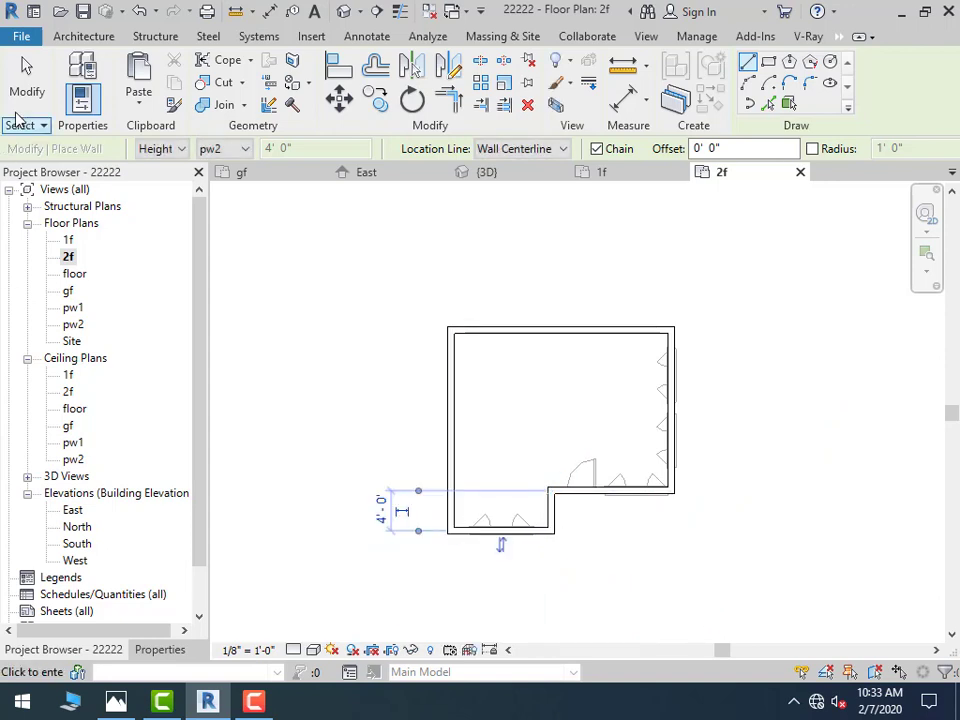
click(22, 88)
click(344, 12)
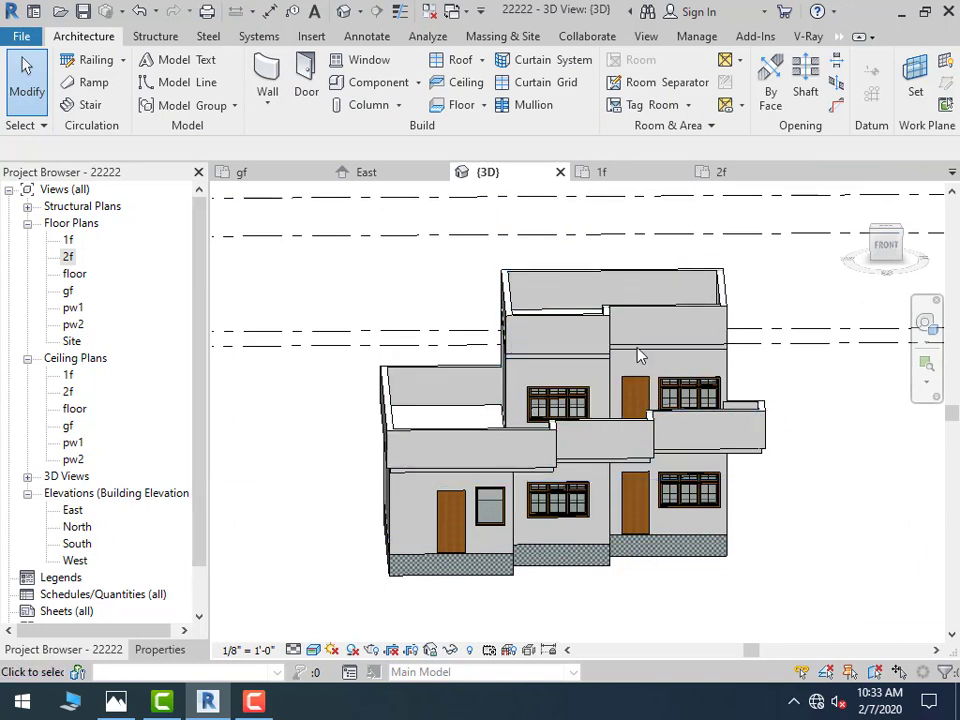
Start a new in-place model, accepting its family category and default name
click(446, 233)
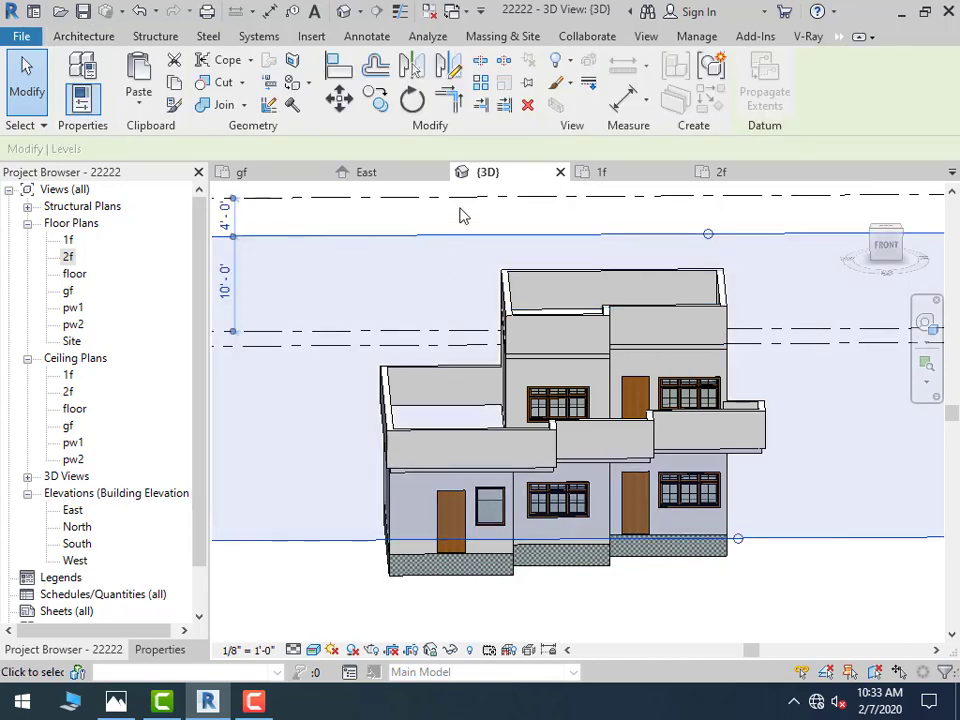
click(461, 214)
click(418, 83)
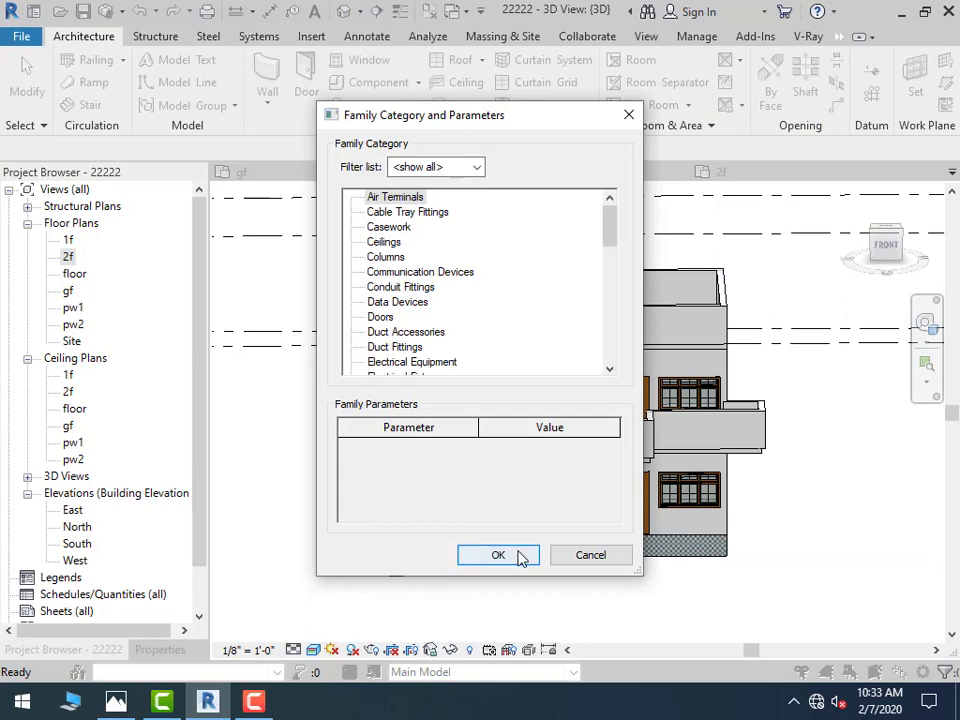
click(516, 553)
click(460, 382)
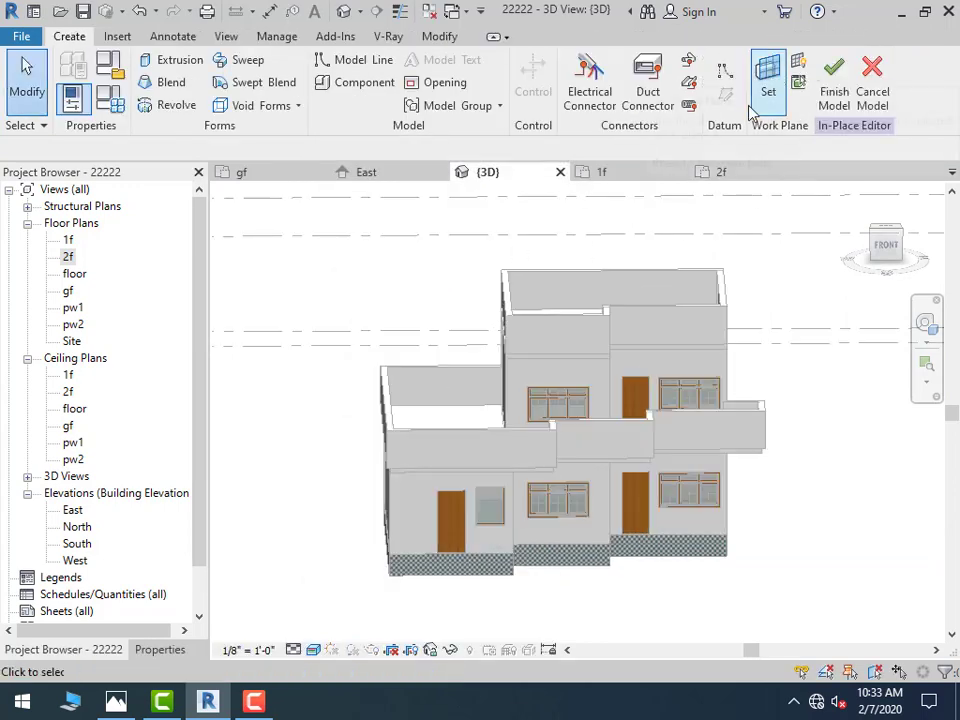
In the 2f plan, pick the top wall as the work plane, declining the elevation view
double_click(70, 258)
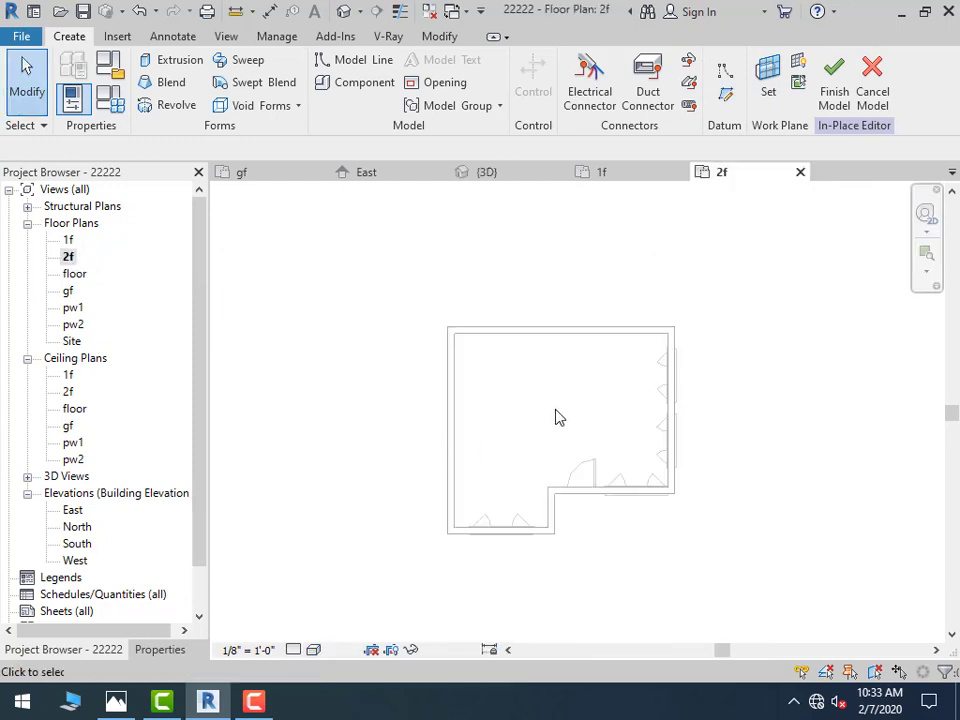
click(767, 72)
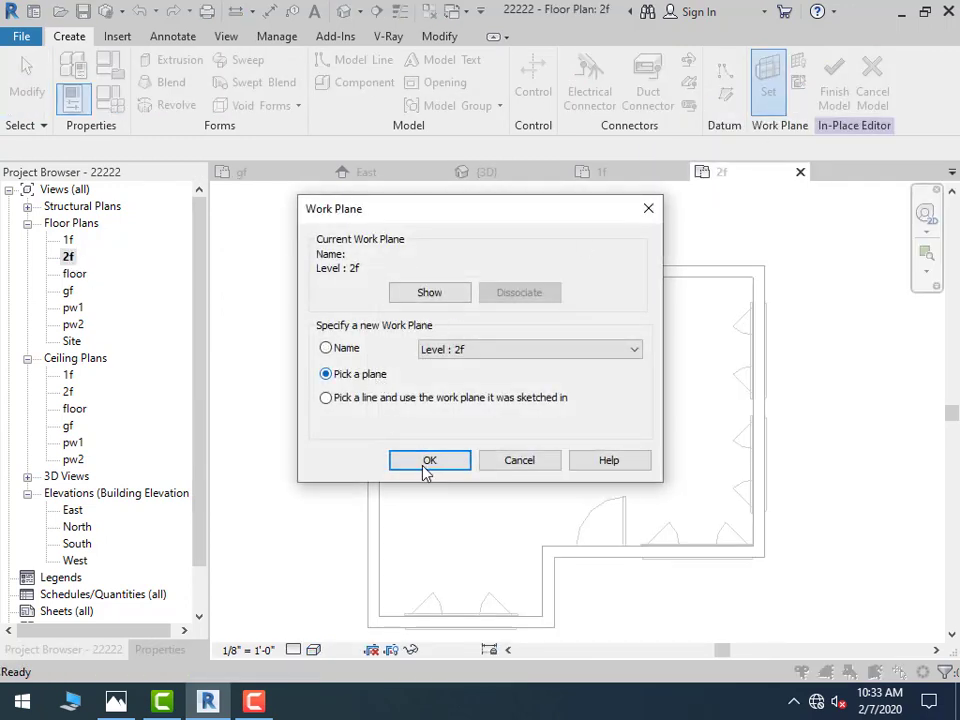
click(425, 465)
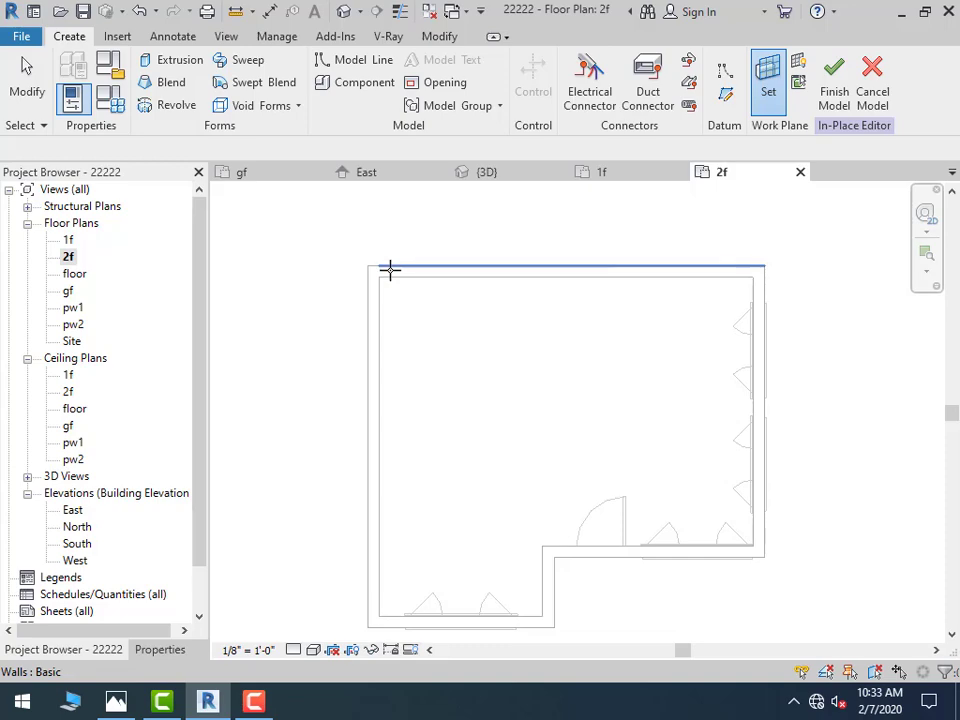
scroll(390, 270, up, 2)
click(363, 273)
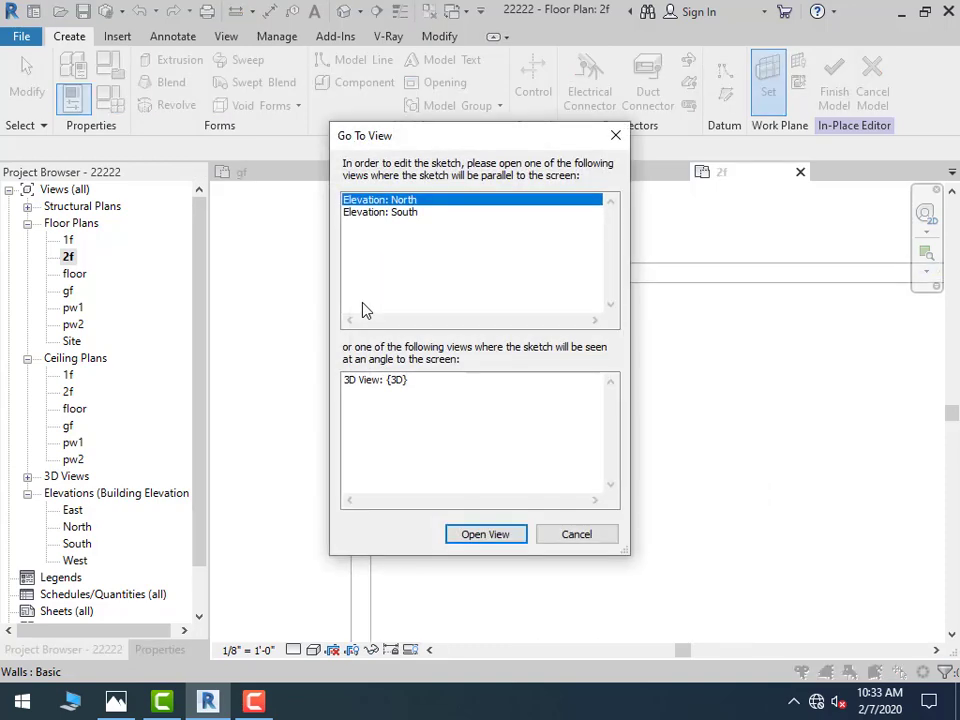
click(563, 536)
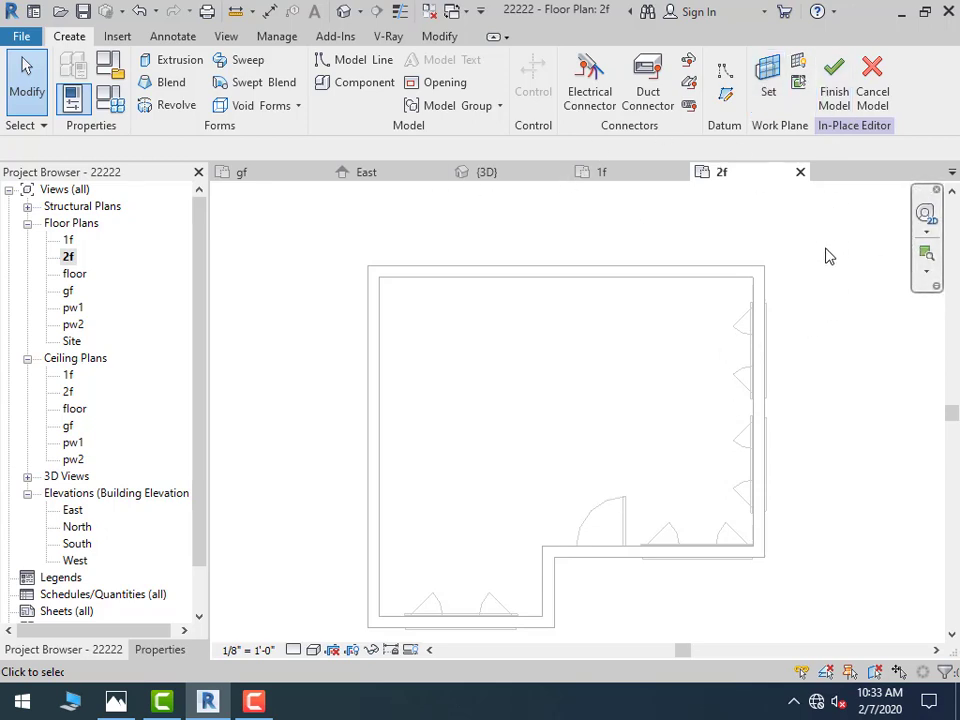
In 3D, pick a face of the building as the work plane and return to the 2f plan
click(343, 11)
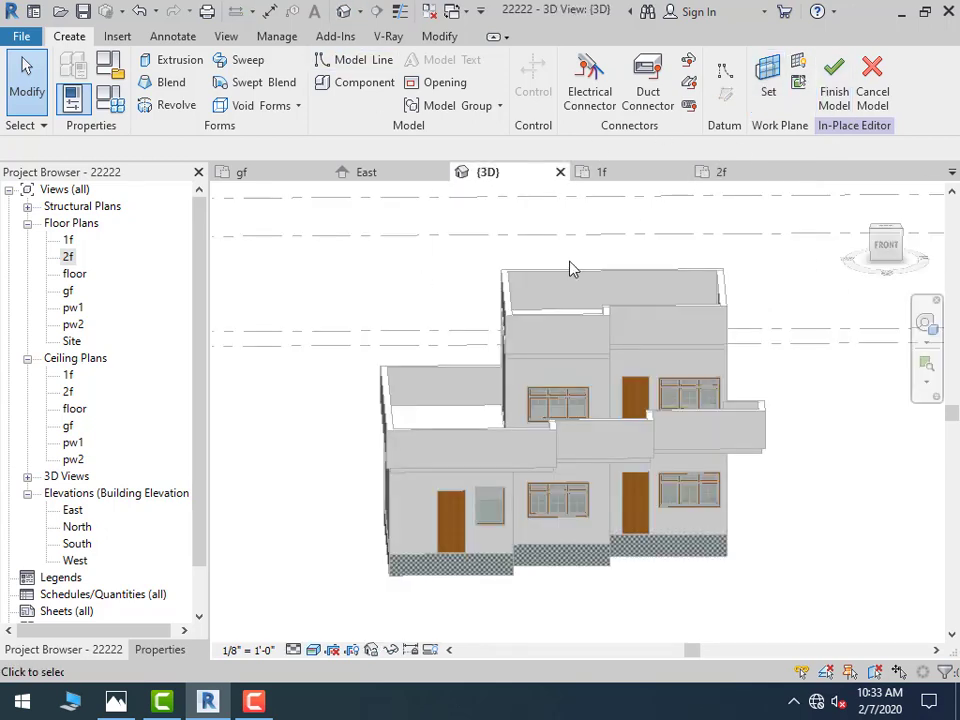
scroll(570, 268, up, 3)
scroll(570, 268, up, 2)
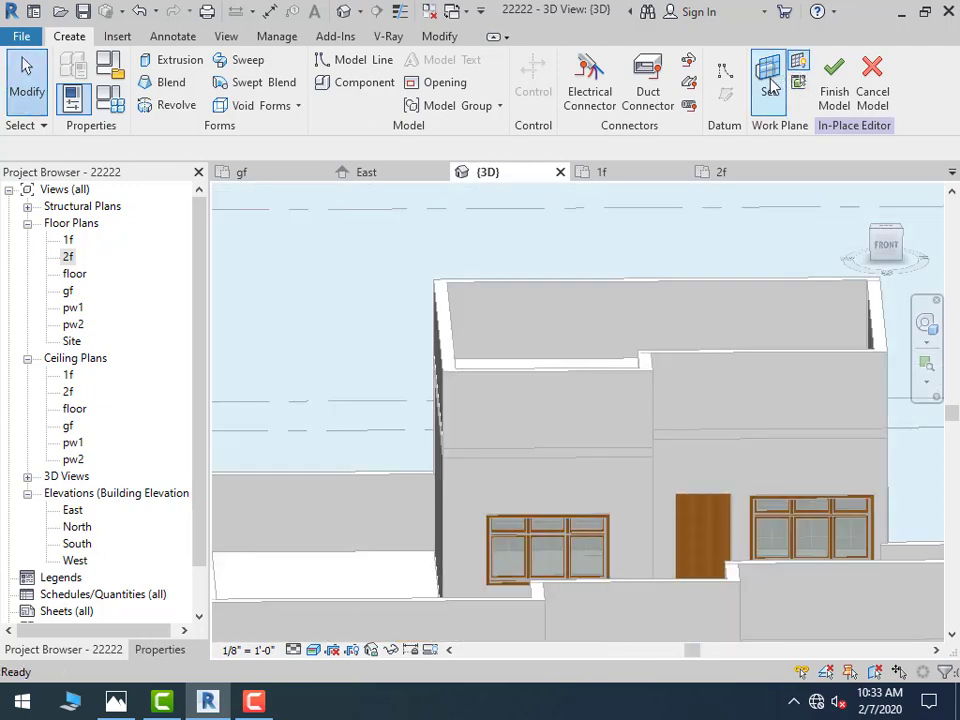
click(769, 80)
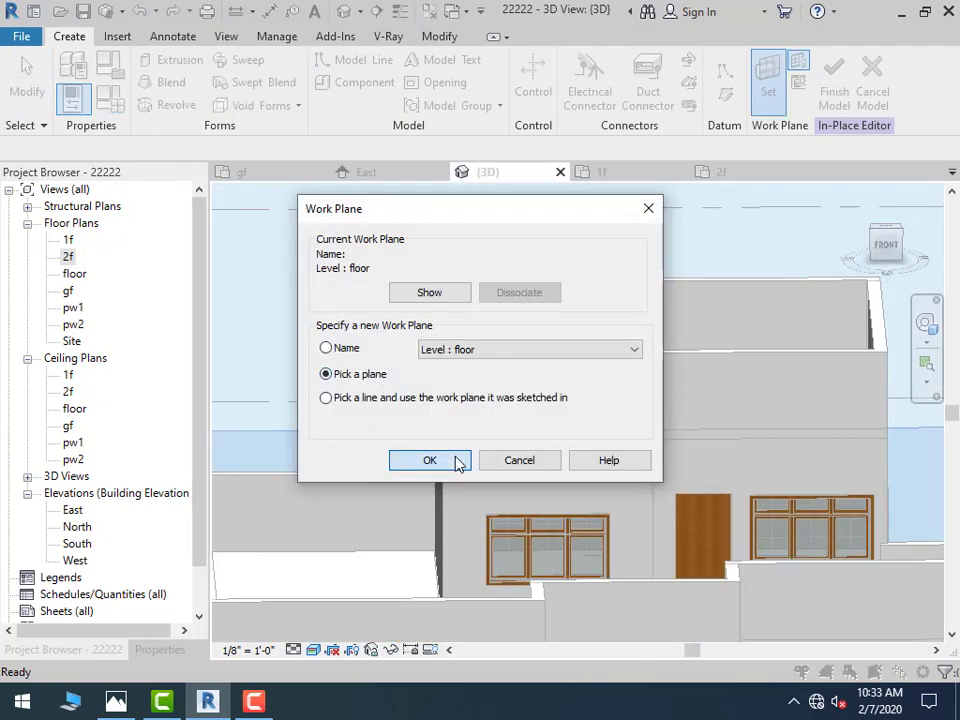
click(457, 463)
click(455, 369)
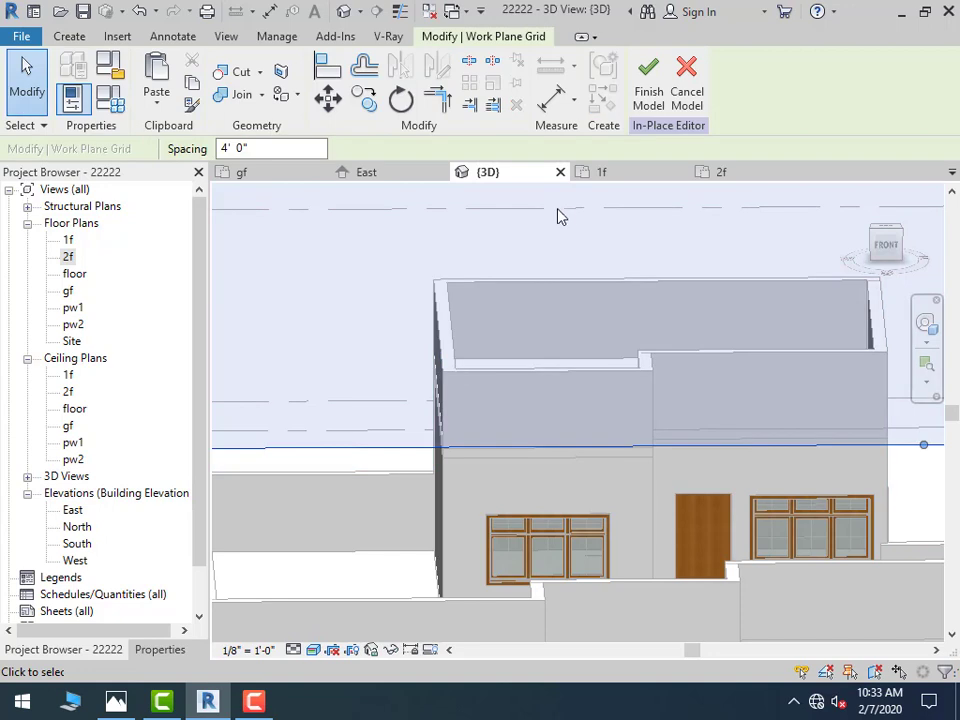
double_click(68, 257)
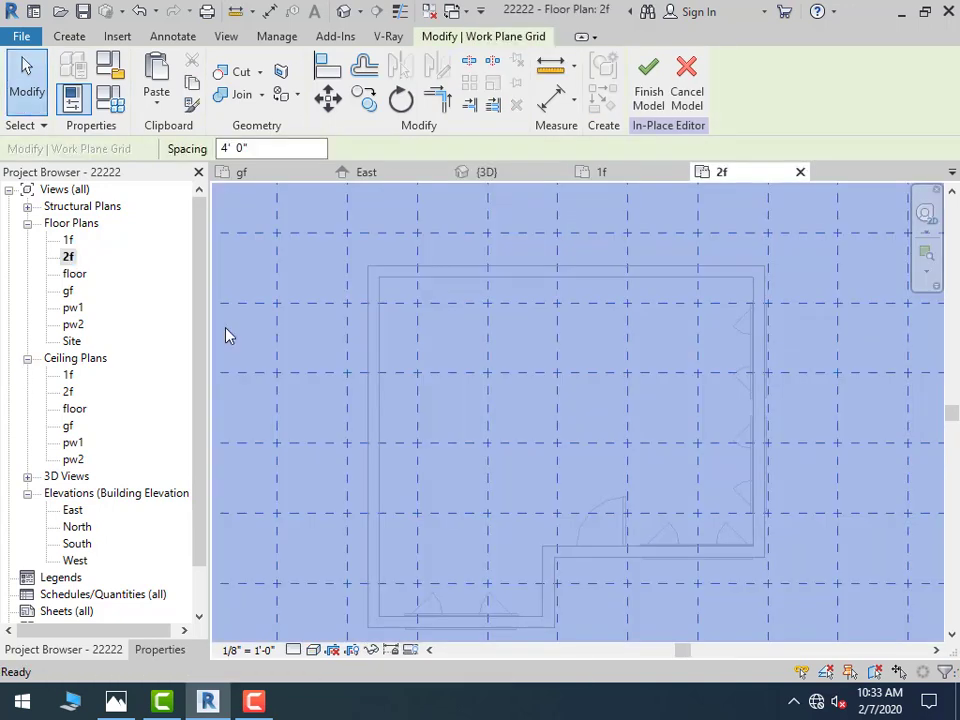
Begin an extrusion sketch, picking offset lines along the outer faces of the left, top, right and lower walls
click(72, 38)
click(176, 60)
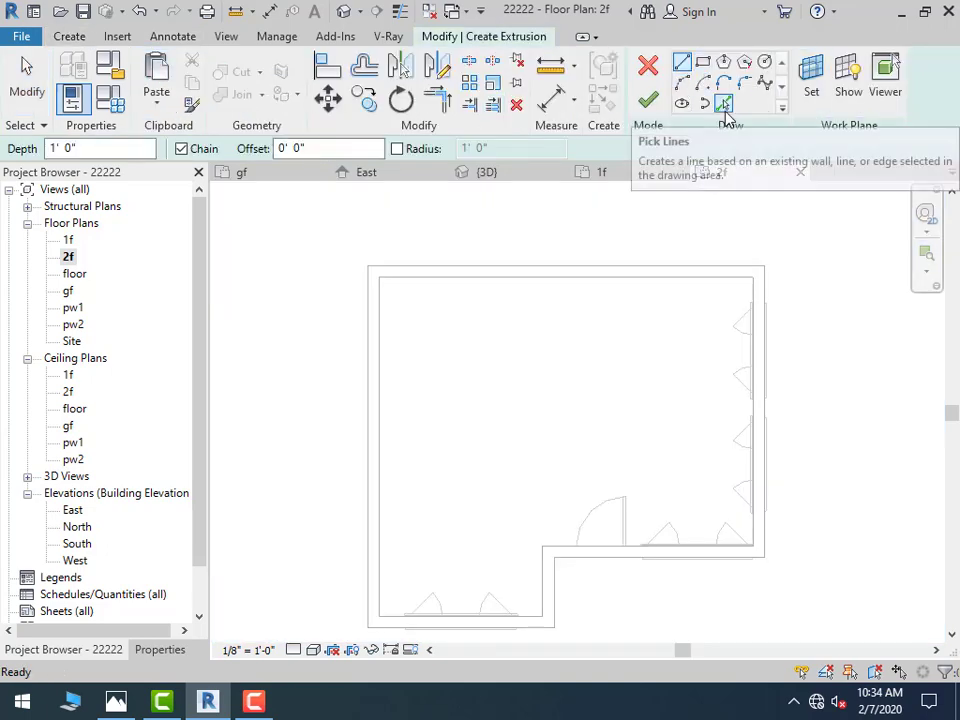
click(724, 106)
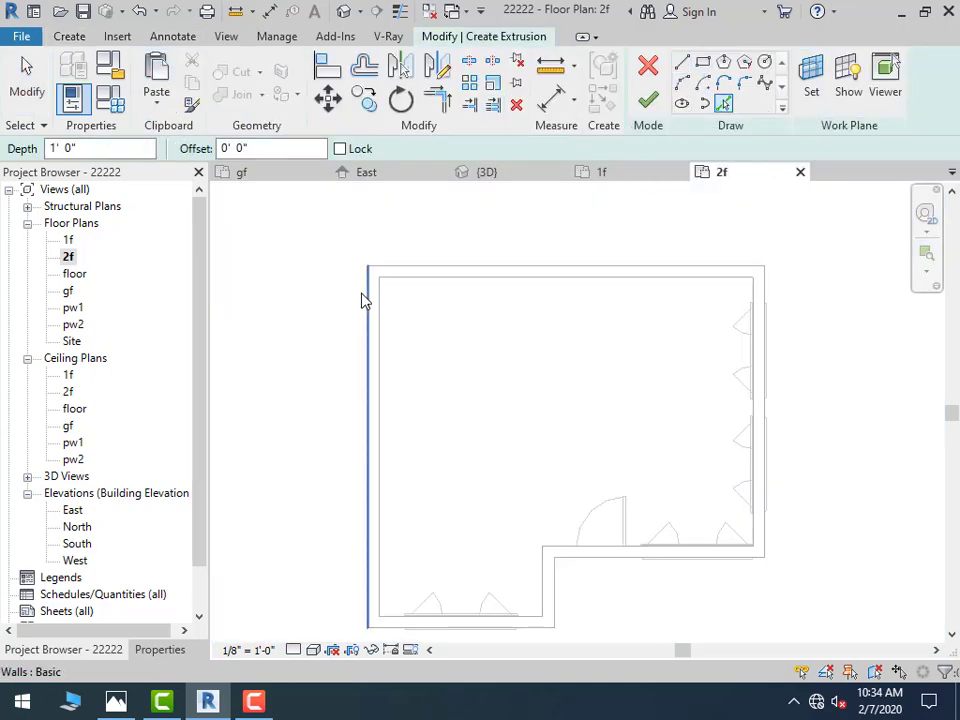
click(368, 312)
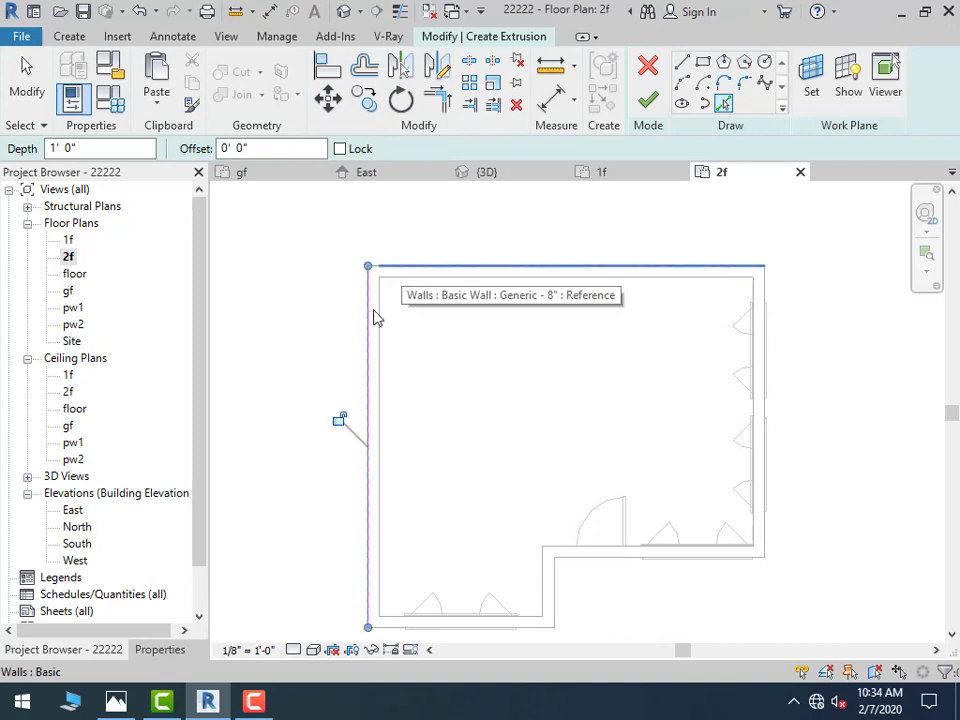
key(Tab)
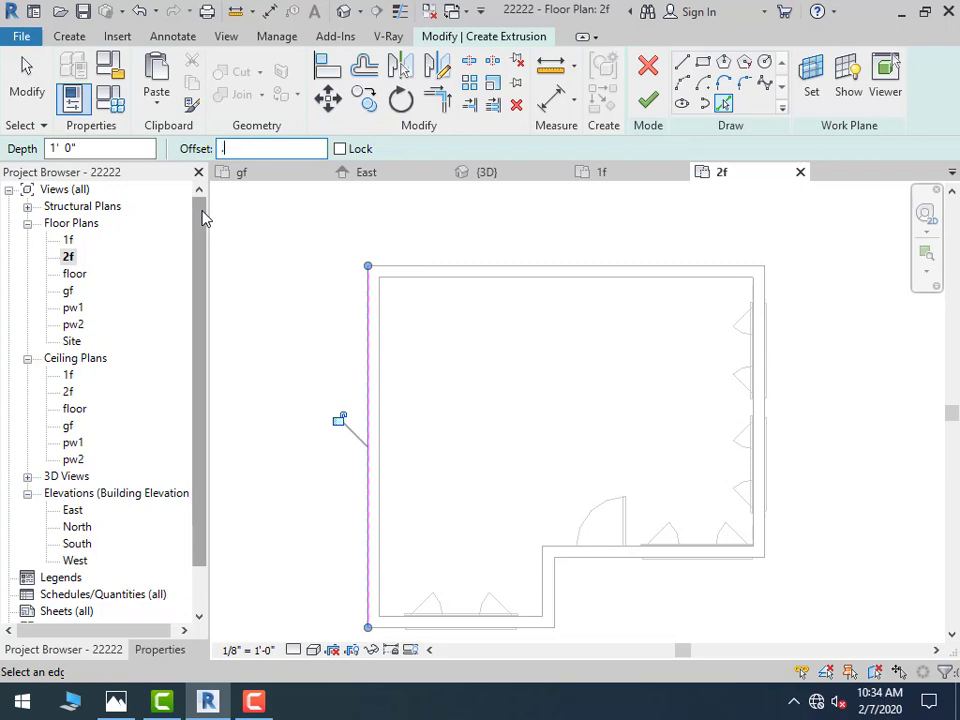
click(370, 332)
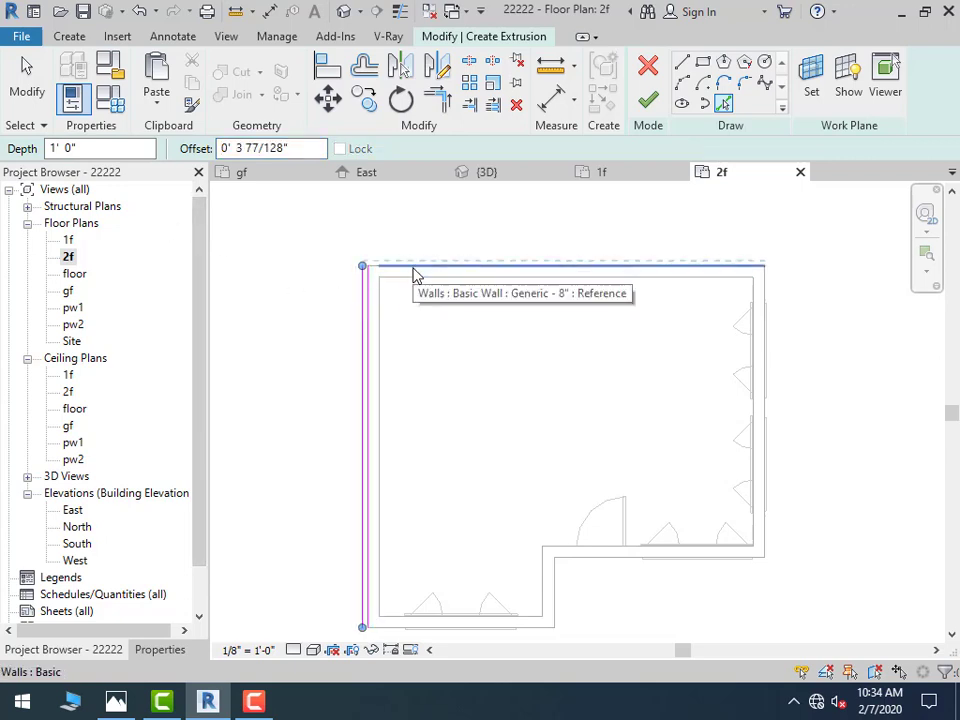
click(414, 277)
click(775, 399)
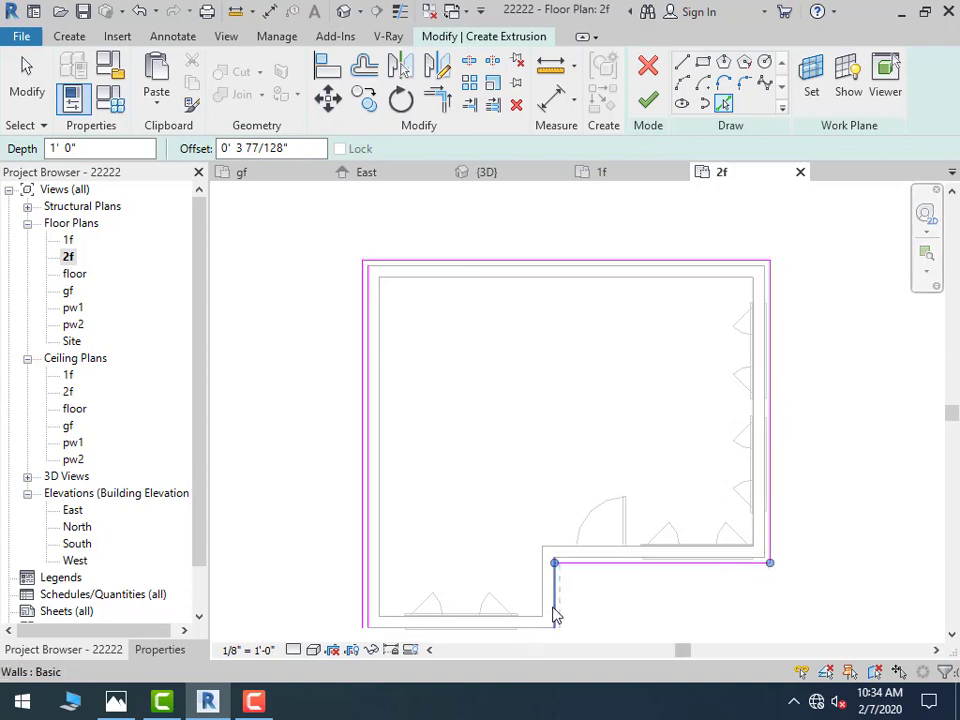
click(512, 632)
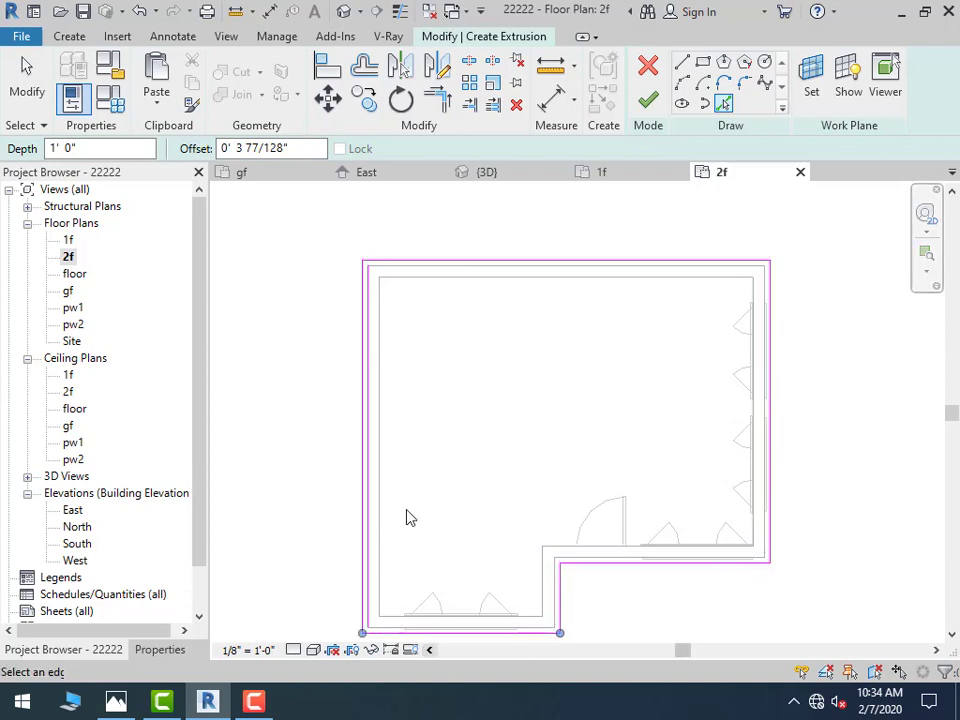
Trace the inner faces of the left, top, right, stepped and bottom walls, then finish the extrusion
click(388, 440)
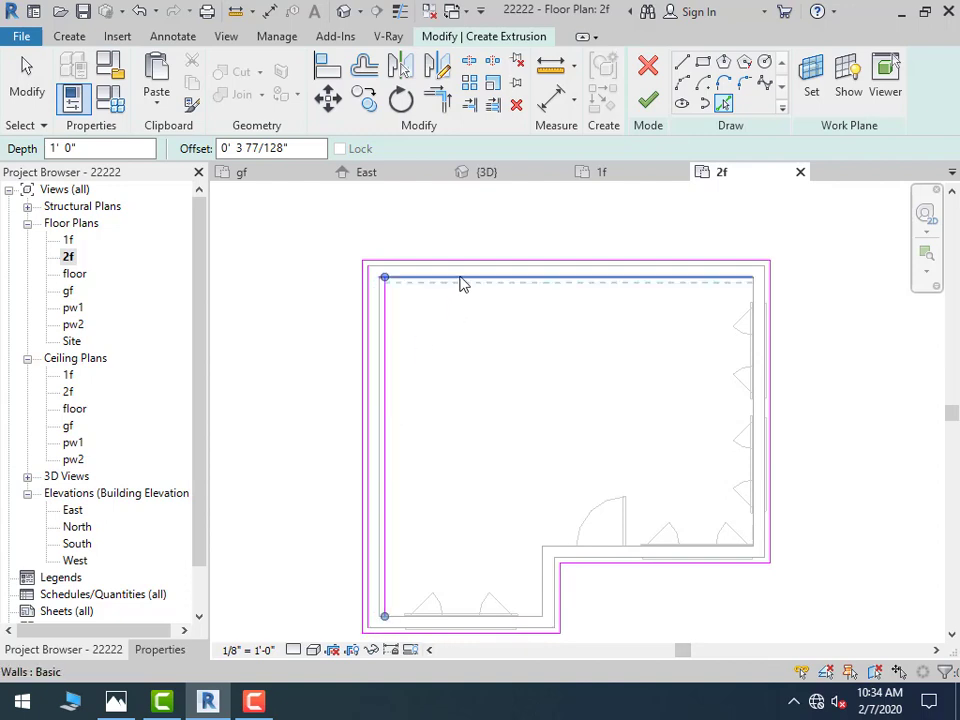
click(459, 283)
click(745, 452)
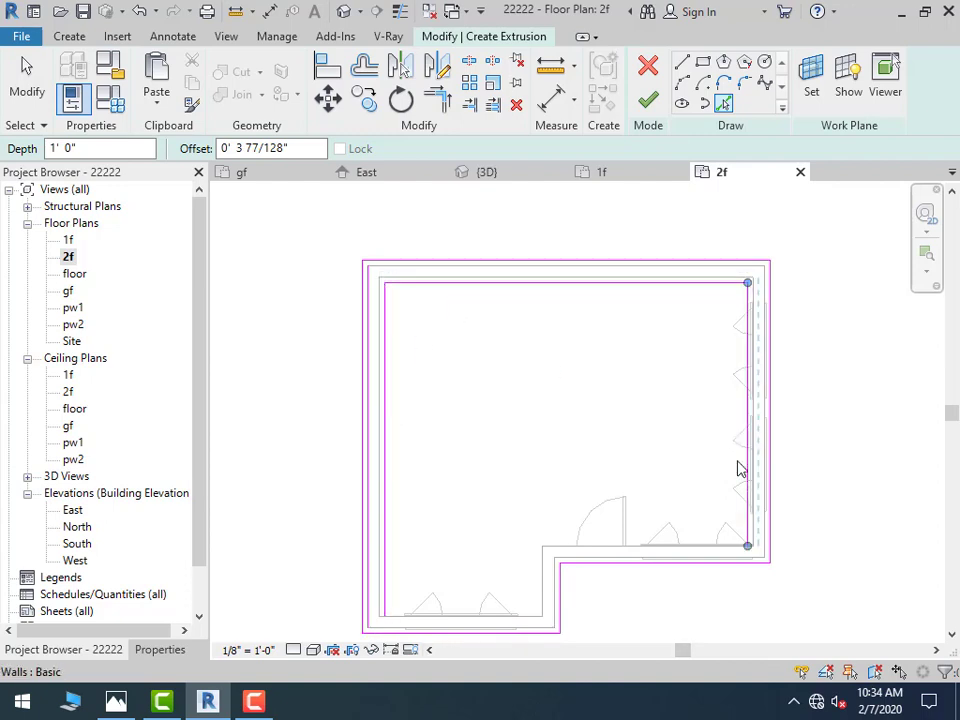
click(688, 551)
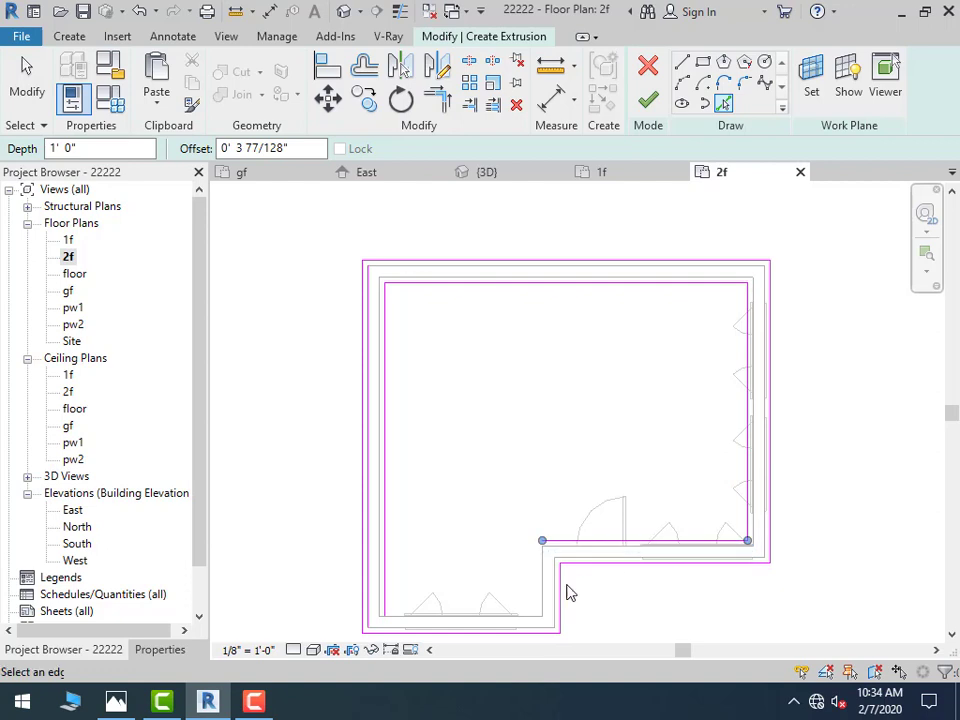
click(496, 622)
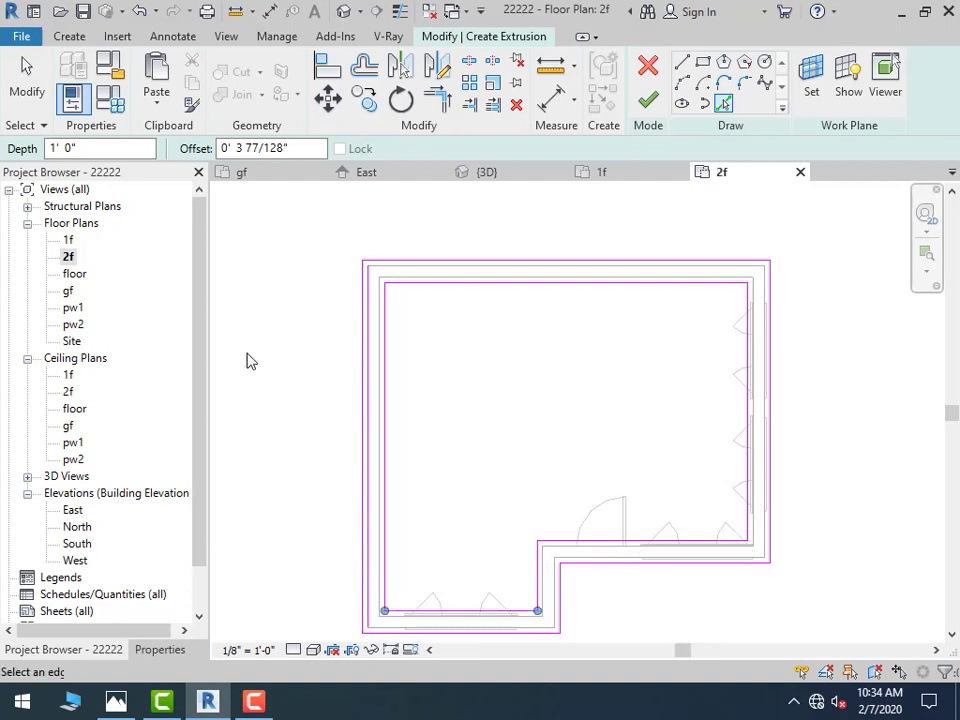
click(26, 78)
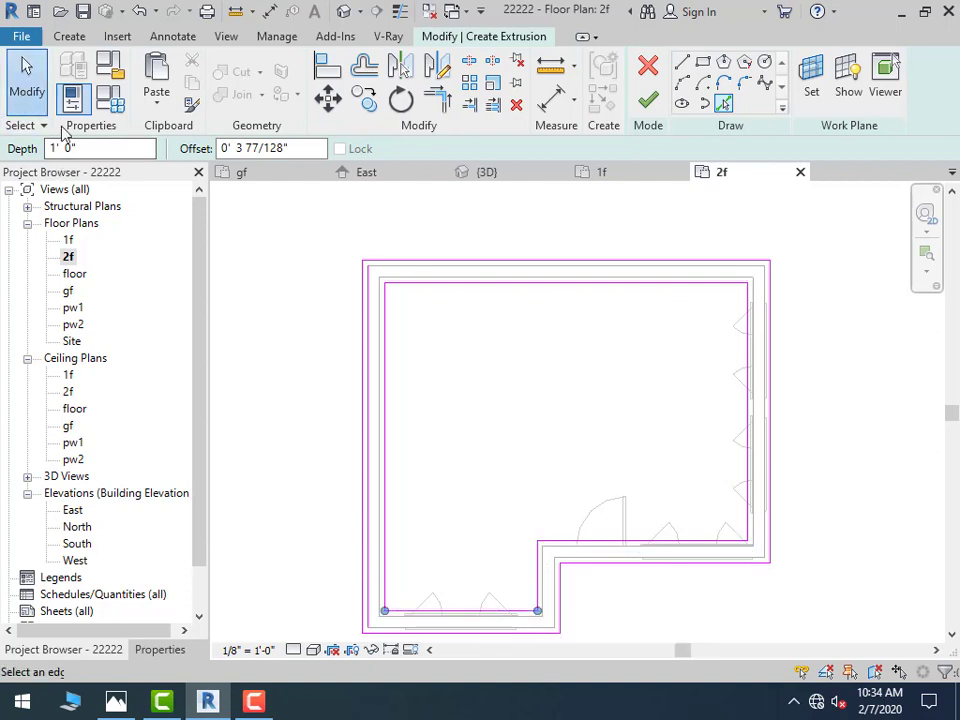
click(368, 378)
key(Escape)
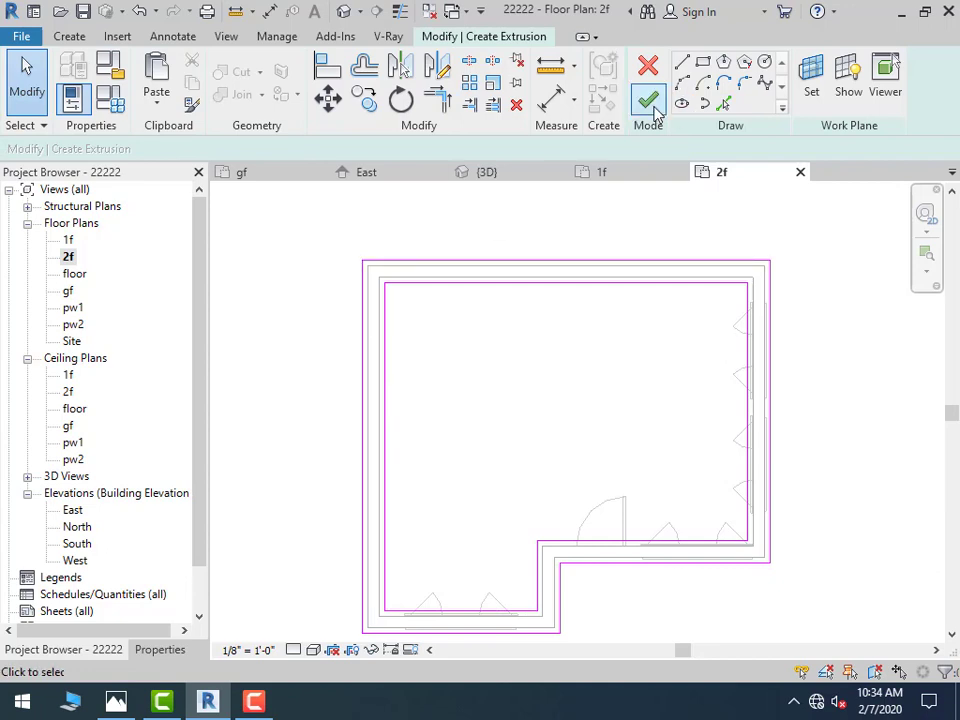
click(652, 104)
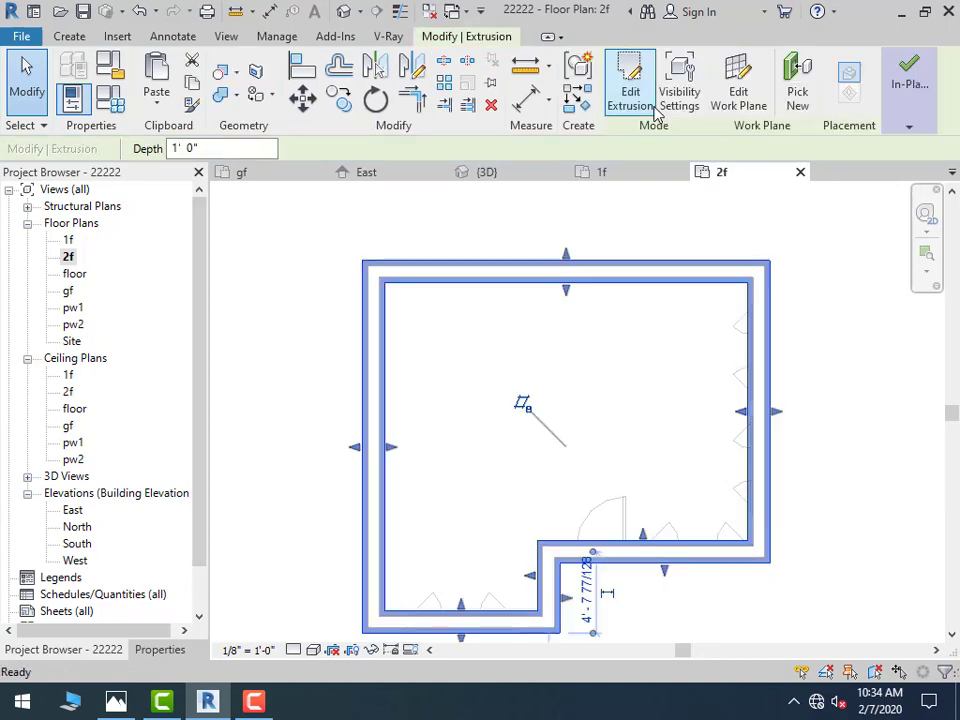
Finish the in-place model from the 3D view
click(343, 11)
scroll(380, 380, down, 3)
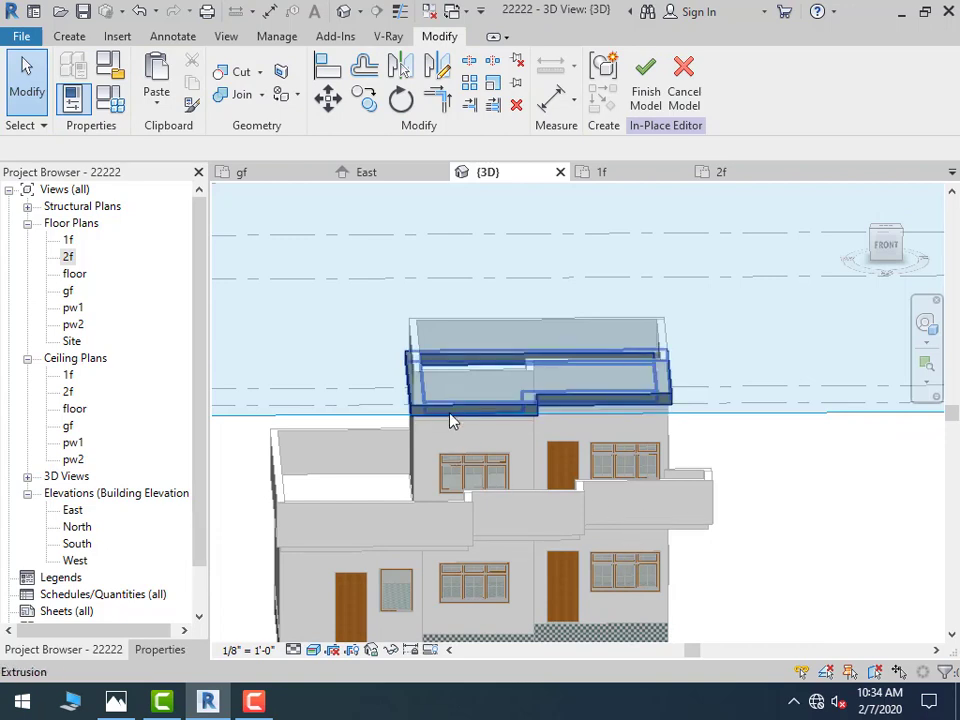
click(646, 78)
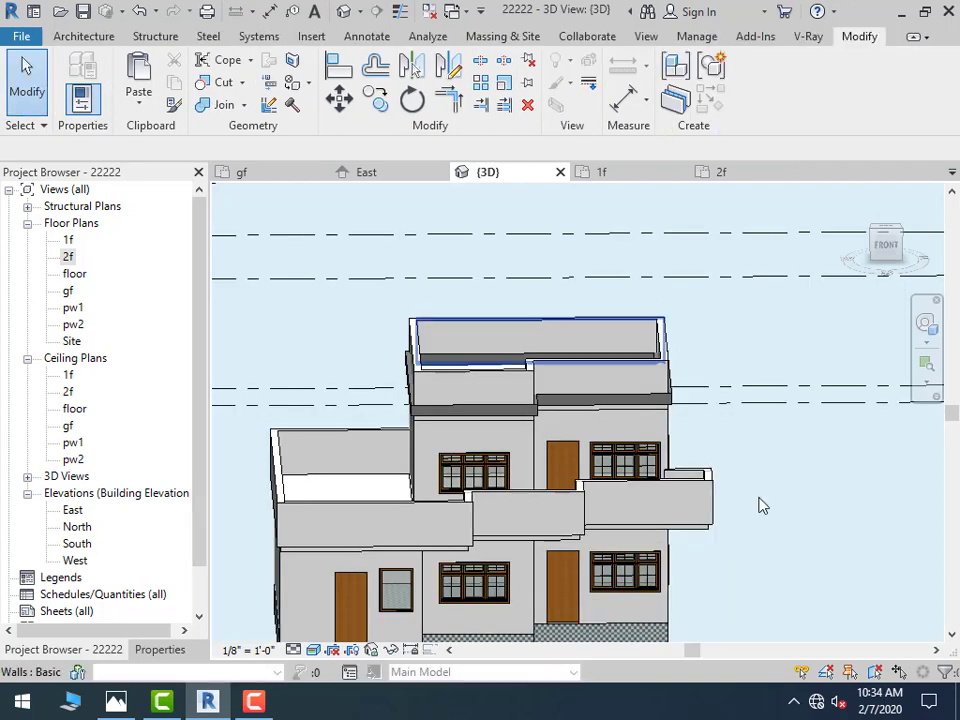
Move the coping extrusion from its corner up to the top of the 2f parapet
click(672, 406)
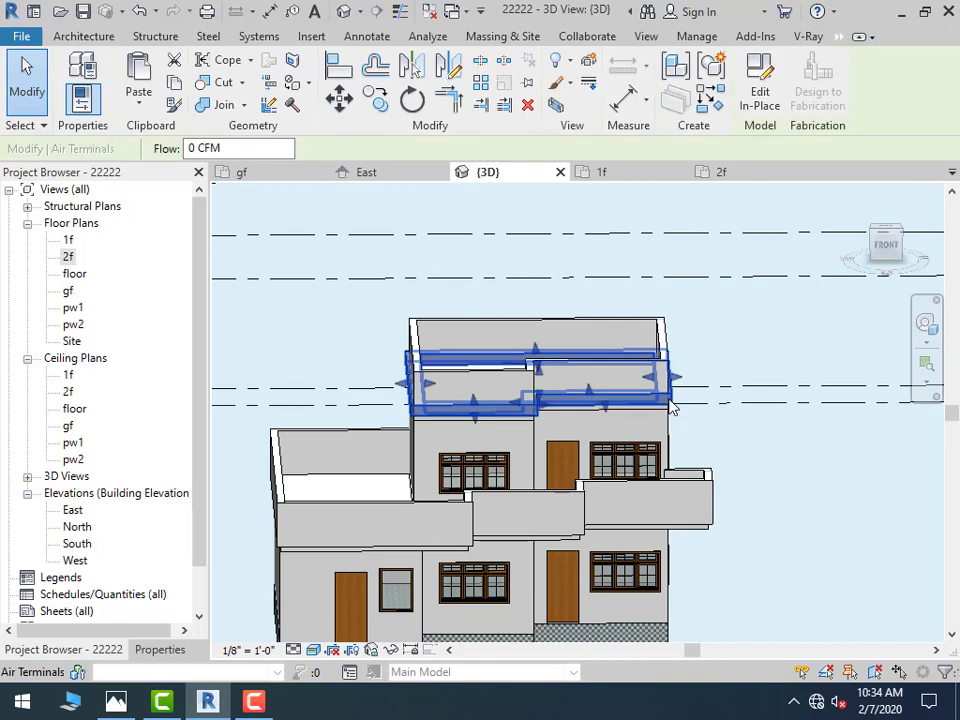
scroll(668, 400, up, 3)
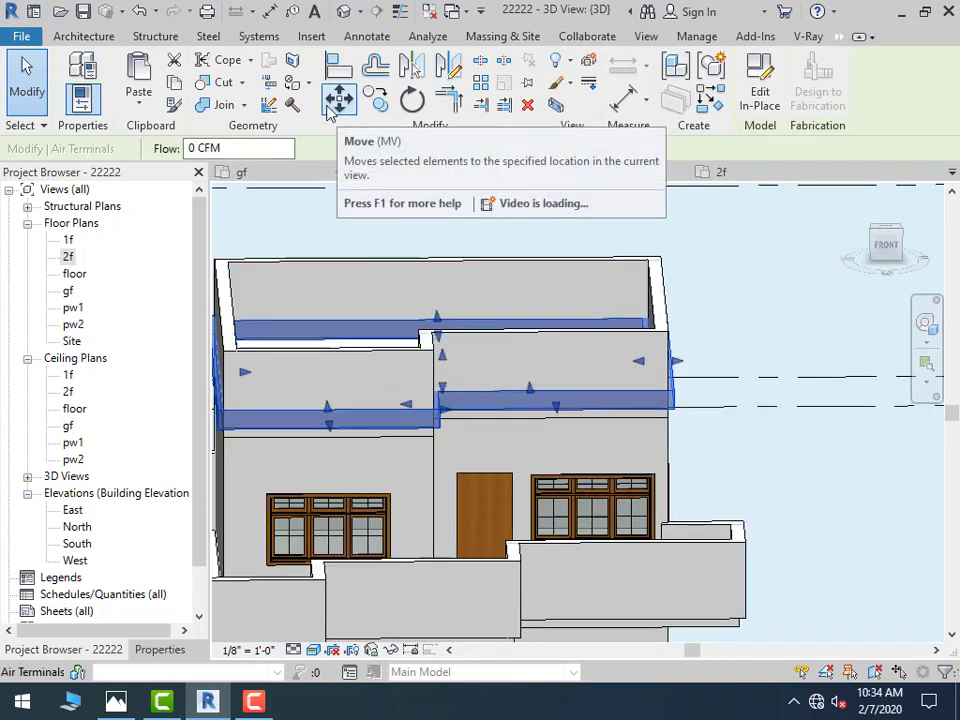
click(339, 99)
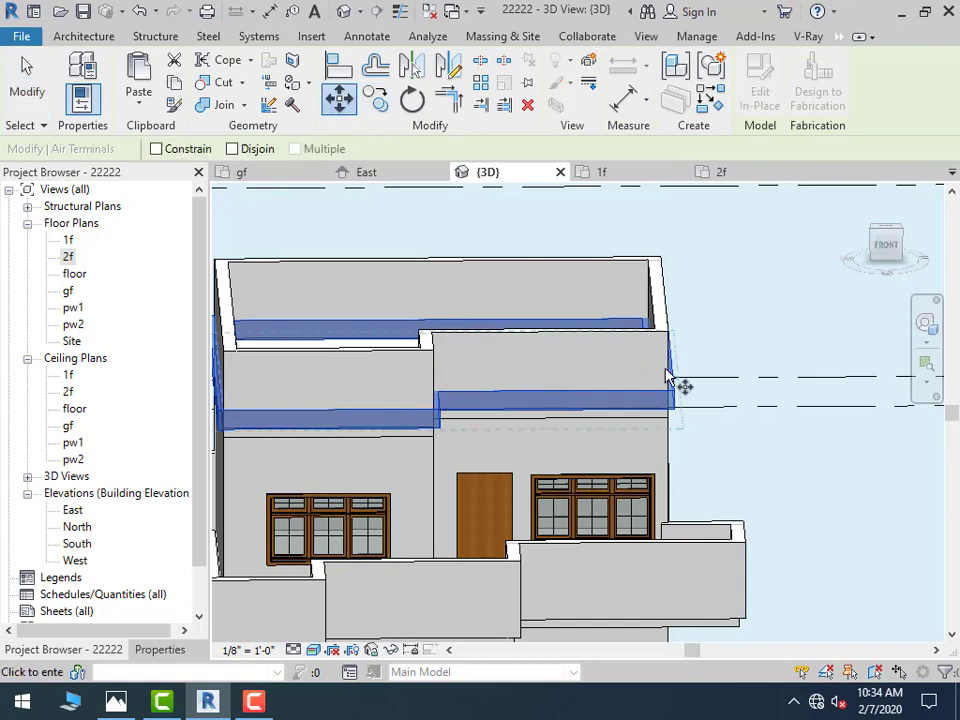
scroll(670, 398, up, 2)
scroll(670, 400, up, 3)
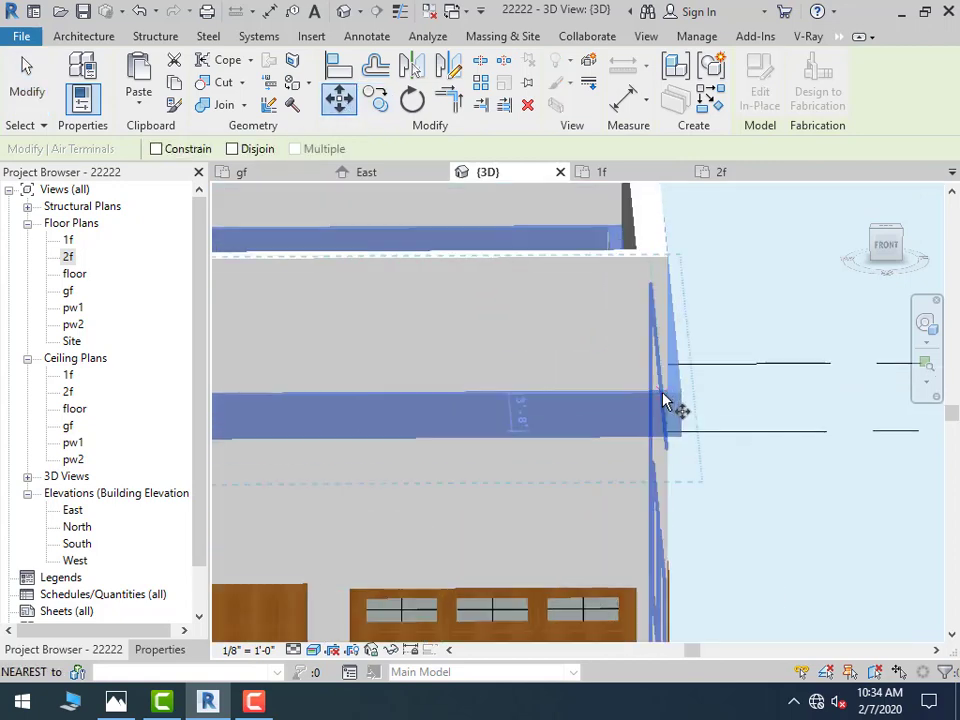
click(672, 400)
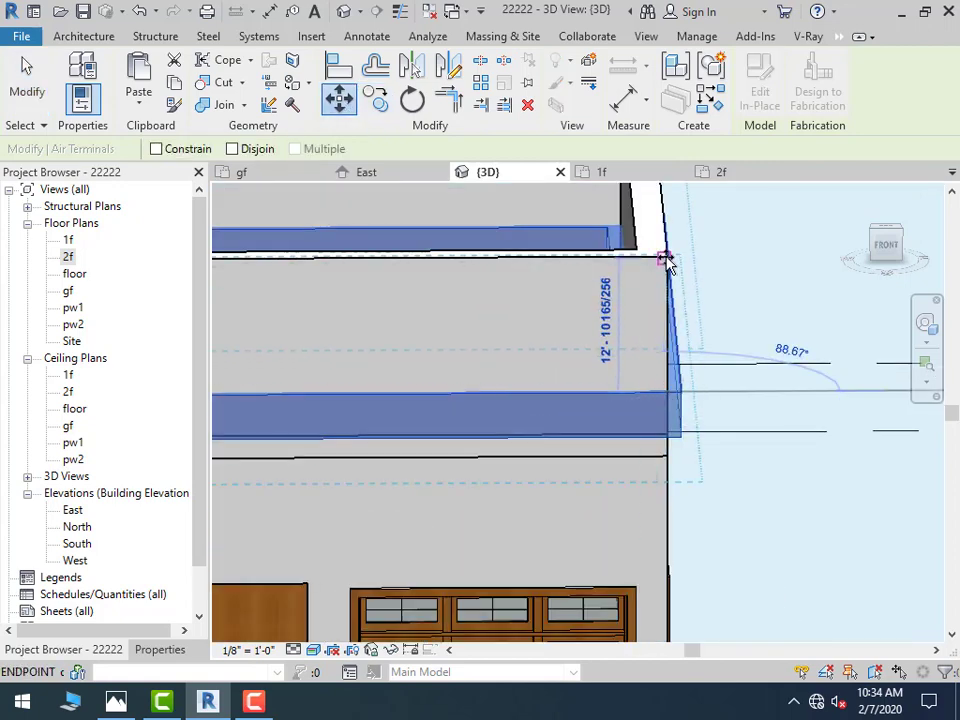
click(664, 257)
scroll(778, 428, down, 4)
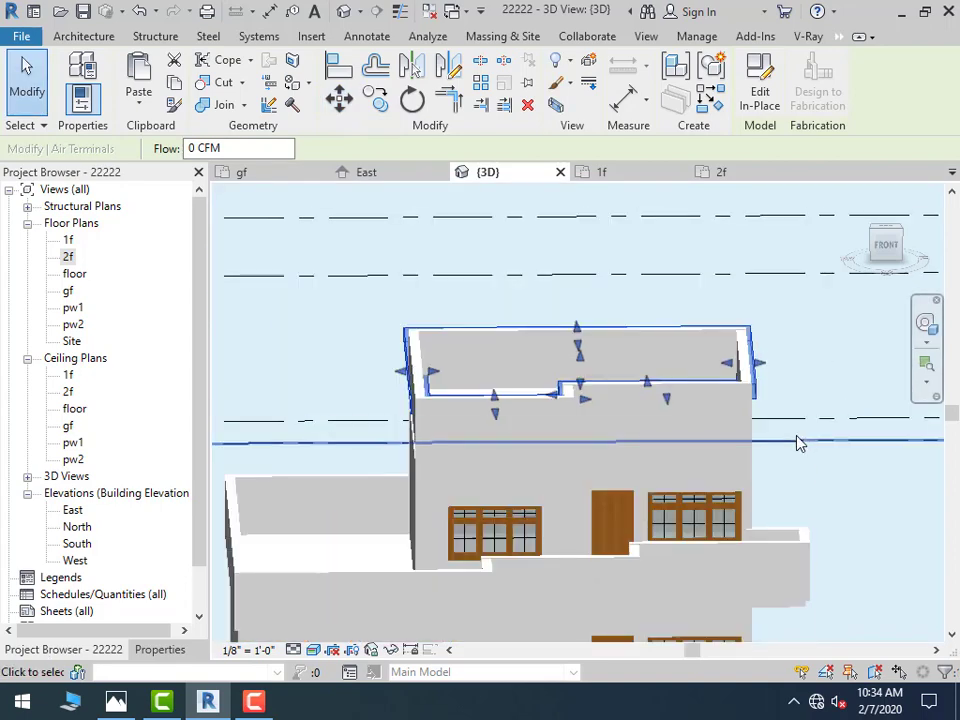
click(398, 325)
Paste the coping aligned to the pw2 level
scroll(420, 336, up, 4)
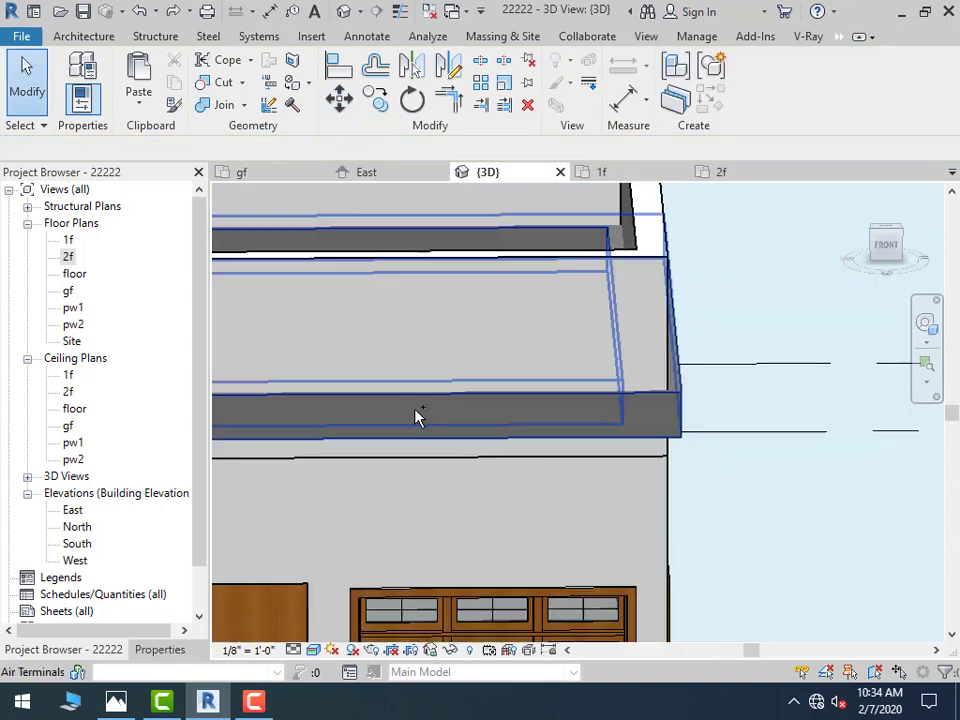
click(667, 441)
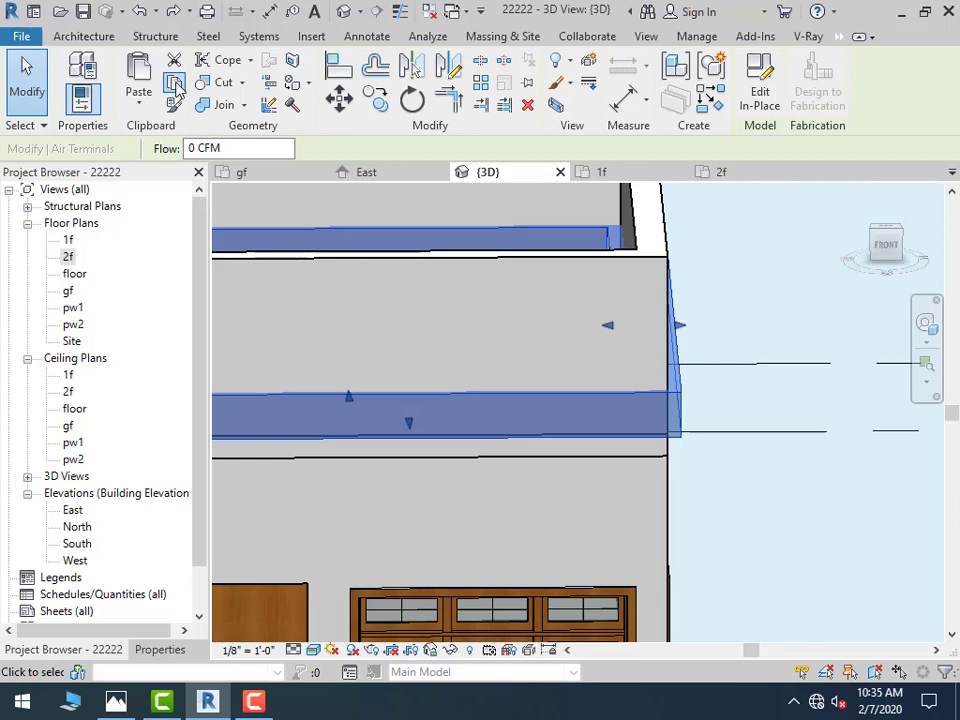
click(143, 103)
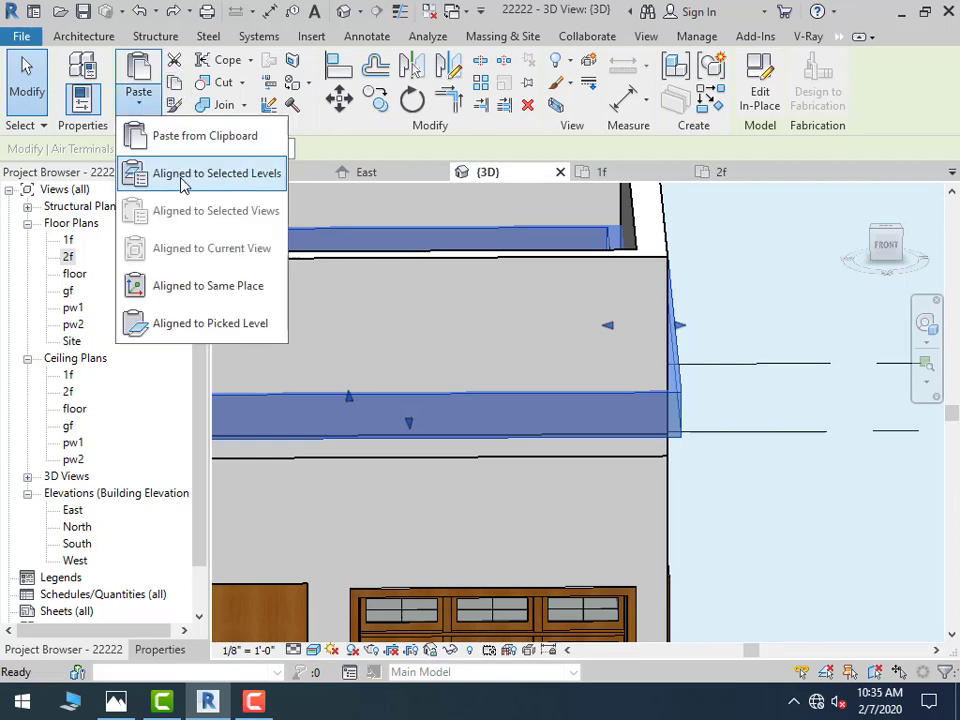
click(180, 176)
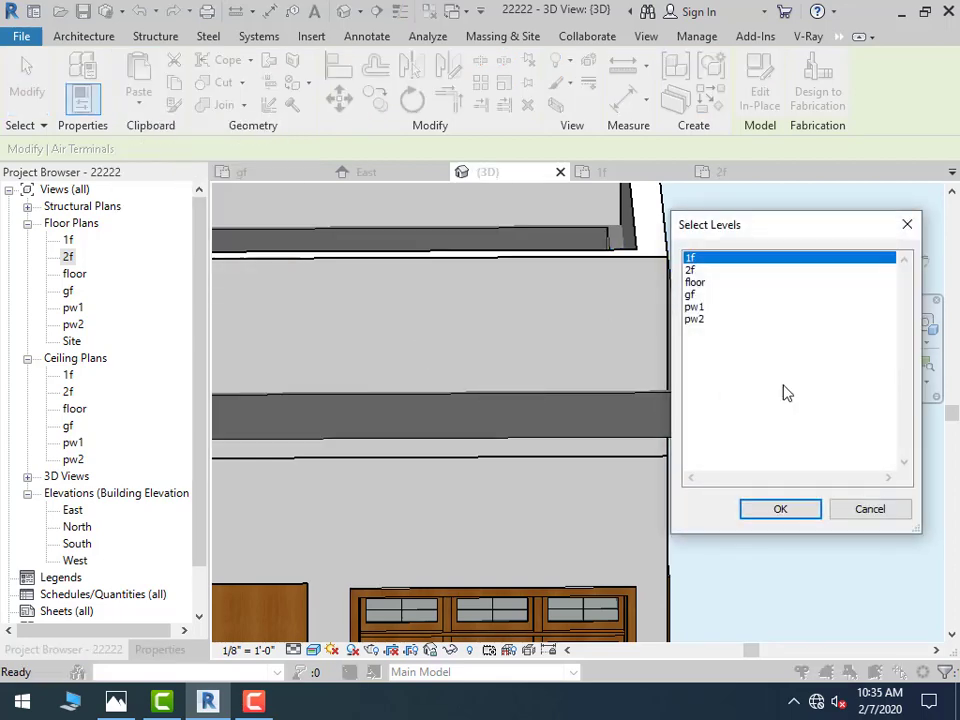
double_click(703, 318)
key(Escape)
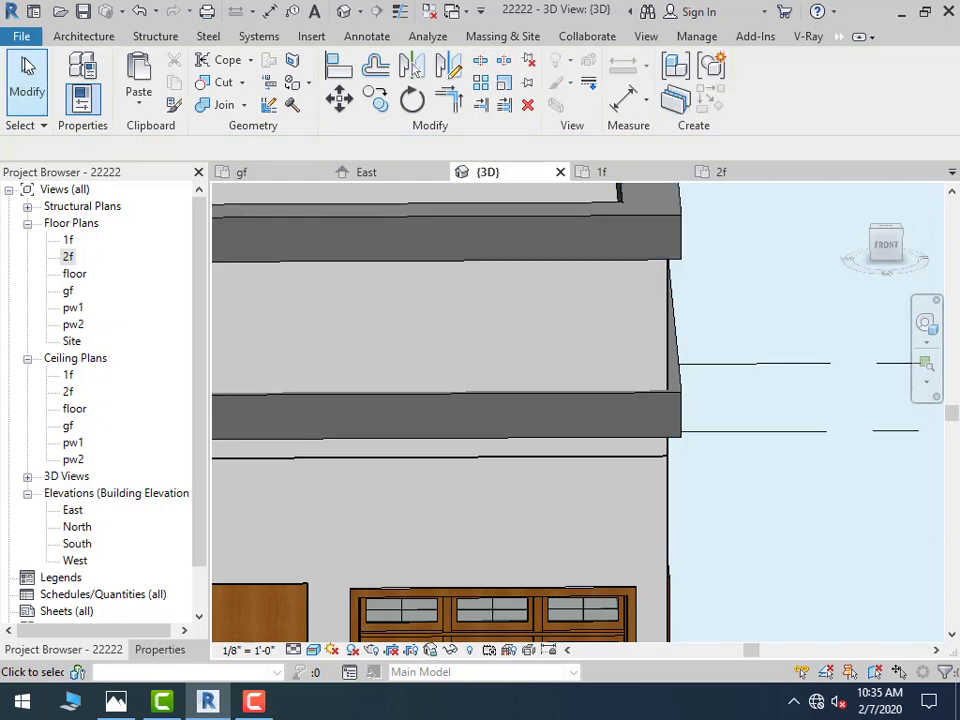
Open the upper roof coping in the in-place editor and show its properties
click(684, 413)
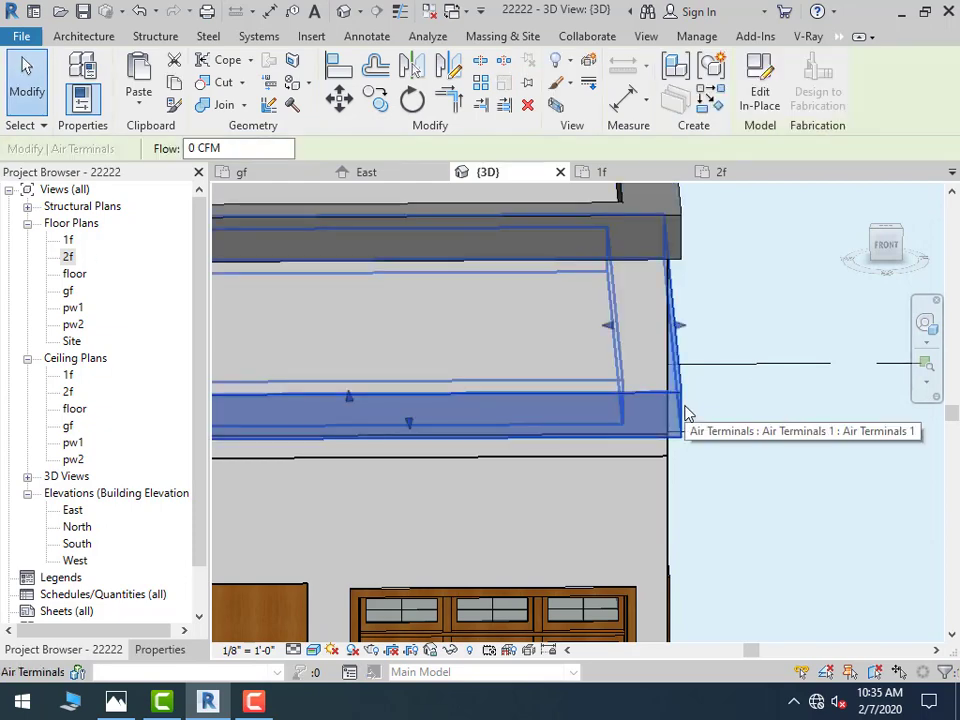
key(Escape)
scroll(735, 490, down, 3)
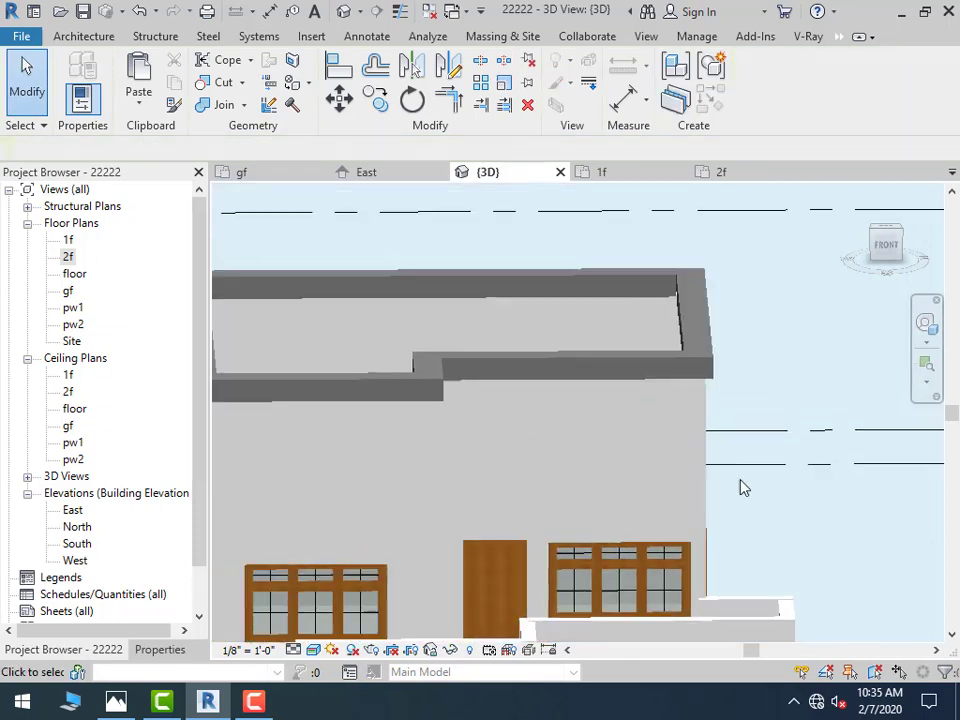
double_click(701, 362)
click(701, 362)
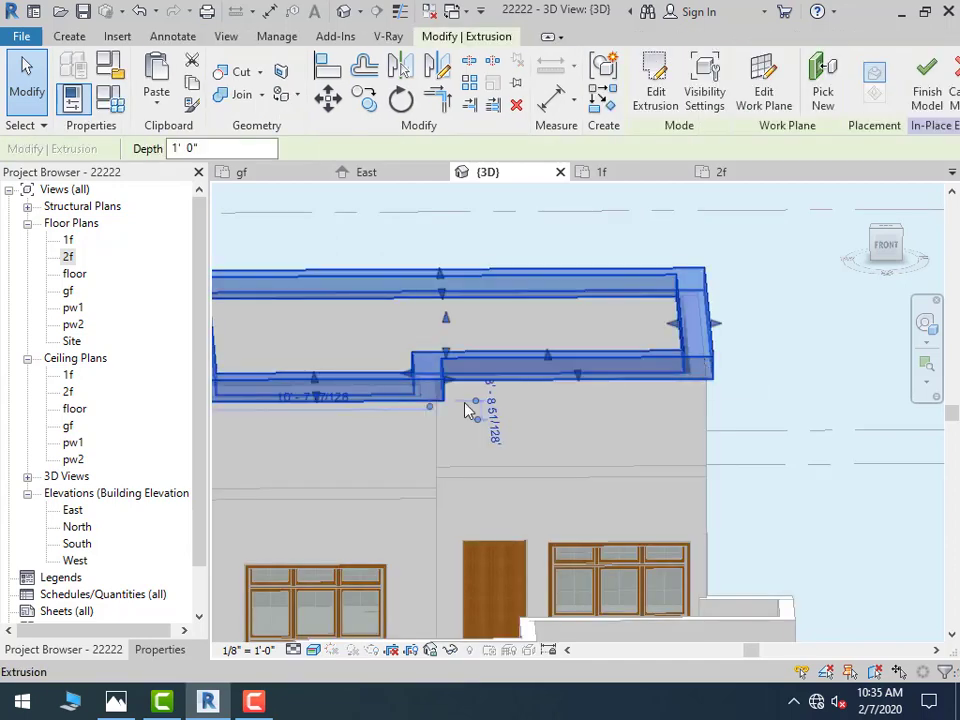
click(158, 650)
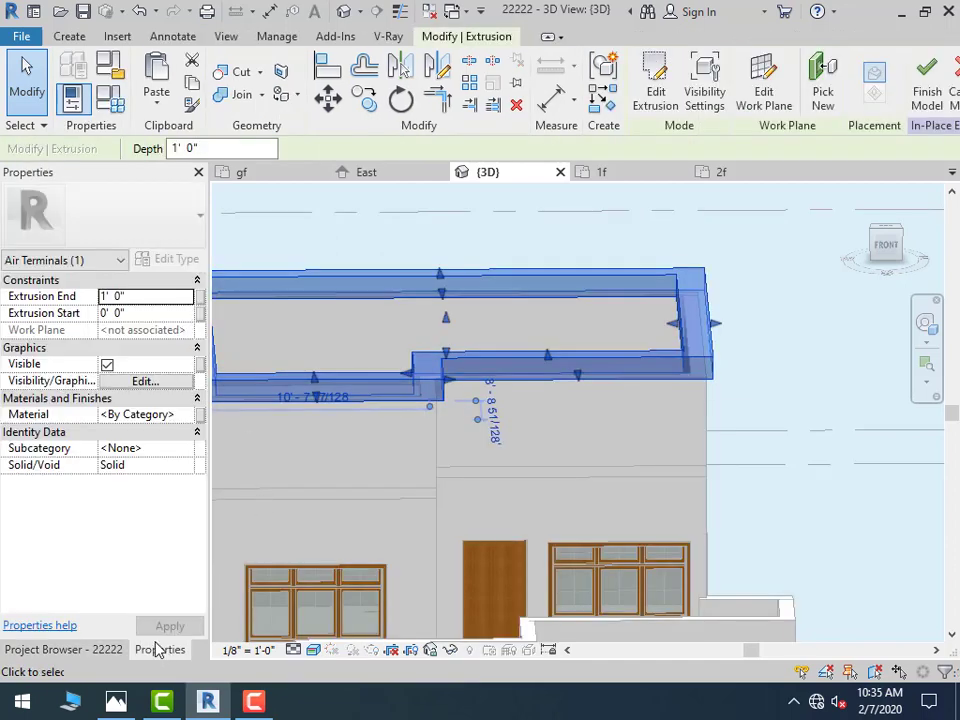
Create a new material for the coping and name it brown
click(193, 414)
click(193, 414)
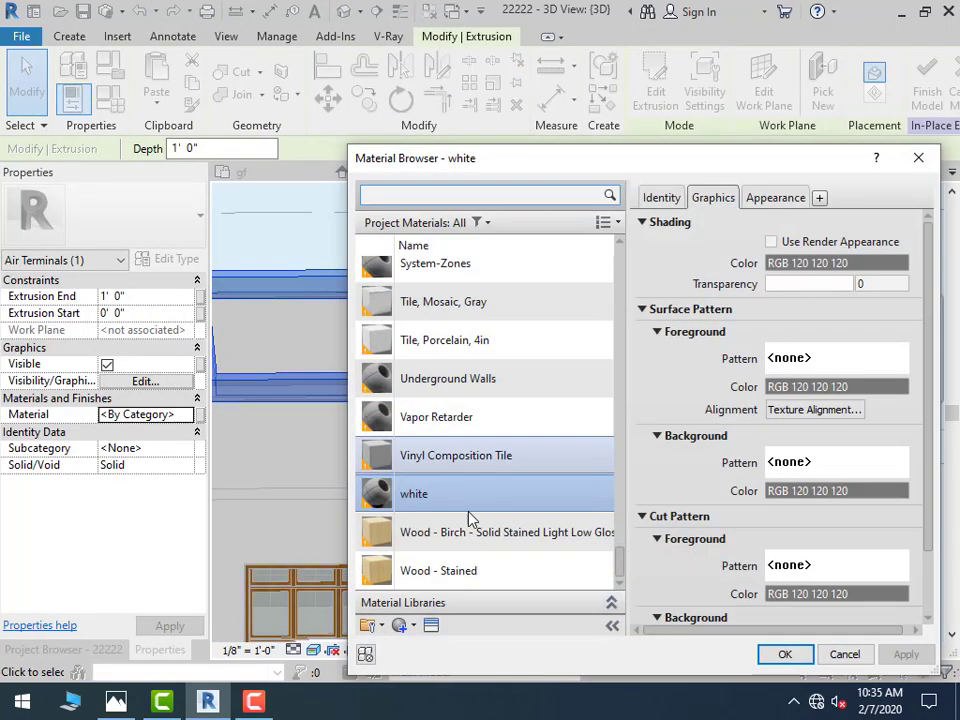
click(407, 628)
click(430, 642)
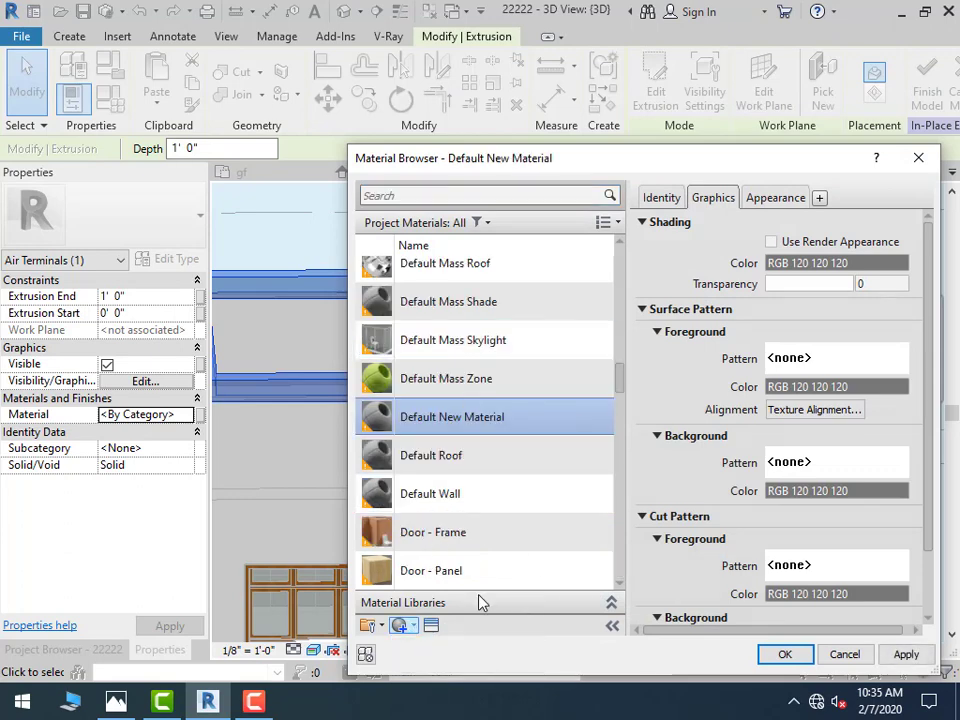
click(665, 204)
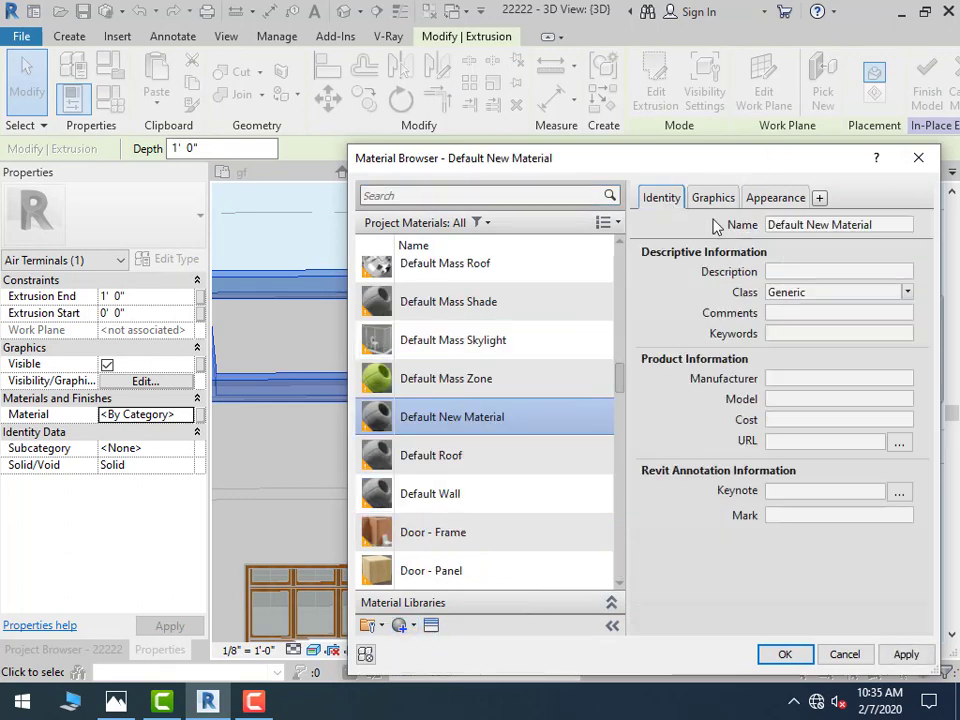
click(834, 225)
text(brown)
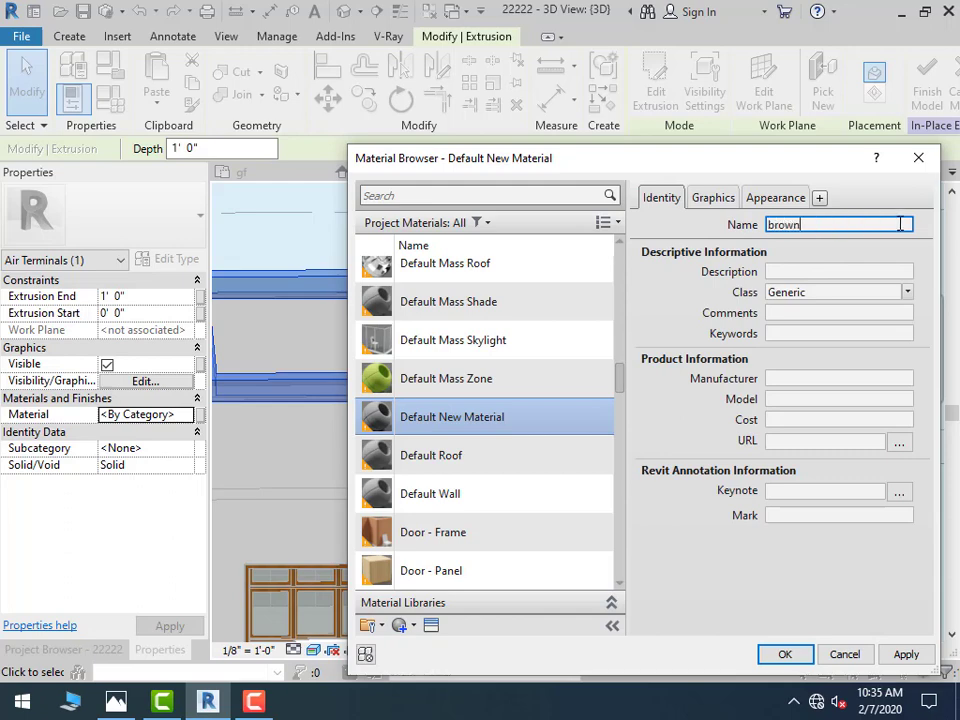
Set the brown material's appearance colour to dark red (128,64,64) and apply it
click(788, 197)
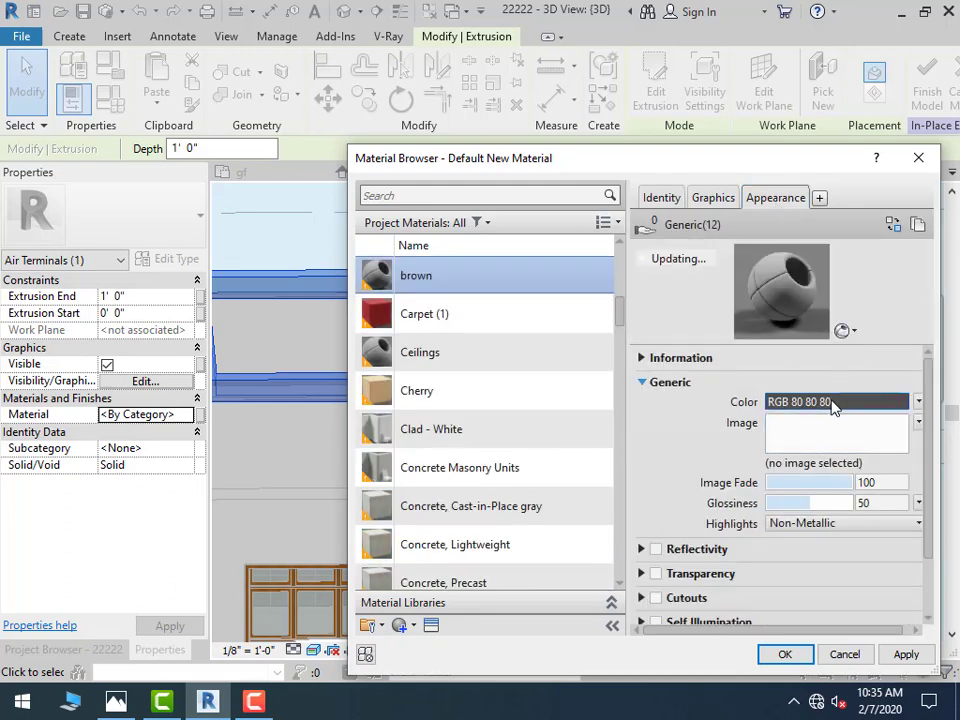
click(833, 402)
click(449, 323)
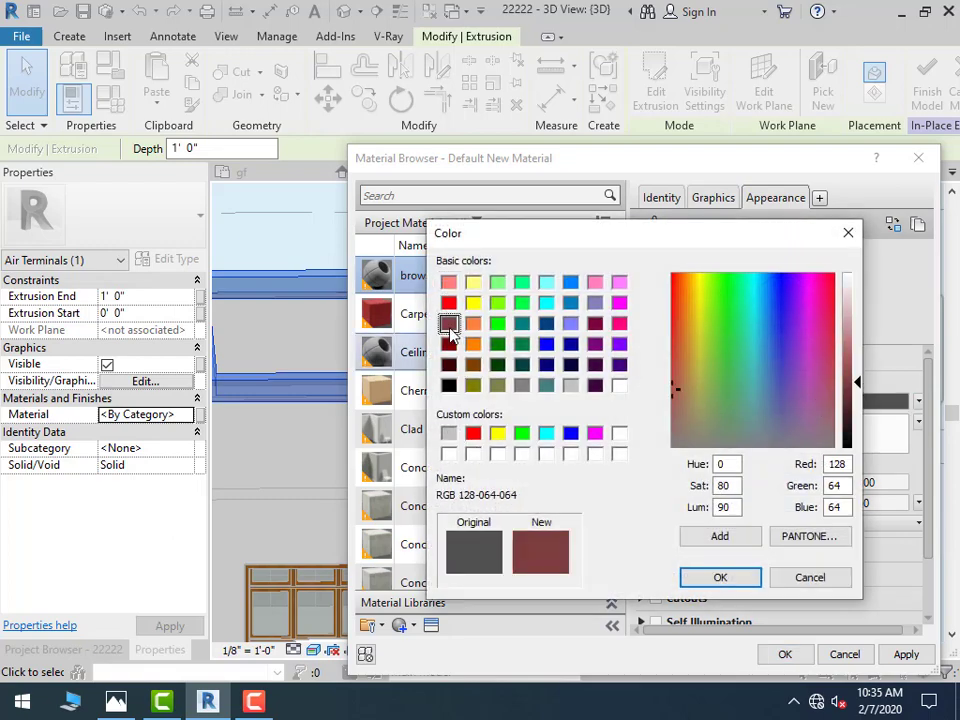
click(720, 577)
click(785, 654)
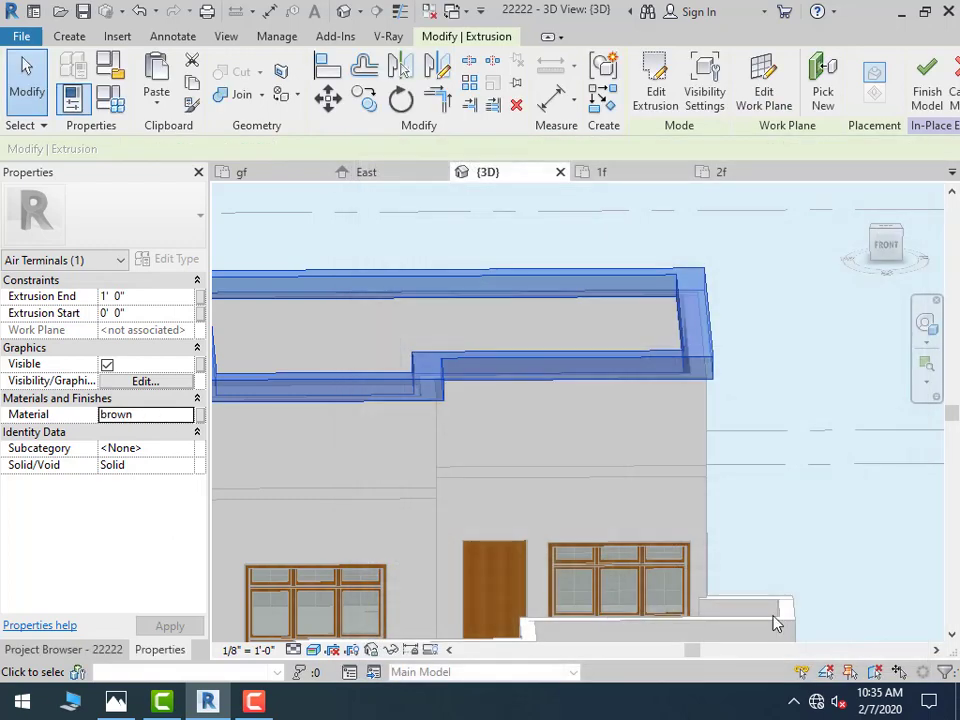
click(828, 414)
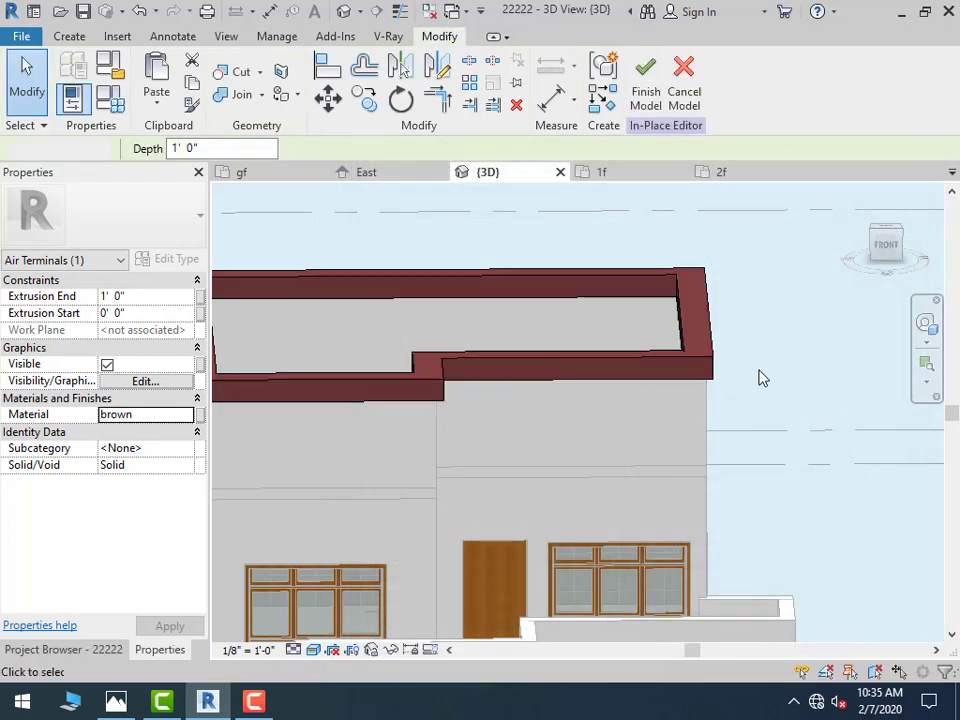
Finish the in-place coping and orbit the 3D view, comparing both brown copings with the reference photo
click(645, 95)
scroll(798, 322, down, 3)
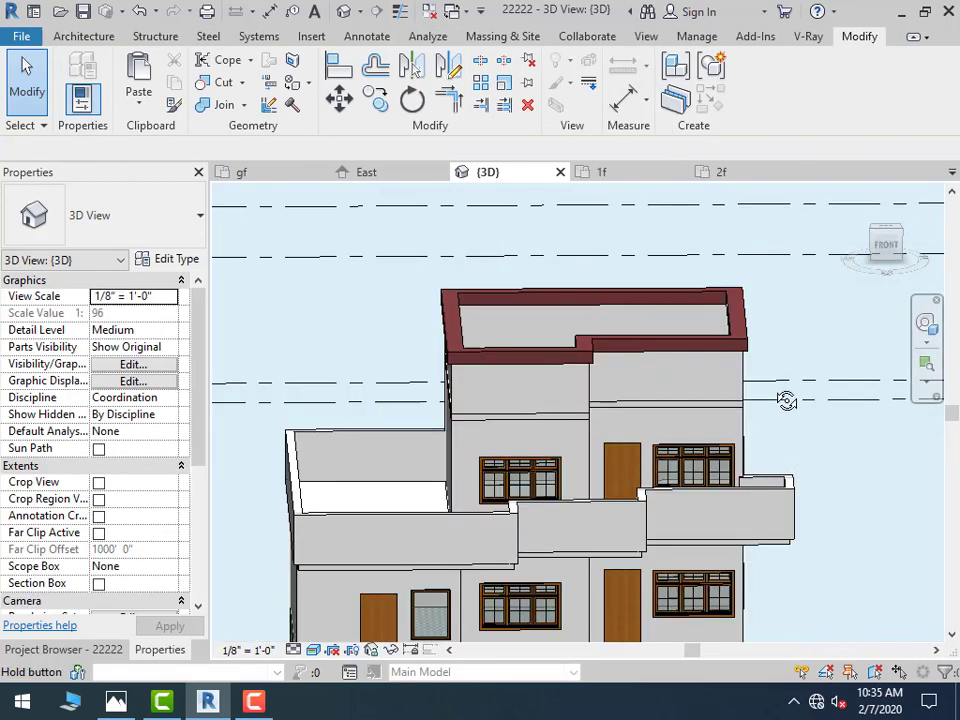
mouse_move(787, 400)
shift+middle_down()
mouse_move(784, 383)
mouse_move(771, 416)
mouse_move(750, 418)
shift+middle_up()
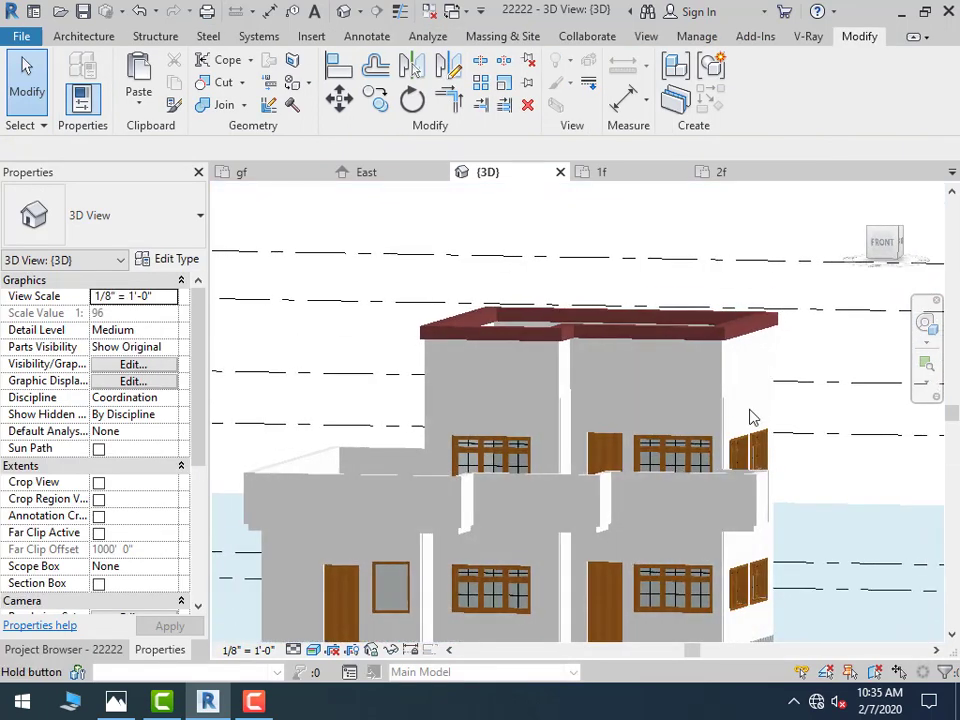
click(116, 703)
click(116, 703)
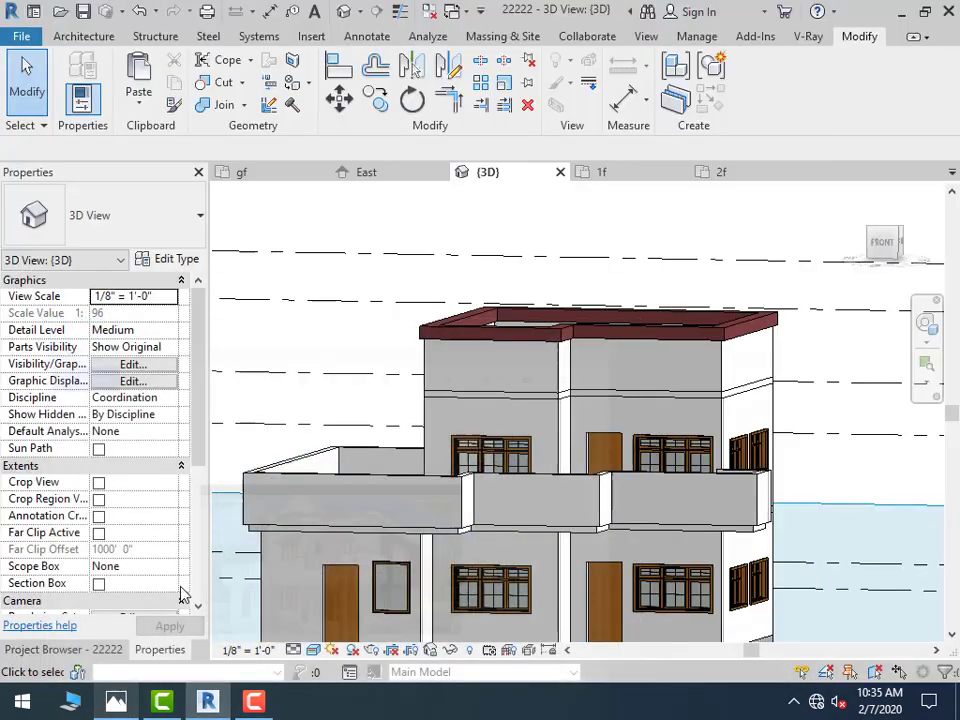
scroll(605, 325, down, 2)
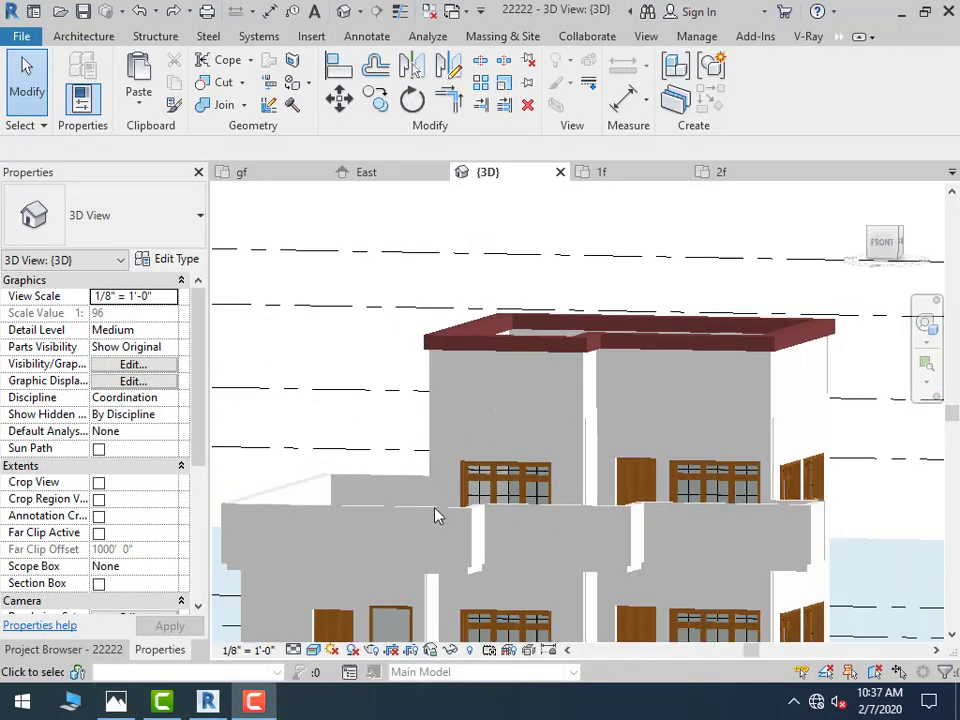
click(88, 649)
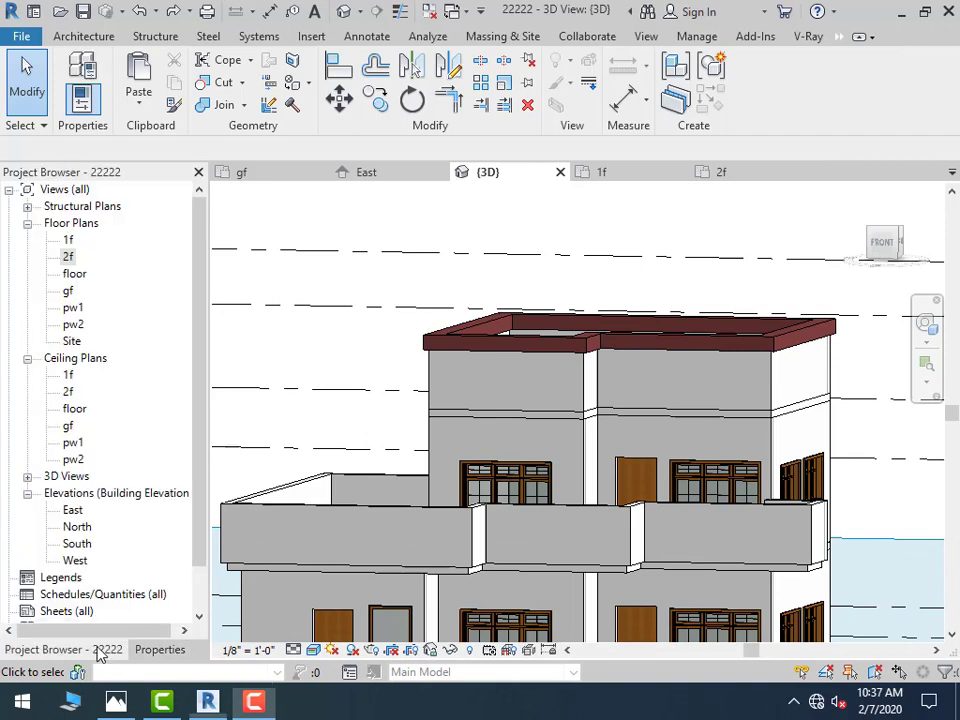
Open the pw1 floor plan and set its underlay base level to 1f
double_click(75, 308)
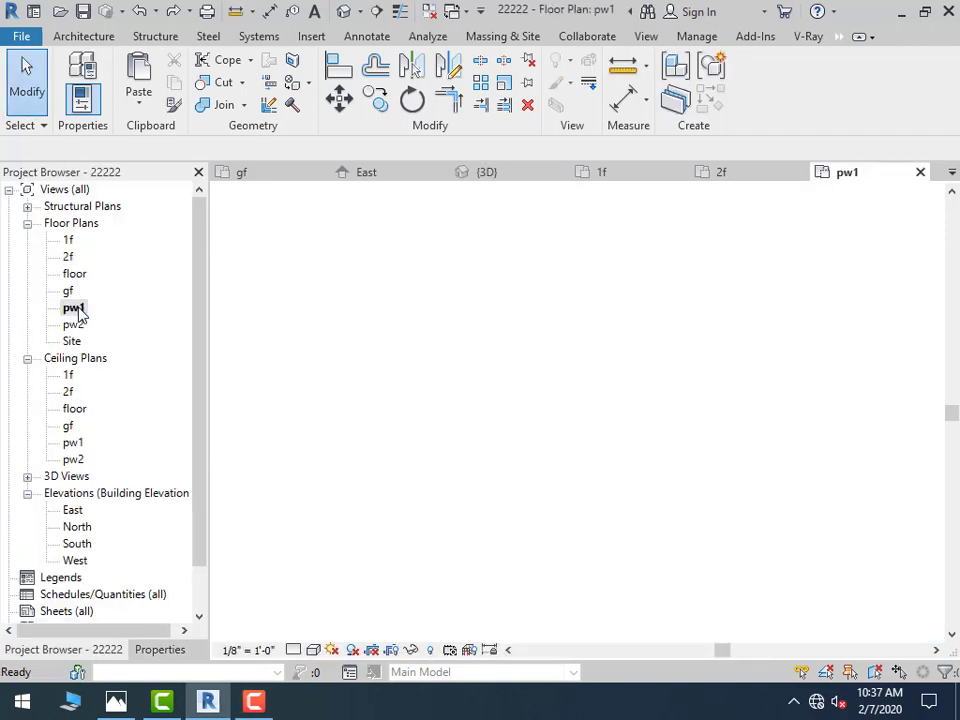
scroll(437, 420, up, 1)
scroll(577, 487, up, 3)
scroll(570, 487, up, 1)
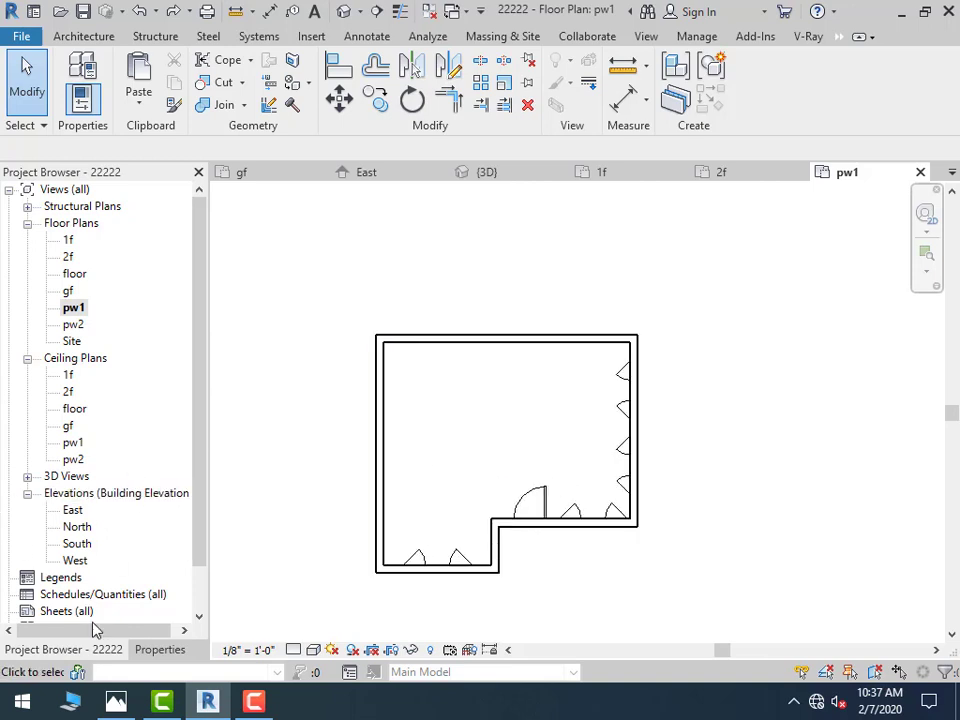
click(168, 650)
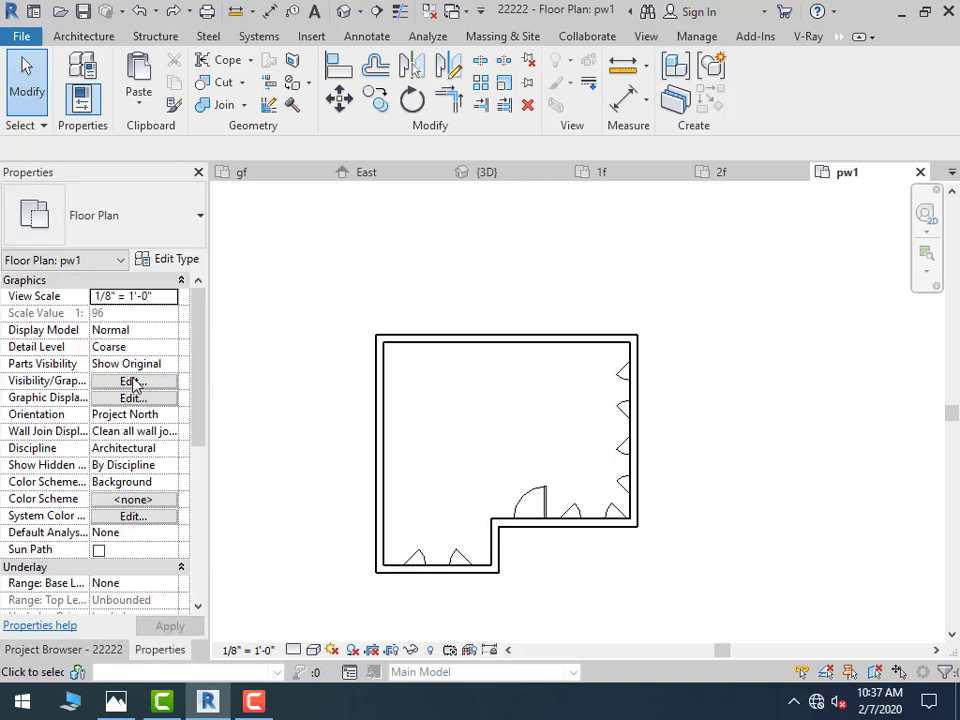
click(172, 584)
click(170, 584)
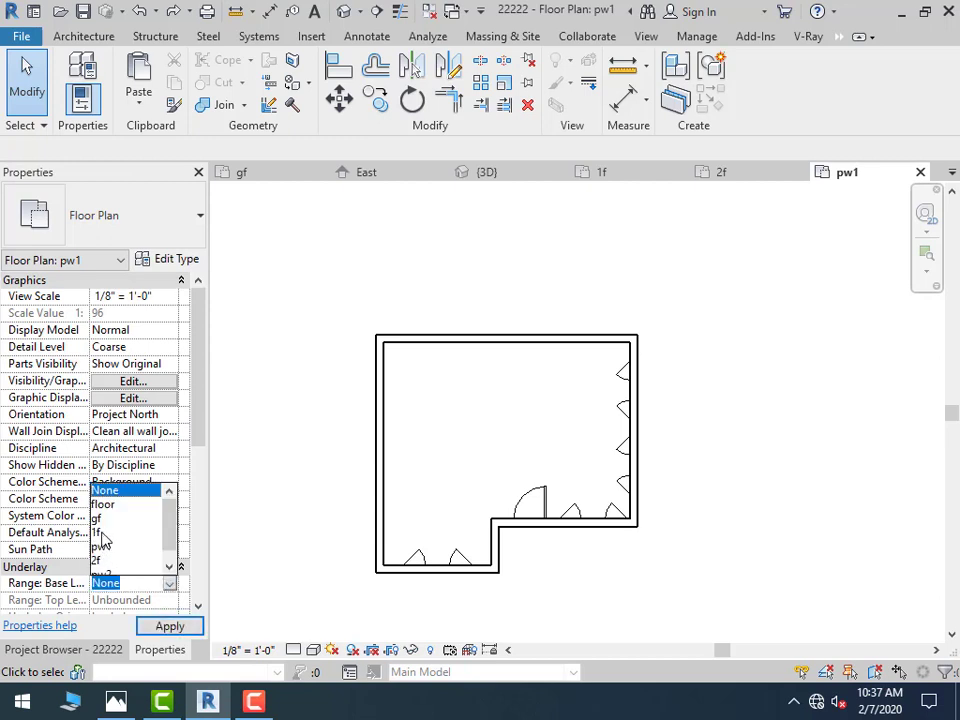
click(101, 534)
click(182, 626)
middle_drag(506, 432, 540, 340)
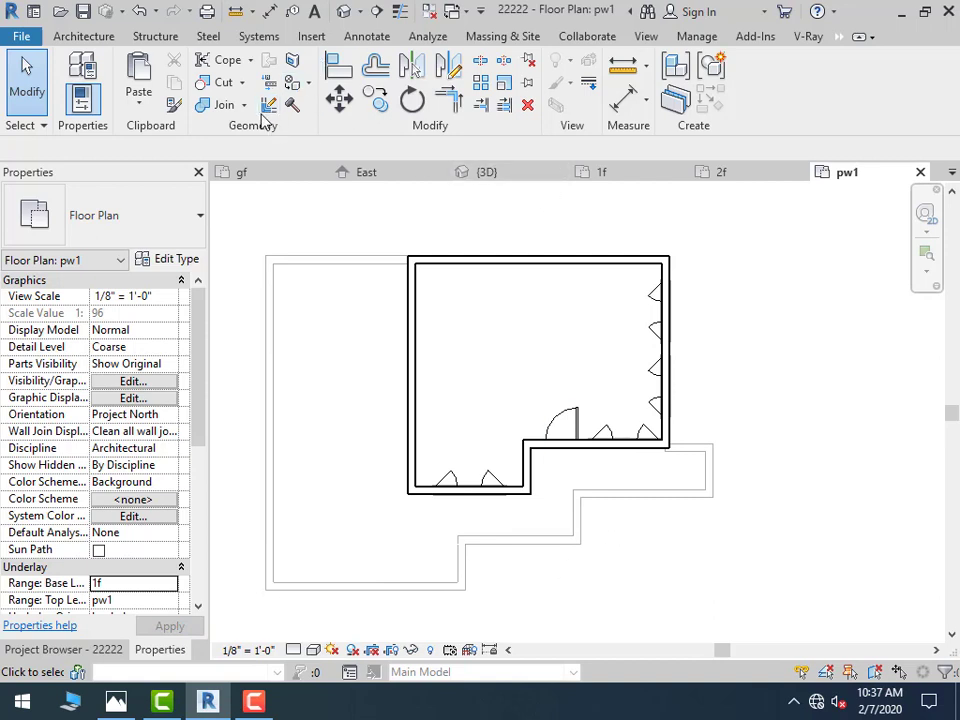
click(86, 37)
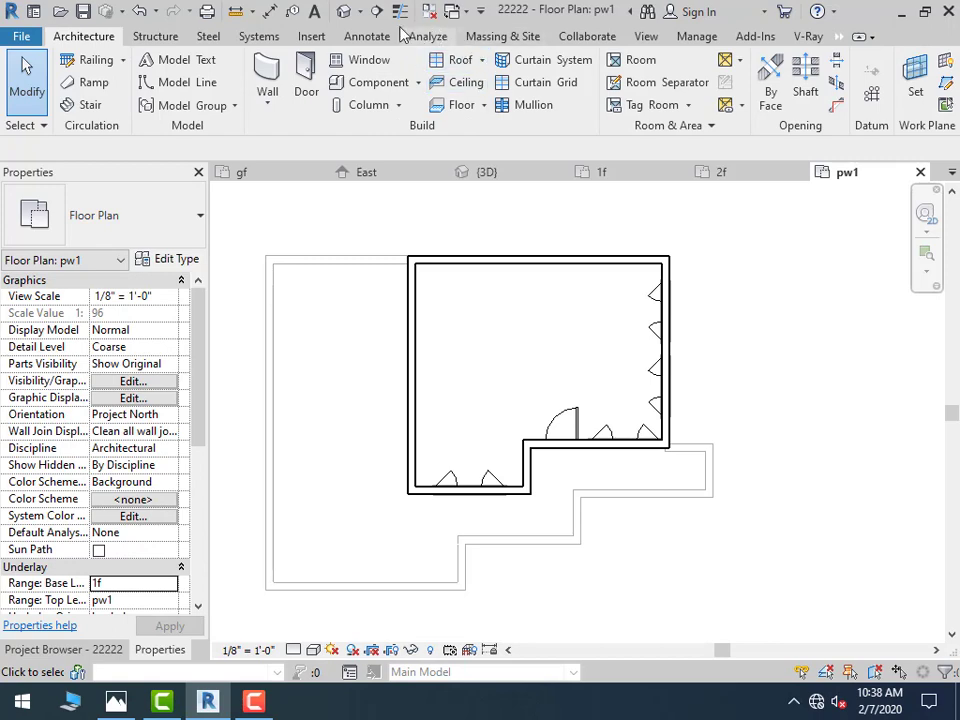
In 3D, start a new in-place model with the Air Terminals category and default name
click(344, 12)
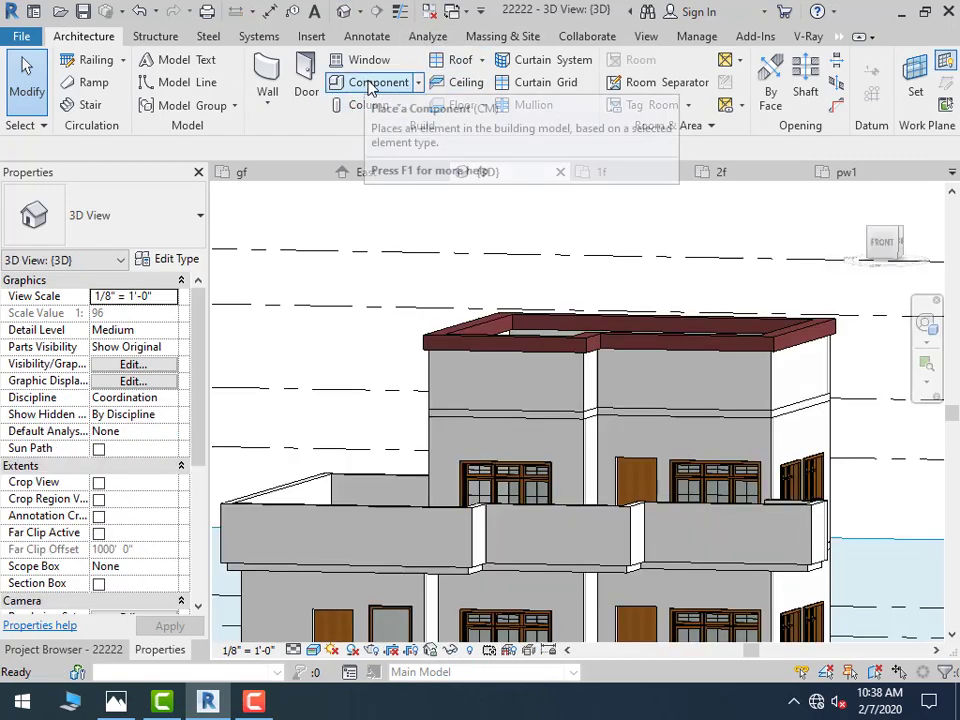
click(375, 82)
click(797, 92)
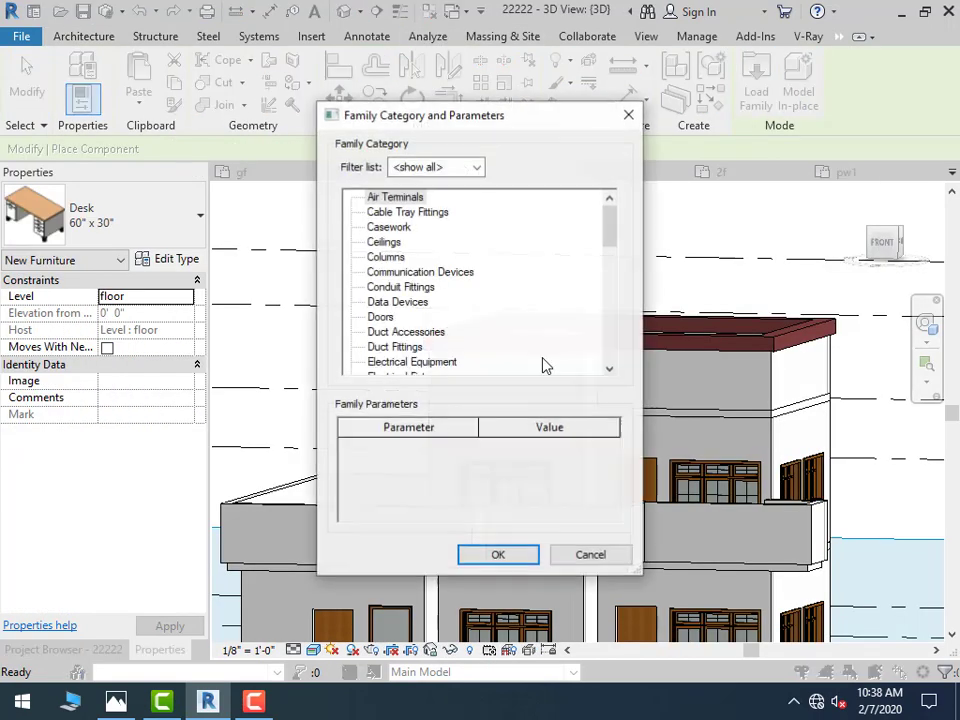
click(495, 555)
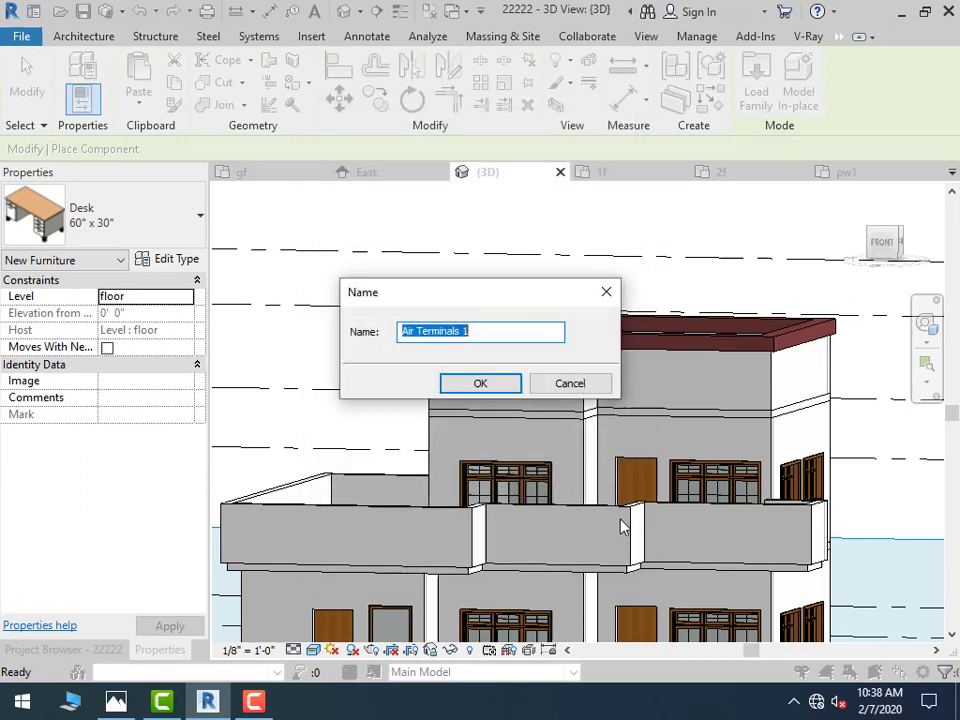
click(468, 385)
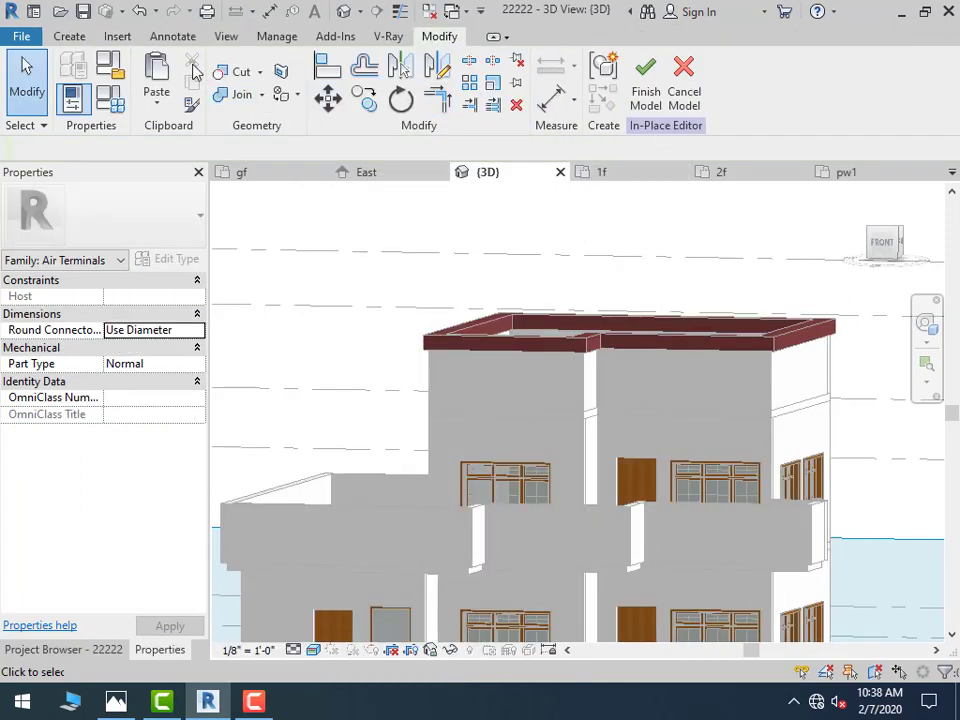
Set the outer wall face at the plinth as the work plane
click(60, 36)
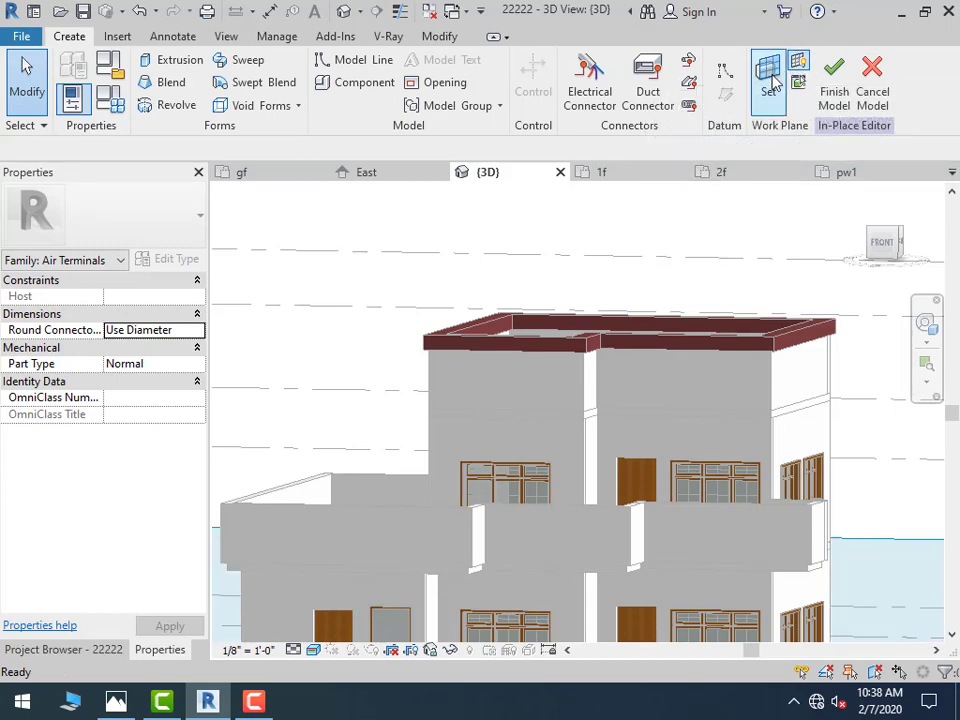
click(770, 80)
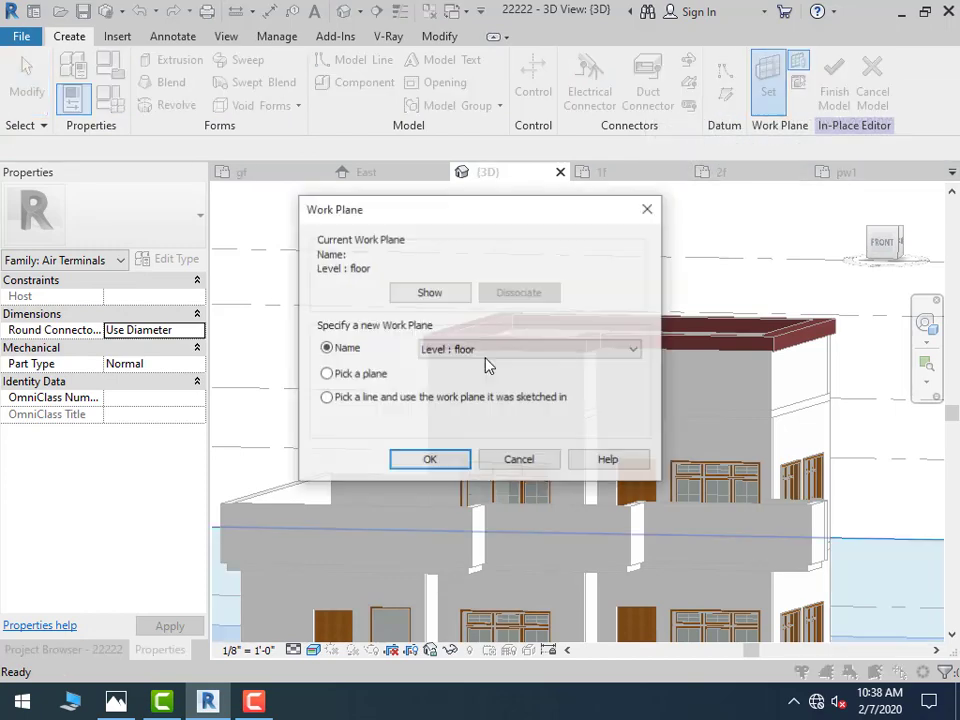
click(434, 463)
mouse_move(347, 514)
shift+middle_down()
mouse_move(431, 568)
mouse_move(558, 571)
shift+middle_up()
scroll(558, 571, up, 2)
scroll(576, 550, up, 2)
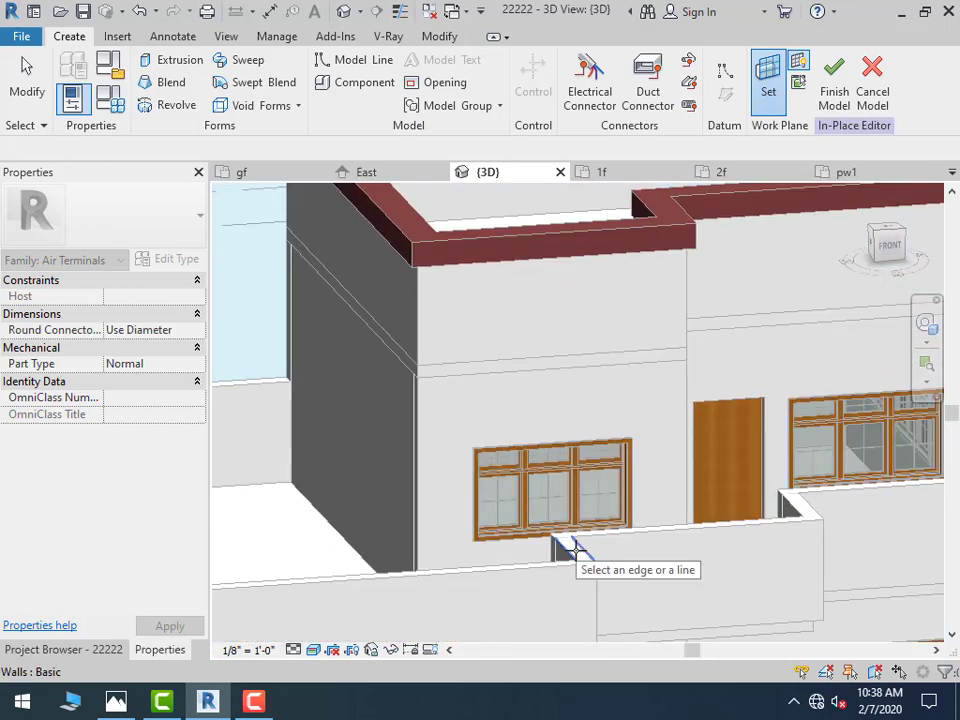
click(575, 558)
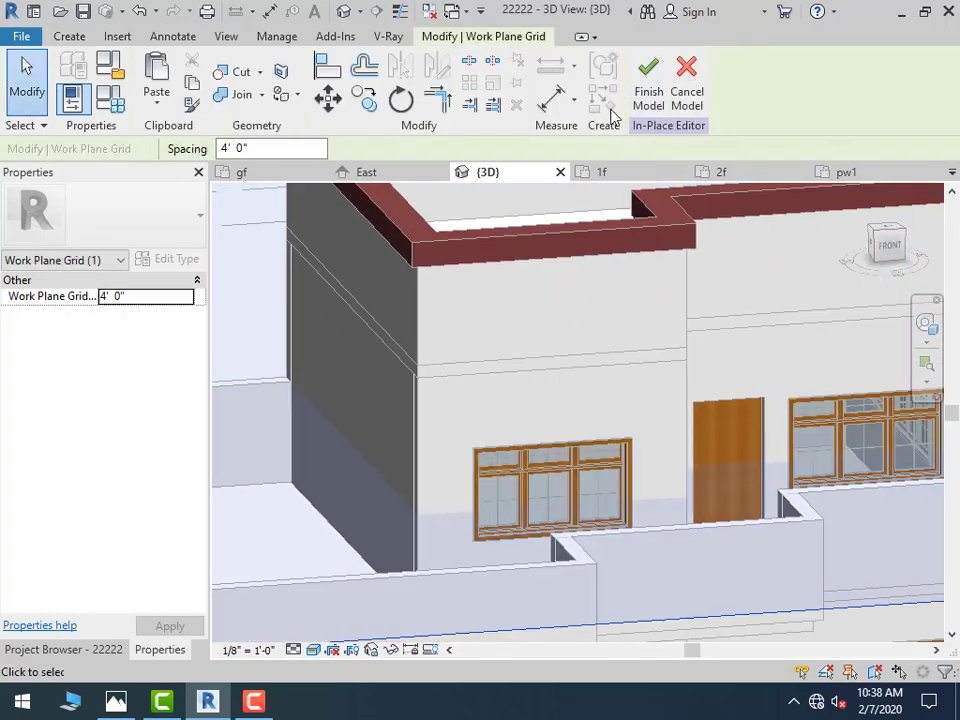
click(70, 37)
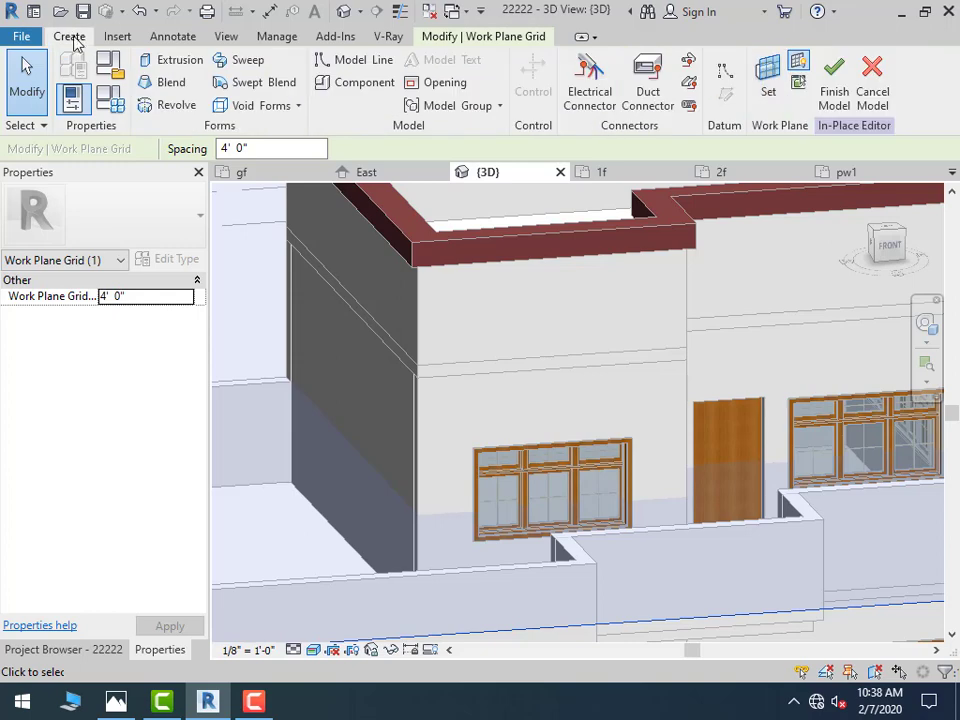
Start a new extrusion and open the pw1 floor plan
click(185, 60)
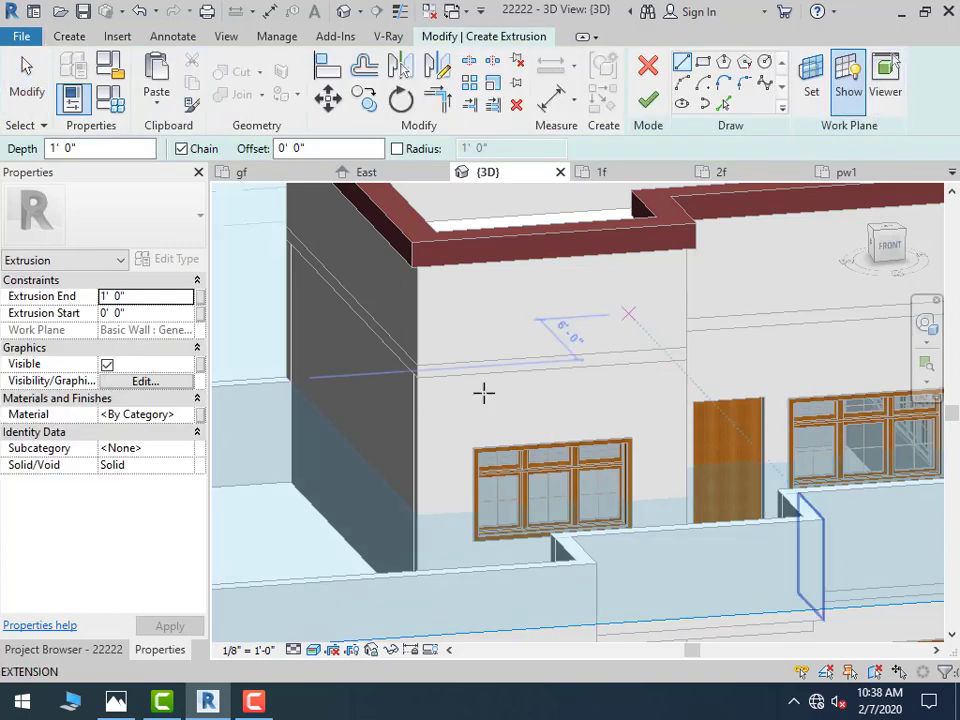
click(112, 651)
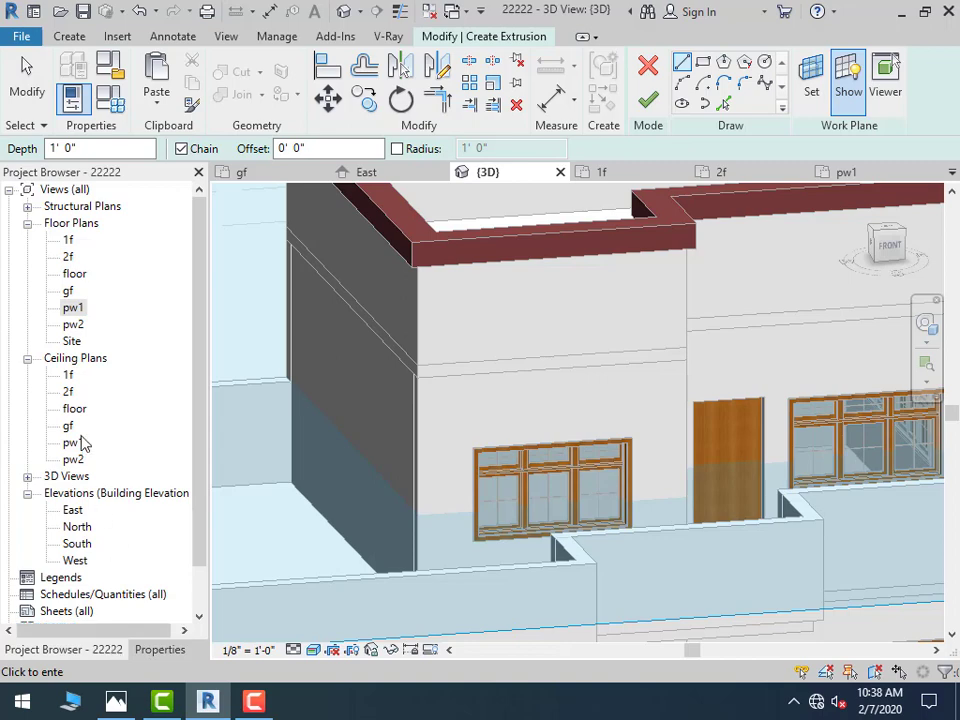
double_click(72, 308)
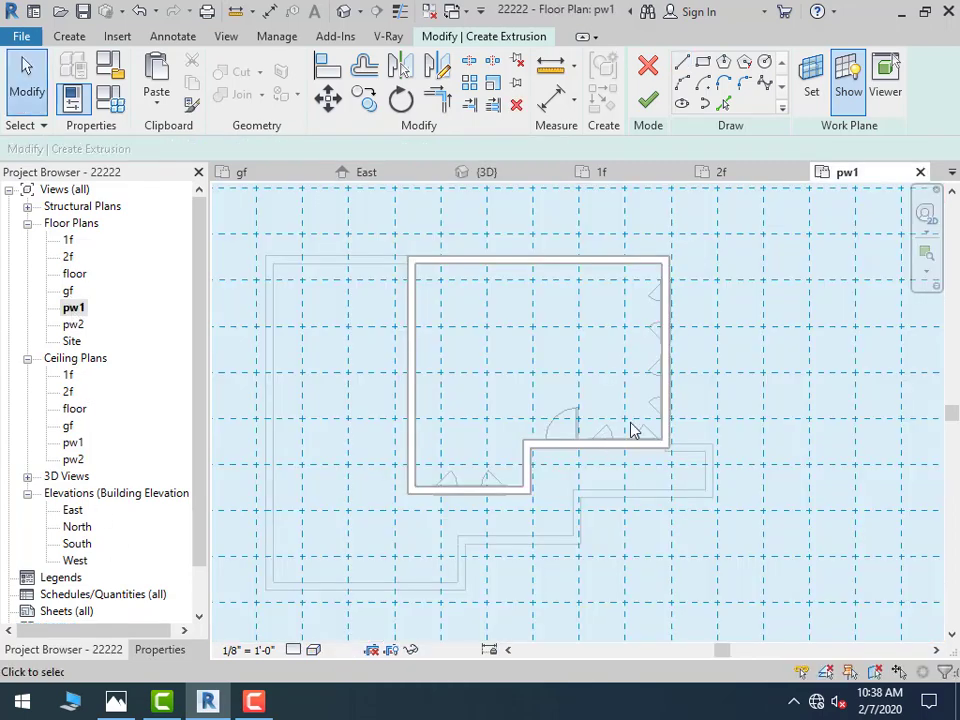
scroll(660, 450, up, 1)
scroll(688, 473, up, 1)
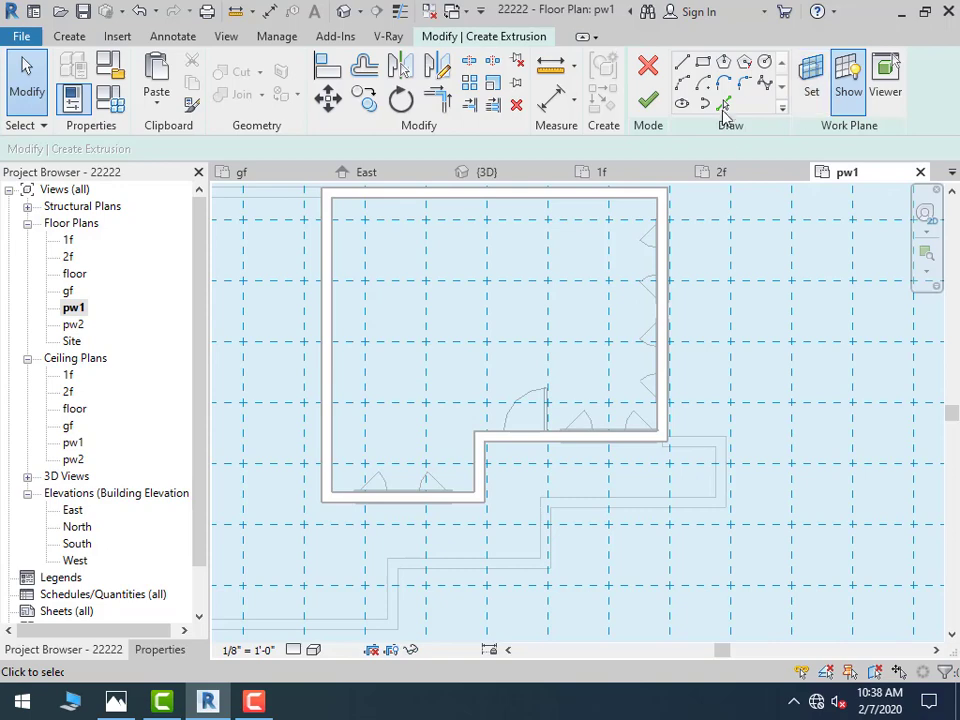
Trace the first run of vertical and horizontal wall edges into the sketch with Pick Lines
click(723, 104)
scroll(836, 400, up, 1)
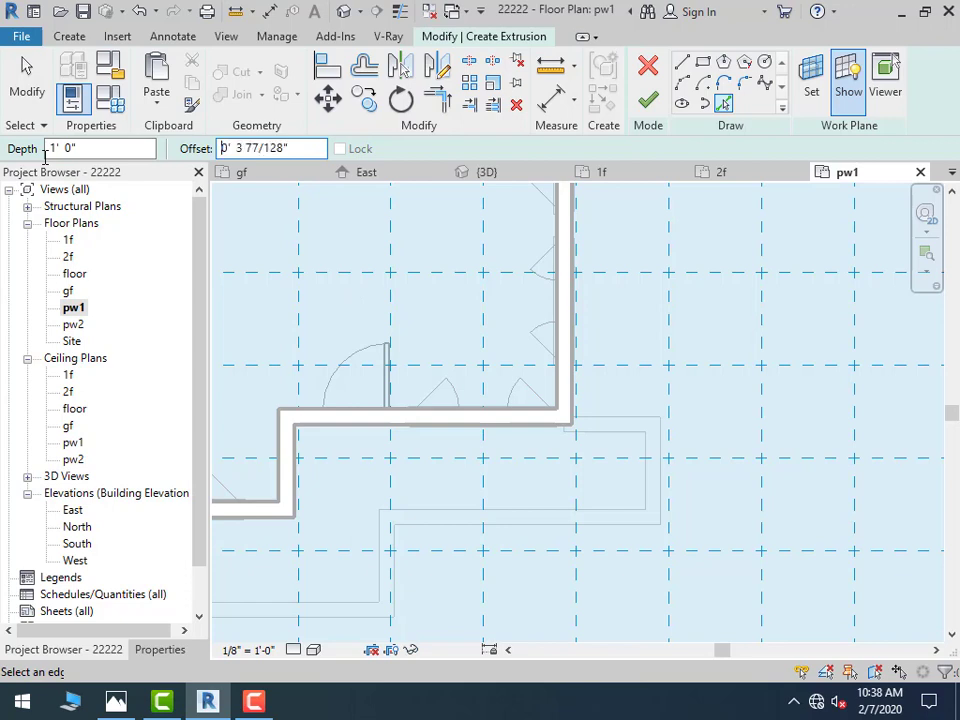
click(624, 421)
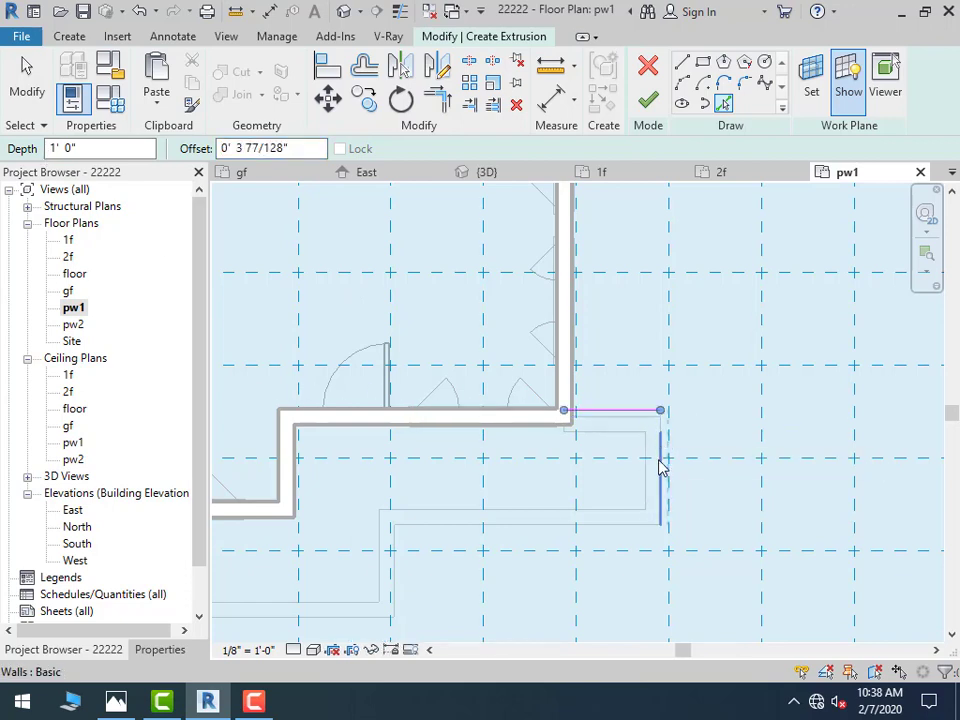
scroll(660, 468, up, 2)
scroll(662, 469, up, 3)
click(666, 388)
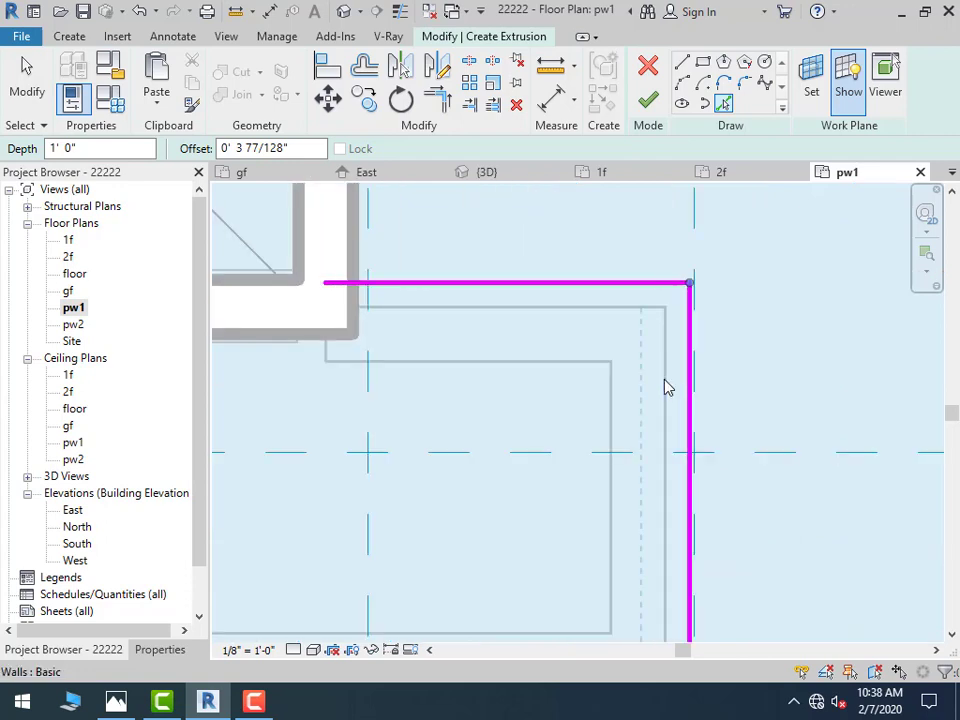
scroll(700, 390, down, 4)
scroll(680, 440, down, 1)
click(647, 484)
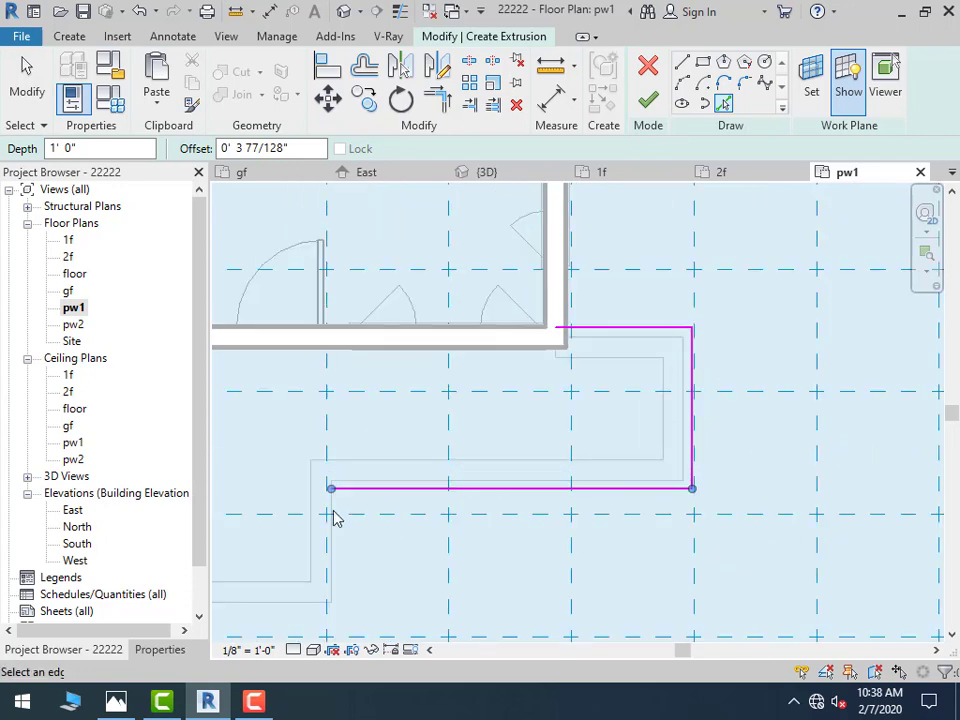
mouse_move(336, 518)
middle_down()
mouse_move(510, 437)
mouse_move(540, 455)
middle_up()
click(537, 457)
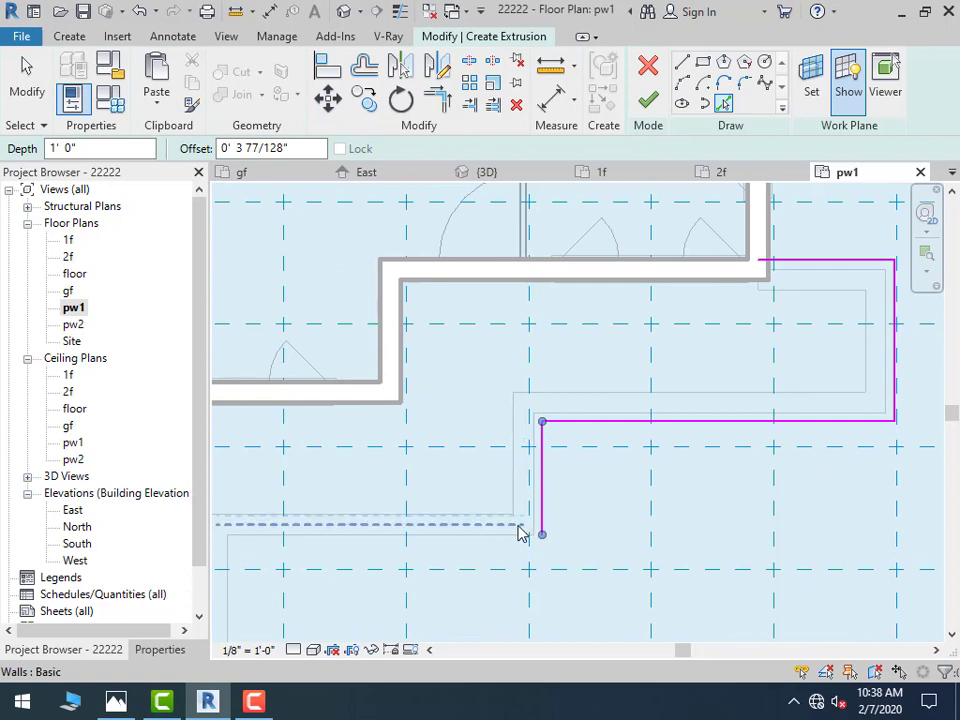
click(510, 544)
Pick the lower, left, inner and step wall edges as further sketch lines
middle_drag(336, 403, 601, 289)
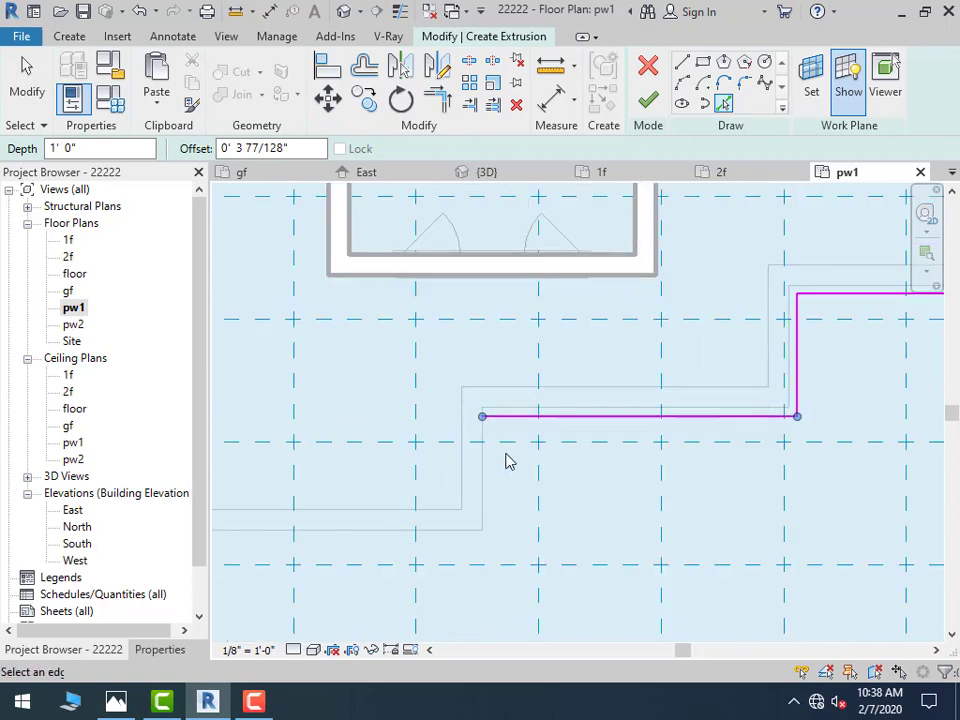
click(482, 505)
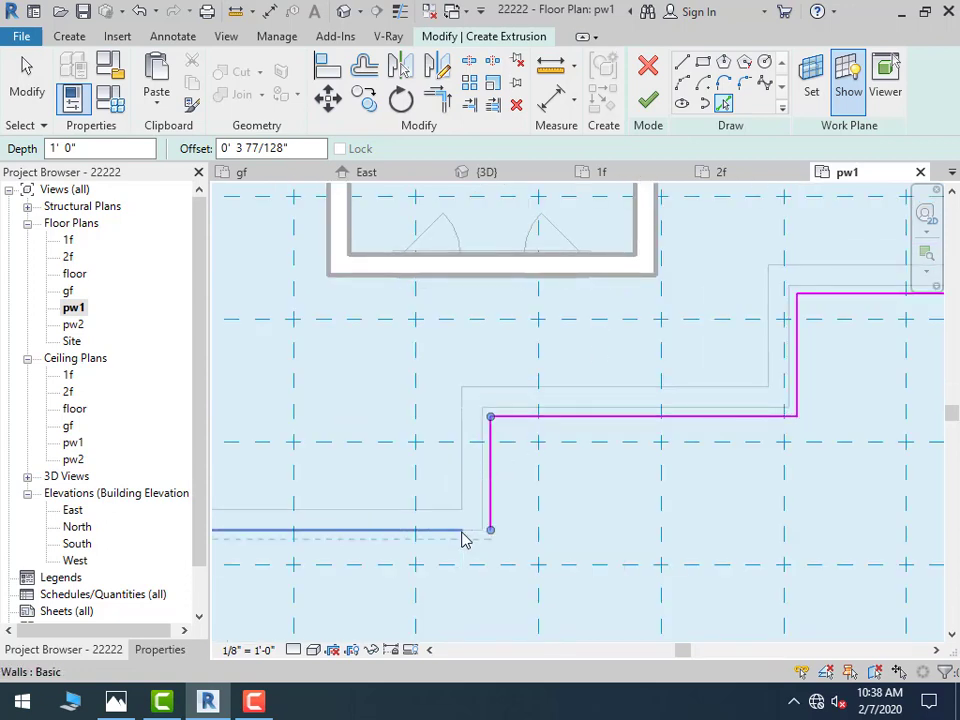
click(463, 532)
middle_drag(385, 347, 614, 274)
click(435, 399)
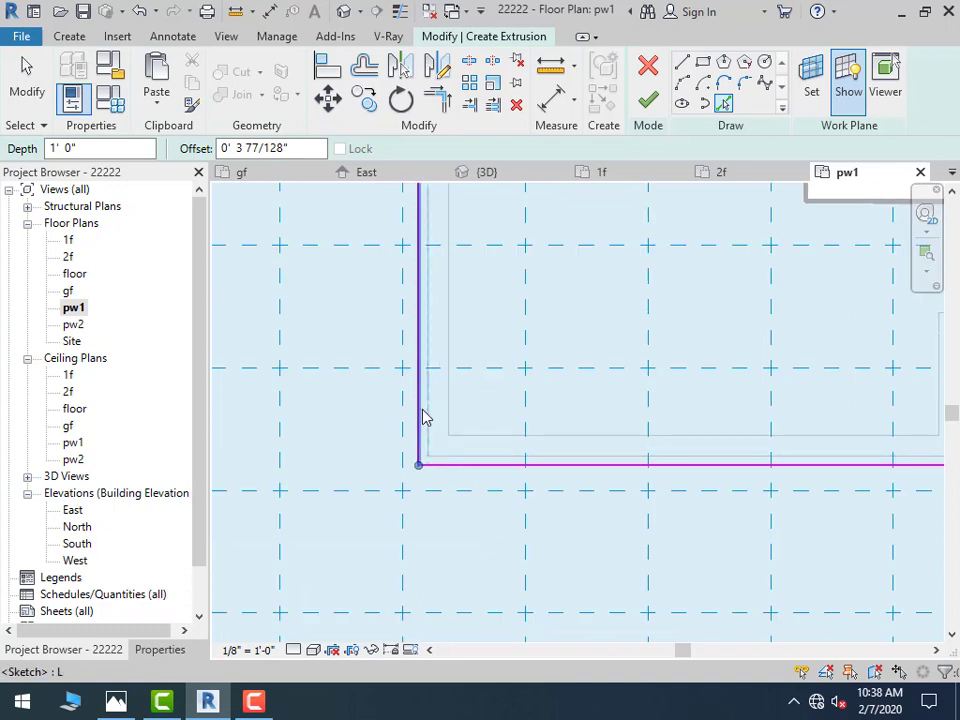
scroll(388, 470, down, 3)
click(425, 360)
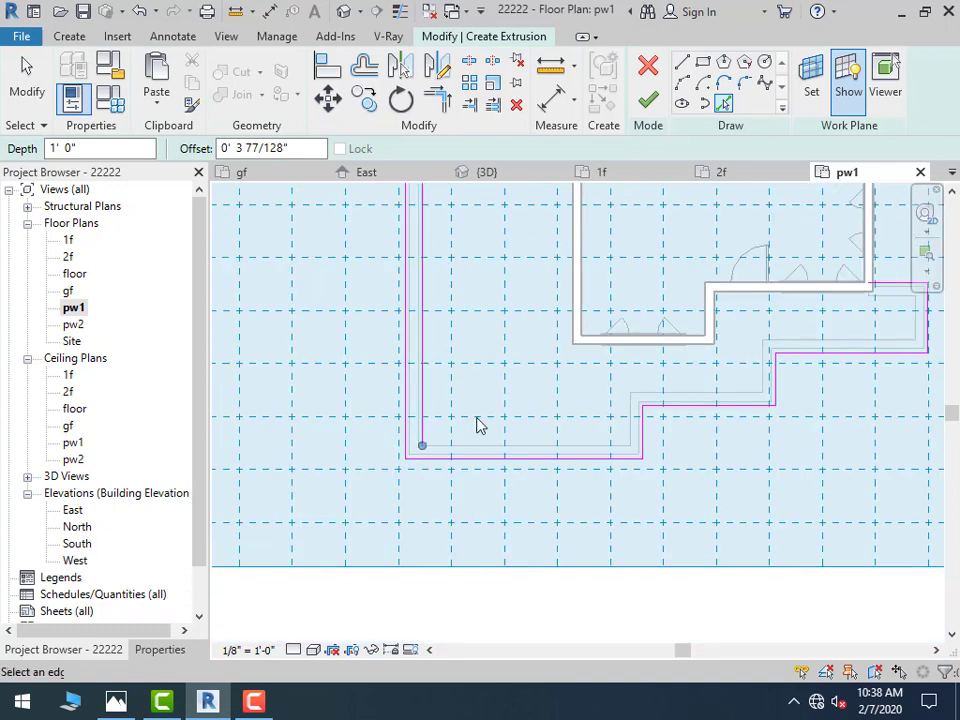
click(476, 447)
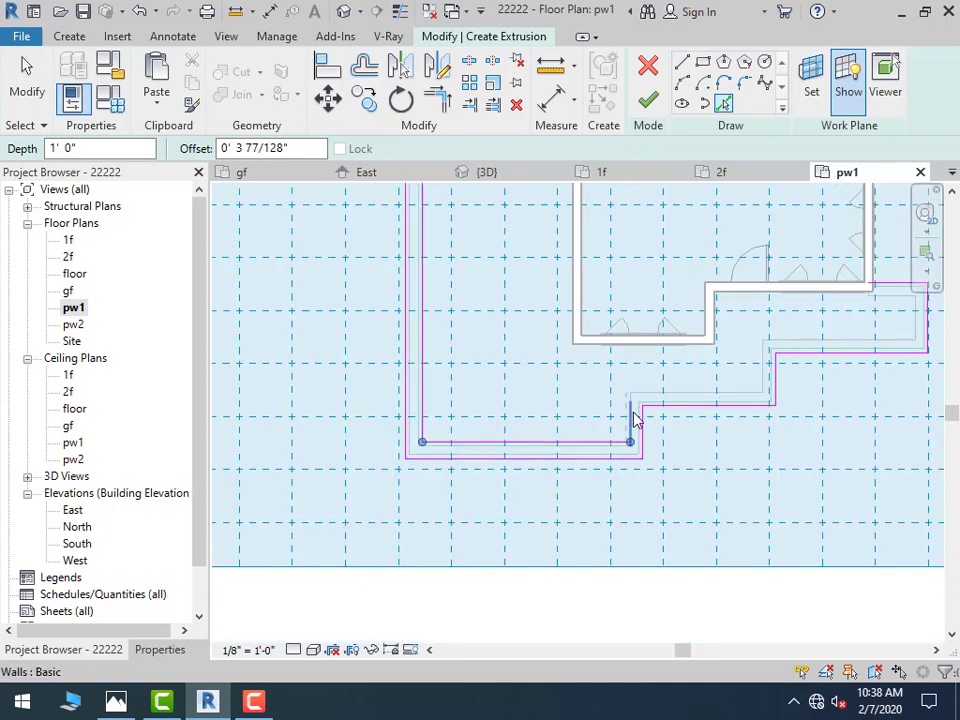
click(632, 420)
click(681, 395)
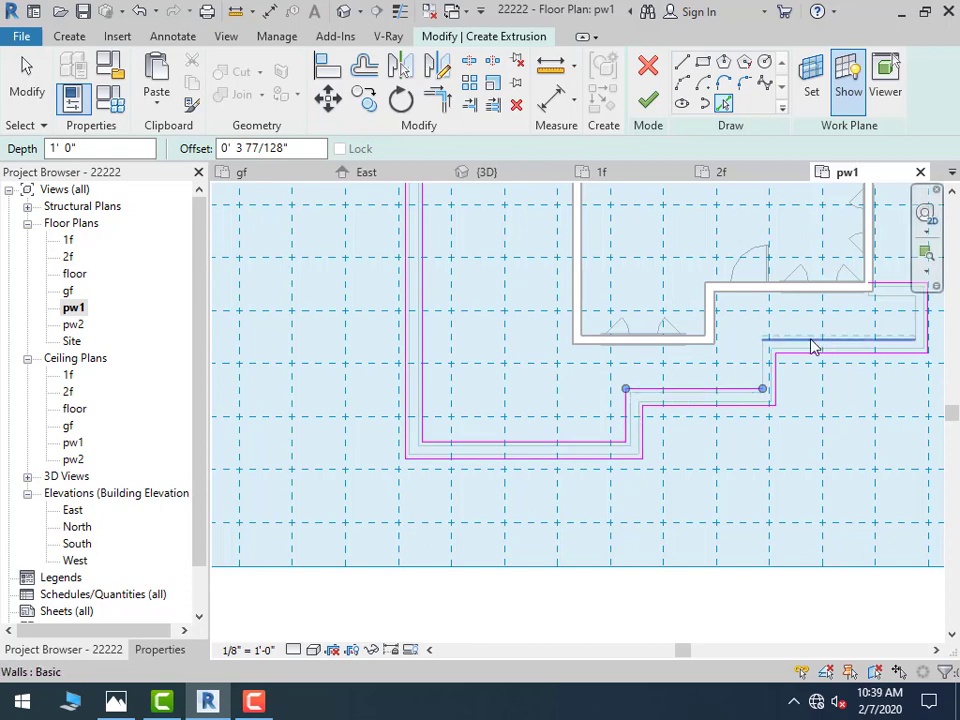
click(771, 362)
click(800, 343)
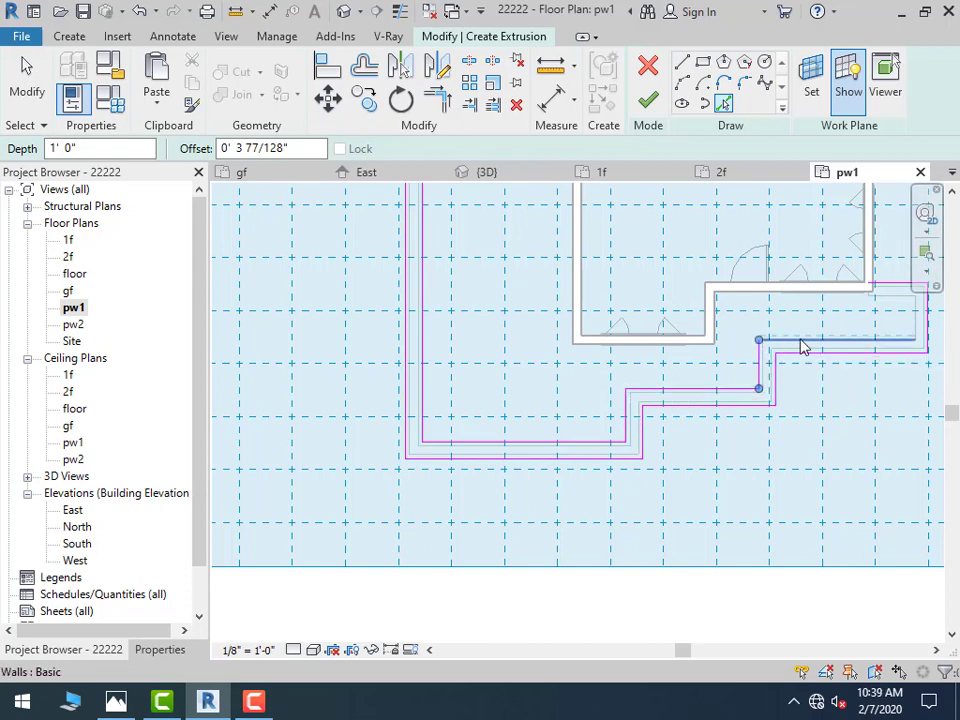
Pick the top and inner top wall edges, then undo the two unwanted top lines
middle_drag(806, 365, 647, 458)
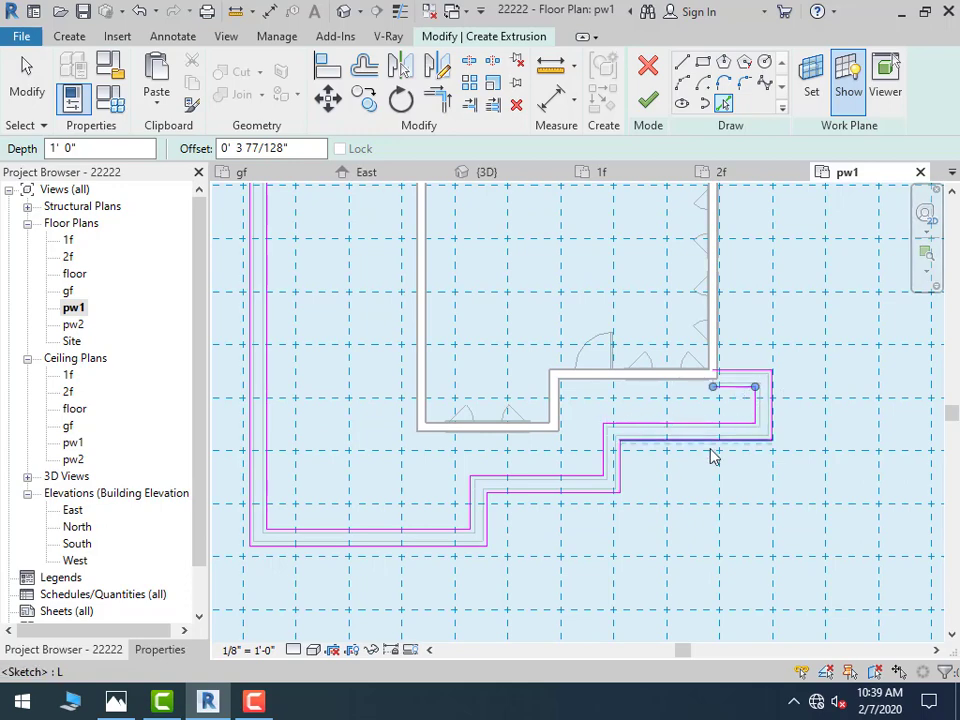
scroll(711, 454, down, 2)
scroll(403, 249, up, 4)
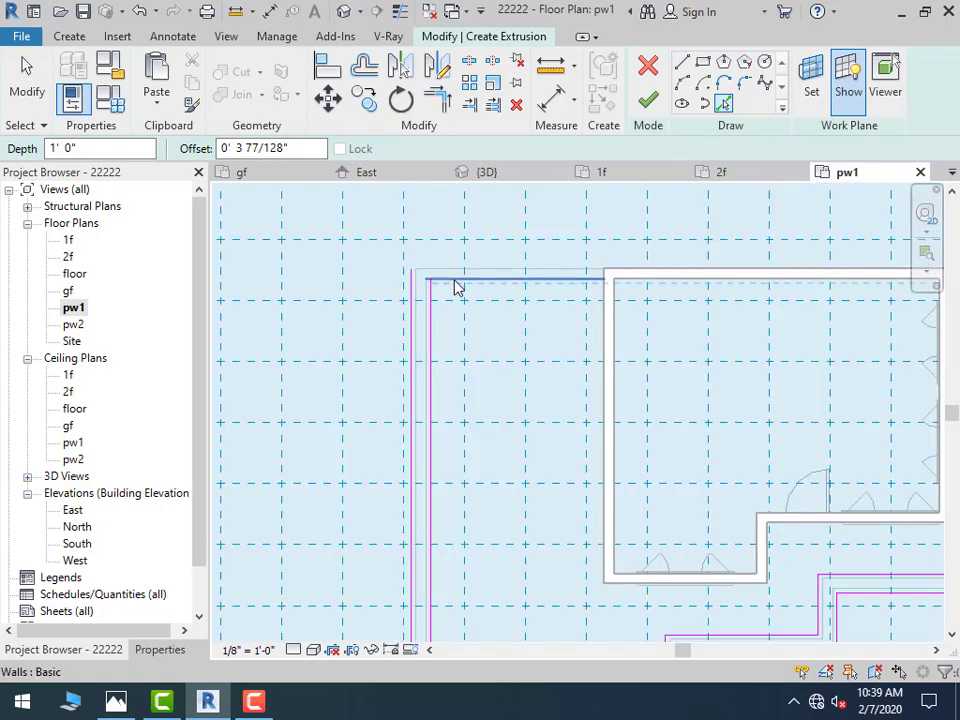
click(464, 287)
click(464, 289)
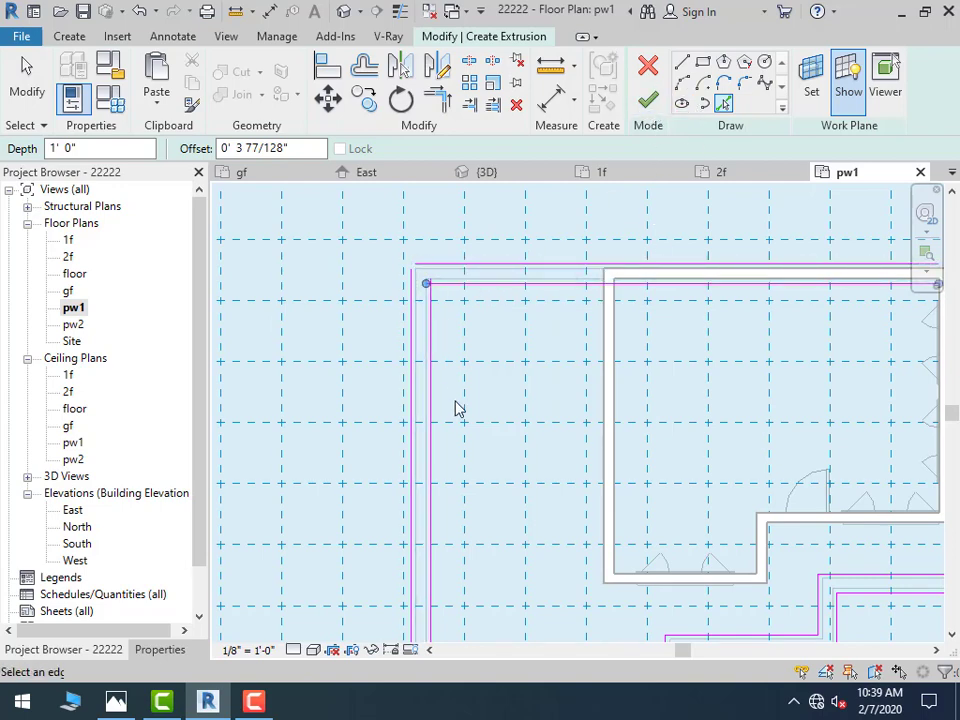
key(ctrl+z)
key(ctrl+z)
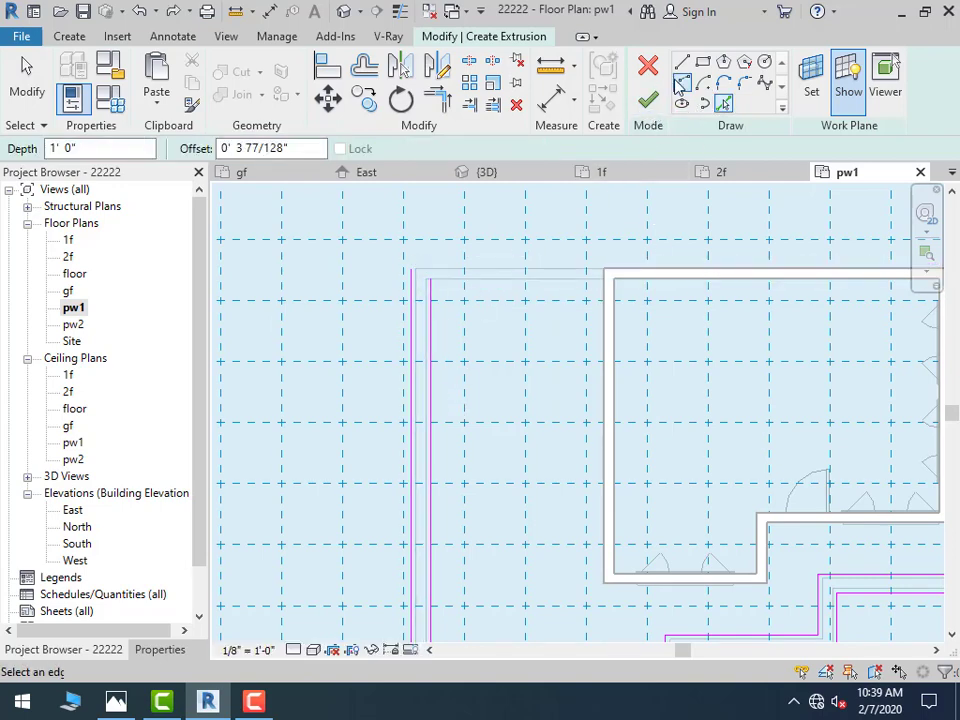
Draw a short cap line at the top-left corner and trim the vertical line into a corner
click(681, 66)
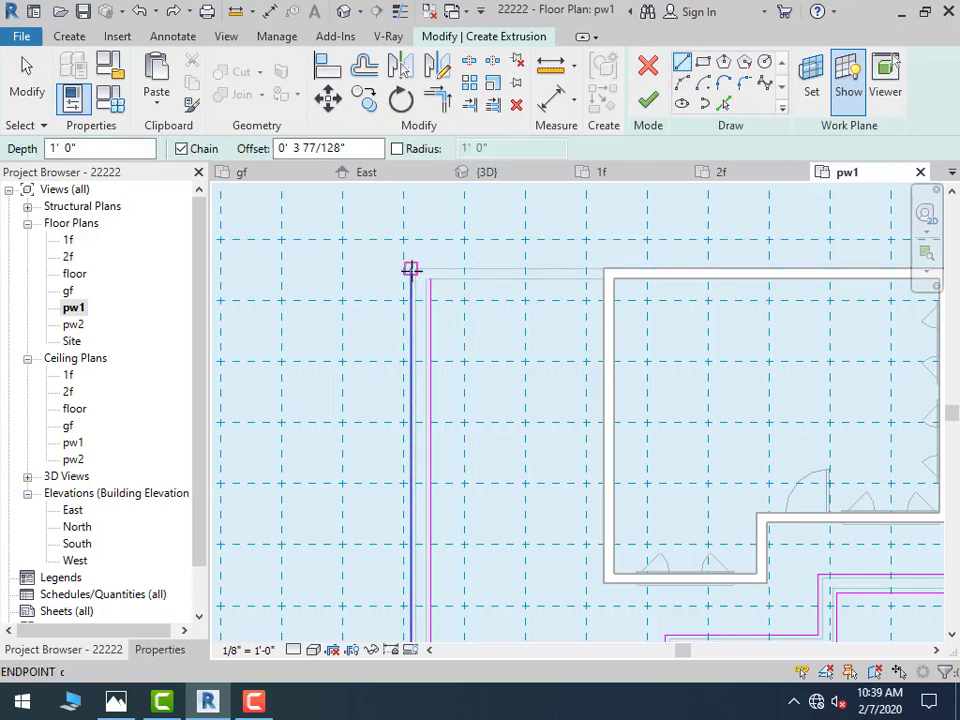
scroll(411, 269, up, 2)
click(411, 269)
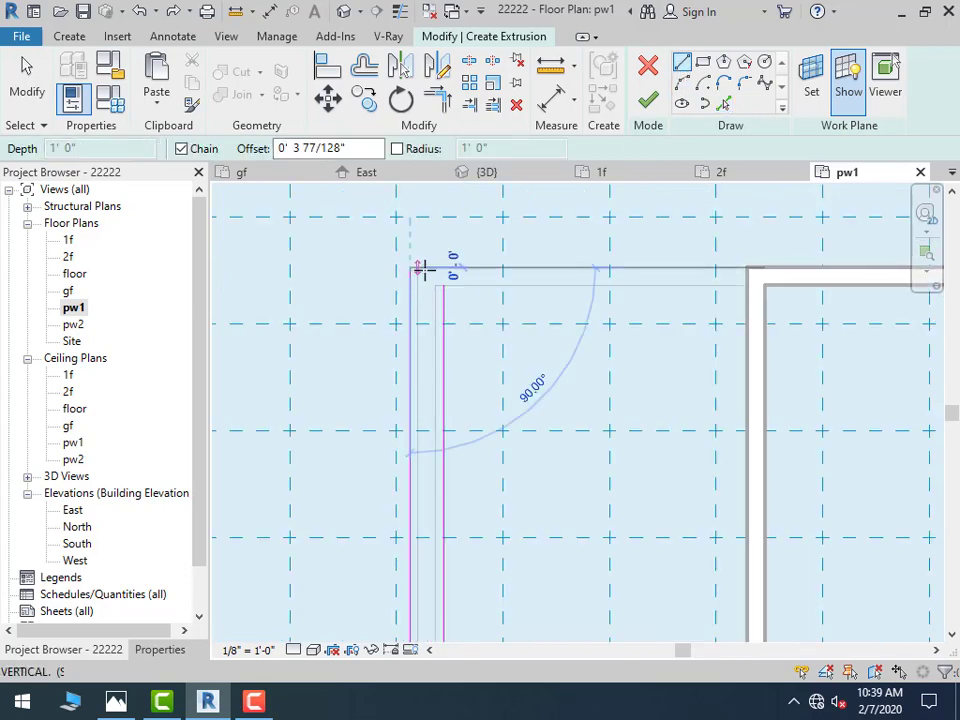
click(443, 265)
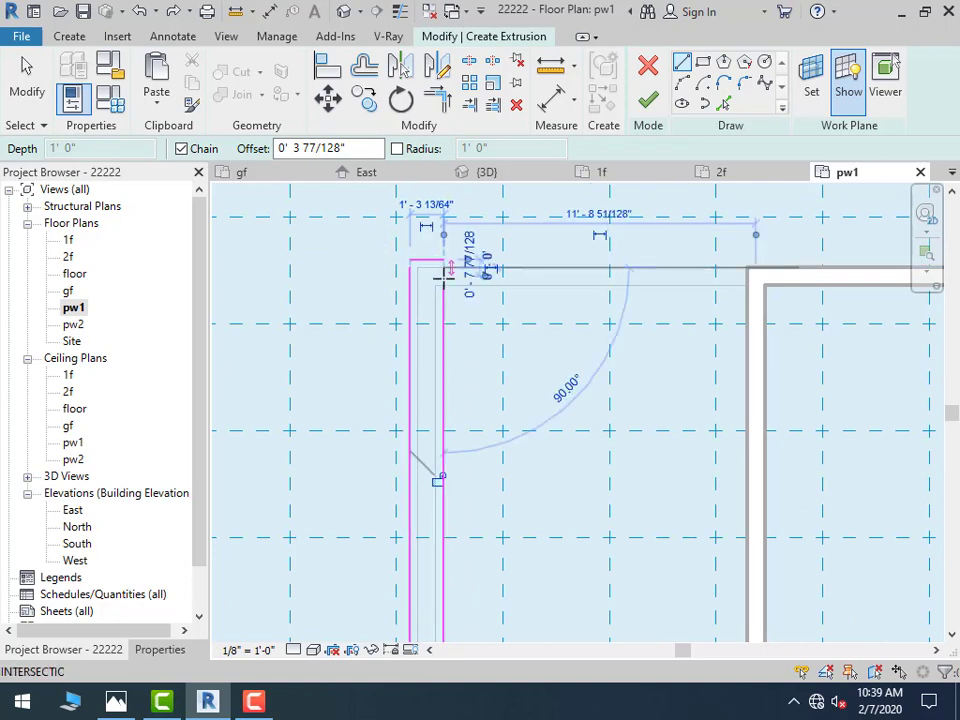
click(437, 98)
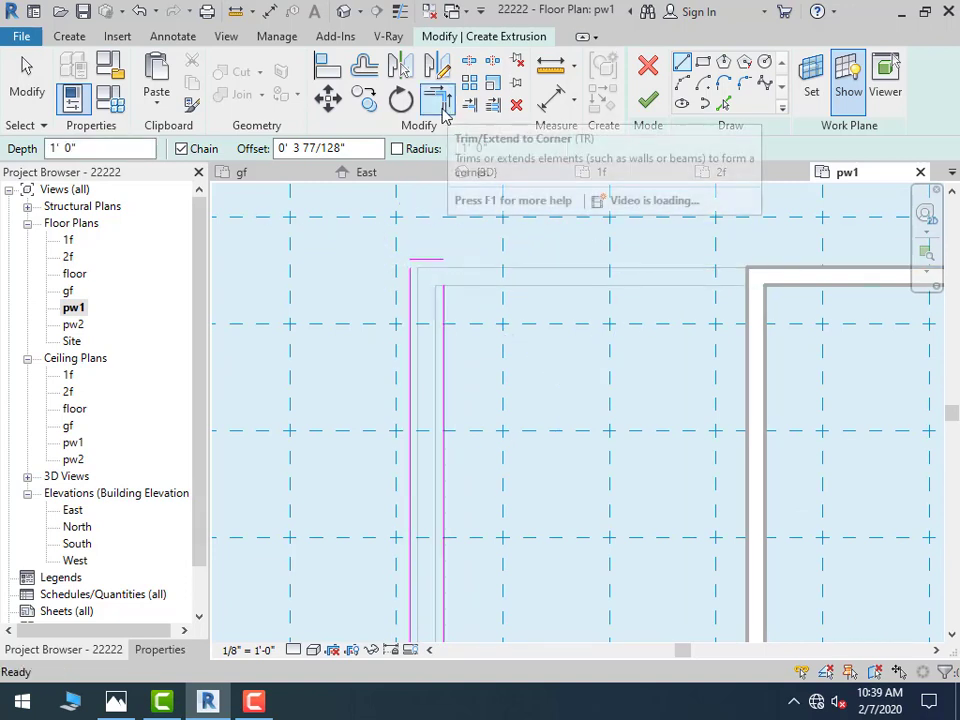
click(444, 289)
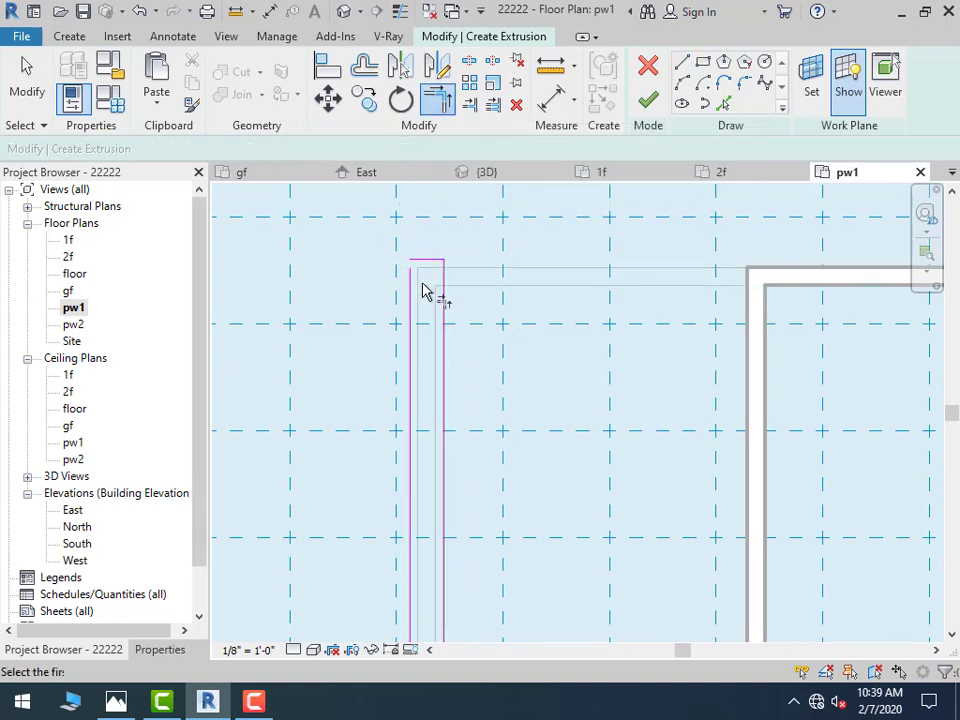
scroll(440, 300, down, 5)
scroll(455, 311, down, 1)
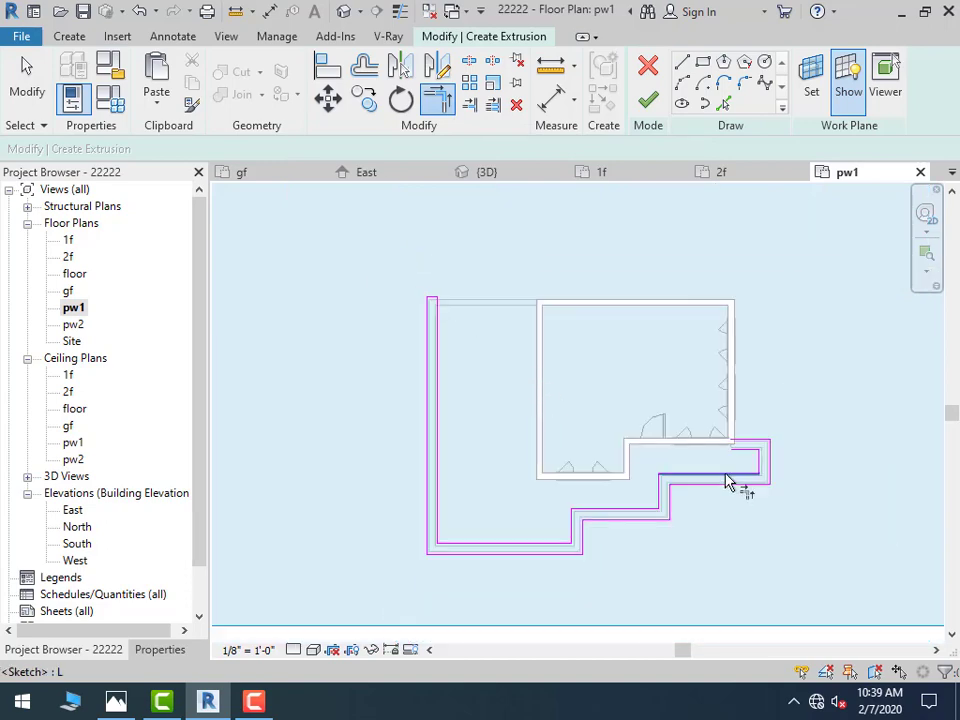
scroll(739, 456, up, 3)
scroll(707, 345, up, 2)
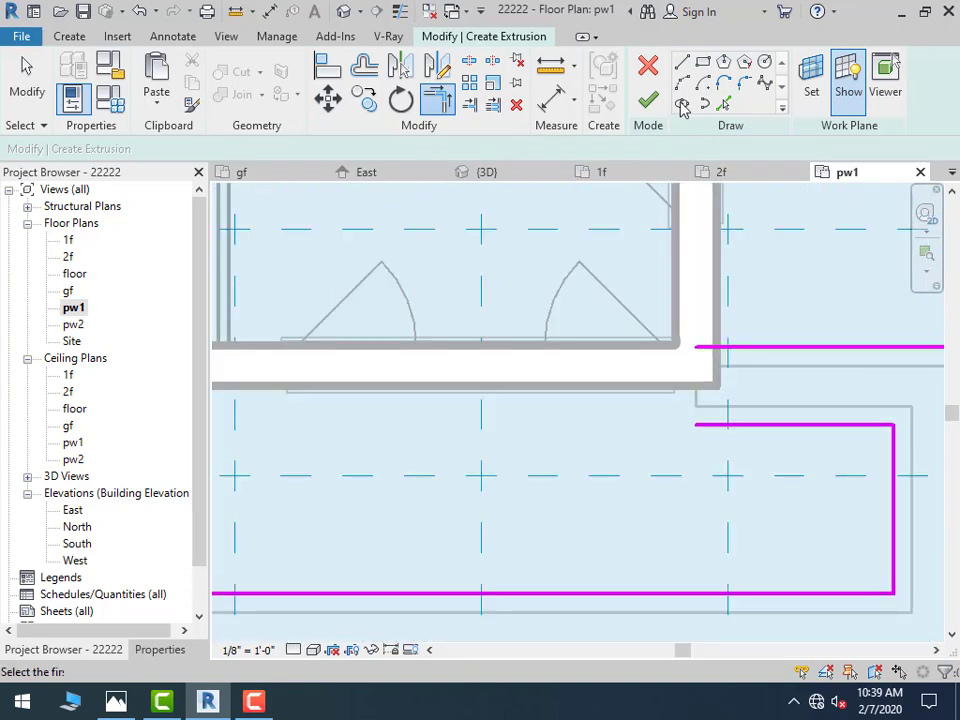
Draw a vertical line closing the lower gap and finish the extrusion sketch
click(683, 64)
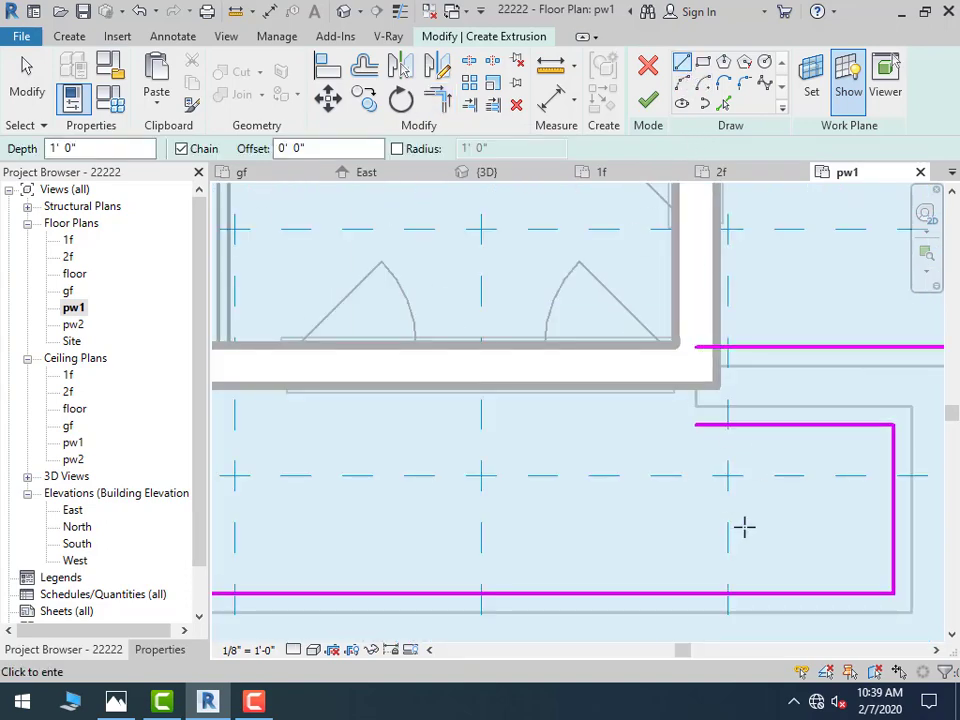
click(696, 424)
click(696, 347)
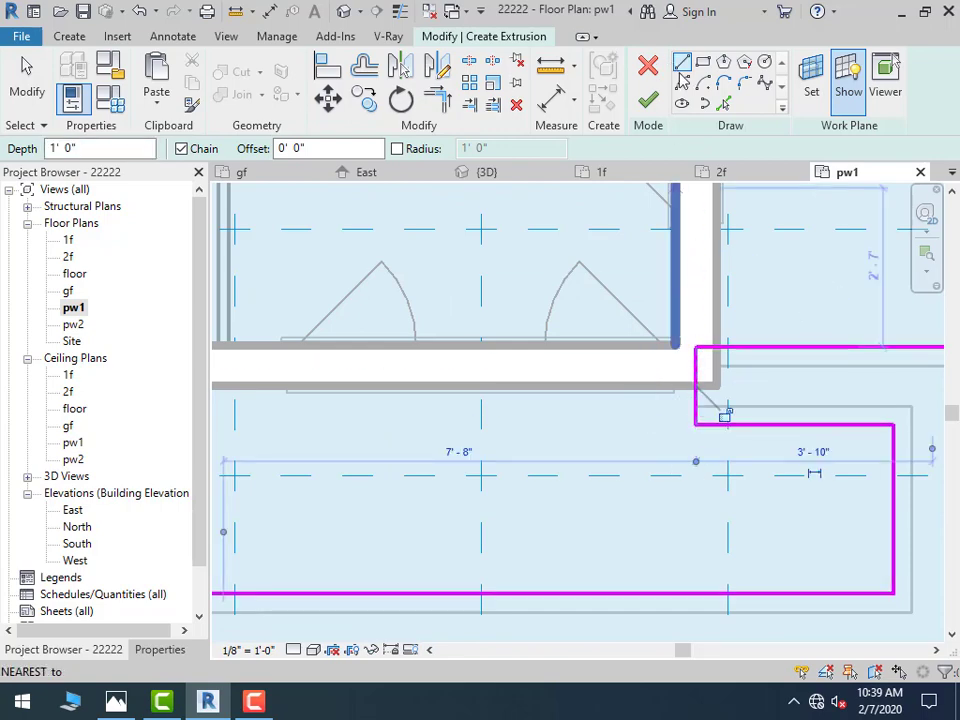
click(647, 102)
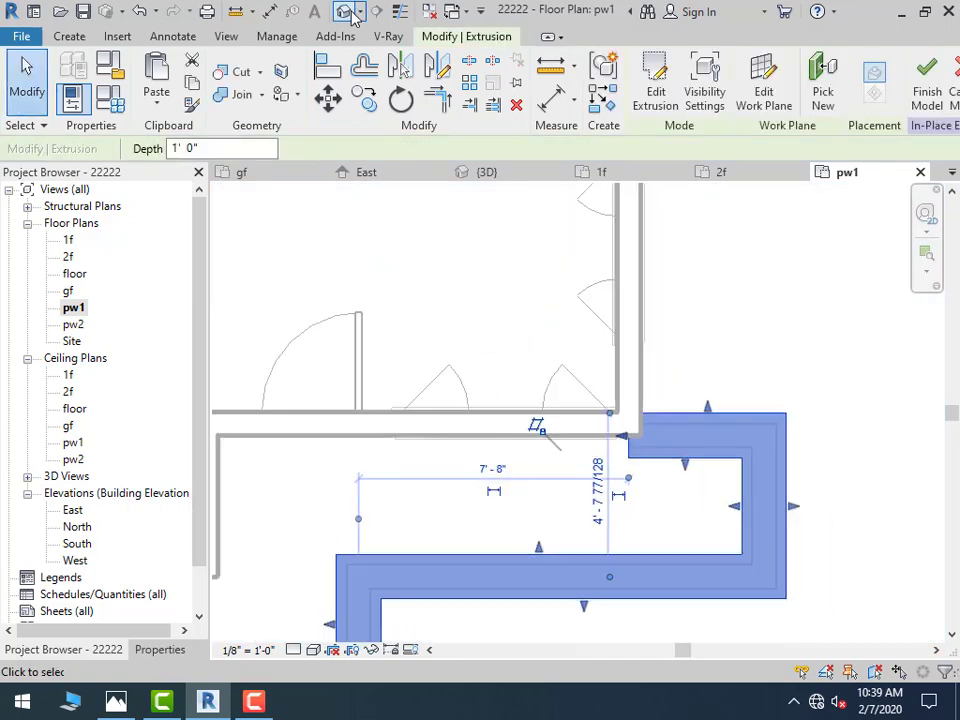
Finish the in-place coping model from the {3D} view
click(345, 12)
scroll(538, 488, down, 3)
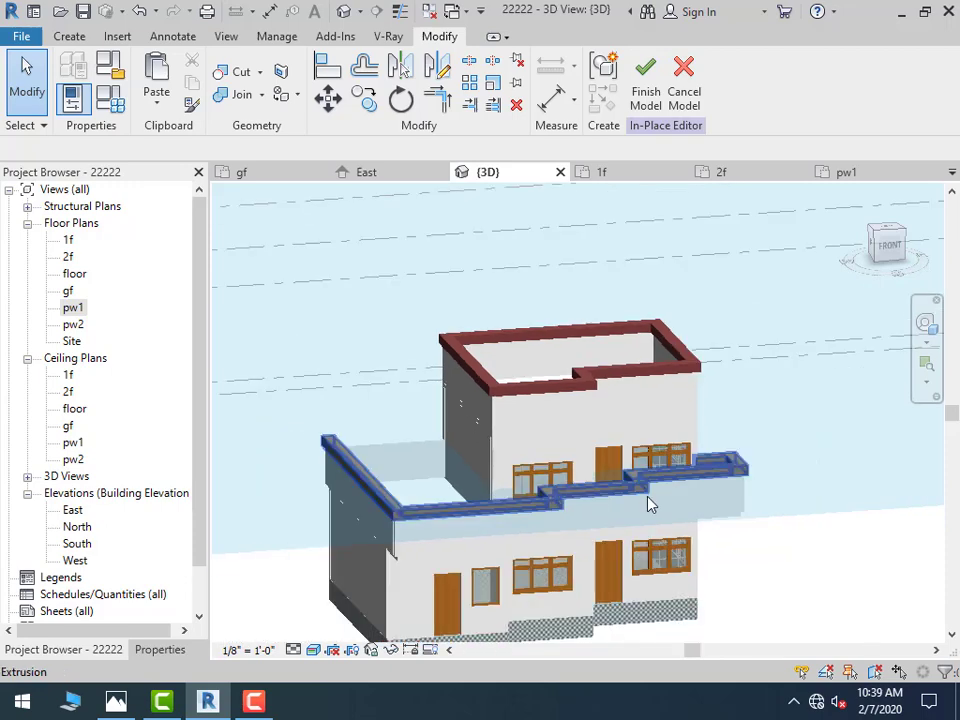
click(645, 80)
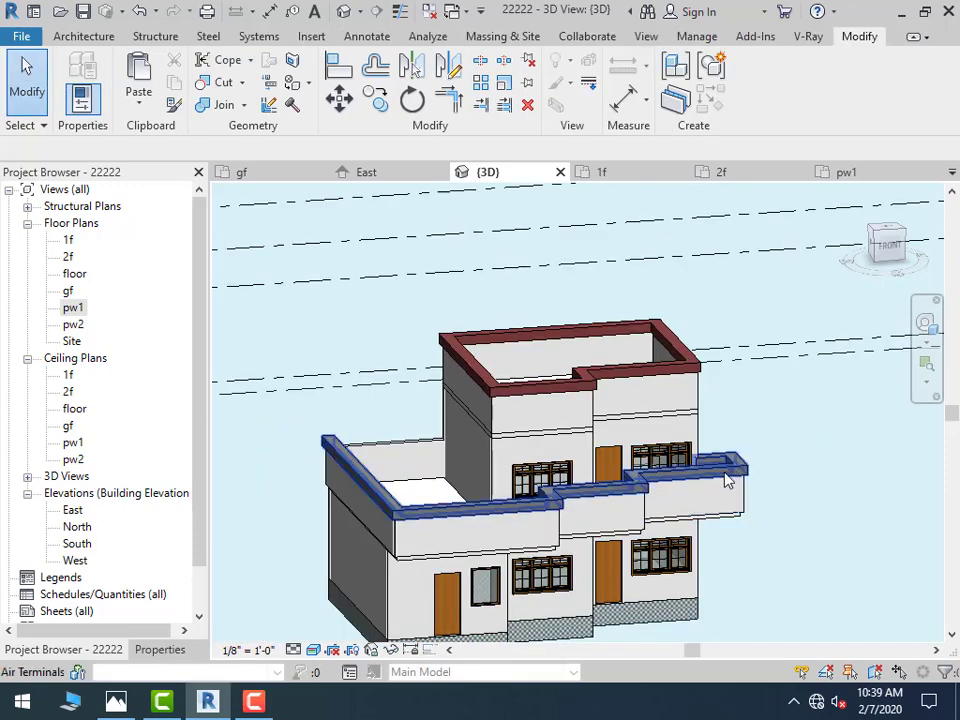
Select the lower and top copings, trying Match Type Properties twice, and orbit to a near-front view
click(728, 481)
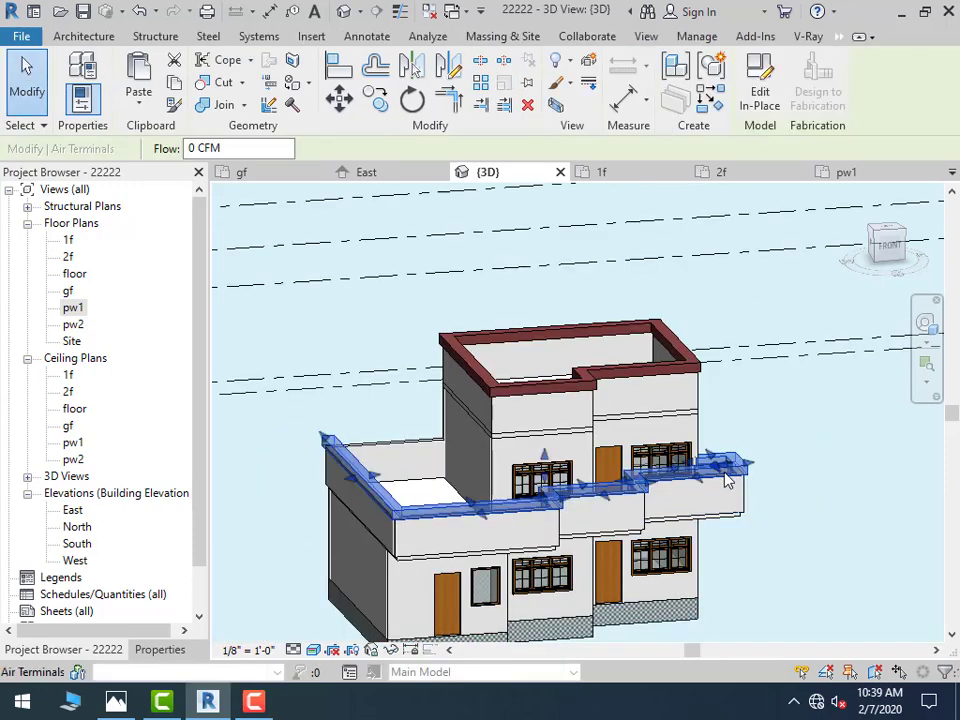
click(175, 108)
key(Escape)
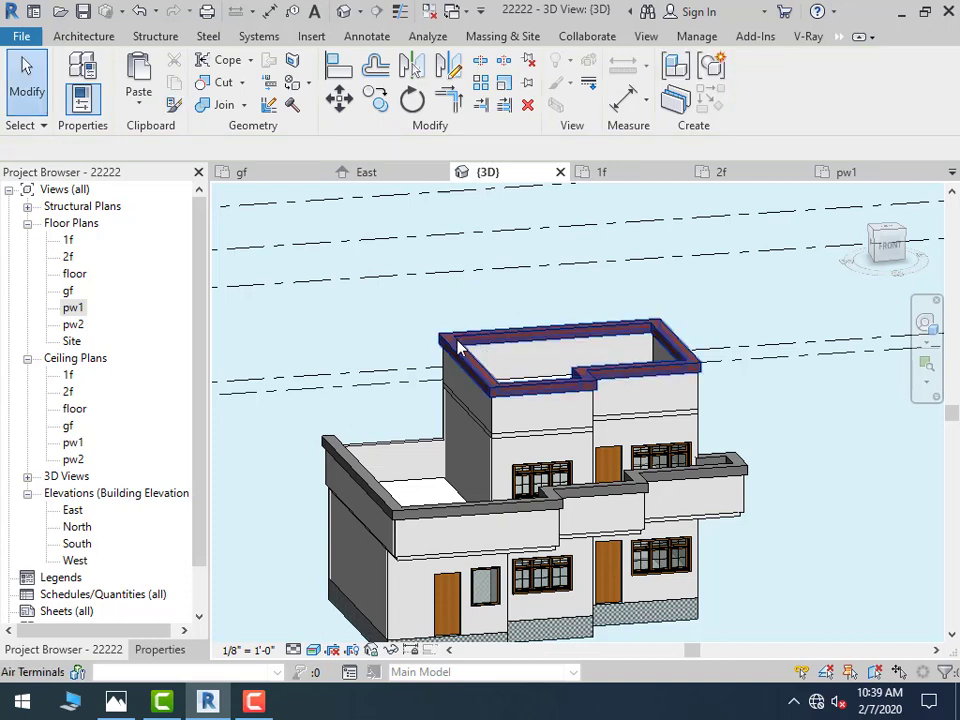
click(458, 350)
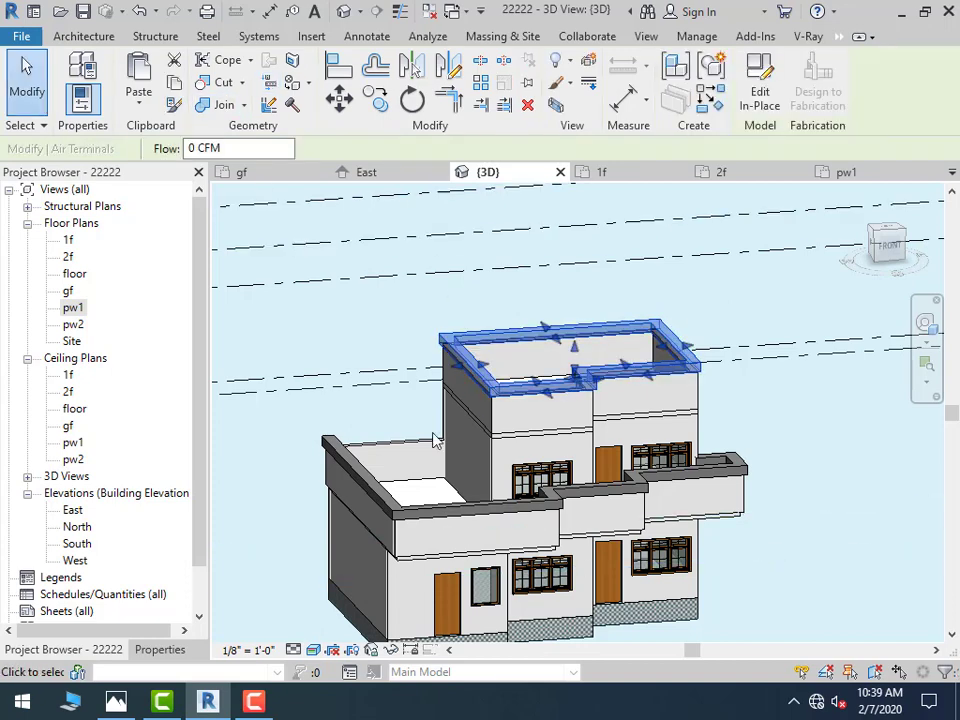
click(174, 104)
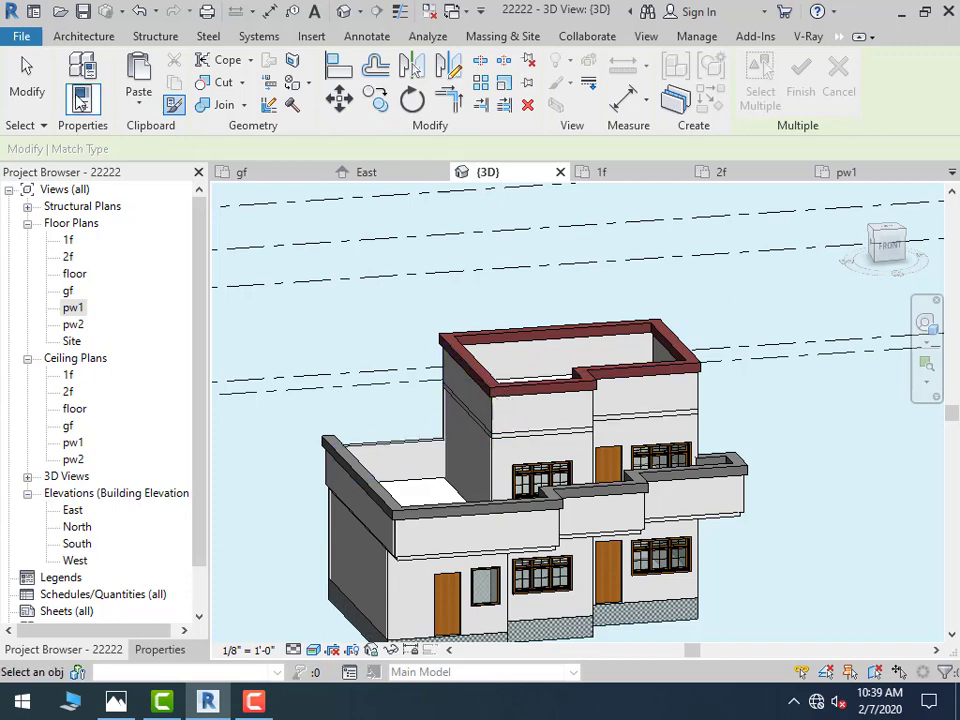
key(Escape)
mouse_move(422, 452)
shift+middle_down()
mouse_move(378, 412)
mouse_move(347, 411)
shift+middle_up()
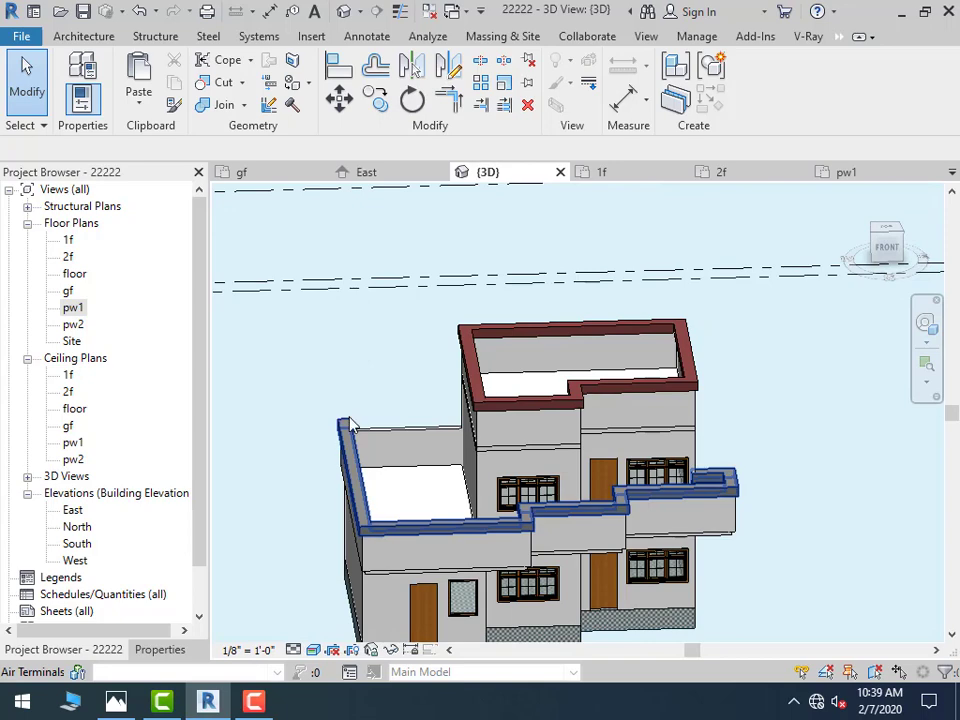
click(348, 425)
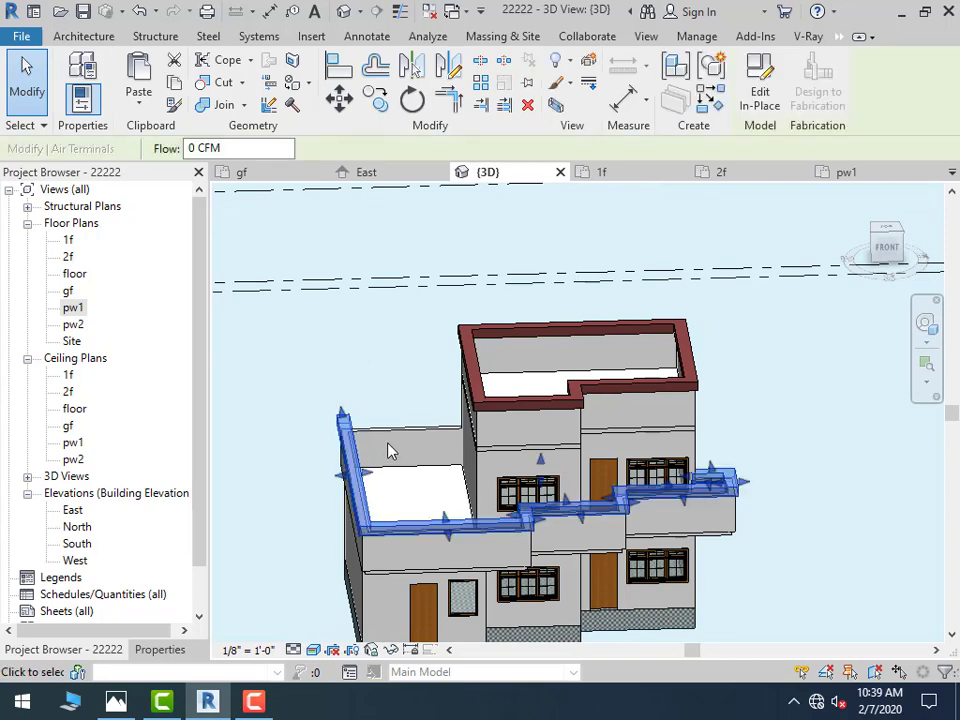
key(Escape)
Open the lower coping's extrusion sketch for editing in the pw1 plan
double_click(358, 453)
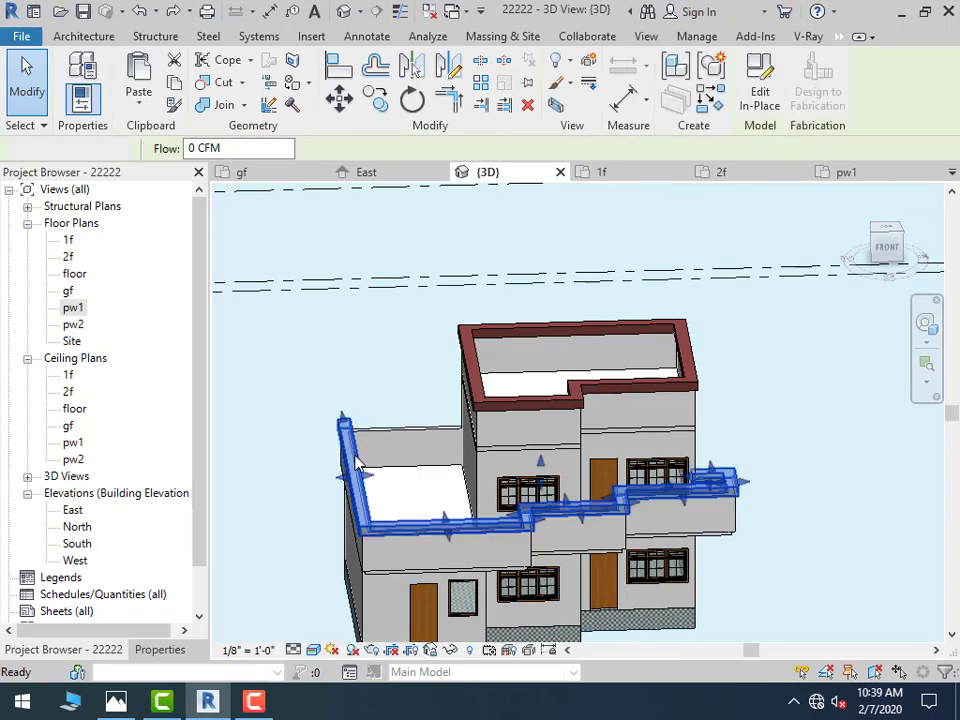
double_click(356, 458)
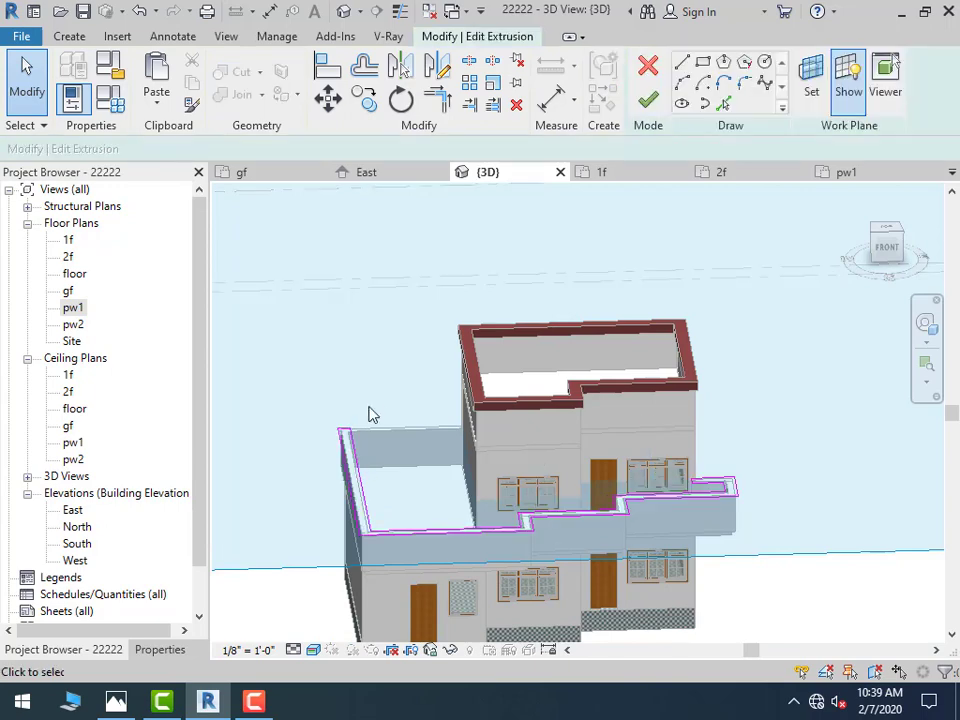
double_click(76, 310)
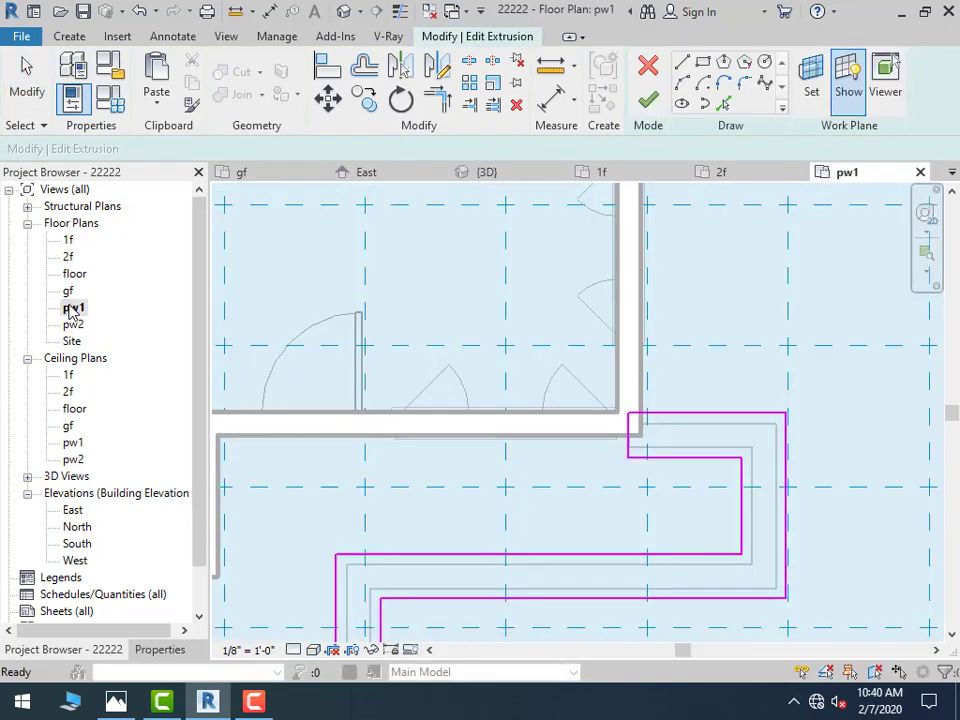
scroll(510, 416, down, 3)
middle_drag(430, 378, 512, 358)
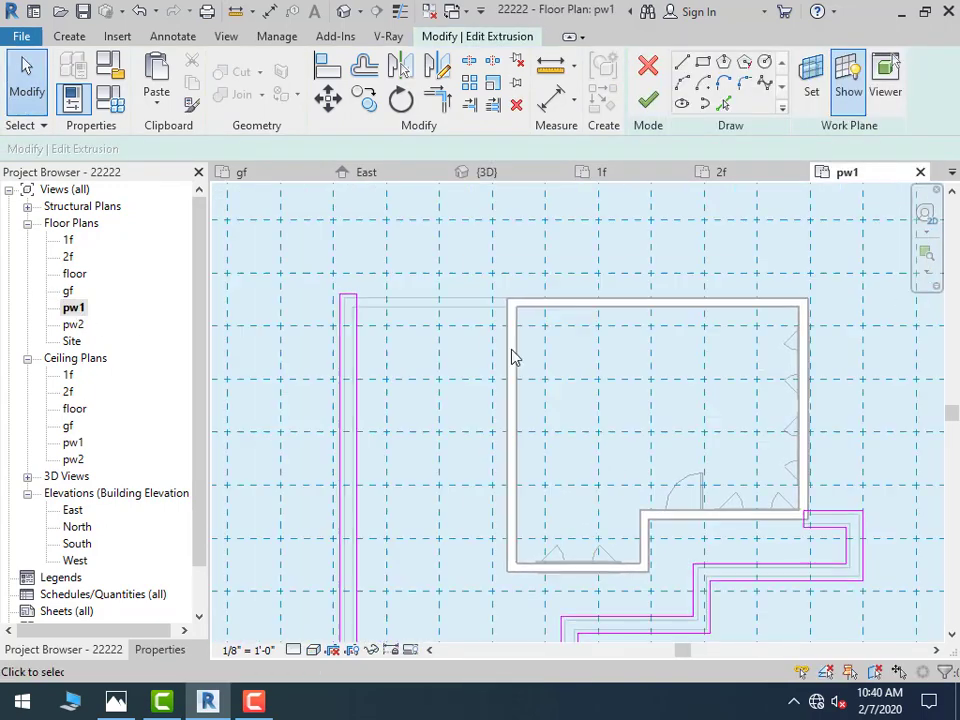
scroll(388, 279, up, 2)
scroll(258, 267, up, 1)
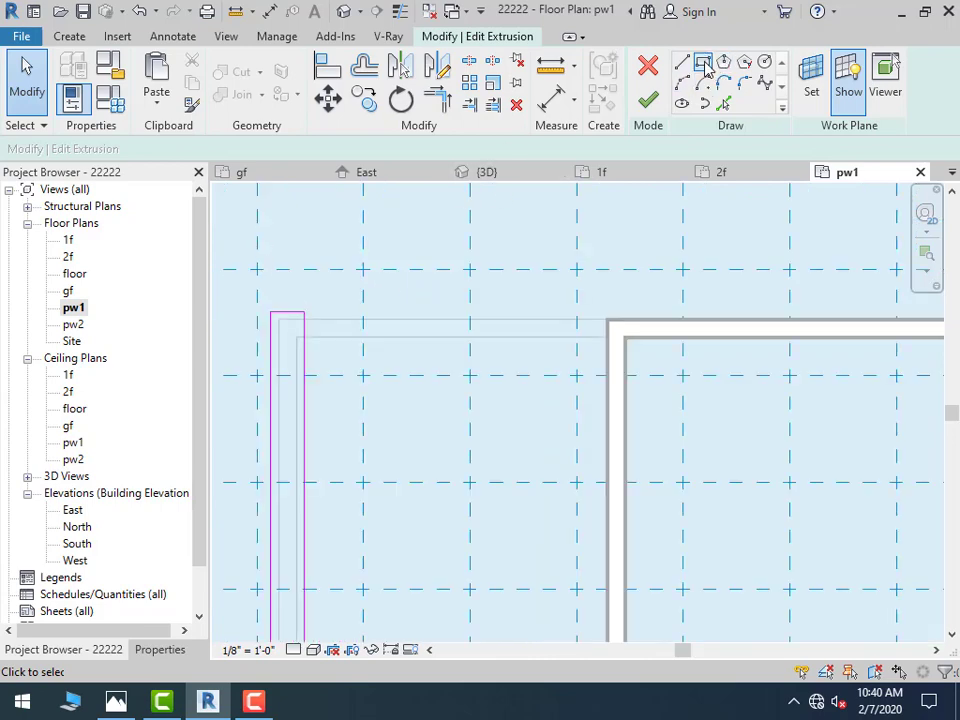
Add a rectangle along the left wing's top edge and trim its inner line into a corner
click(704, 63)
click(270, 312)
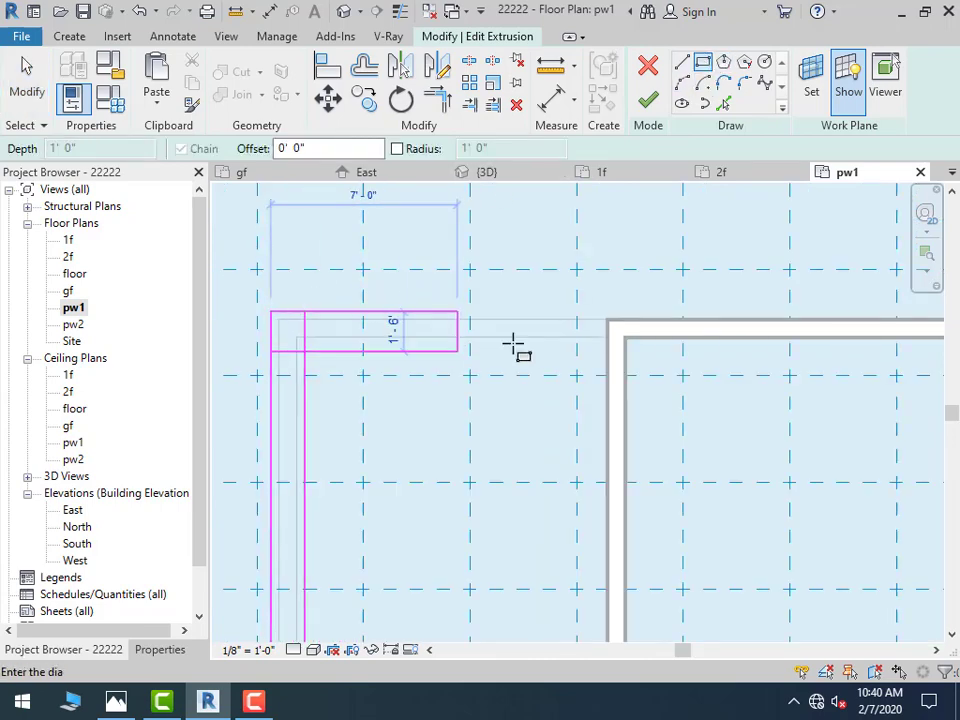
click(608, 343)
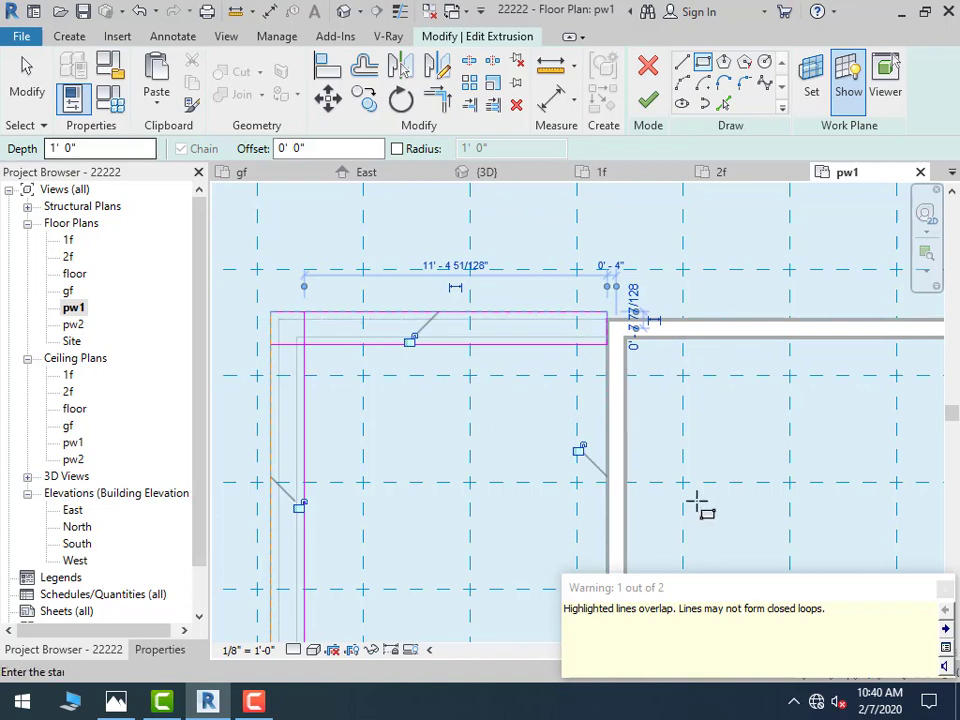
click(945, 588)
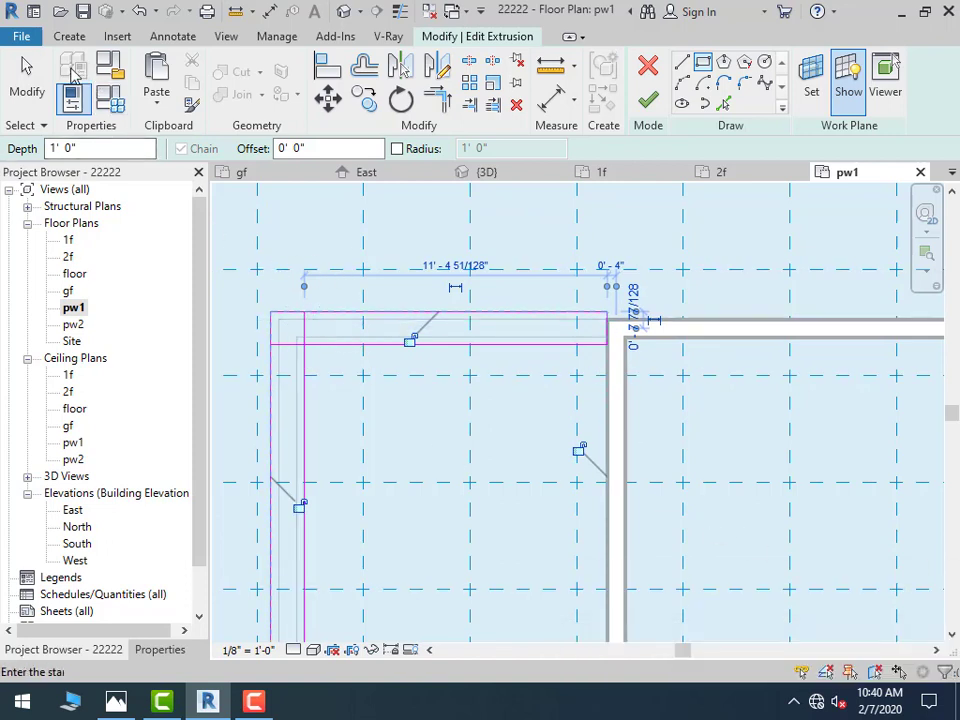
click(27, 70)
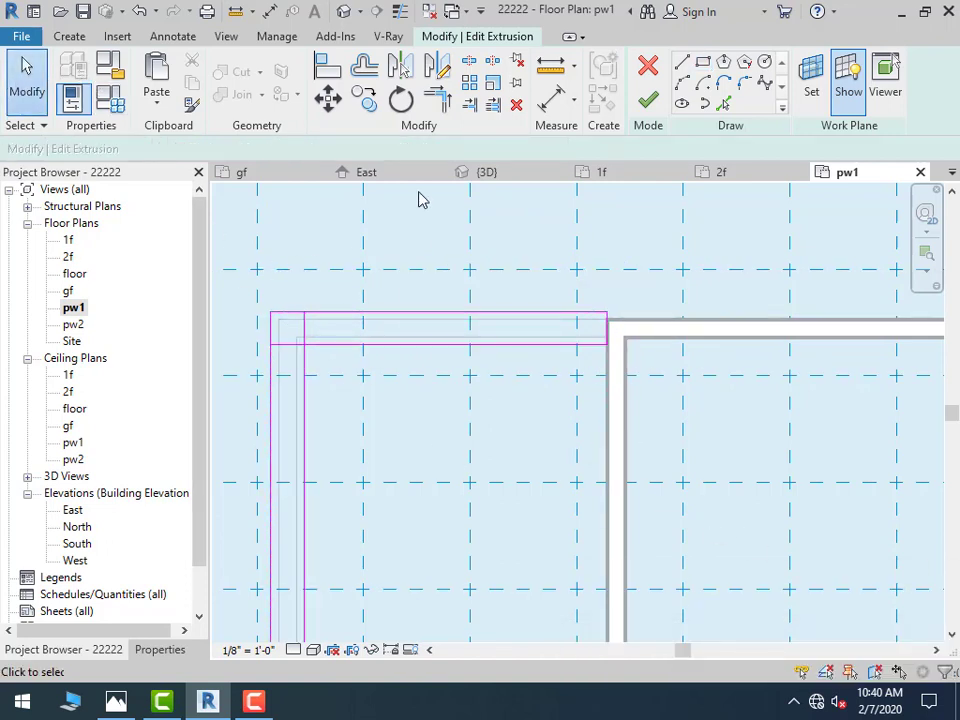
click(451, 108)
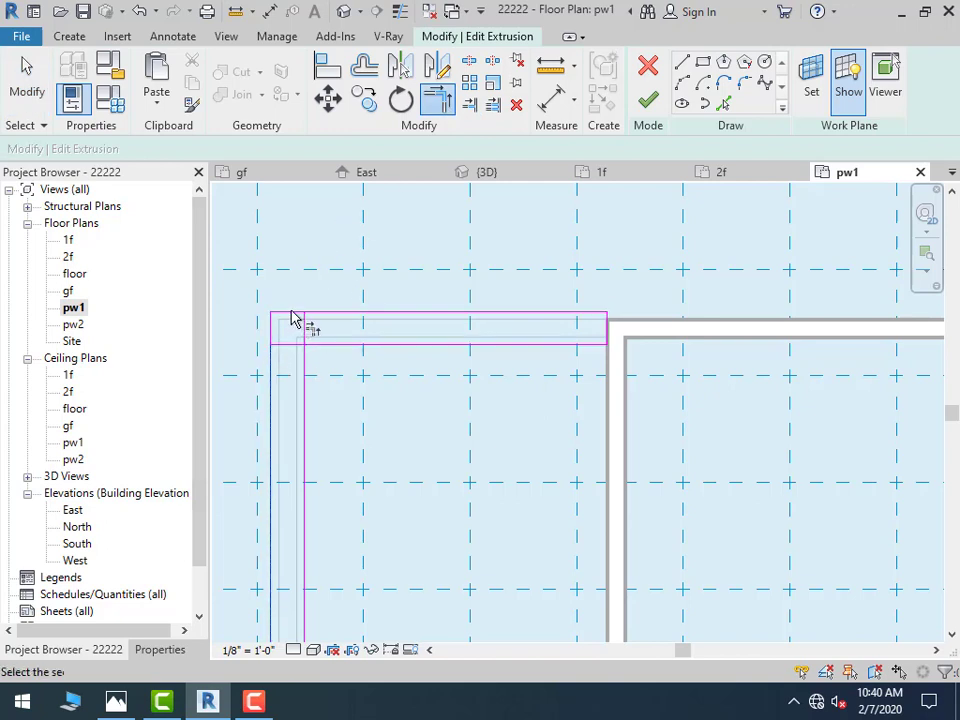
click(305, 392)
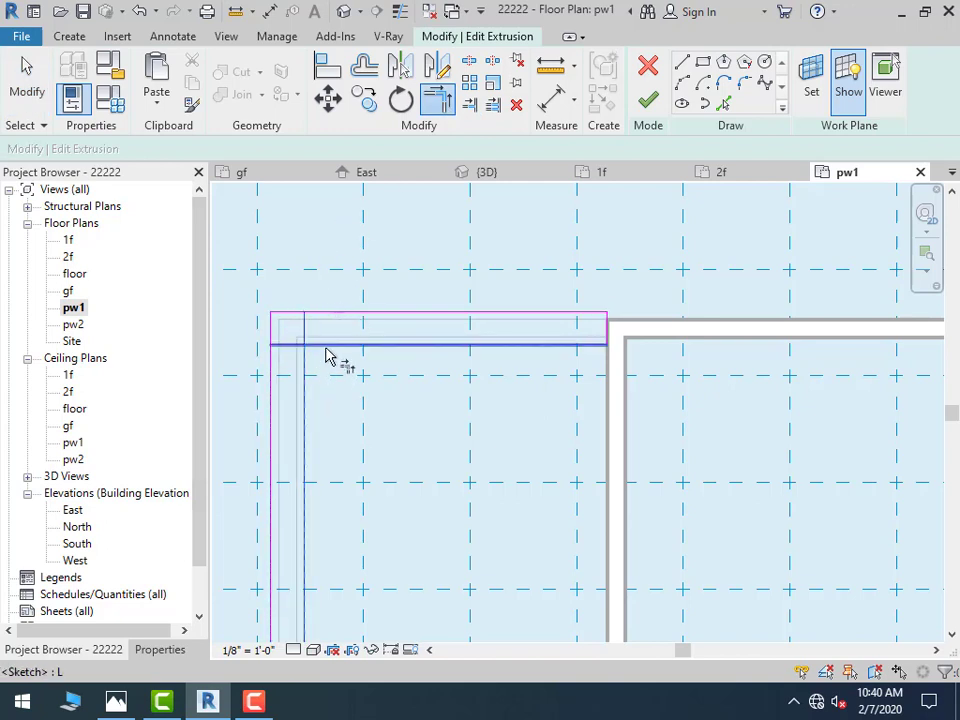
click(330, 346)
click(28, 90)
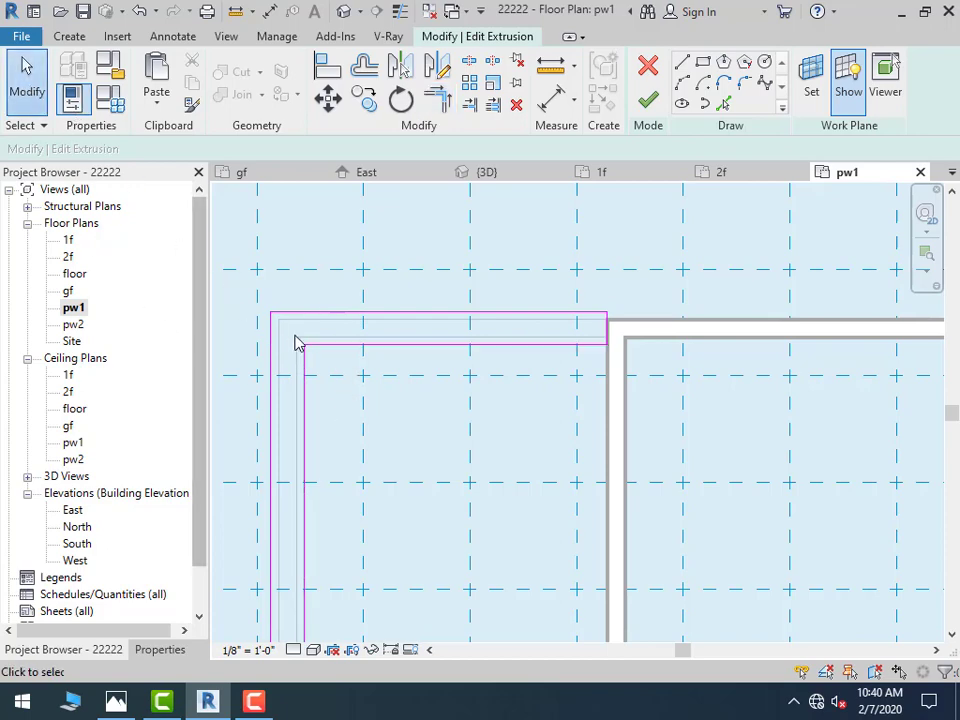
Delete the overlapping top line and stub, redraw the top line, and finish the extrusion
click(271, 335)
click(280, 333)
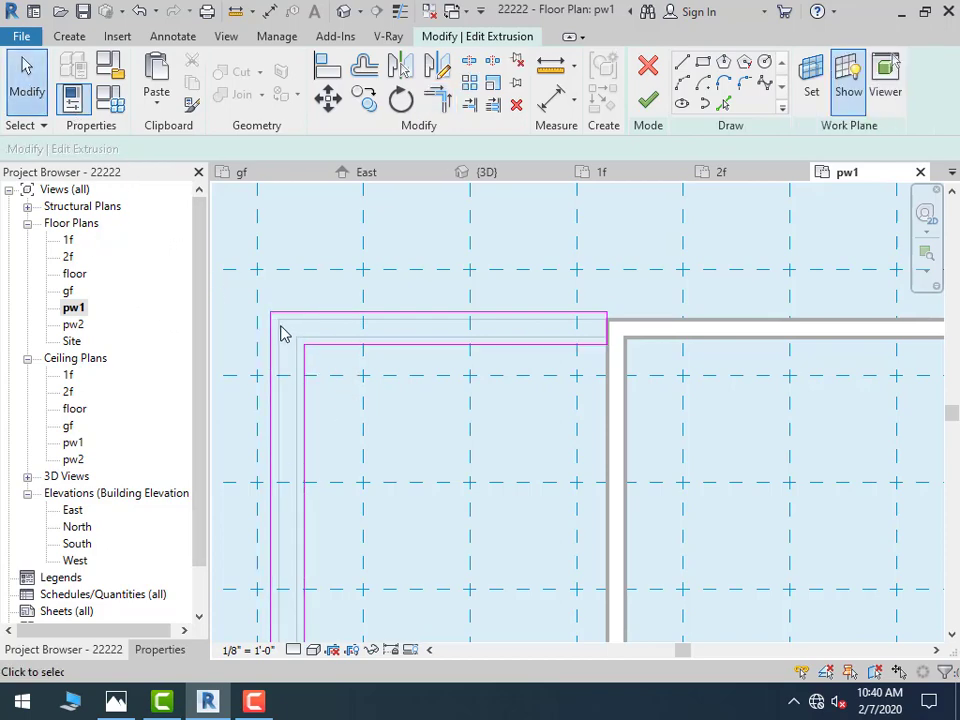
click(655, 104)
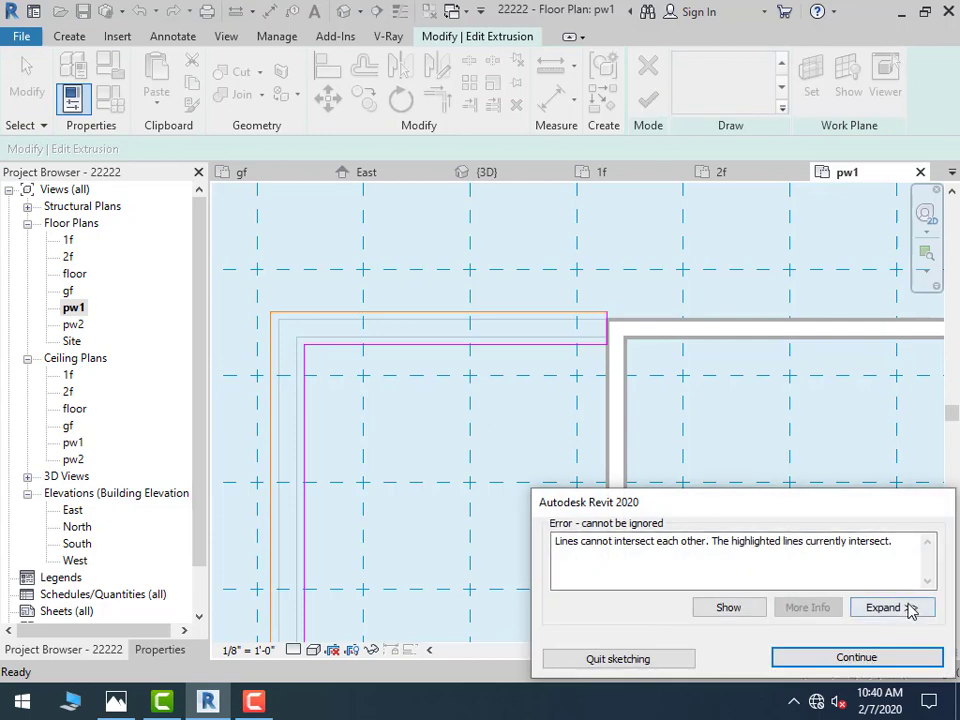
click(858, 656)
click(435, 318)
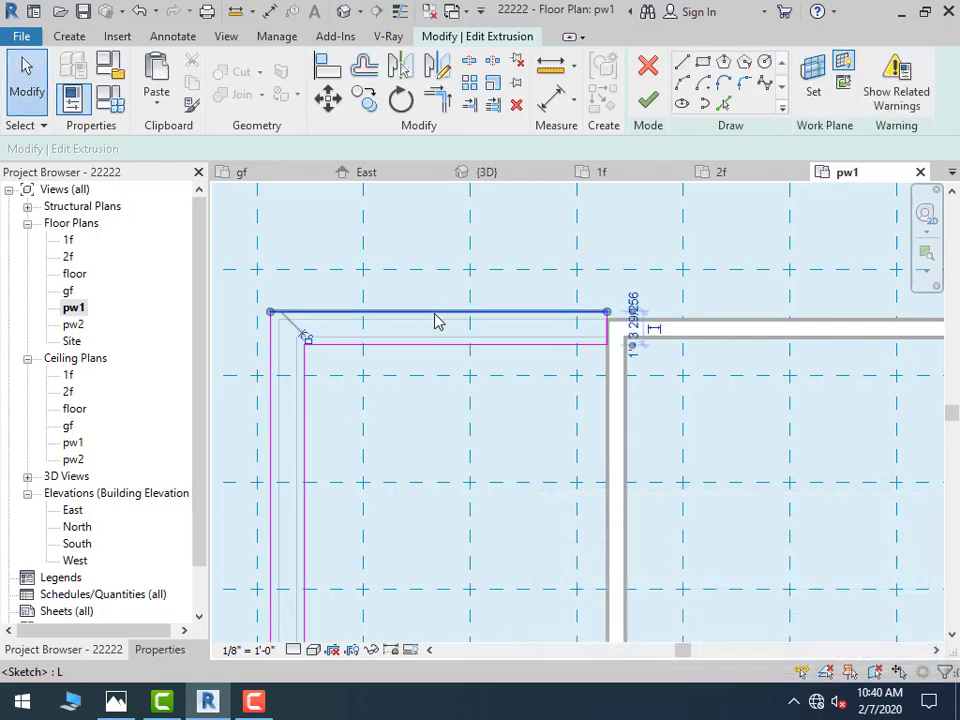
key(Delete)
click(303, 314)
key(Delete)
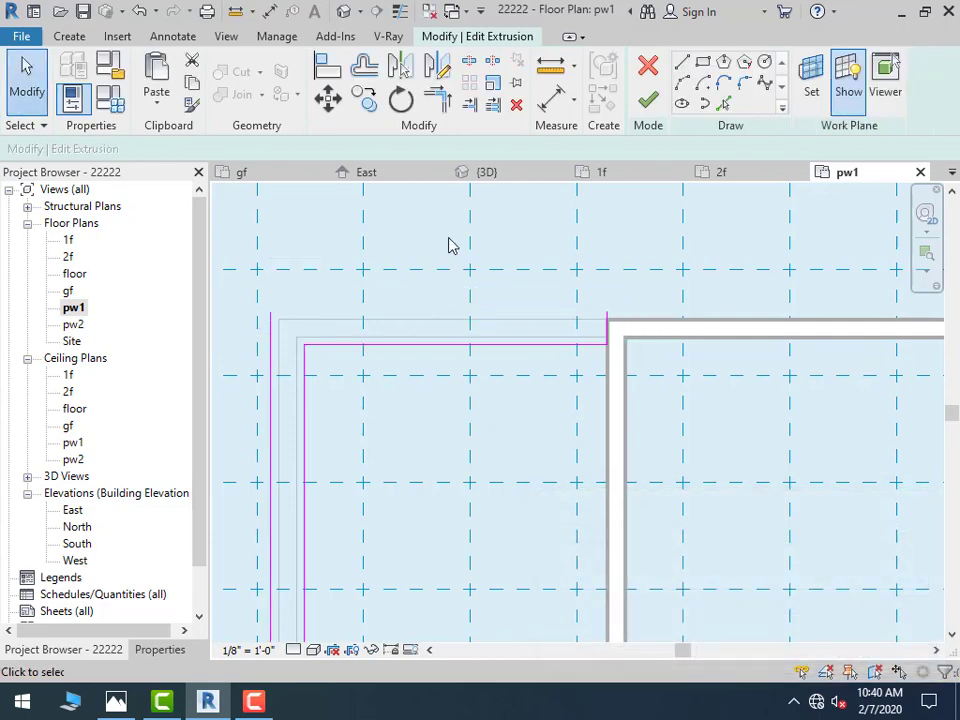
click(270, 312)
click(606, 313)
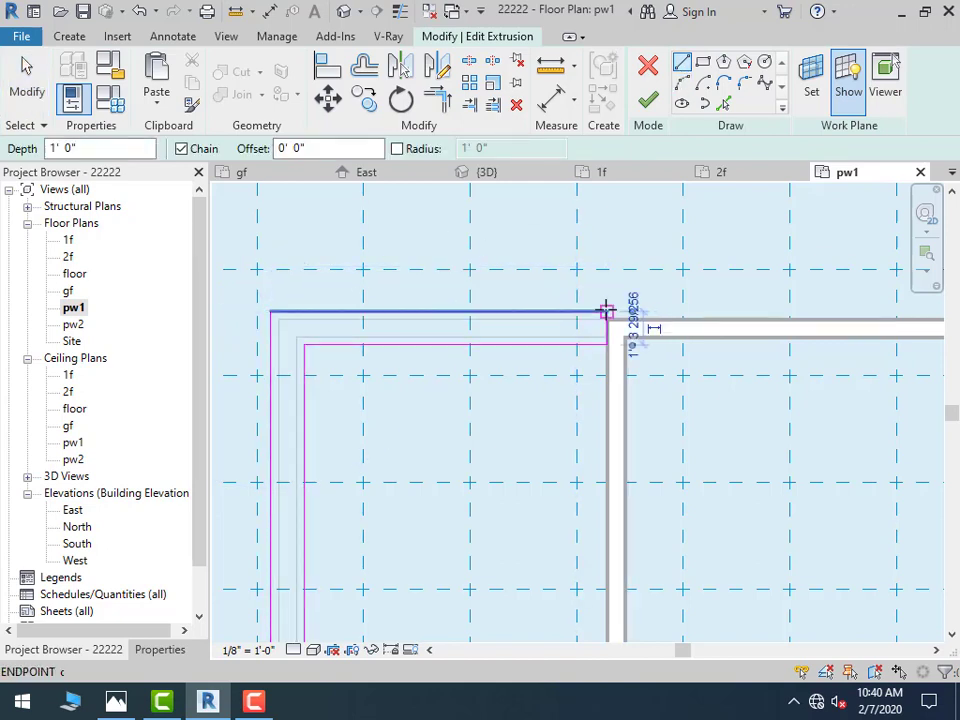
click(650, 102)
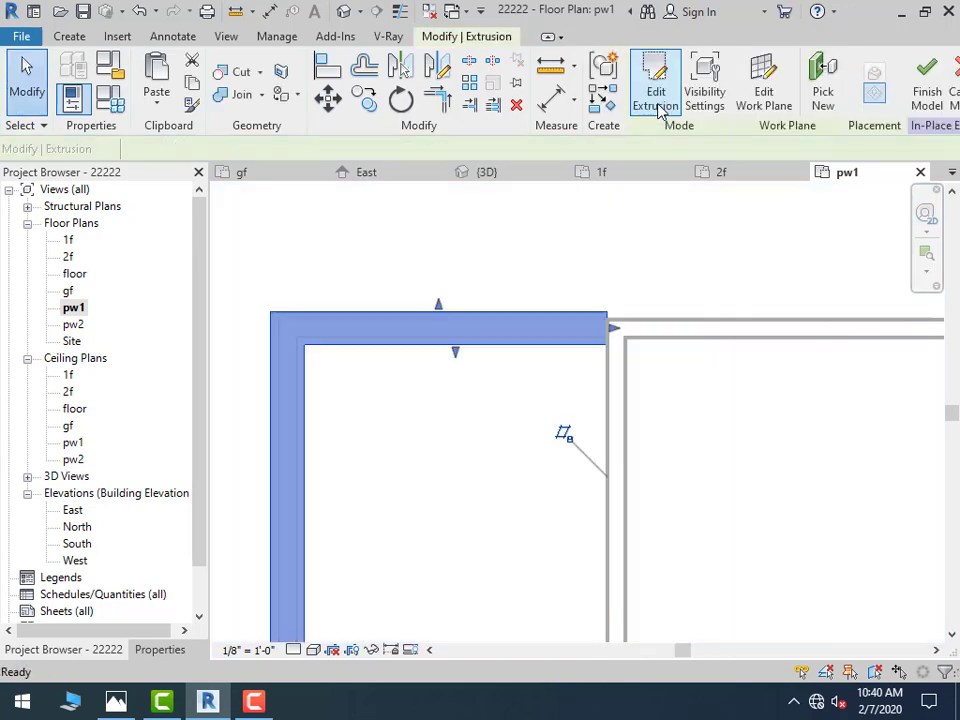
click(343, 12)
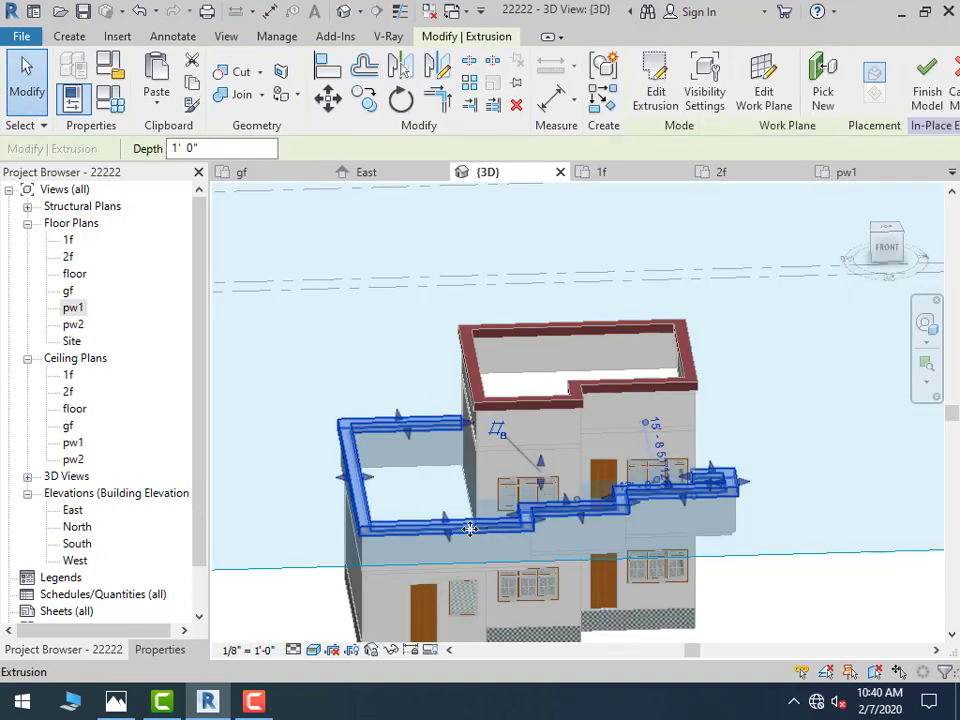
click(145, 652)
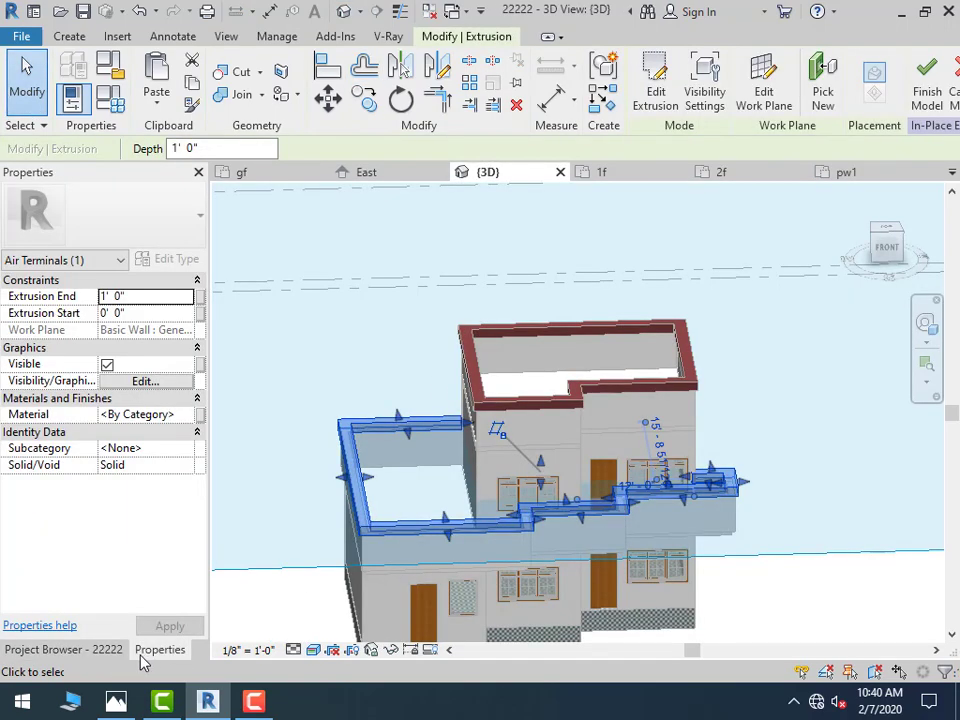
click(170, 414)
click(188, 414)
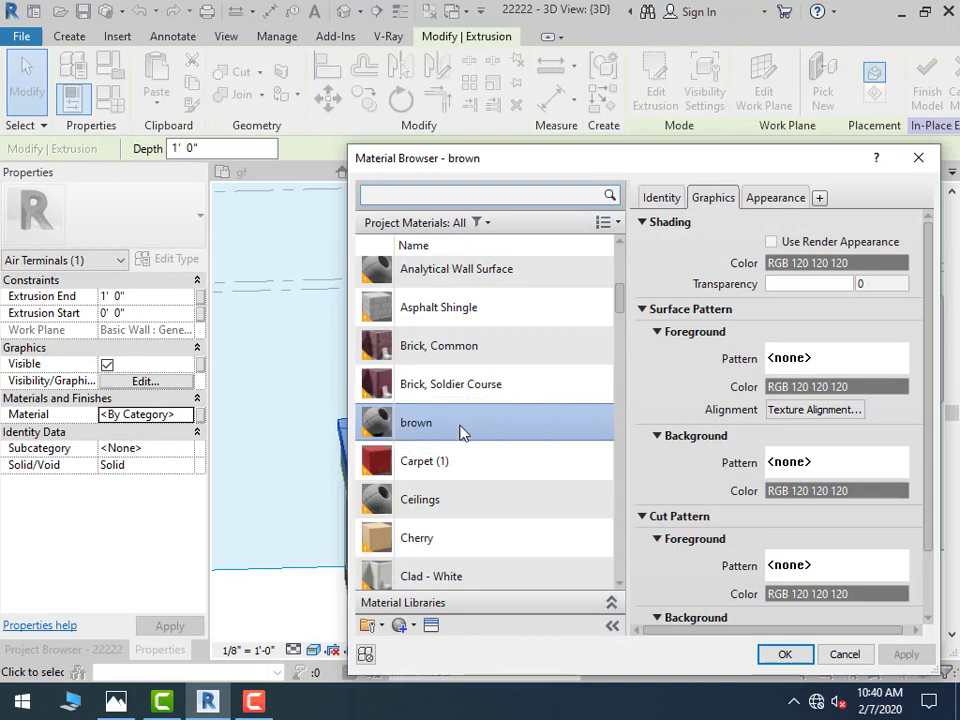
double_click(462, 430)
click(332, 306)
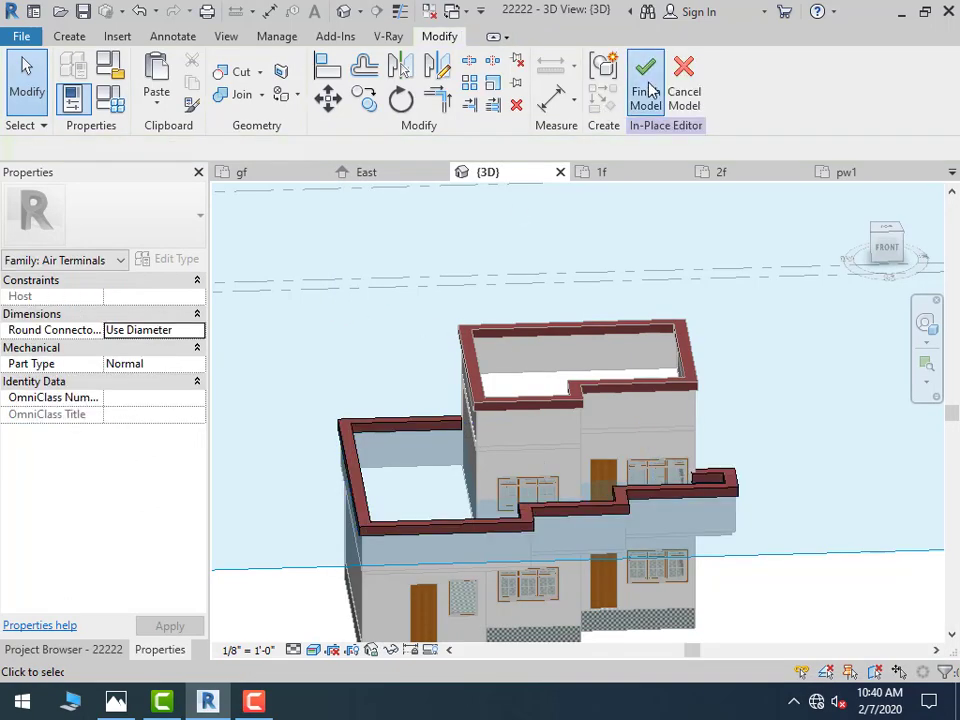
click(646, 90)
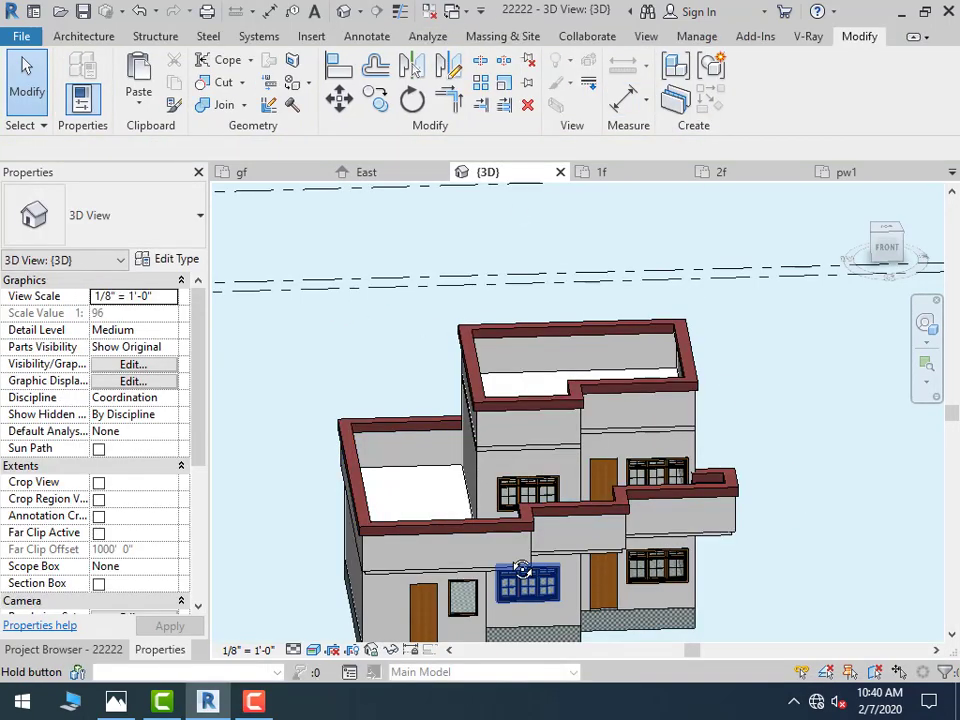
mouse_move(522, 569)
shift+middle_down()
mouse_move(491, 467)
mouse_move(493, 523)
shift+middle_up()
scroll(499, 578, up, 2)
scroll(500, 571, up, 2)
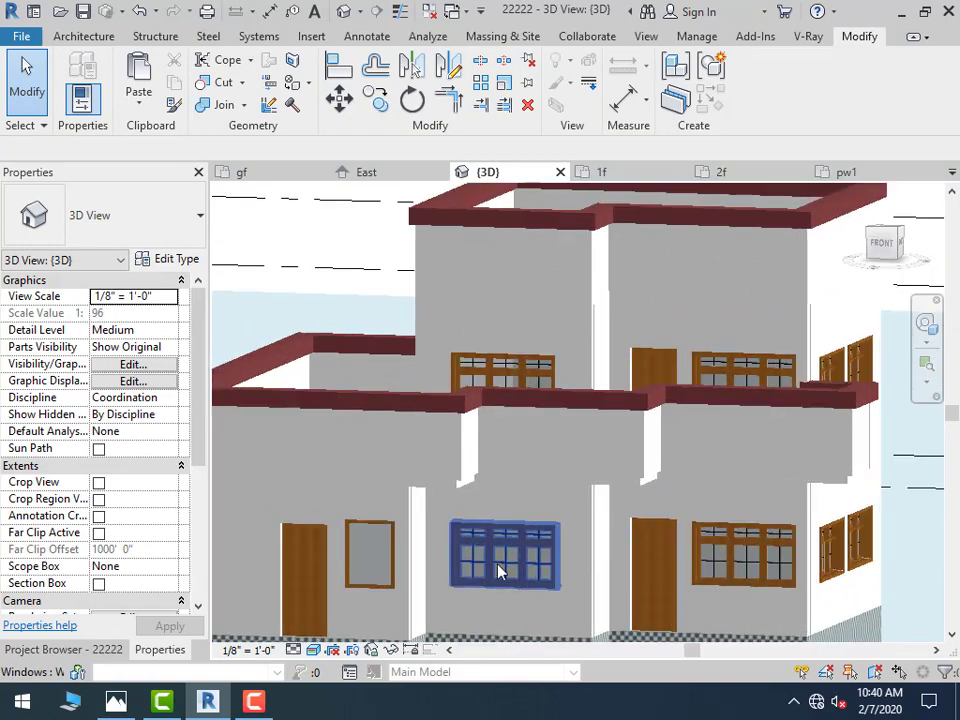
mouse_move(500, 571)
shift+middle_down()
mouse_move(518, 497)
mouse_move(507, 479)
mouse_move(557, 497)
mouse_move(529, 546)
shift+middle_up()
scroll(545, 508, down, 3)
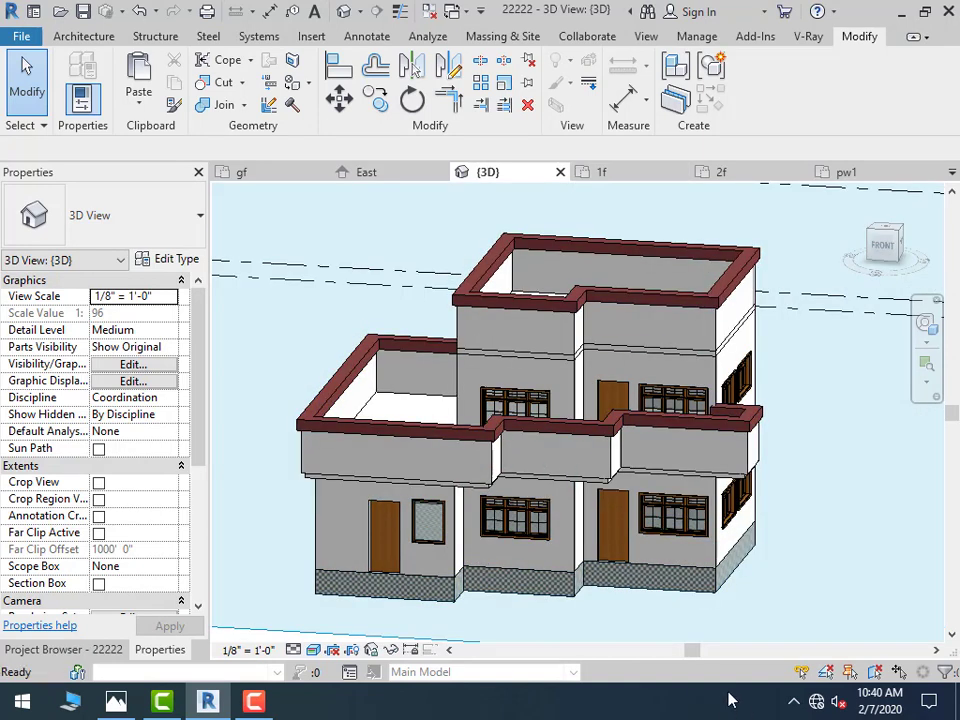
Create a new in-place model in the Air Terminals category with the default name
click(72, 36)
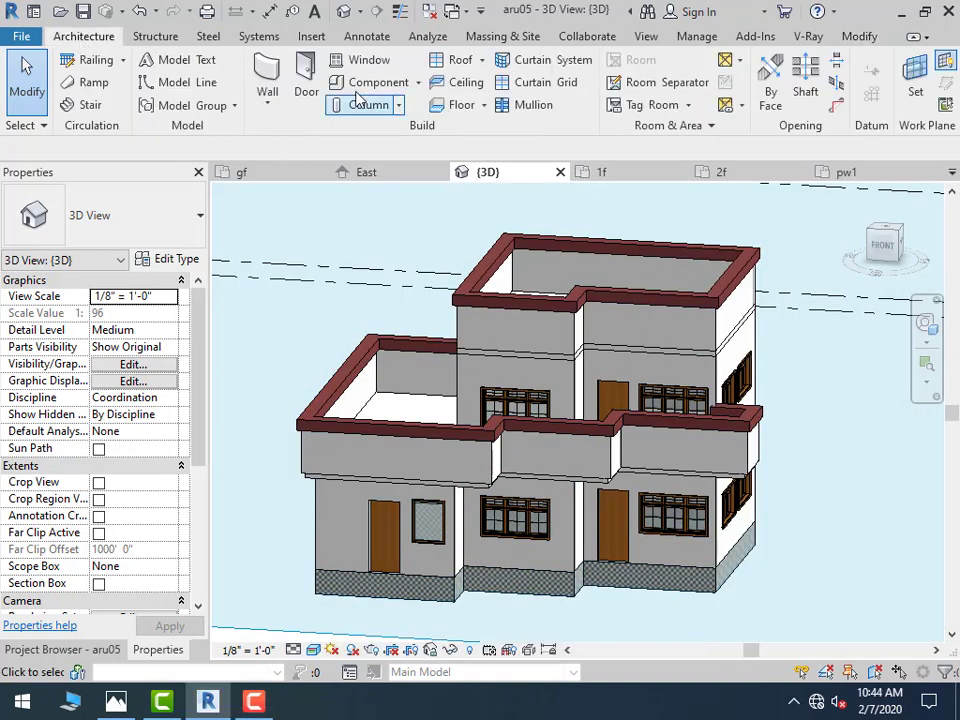
click(418, 83)
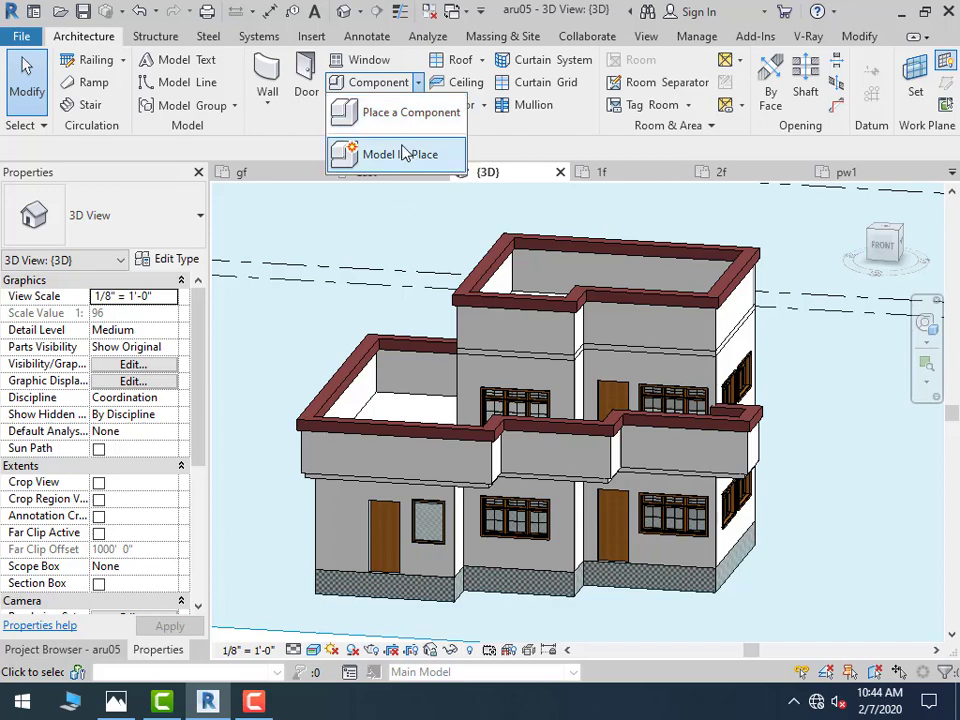
click(399, 153)
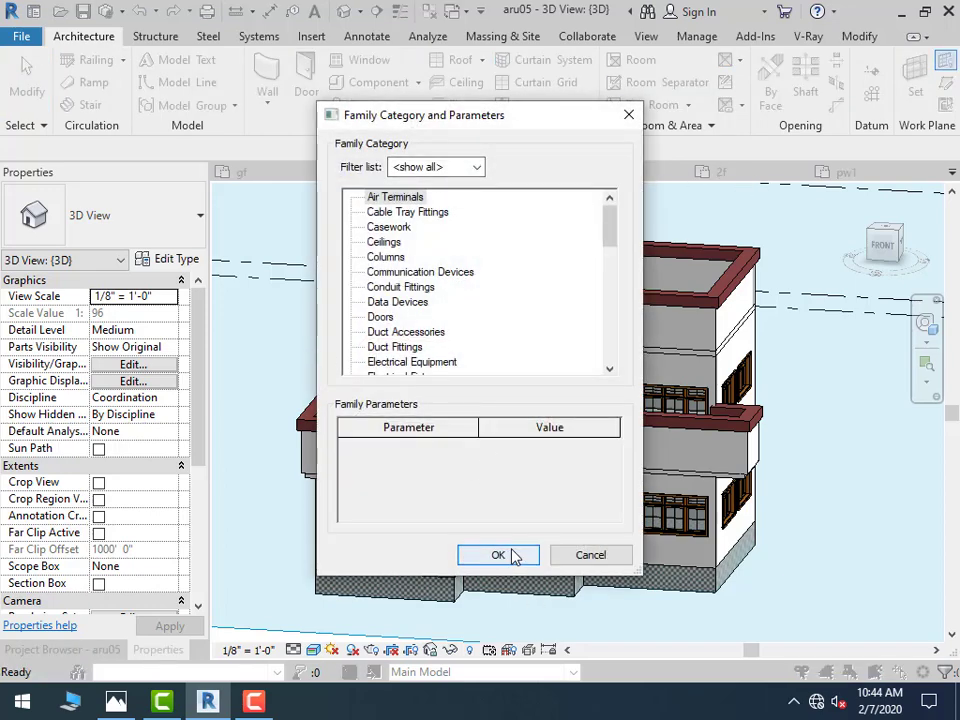
click(499, 555)
click(480, 388)
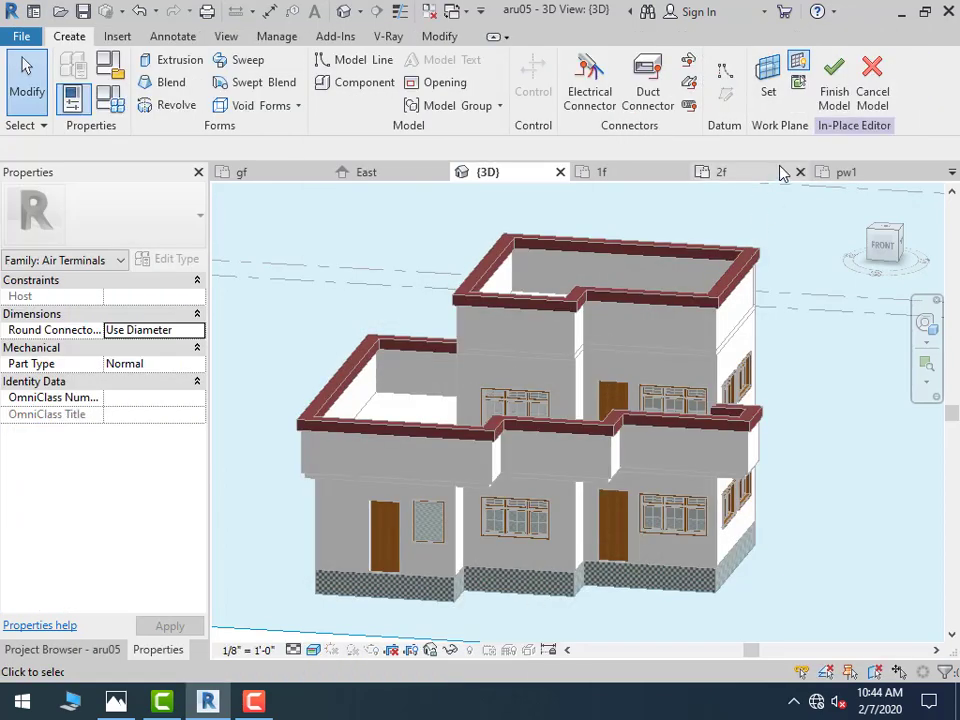
Set the work plane to the face at the plinth corner, checking reference image 1.jpg
click(768, 82)
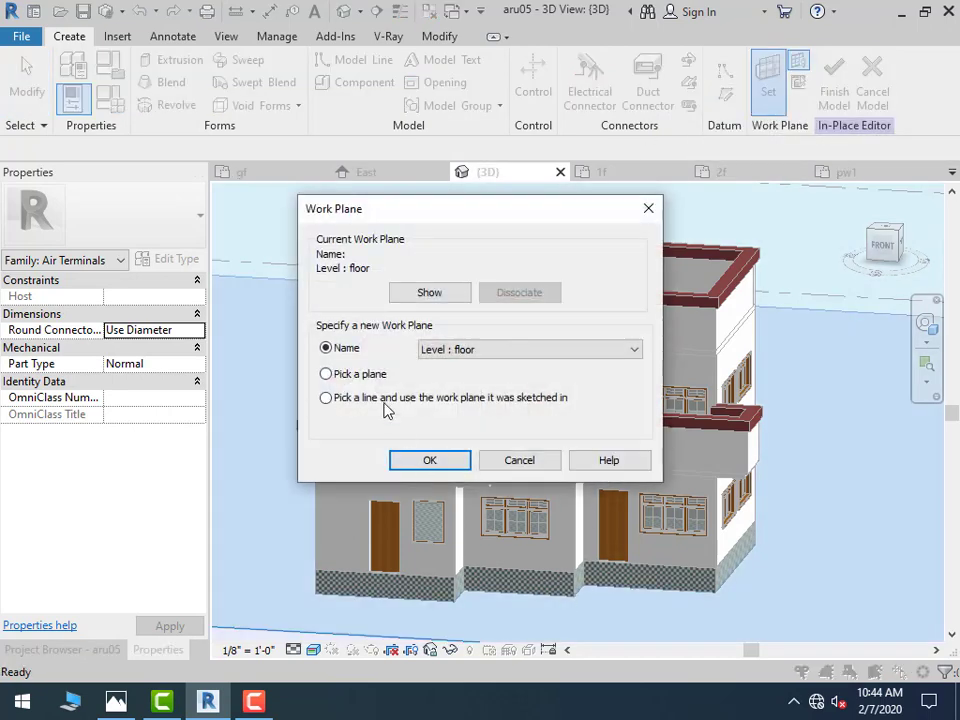
click(429, 460)
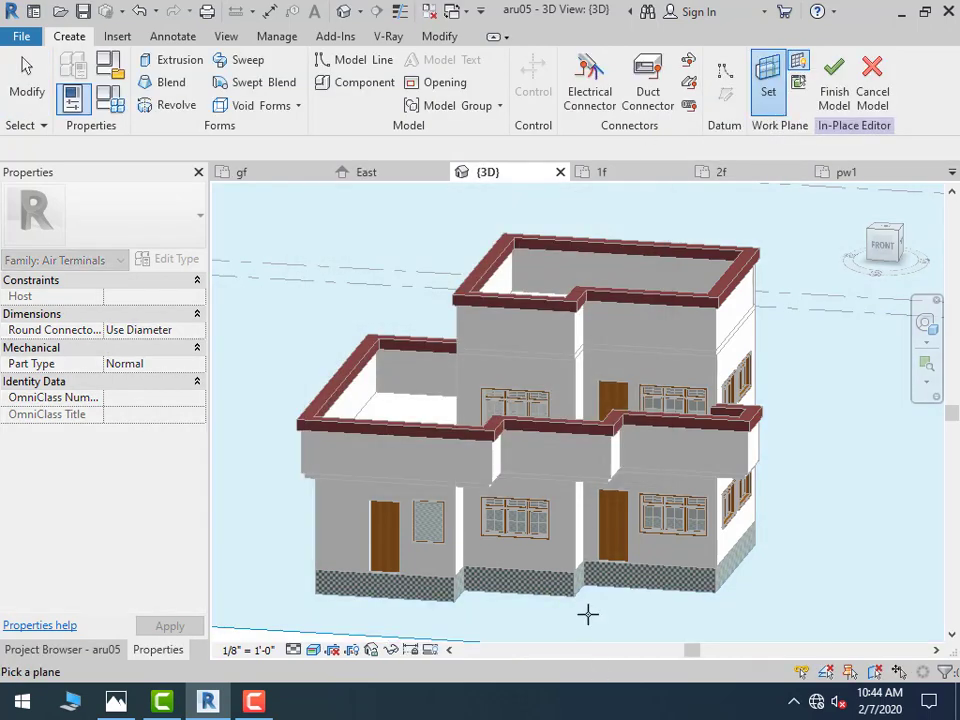
scroll(583, 610, up, 3)
scroll(575, 578, up, 2)
click(571, 563)
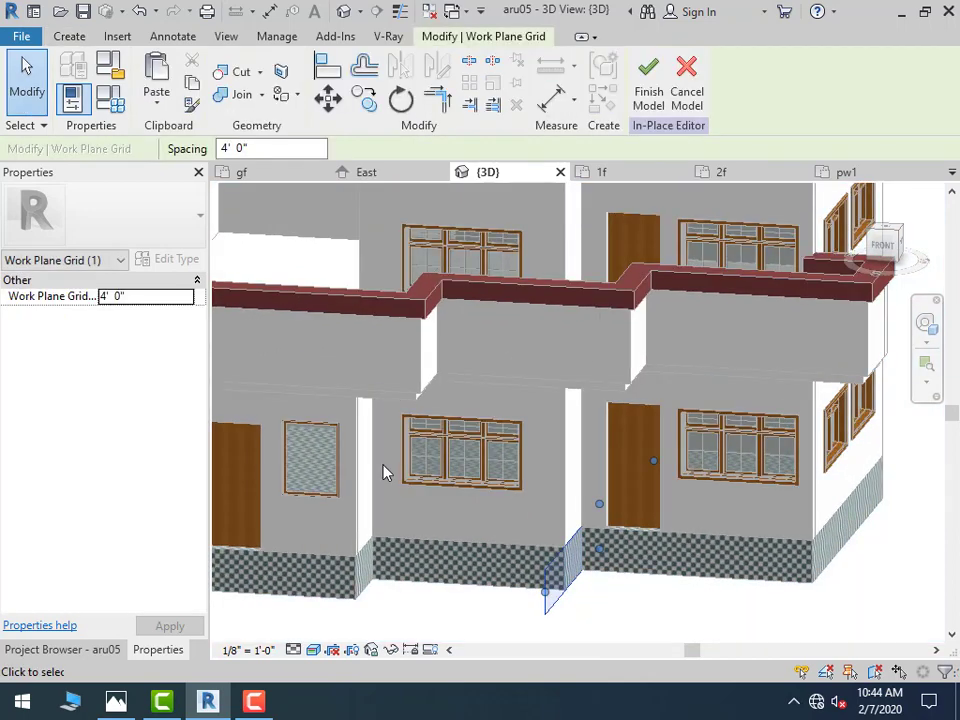
scroll(508, 236, down, 2)
scroll(508, 236, down, 1)
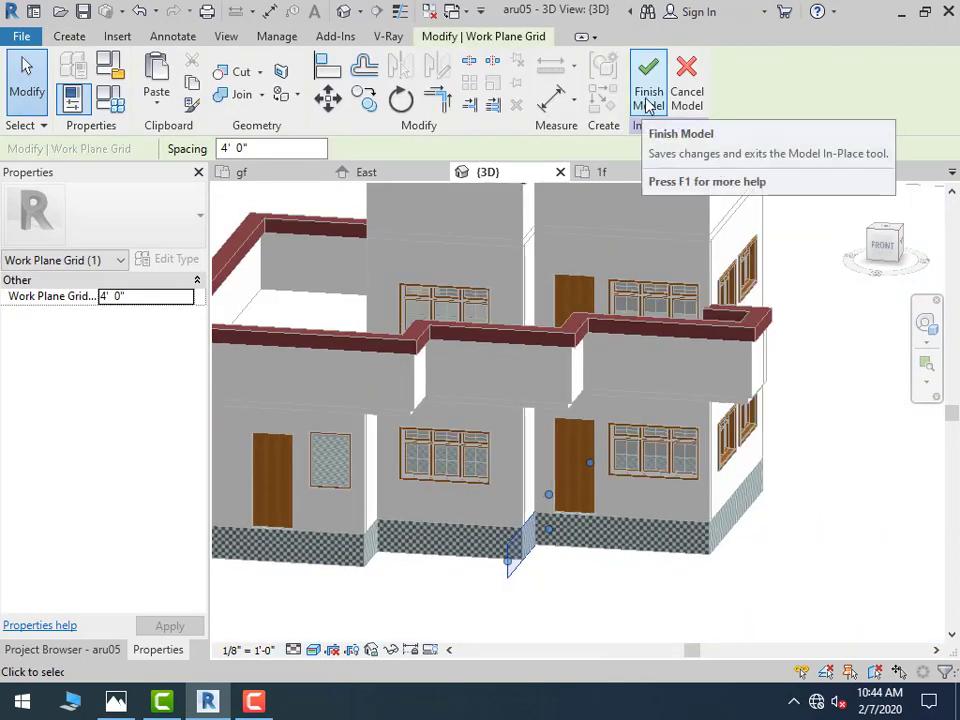
click(116, 704)
click(116, 704)
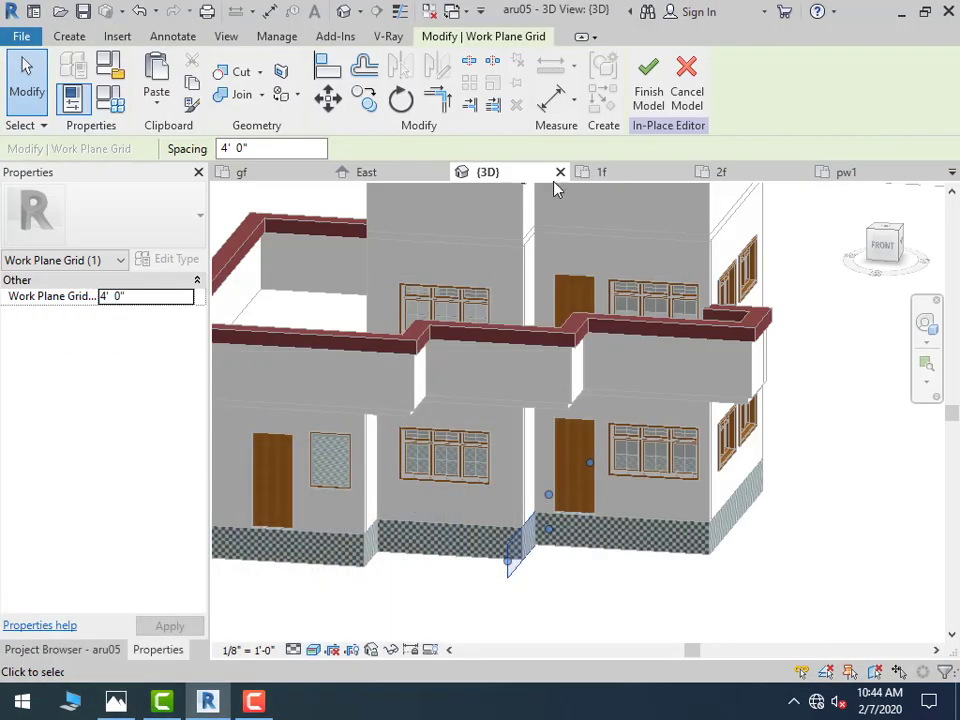
click(68, 36)
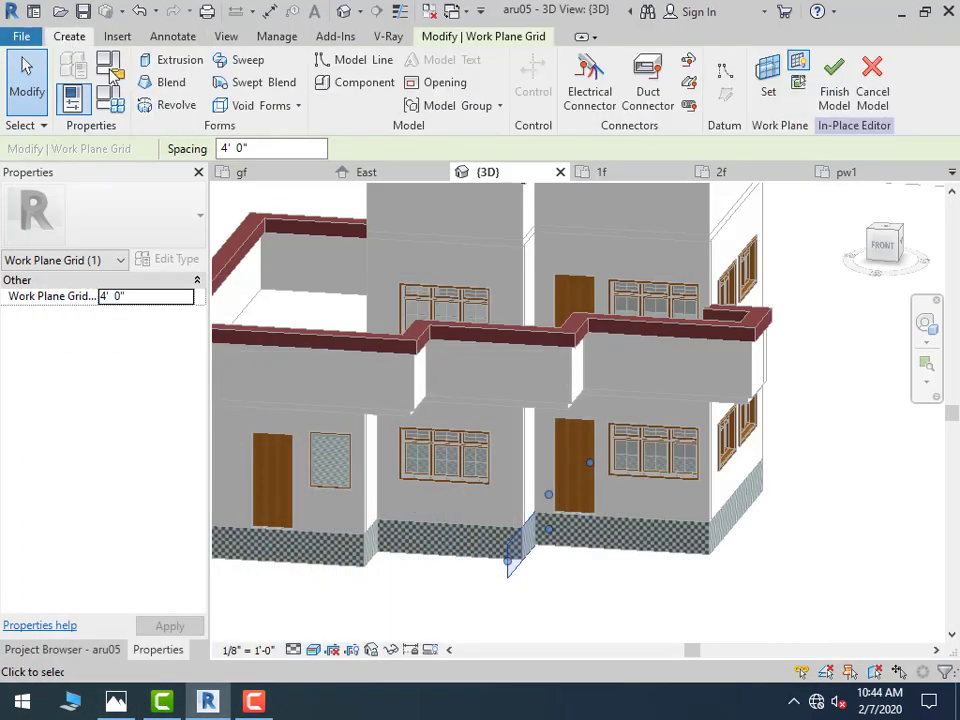
Start an extrusion and draw a 9 profile line from the plinth corner
click(176, 60)
scroll(512, 560, up, 2)
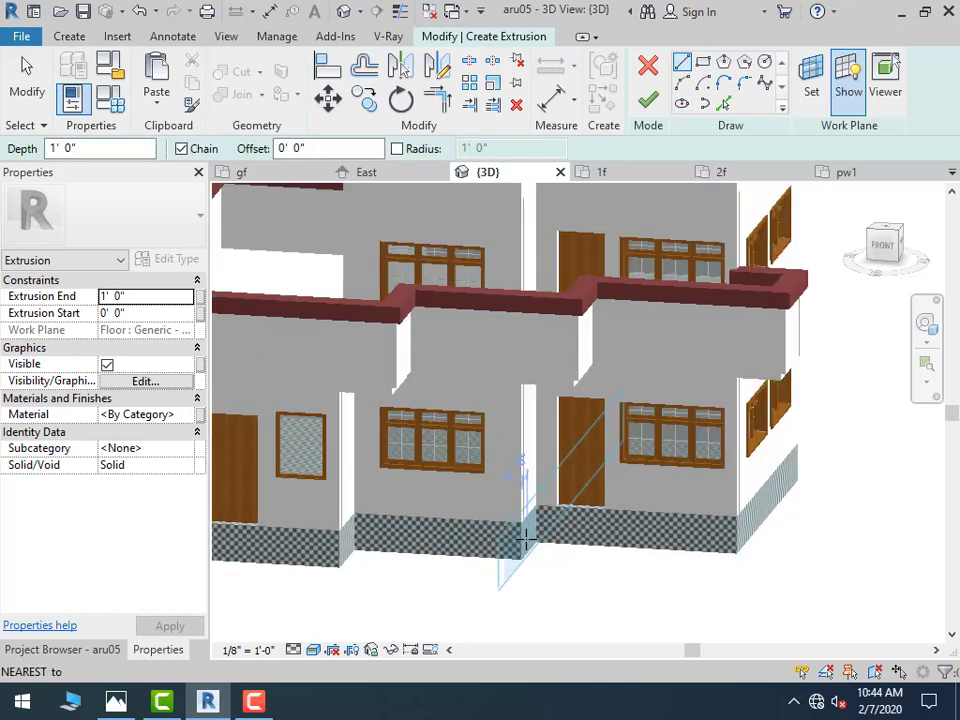
scroll(512, 530, up, 3)
scroll(510, 472, up, 1)
click(510, 472)
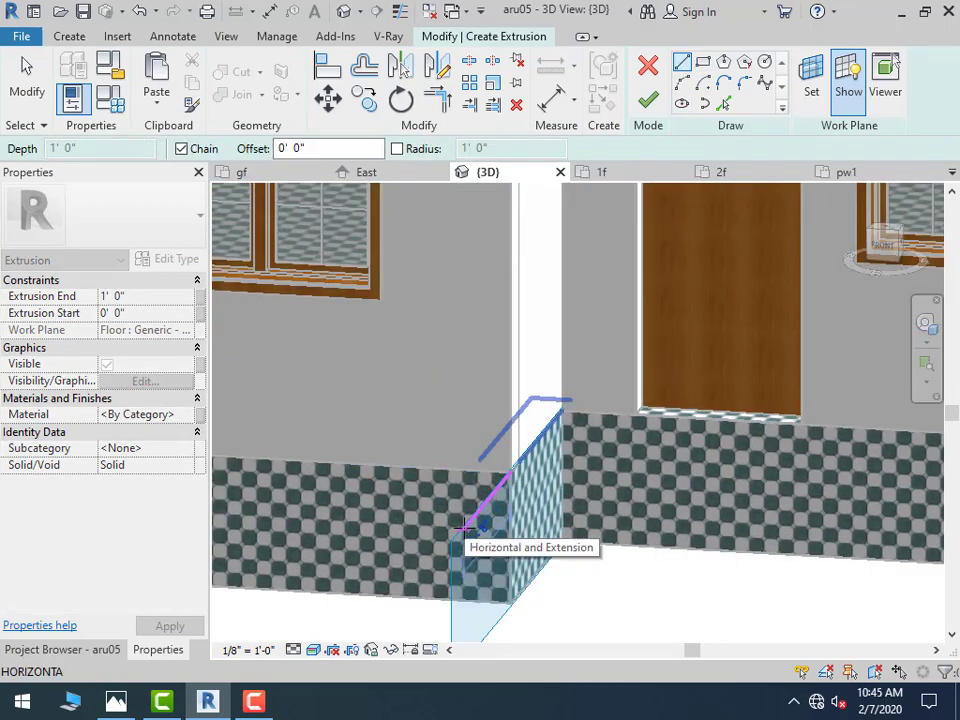
text(9)
key(Return)
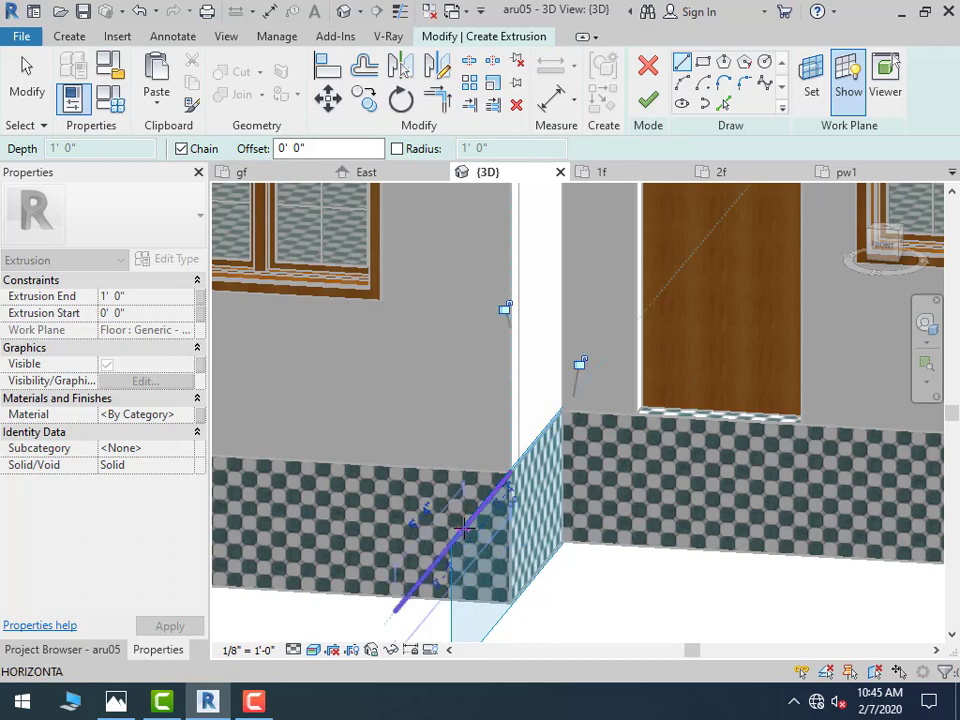
scroll(490, 510, up, 1)
scroll(479, 521, down, 2)
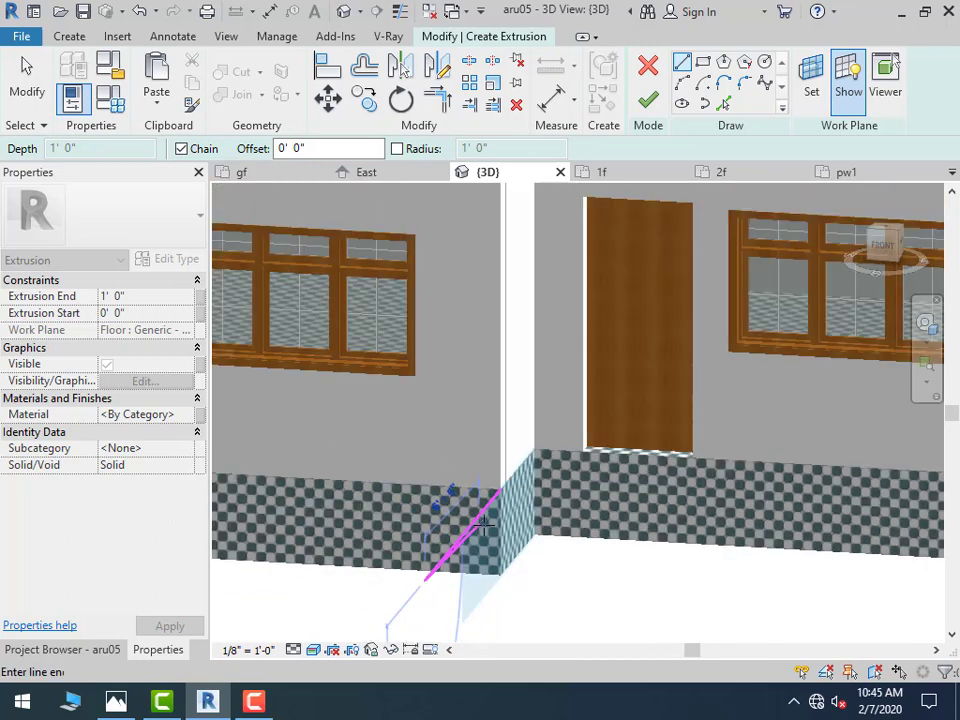
shift+middle_drag(474, 537, 341, 562)
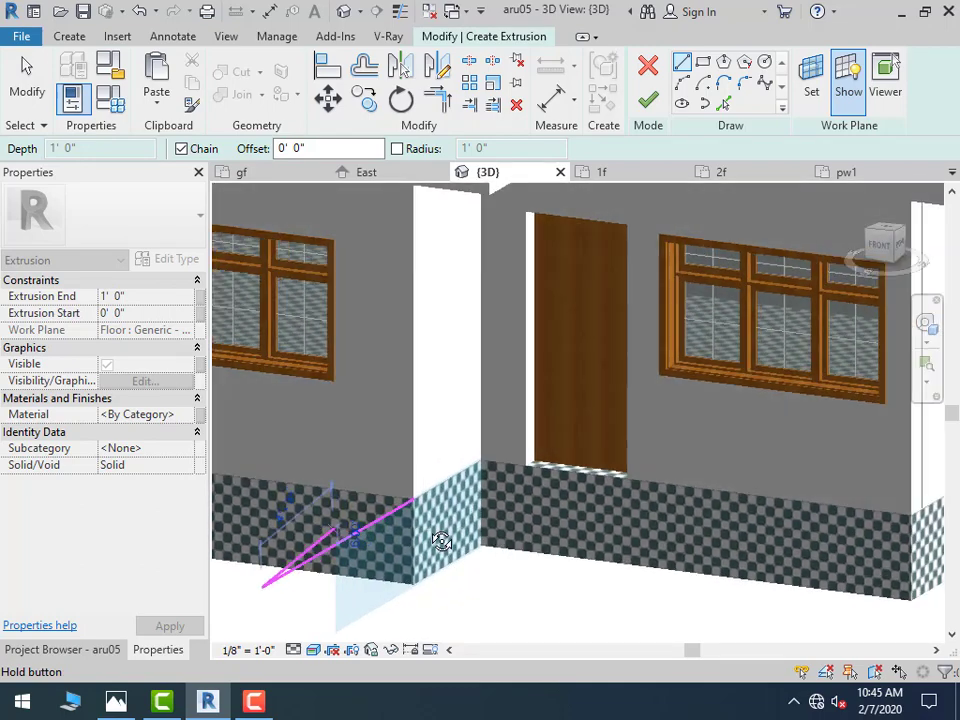
key(Escape)
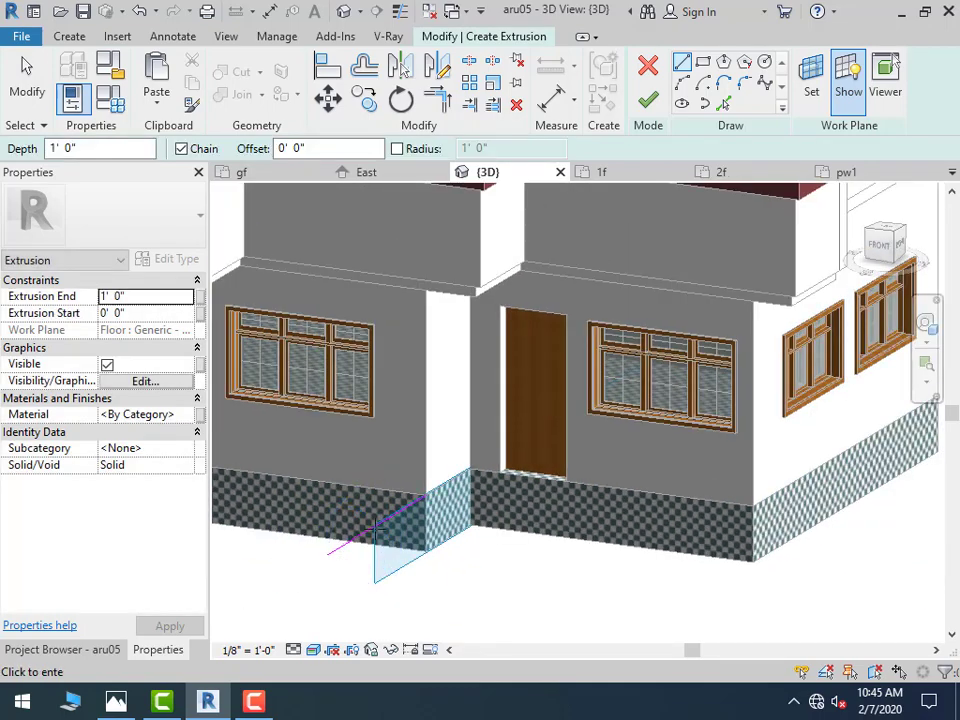
key(Escape)
Resume the Line tool (LI) and sketch stepped segments of 9'1, 9'1, 9 and 9
shift+middle_drag(400, 520, 420, 522)
scroll(420, 522, up, 2)
key(l)
key(i)
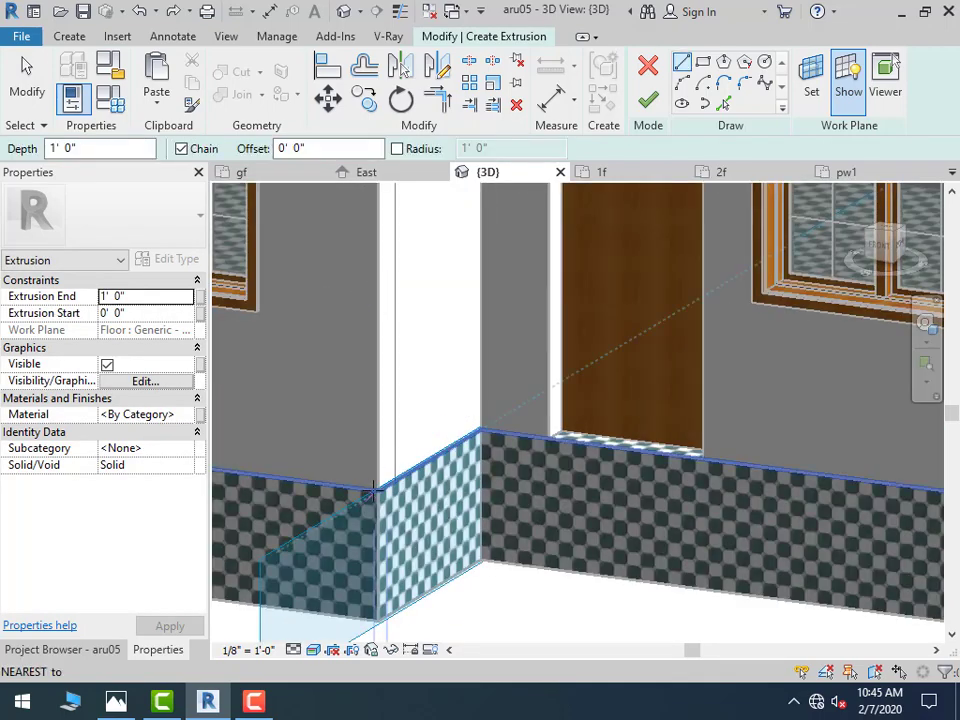
text(9)
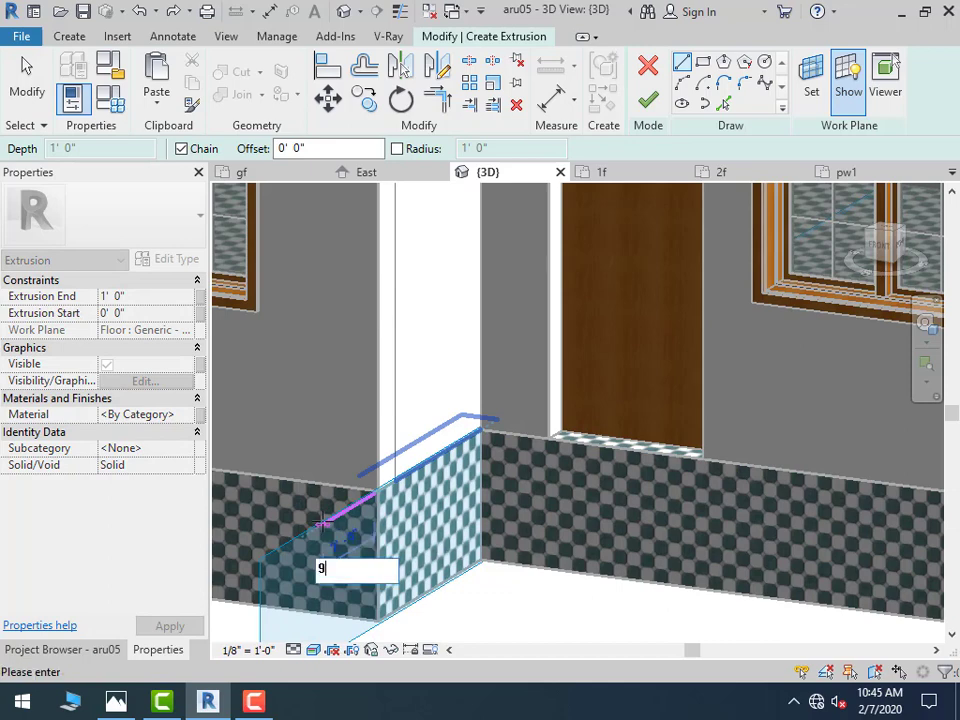
text('1)
key(Return)
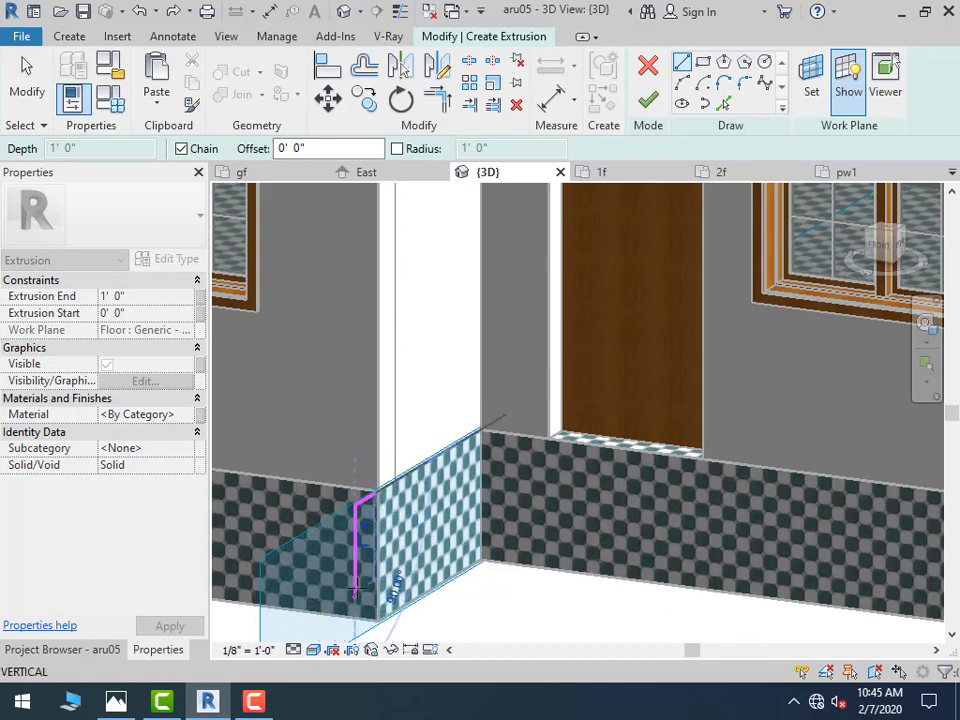
text(9)
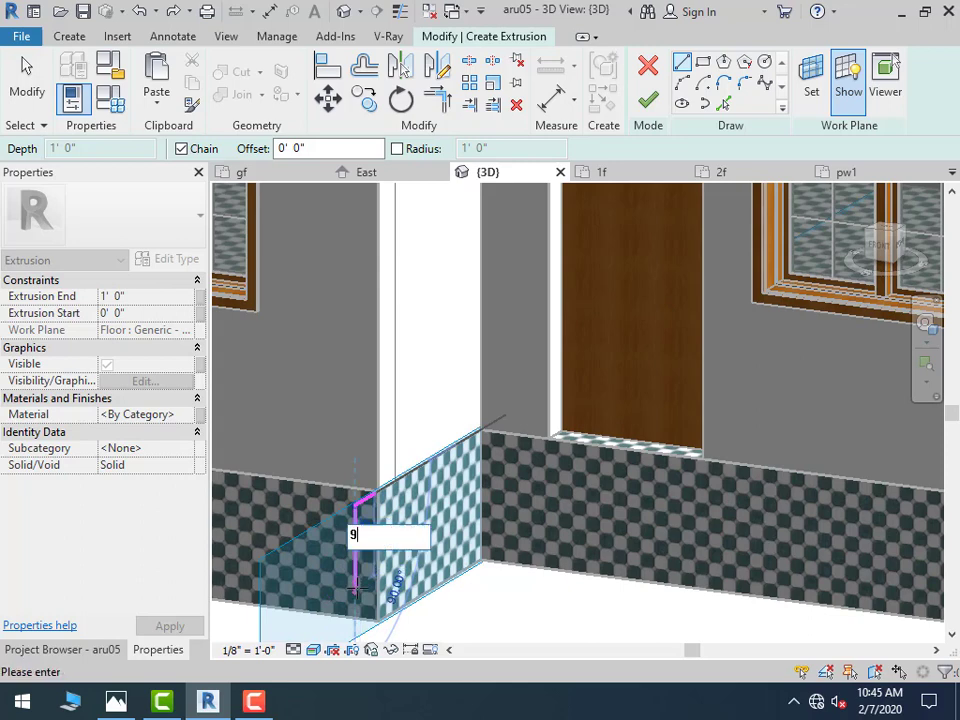
text('1)
key(Return)
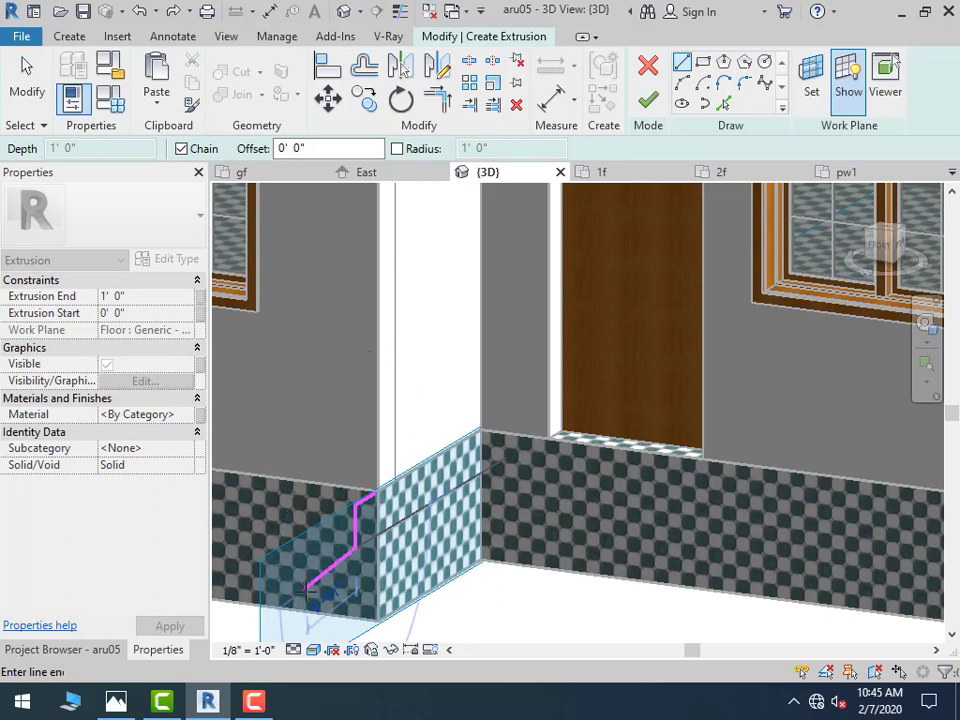
text(9)
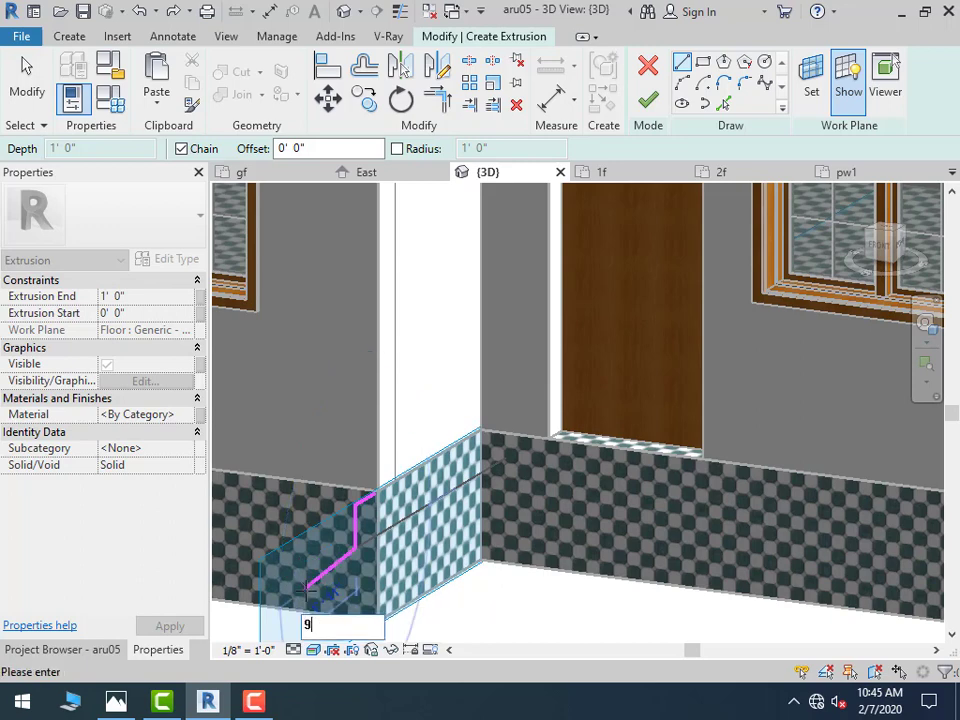
key(Return)
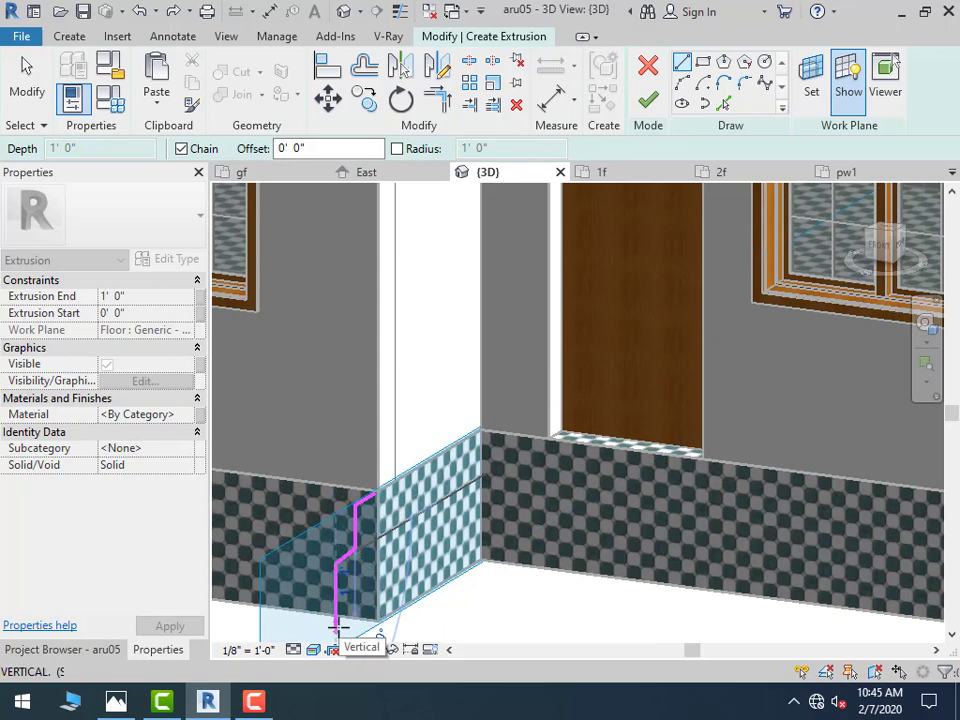
text(9)
key(Return)
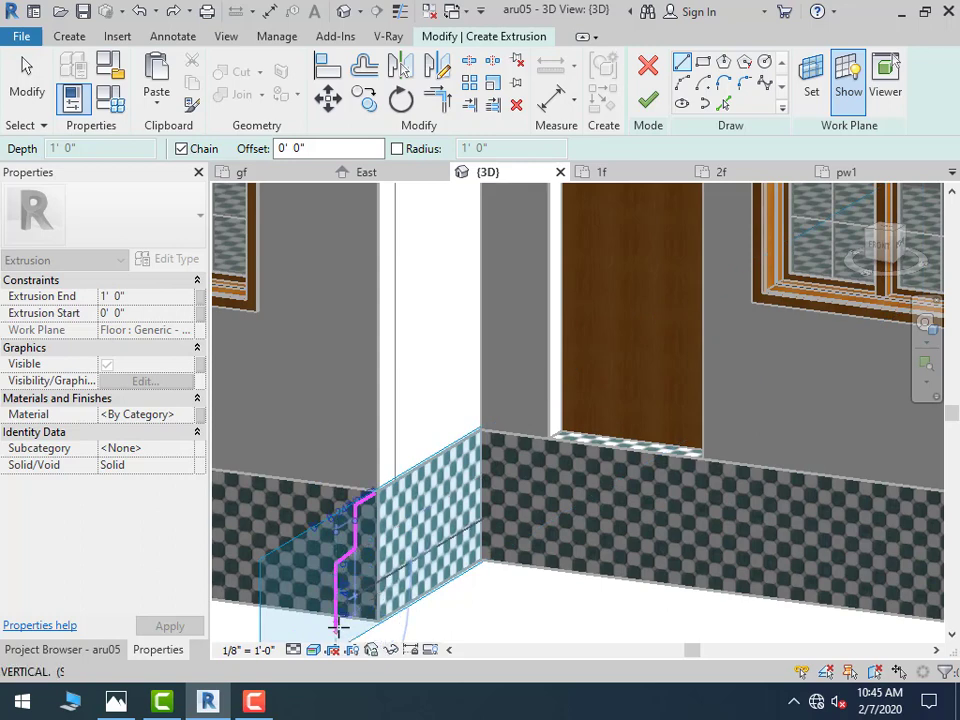
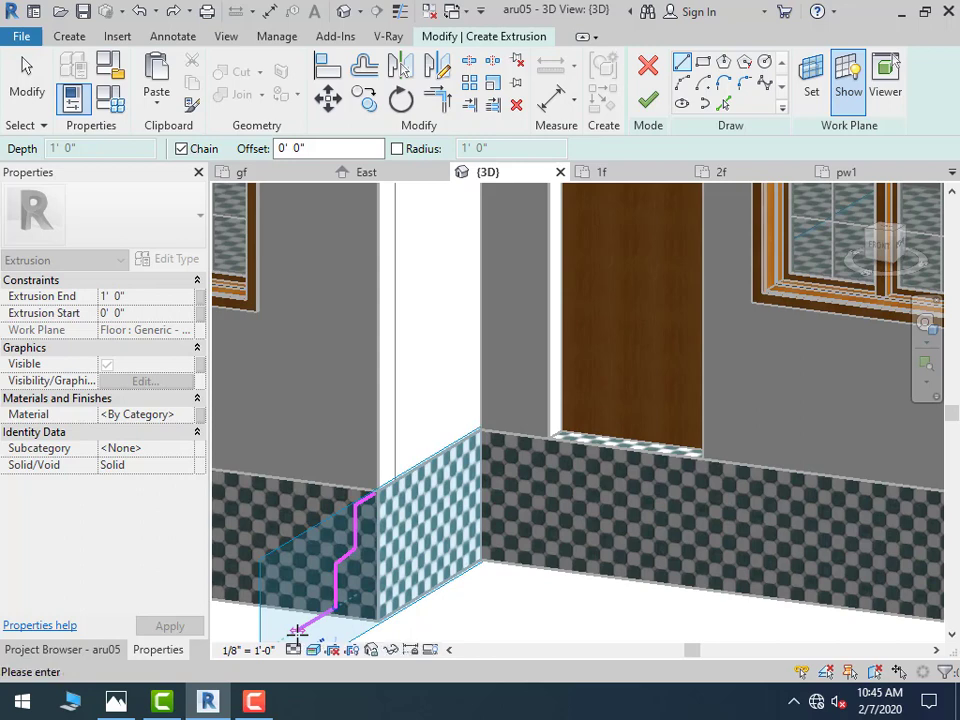
Add the 9-inch vertical edge and the lower horizontal edge to the stepped stair profile
scroll(403, 422, down, 1)
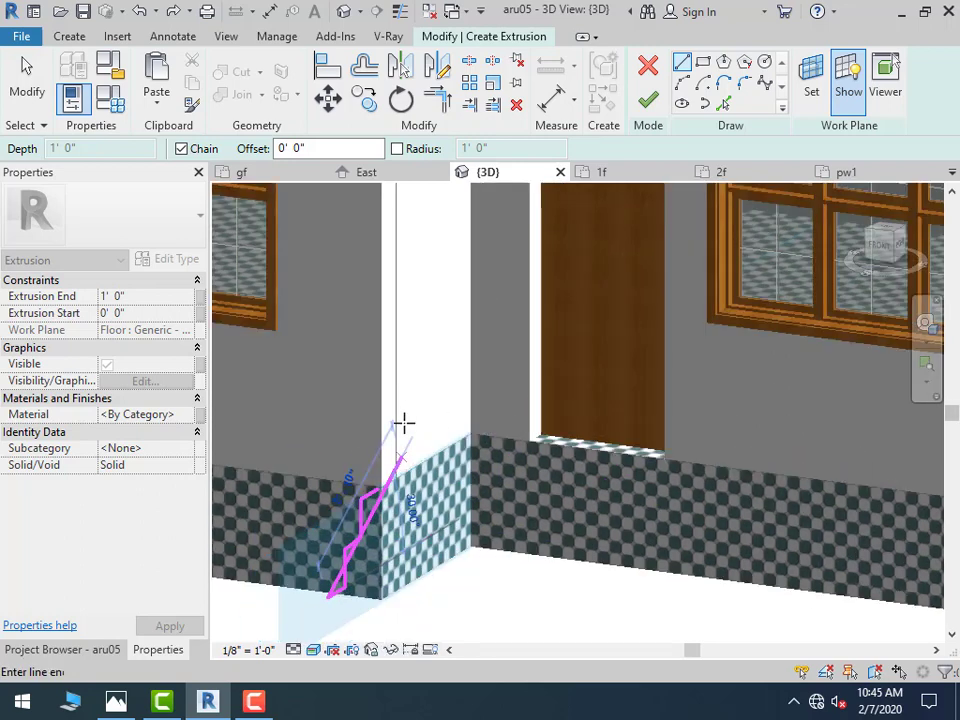
scroll(390, 500, down, 1)
scroll(360, 585, down, 1)
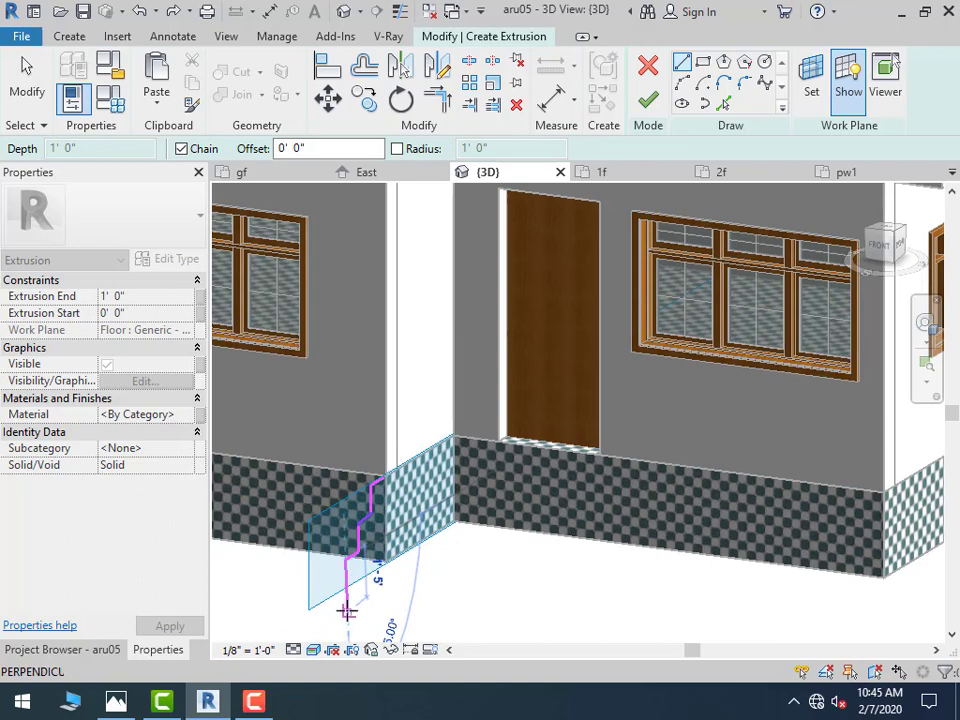
text(9)
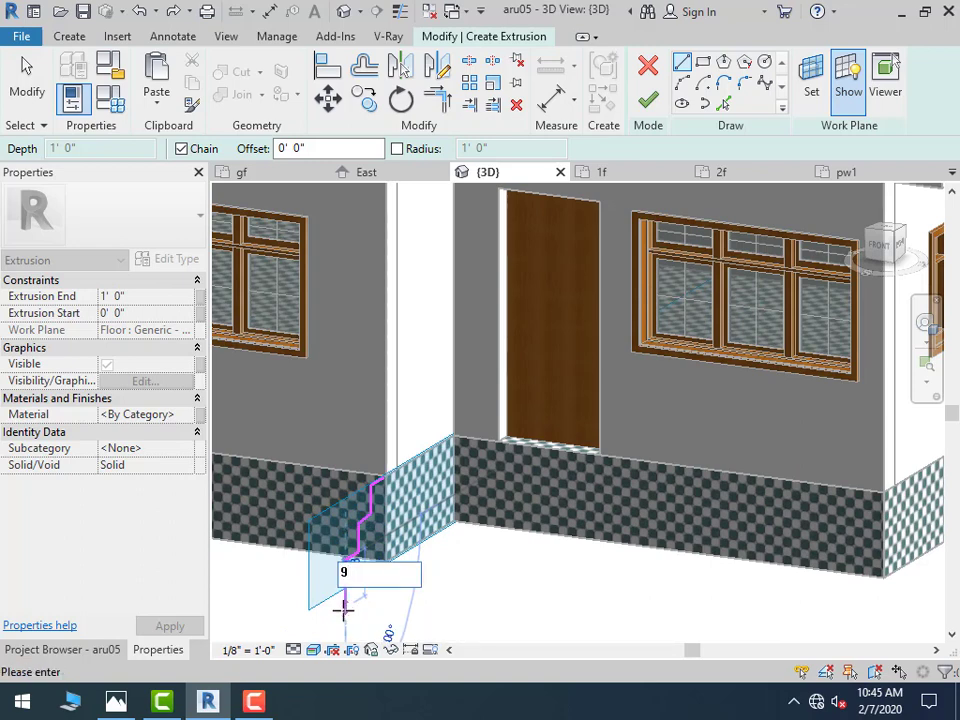
key(Return)
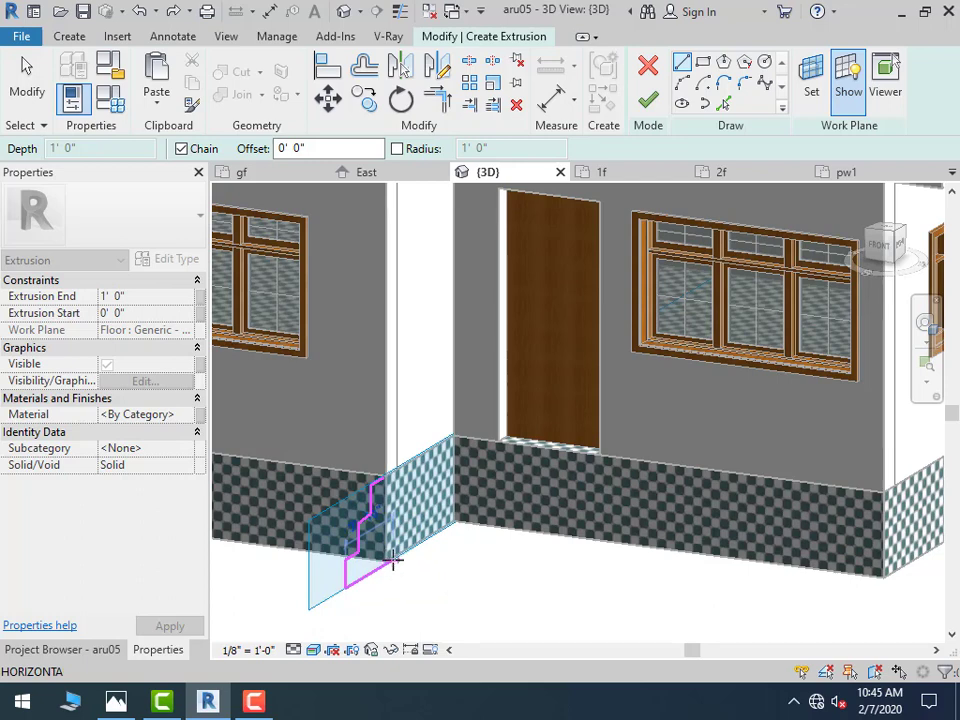
scroll(395, 565, up, 2)
scroll(390, 565, up, 2)
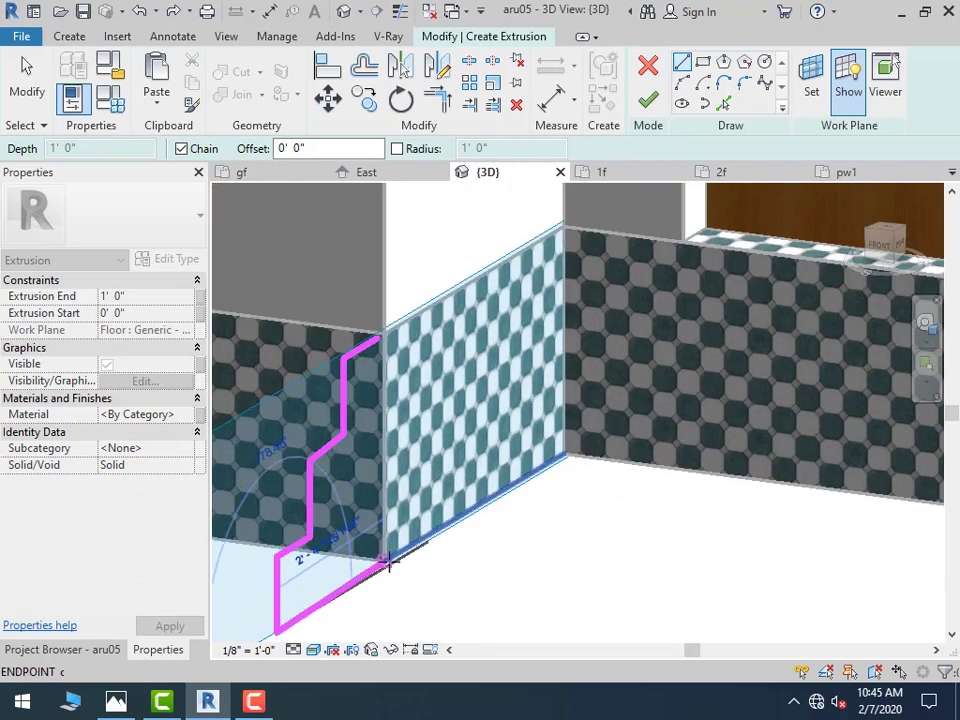
click(386, 567)
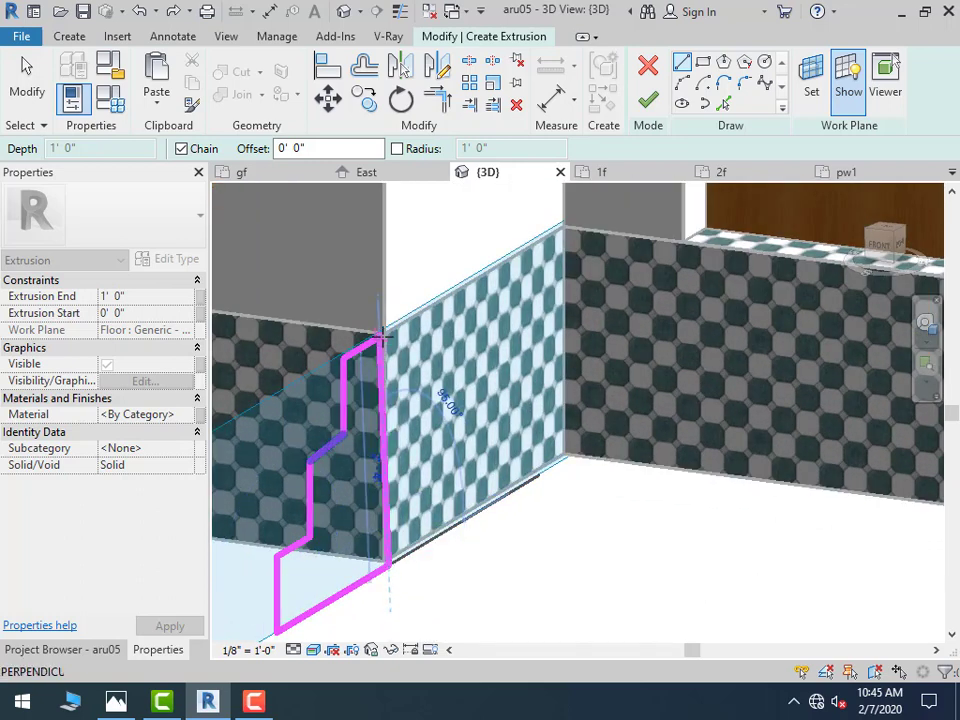
Close the profile back at its start and finish it into a 1' 0" deep three-step solid
scroll(380, 335, up, 2)
scroll(375, 337, up, 1)
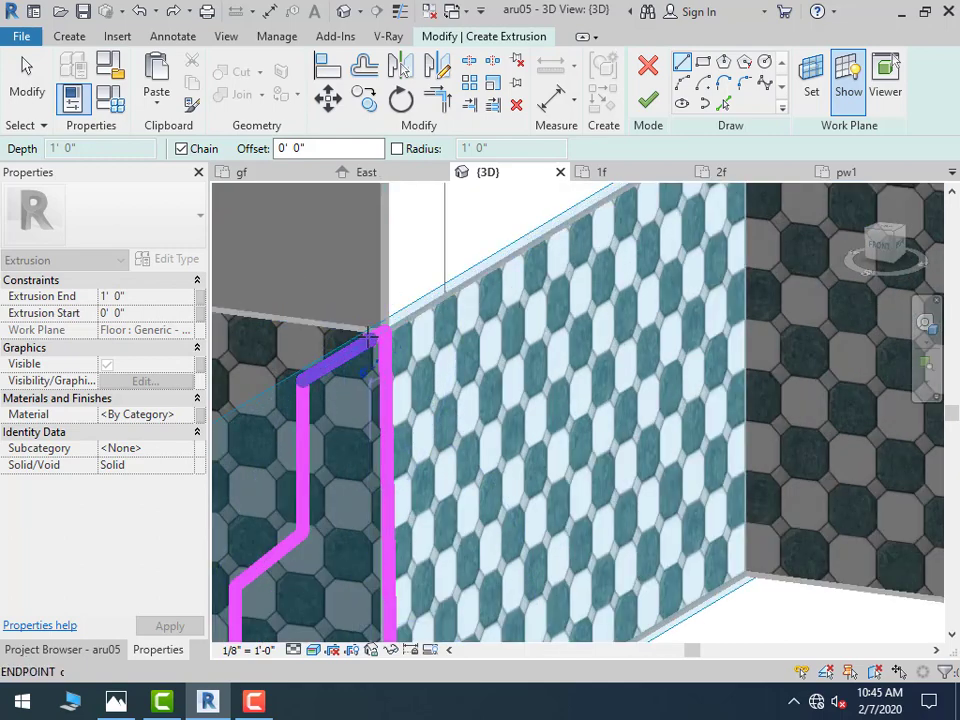
click(369, 337)
click(648, 100)
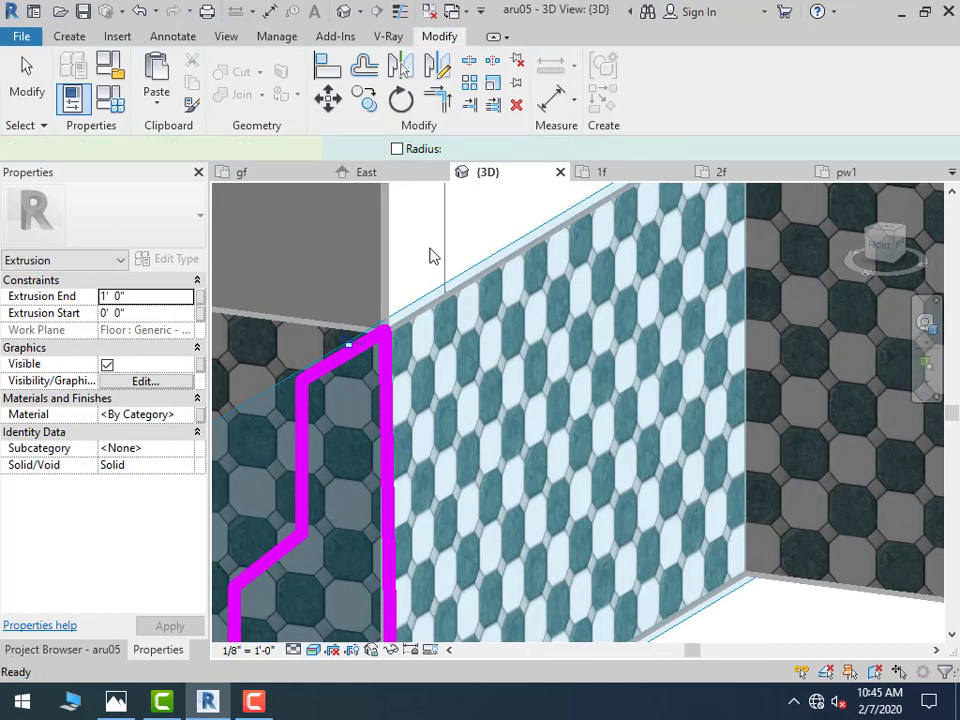
click(439, 343)
shift+middle_drag(439, 343, 439, 364)
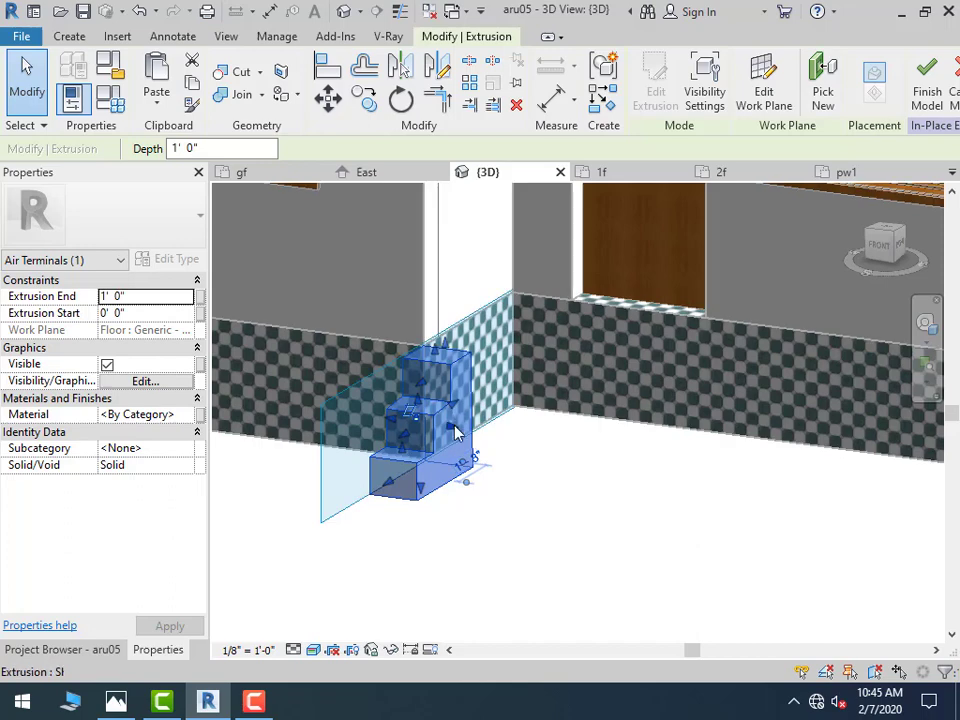
Move the step profile's inner side edge out to the wall corner and finish the sketch
click(526, 491)
double_click(459, 368)
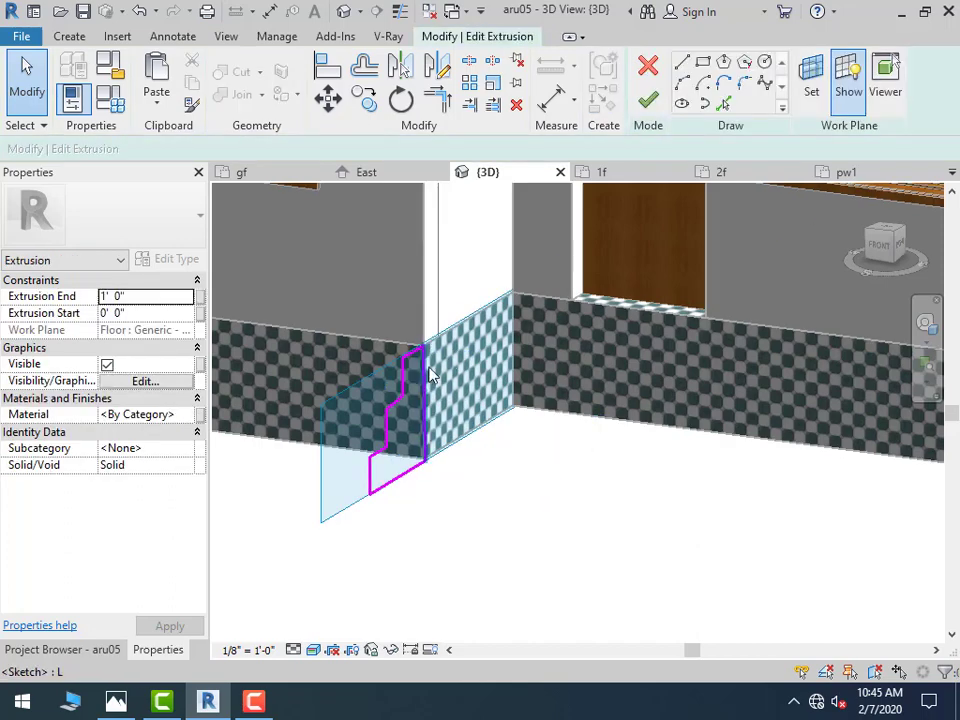
click(428, 372)
drag(425, 376, 510, 348)
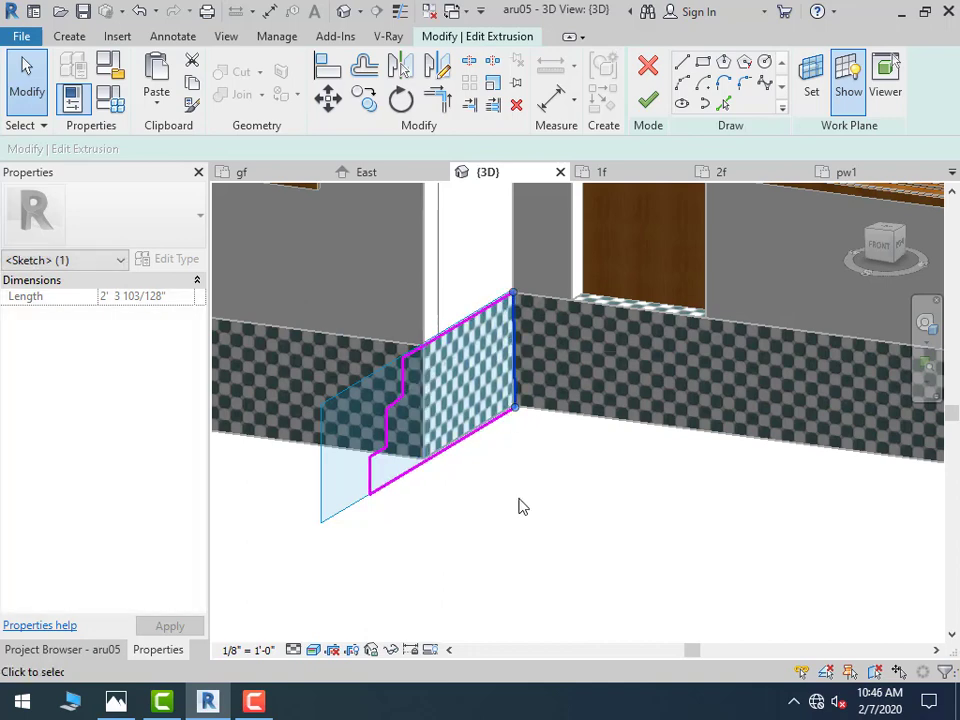
click(521, 507)
click(648, 100)
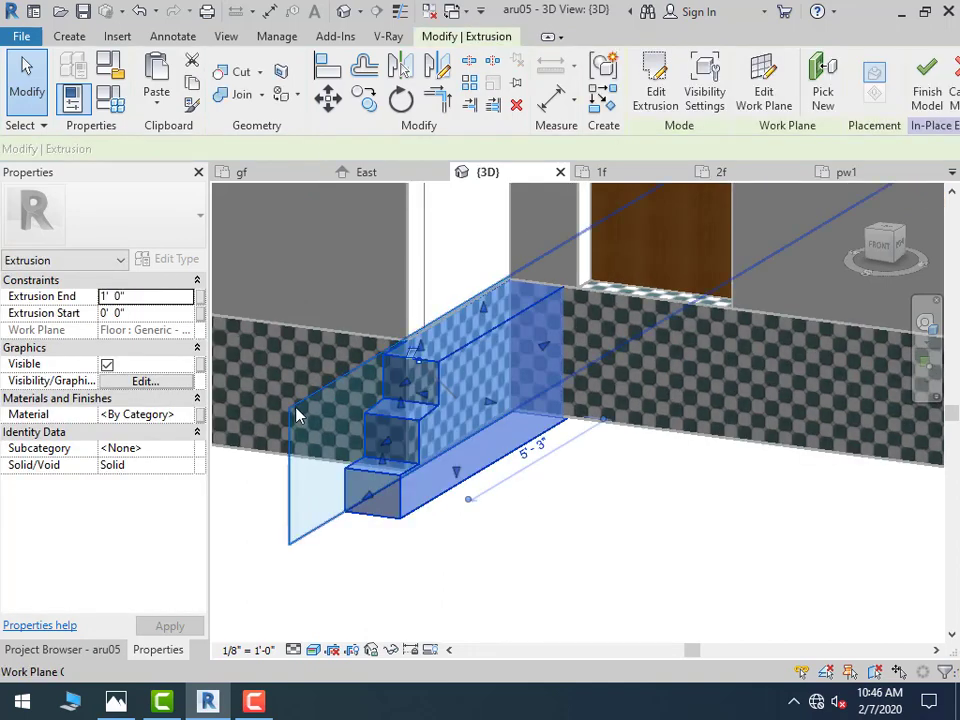
Stretch the steps across the full porch front and finish the in-place model
scroll(296, 414, down, 3)
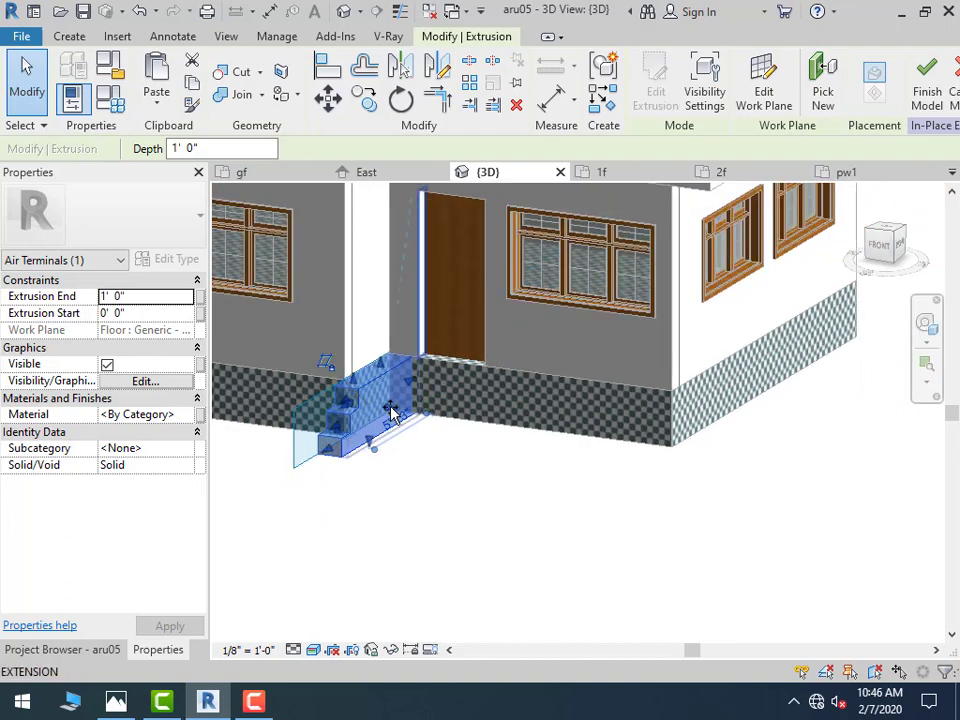
drag(369, 443, 640, 455)
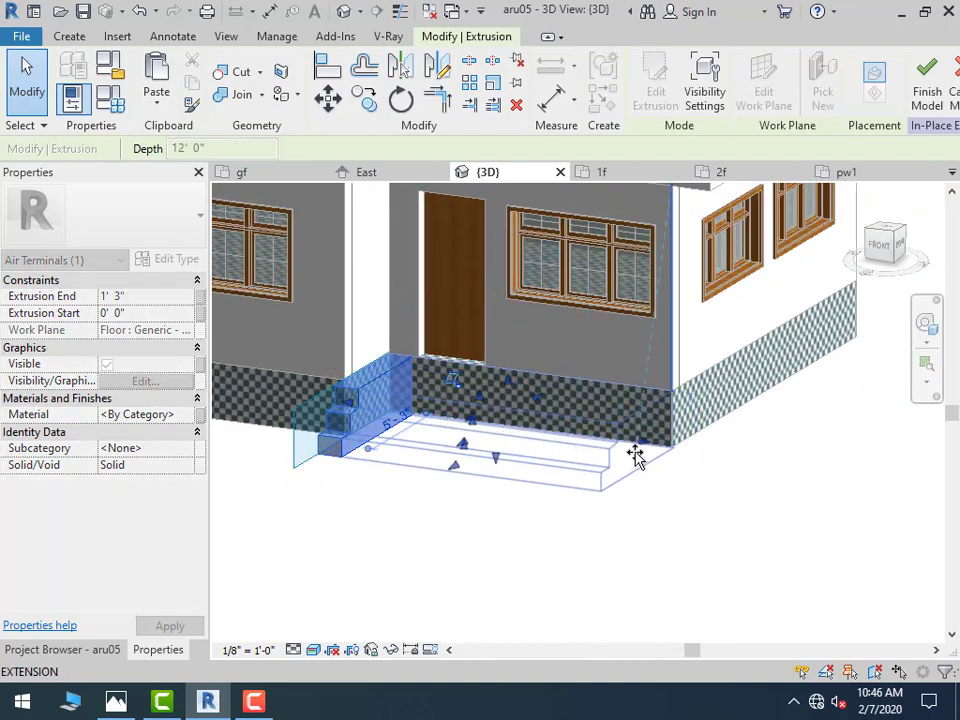
click(696, 553)
Finish the stair model, then reopen it and select the step solid
click(643, 86)
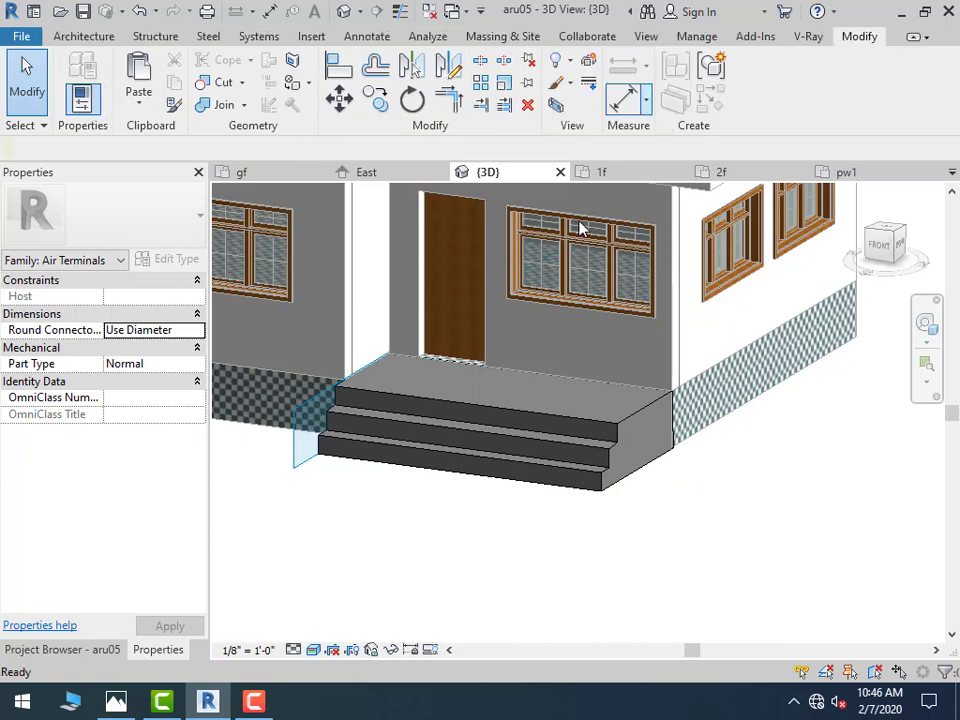
click(403, 407)
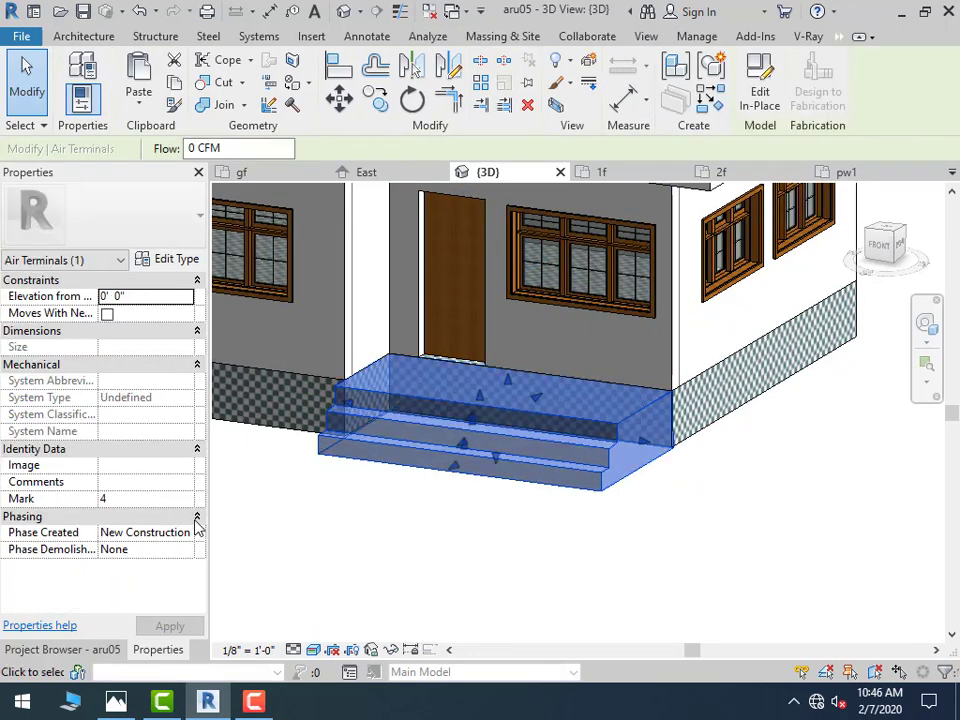
double_click(388, 397)
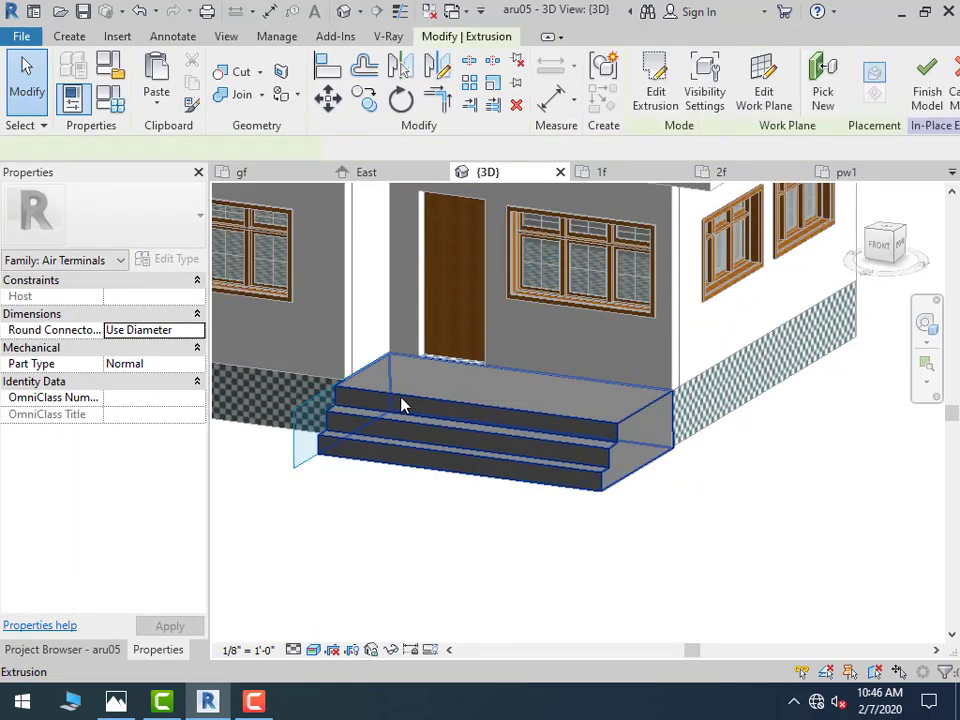
click(403, 405)
Assign the 'white' material to the steps and finish the in-place model
click(190, 414)
click(192, 414)
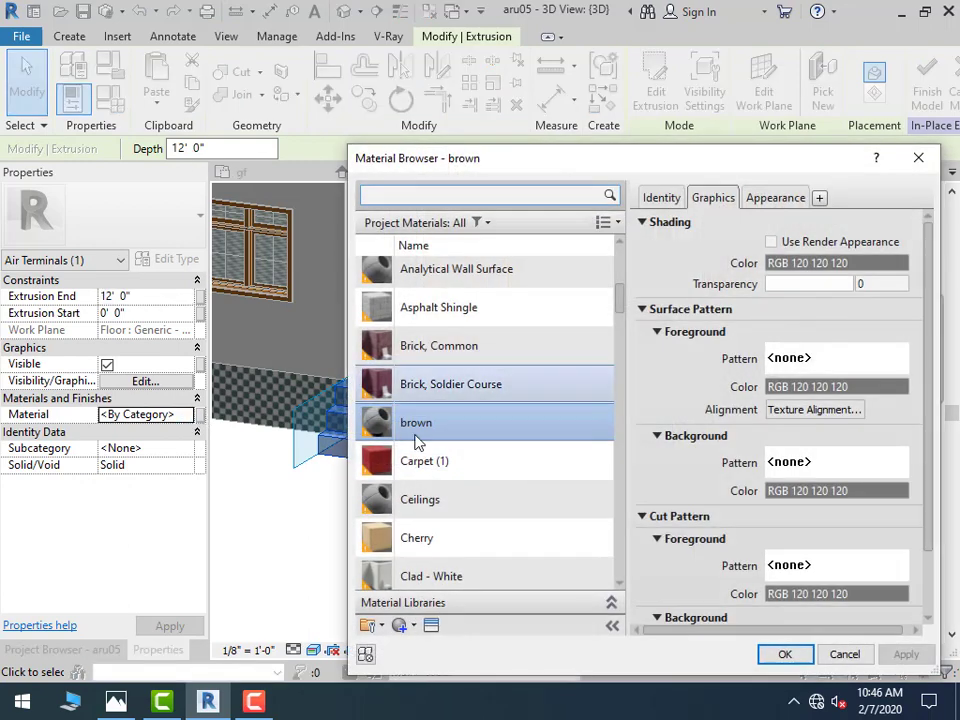
scroll(485, 500, down, 5)
scroll(465, 364, down, 1)
text(w)
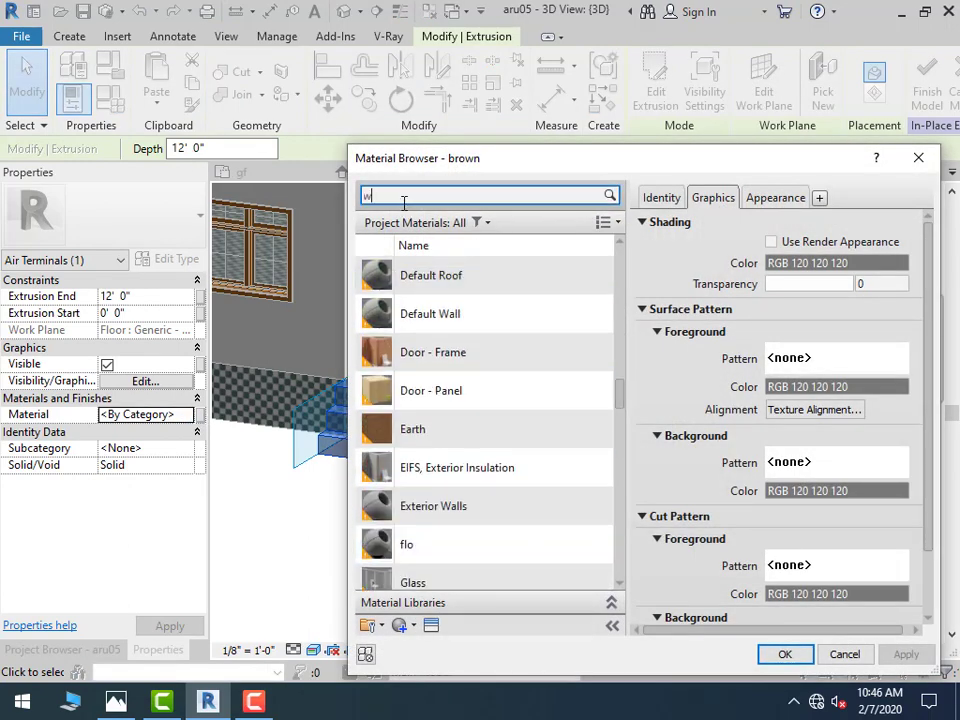
text(hi)
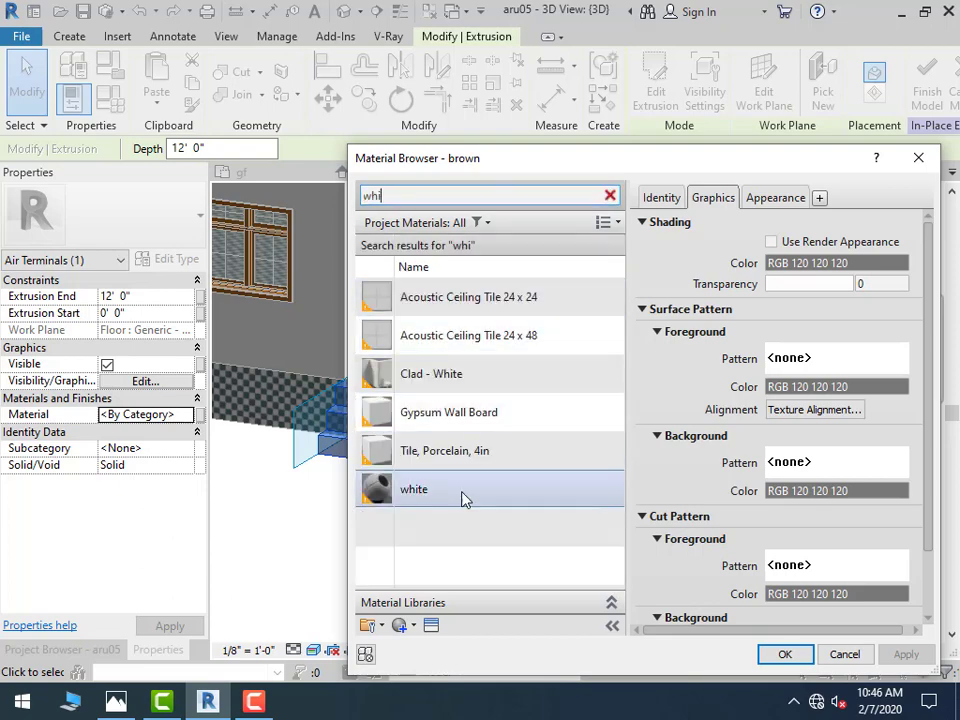
double_click(460, 500)
click(711, 598)
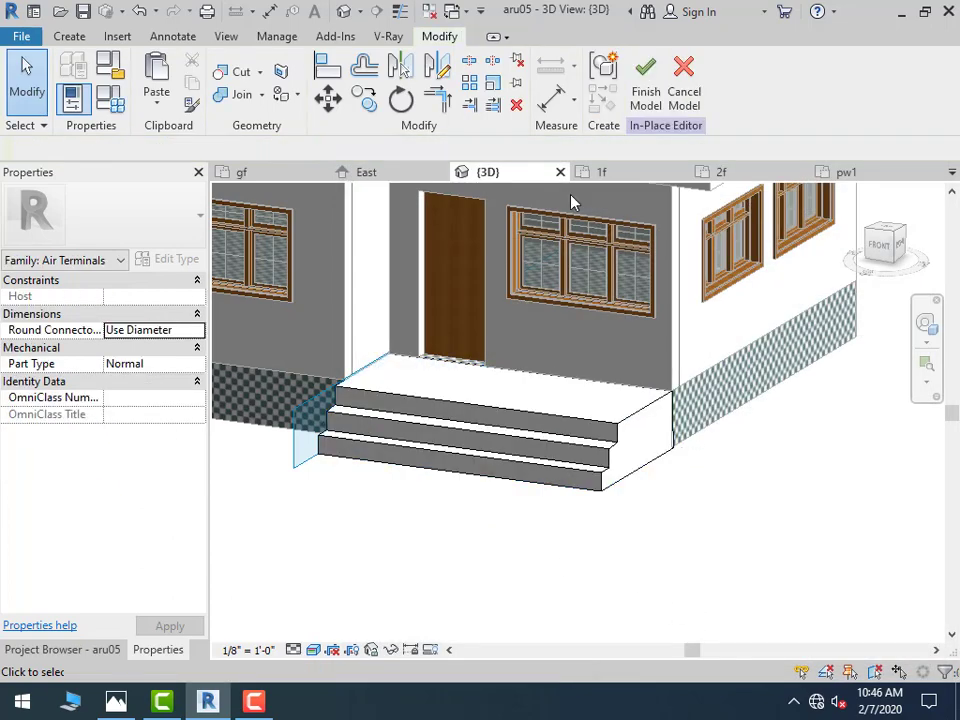
click(646, 88)
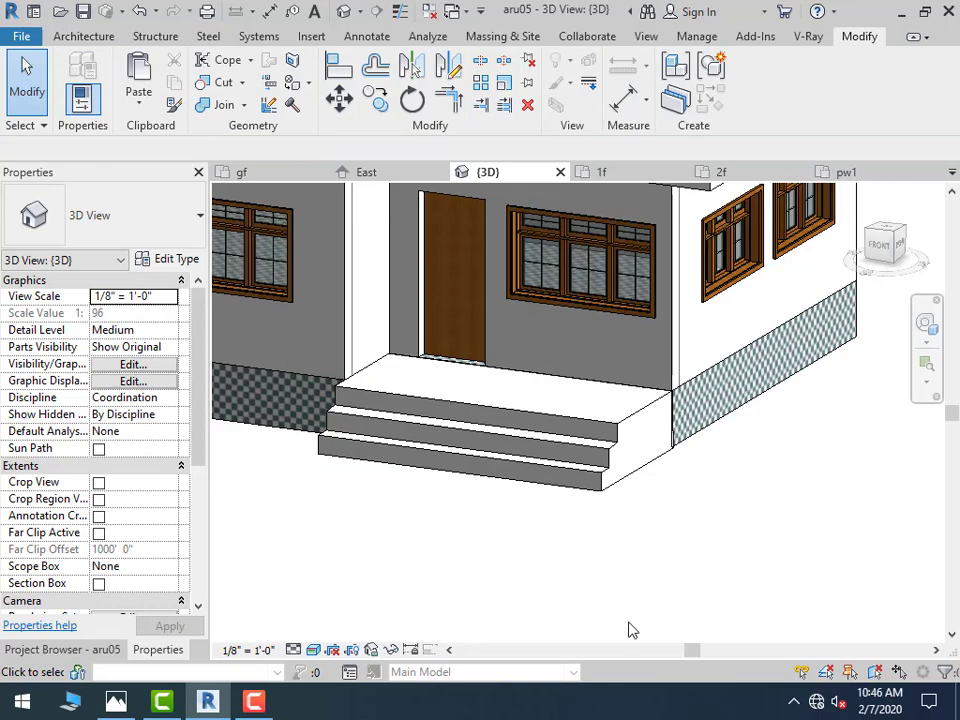
scroll(632, 630, down, 3)
mouse_move(550, 597)
shift+middle_down()
mouse_move(576, 656)
mouse_move(596, 643)
shift+middle_up()
scroll(557, 619, down, 2)
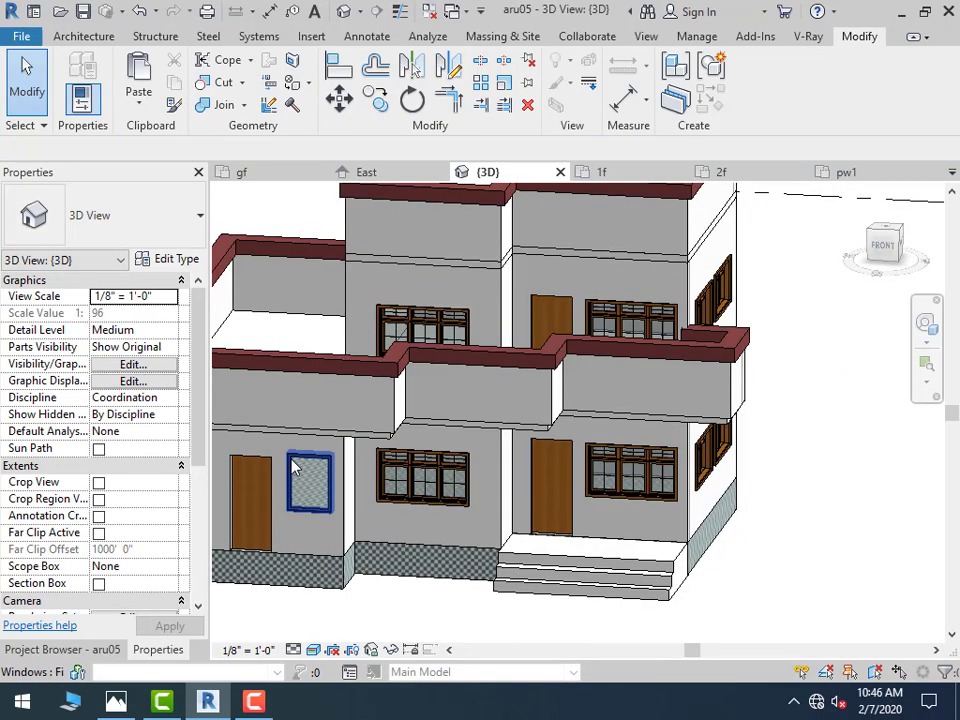
mouse_move(467, 493)
shift+middle_down()
mouse_move(529, 561)
mouse_move(350, 532)
shift+middle_up()
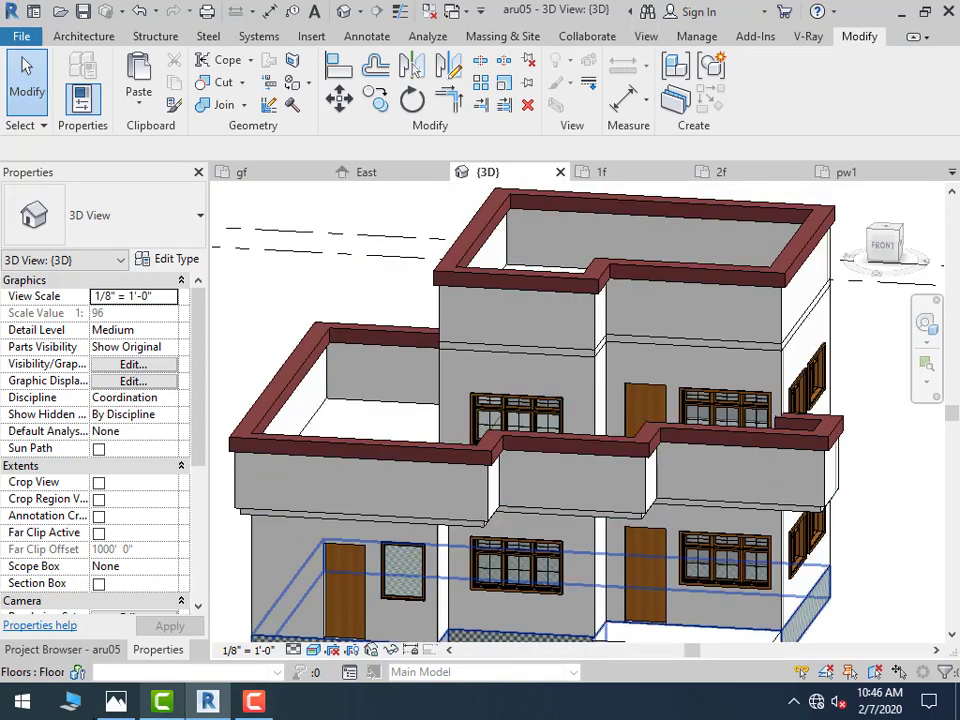
click(114, 701)
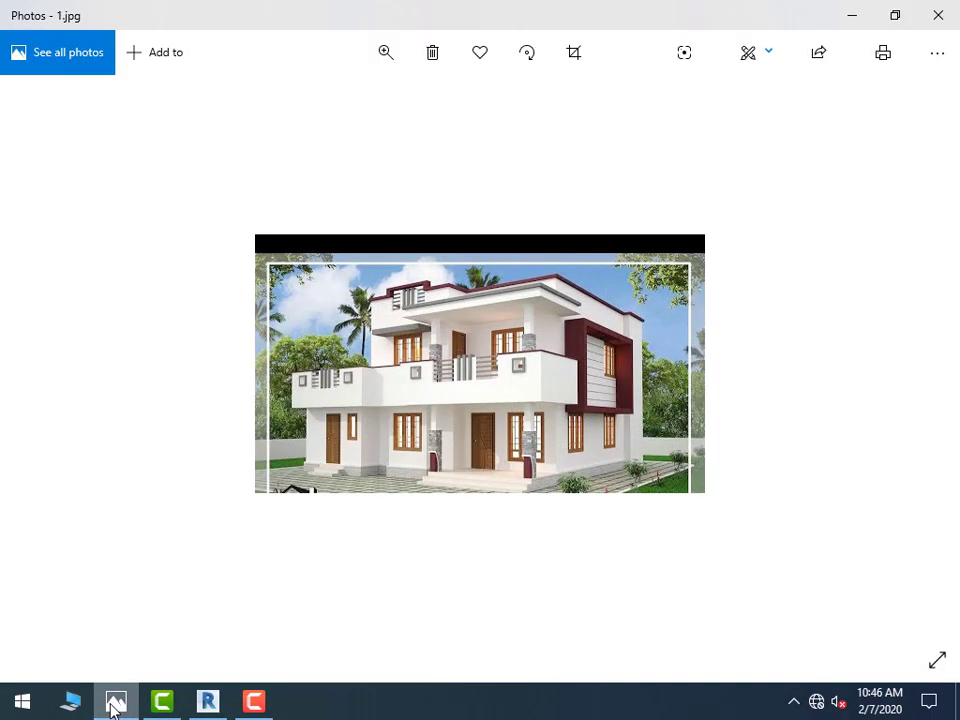
click(114, 703)
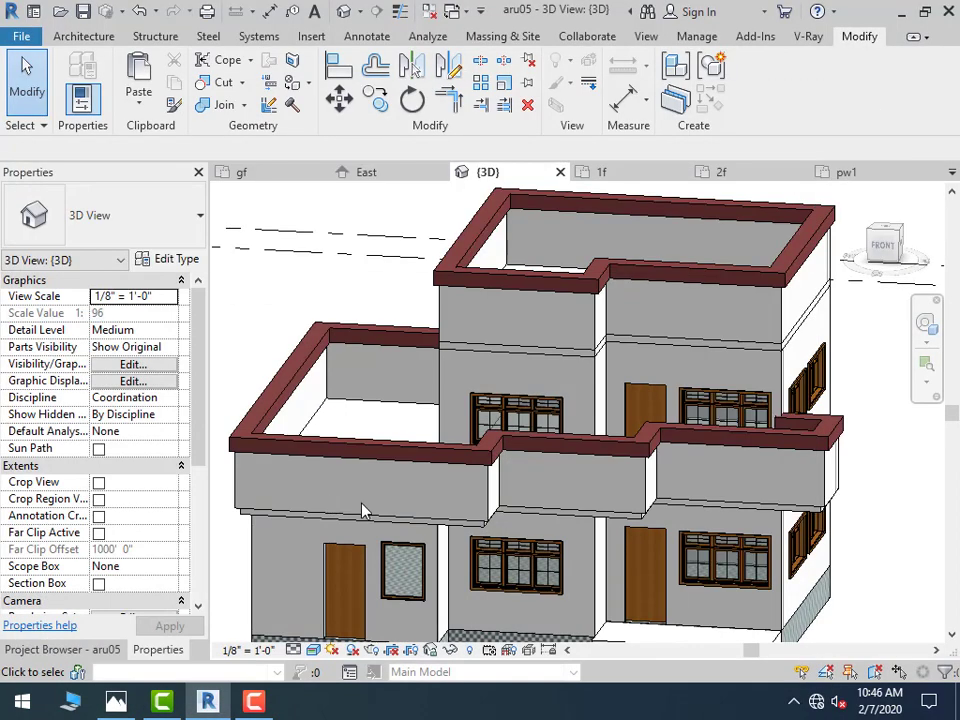
Open the front parapet wall's profile and sketch an 8' 6" wide rectangle in it
click(362, 519)
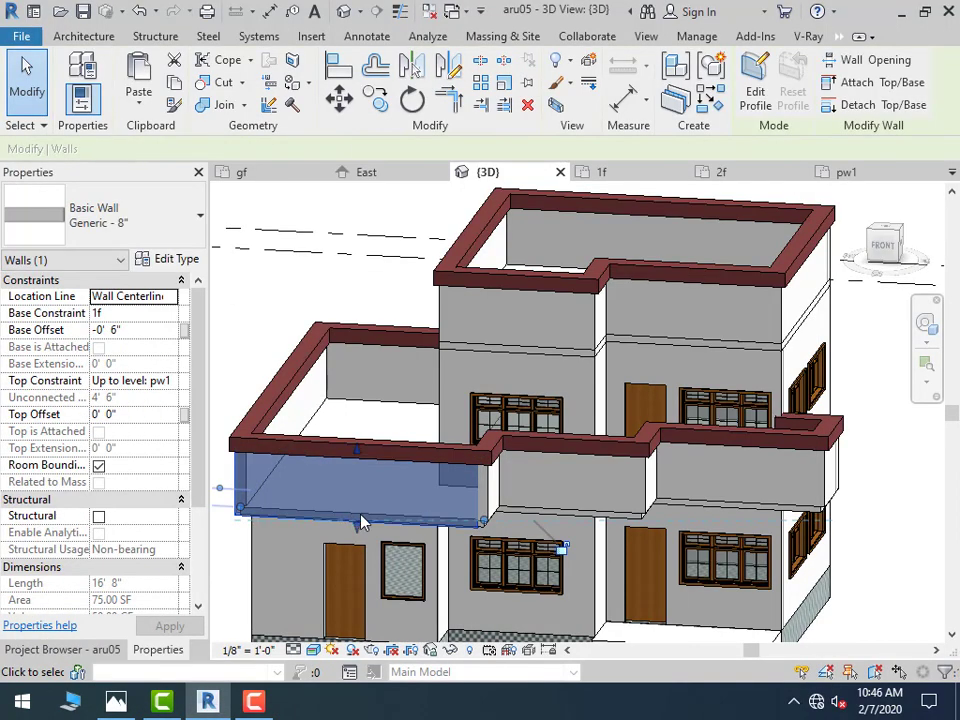
key(Escape)
click(366, 518)
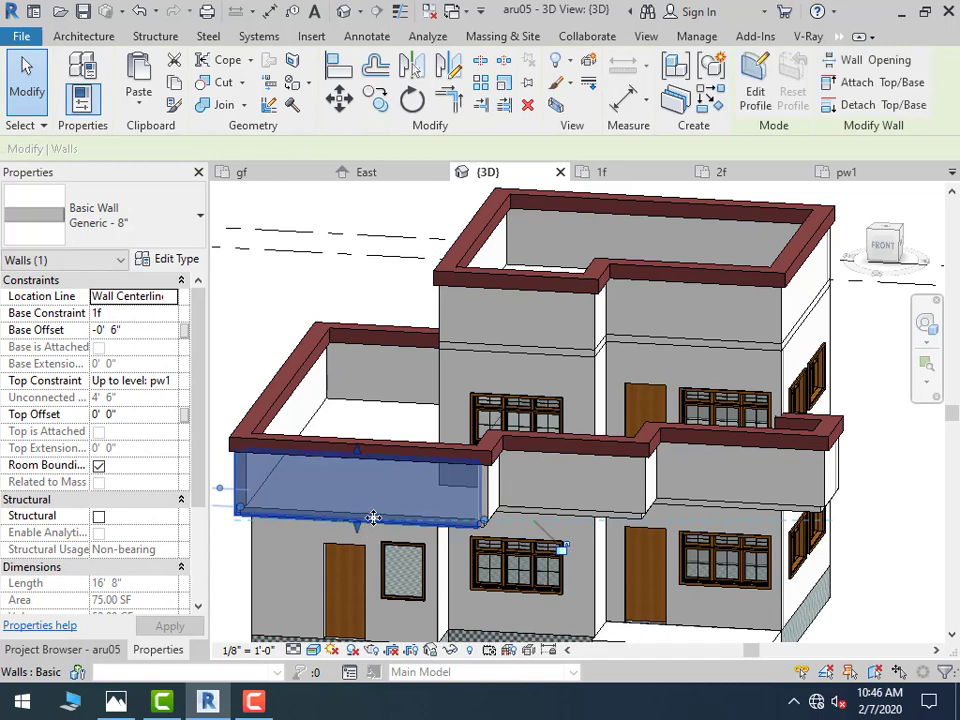
double_click(373, 518)
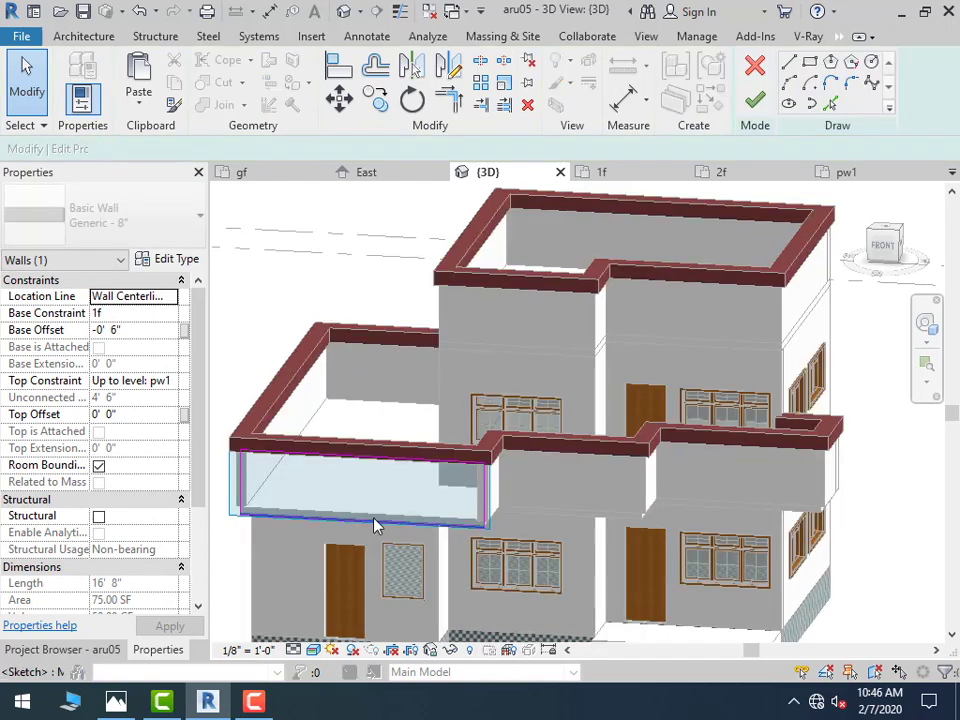
click(810, 66)
click(318, 472)
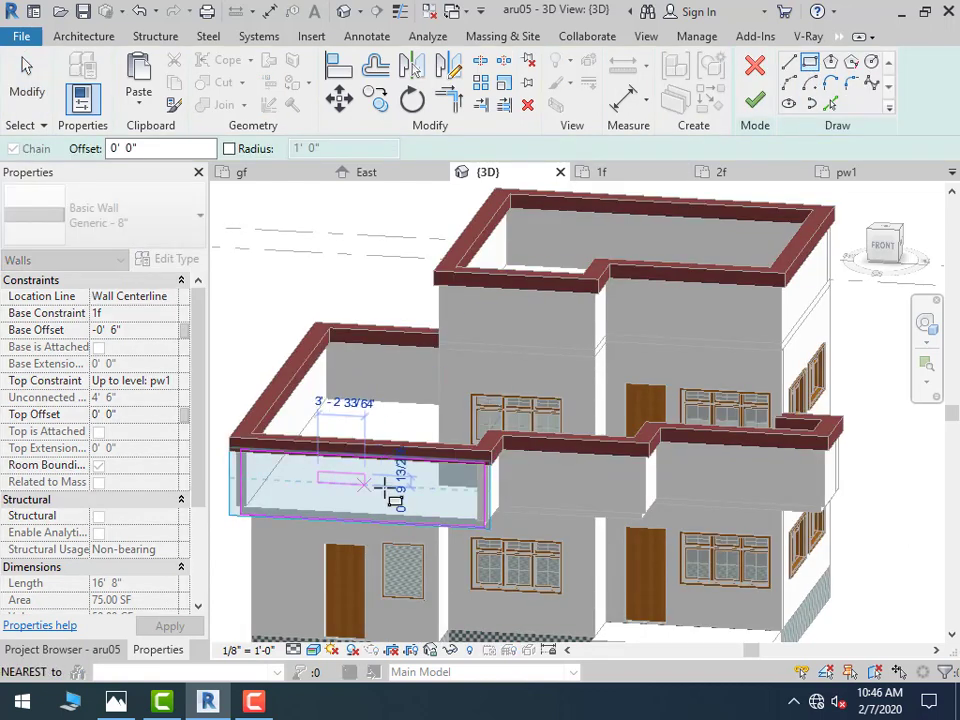
click(446, 510)
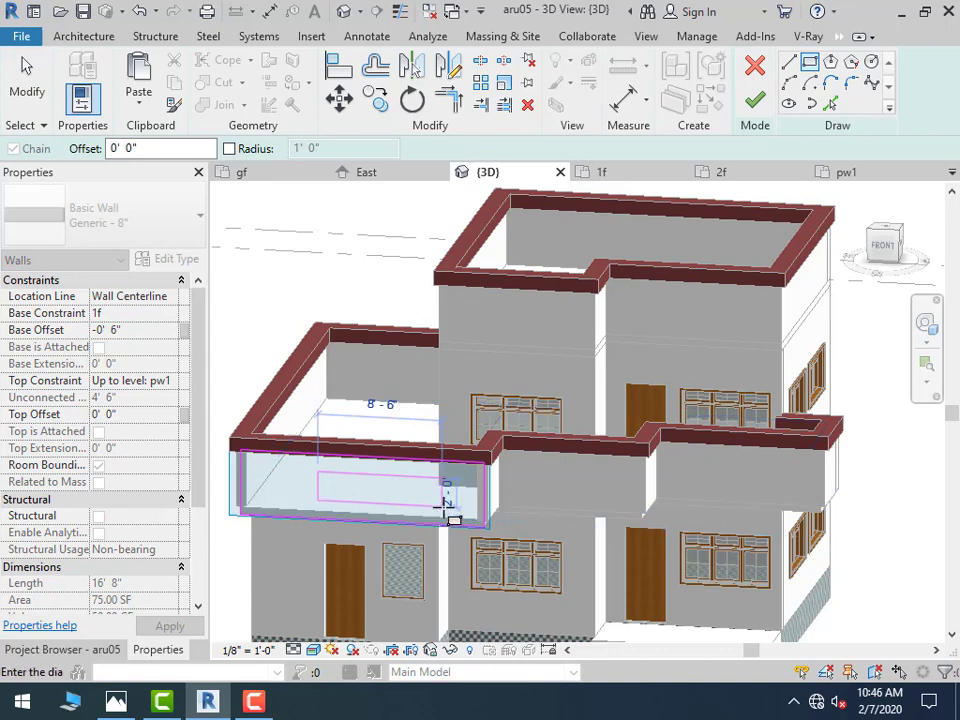
Move the rectangle's top line to the wall top and finish the profile, leaving 49.50 SF
scroll(446, 505, up, 2)
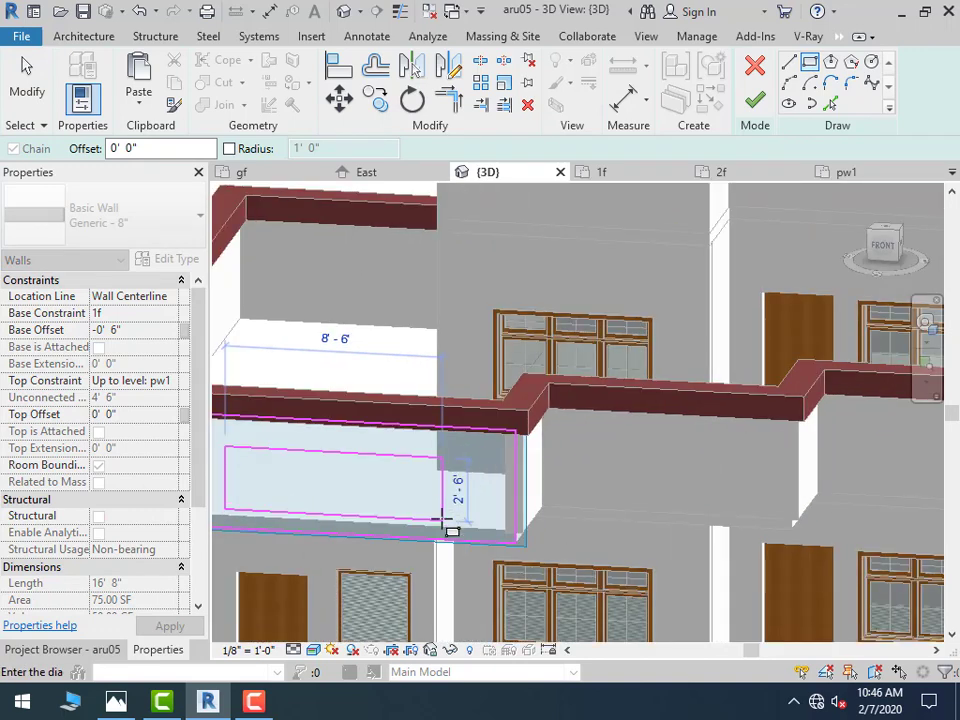
click(28, 82)
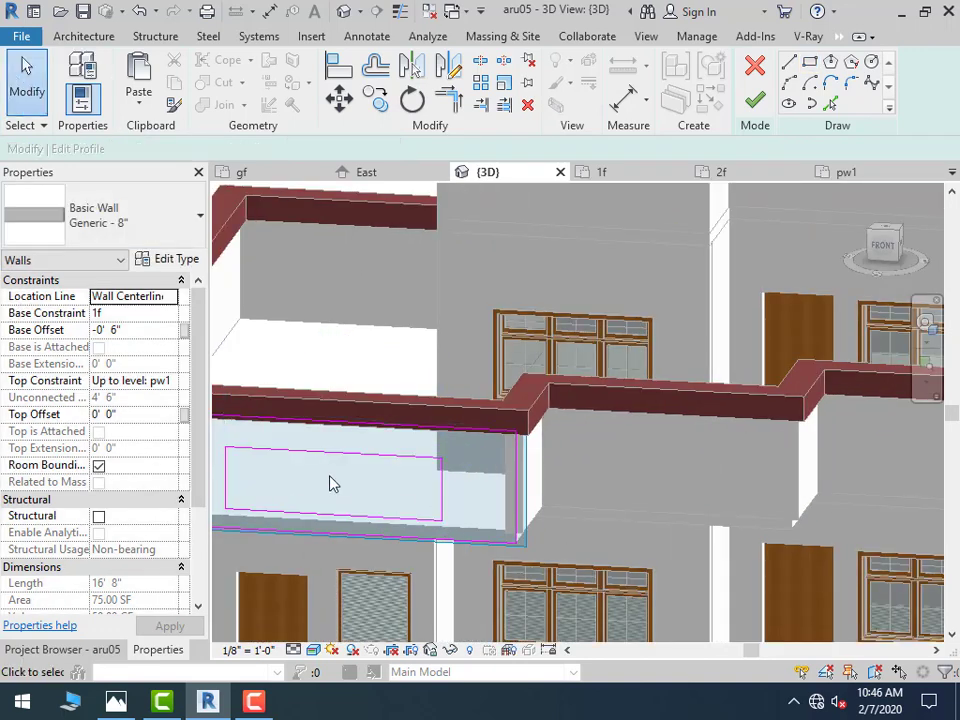
click(332, 453)
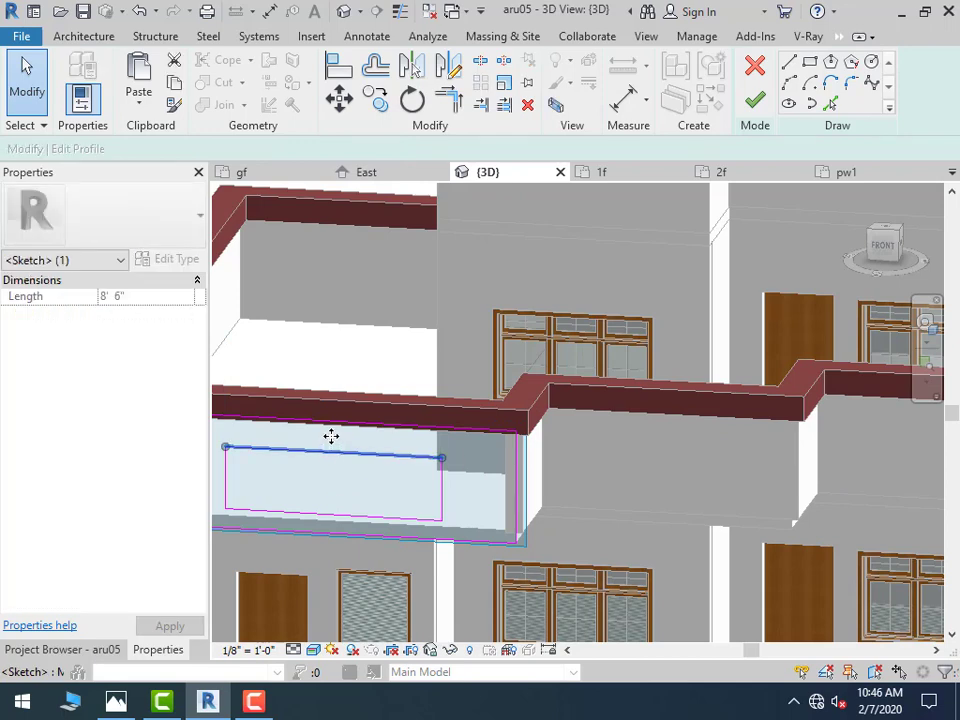
drag(331, 430, 331, 432)
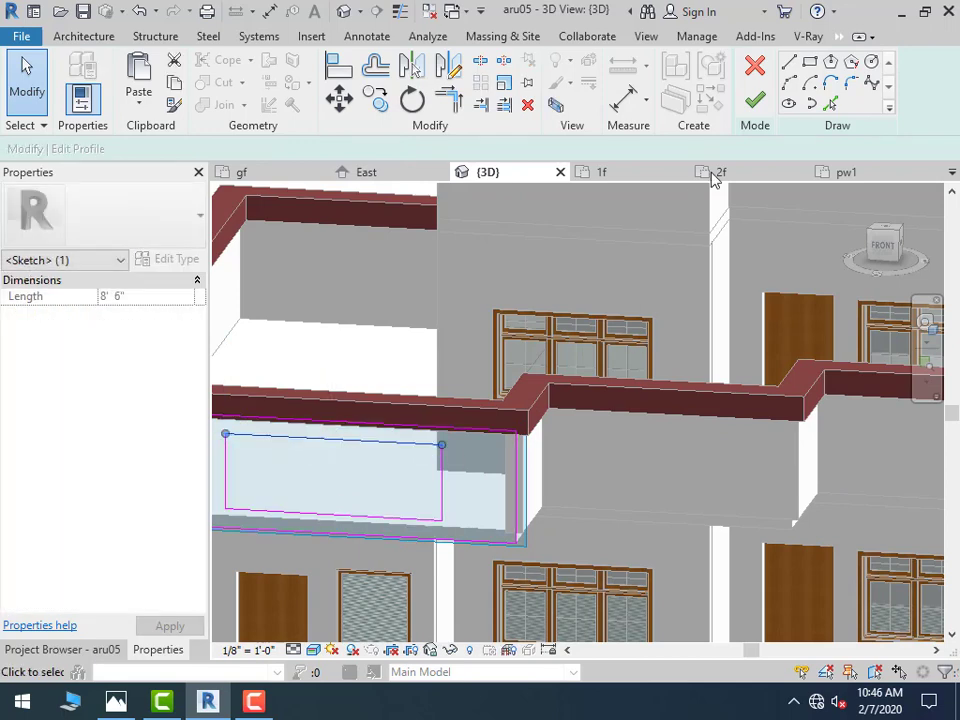
click(755, 100)
scroll(525, 540, down, 4)
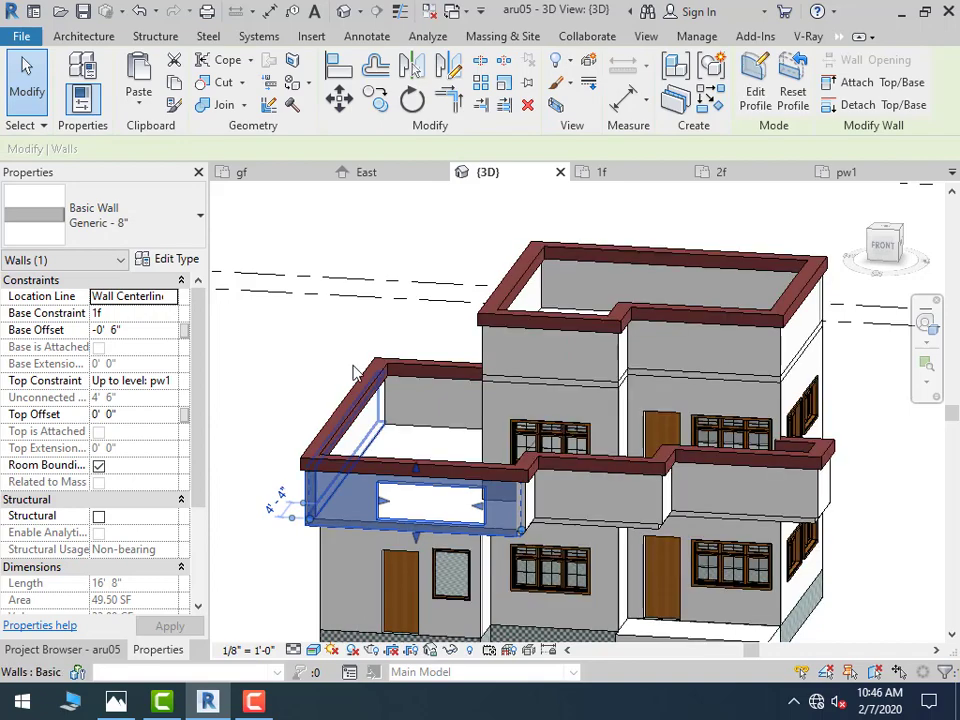
click(293, 321)
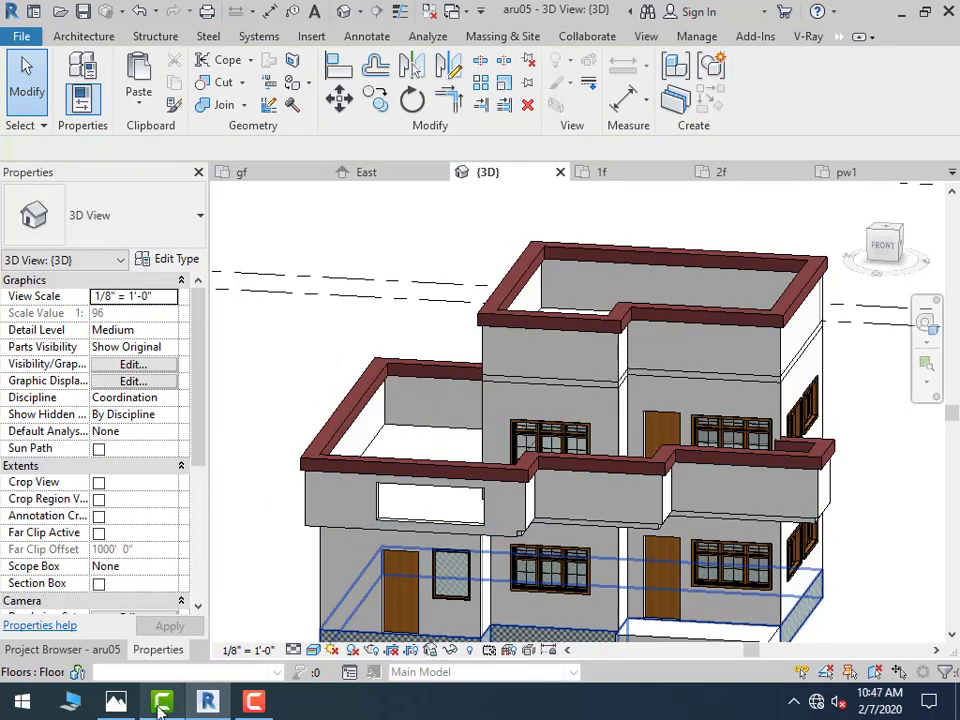
click(115, 703)
click(115, 703)
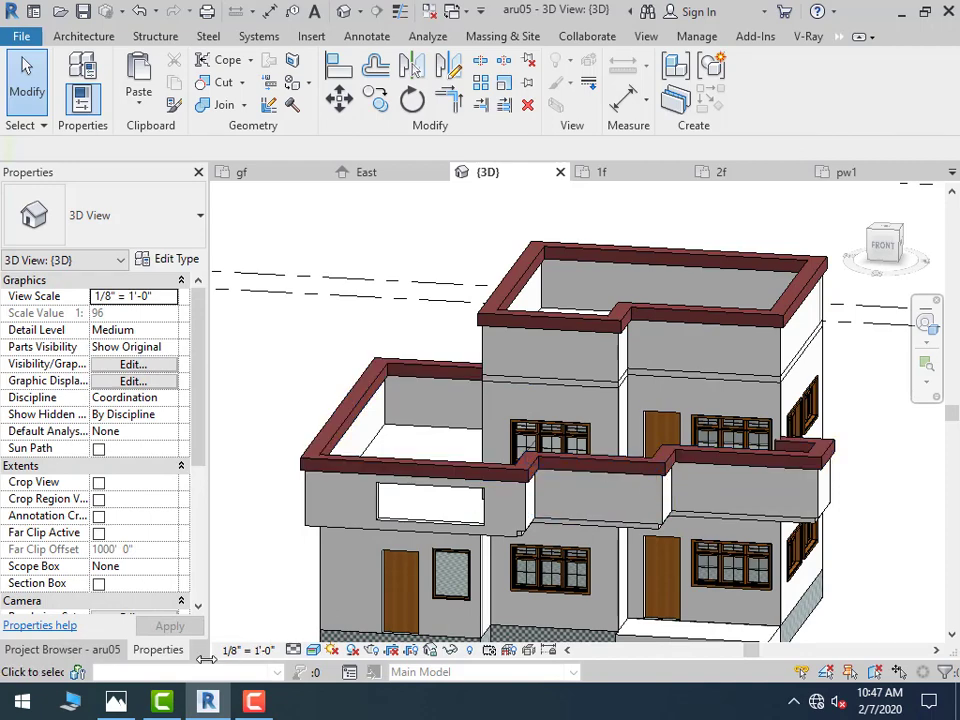
click(115, 703)
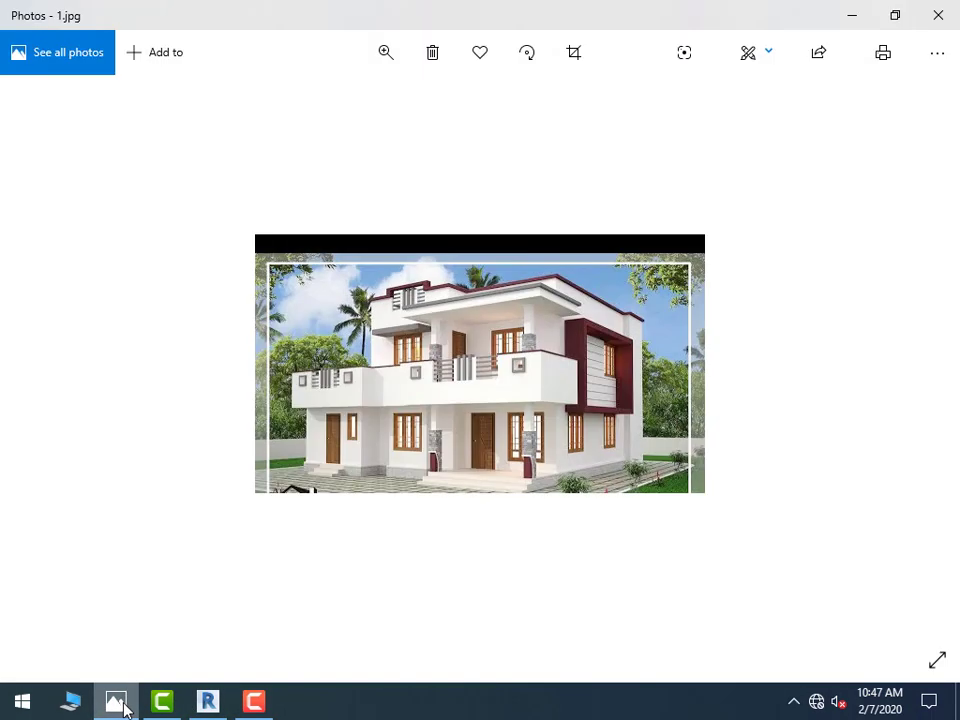
click(118, 704)
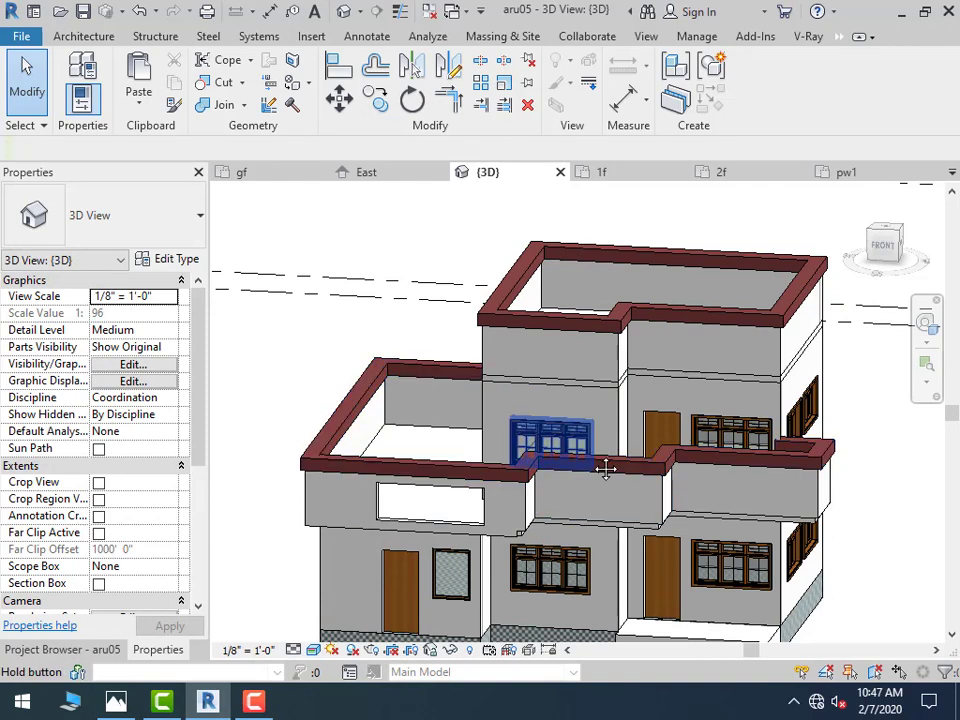
Cut a 7' 6" by 2' 0" rectangular opening into the upper front wall profile
middle_drag(602, 463, 568, 536)
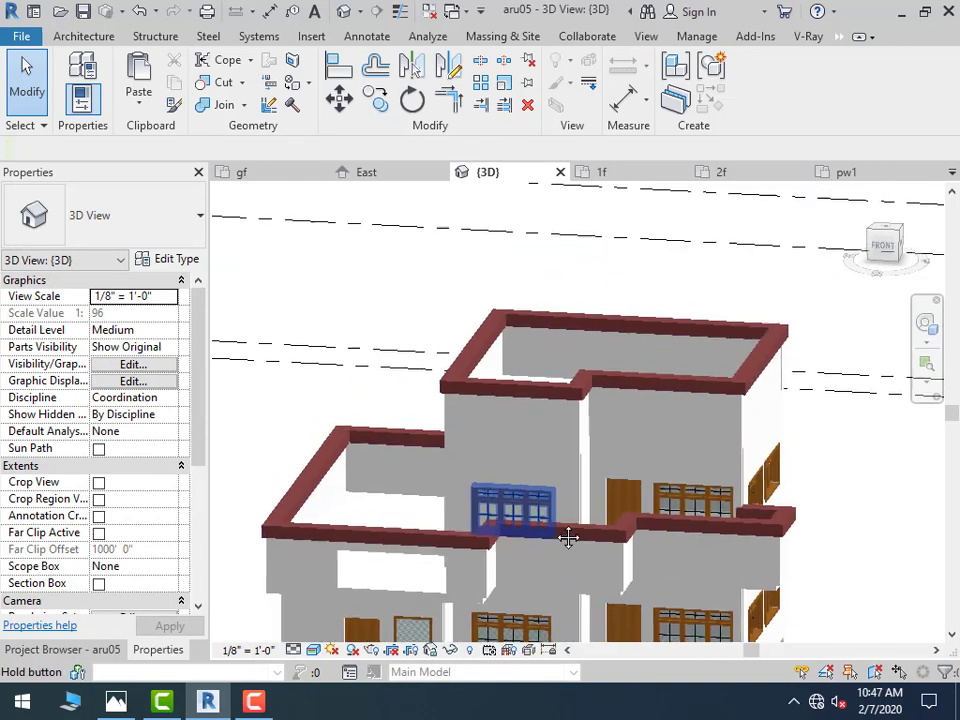
click(573, 425)
double_click(540, 455)
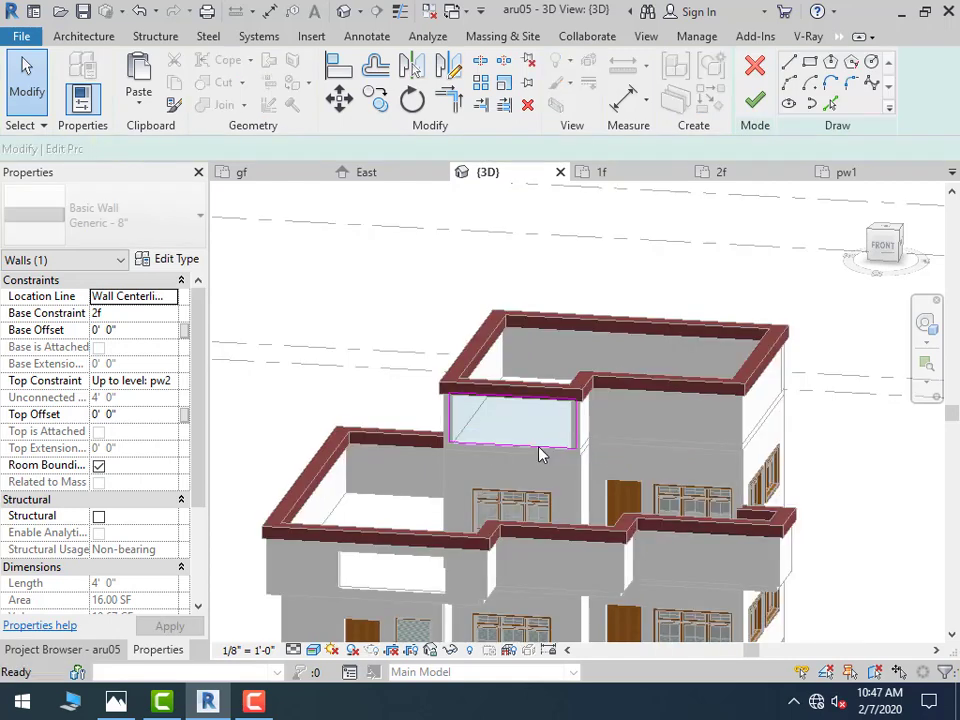
scroll(550, 392, up, 2)
click(810, 61)
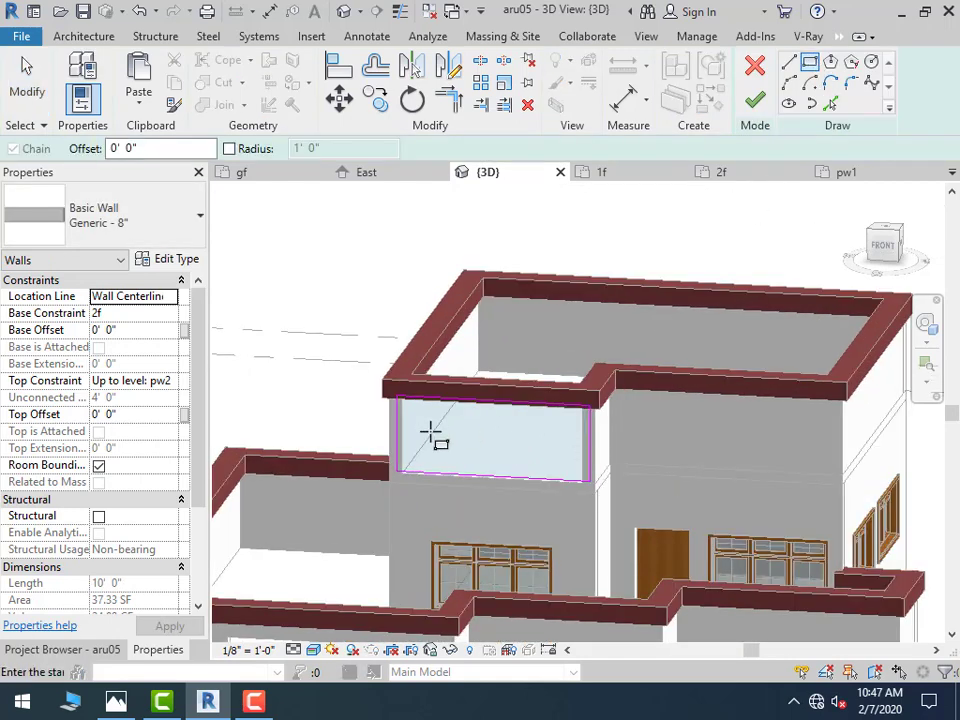
click(428, 418)
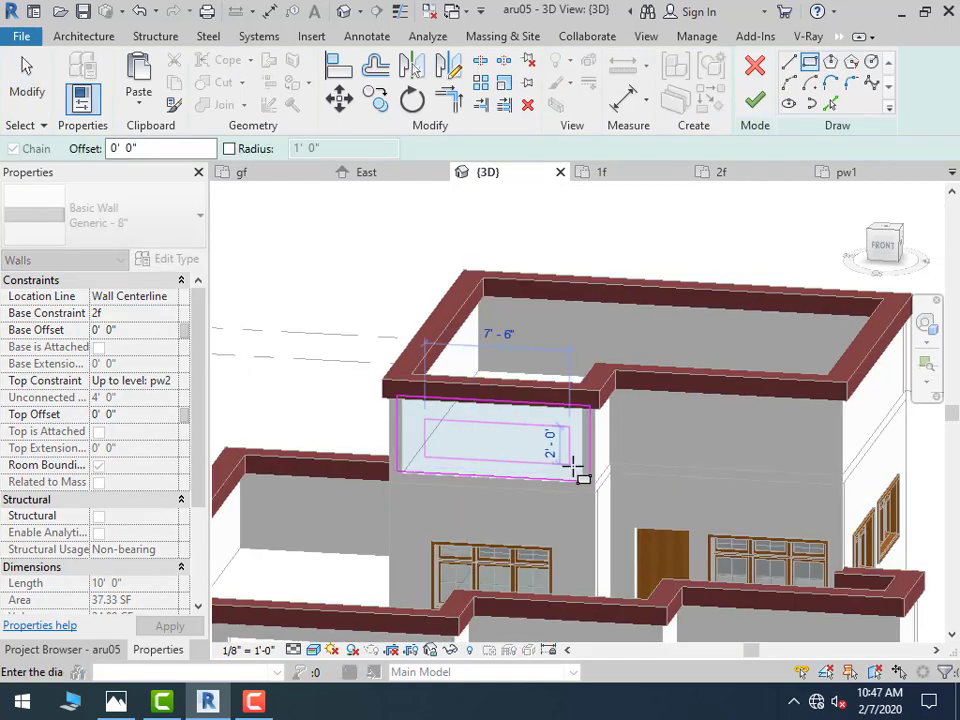
click(573, 465)
click(755, 100)
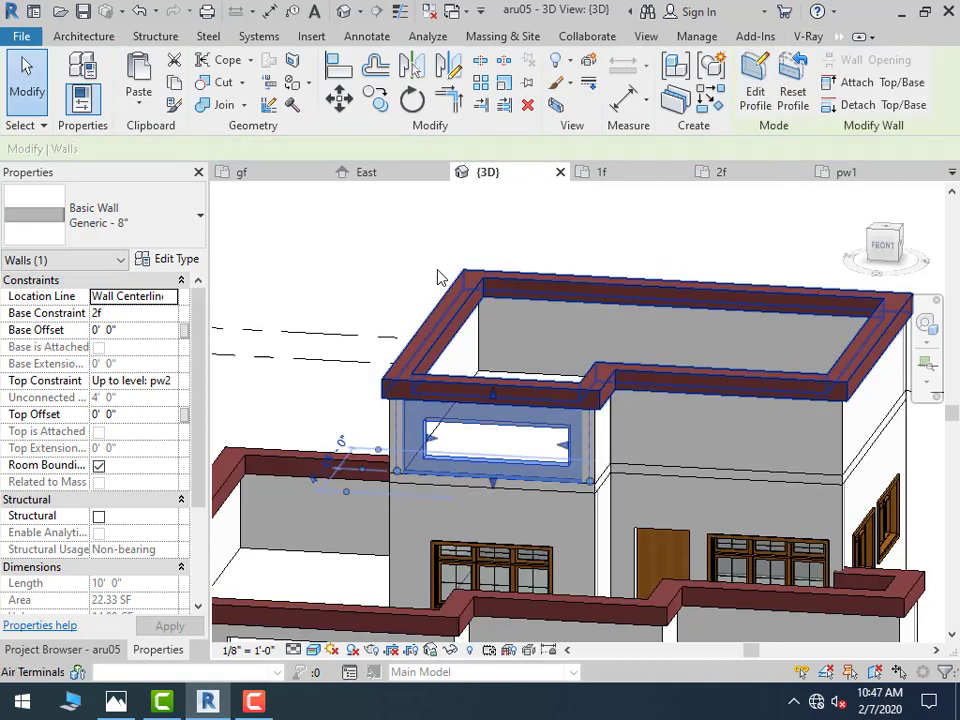
click(437, 277)
Bring up the reference house photo in Photos
scroll(441, 453, up, 3)
scroll(446, 457, up, 3)
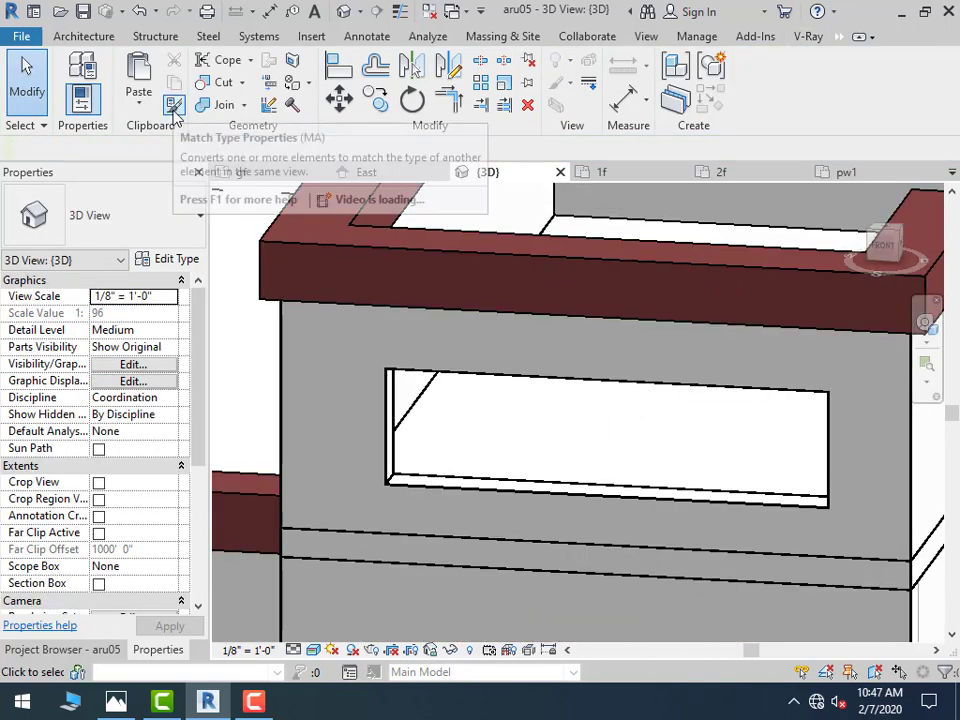
click(117, 704)
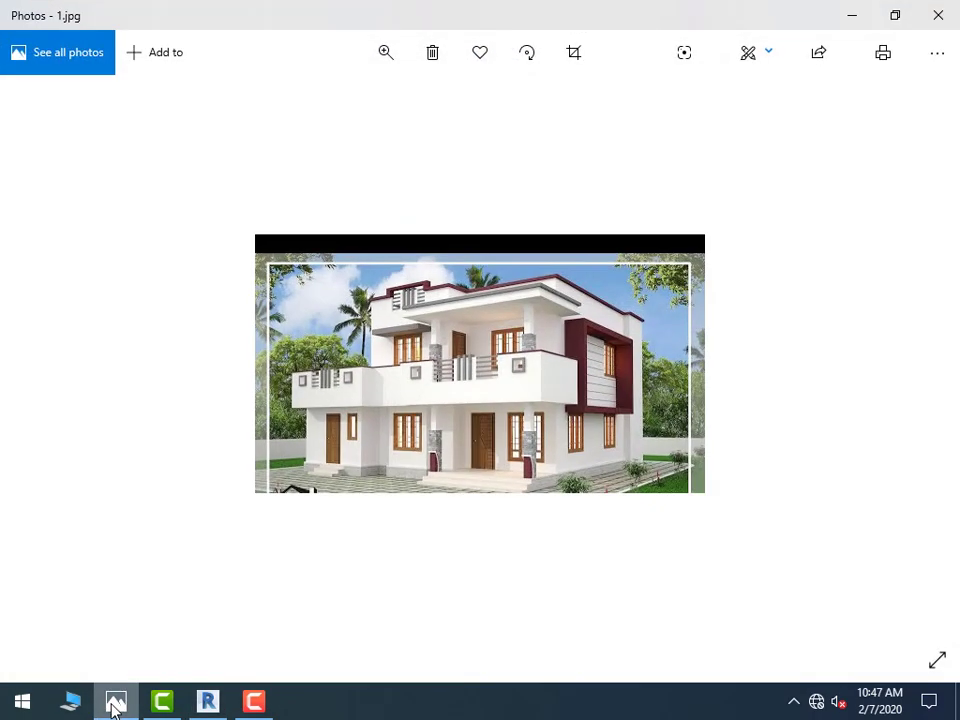
Start a new in-place component and set the upper wall opening face as its work plane
click(115, 704)
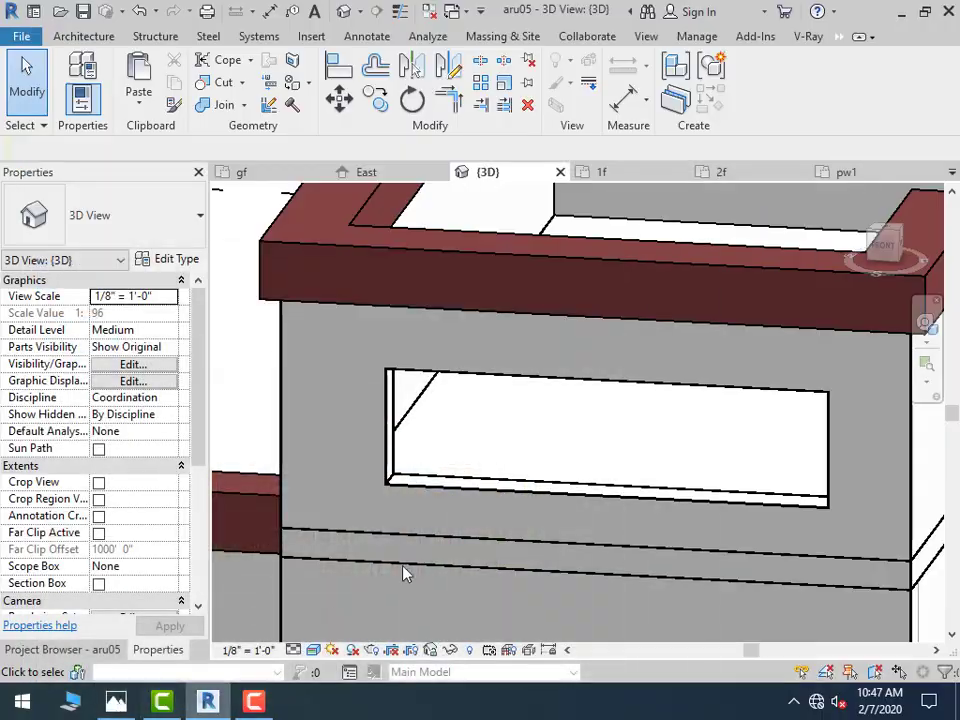
mouse_move(366, 172)
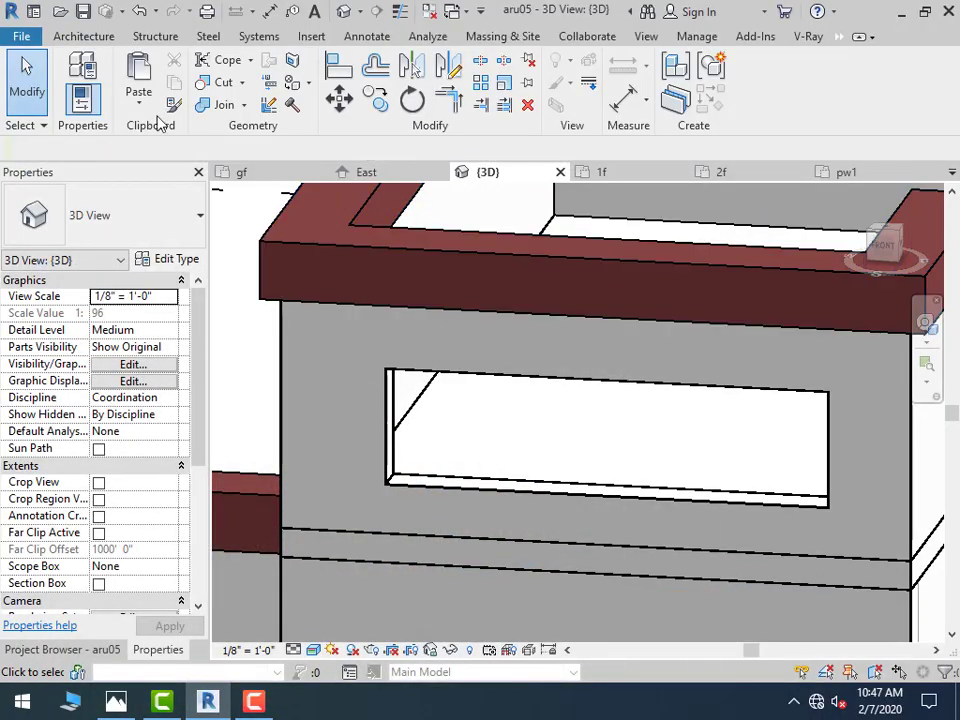
click(98, 38)
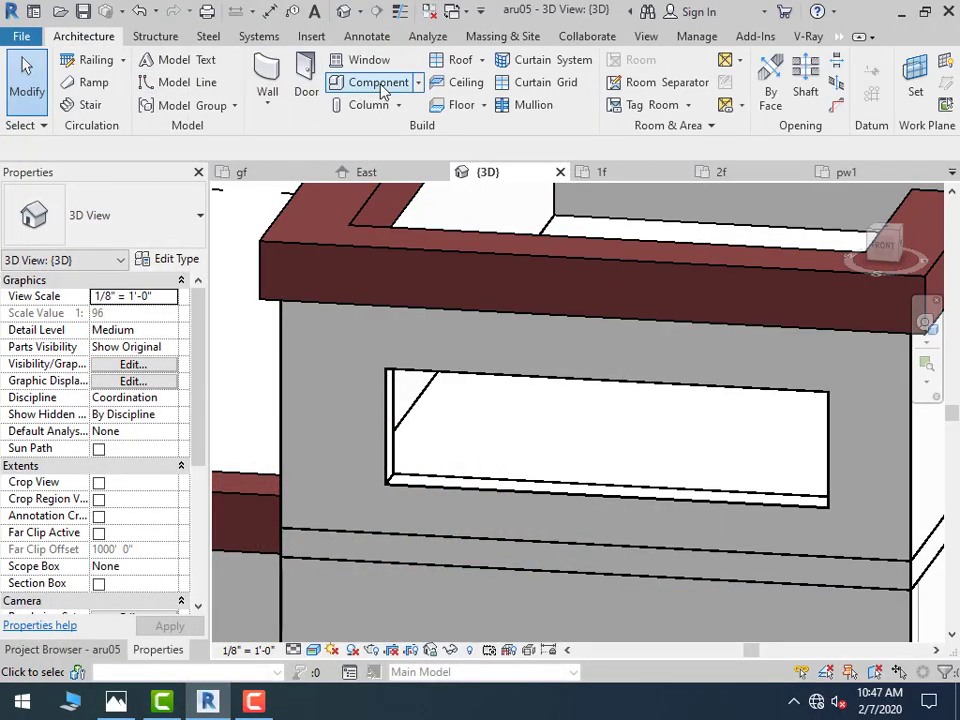
click(419, 84)
click(405, 155)
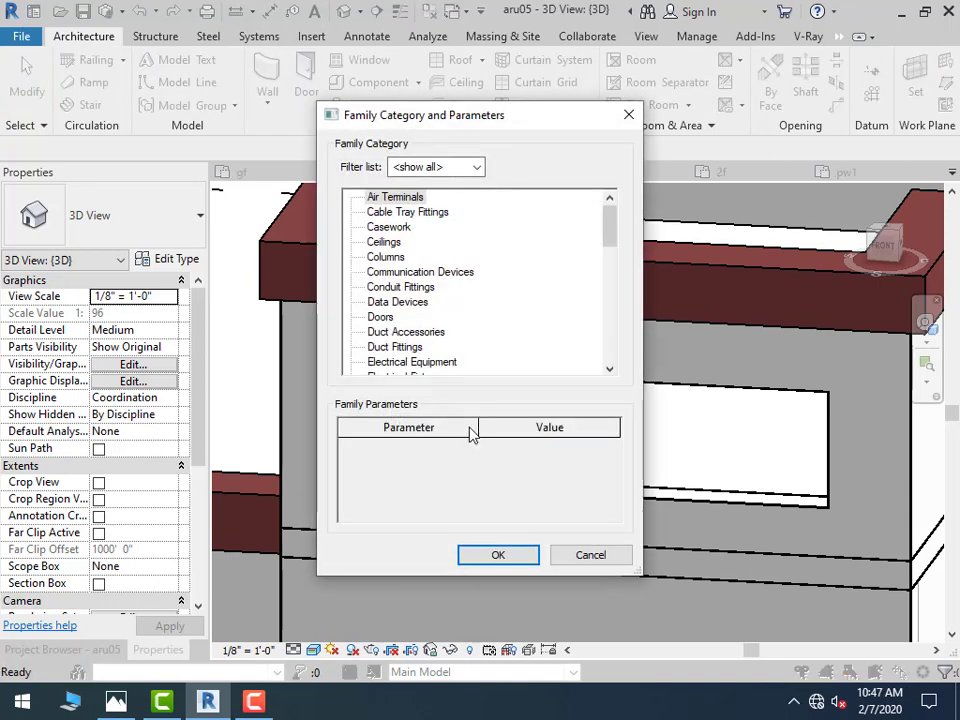
click(510, 565)
click(493, 384)
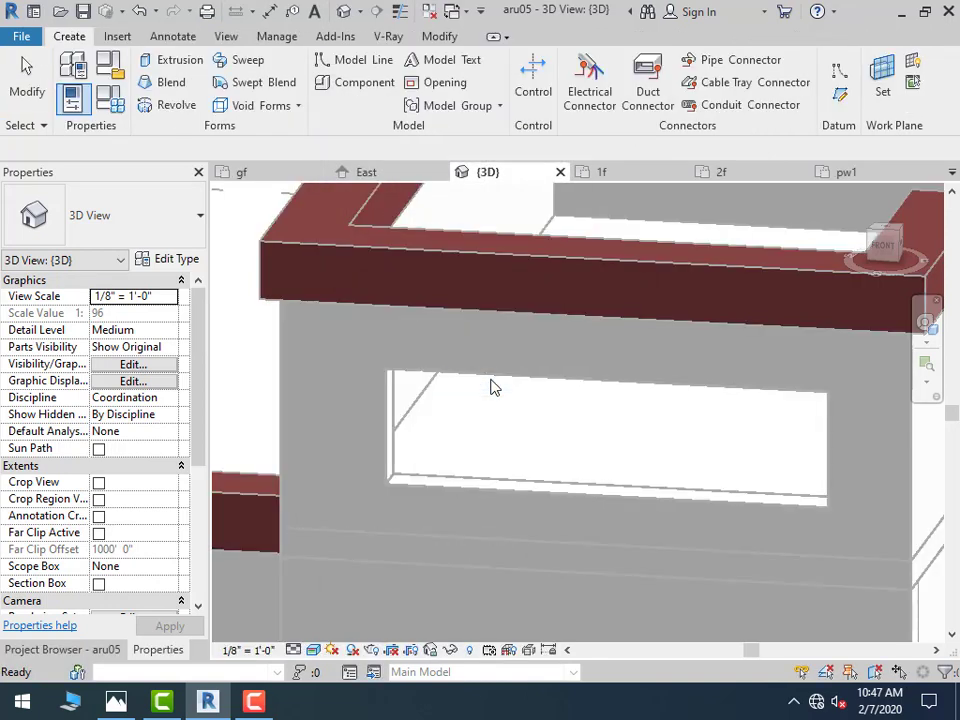
click(772, 82)
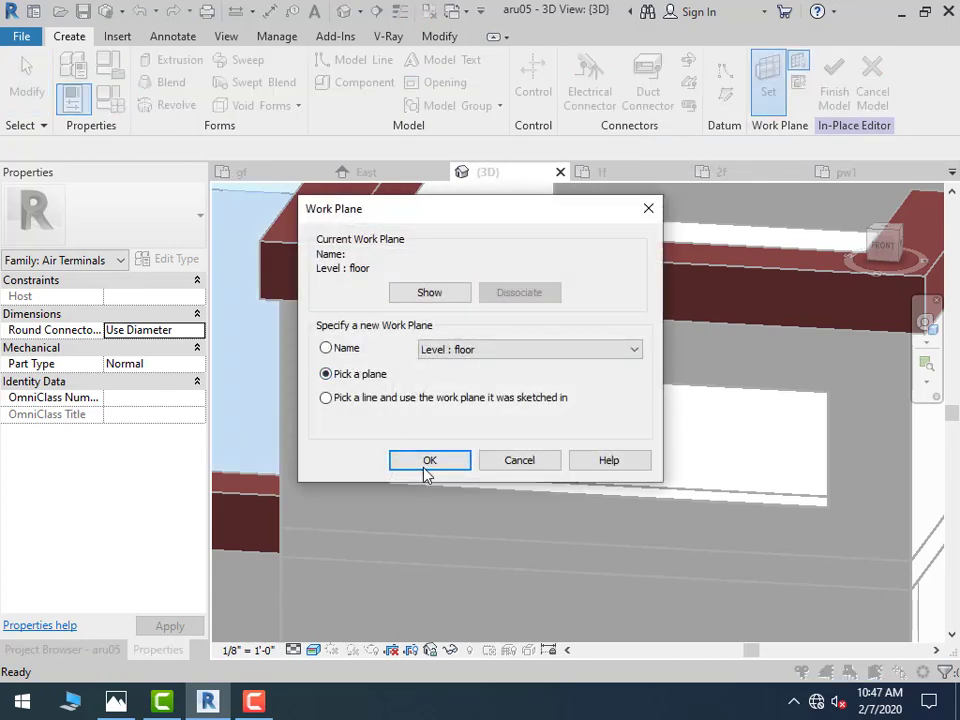
click(426, 462)
scroll(407, 435, up, 3)
scroll(392, 426, up, 3)
click(381, 412)
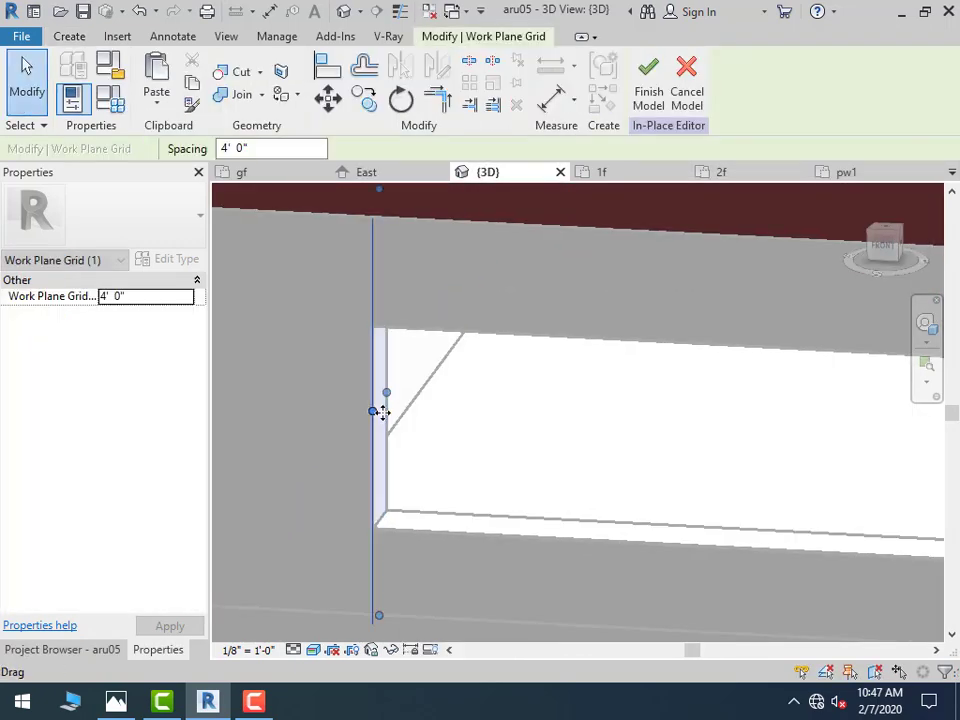
Start an extrusion and sketch a small circle on the wall face
click(82, 43)
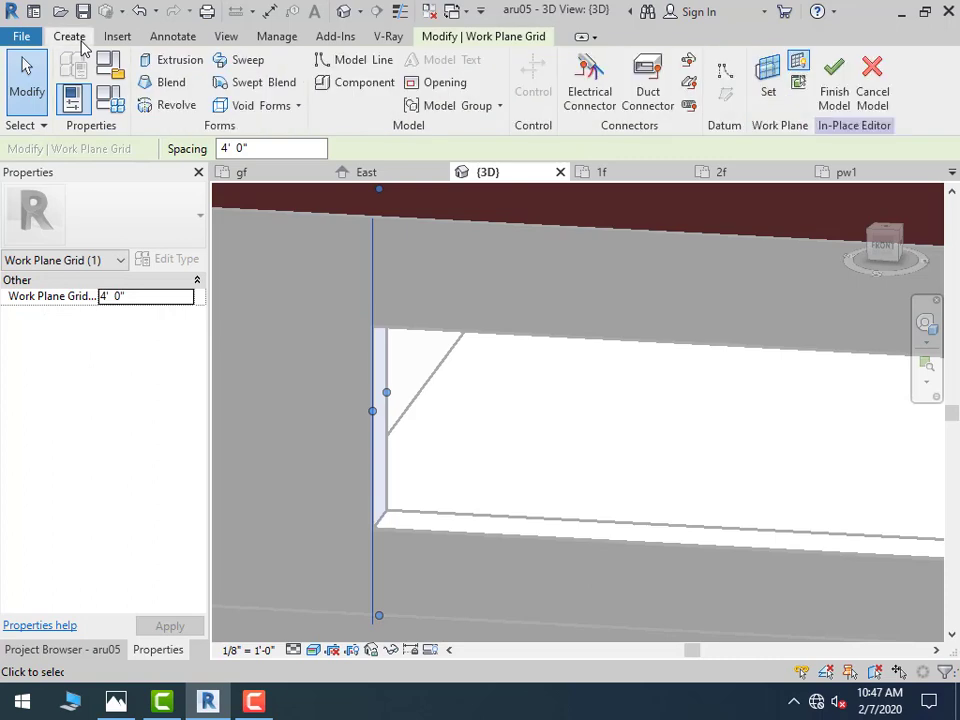
click(170, 60)
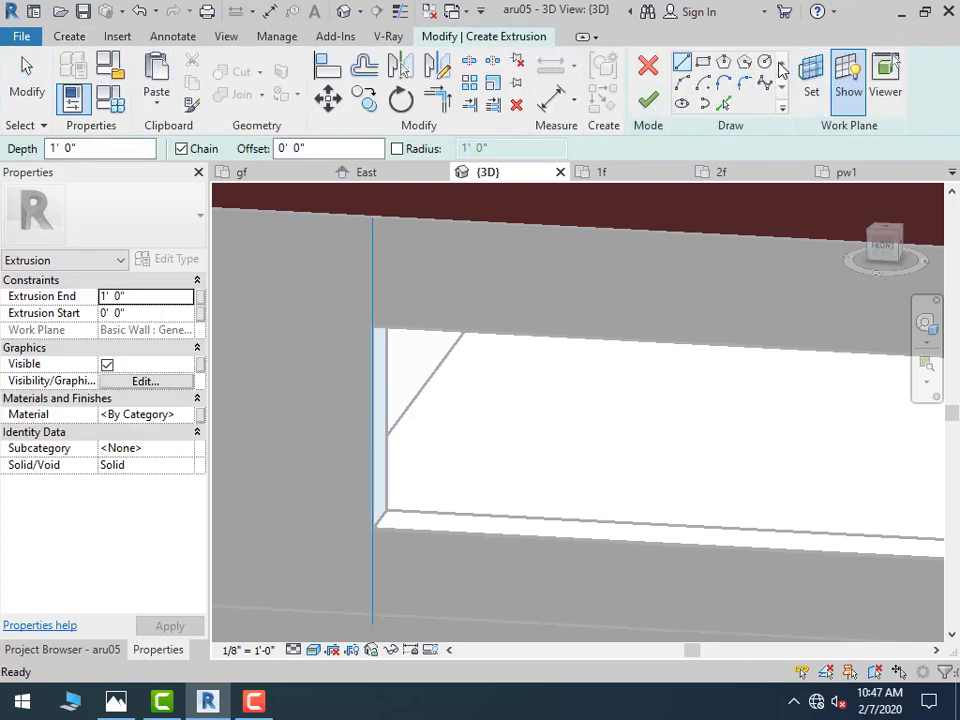
scroll(470, 489, up, 3)
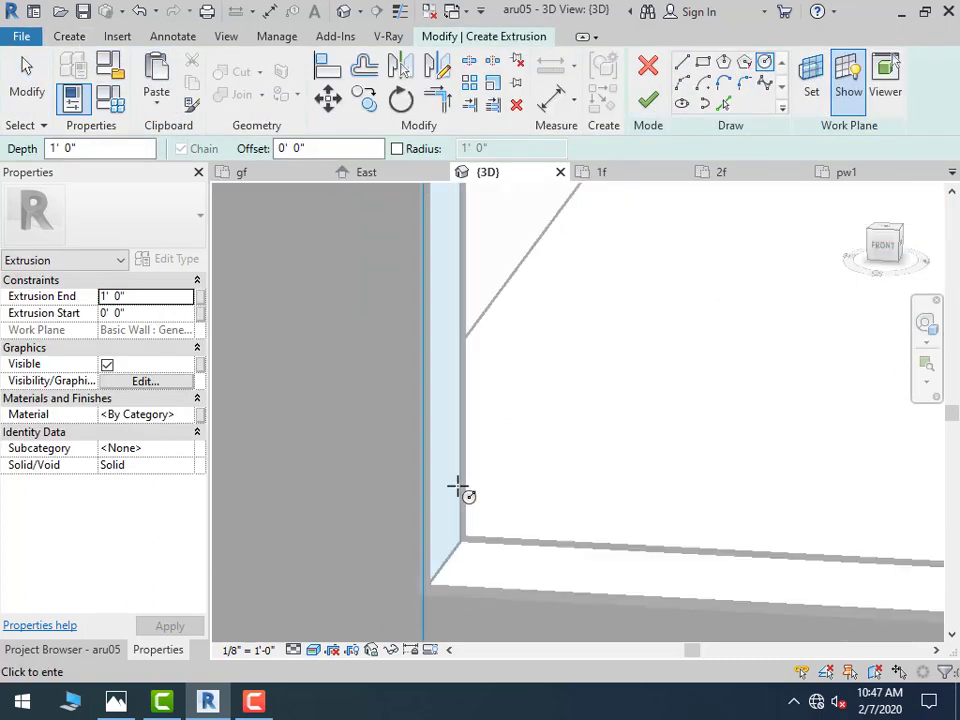
scroll(452, 474, up, 1)
click(441, 474)
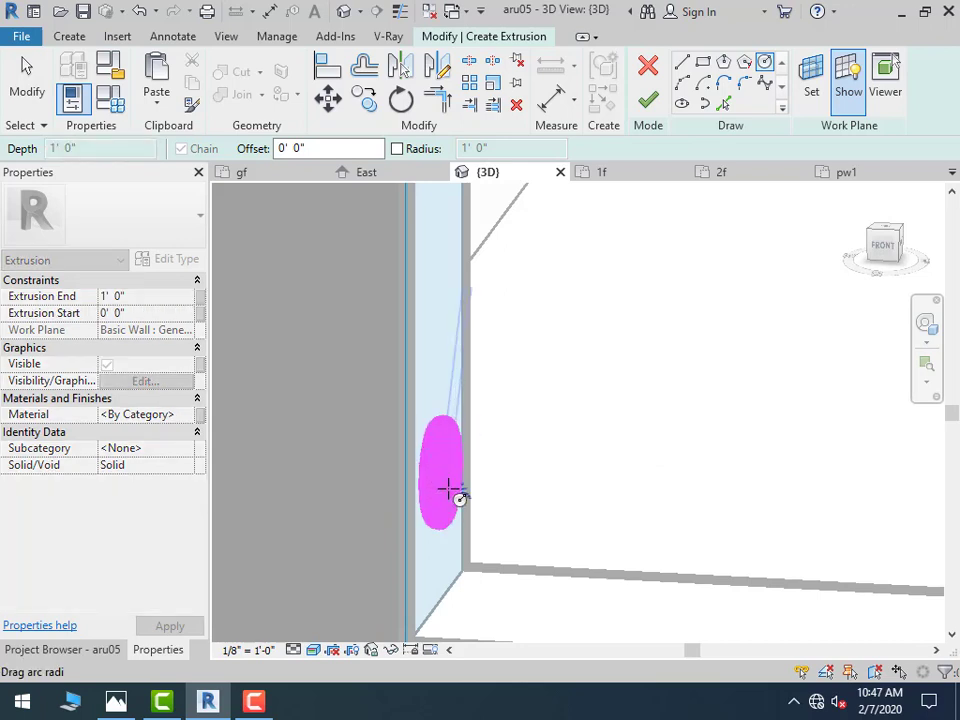
click(462, 520)
mouse_move(453, 513)
shift+middle_down()
mouse_move(399, 525)
mouse_move(452, 510)
mouse_move(446, 526)
shift+middle_up()
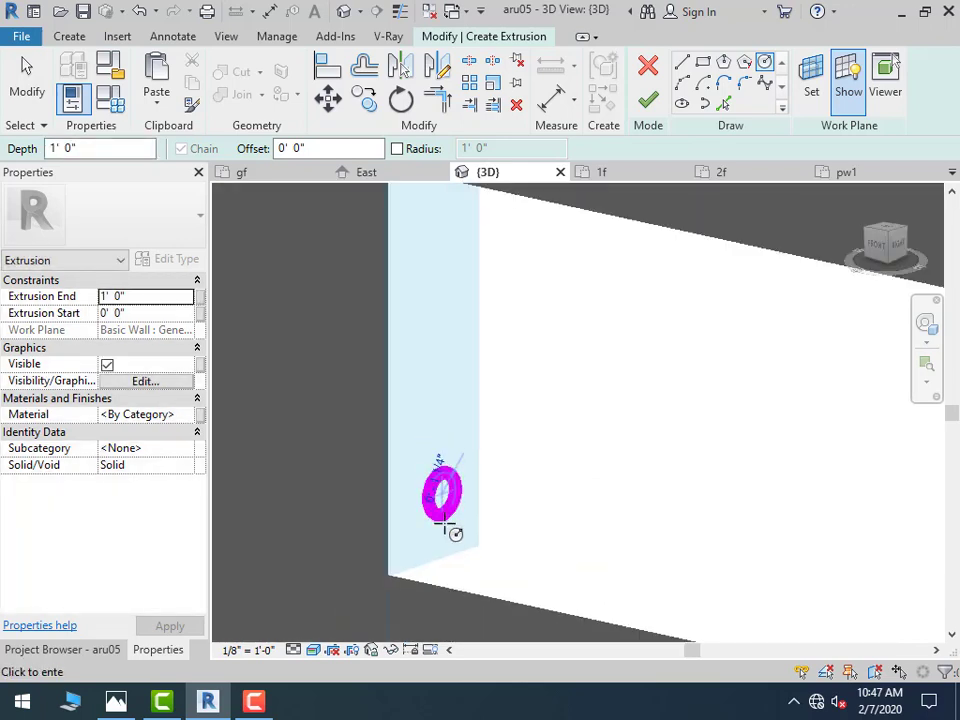
Copy the circle three times up the wall to make four vent bar profiles
click(33, 88)
click(459, 476)
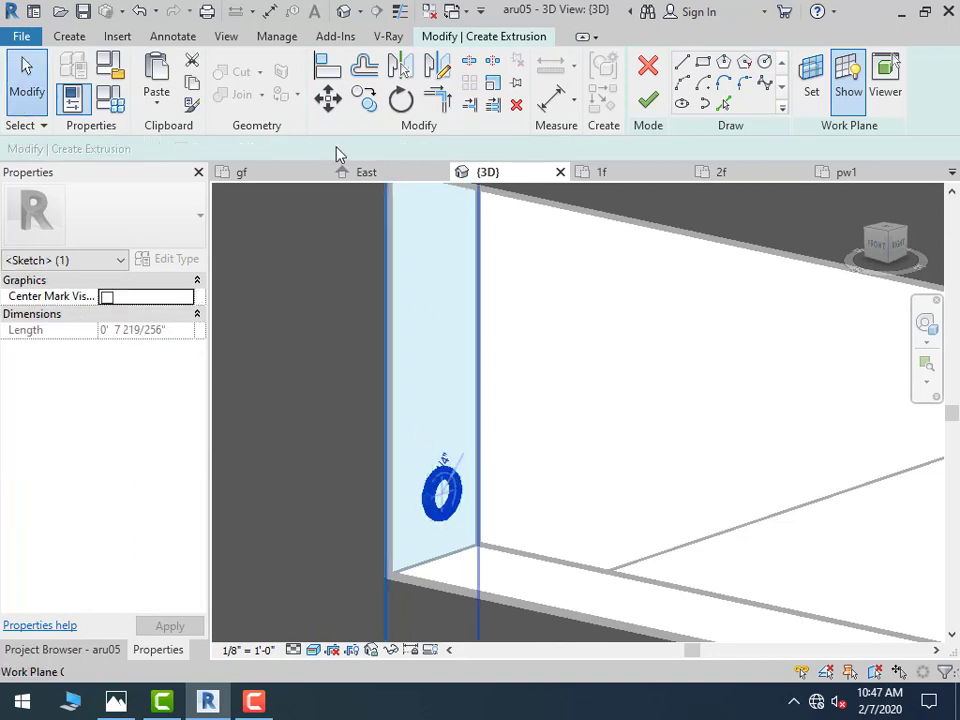
click(366, 100)
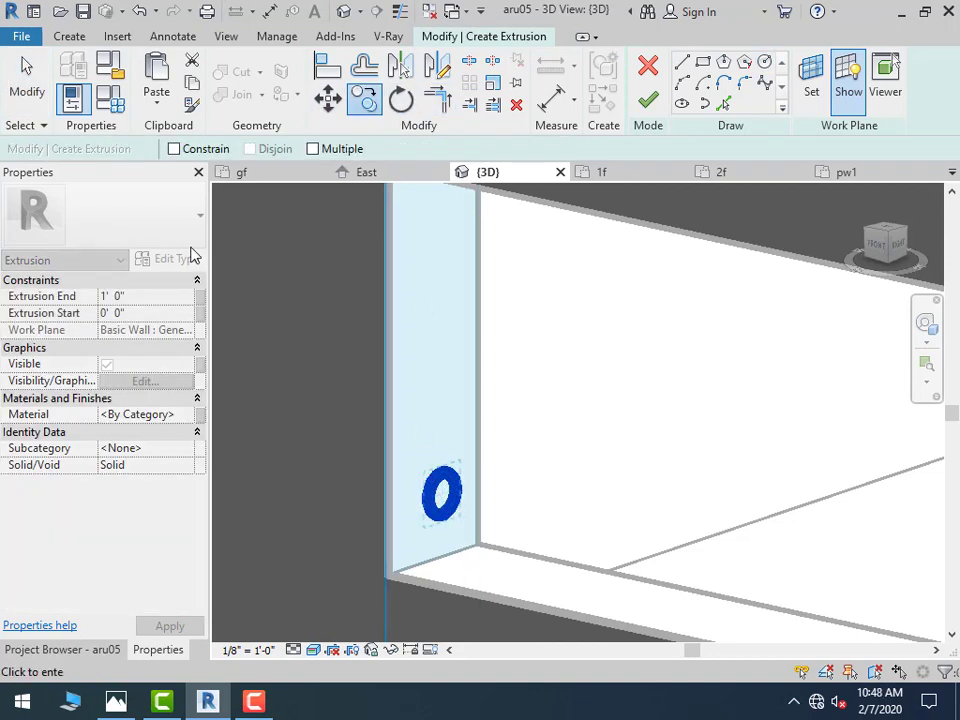
click(444, 493)
click(440, 410)
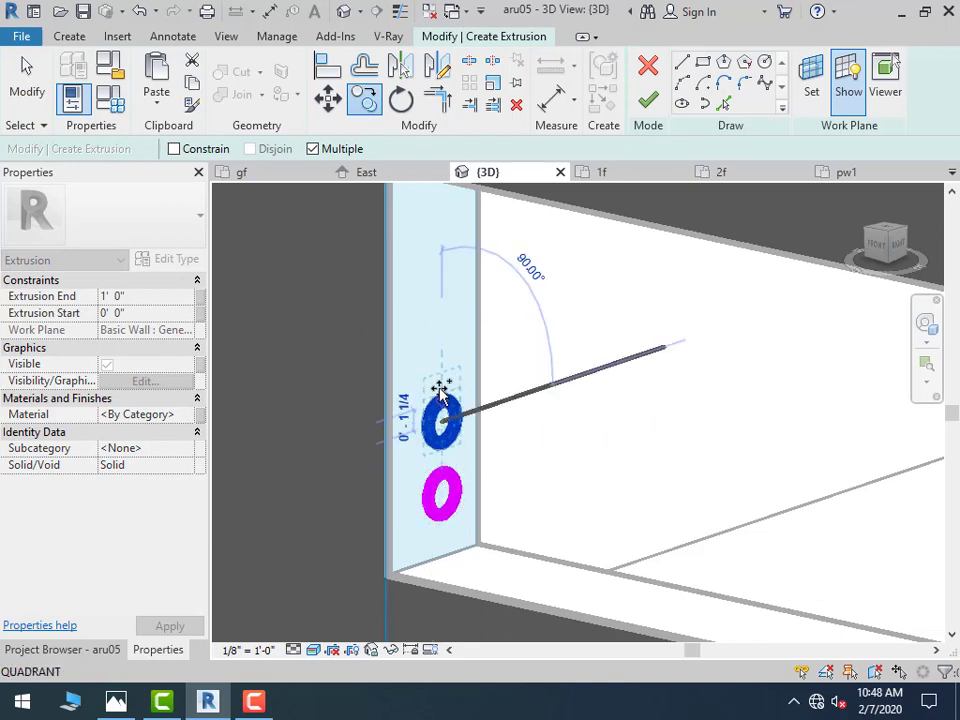
click(443, 343)
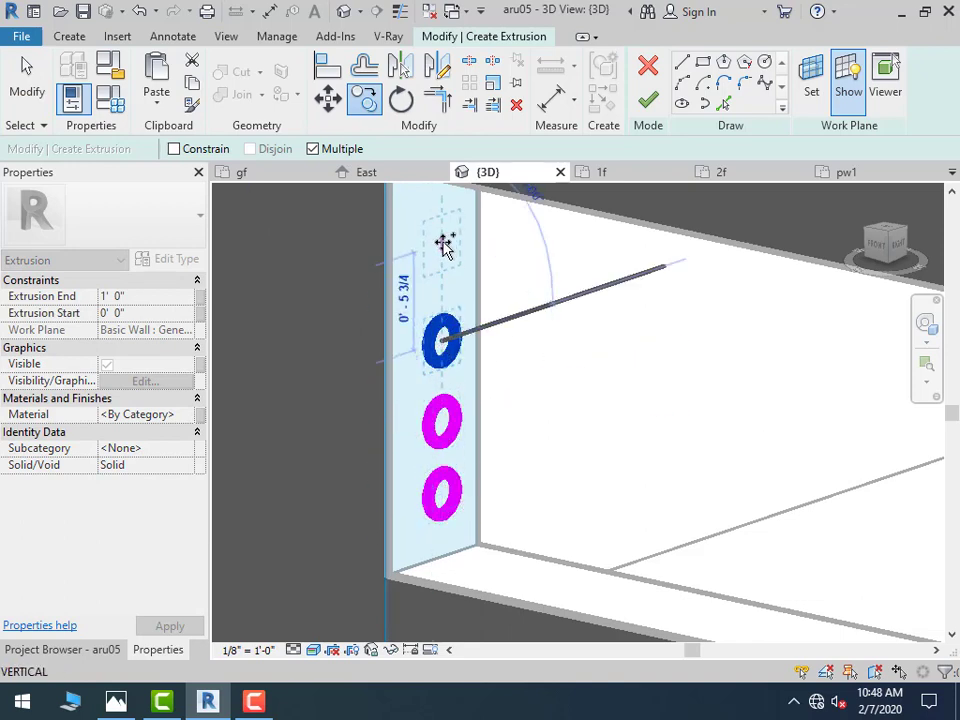
click(444, 242)
middle_drag(436, 338, 436, 563)
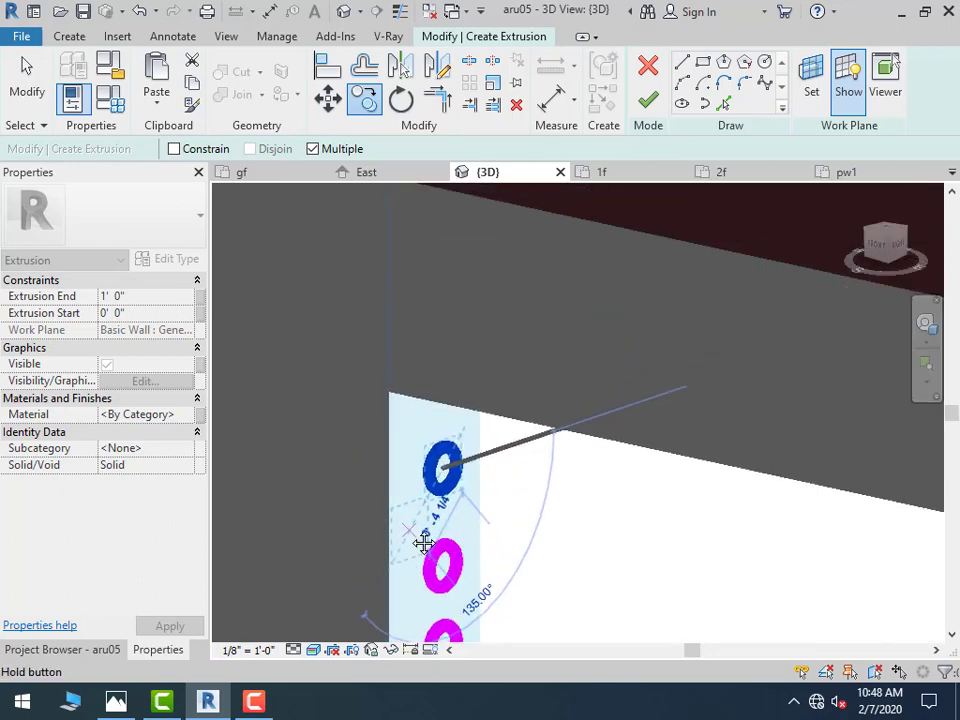
Finish the extrusion, stretch the bars to 7' 6" across the opening, and finish the model
click(648, 101)
scroll(364, 249, down, 2)
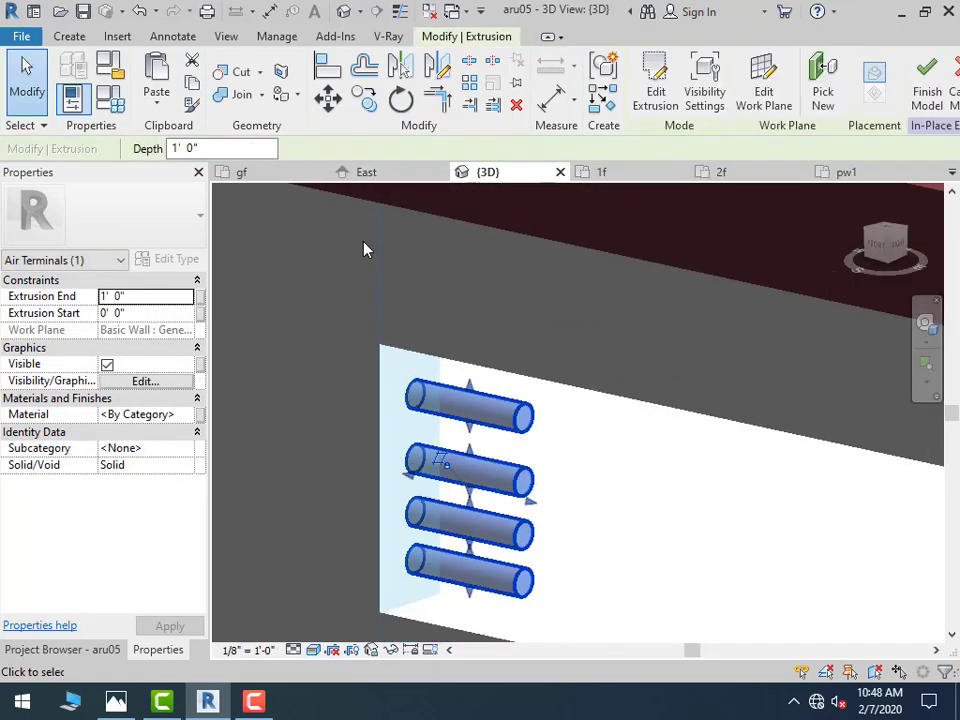
mouse_move(364, 249)
shift+middle_down()
mouse_move(508, 478)
mouse_move(490, 447)
shift+middle_up()
drag(490, 447, 930, 499)
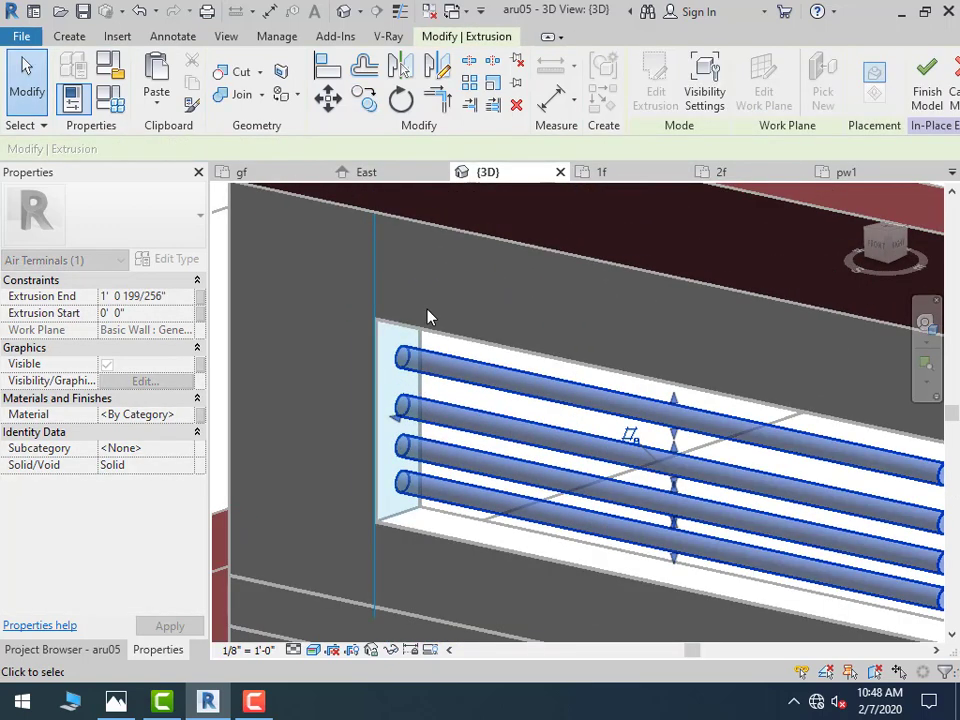
scroll(428, 317, down, 3)
scroll(640, 408, down, 1)
drag(622, 398, 676, 375)
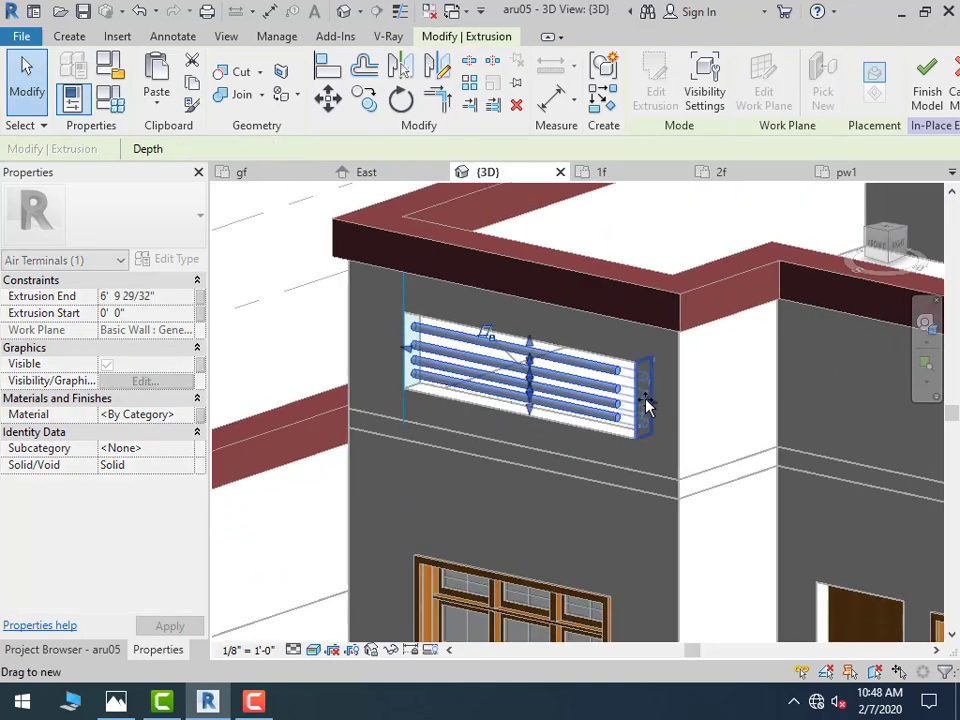
click(924, 80)
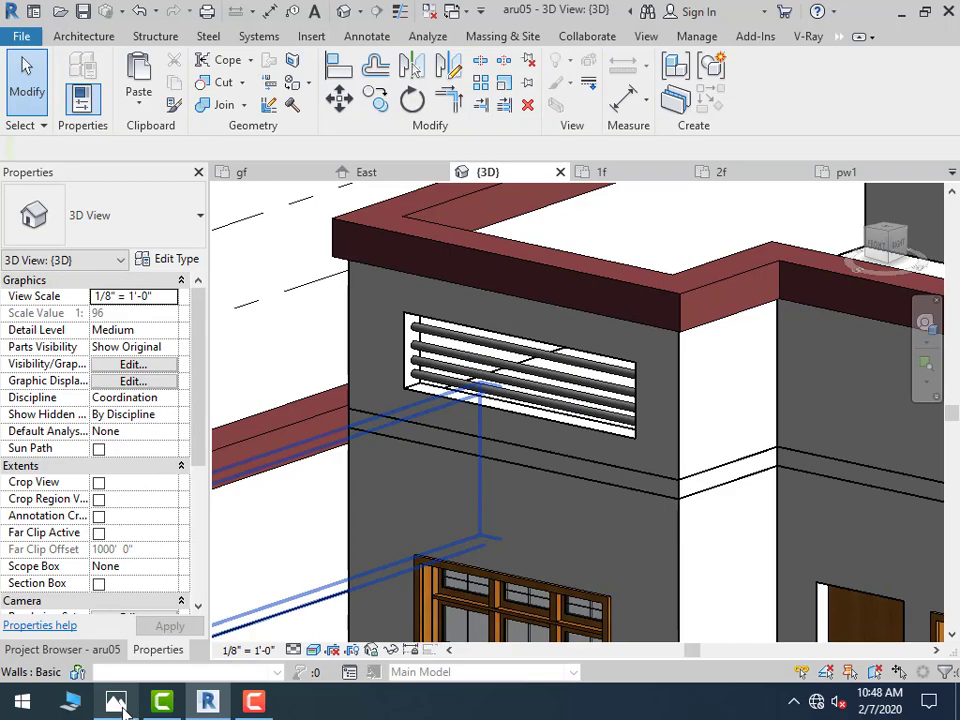
Glance at the reference house photo, then return to the model view
click(116, 702)
click(116, 702)
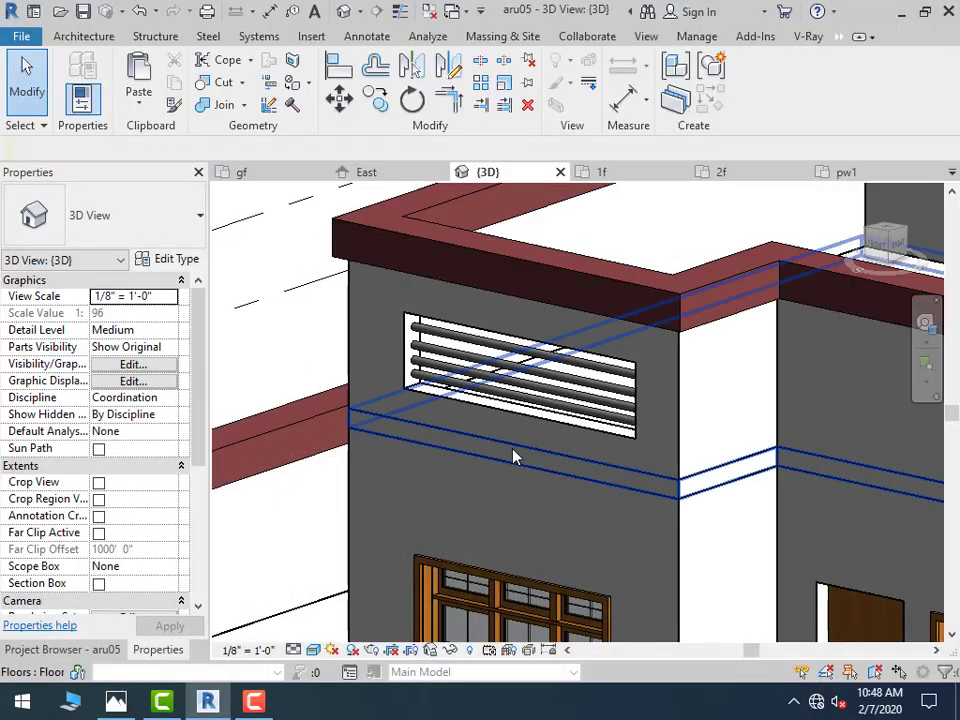
scroll(514, 454, down, 3)
scroll(527, 471, down, 2)
scroll(292, 589, up, 2)
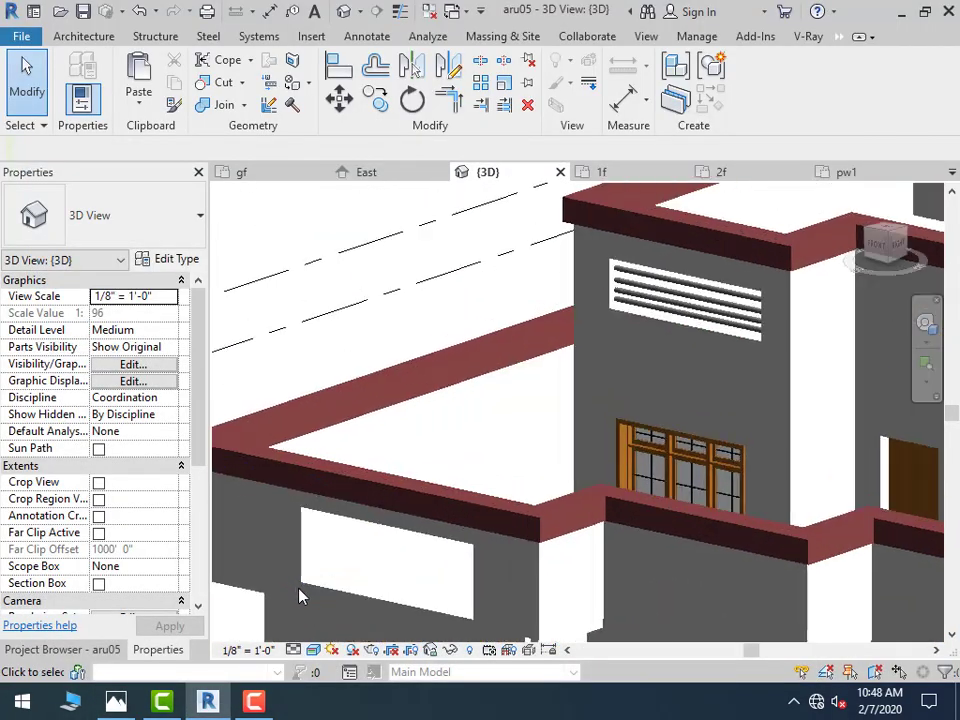
scroll(292, 589, up, 2)
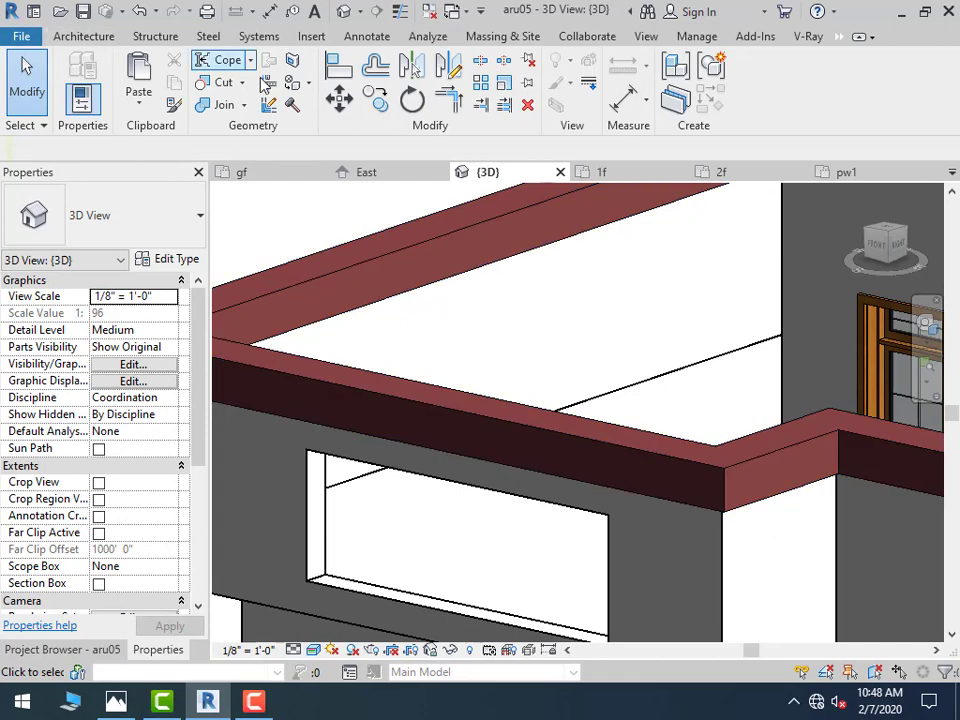
Create in-place component 'Air Terminals 5' with the lower opening's side face as work plane
click(100, 37)
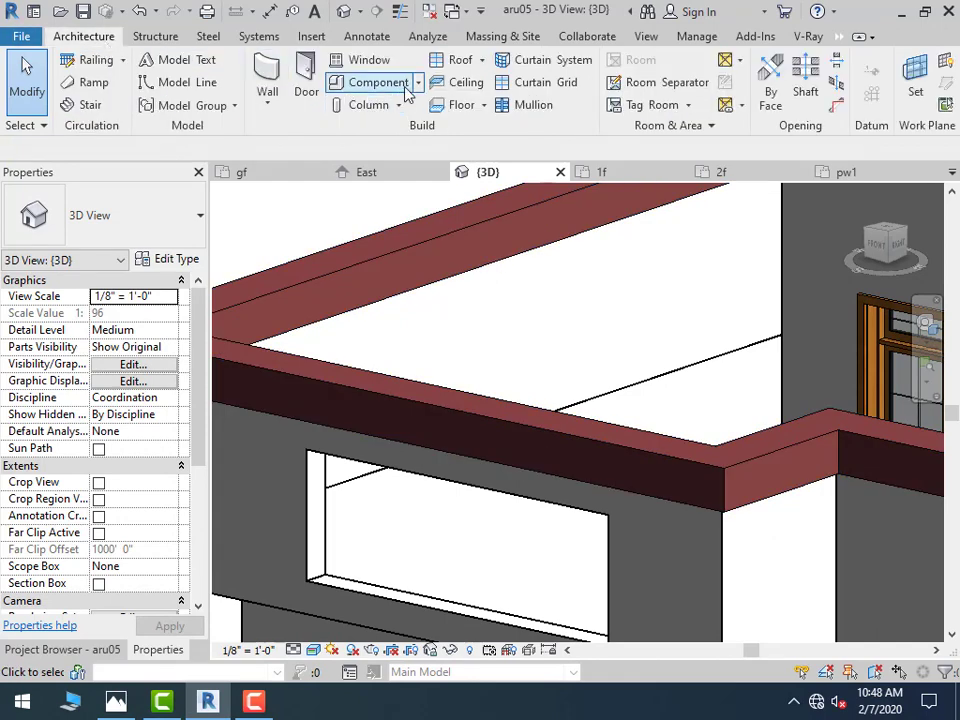
click(420, 86)
click(416, 160)
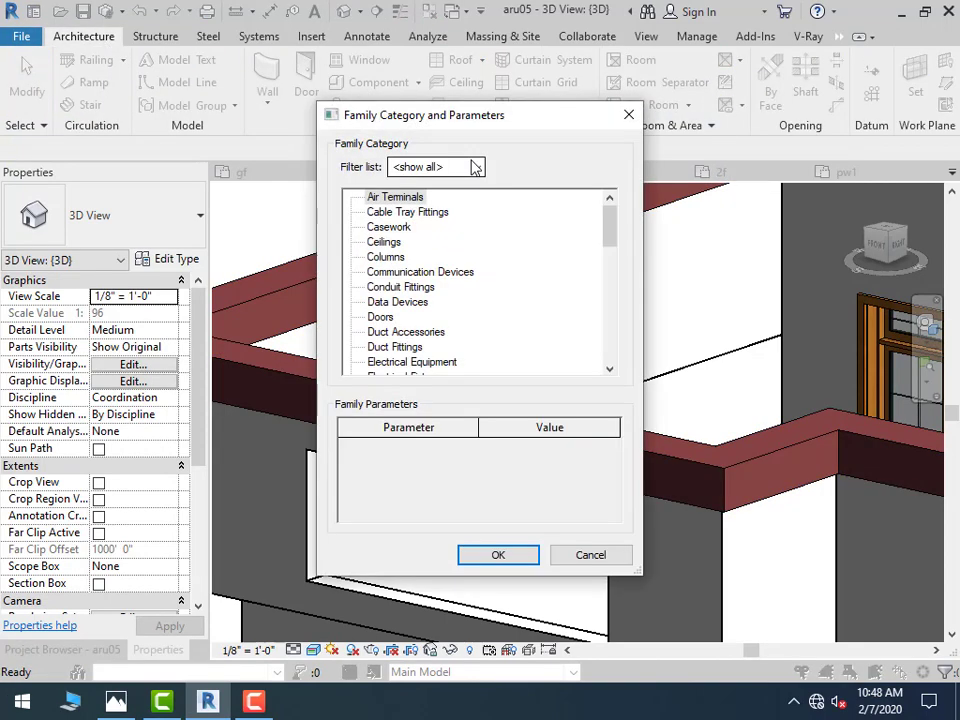
click(498, 555)
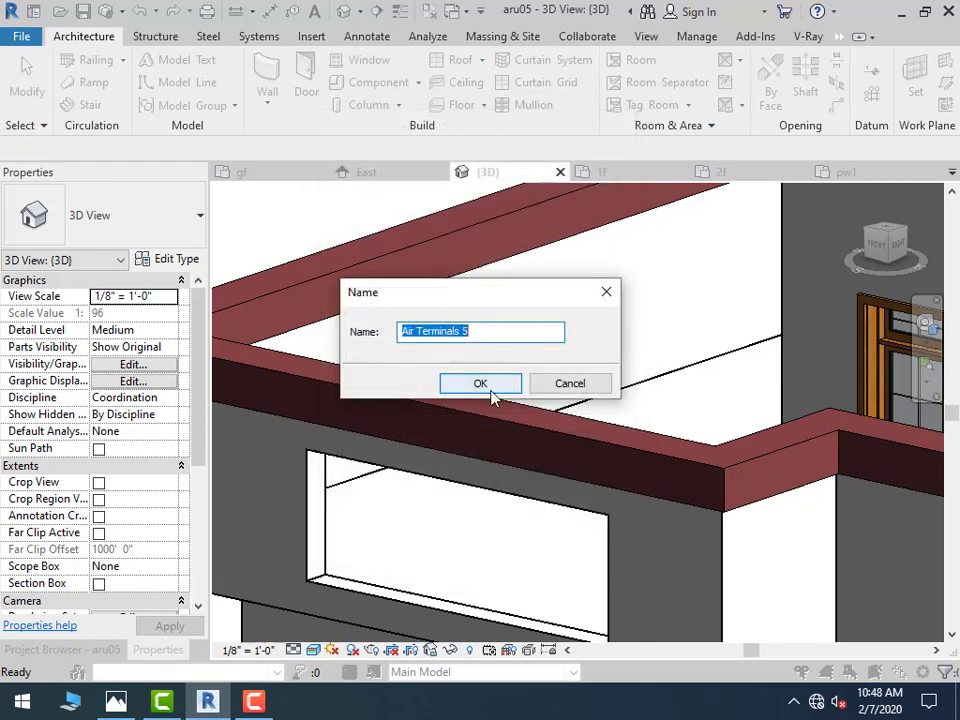
click(480, 384)
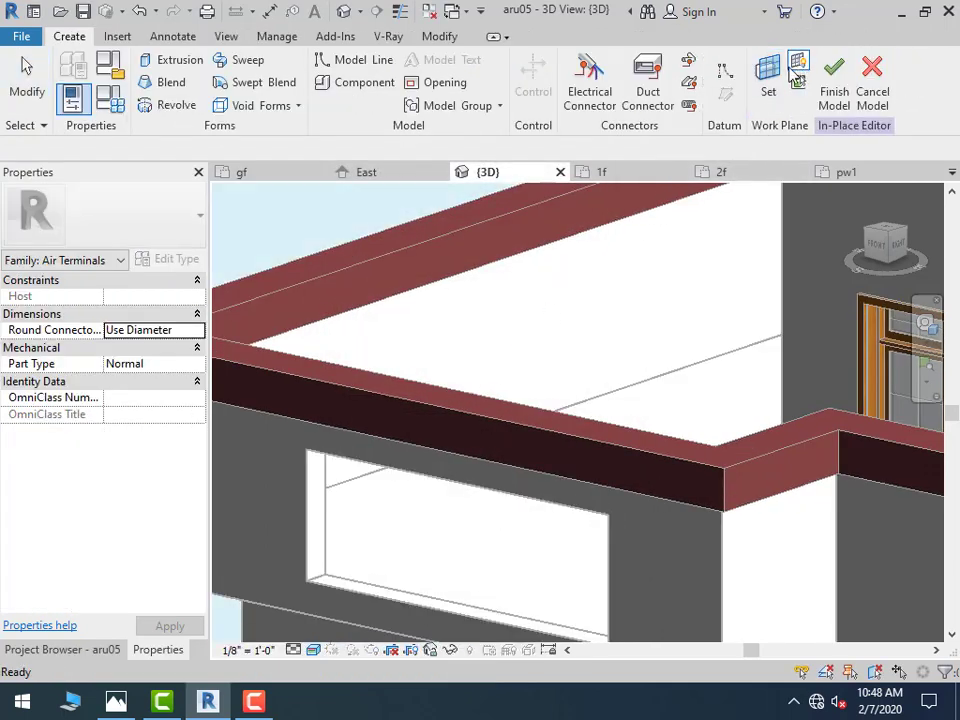
click(768, 78)
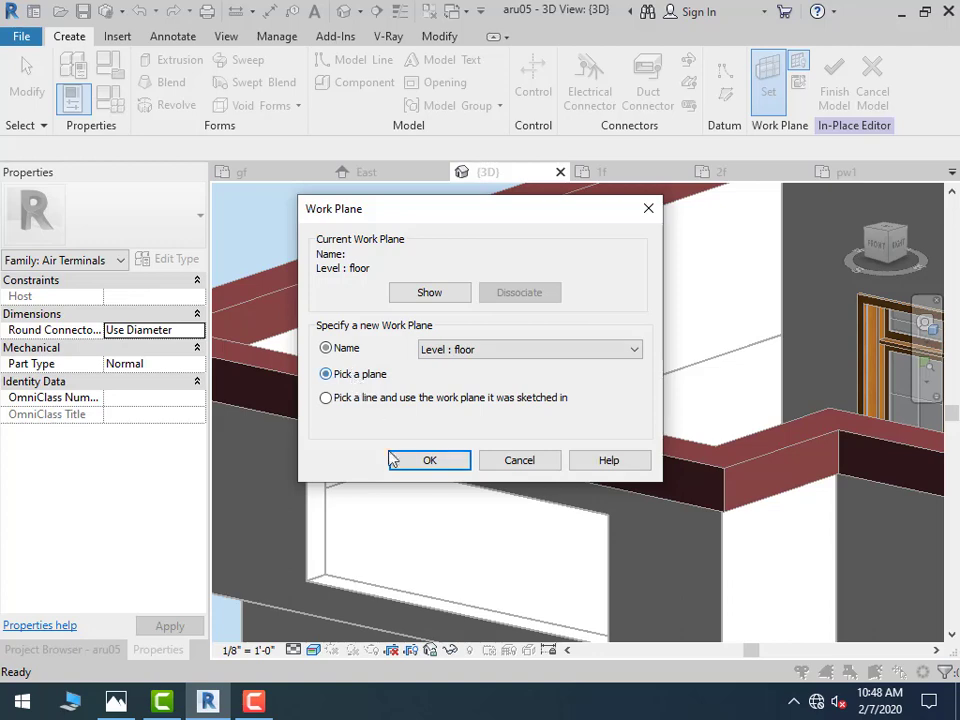
click(429, 462)
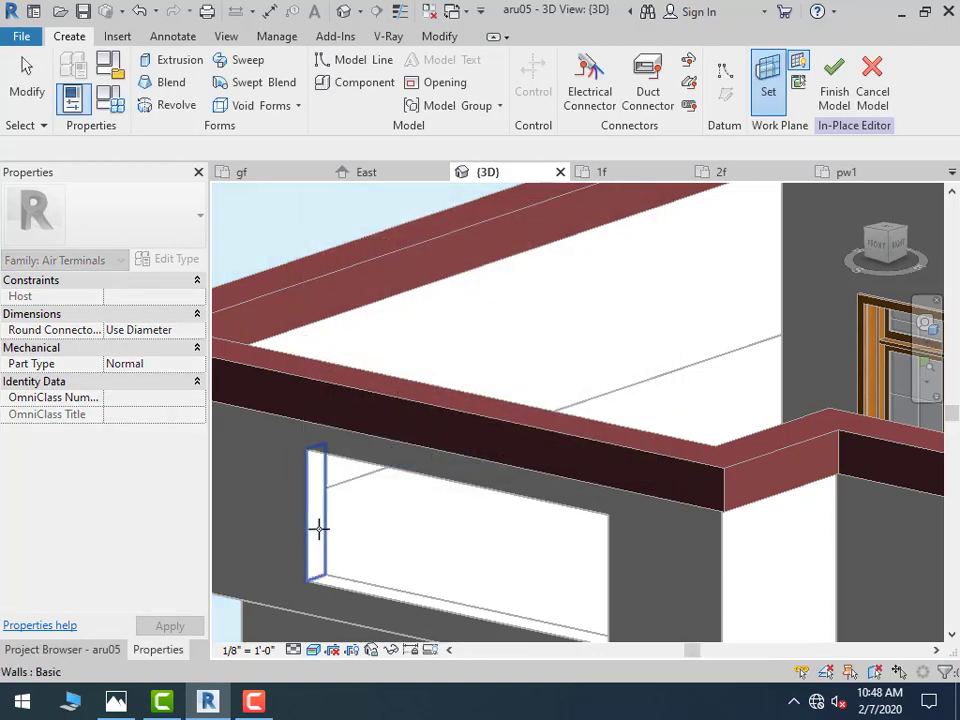
click(323, 532)
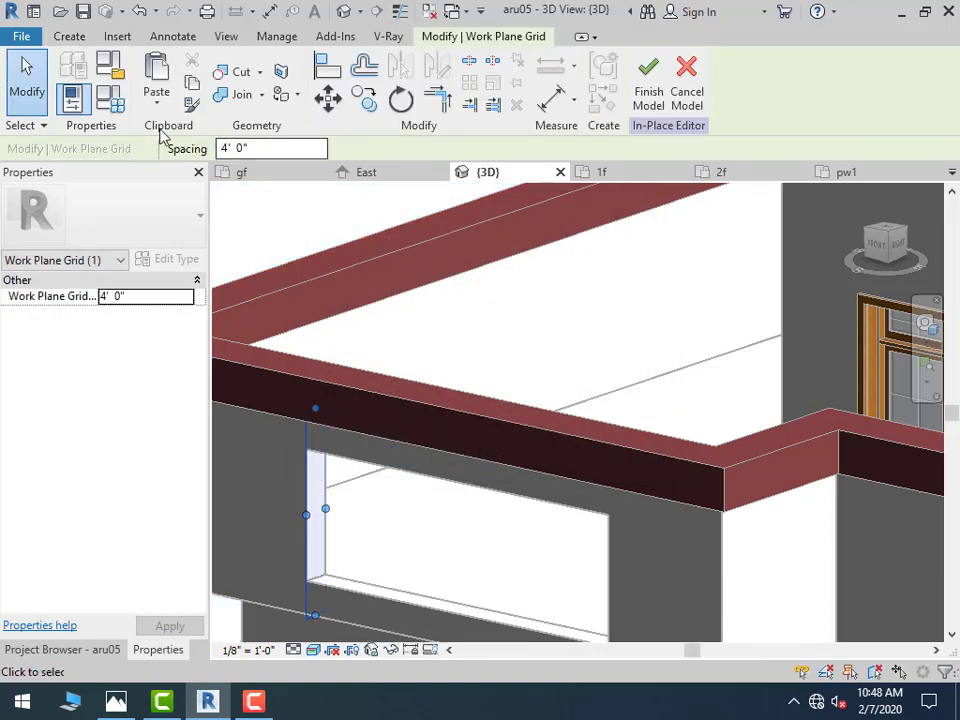
Start an extrusion and sketch a small circle in the lower opening
click(69, 36)
click(168, 58)
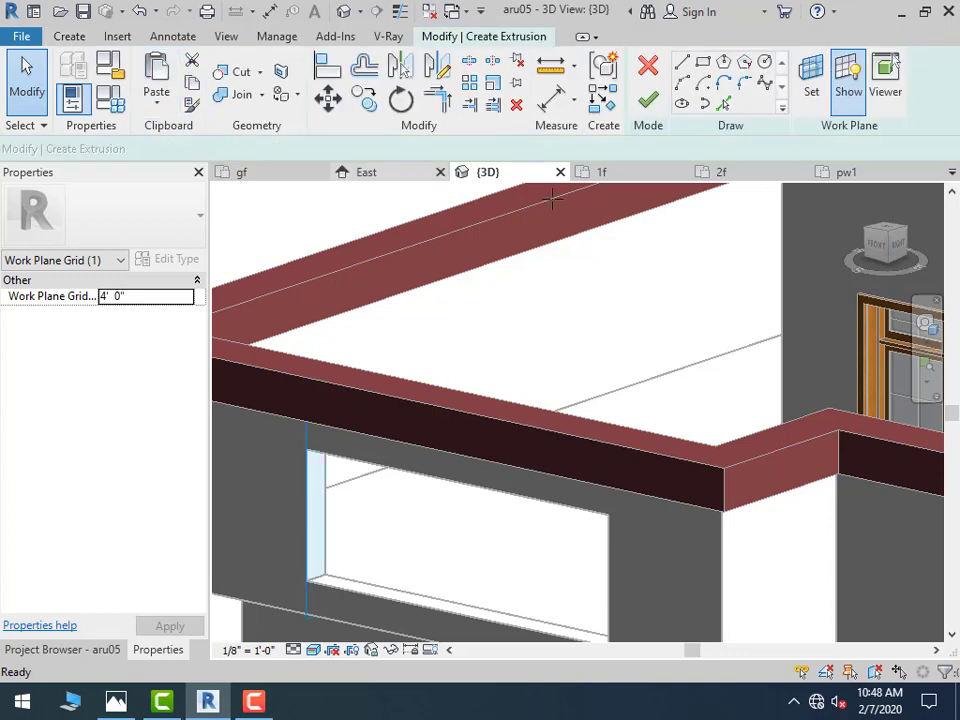
click(765, 62)
scroll(300, 585, up, 3)
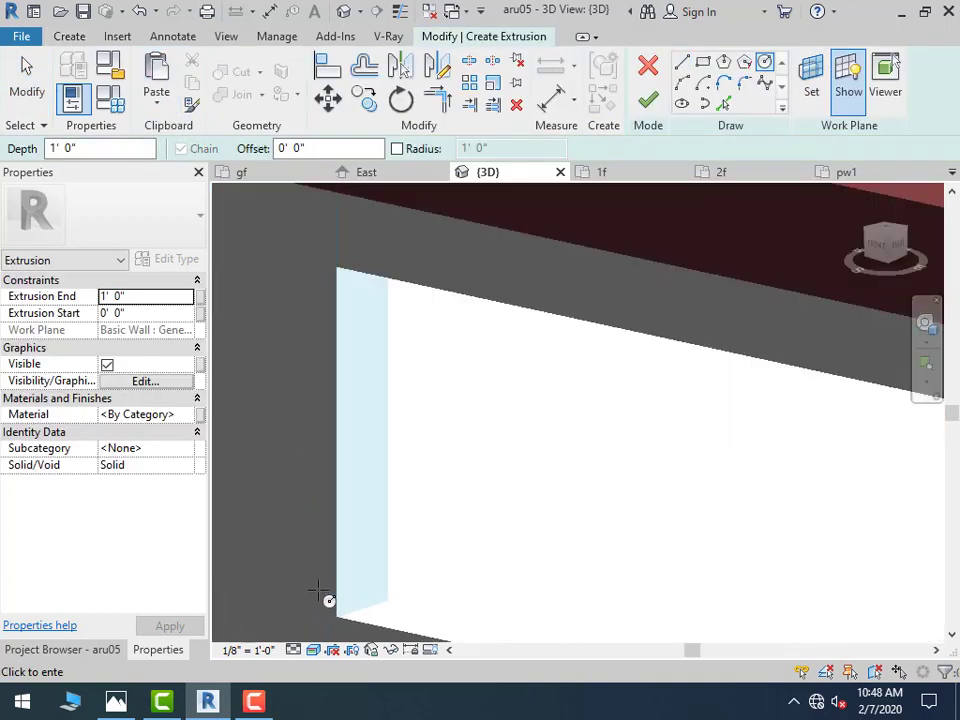
scroll(340, 585, down, 2)
click(375, 537)
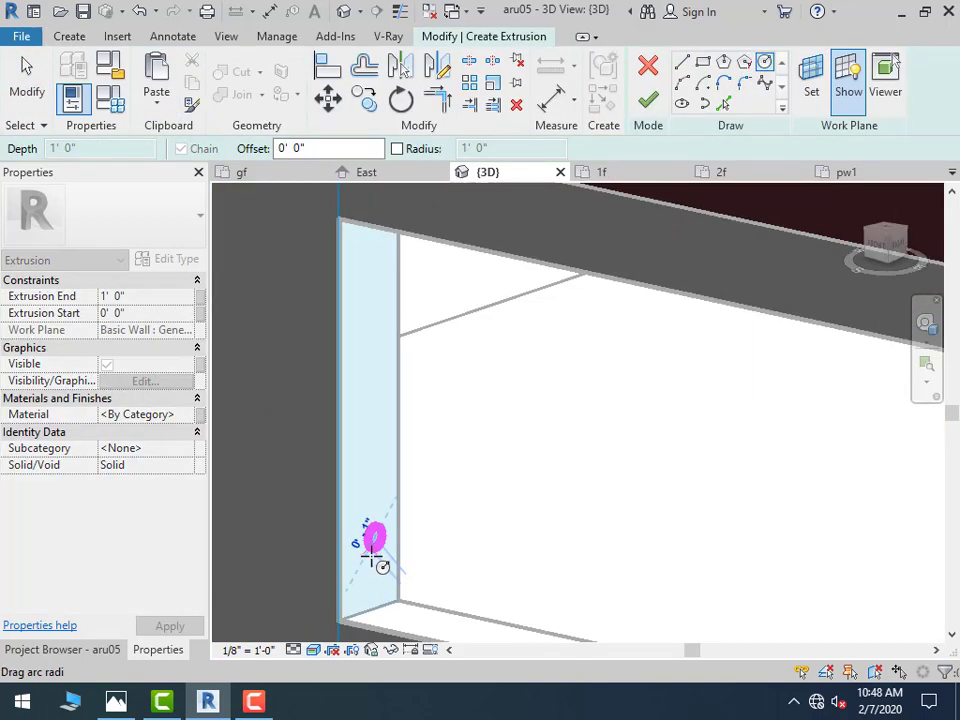
click(376, 563)
click(11, 95)
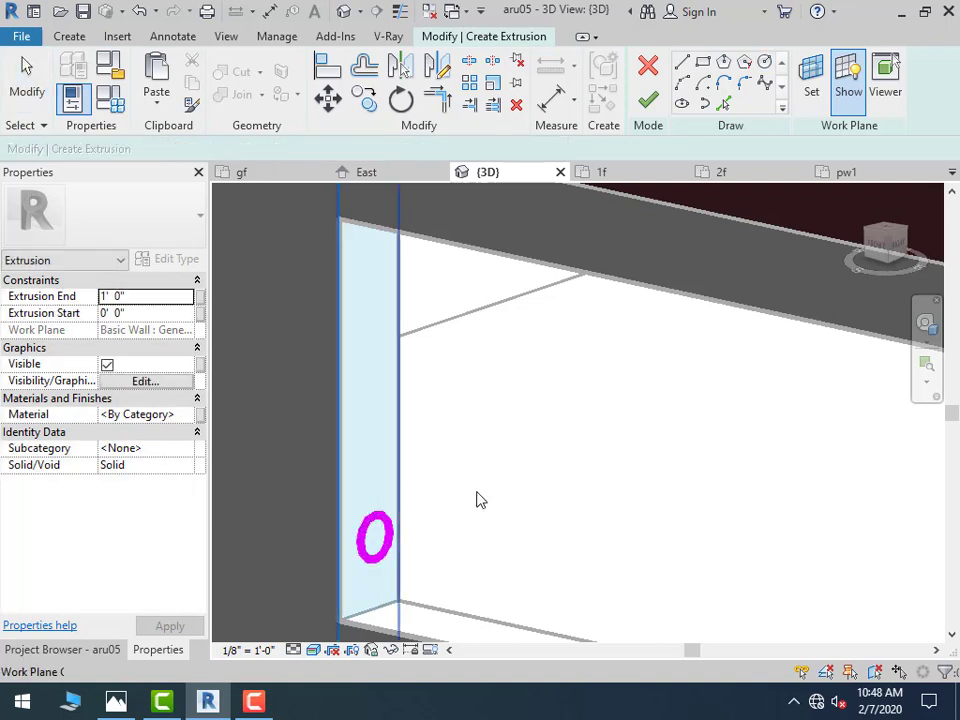
Copy the circle three times upward to make four bar profiles
click(383, 533)
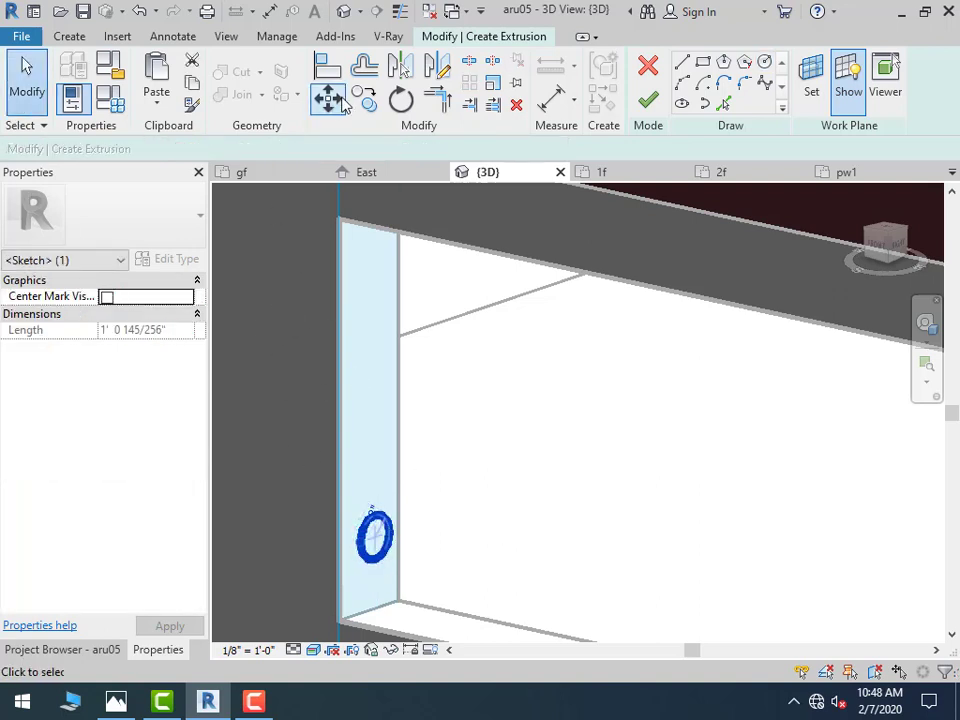
click(366, 99)
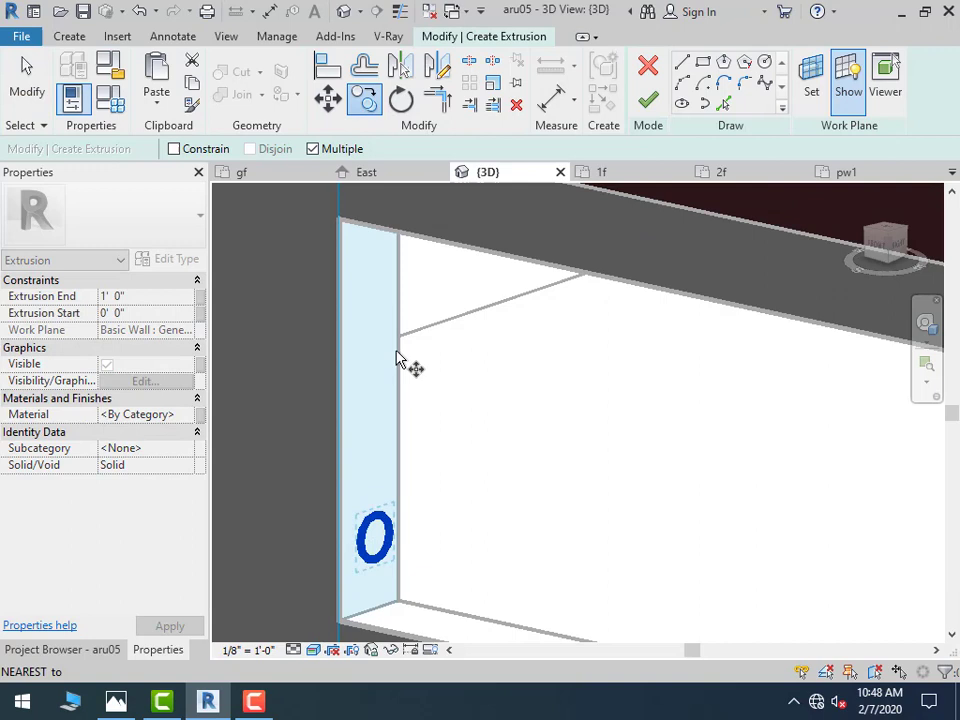
click(375, 540)
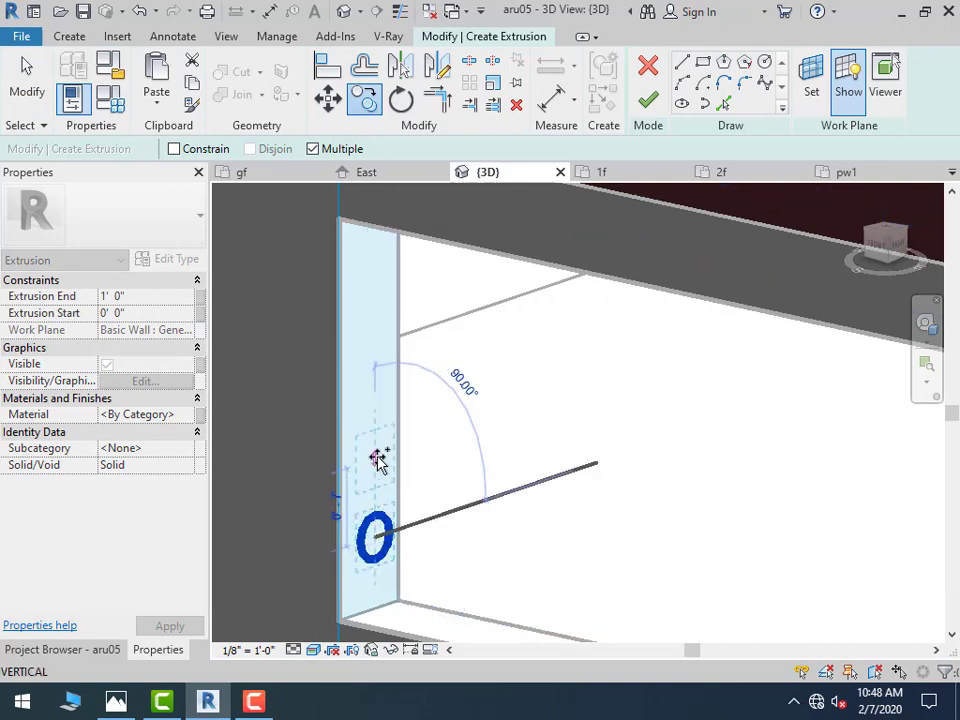
click(378, 460)
click(373, 386)
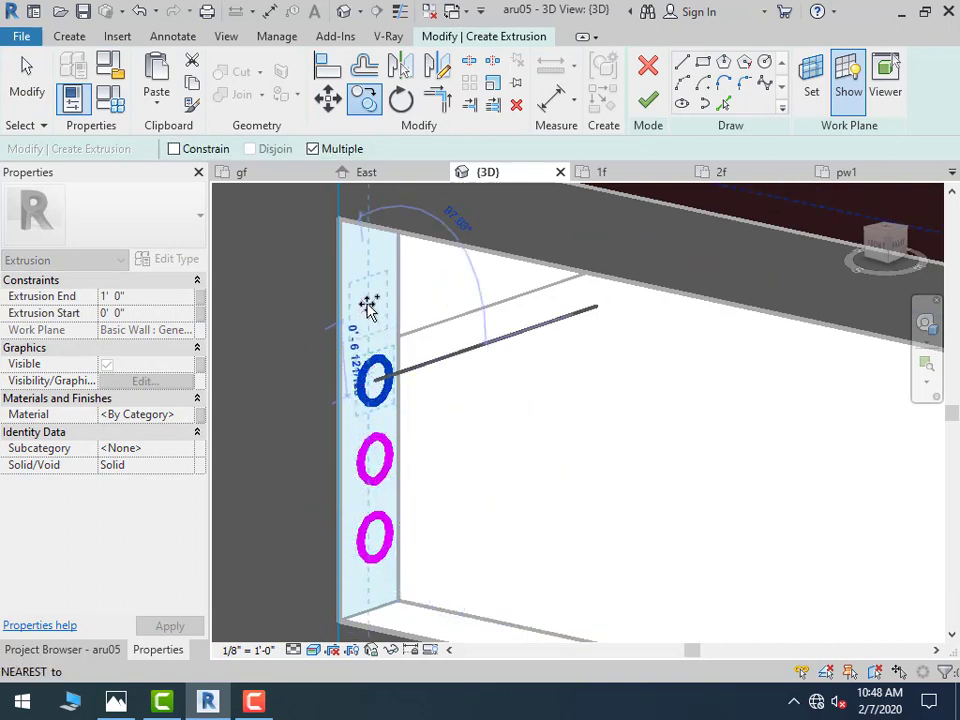
click(376, 303)
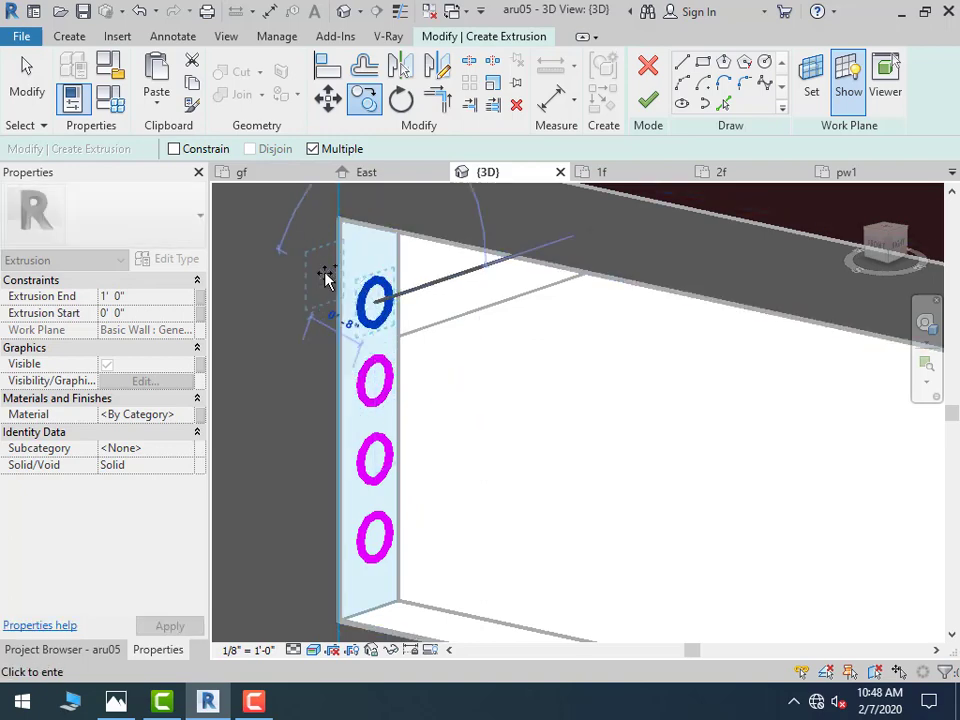
shift+middle_drag(326, 274, 500, 80)
Finish the extrusion, stretch the bars 8' 6" to the opening's edge, and finish the model
click(648, 100)
mouse_move(230, 410)
shift+middle_down()
mouse_move(497, 499)
mouse_move(395, 423)
shift+middle_up()
drag(385, 407, 778, 497)
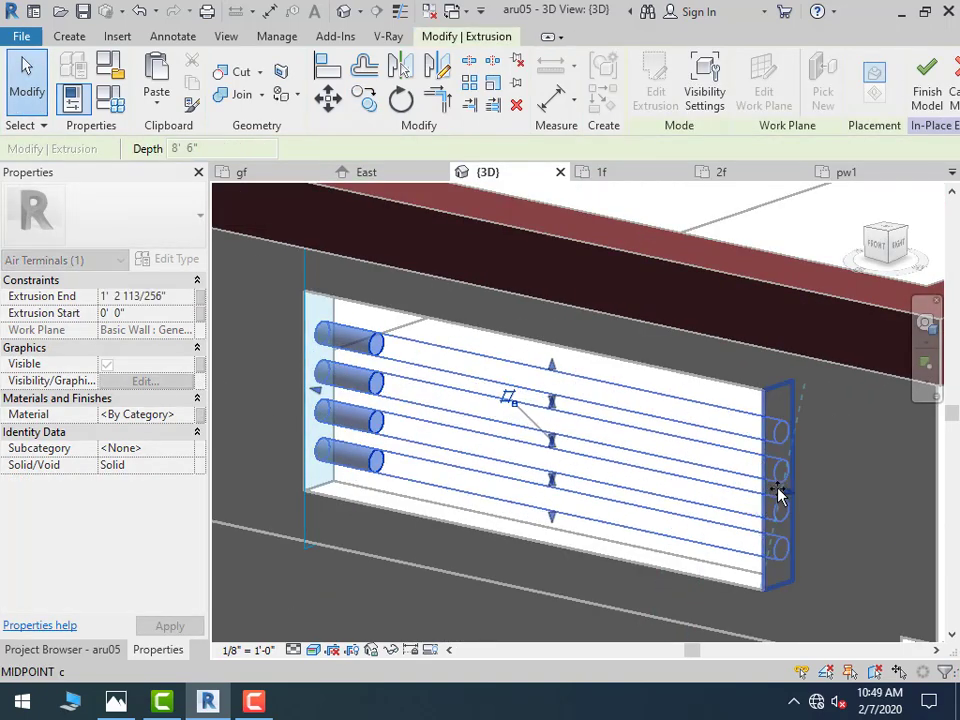
scroll(522, 445, down, 2)
scroll(522, 445, down, 3)
click(410, 288)
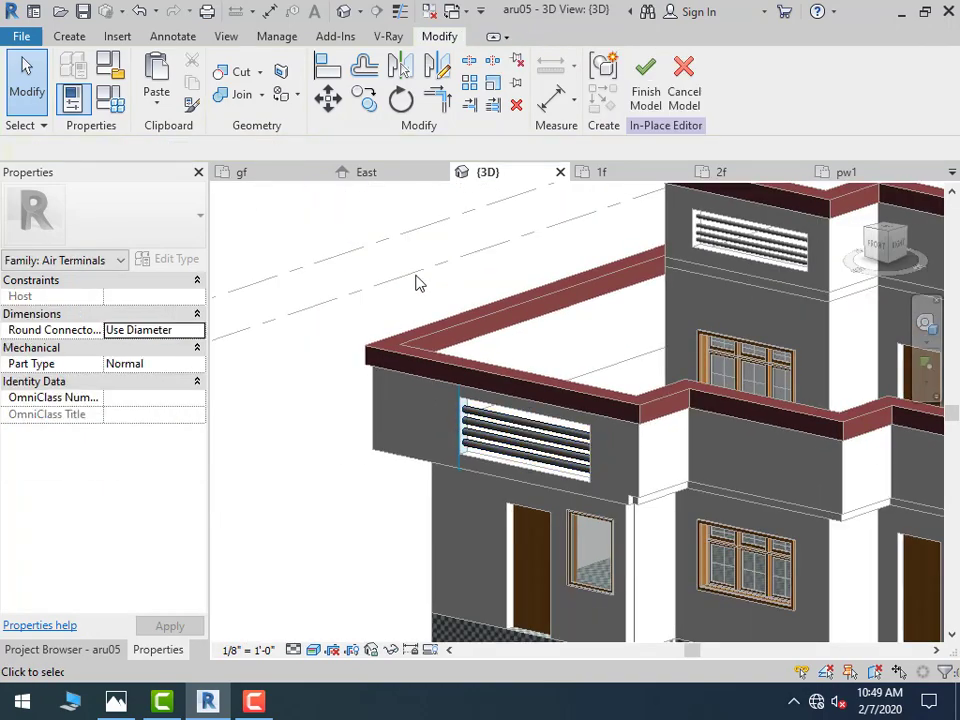
click(638, 98)
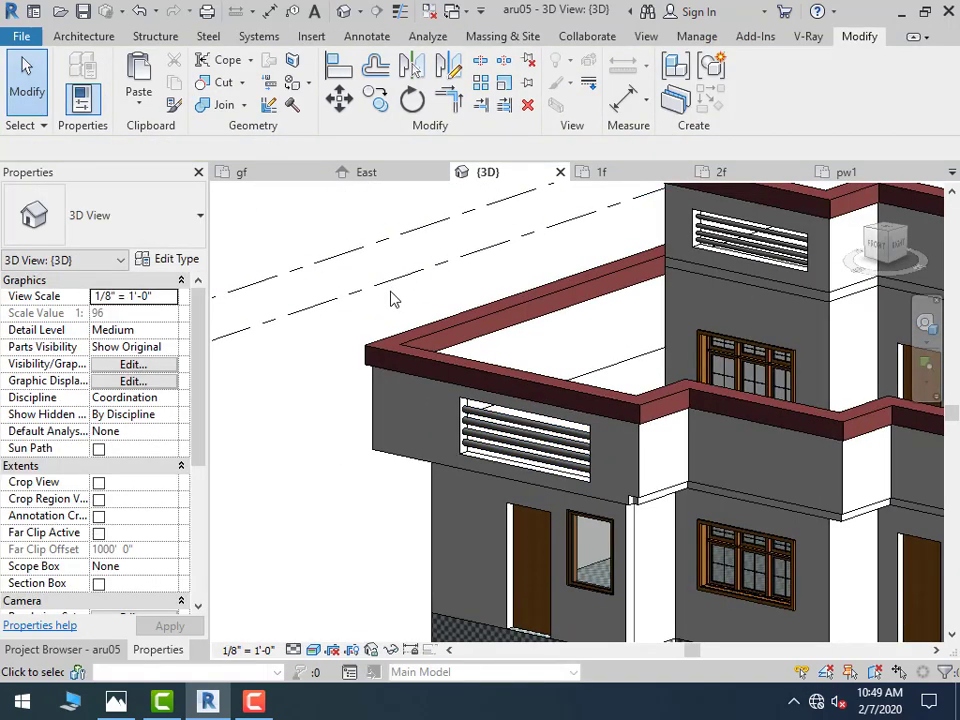
scroll(395, 300, down, 3)
mouse_move(416, 439)
shift+middle_down()
mouse_move(553, 393)
mouse_move(497, 365)
mouse_move(621, 343)
mouse_move(557, 418)
shift+middle_up()
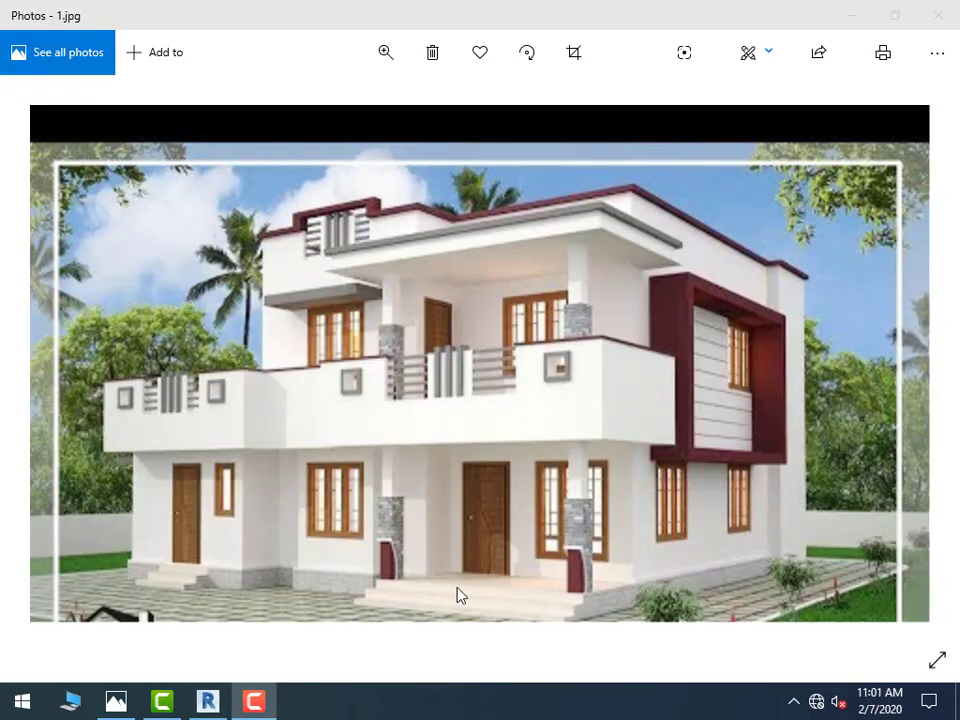
Switch from the reference photo back to the Revit house model saved as aru06
click(208, 701)
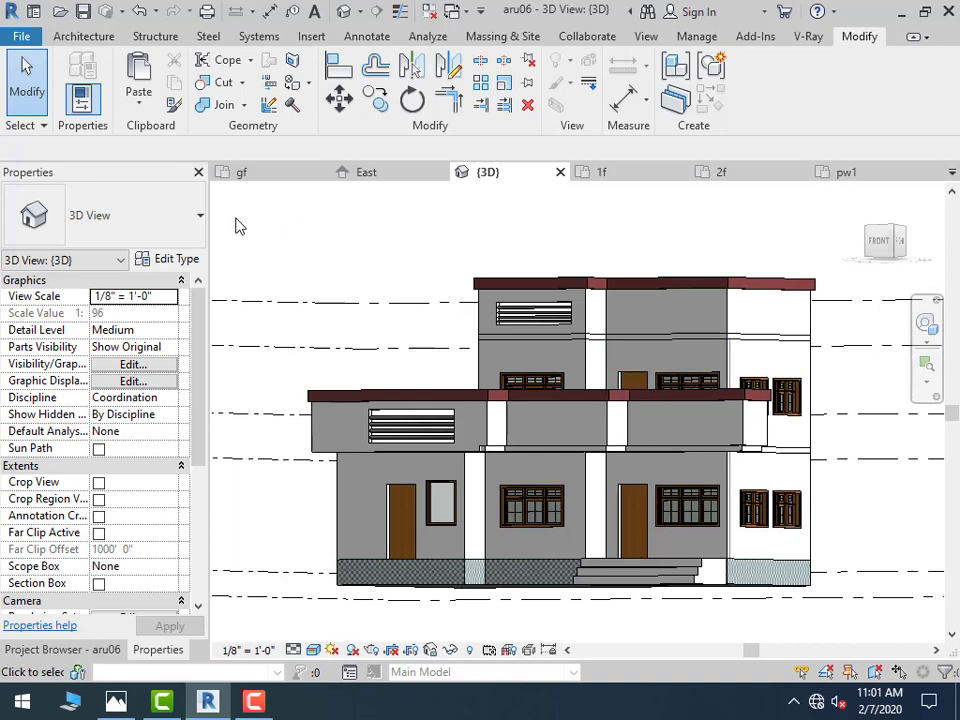
Create an in-place Air Terminals 6 model and begin an extrusion sketch in it
click(72, 36)
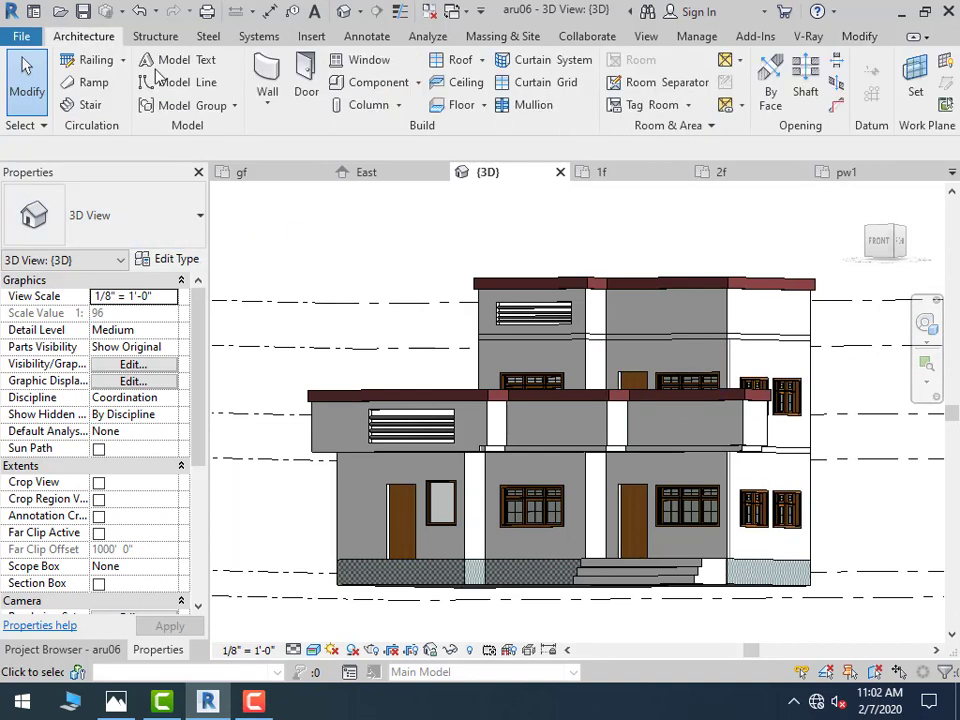
click(412, 84)
click(798, 94)
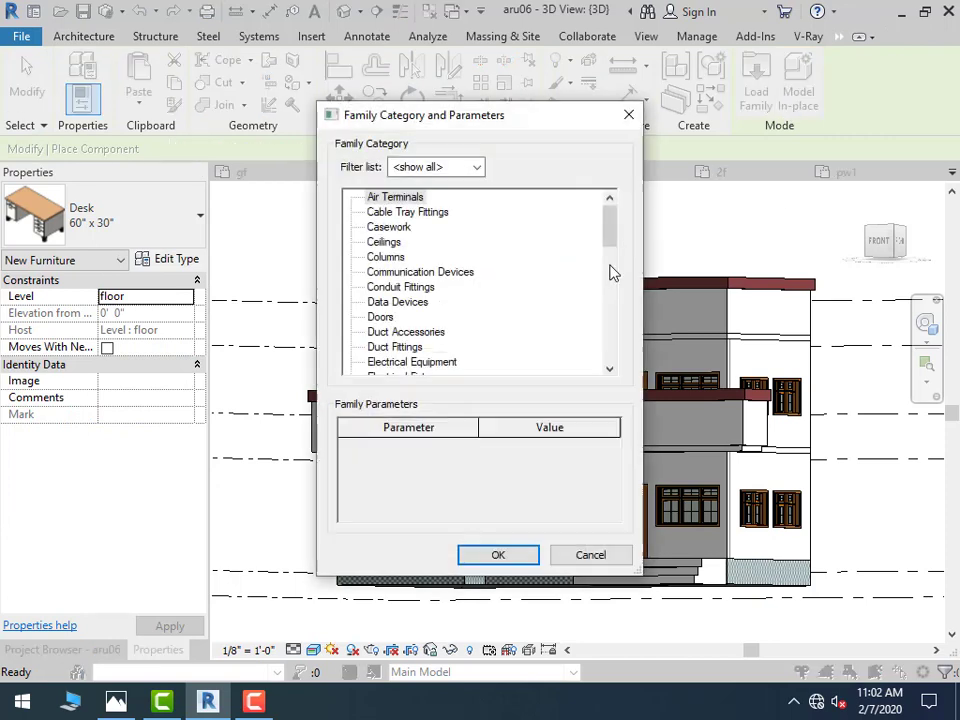
click(505, 557)
click(480, 384)
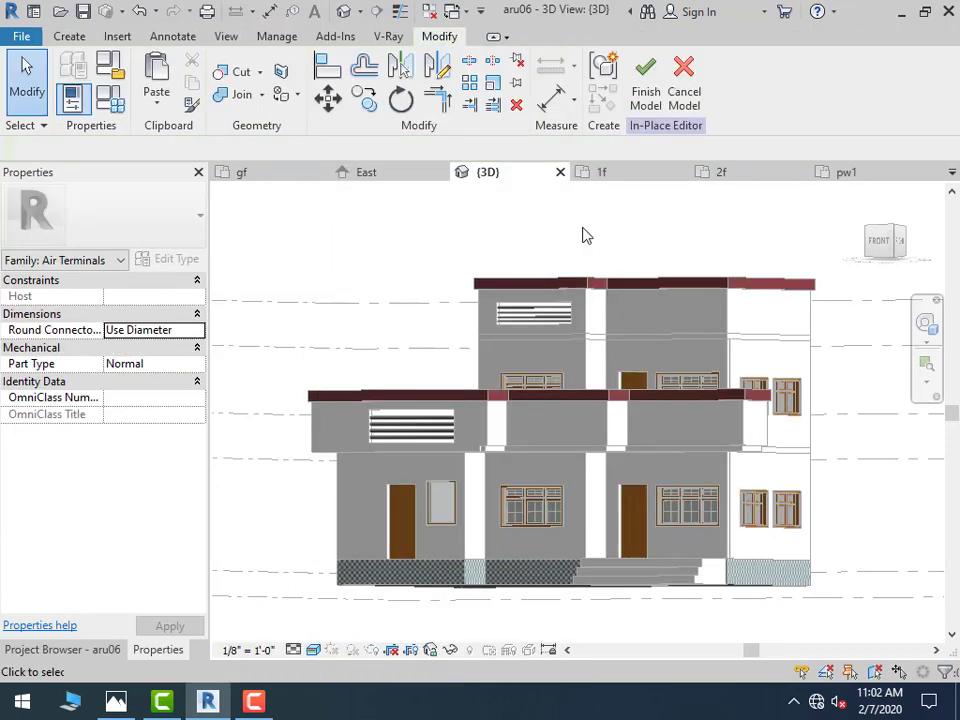
click(68, 37)
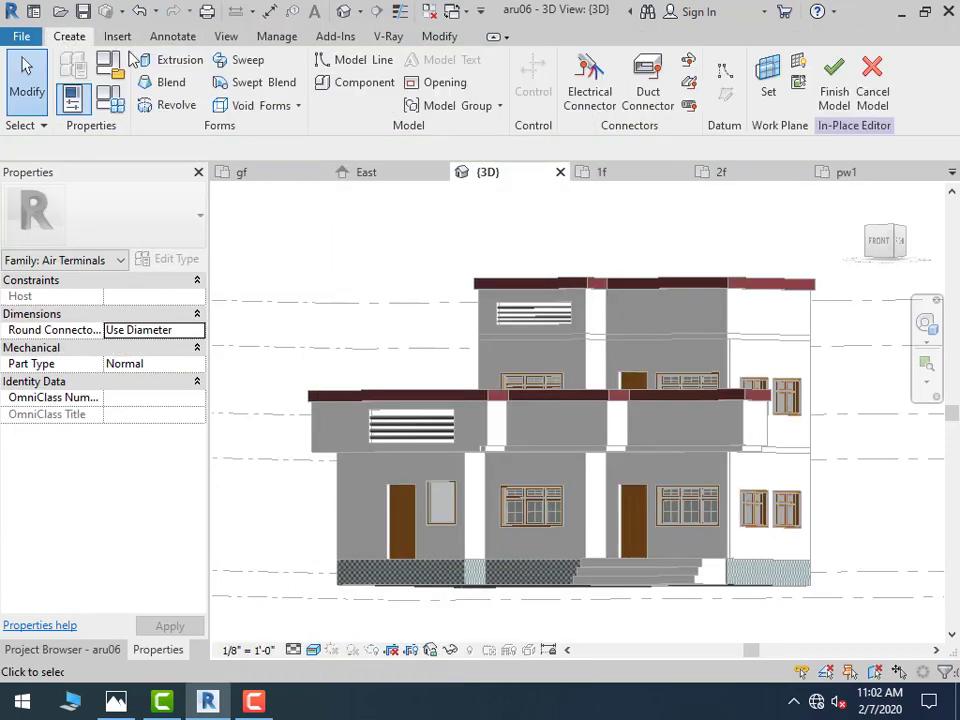
click(188, 66)
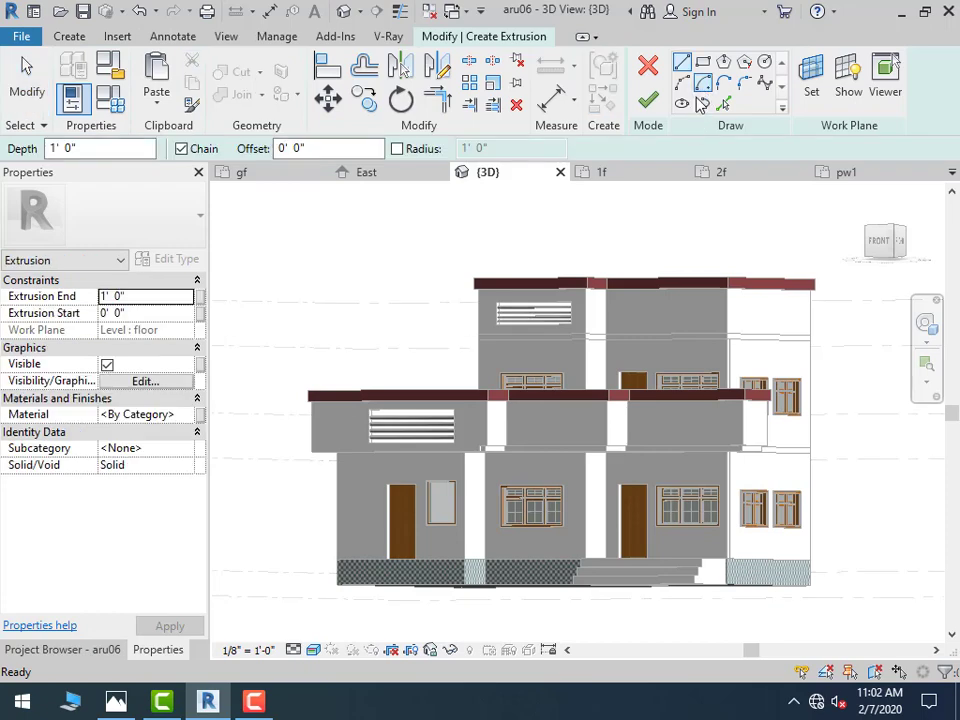
Set the right-side upper wall face as the extrusion's work plane and view it head-on
click(849, 86)
click(818, 93)
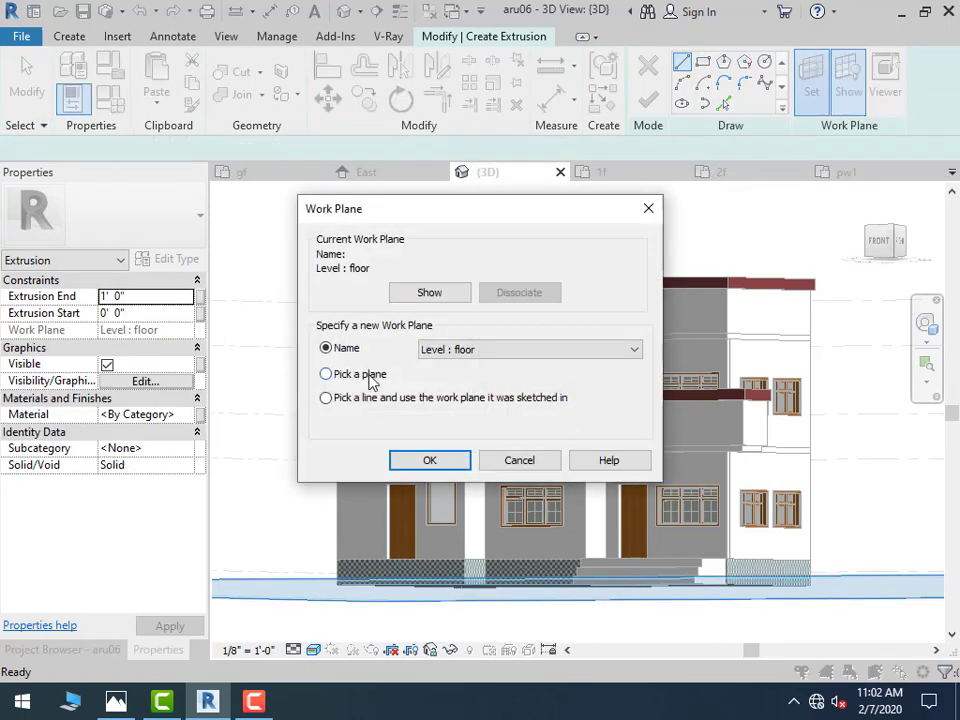
key(Return)
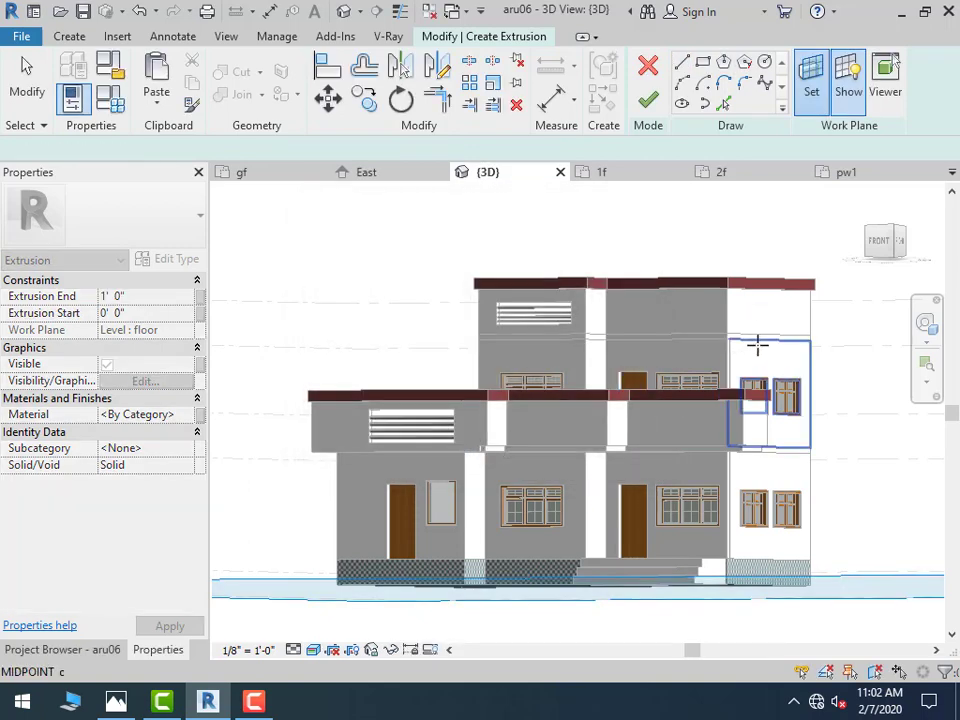
click(757, 345)
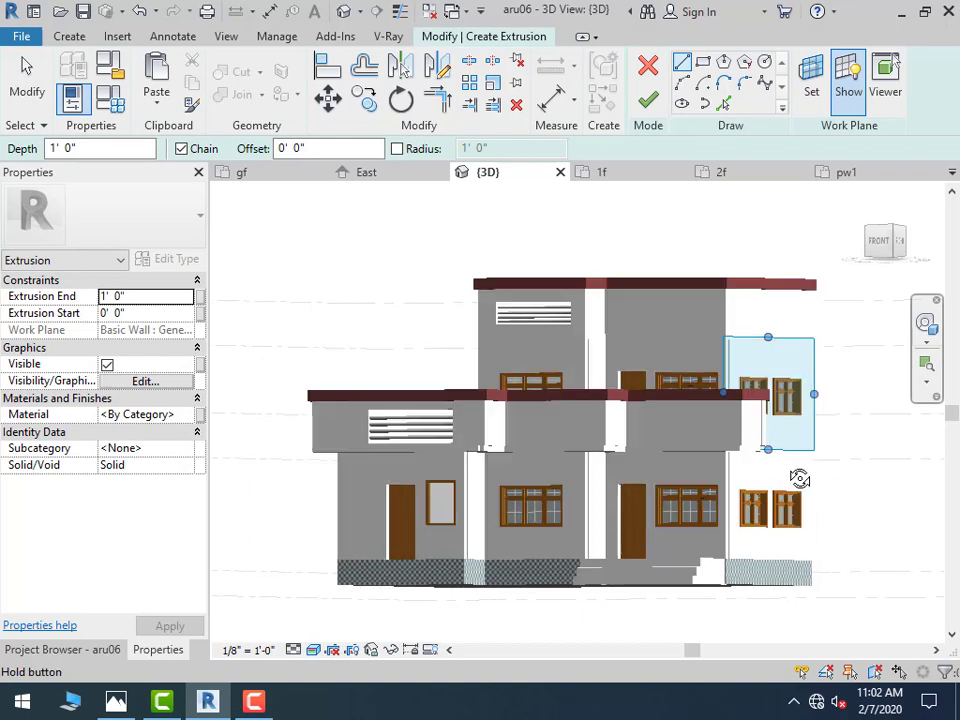
shift+middle_drag(799, 479, 681, 480)
scroll(827, 420, up, 2)
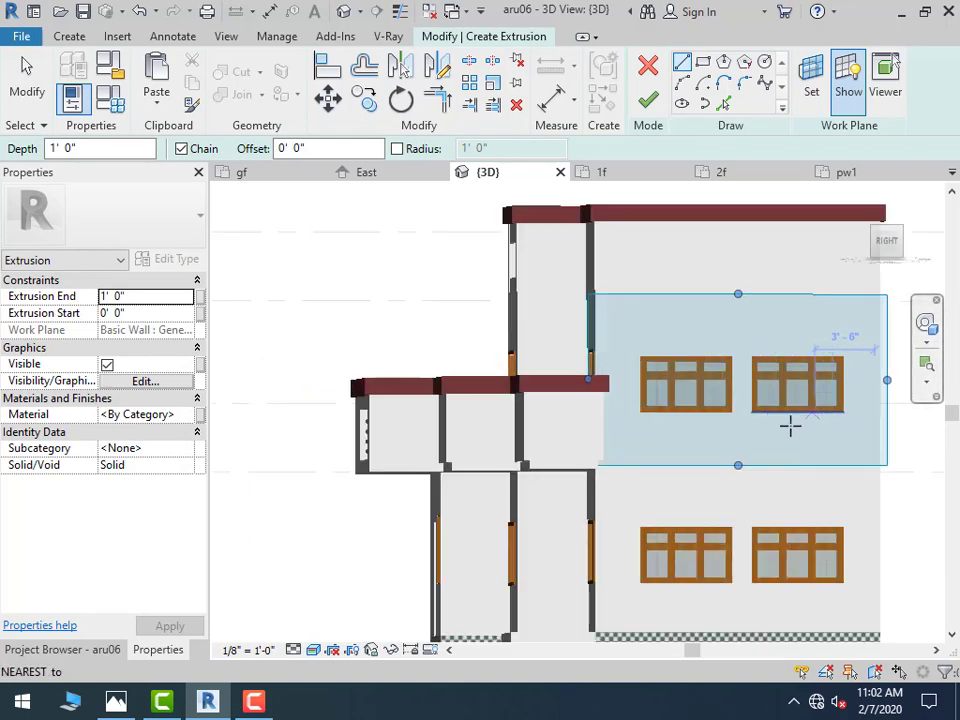
click(116, 703)
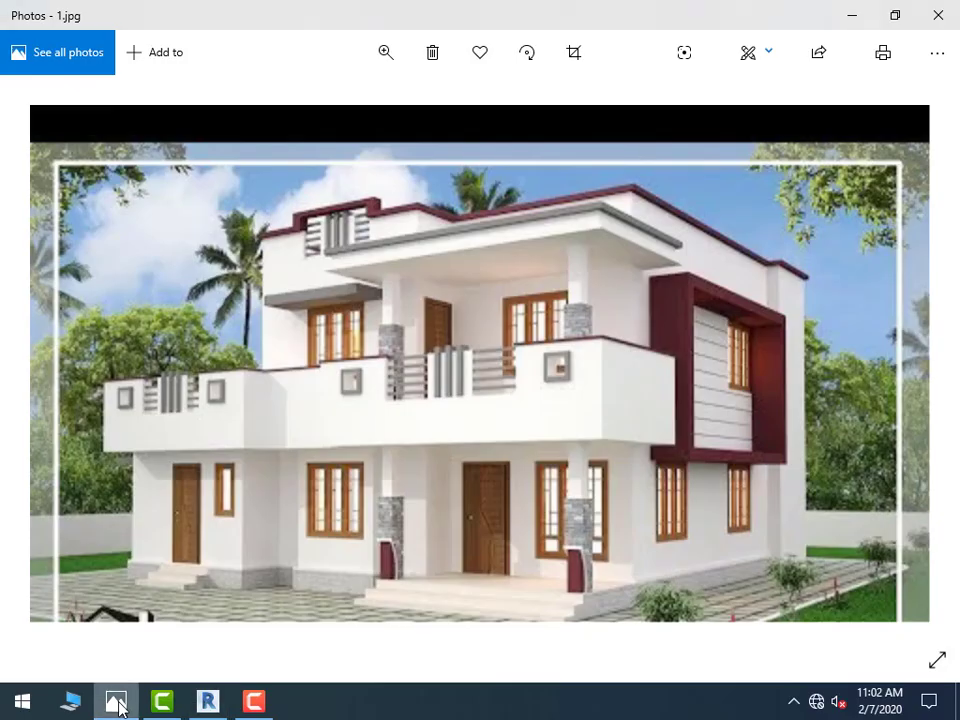
Sketch inner and outer rectangles around the stacked right-side windows to outline a 1' 0" frame
click(116, 703)
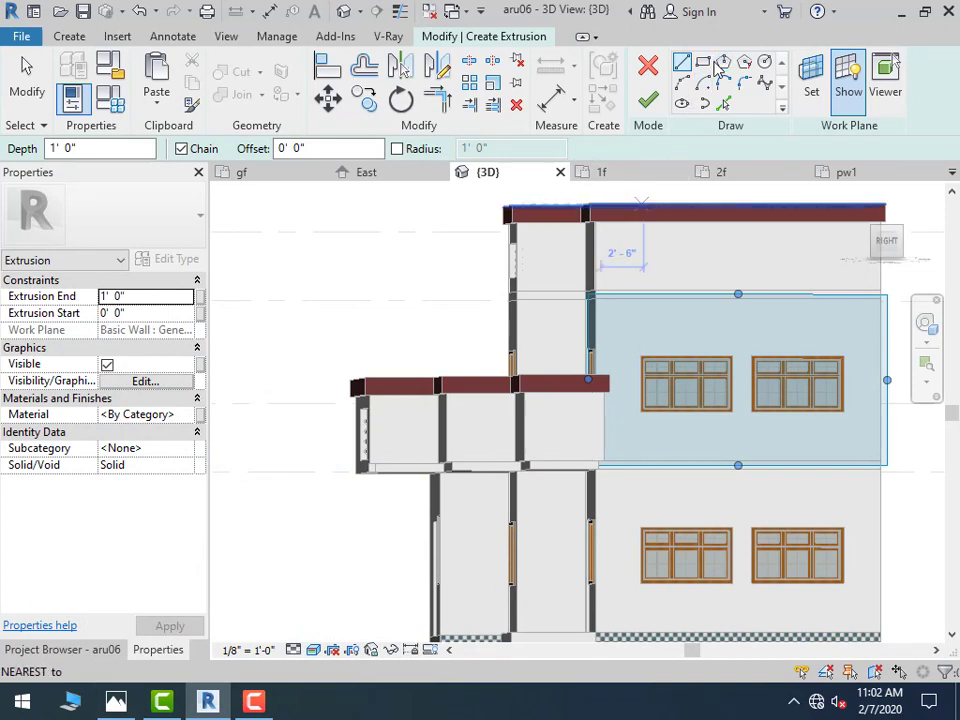
click(704, 62)
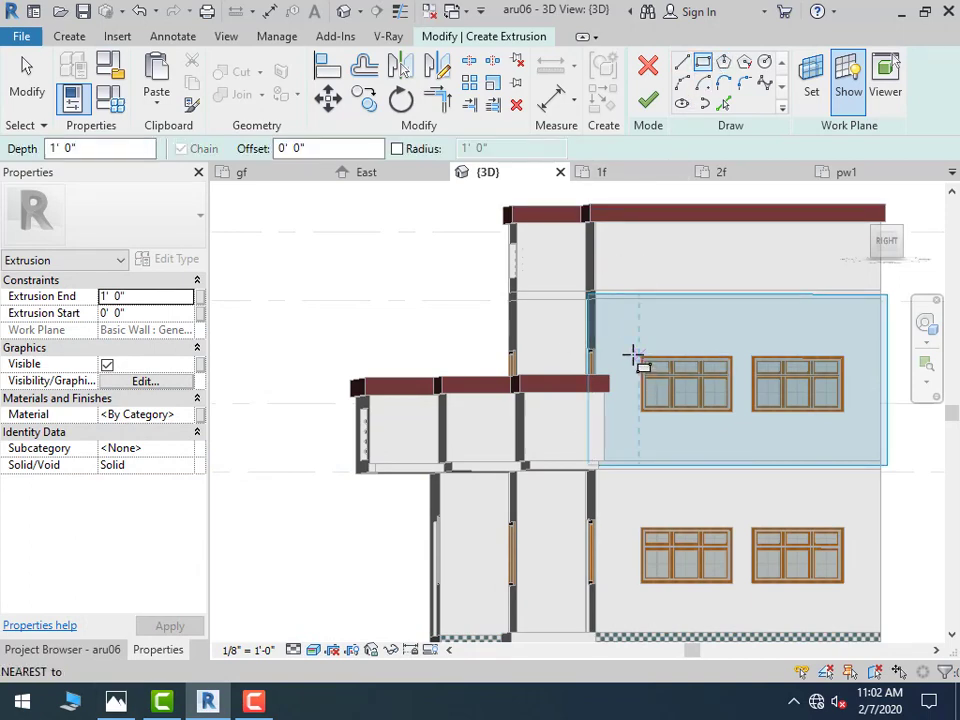
click(638, 356)
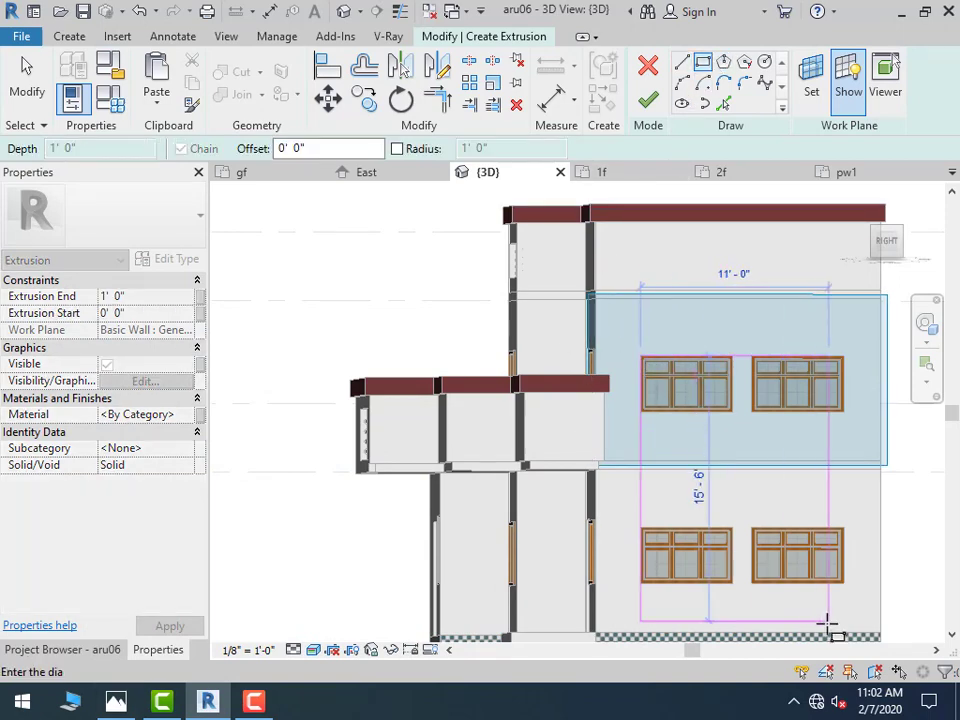
click(843, 584)
text(1)
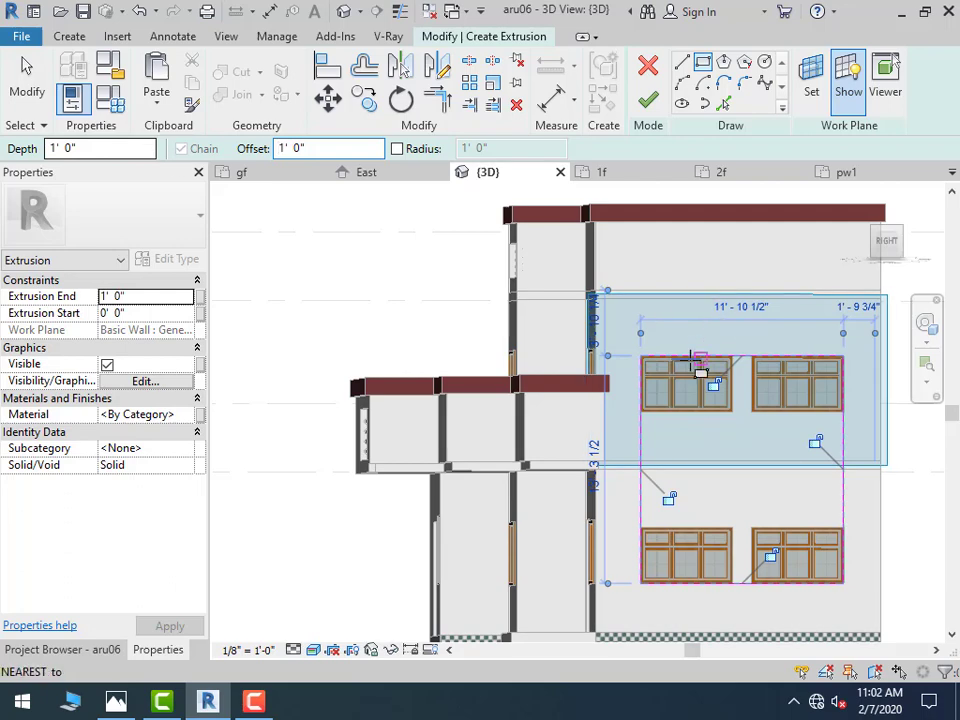
click(623, 340)
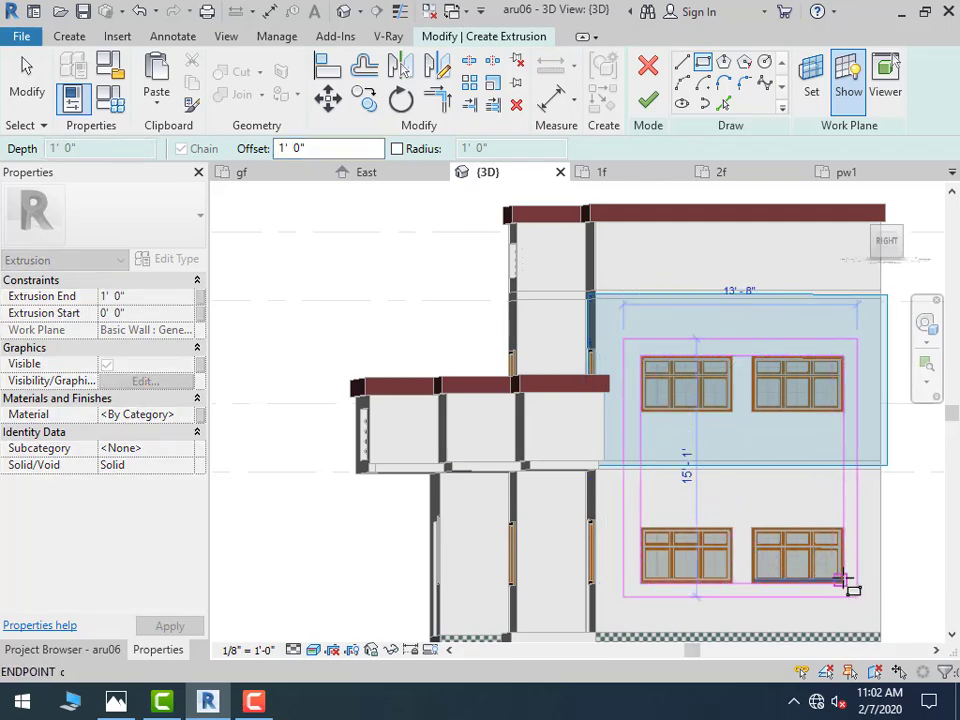
click(843, 580)
Finish the frame extrusion, assign it the brown material, and finish the in-place model
click(648, 100)
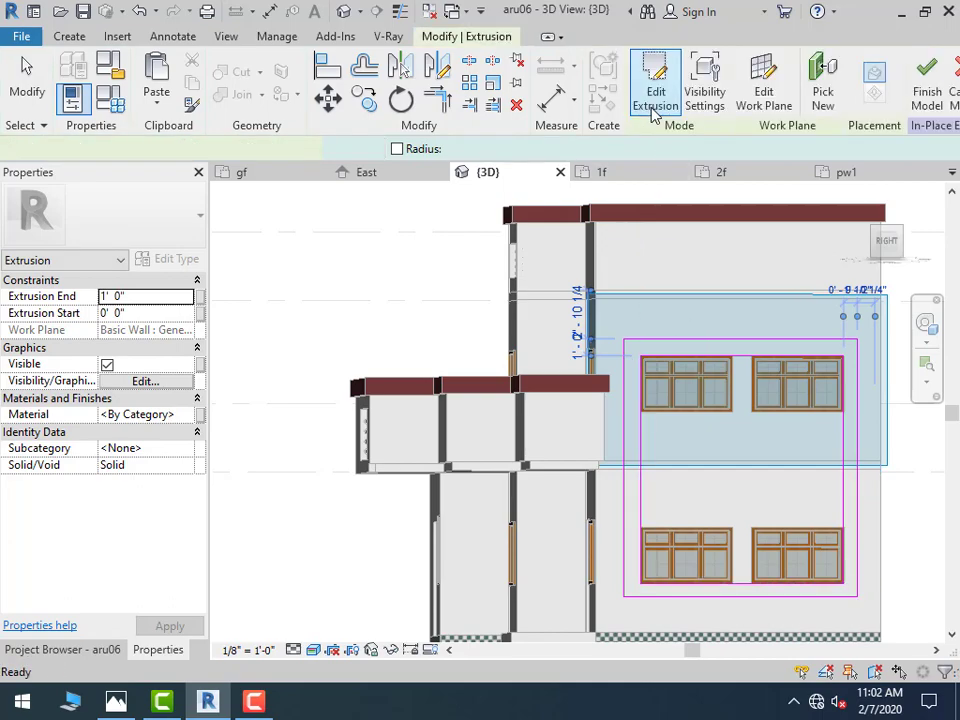
shift+middle_drag(426, 447, 533, 467)
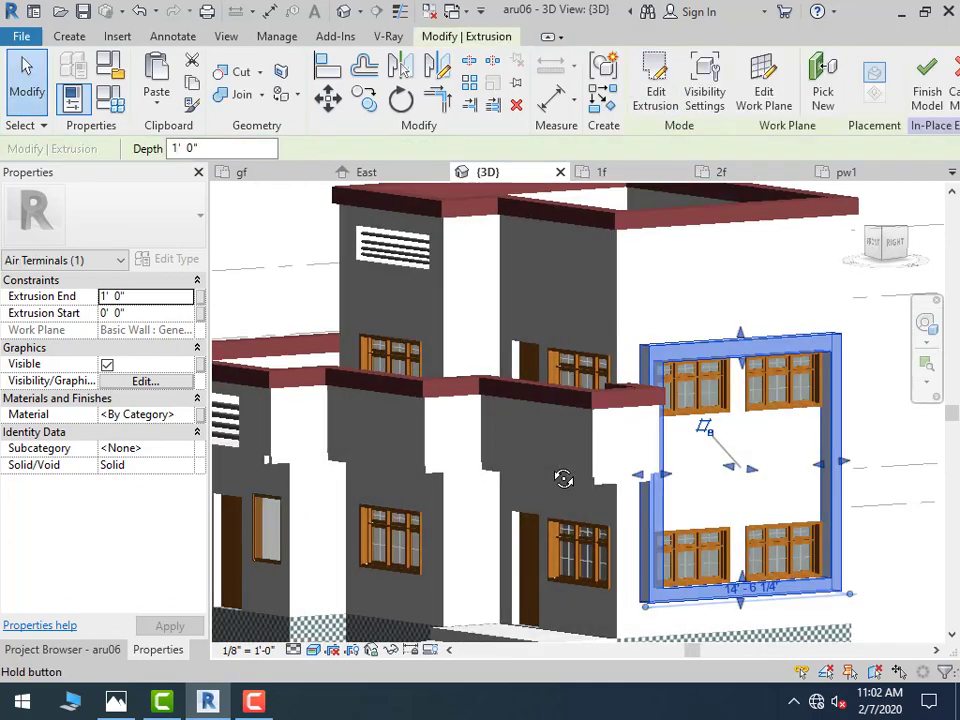
click(190, 414)
click(192, 416)
click(420, 200)
text(br)
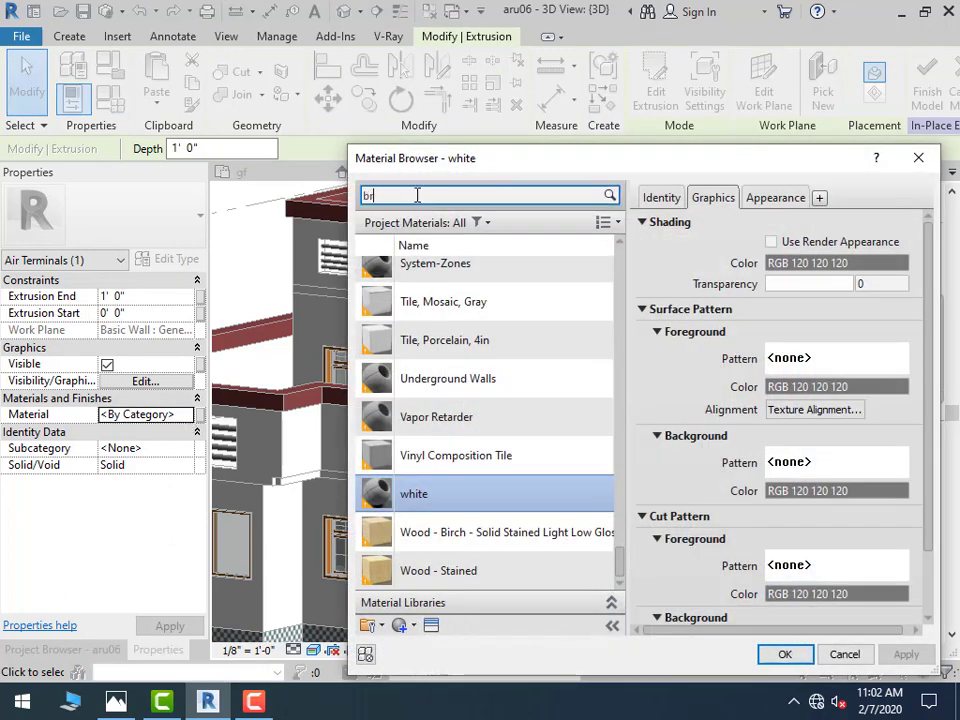
text(o)
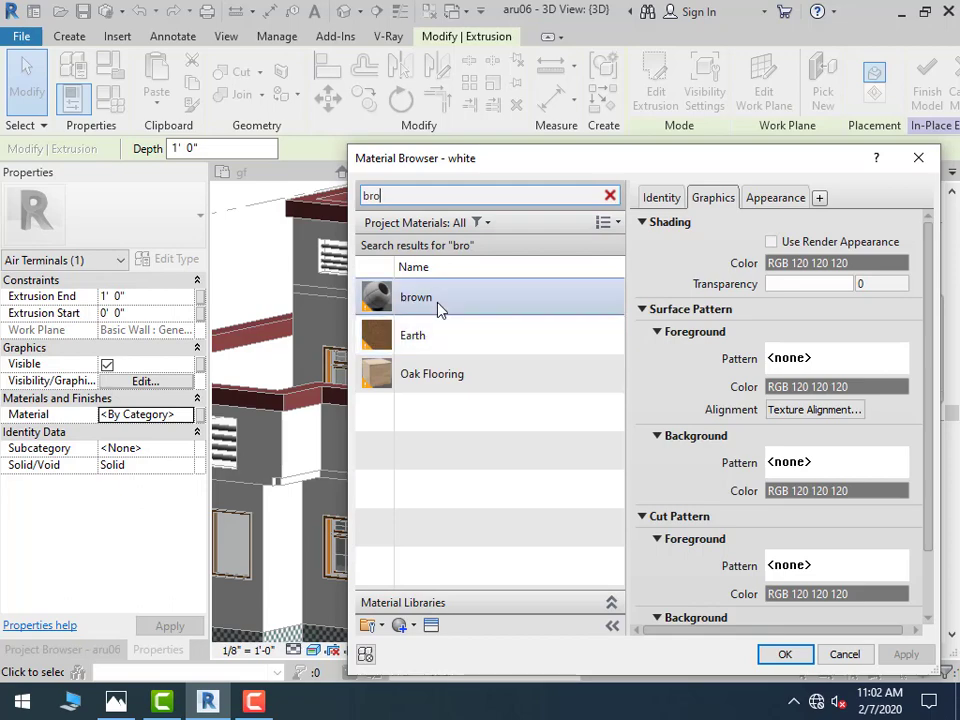
double_click(439, 306)
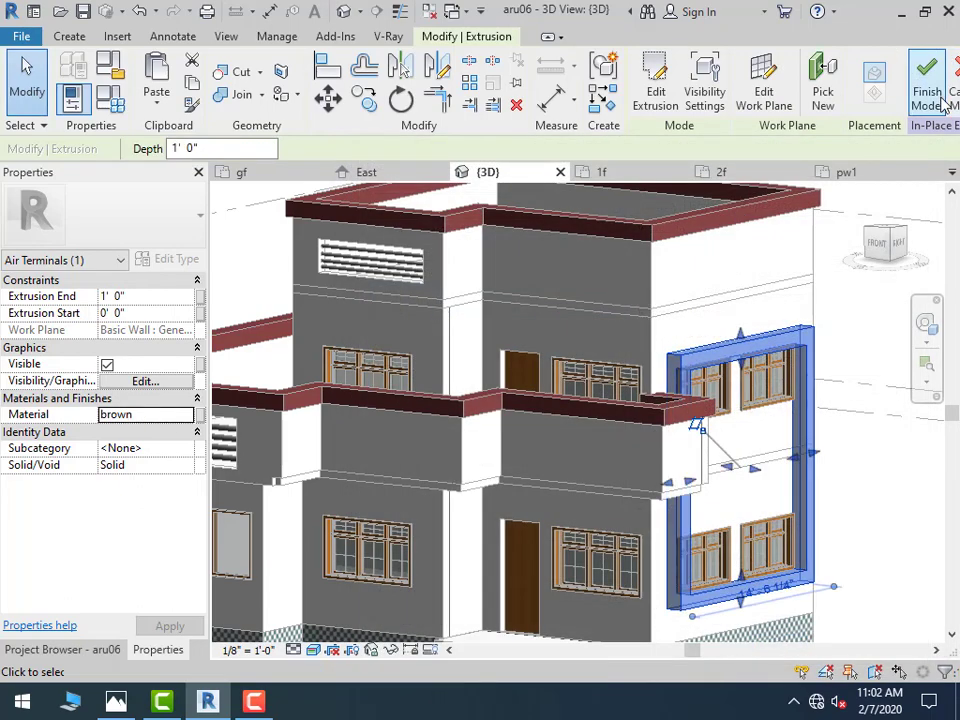
click(926, 88)
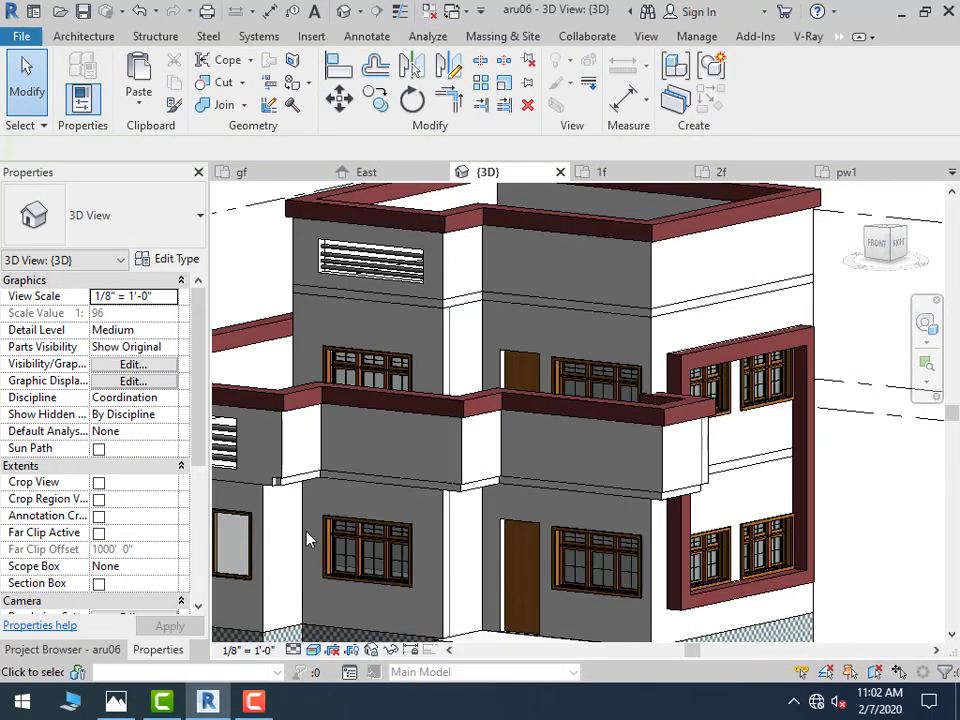
Compare the house with the reference photo, orbit to a frontal angle, and show the Project Browser
click(117, 702)
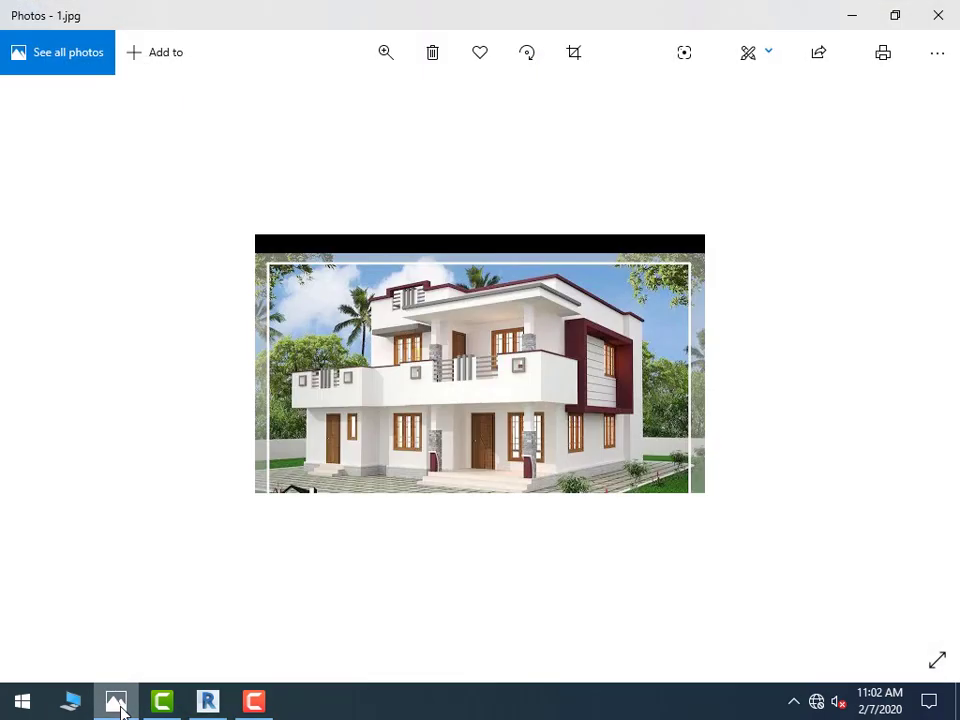
click(117, 702)
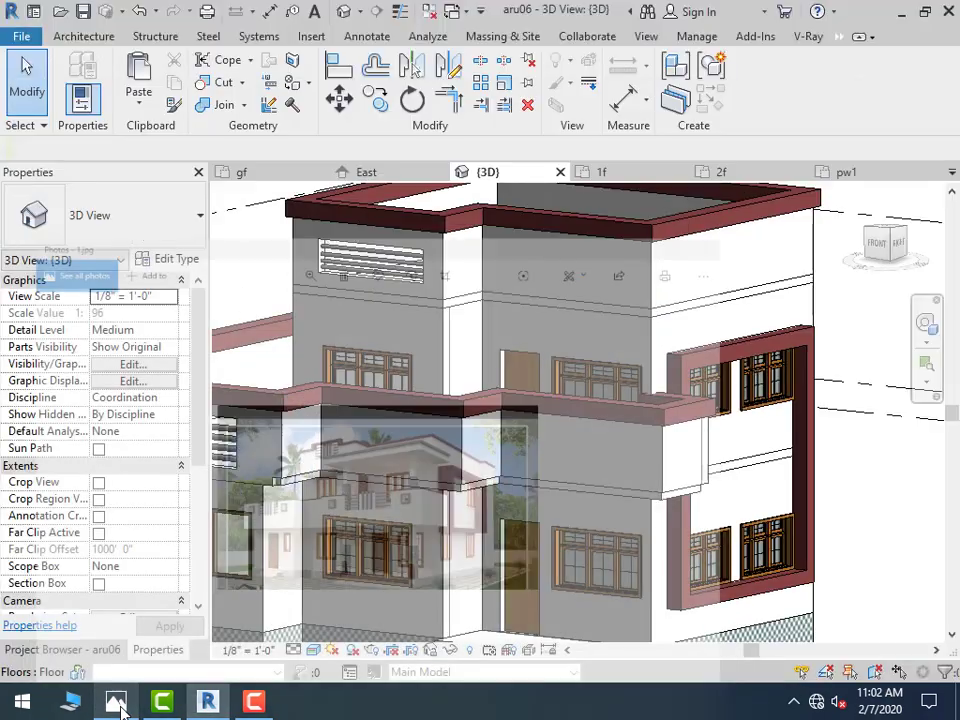
scroll(568, 482, down, 2)
scroll(568, 482, up, 2)
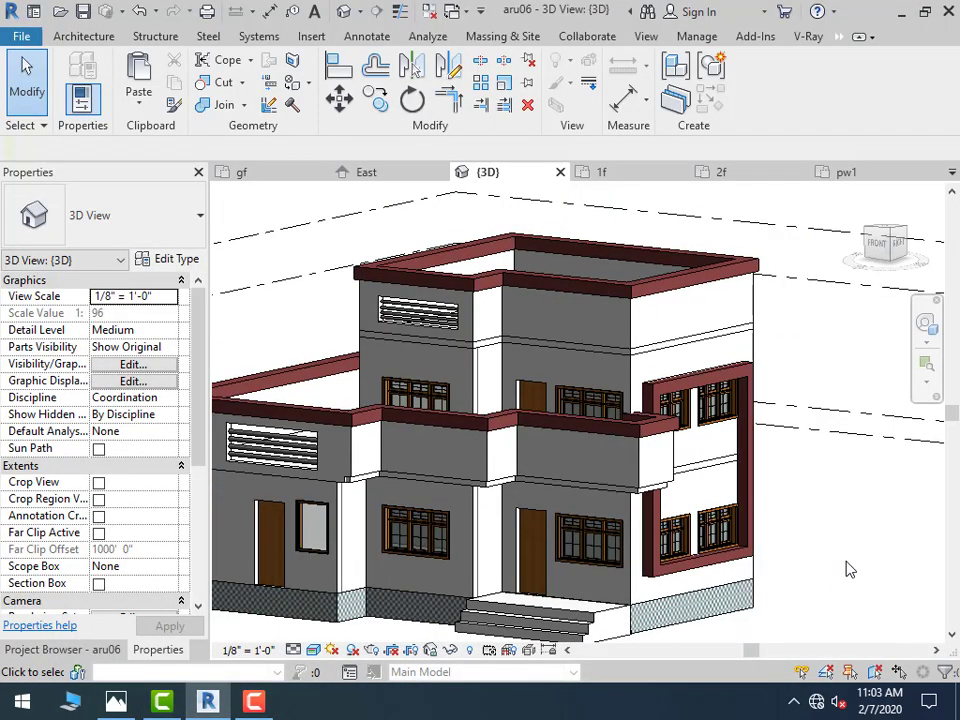
mouse_move(849, 527)
shift+middle_down()
mouse_move(909, 525)
mouse_move(795, 540)
mouse_move(867, 504)
mouse_move(820, 530)
shift+middle_up()
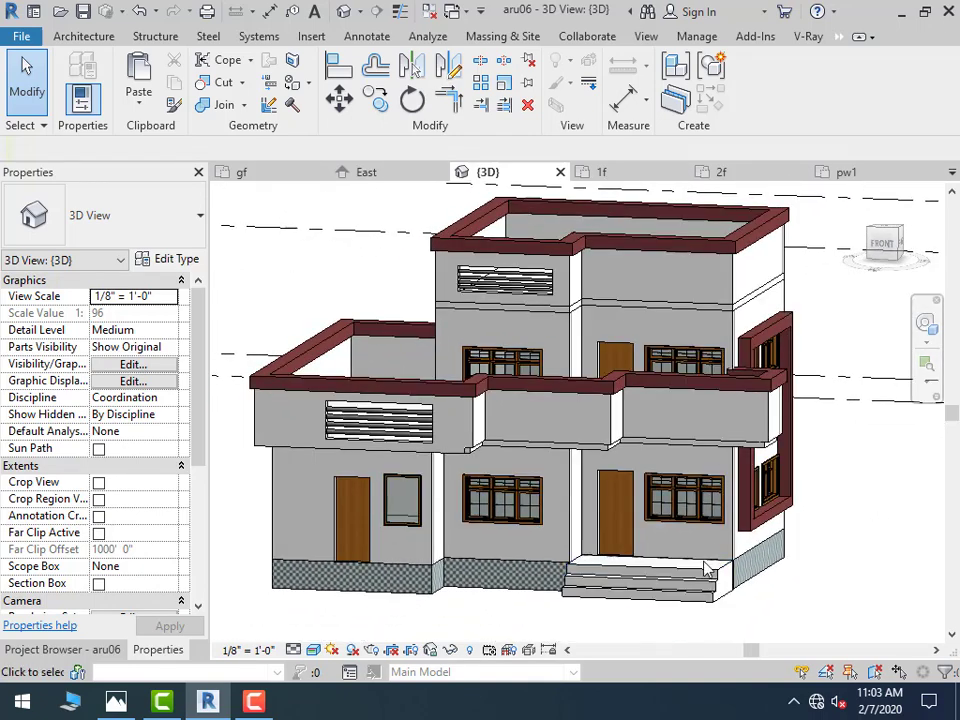
click(100, 650)
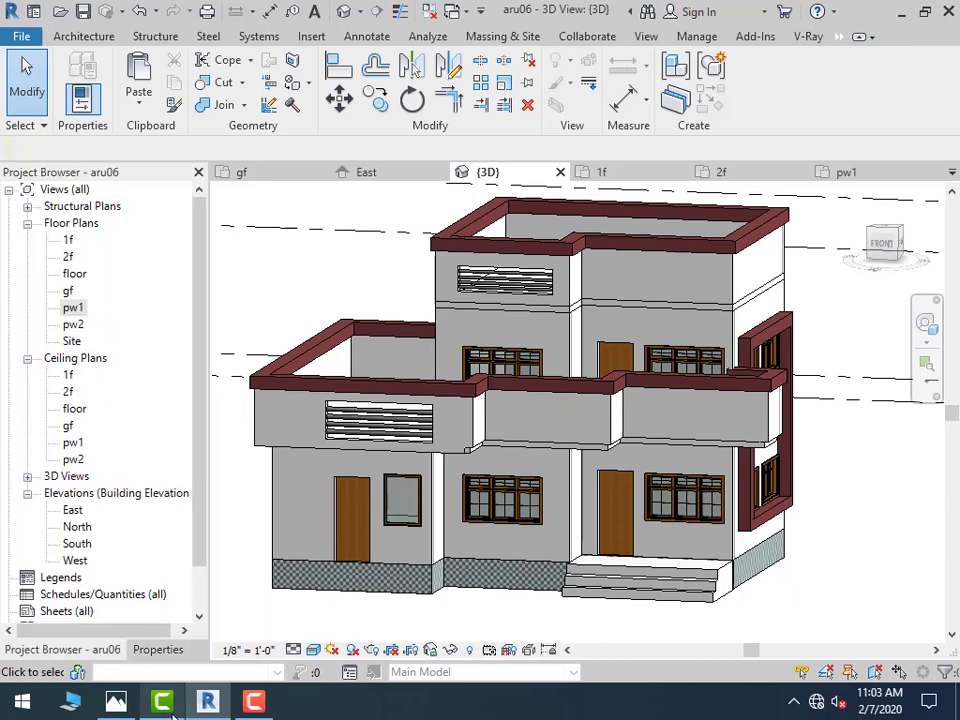
click(116, 704)
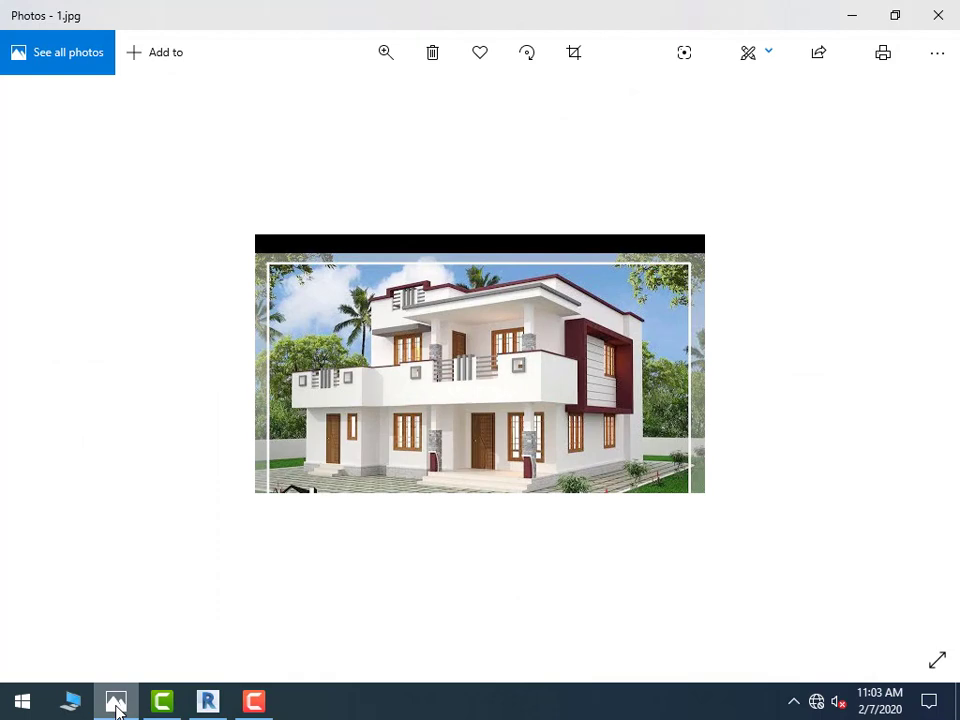
click(116, 704)
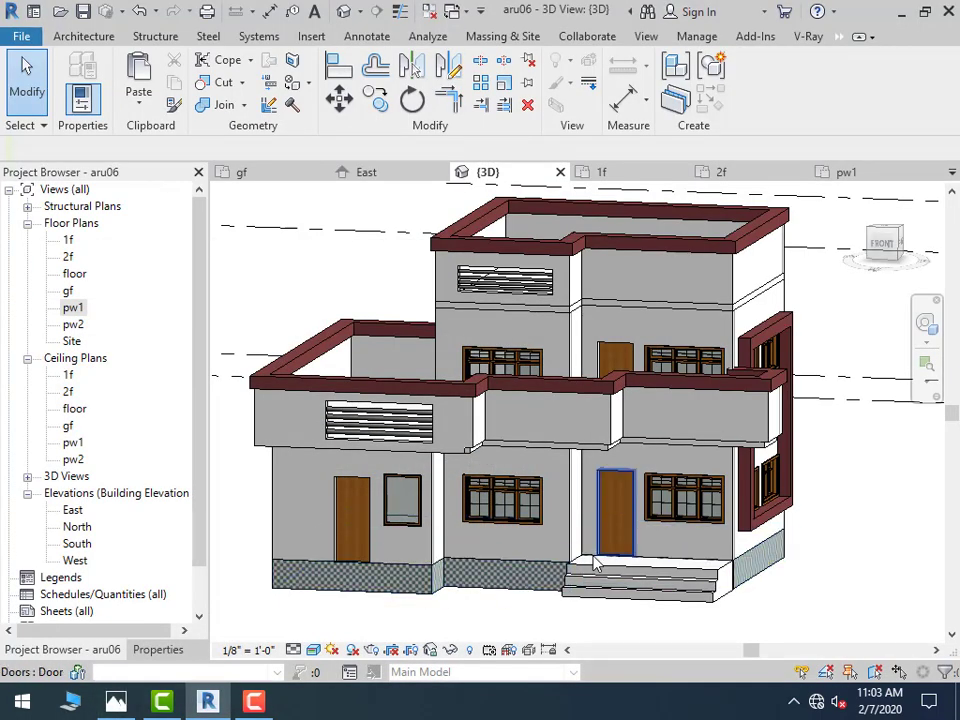
Open the gf floor plan and set its underlay base level to floor
double_click(69, 292)
scroll(505, 450, up, 2)
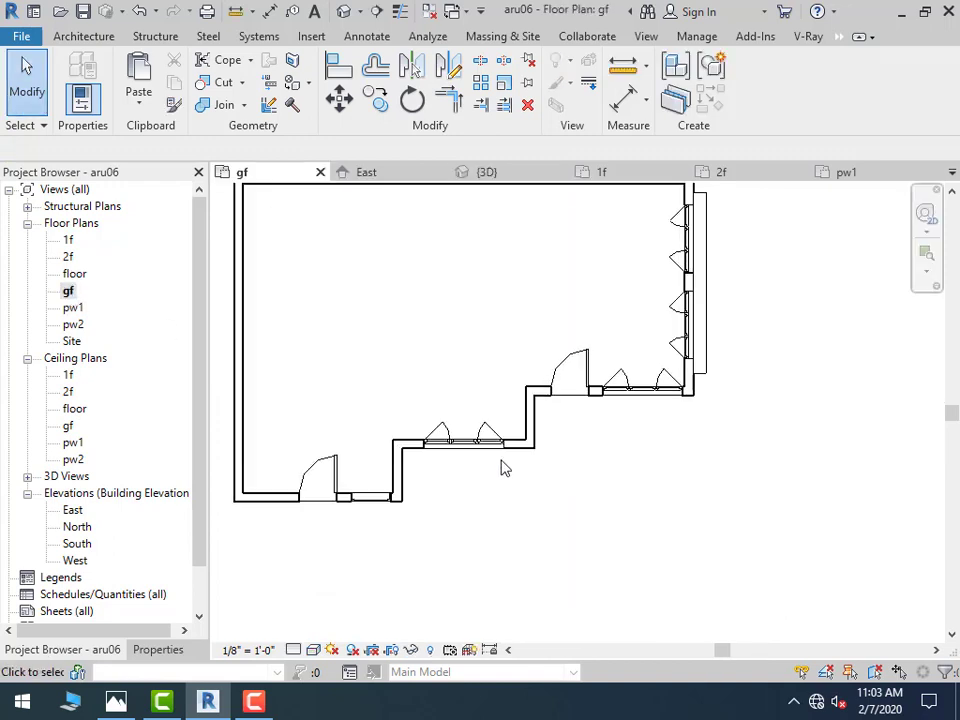
click(155, 652)
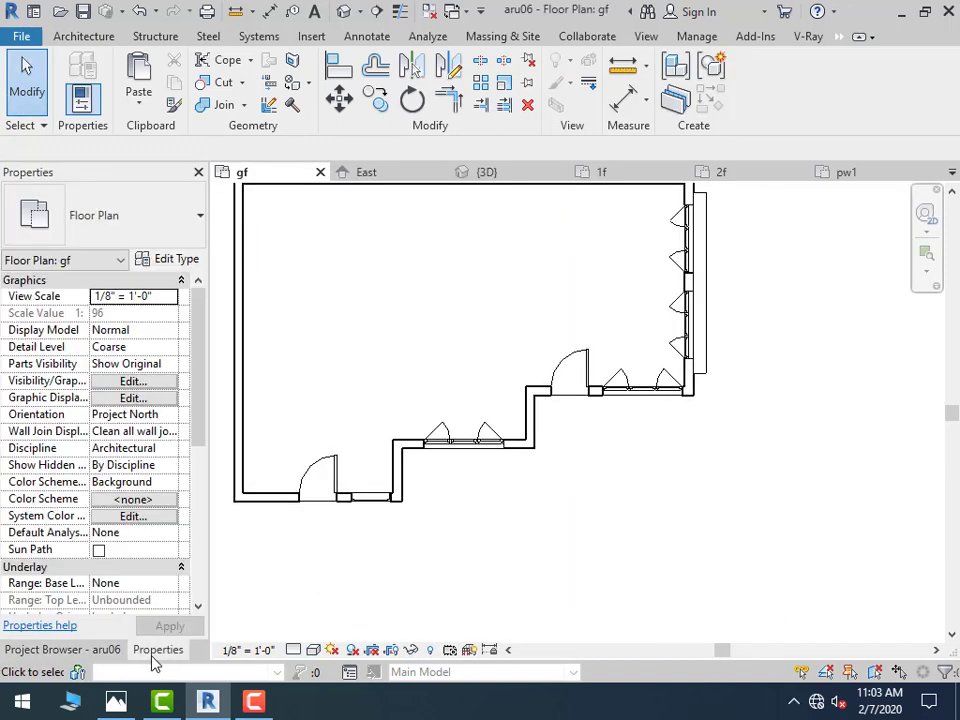
click(168, 584)
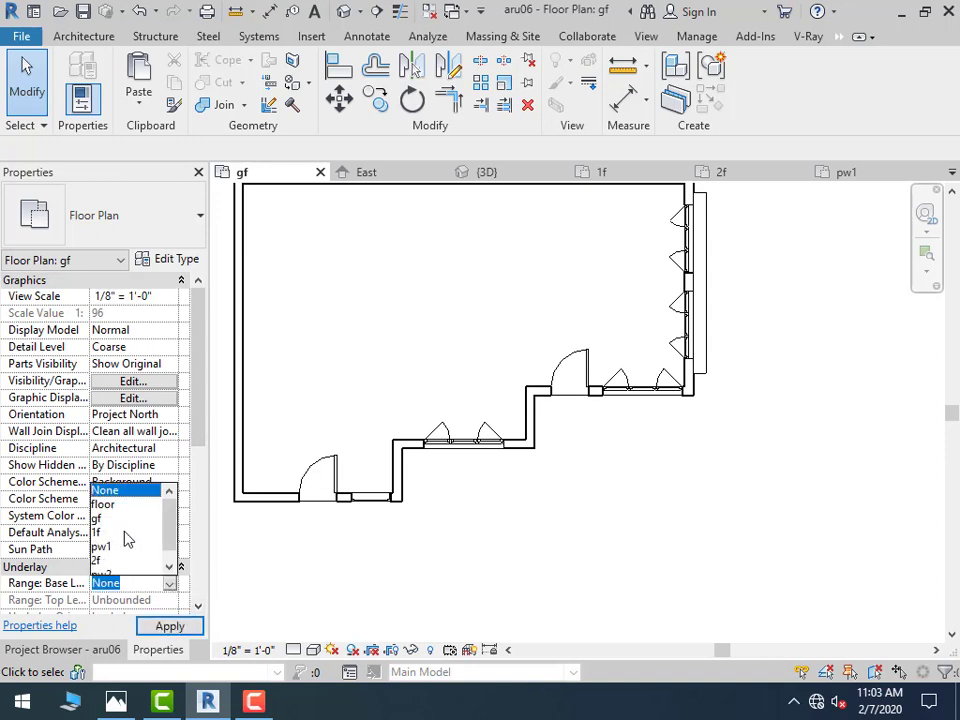
scroll(131, 550, down, 1)
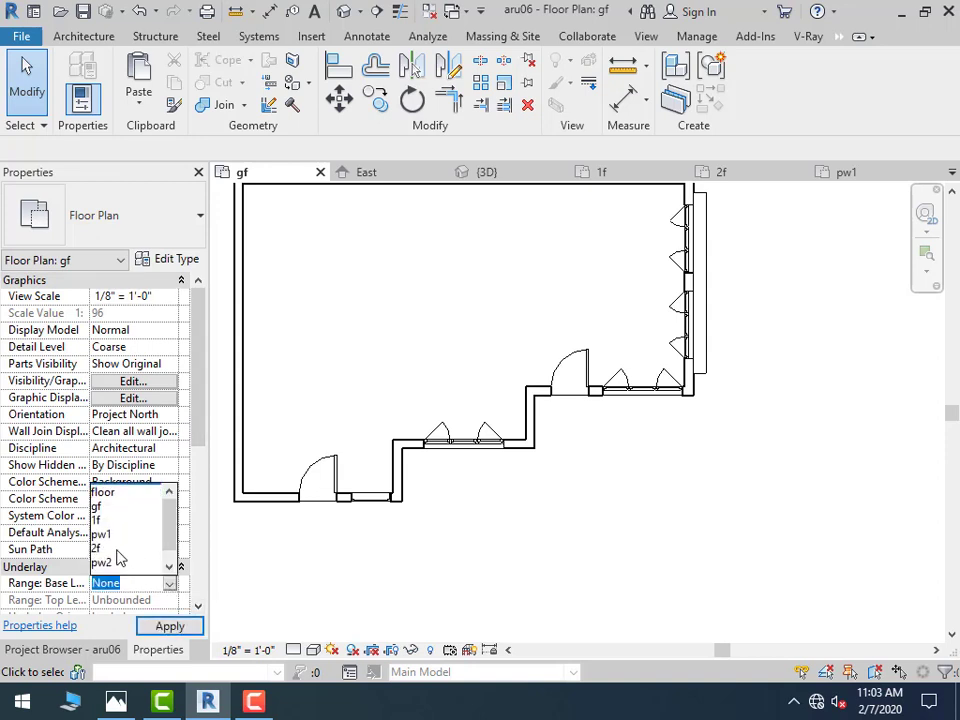
scroll(120, 530, up, 1)
click(114, 505)
click(184, 630)
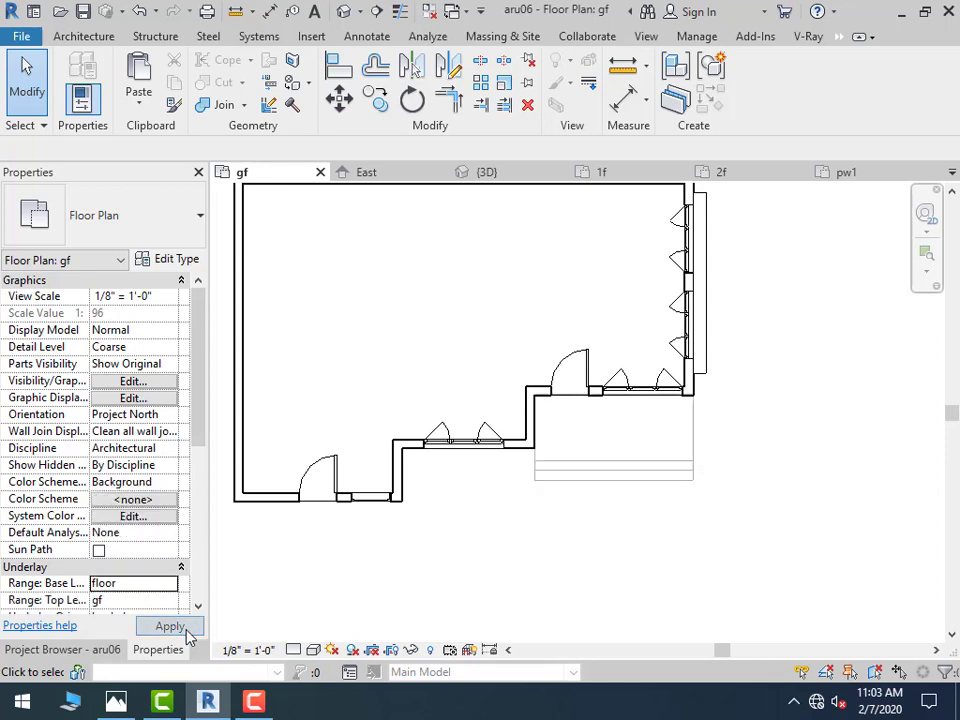
scroll(564, 467, up, 2)
scroll(354, 493, up, 2)
scroll(332, 484, up, 2)
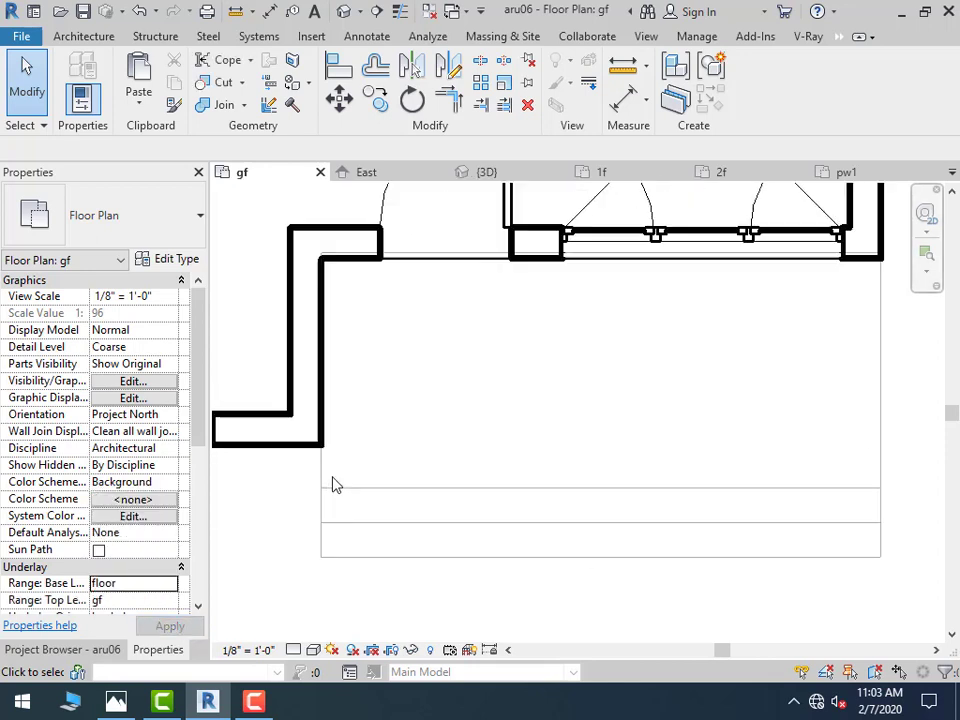
Start placing an architectural column
click(98, 38)
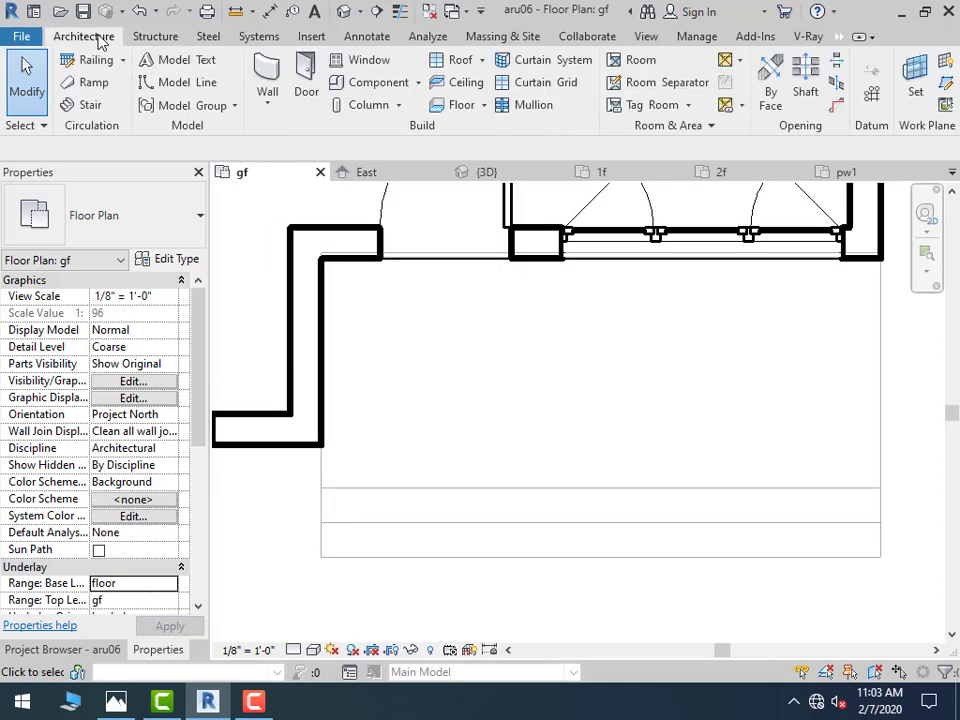
click(398, 105)
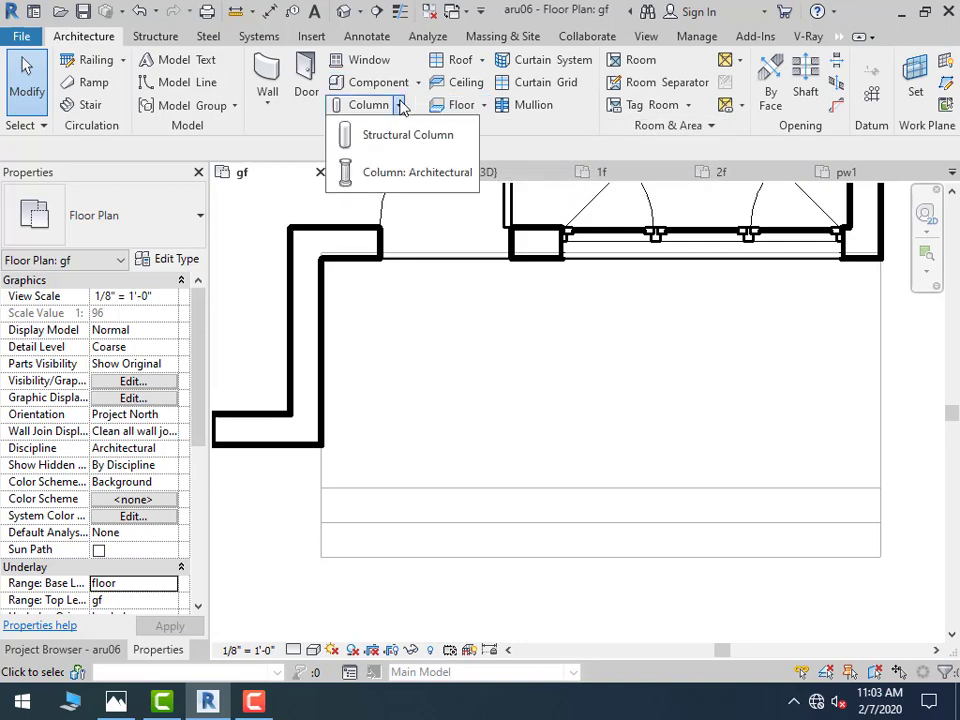
click(416, 178)
Load the Doric Column.0001 family from the US Imperial Columns library
click(755, 100)
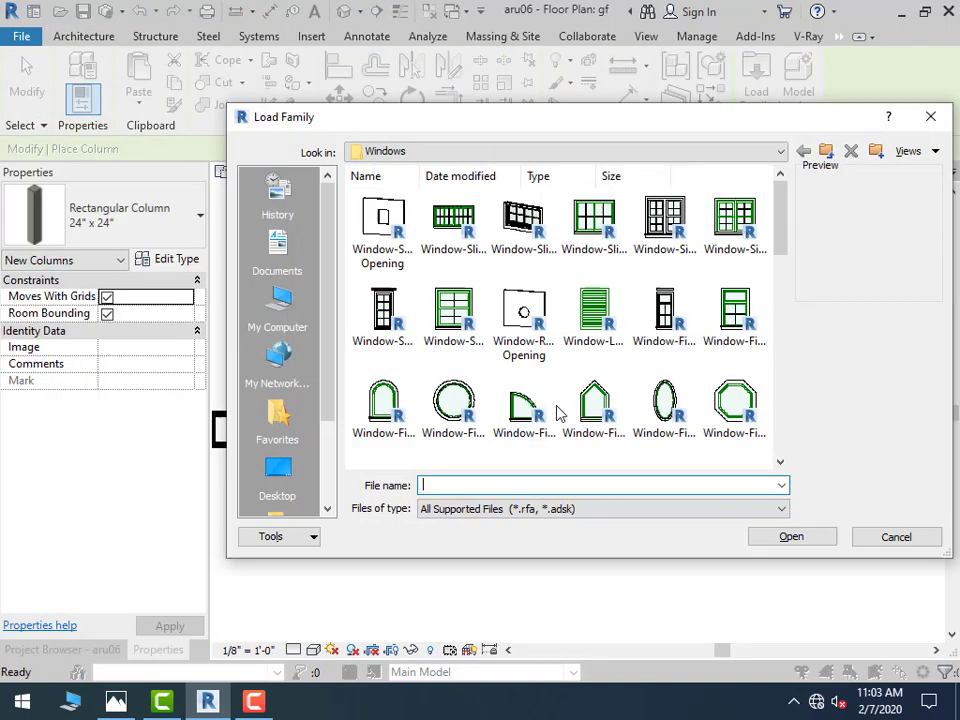
click(489, 154)
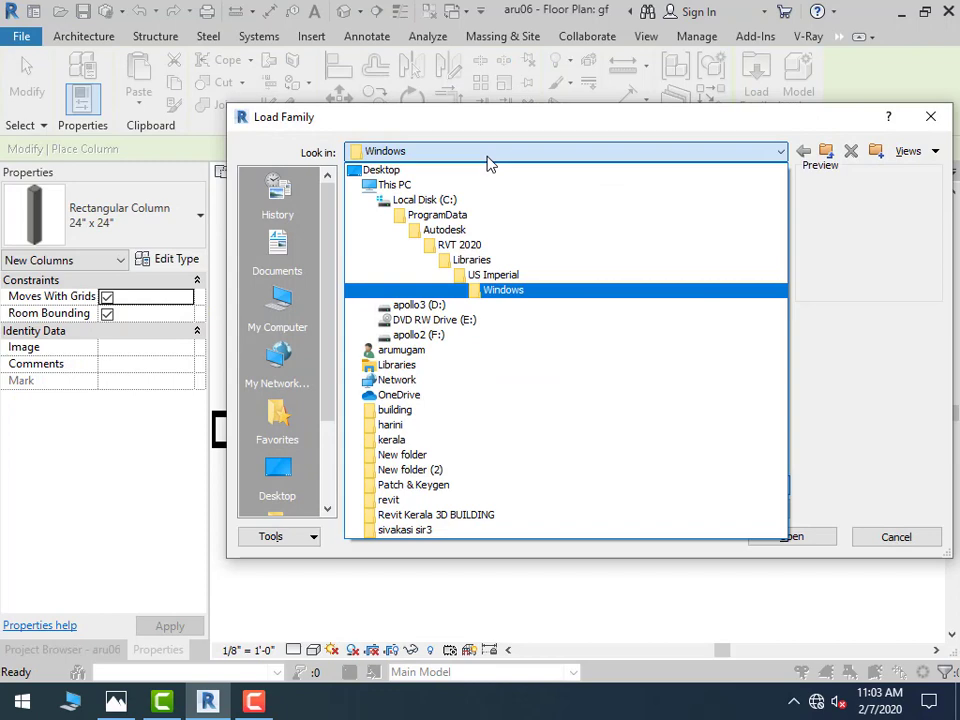
click(580, 276)
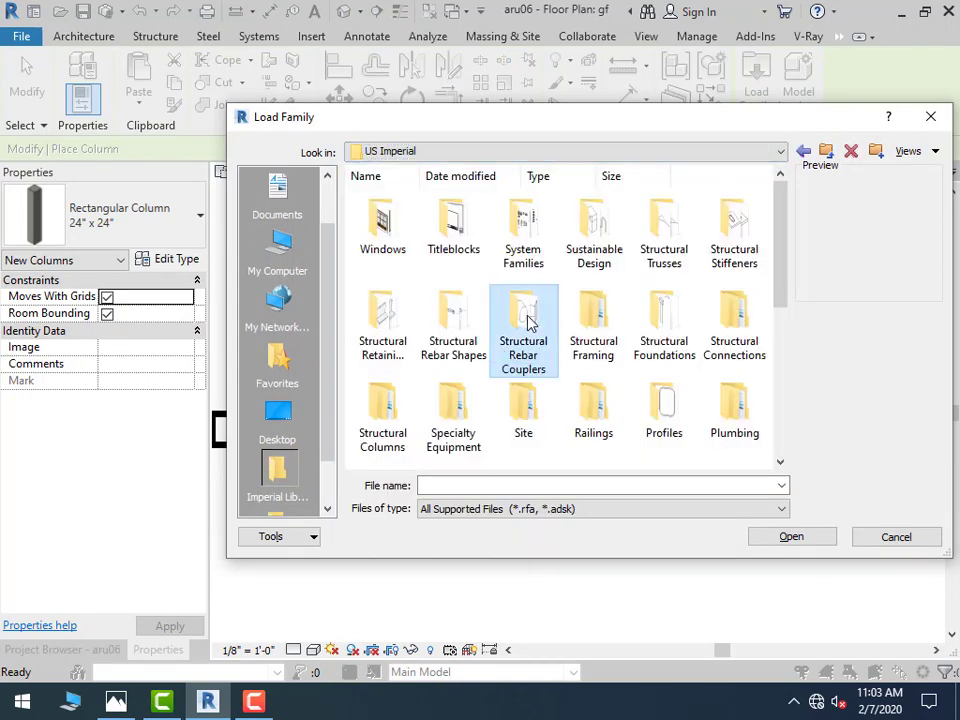
scroll(528, 322, down, 5)
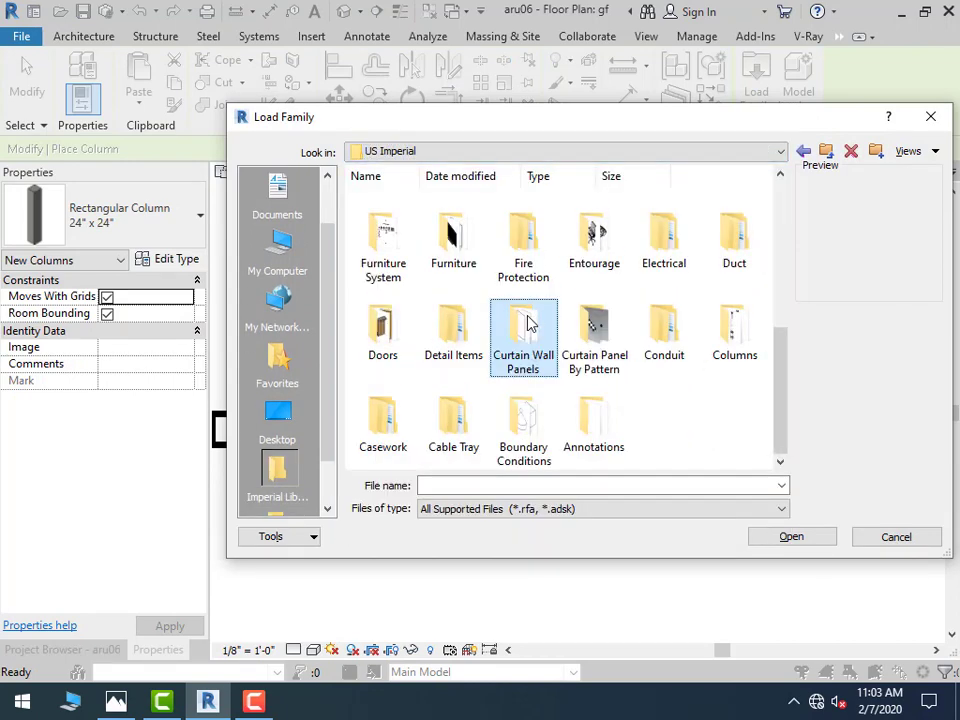
double_click(735, 345)
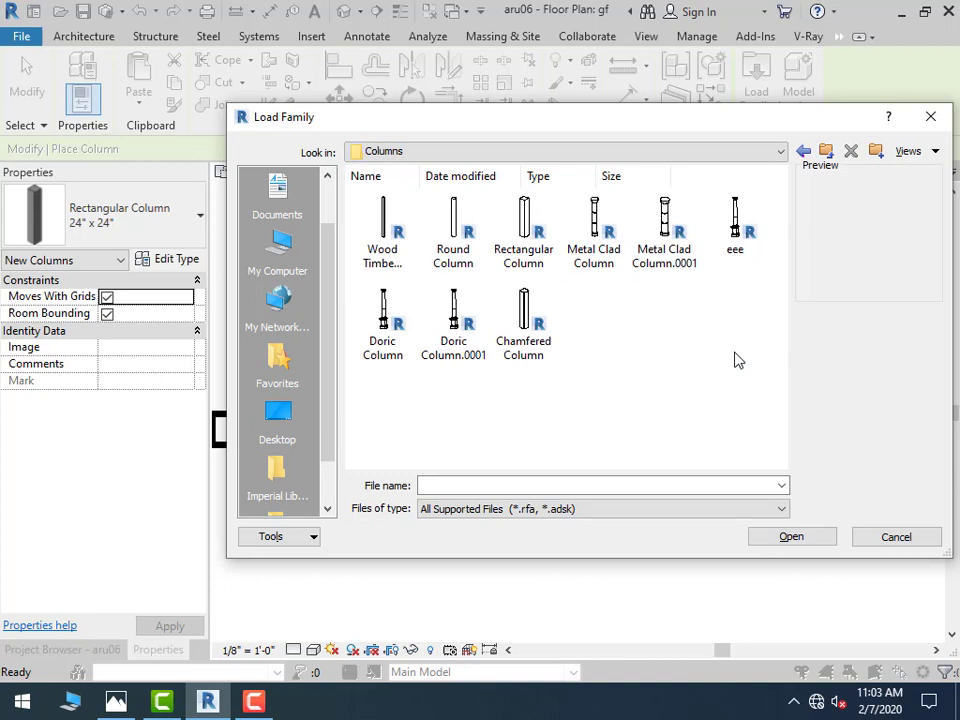
mouse_move(453, 325)
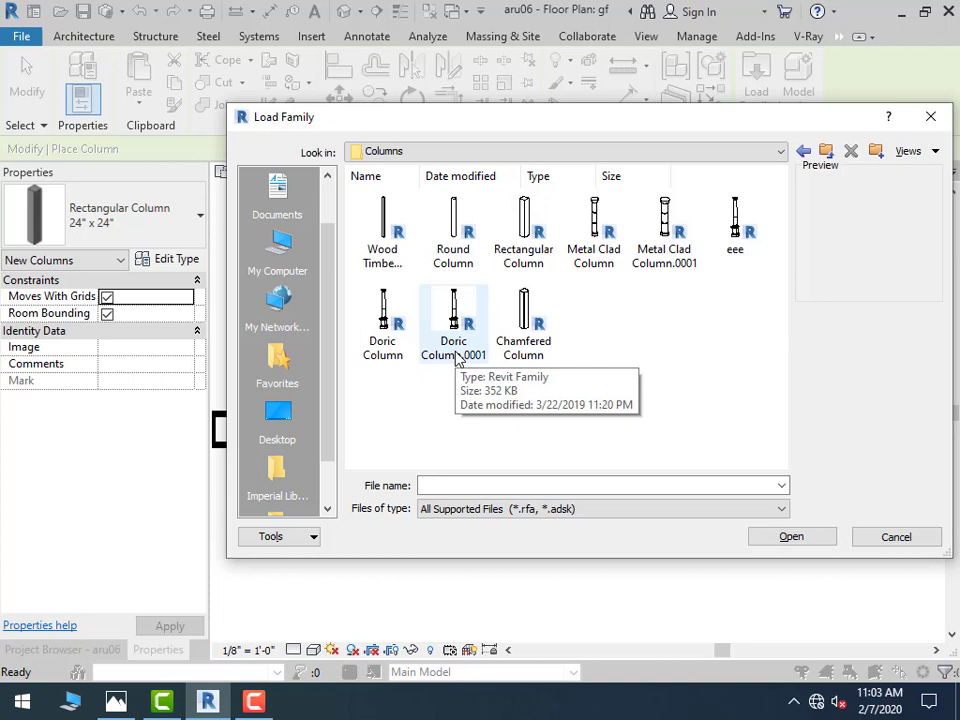
double_click(456, 340)
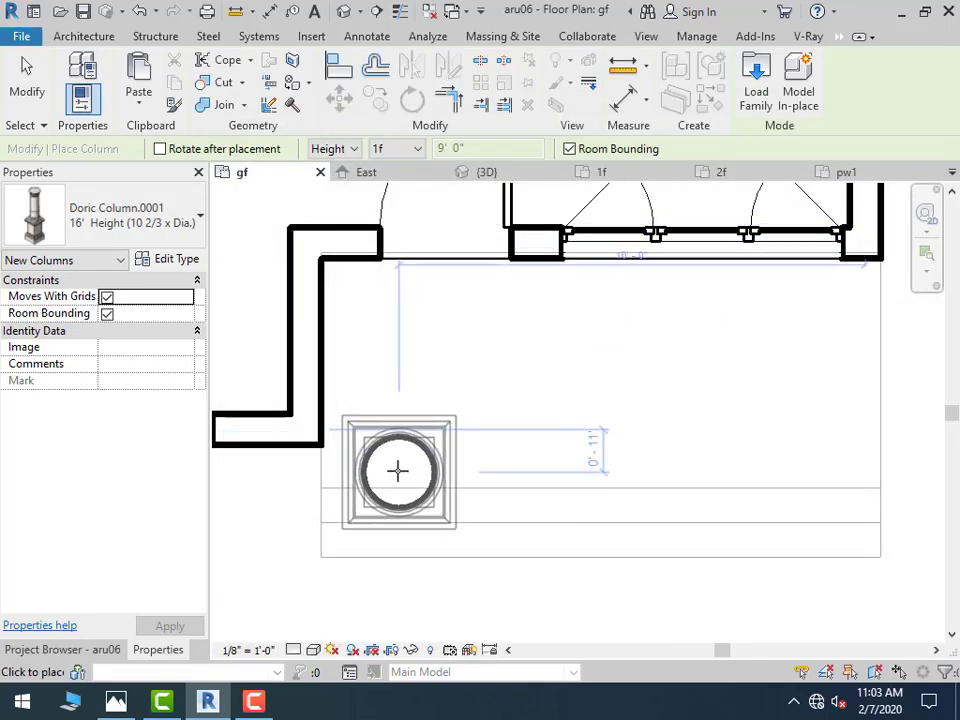
Keep the Doric Column.0001 16' Height type after loading the eee, Doric Column and Doric Column.0001 families
click(120, 228)
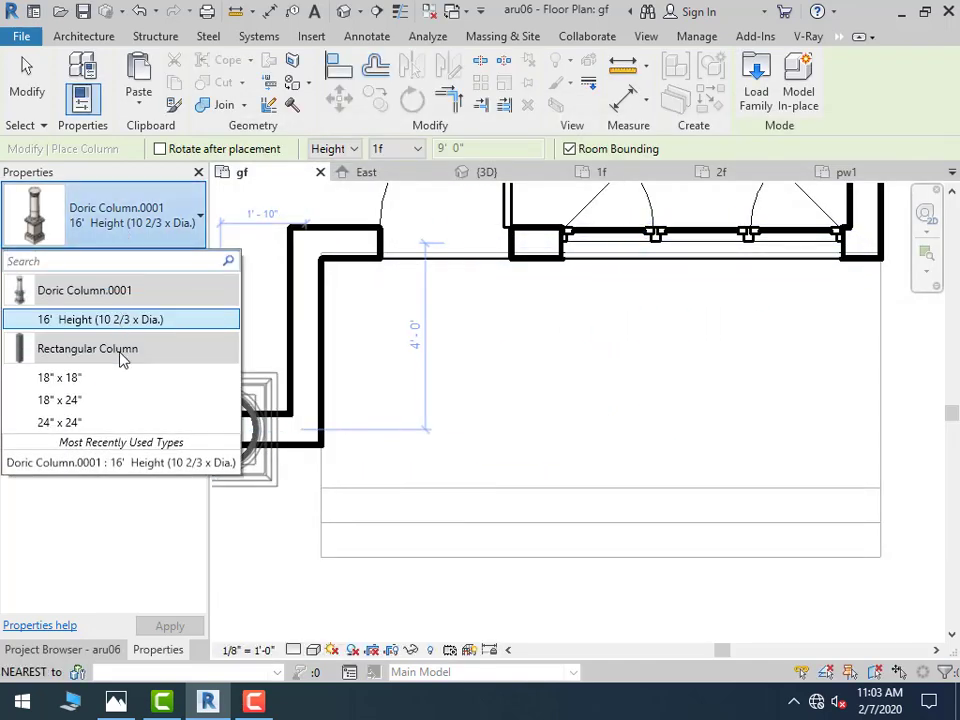
click(105, 220)
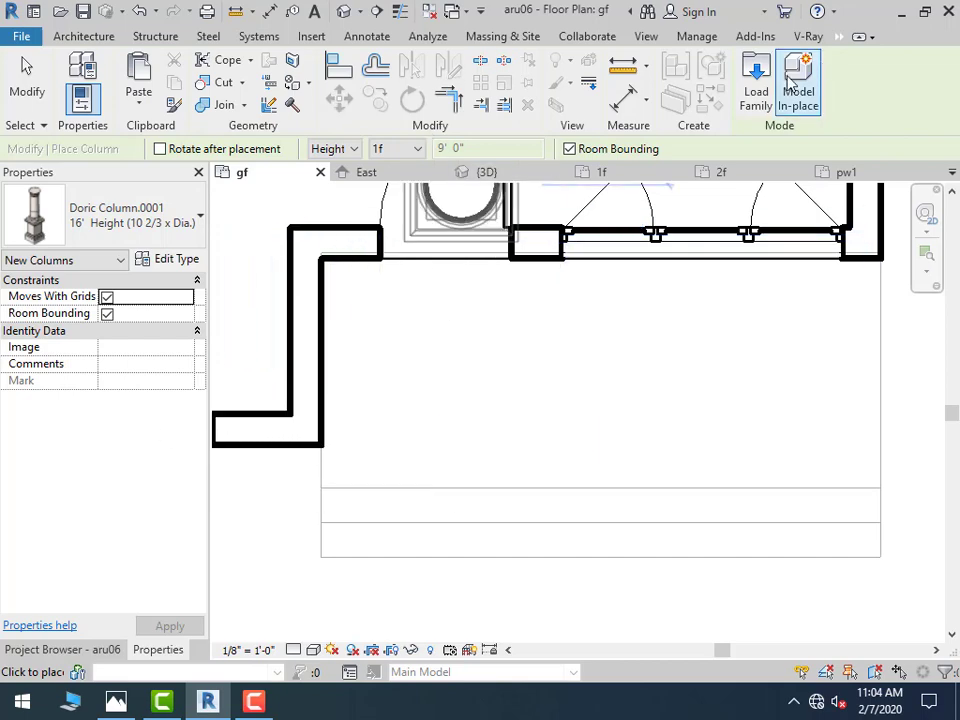
click(765, 102)
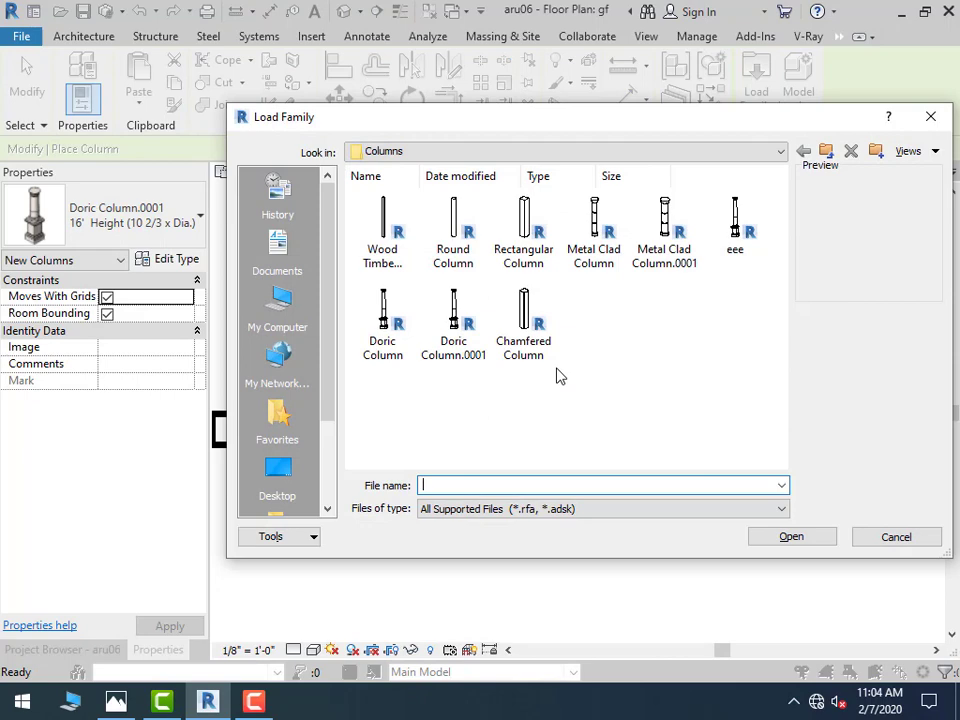
click(736, 246)
double_click(736, 246)
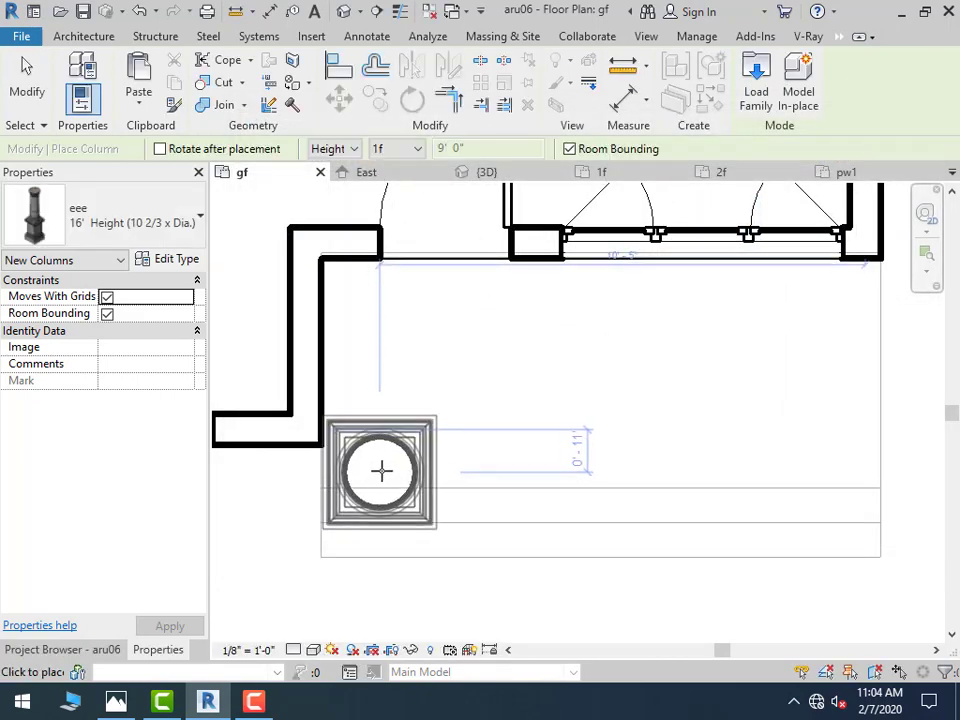
click(748, 105)
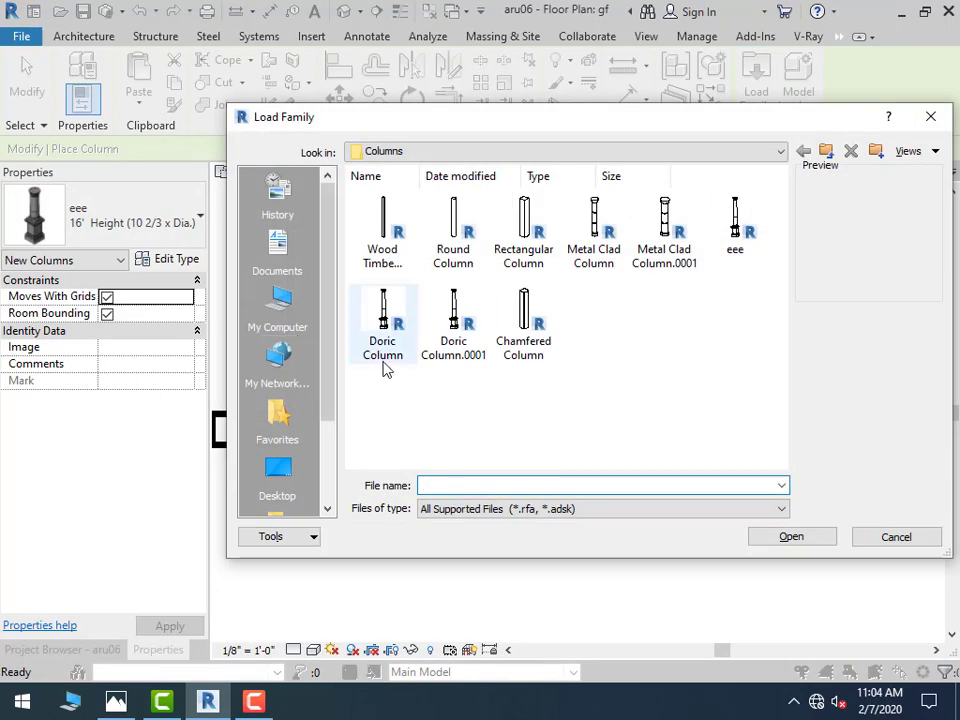
double_click(378, 355)
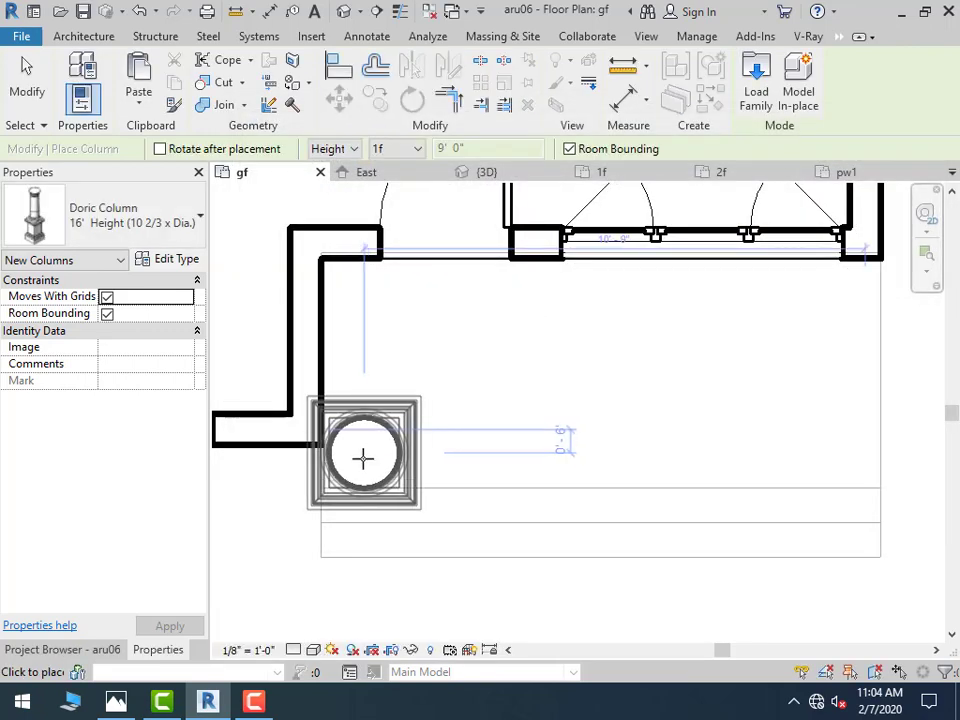
click(756, 80)
double_click(465, 355)
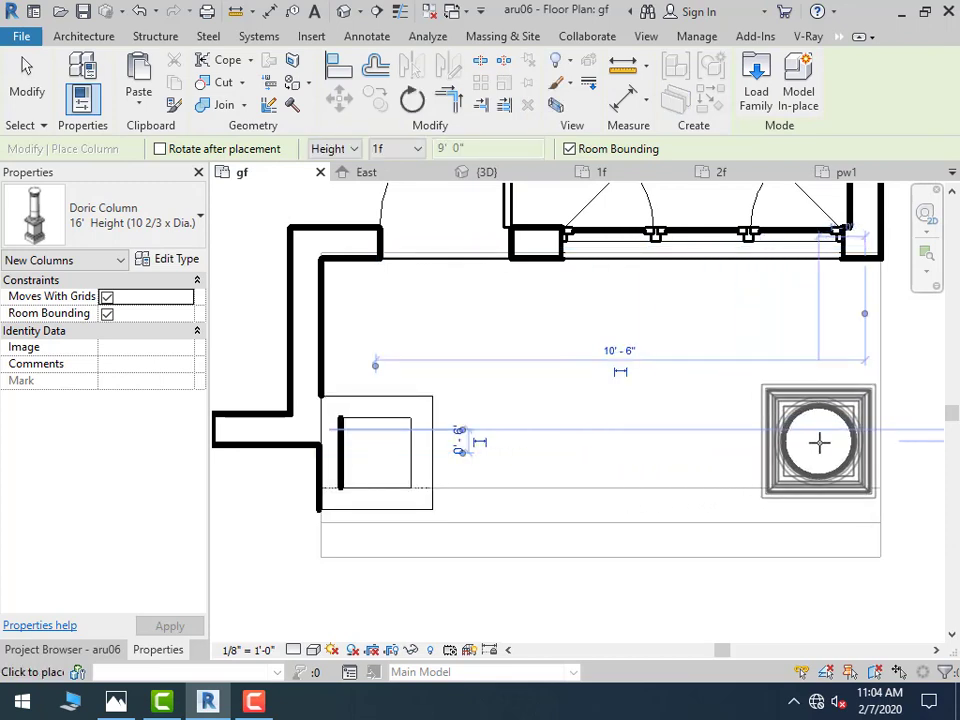
Place a Doric column at the porch's right corner and open the porch column's family in 3D
click(819, 442)
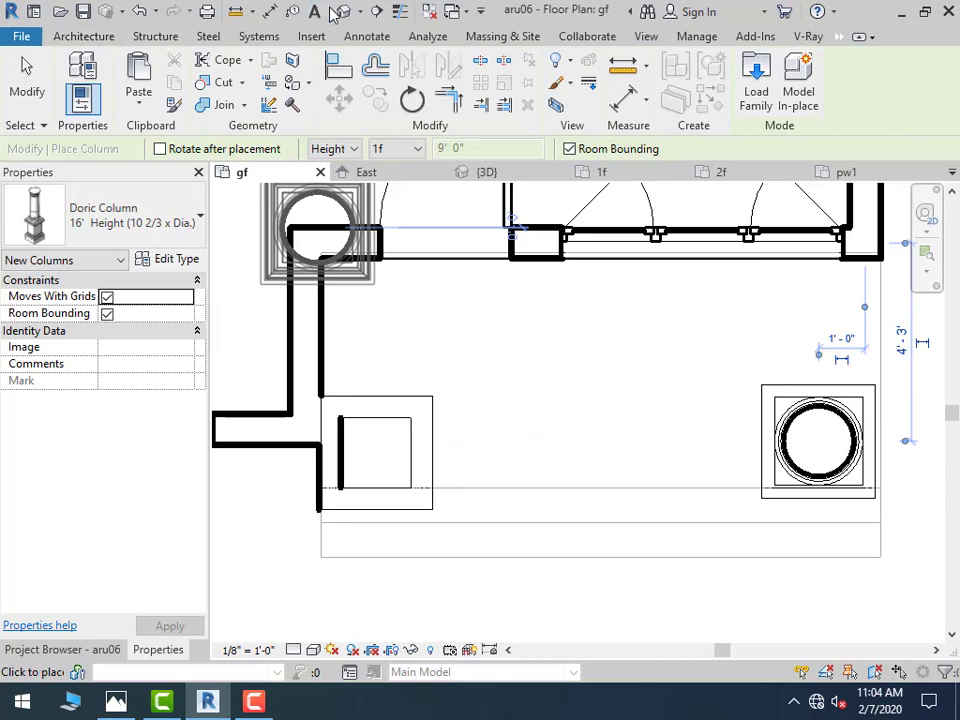
click(344, 20)
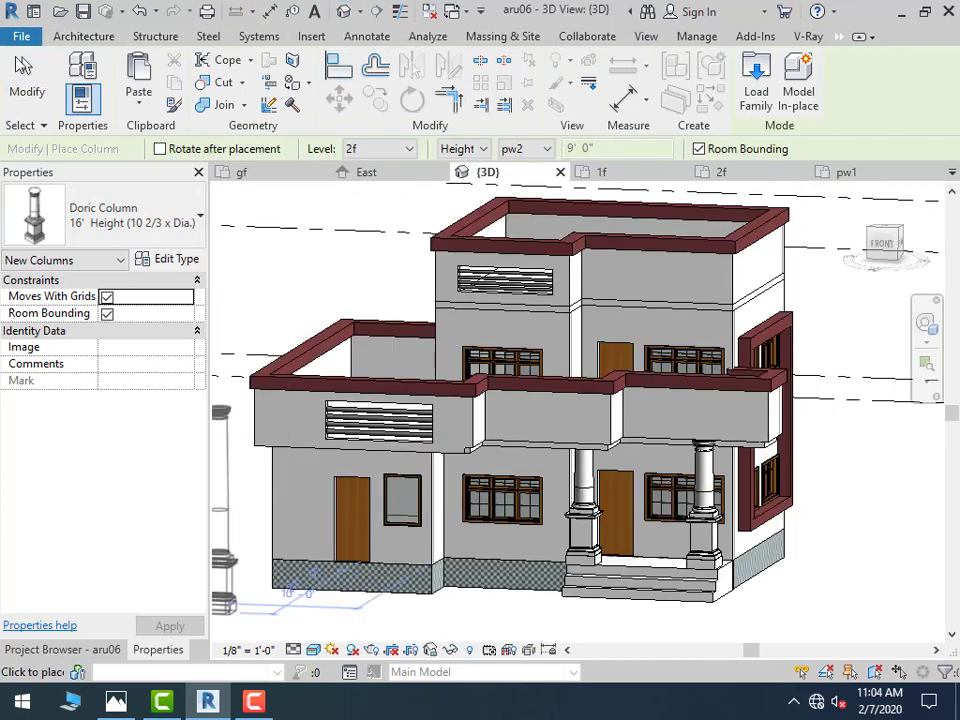
key(Escape)
scroll(621, 493, up, 3)
scroll(617, 568, up, 2)
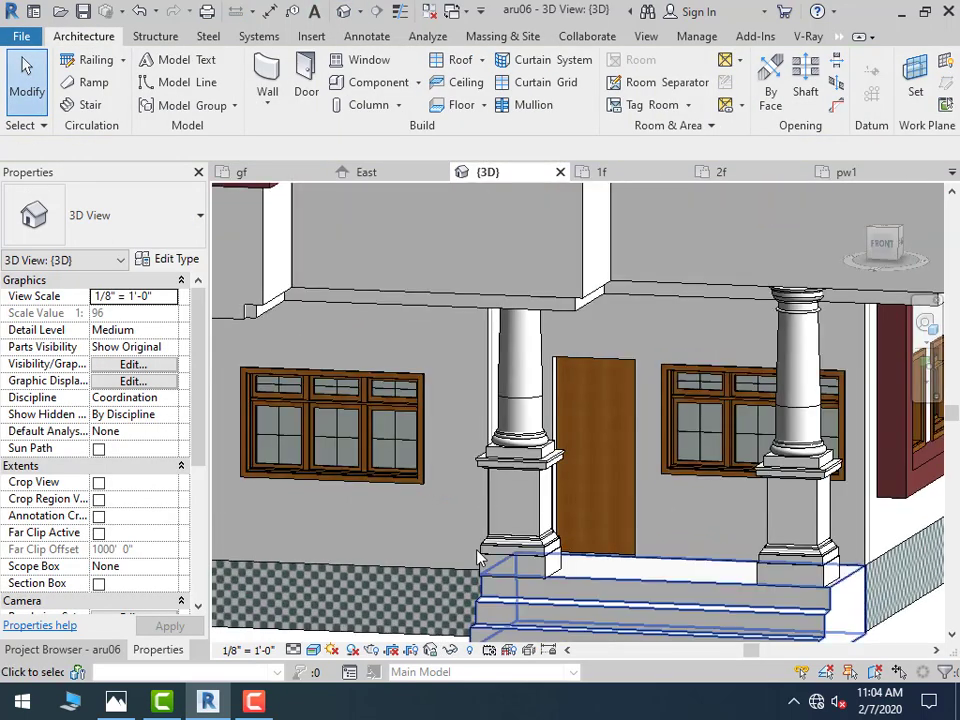
scroll(517, 478, up, 2)
double_click(517, 478)
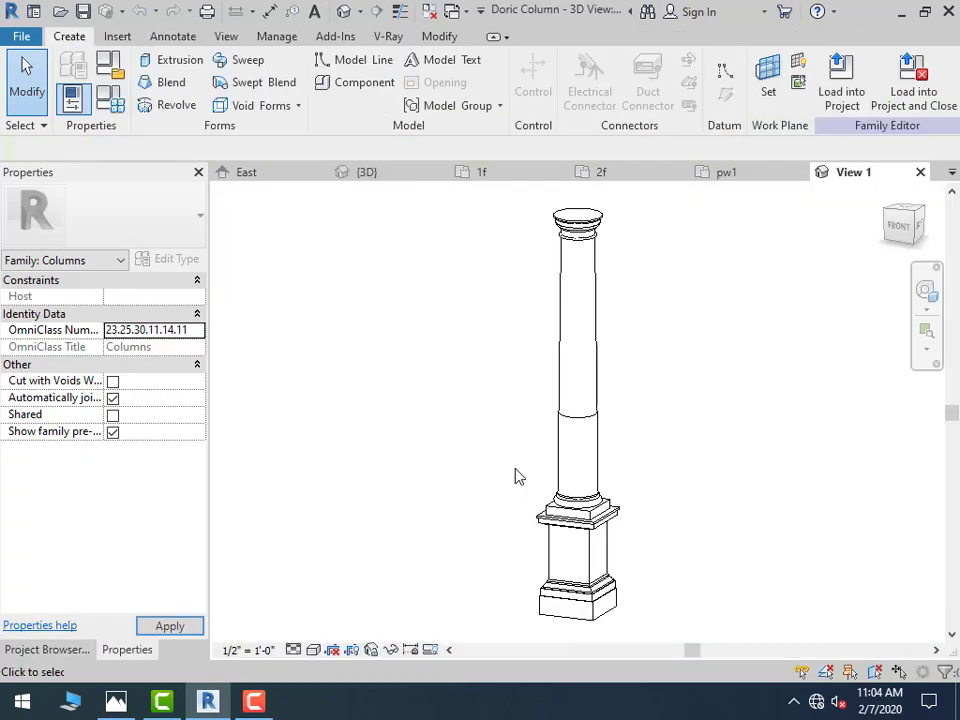
Keep the Doric column solids' subcategory as None and their material as d
scroll(476, 313, down, 2)
drag(469, 236, 688, 583)
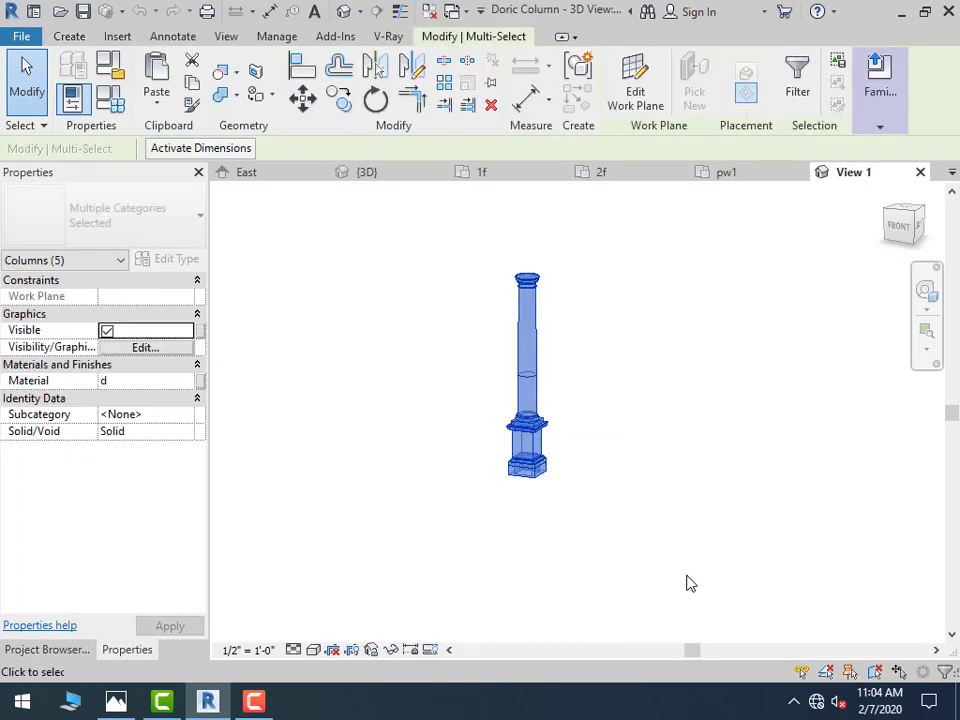
click(615, 324)
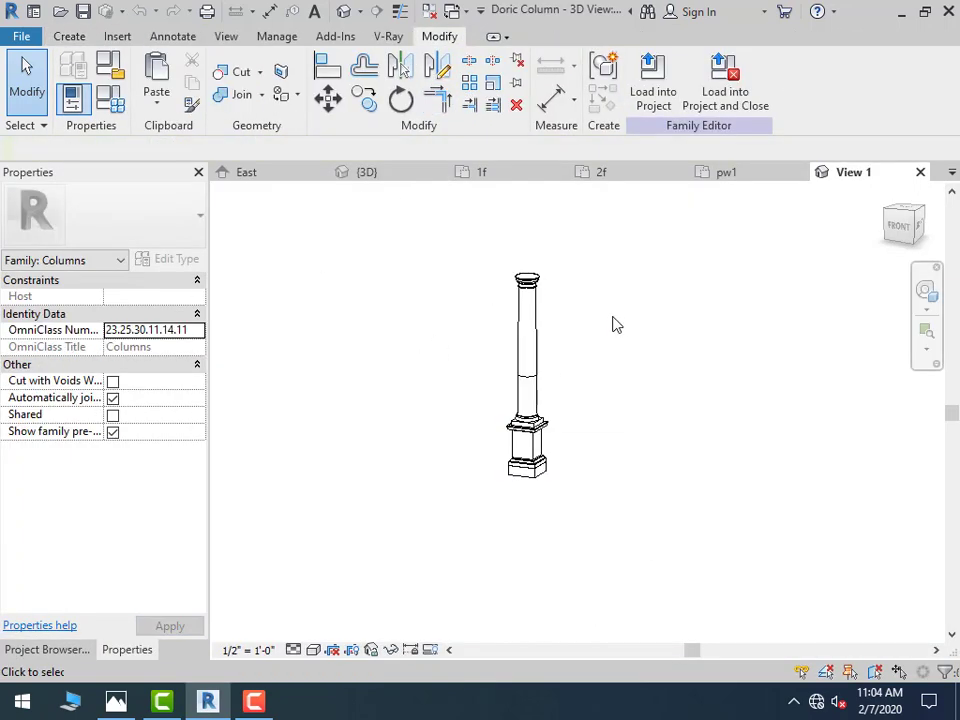
drag(586, 365, 338, 546)
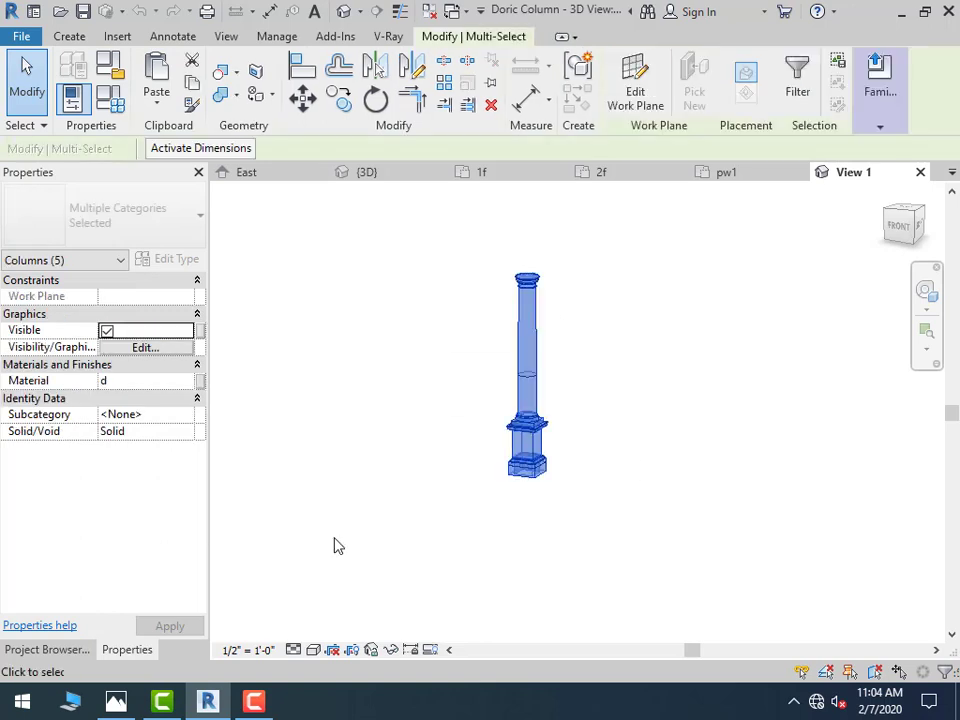
click(189, 420)
click(187, 416)
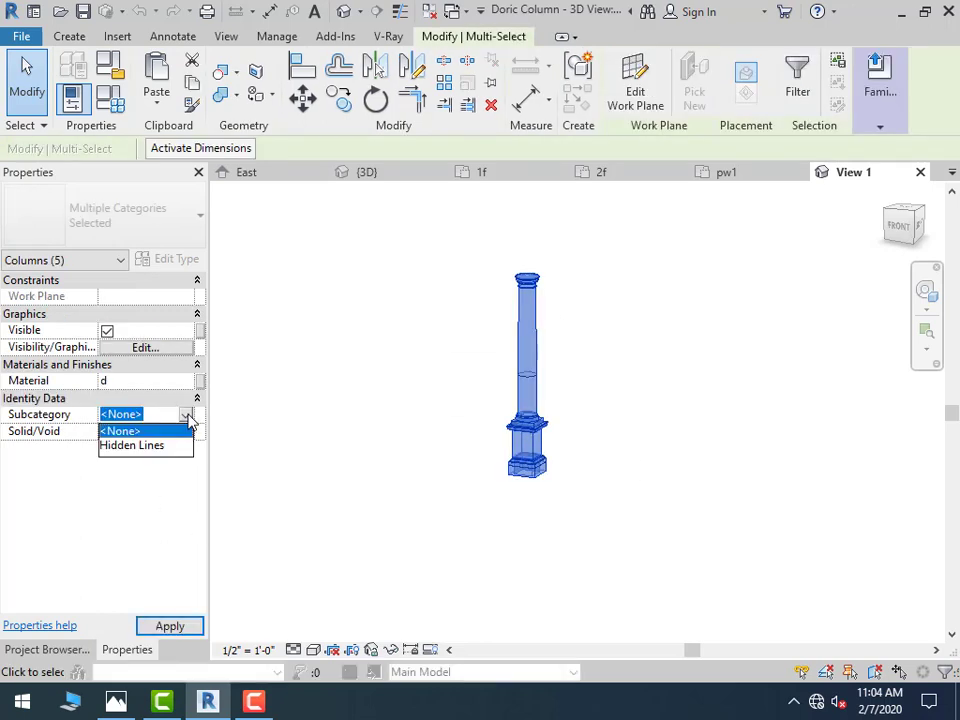
click(189, 420)
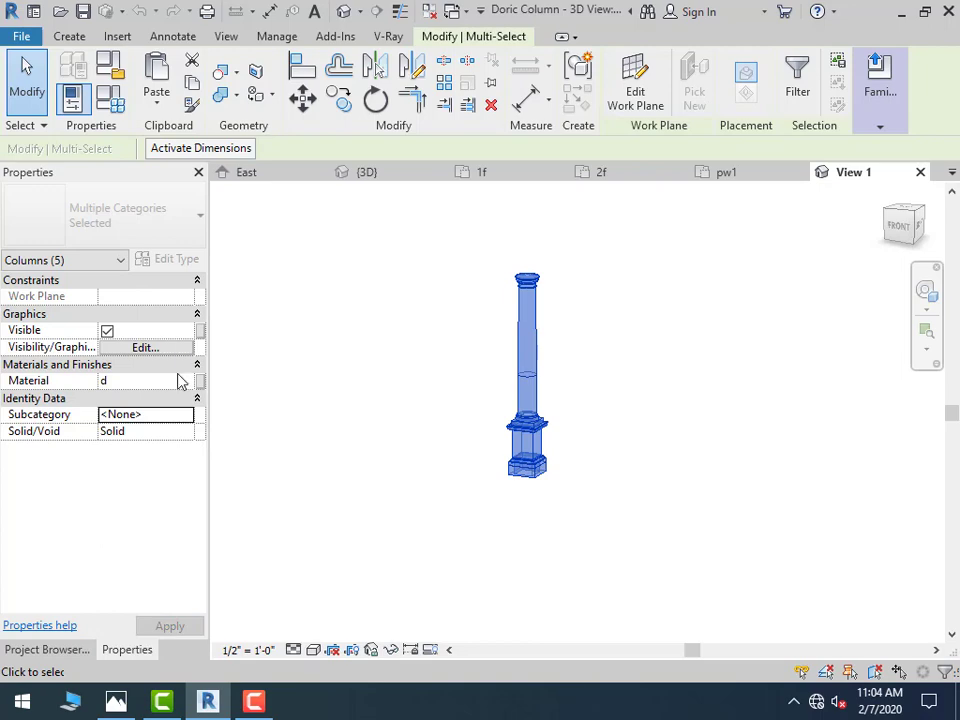
click(189, 382)
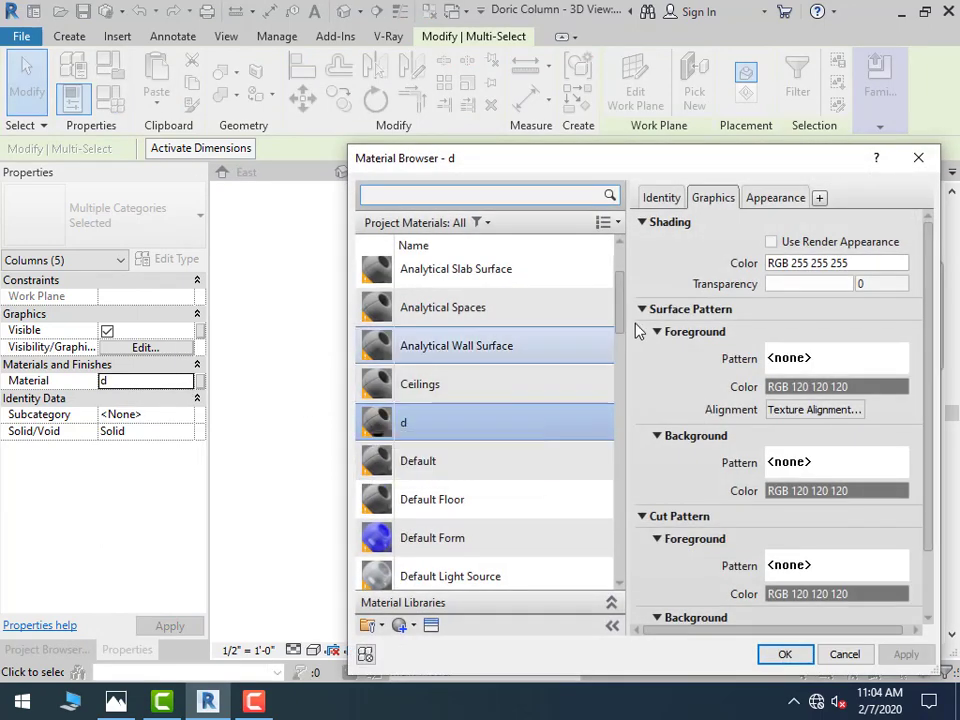
mouse_move(618, 322)
mouse_down()
mouse_move(600, 582)
mouse_move(628, 375)
mouse_move(712, 395)
mouse_up()
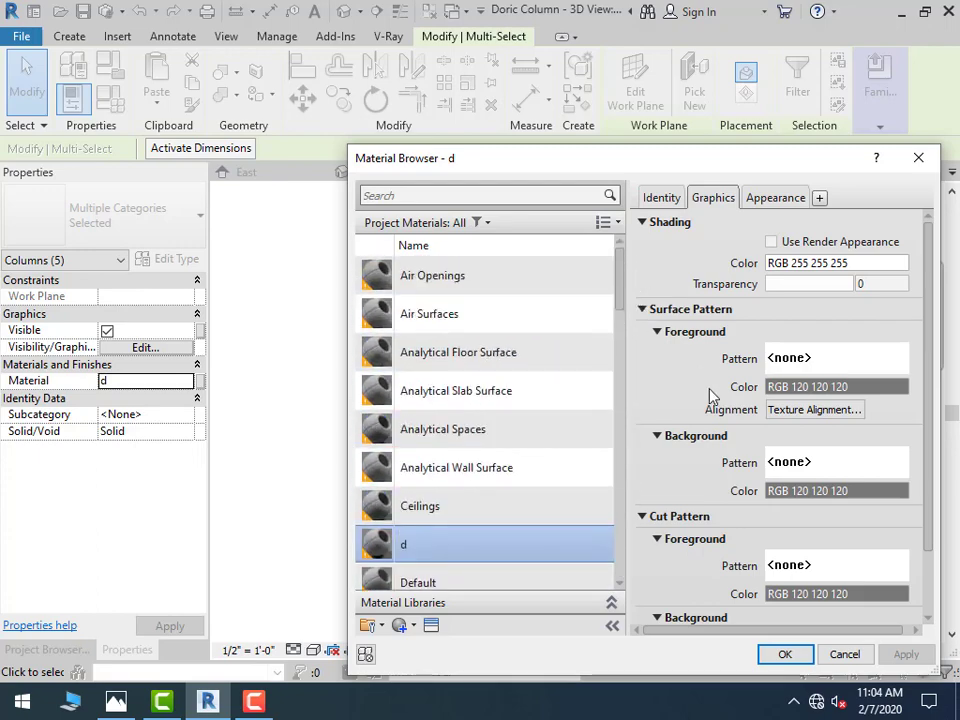
click(785, 654)
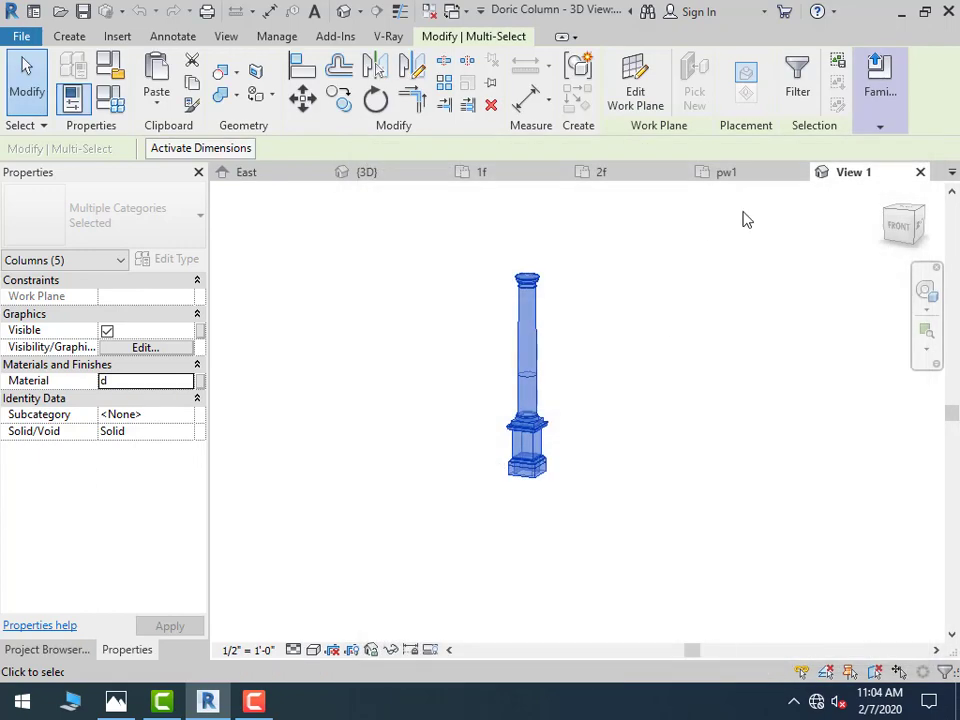
key(Escape)
click(660, 100)
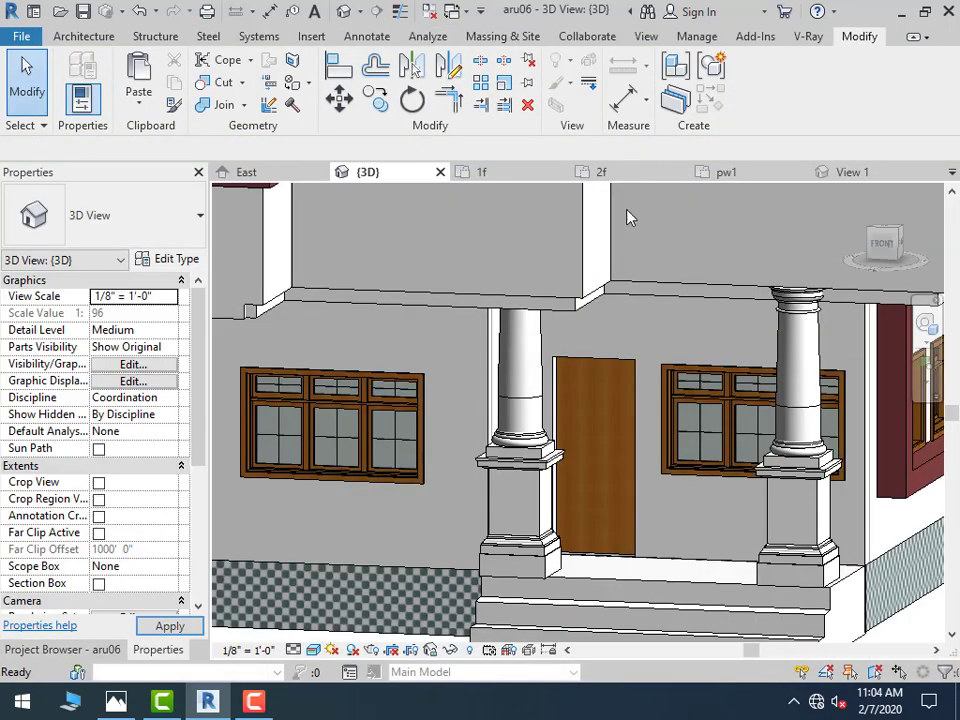
scroll(455, 528, down, 2)
scroll(458, 527, down, 2)
scroll(461, 527, down, 2)
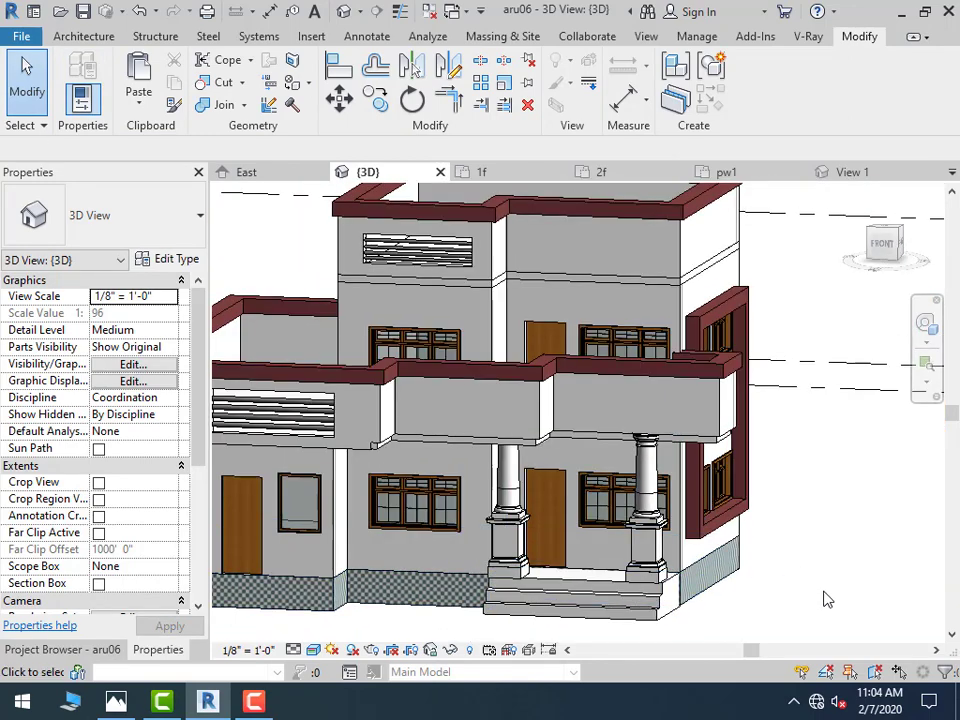
click(518, 540)
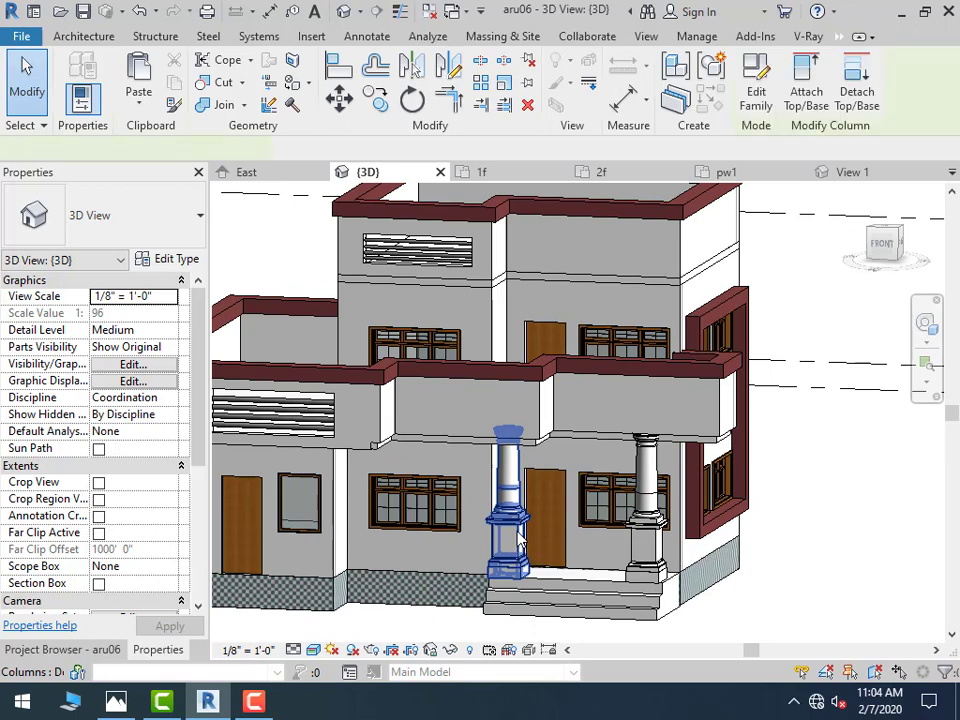
key(Escape)
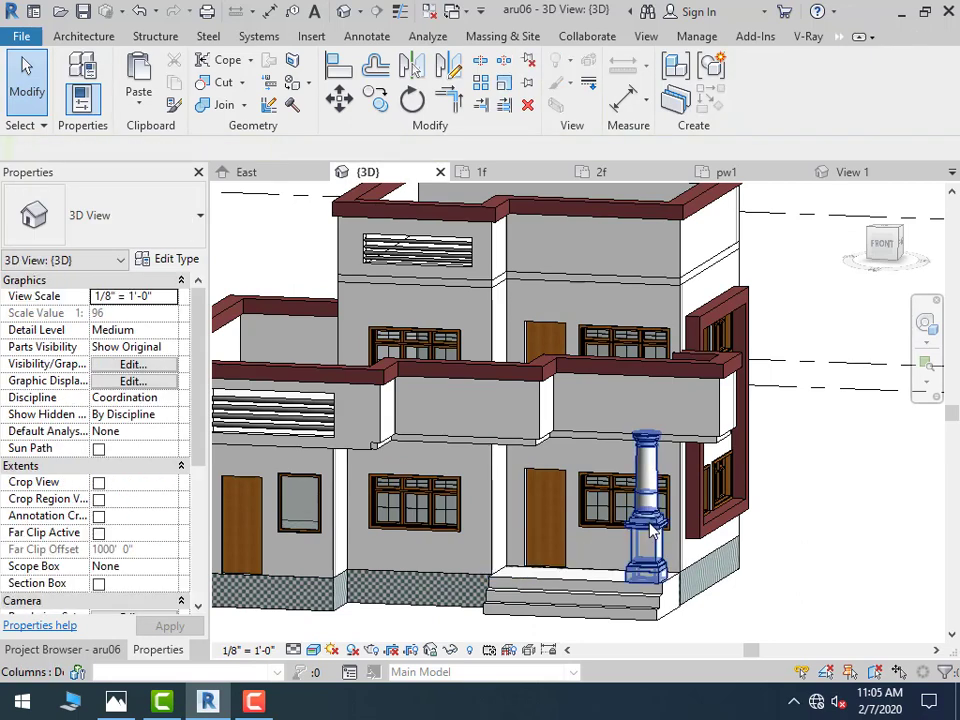
click(518, 540)
key(Escape)
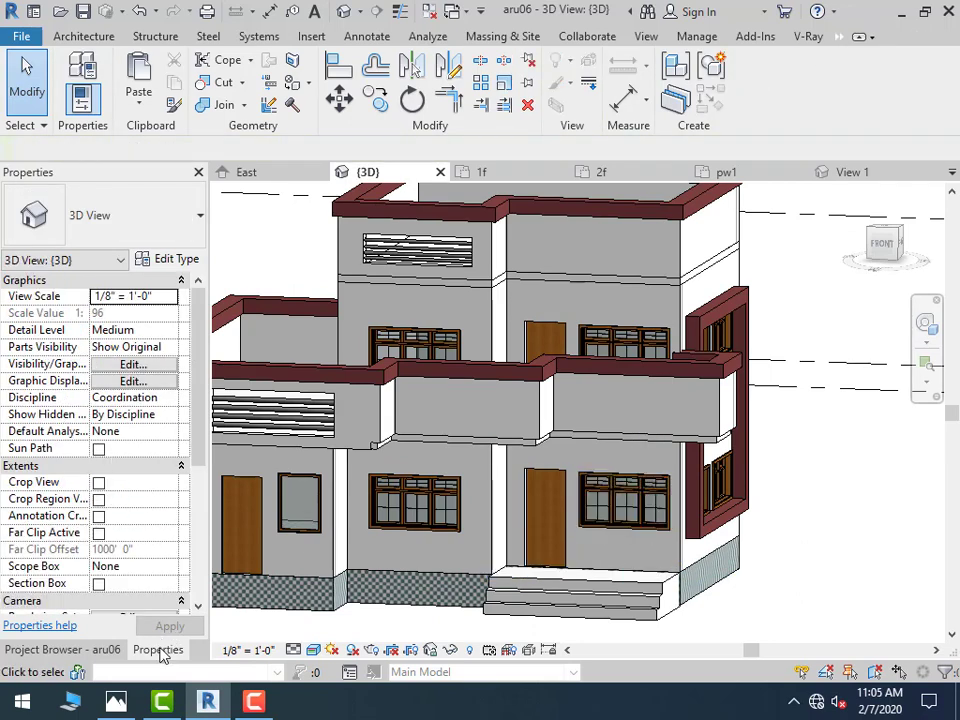
click(117, 652)
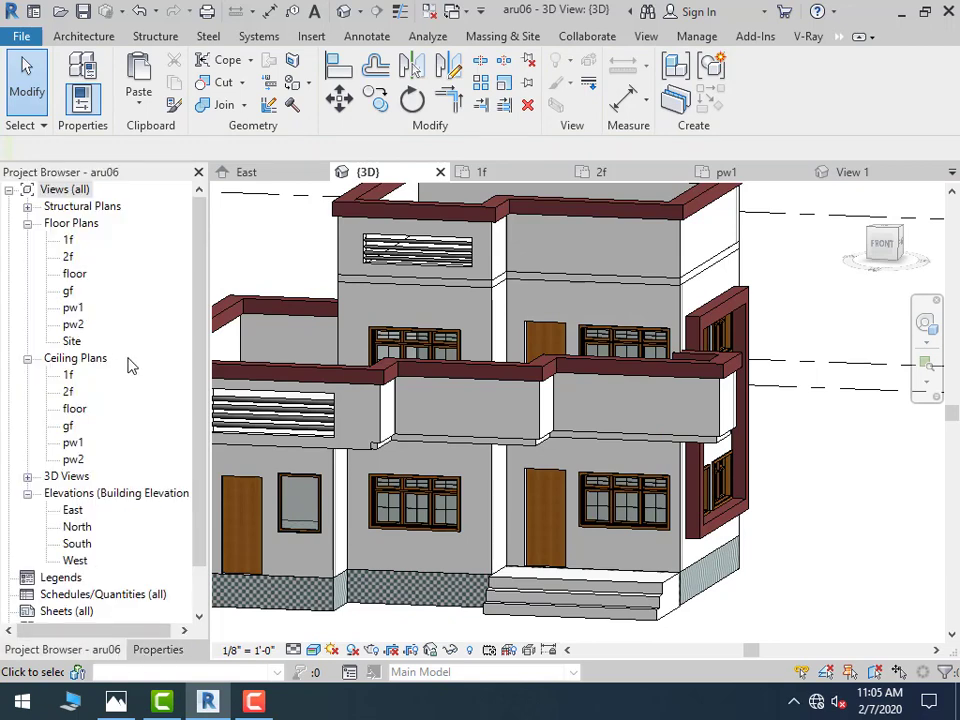
double_click(67, 240)
scroll(497, 285, down, 3)
scroll(497, 285, down, 3)
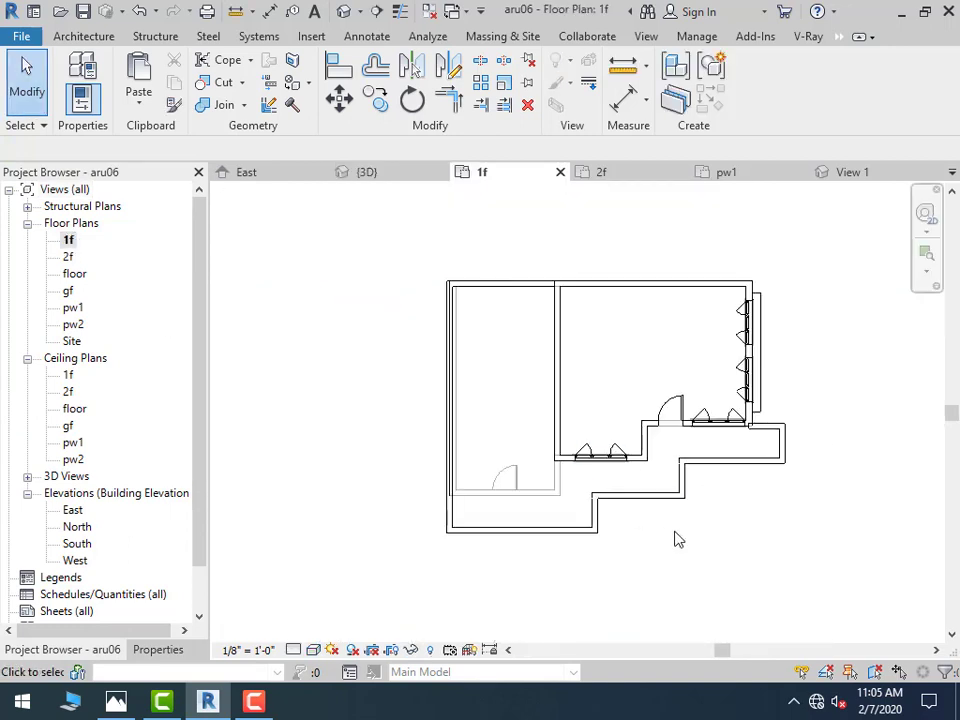
scroll(688, 520, up, 3)
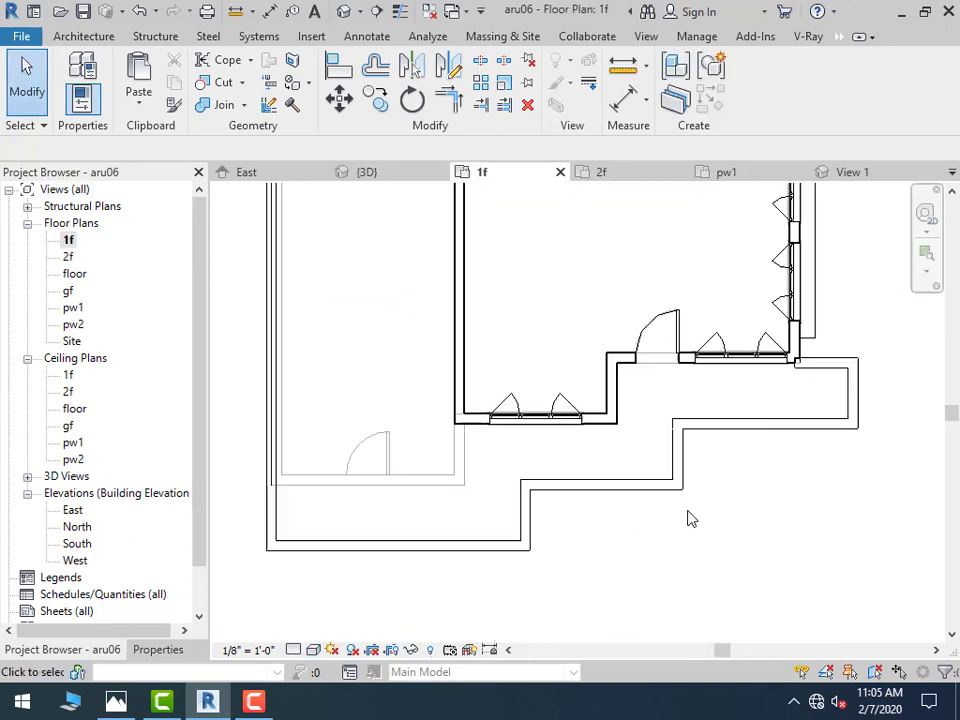
click(68, 291)
key(F2)
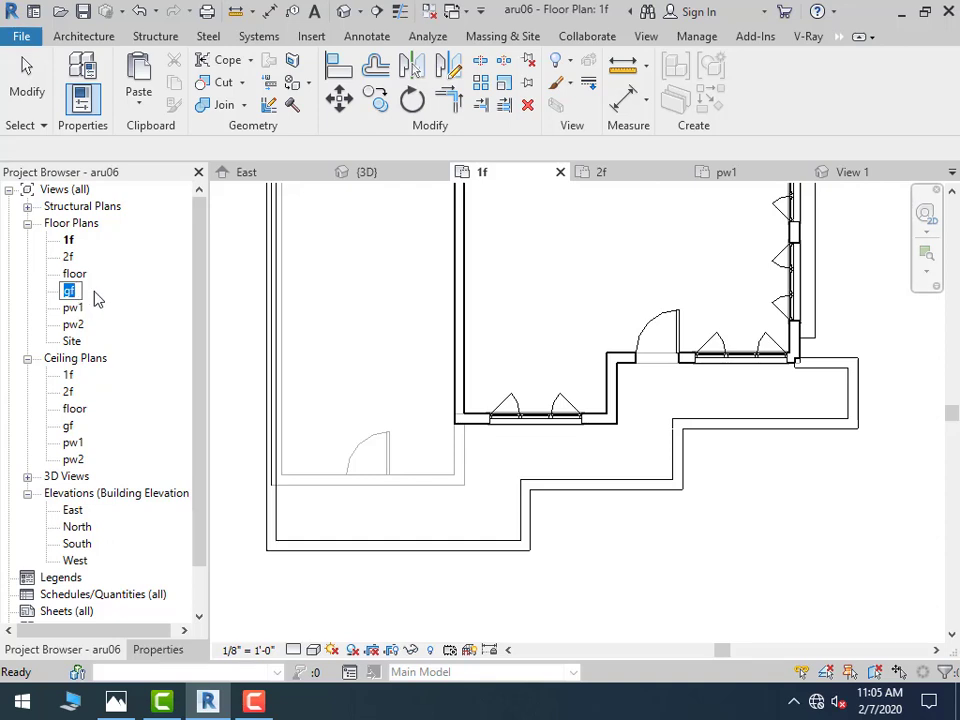
On the gf plan, start an architectural column and load the Metal Clad Column family
double_click(68, 291)
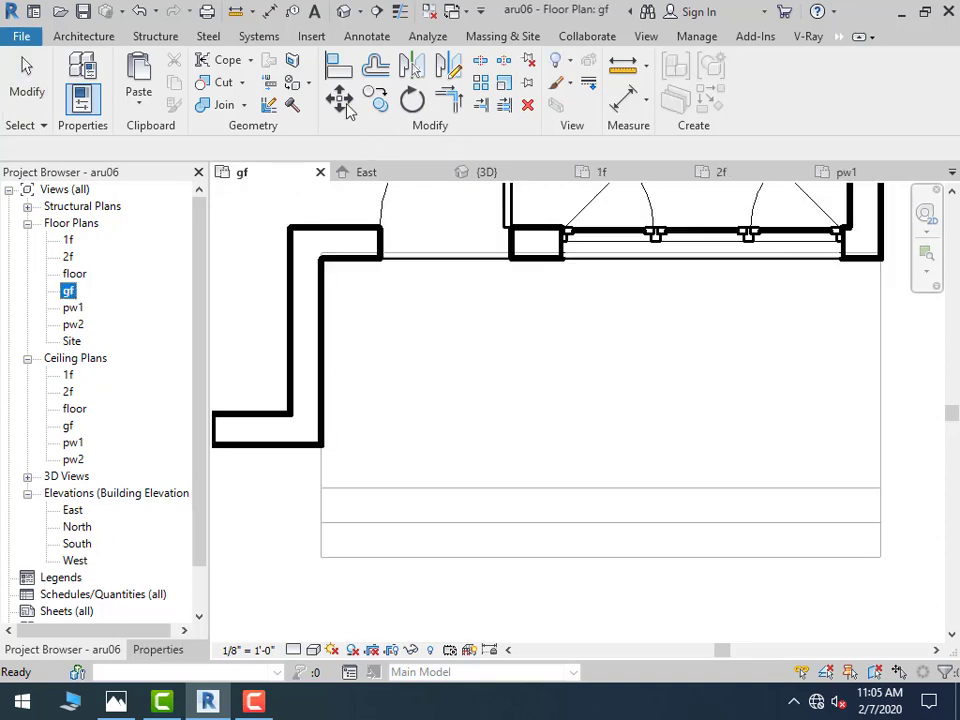
click(90, 36)
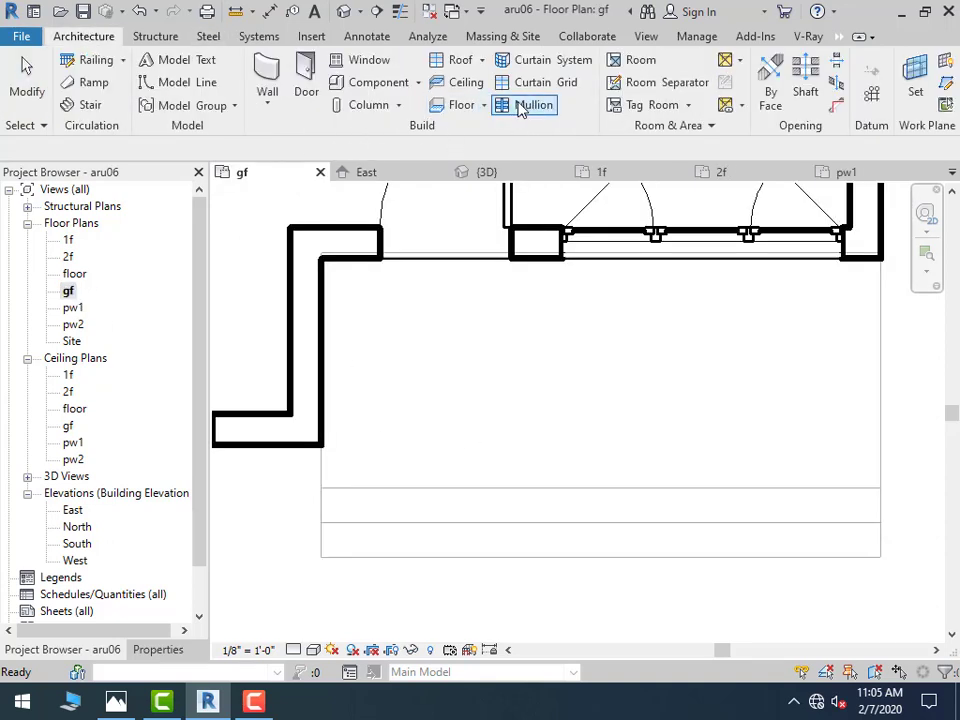
click(399, 106)
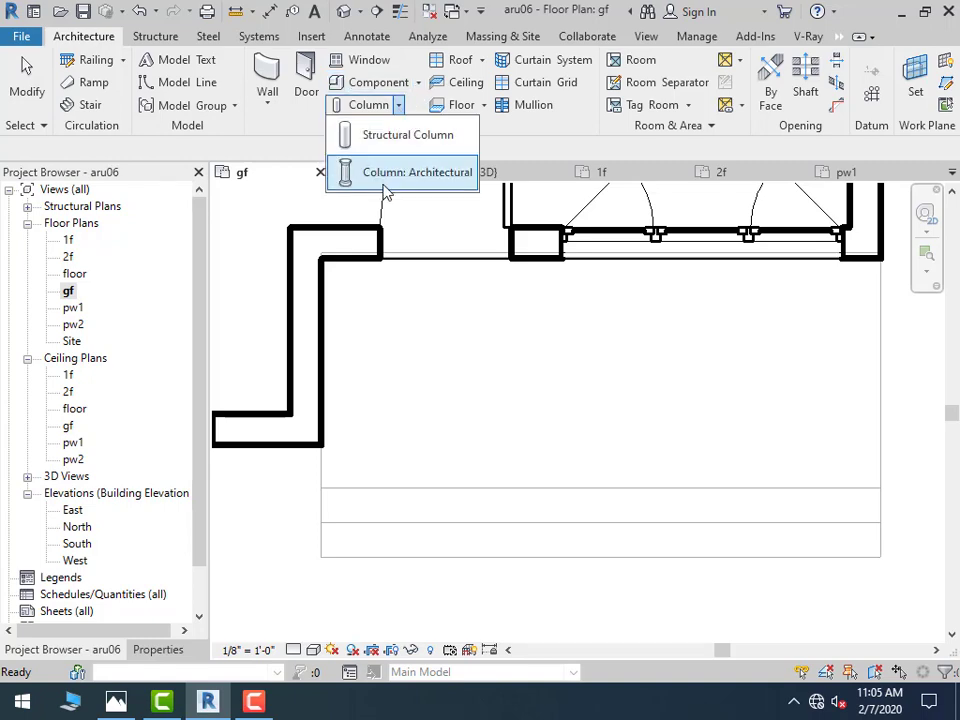
click(385, 176)
click(752, 92)
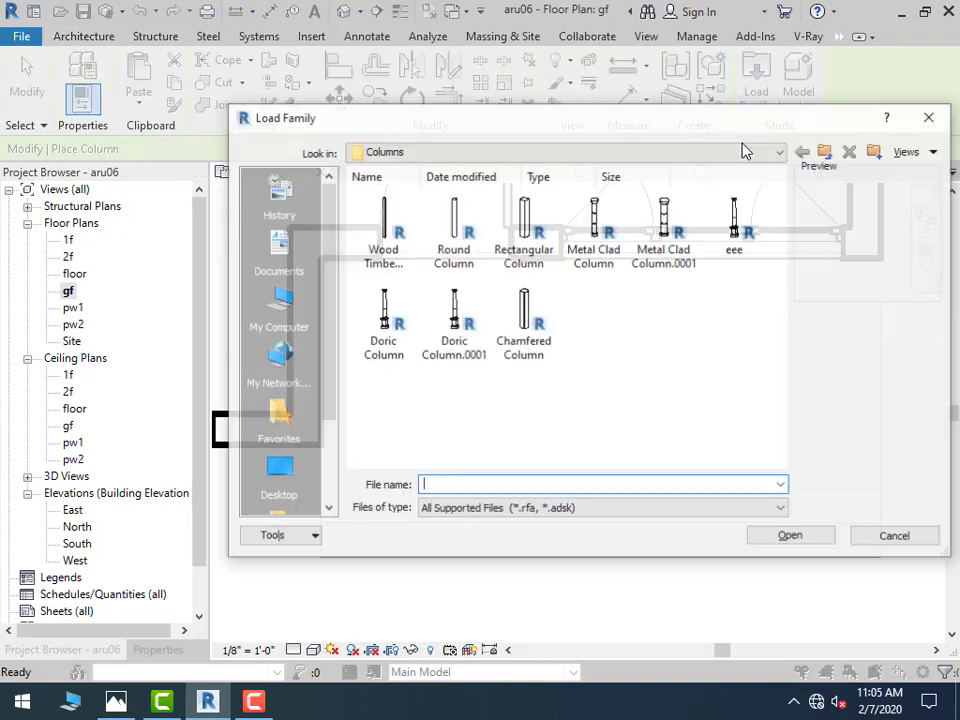
double_click(592, 248)
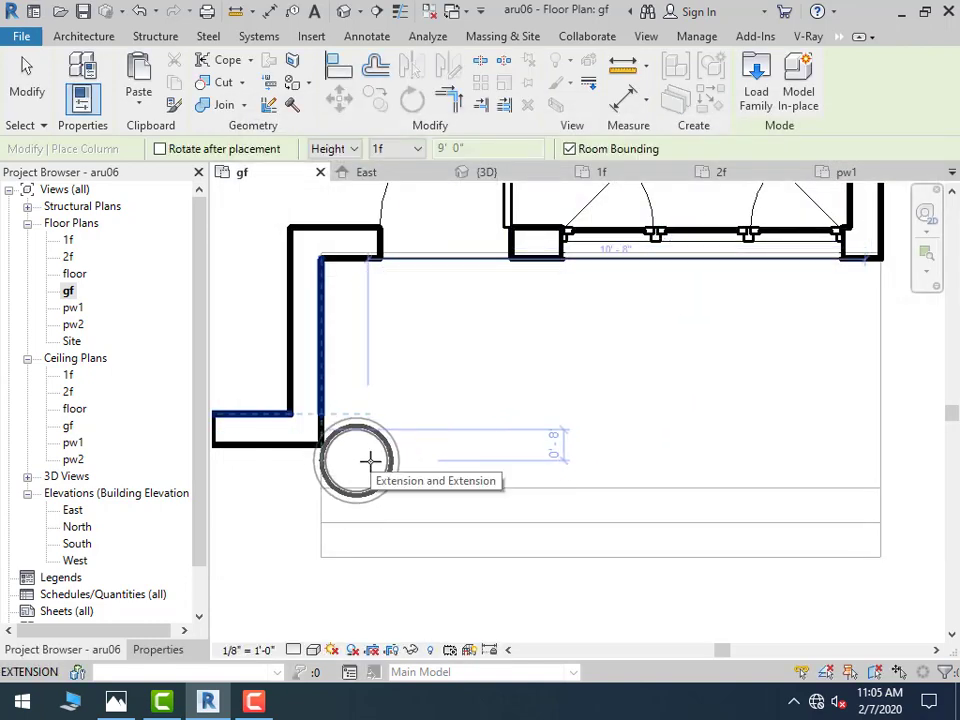
Place Metal Clad columns at the porch's left and right corners and check them in 3D
click(368, 462)
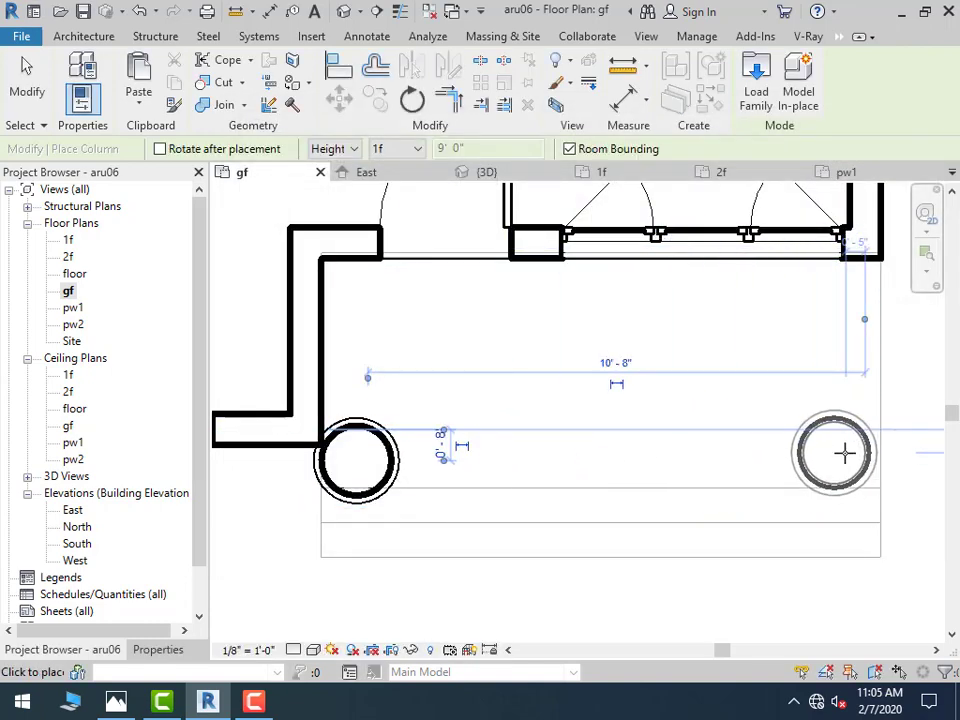
click(840, 452)
click(343, 11)
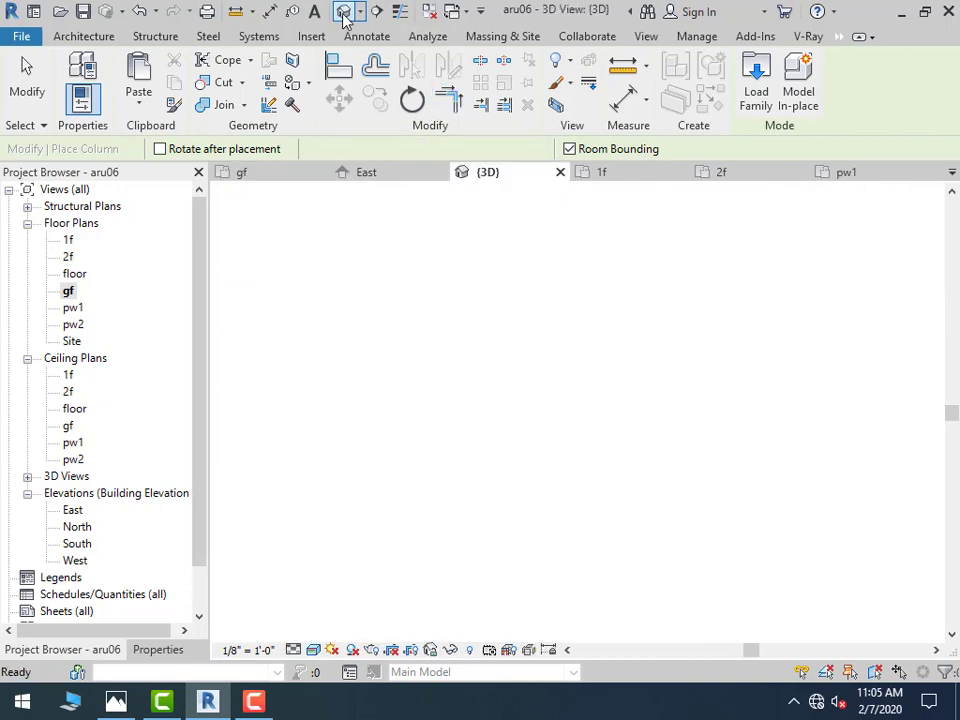
click(26, 85)
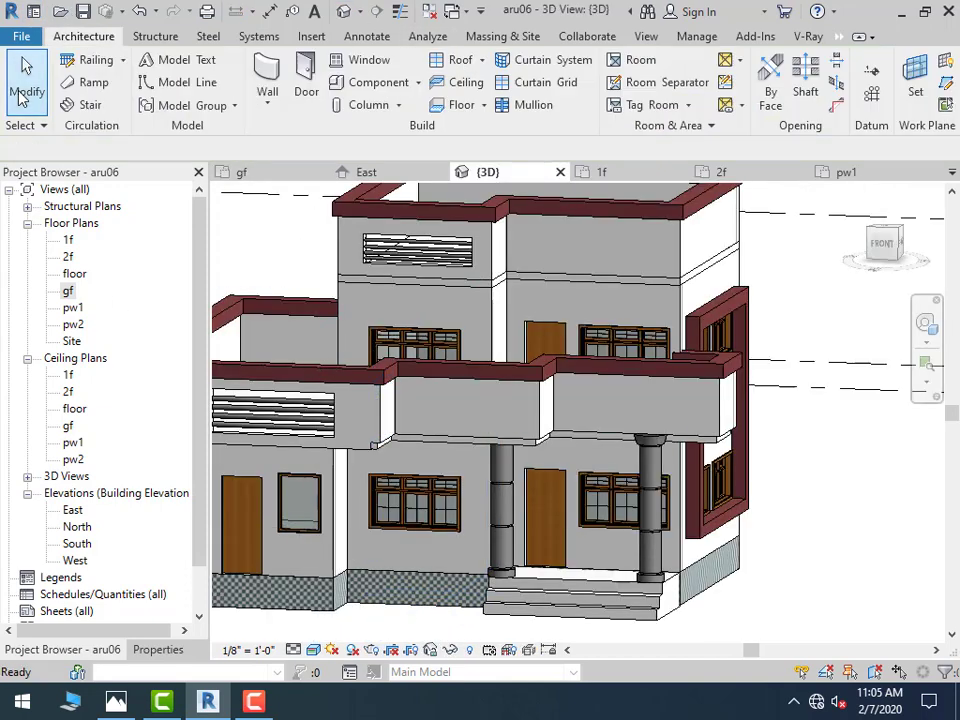
click(505, 528)
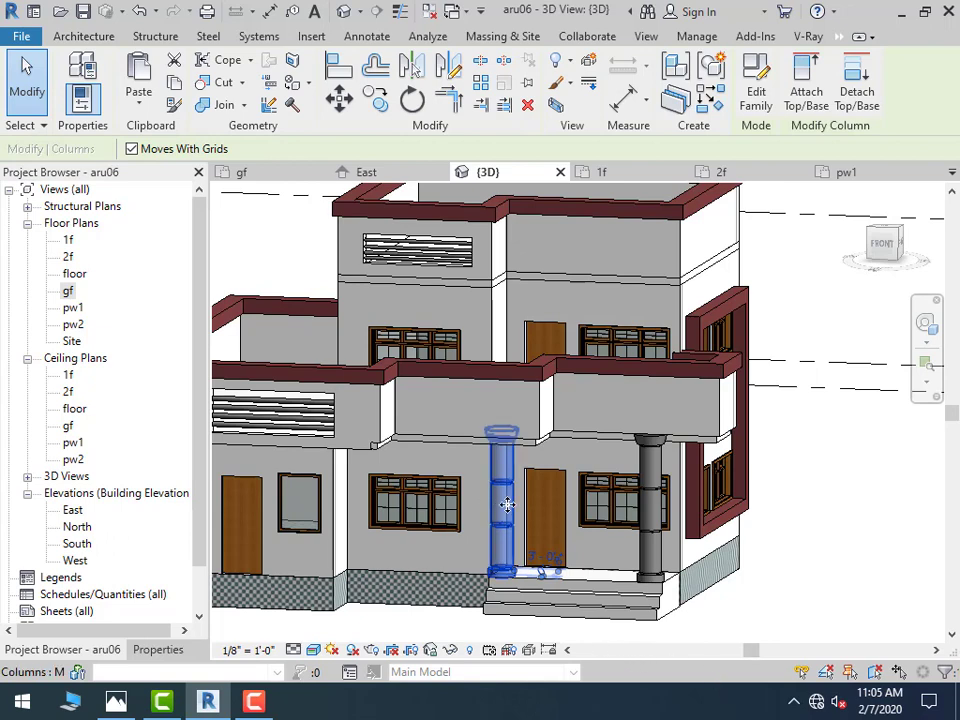
Open the Metal Clad Column's revolve sketch and snap the top profile line's end to the axis
double_click(506, 510)
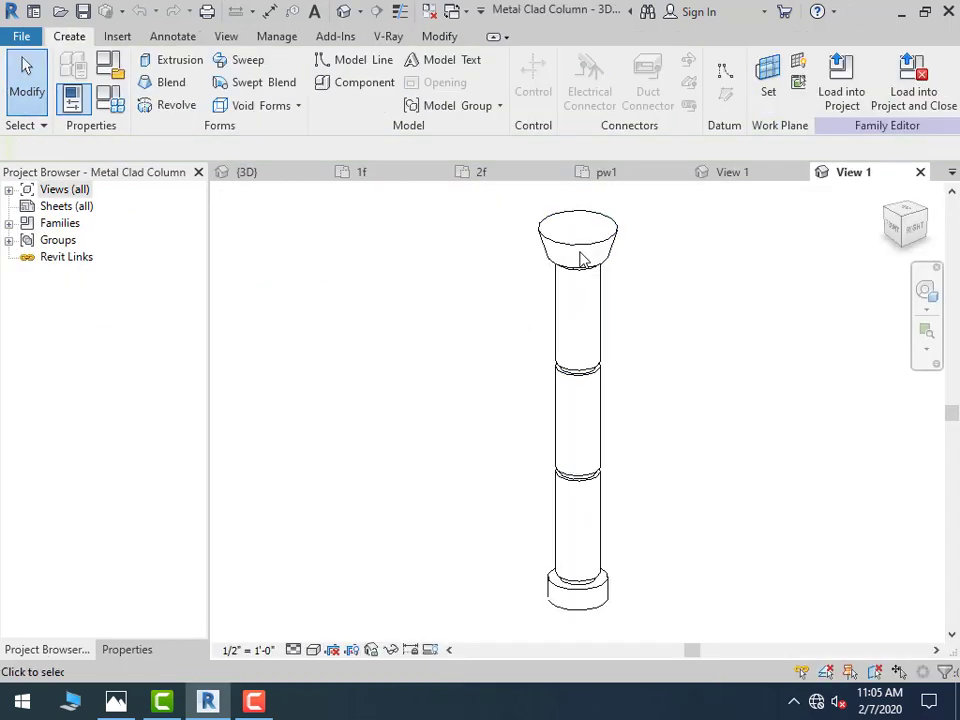
double_click(581, 257)
click(925, 648)
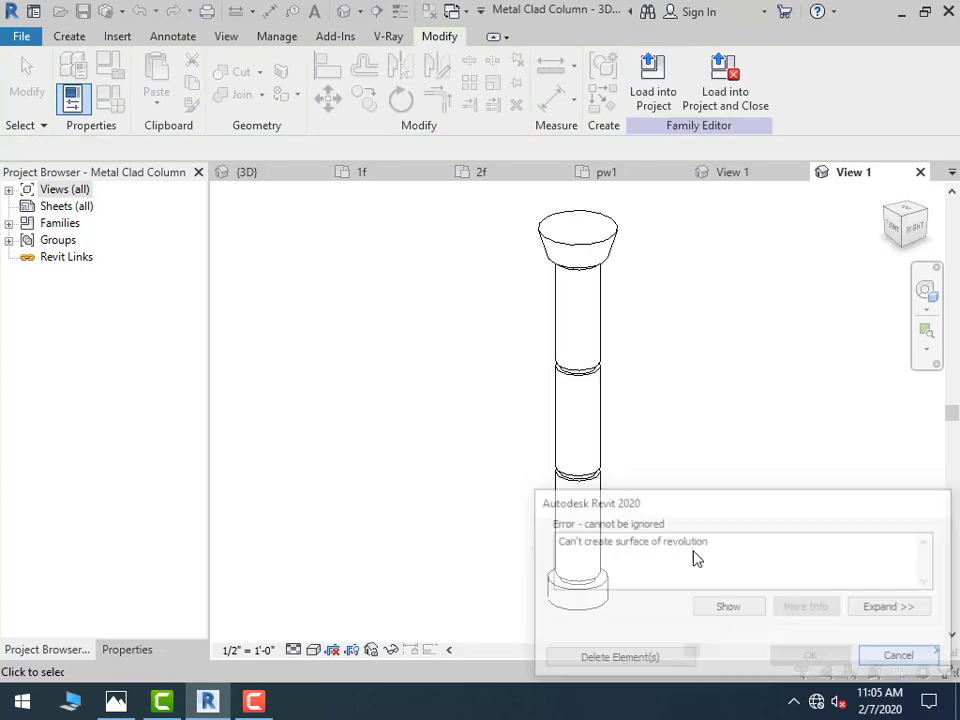
double_click(604, 354)
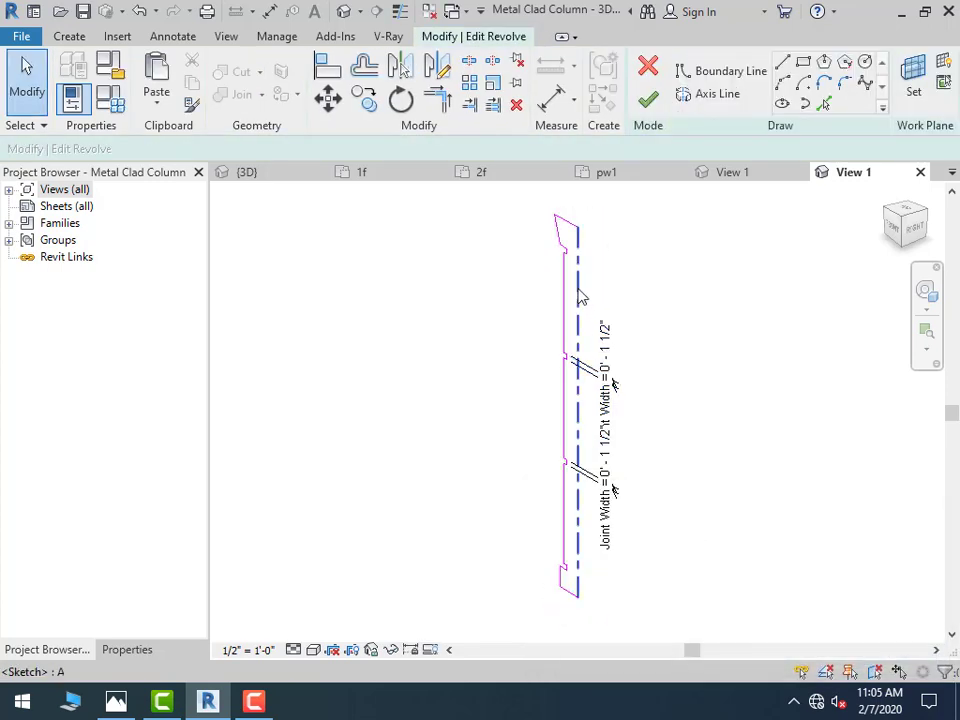
scroll(574, 274, up, 3)
scroll(582, 292, up, 1)
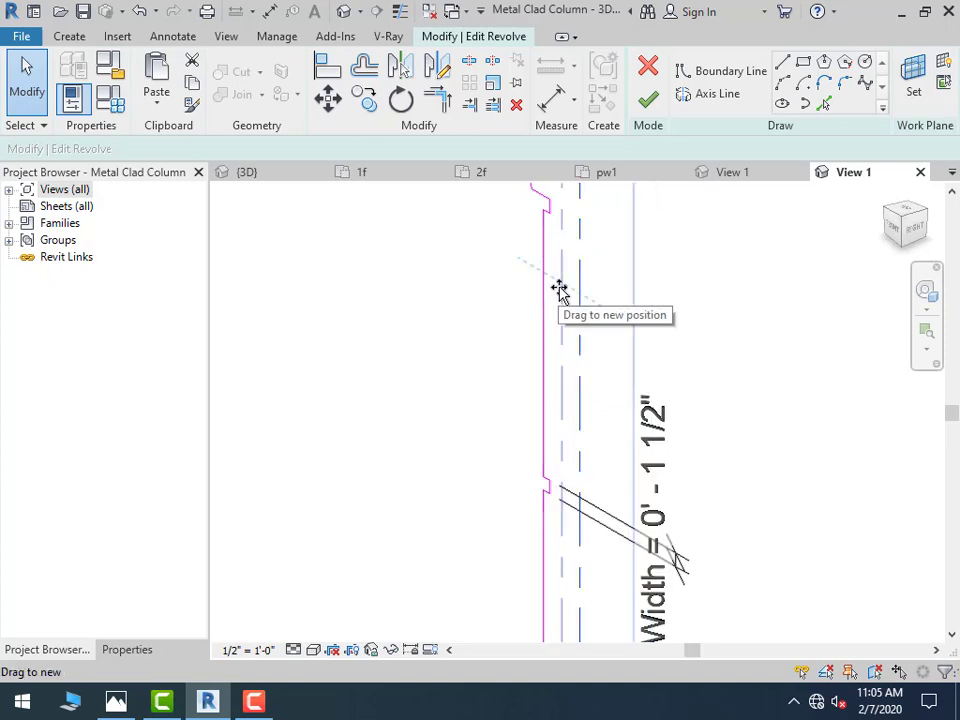
scroll(562, 340, down, 2)
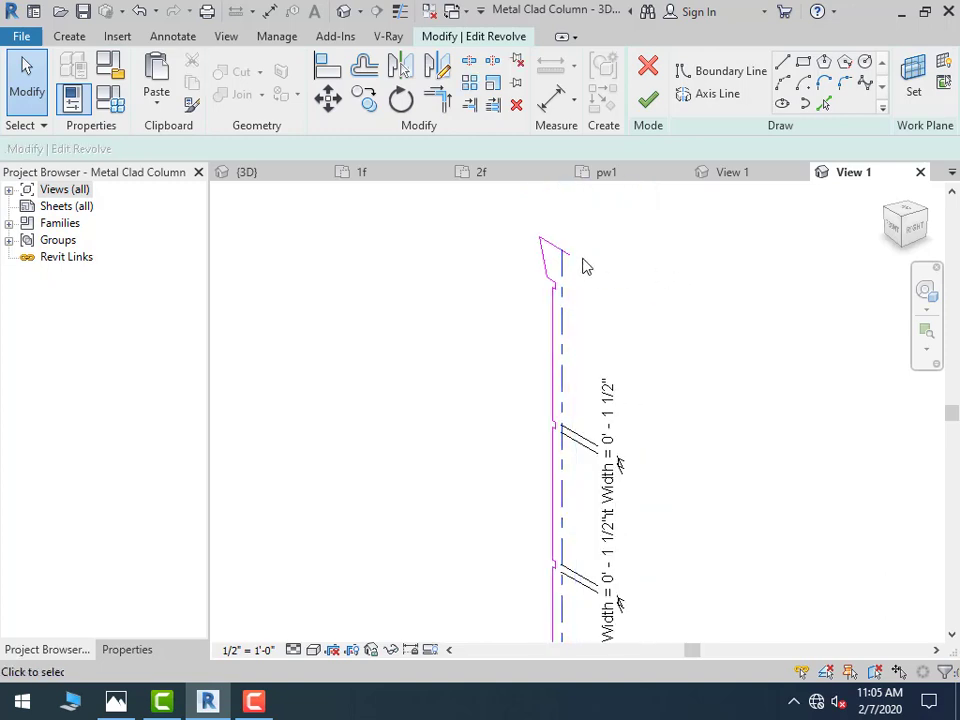
scroll(587, 266, up, 4)
scroll(510, 246, up, 1)
click(530, 252)
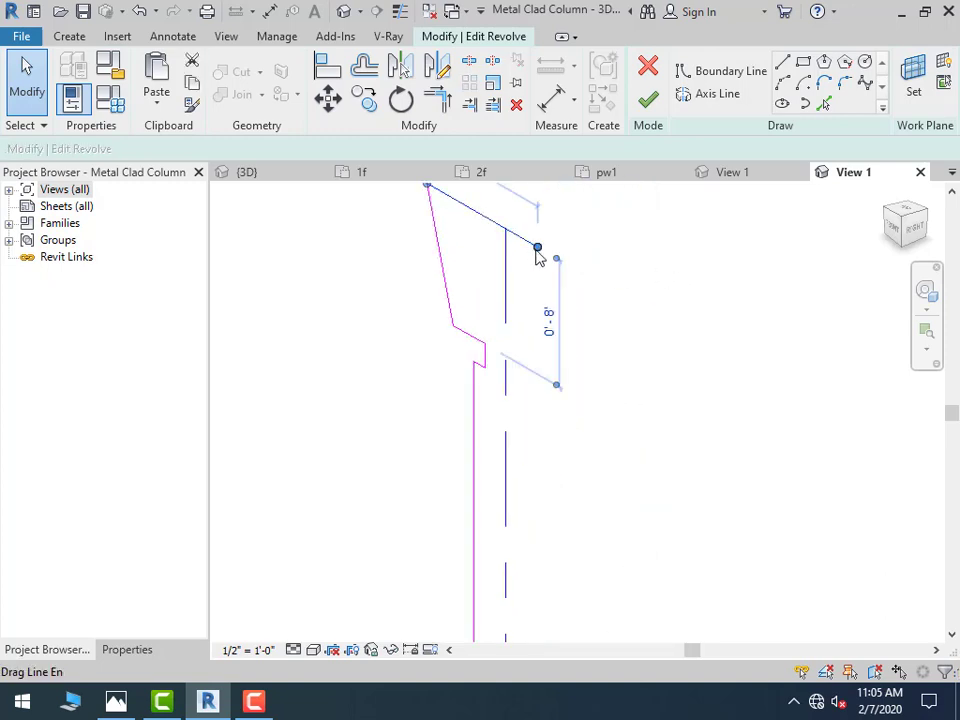
scroll(540, 254, up, 1)
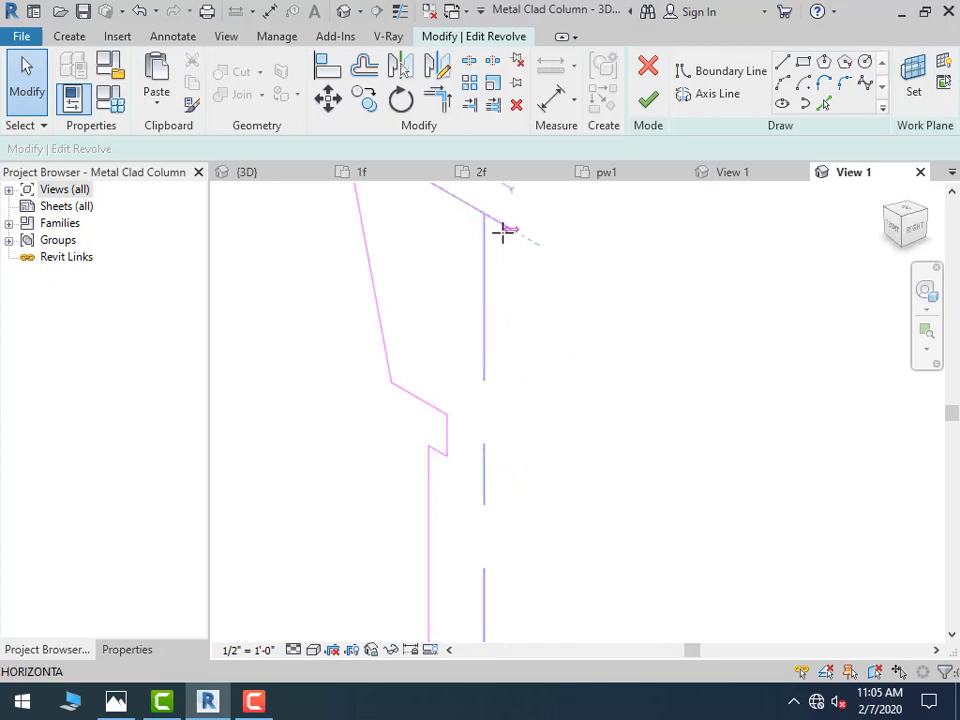
drag(539, 246, 484, 210)
Snap the bottom profile line's end onto the bottom of the axis
scroll(578, 343, down, 4)
scroll(577, 343, down, 2)
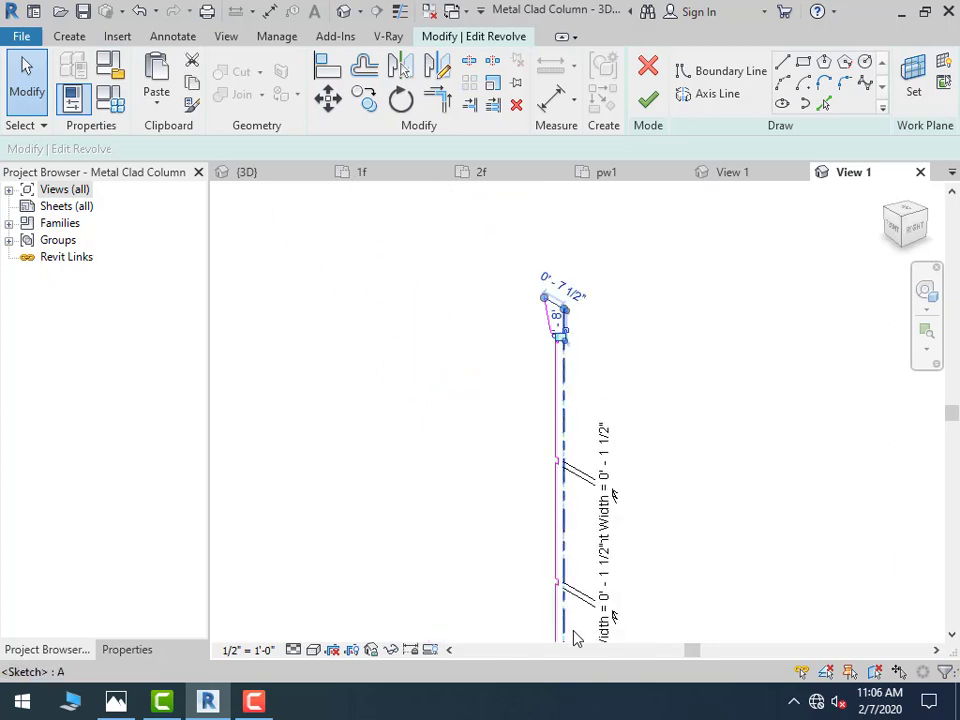
mouse_move(574, 640)
middle_down()
mouse_move(574, 525)
mouse_move(557, 568)
middle_up()
scroll(557, 568, up, 2)
scroll(567, 581, up, 3)
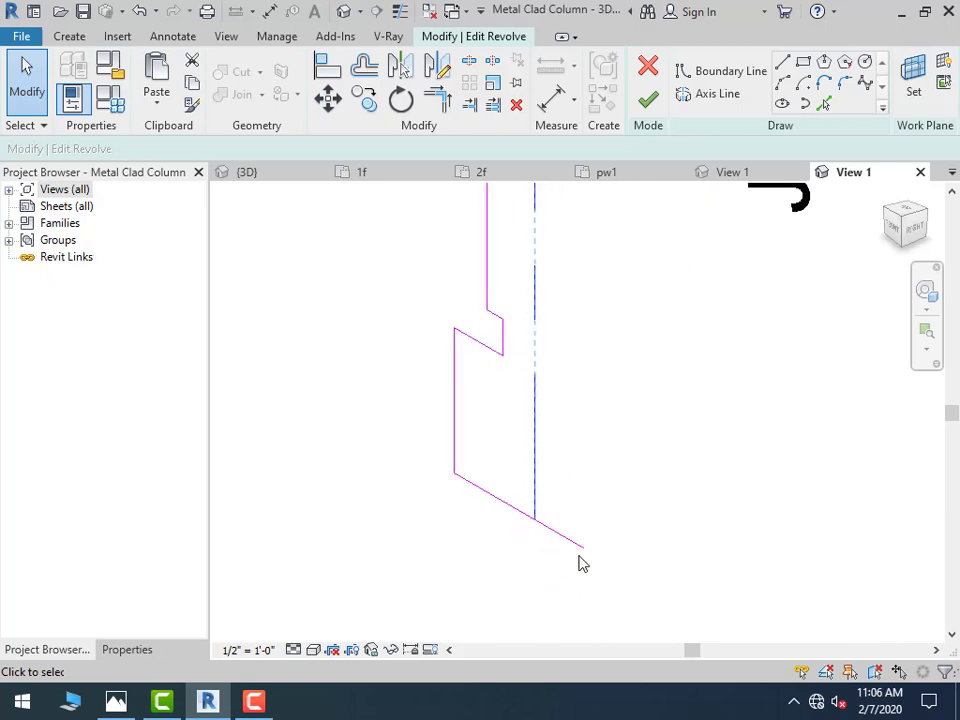
drag(584, 547, 535, 519)
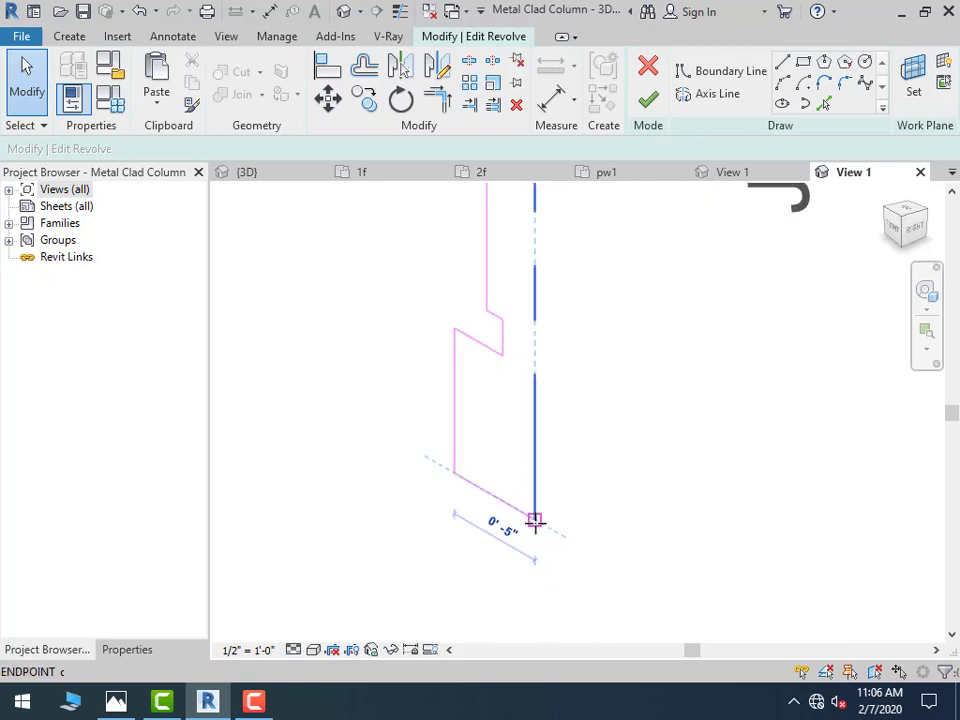
Finish the revolve and reload the column into aru06, overwriting the existing version
click(648, 99)
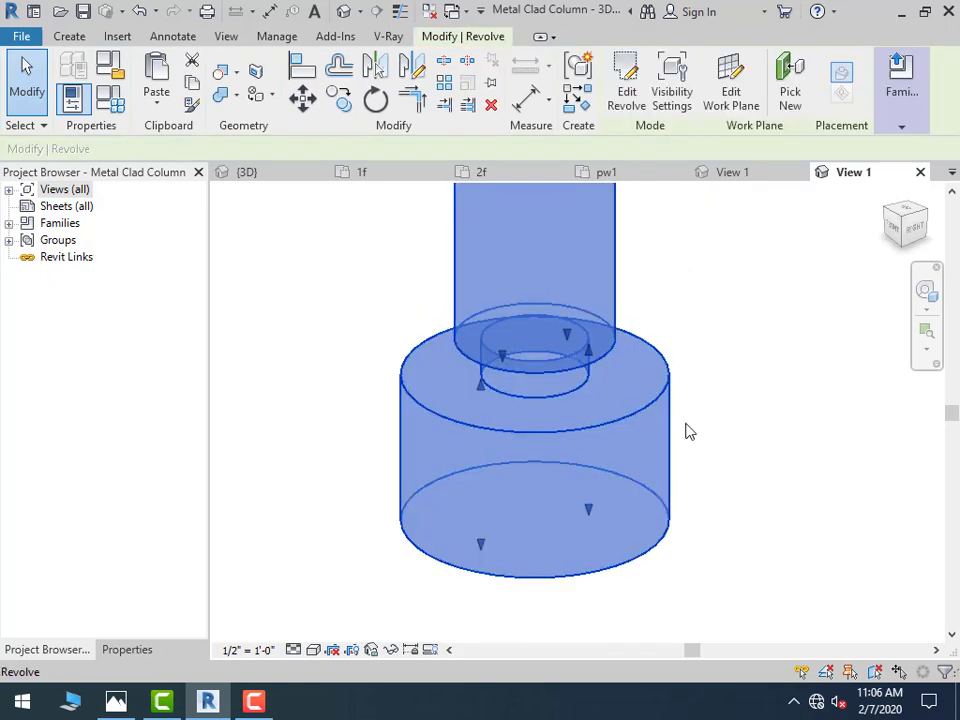
click(655, 100)
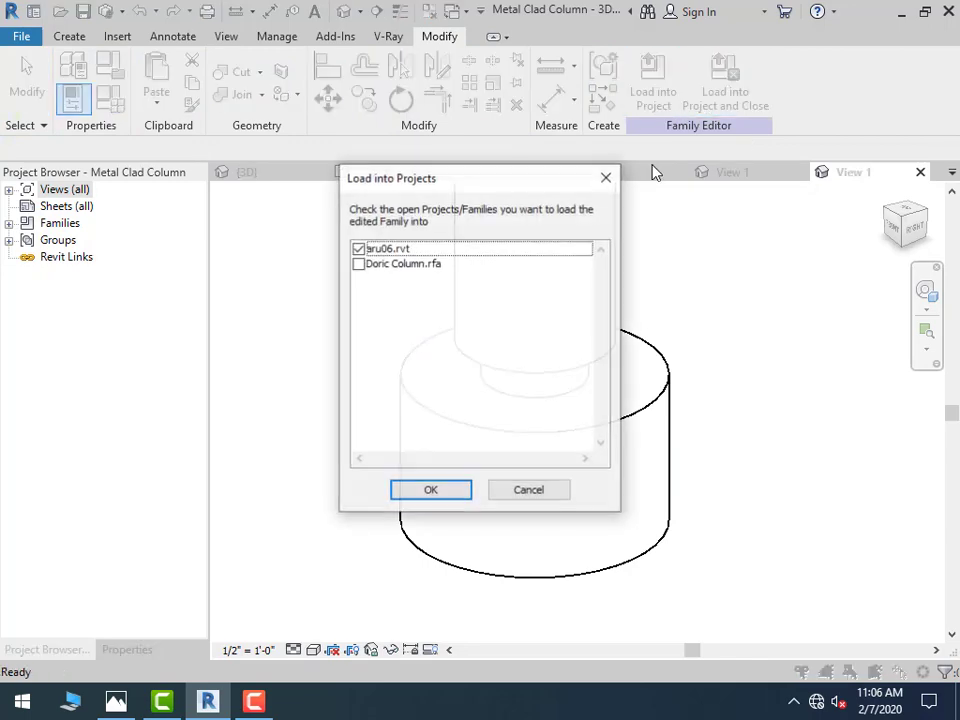
click(430, 490)
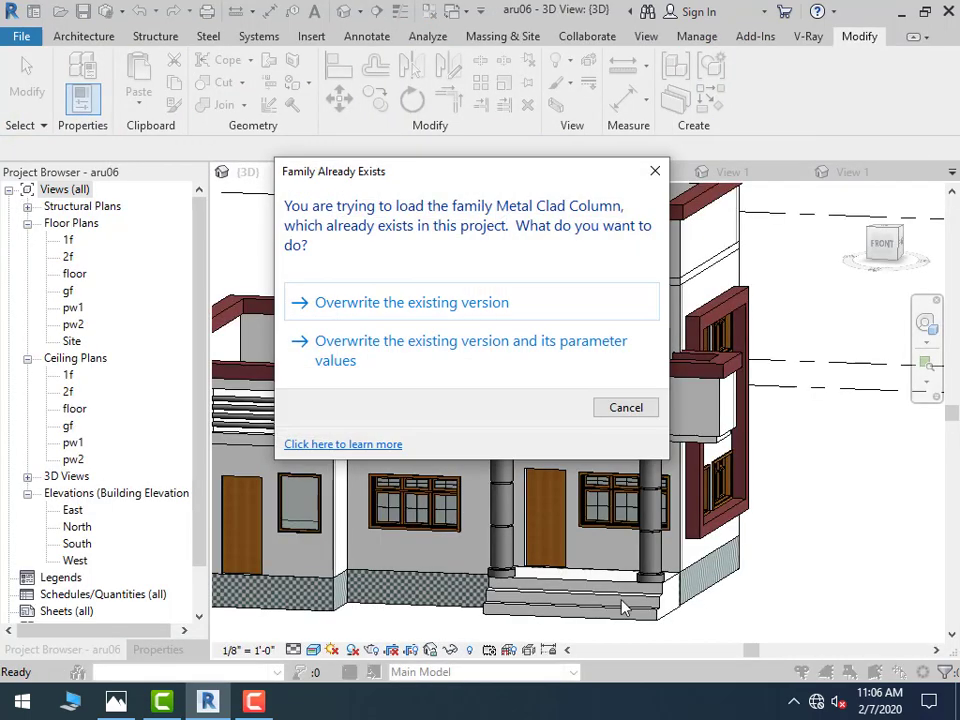
click(499, 315)
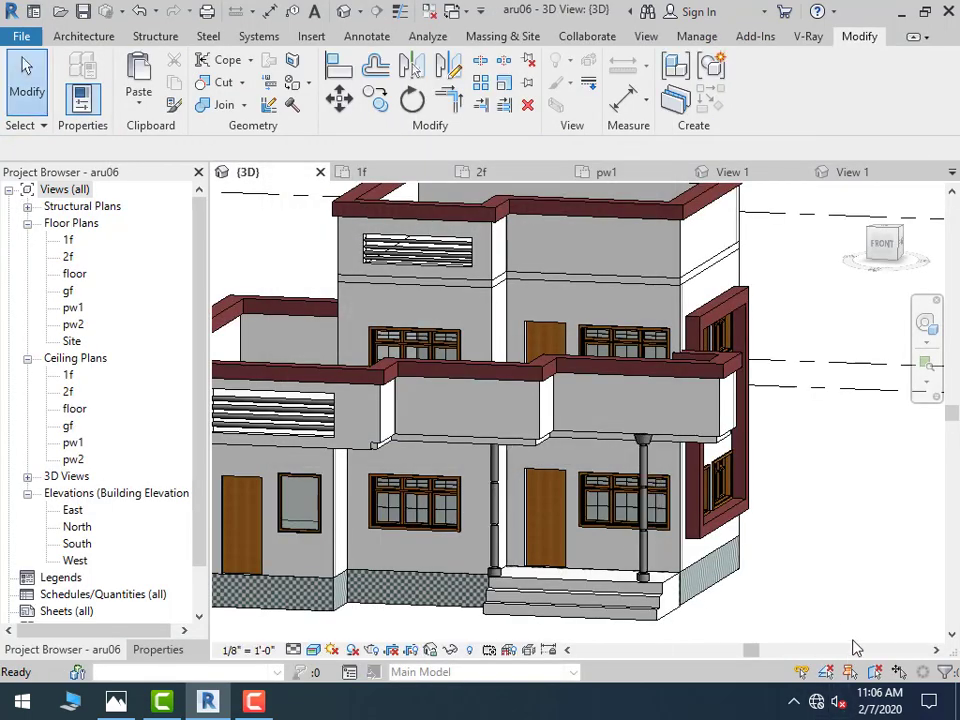
scroll(568, 604, up, 3)
scroll(570, 604, up, 2)
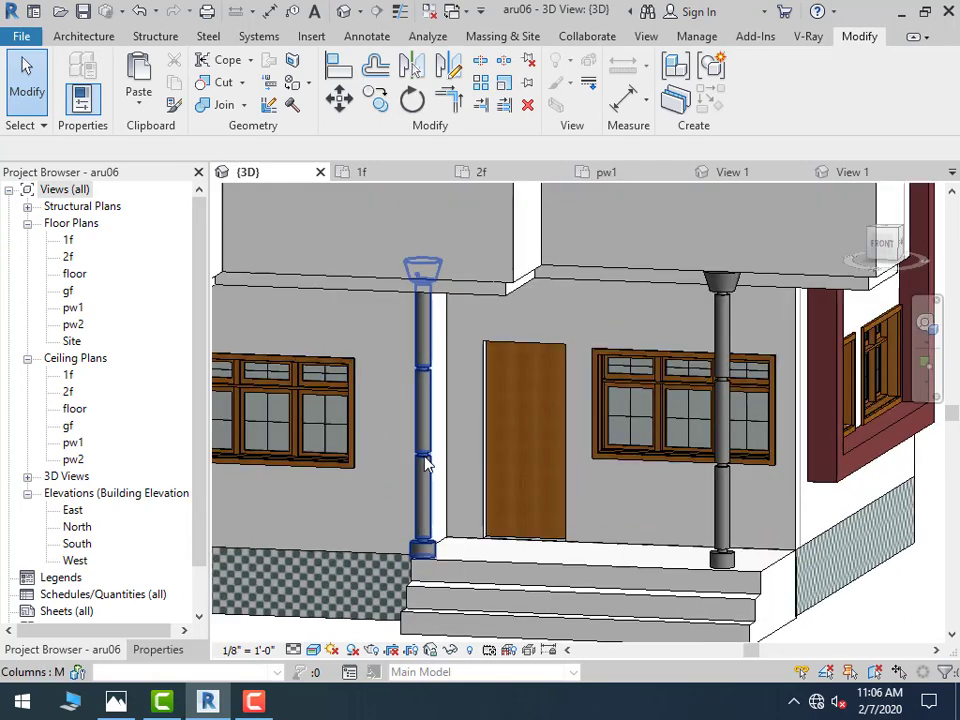
Reopen the column's revolve sketch and move the axis line to a 0'-5" offset
double_click(425, 462)
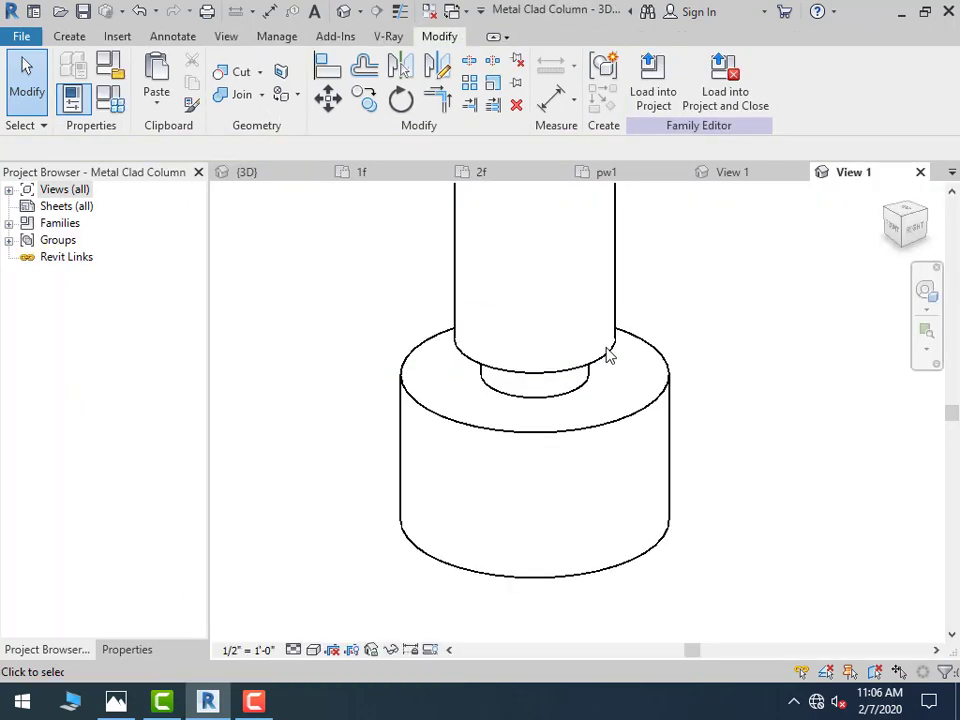
double_click(608, 353)
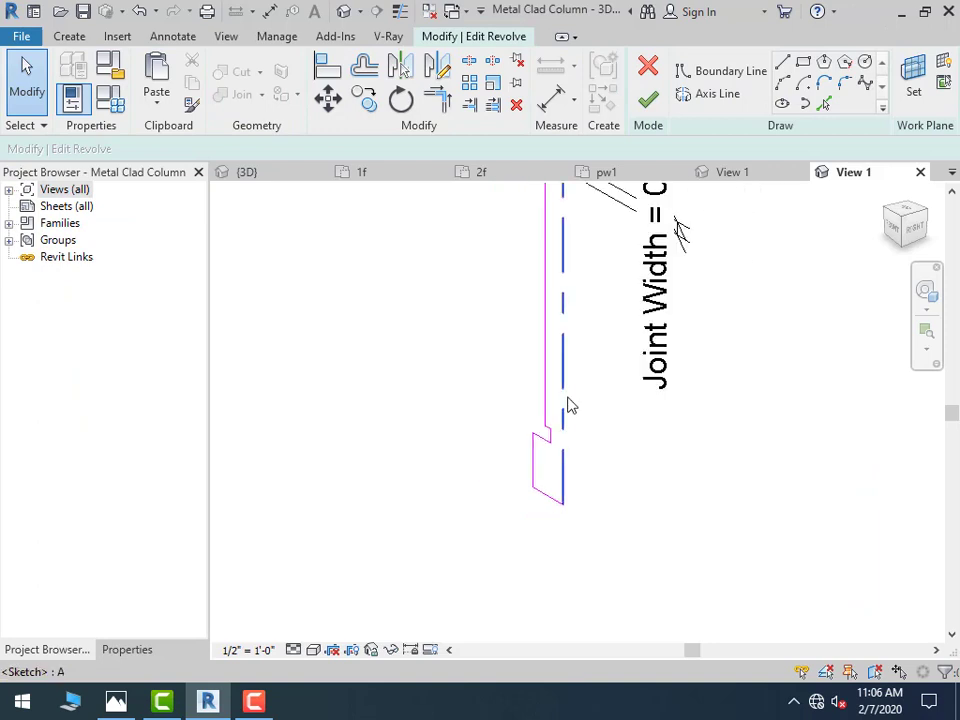
click(563, 312)
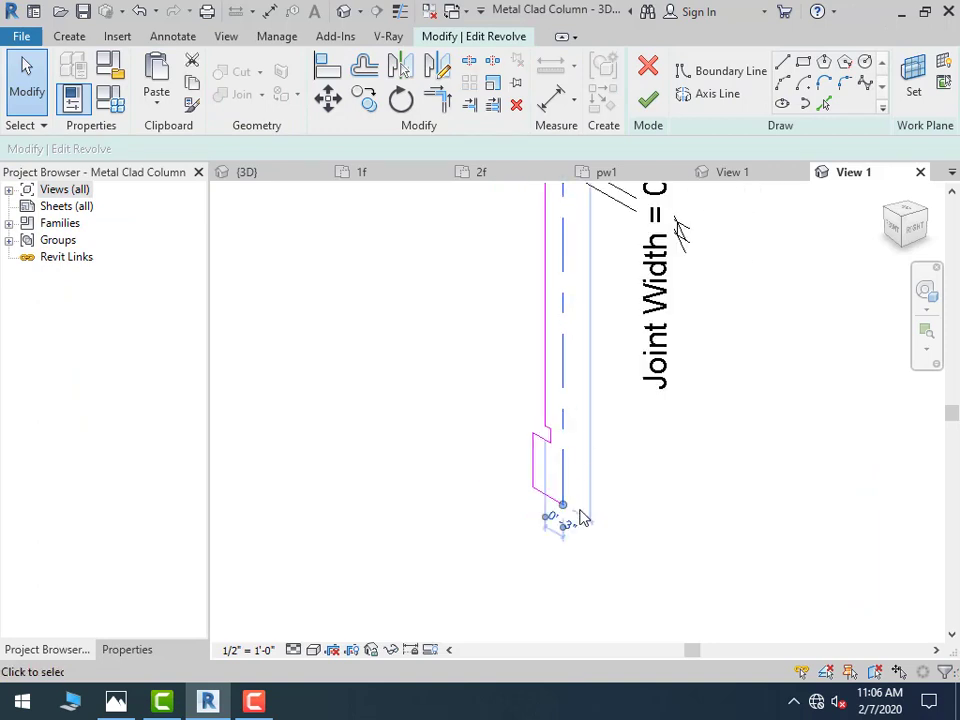
scroll(570, 535, up, 2)
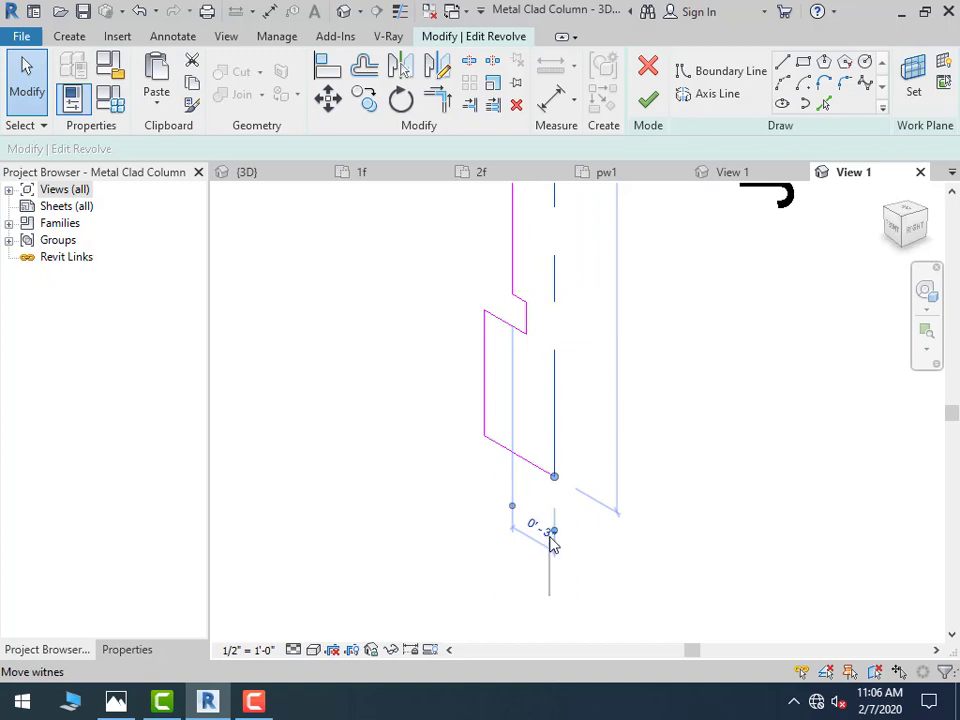
click(588, 540)
click(555, 476)
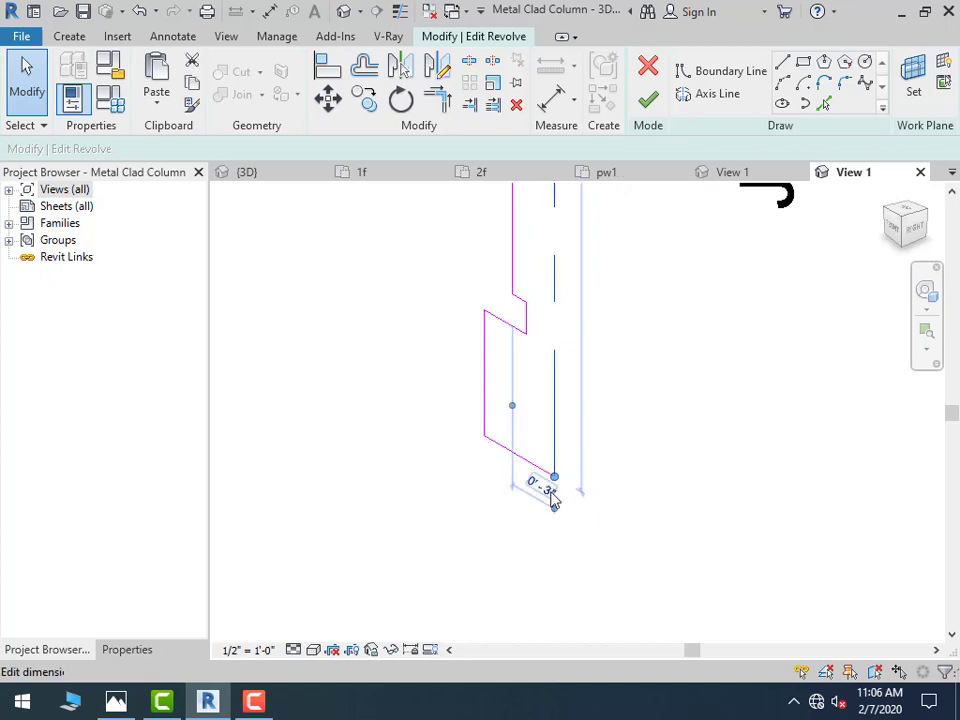
click(547, 494)
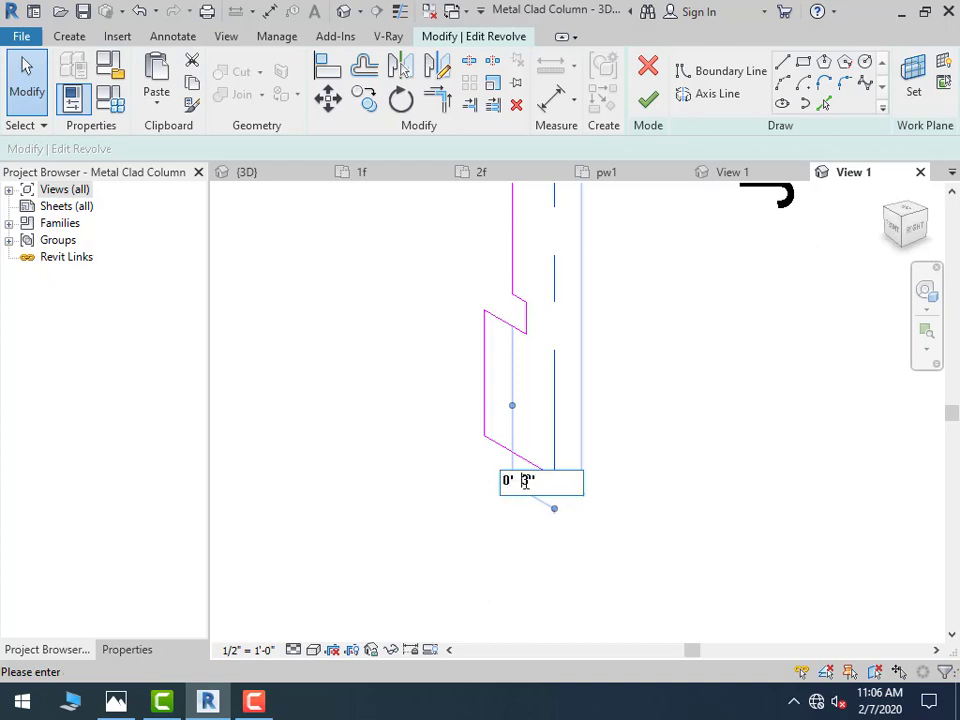
text(5)
key(Return)
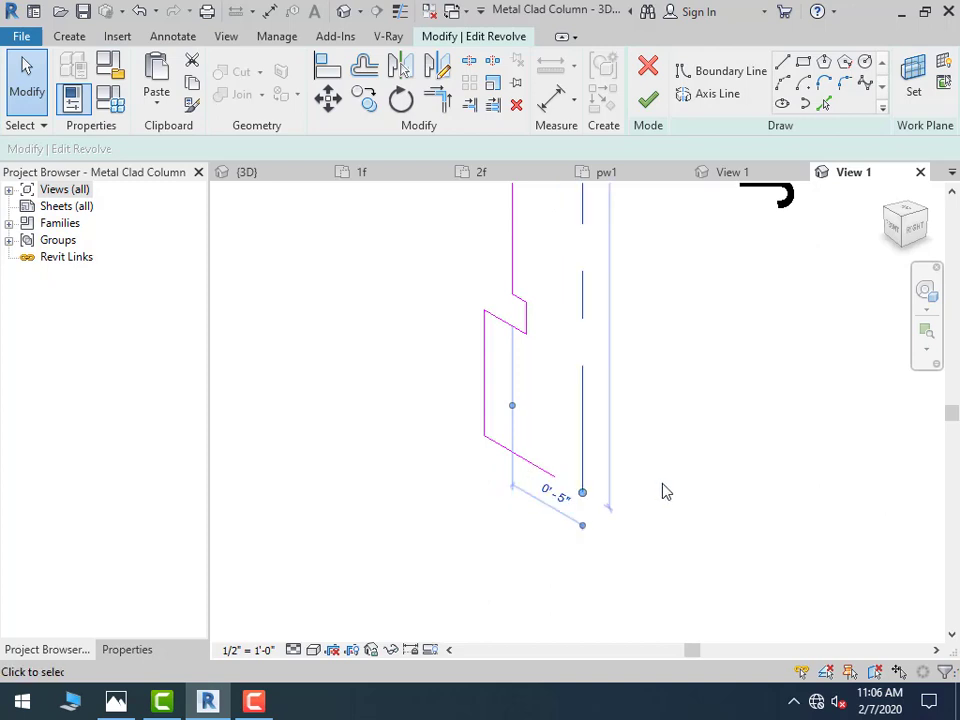
click(624, 491)
Extend the bottom and top slanted profile lines' ends onto the axis line
click(549, 484)
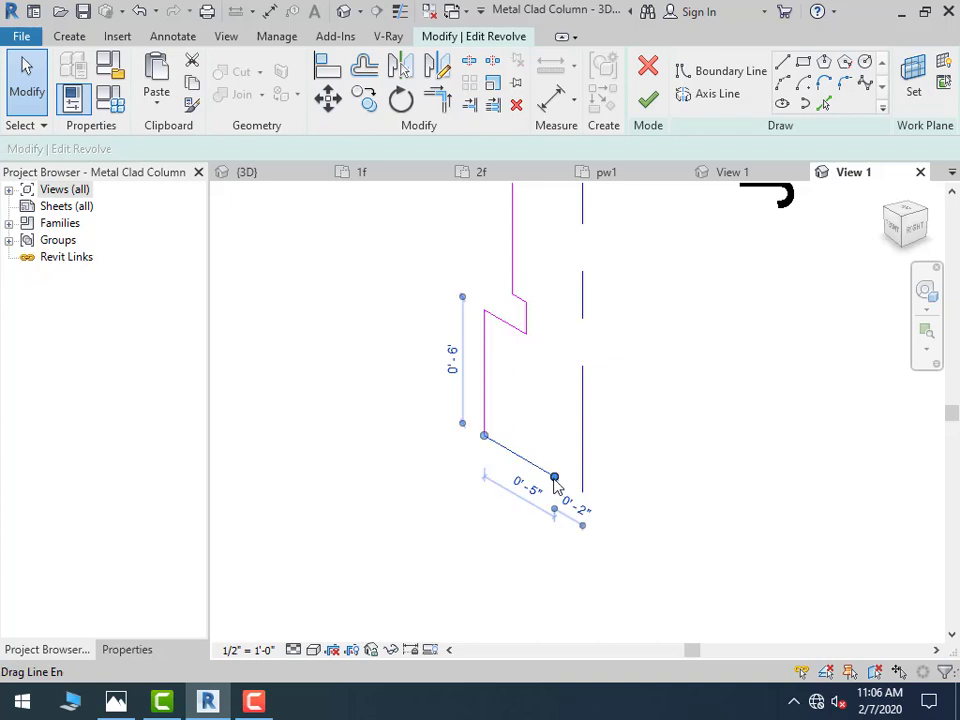
drag(554, 480, 579, 484)
scroll(579, 405, down, 2)
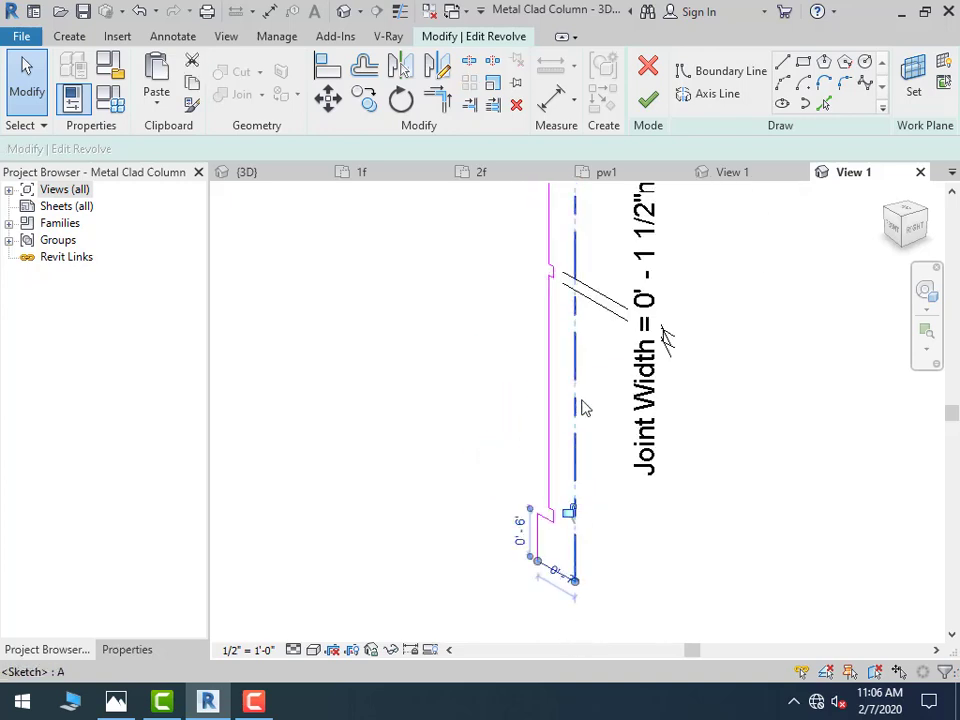
scroll(579, 405, down, 2)
mouse_move(546, 242)
middle_down()
mouse_move(545, 418)
mouse_move(552, 402)
middle_up()
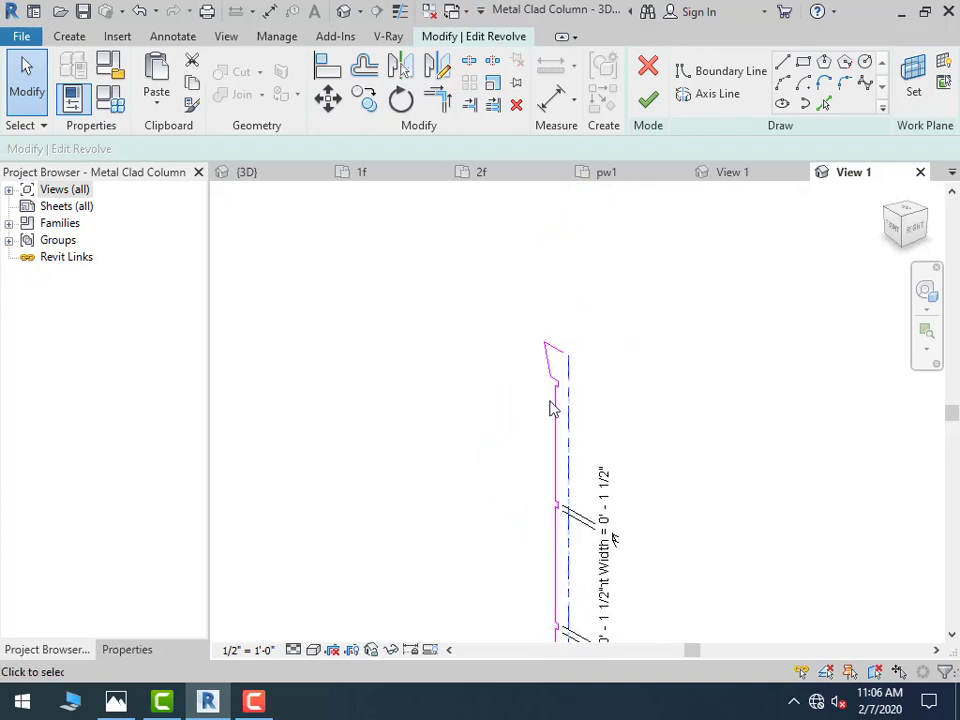
scroll(582, 347, up, 2)
scroll(549, 343, up, 2)
click(541, 338)
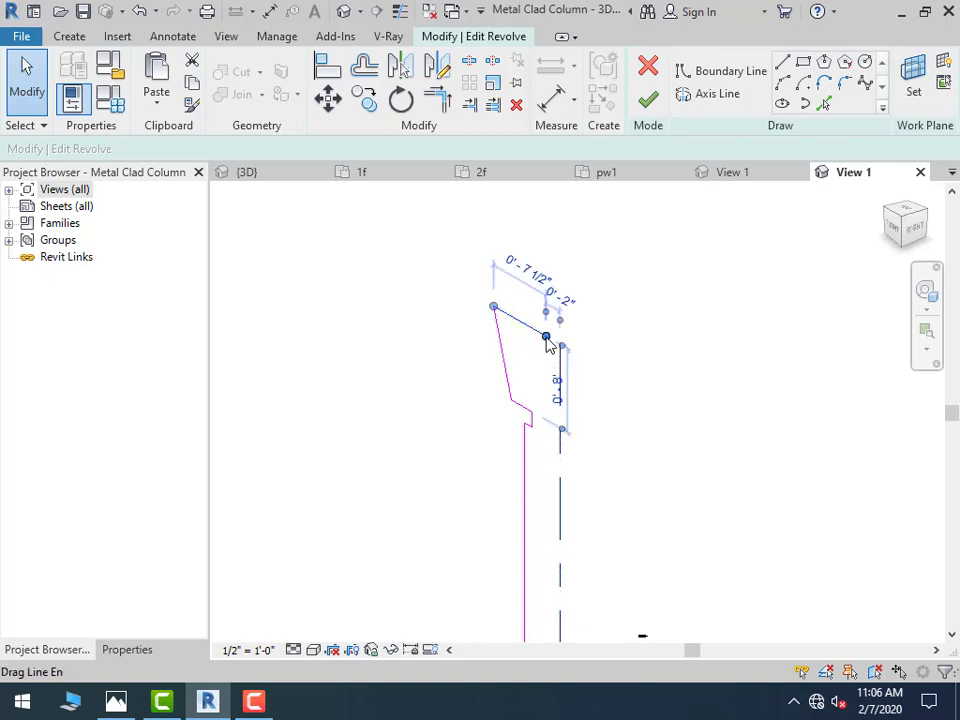
drag(546, 338, 560, 344)
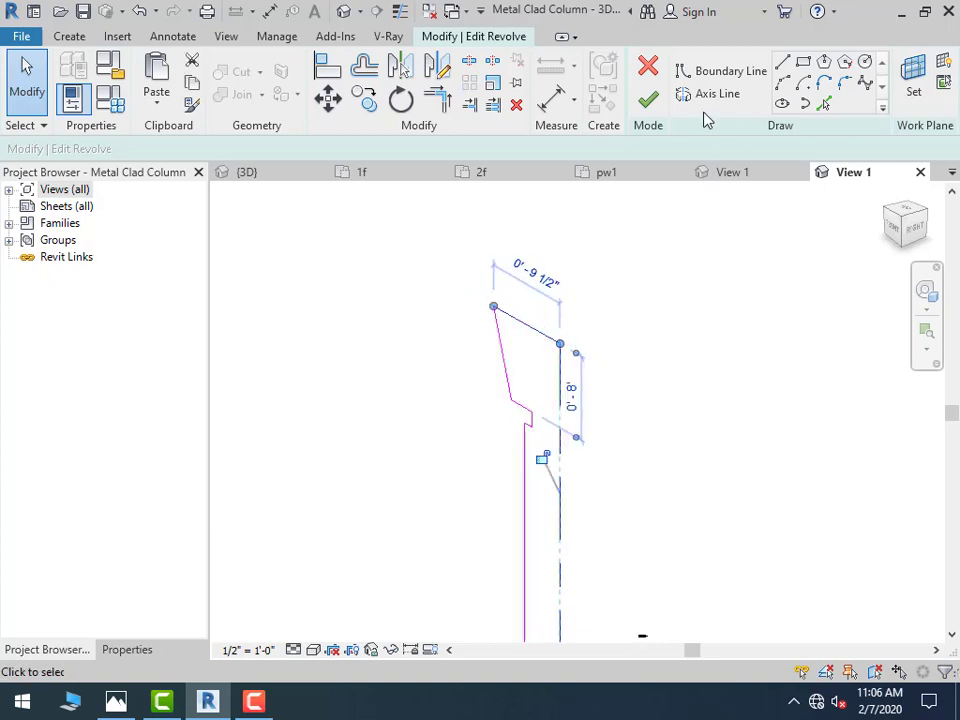
Reload the revised column into aru06, overwriting the existing version, and select the left porch column
click(648, 99)
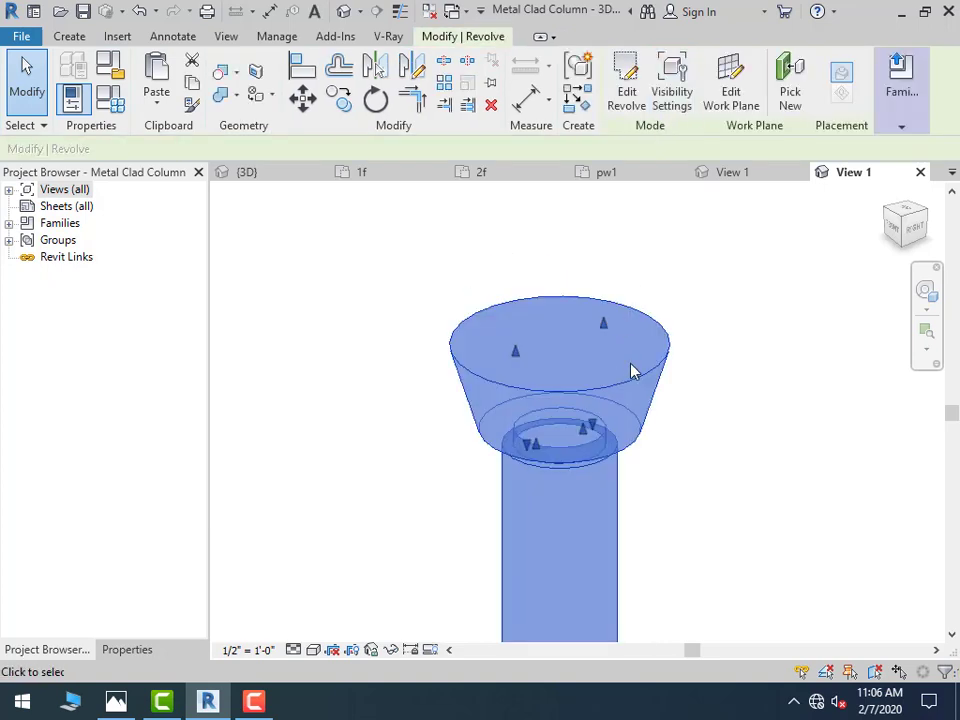
click(880, 125)
click(822, 156)
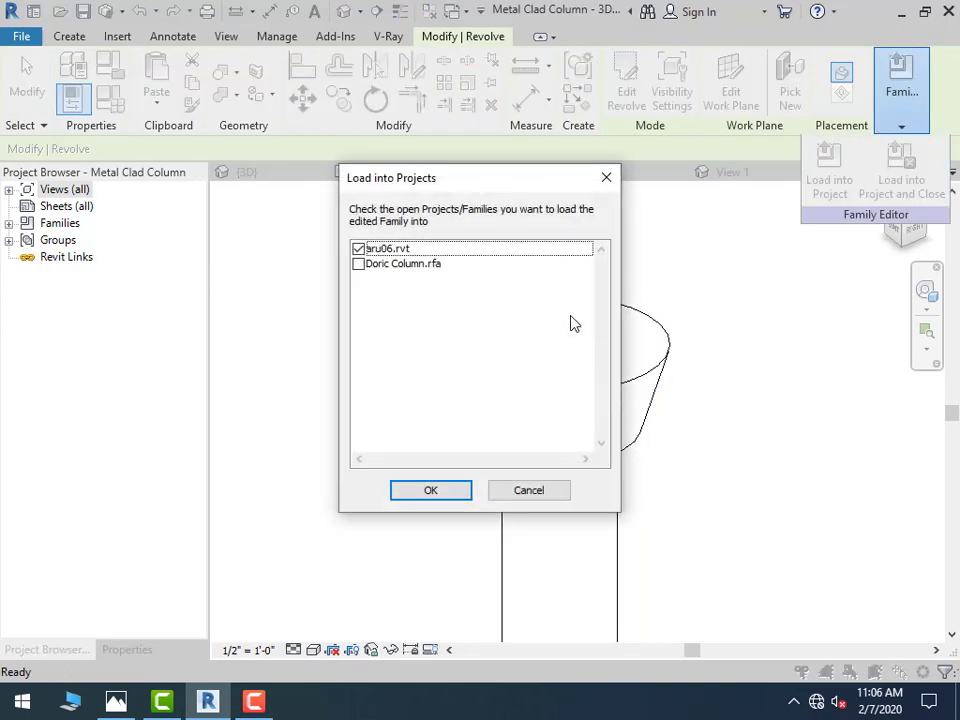
click(450, 494)
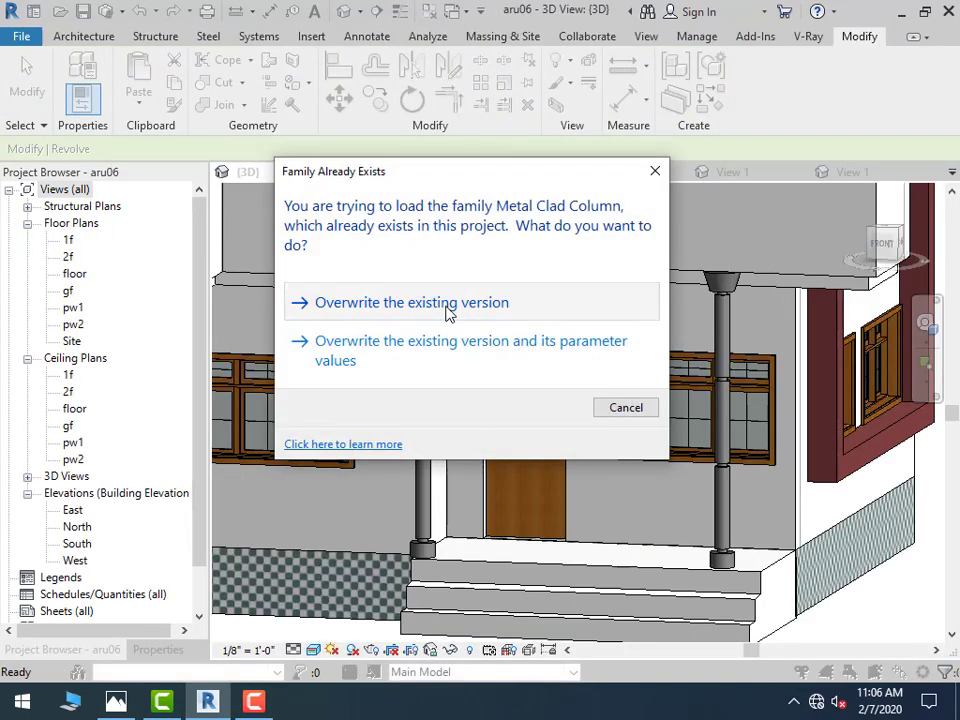
click(449, 313)
scroll(665, 622, down, 3)
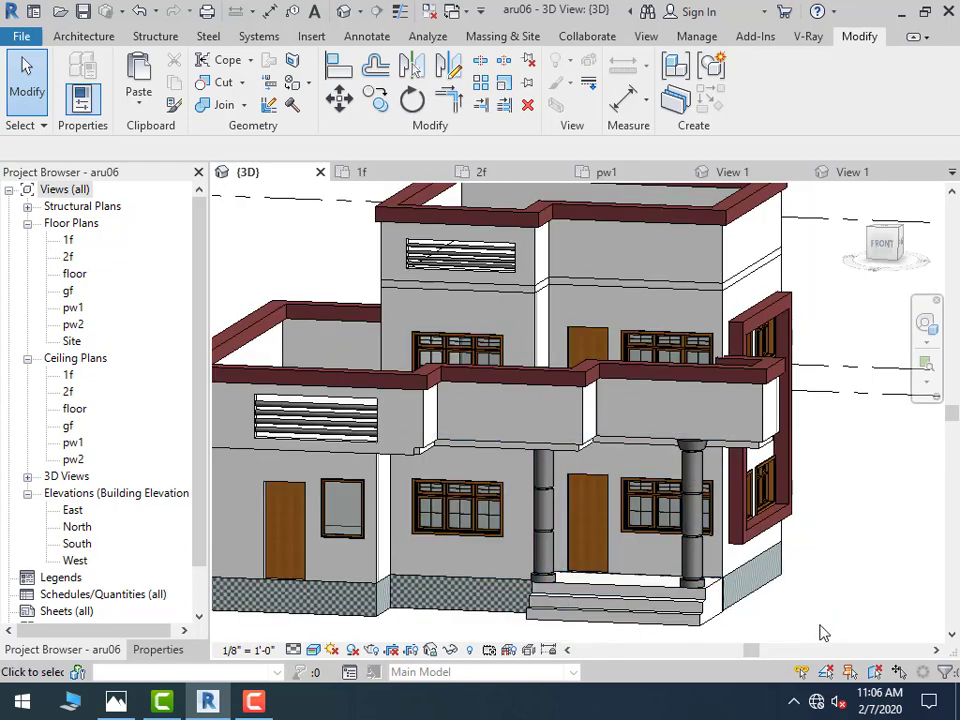
click(545, 493)
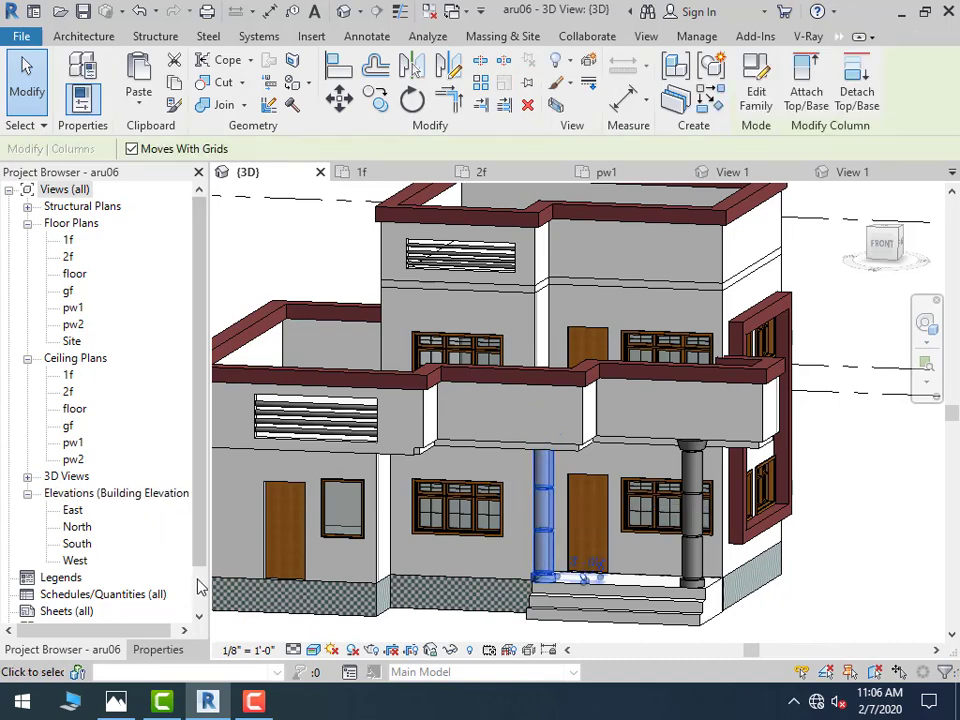
Re-finish the column's revolve, reload it over the existing version, and show the porch column's properties
double_click(545, 485)
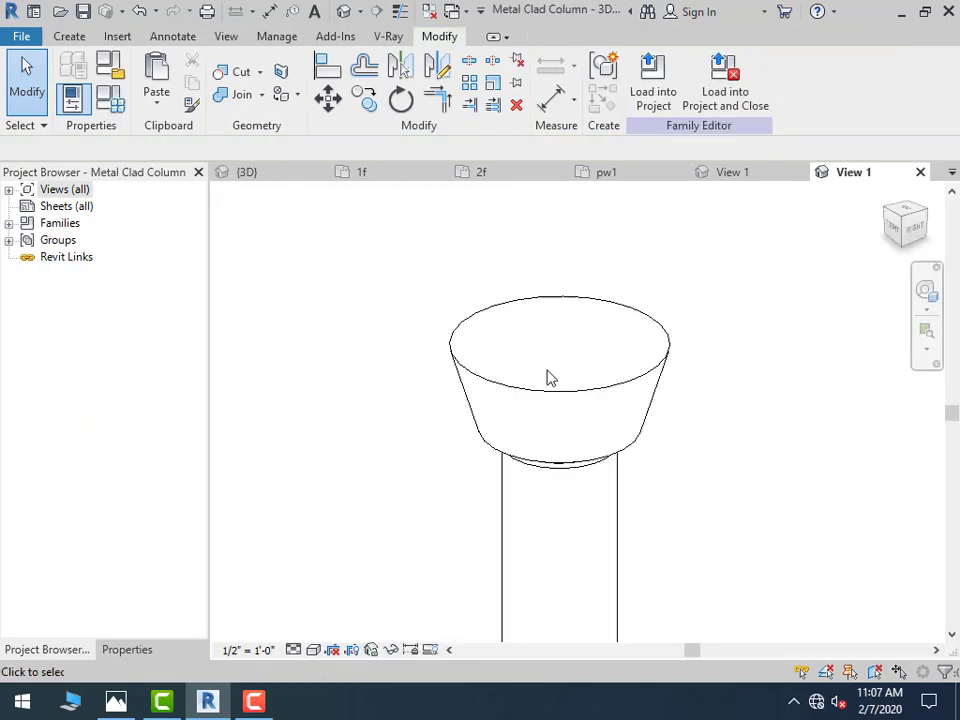
click(551, 395)
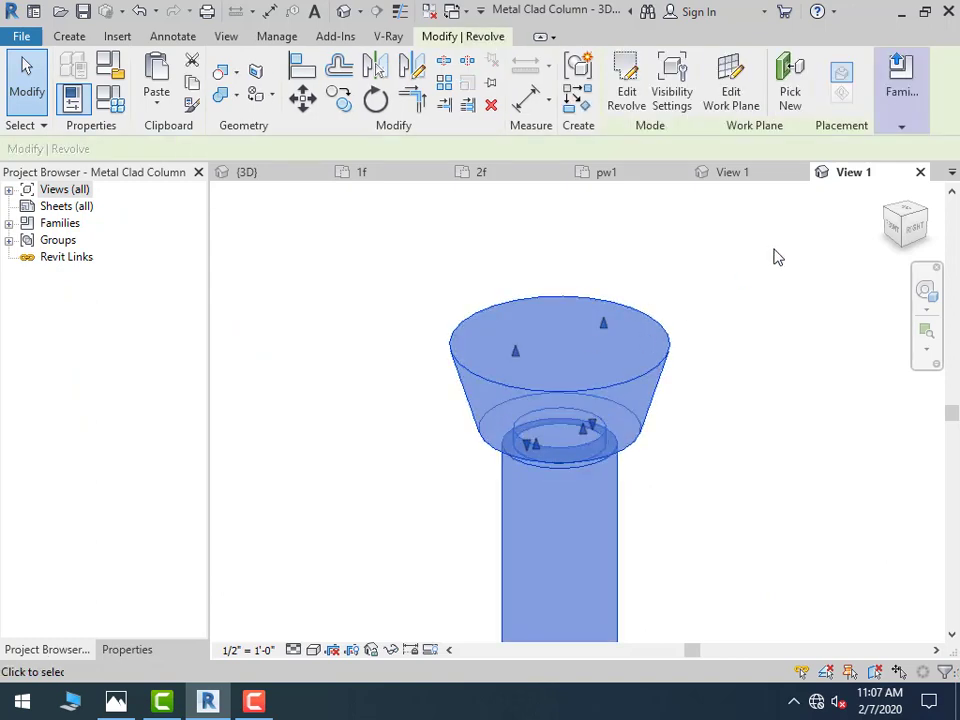
click(700, 352)
click(615, 382)
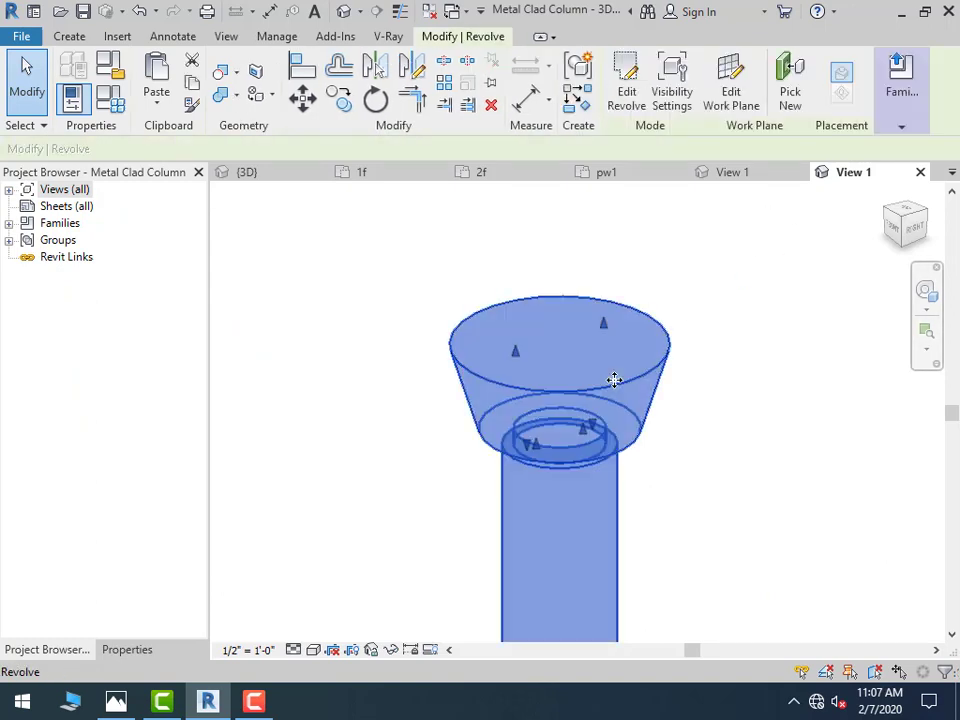
double_click(578, 388)
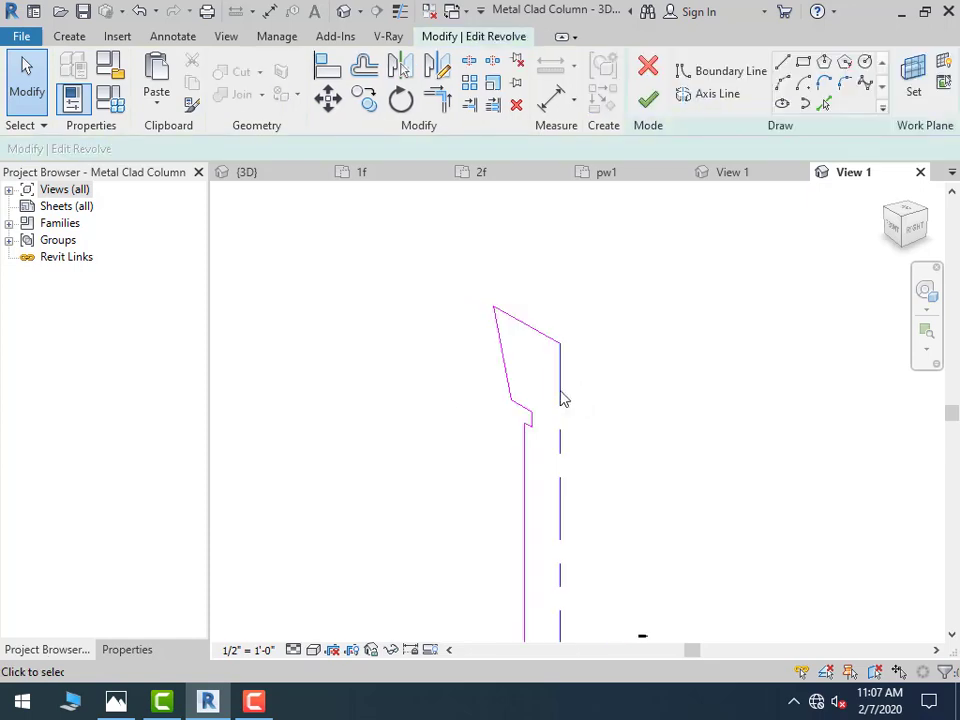
click(648, 100)
mouse_move(901, 88)
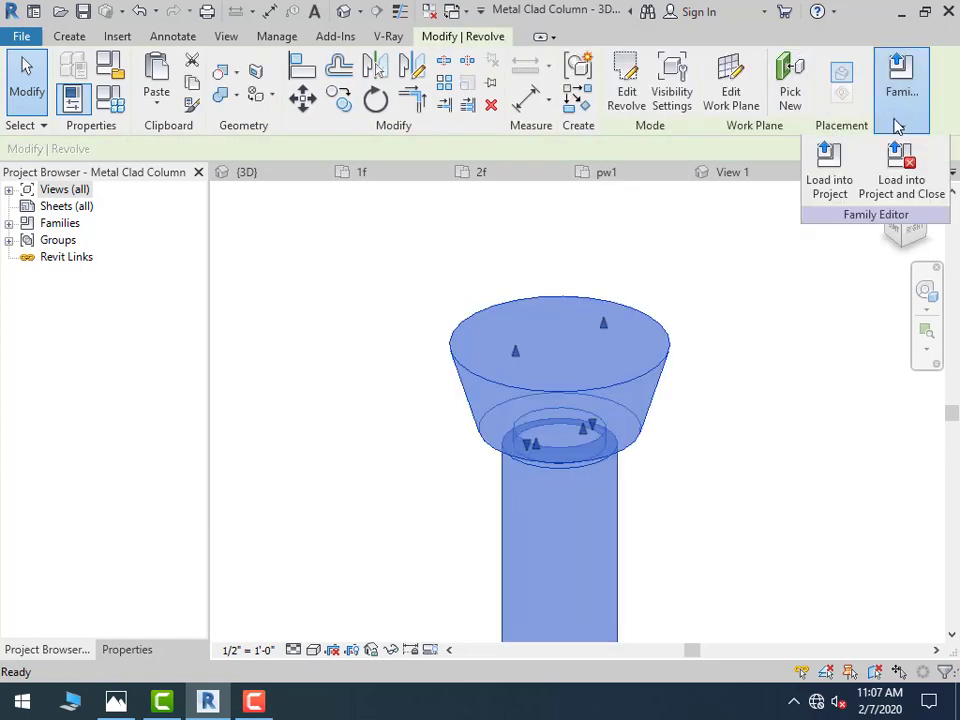
click(825, 172)
click(432, 488)
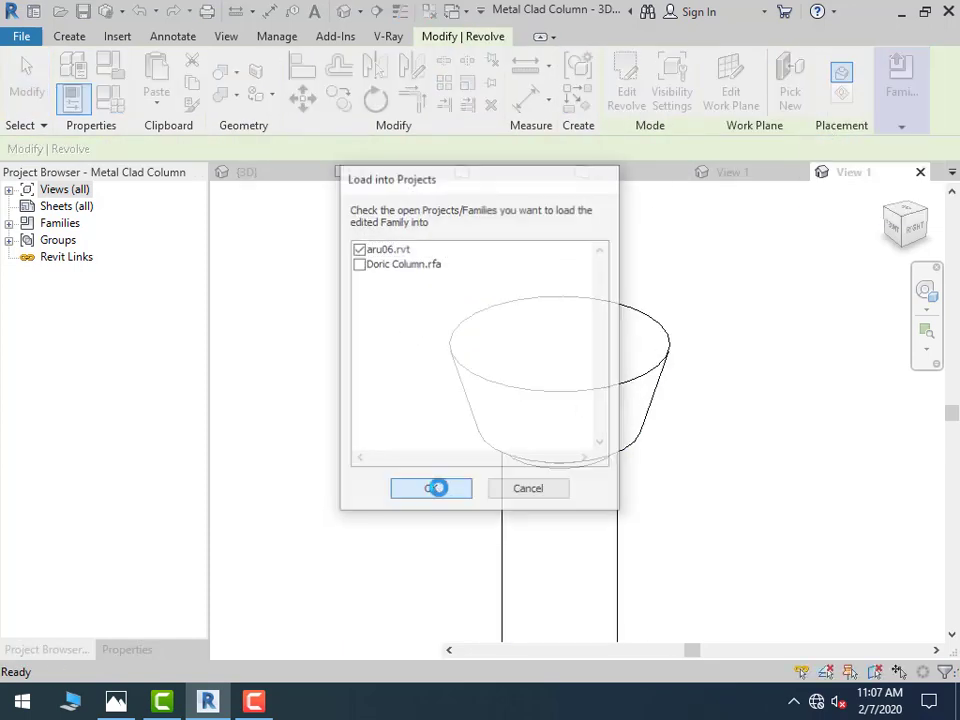
click(378, 310)
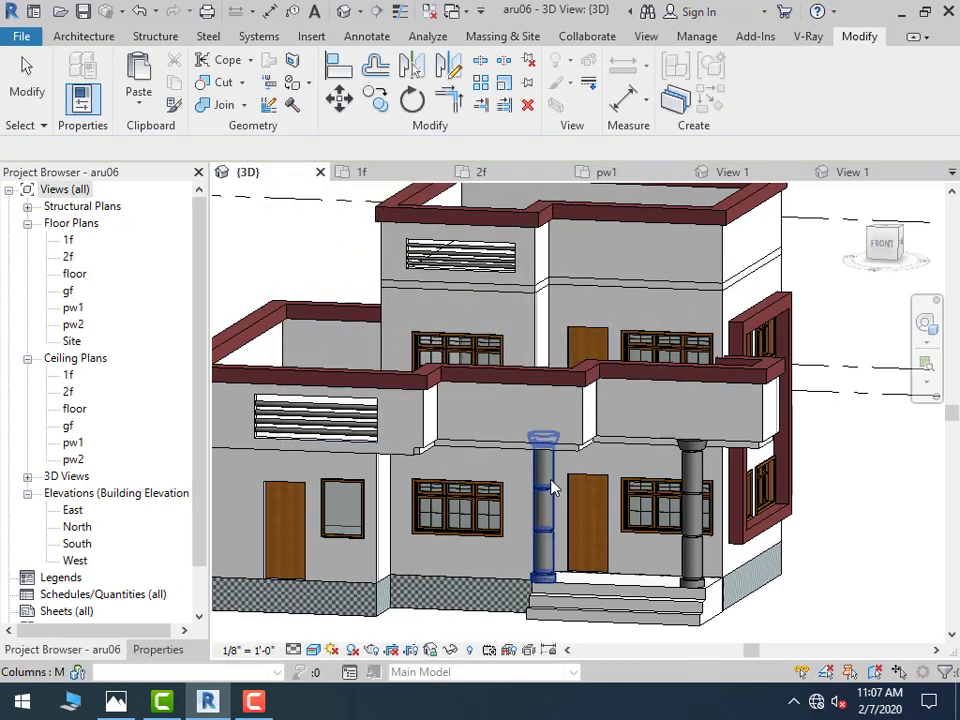
click(545, 494)
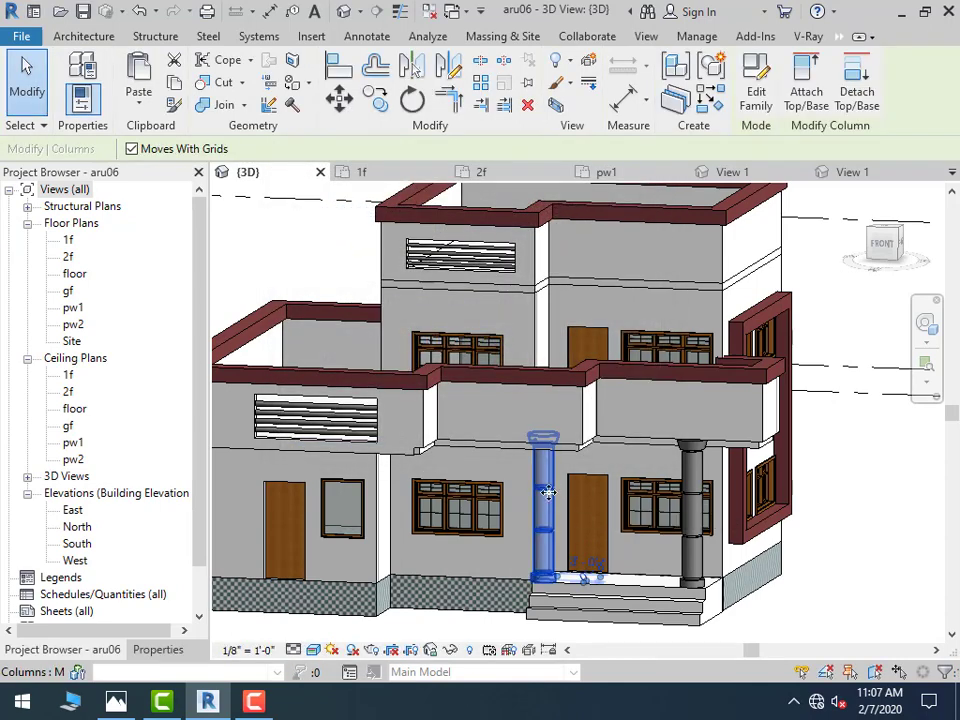
click(158, 650)
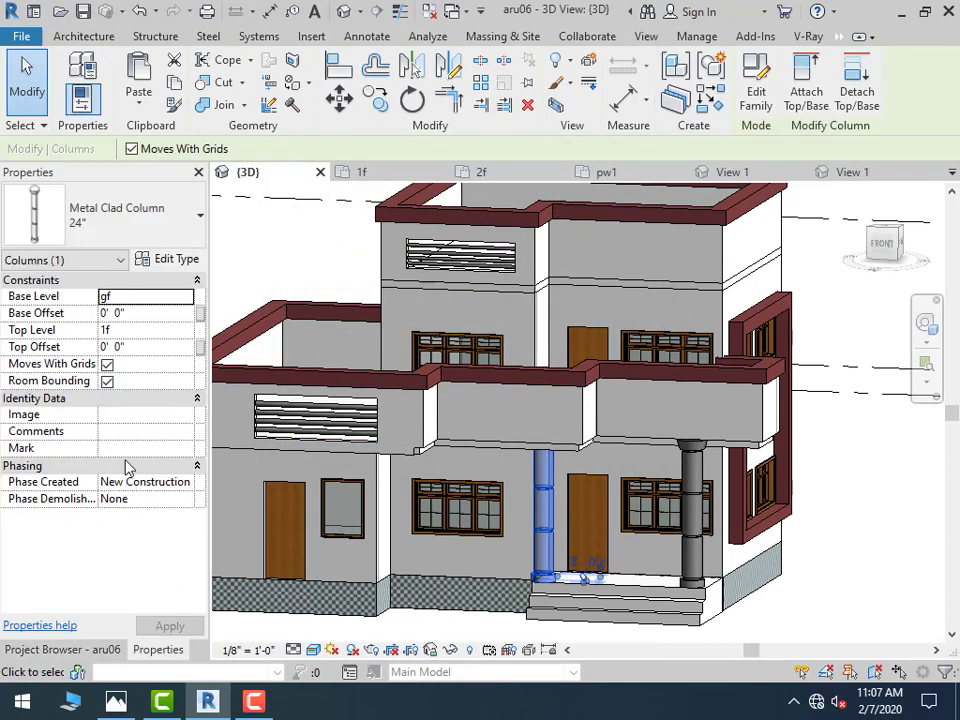
Link the column's revolve to the Material parameter and keep it set as Solid
double_click(543, 489)
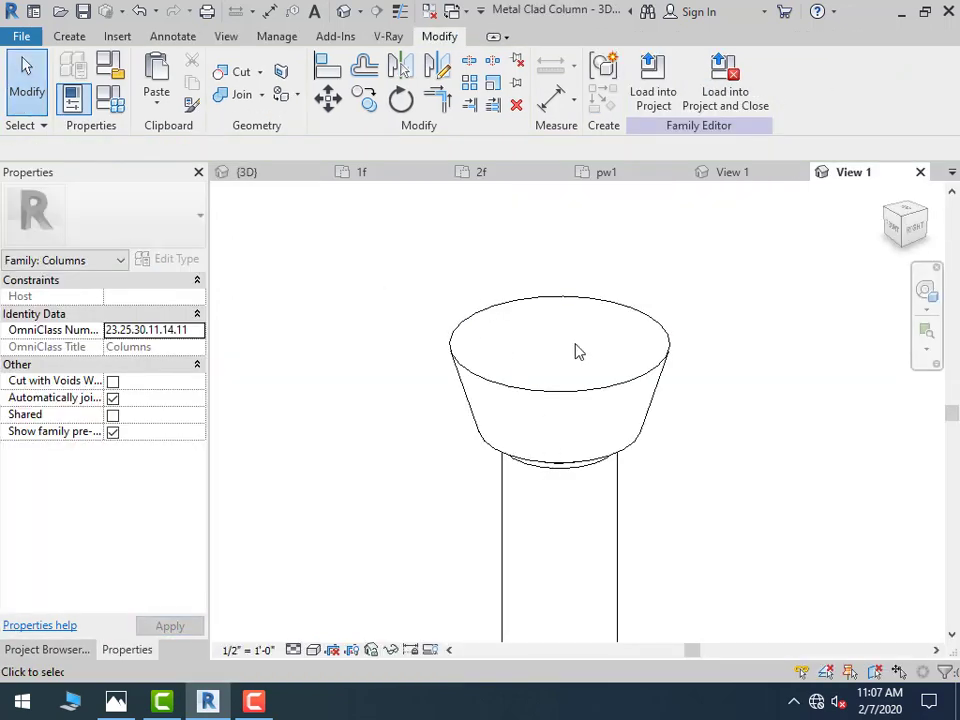
click(448, 364)
scroll(400, 340, down, 2)
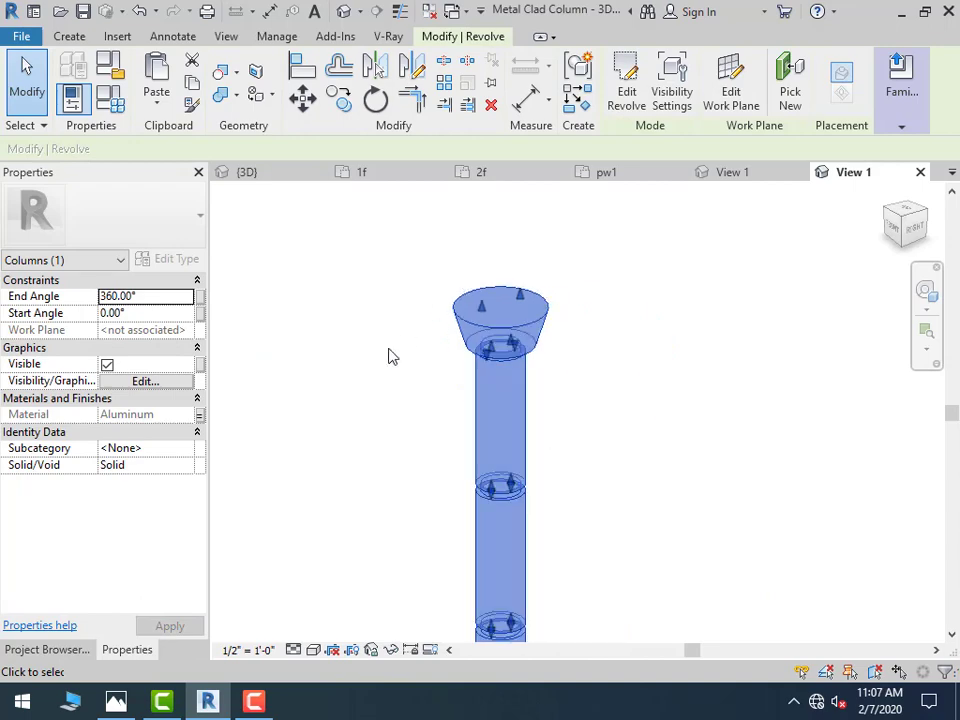
click(200, 416)
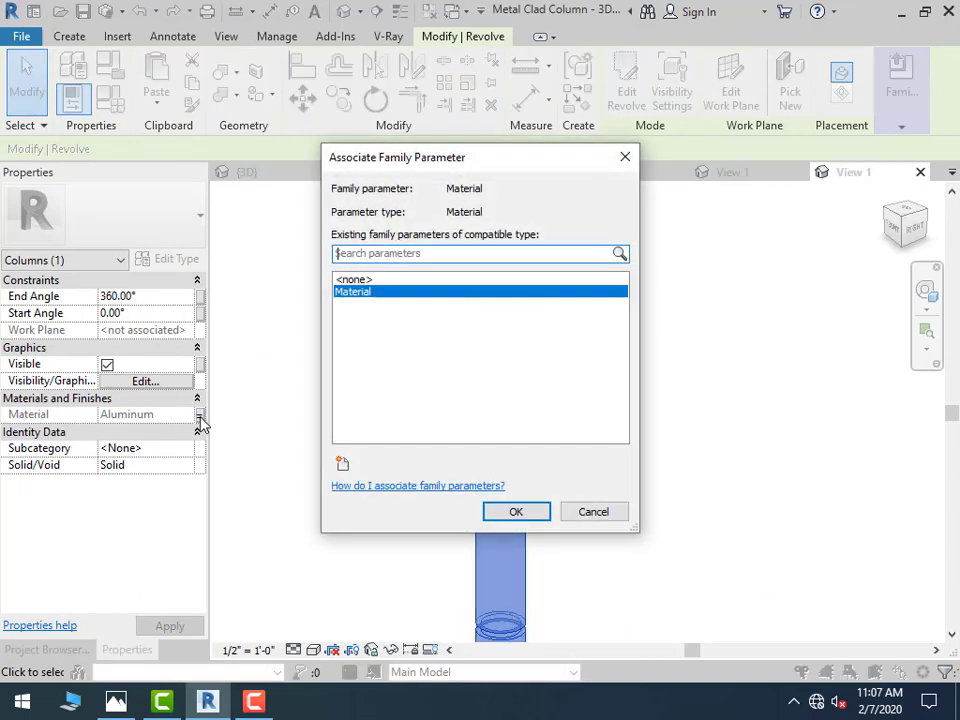
click(542, 510)
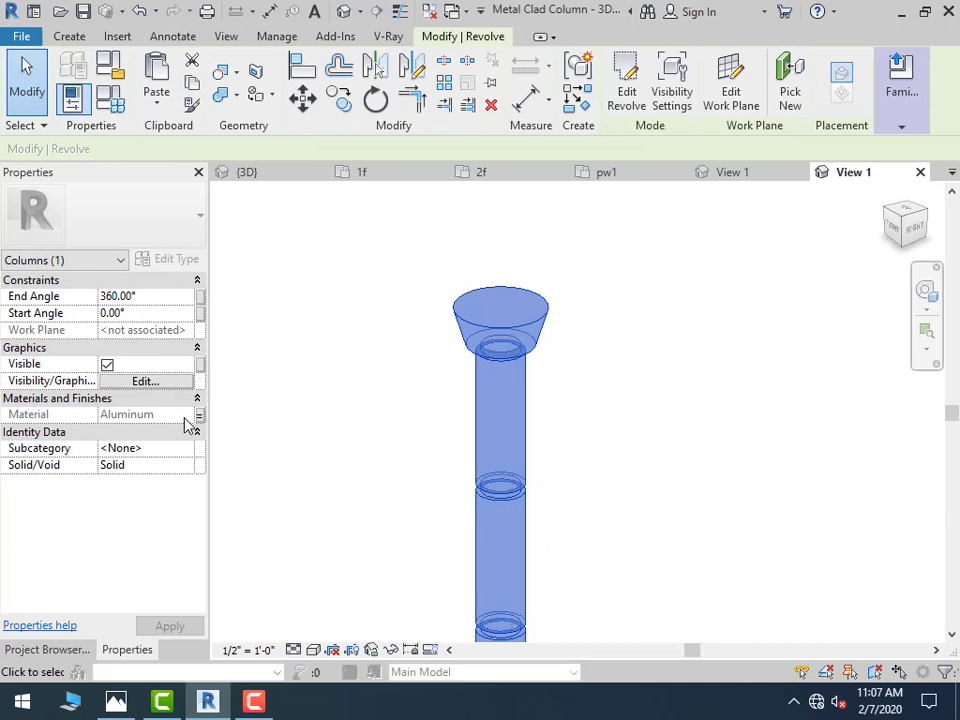
click(158, 469)
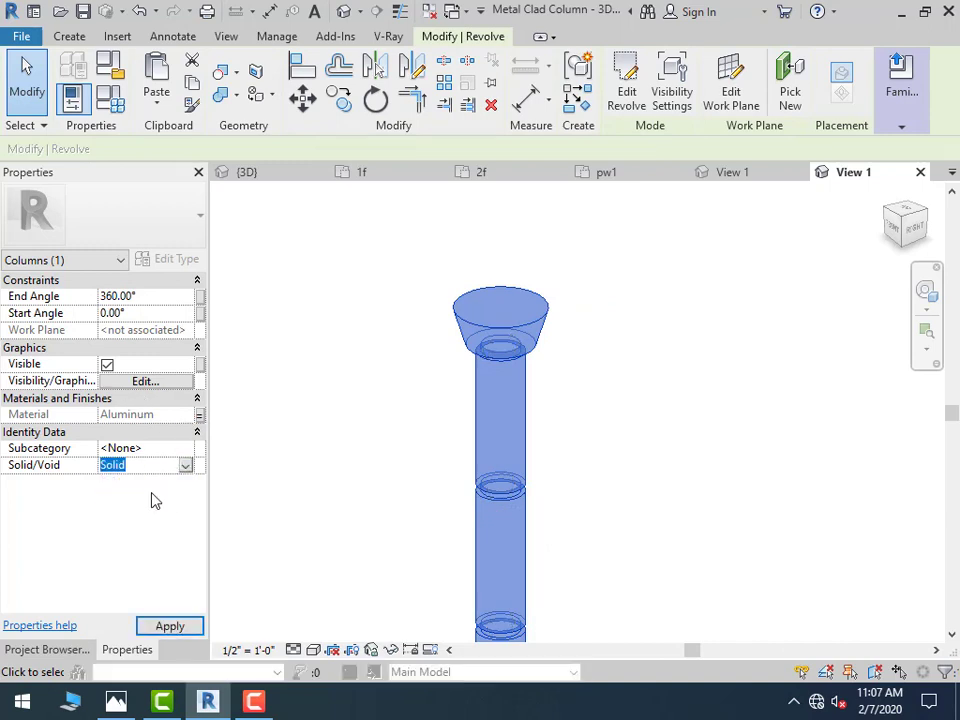
click(155, 497)
click(185, 364)
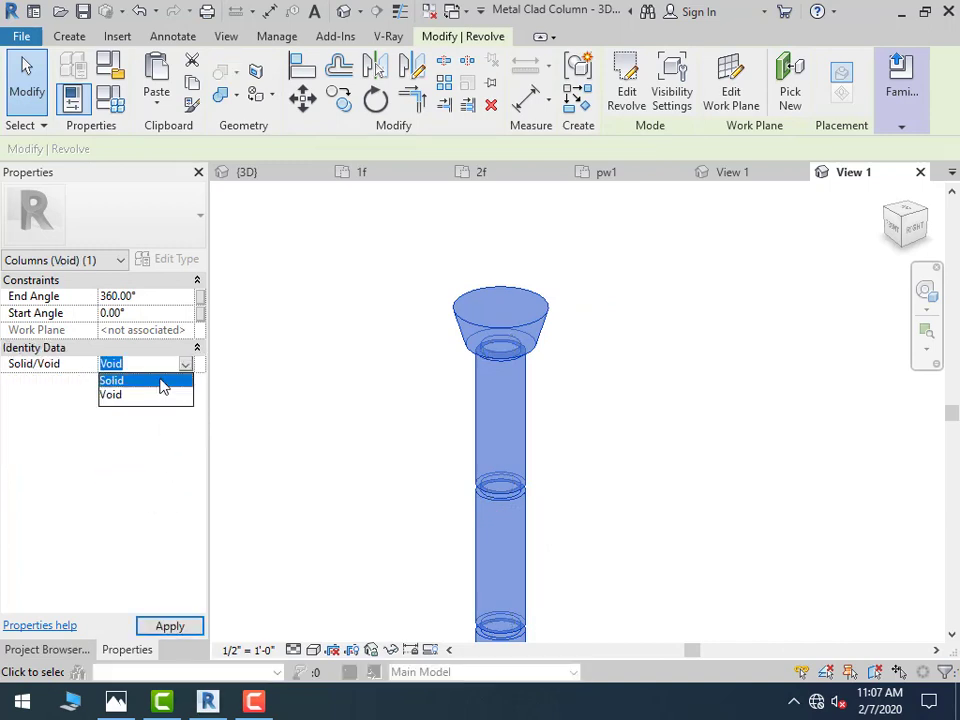
click(163, 381)
Open the Material Browser for the revolve and create a new blank material
click(185, 414)
click(192, 414)
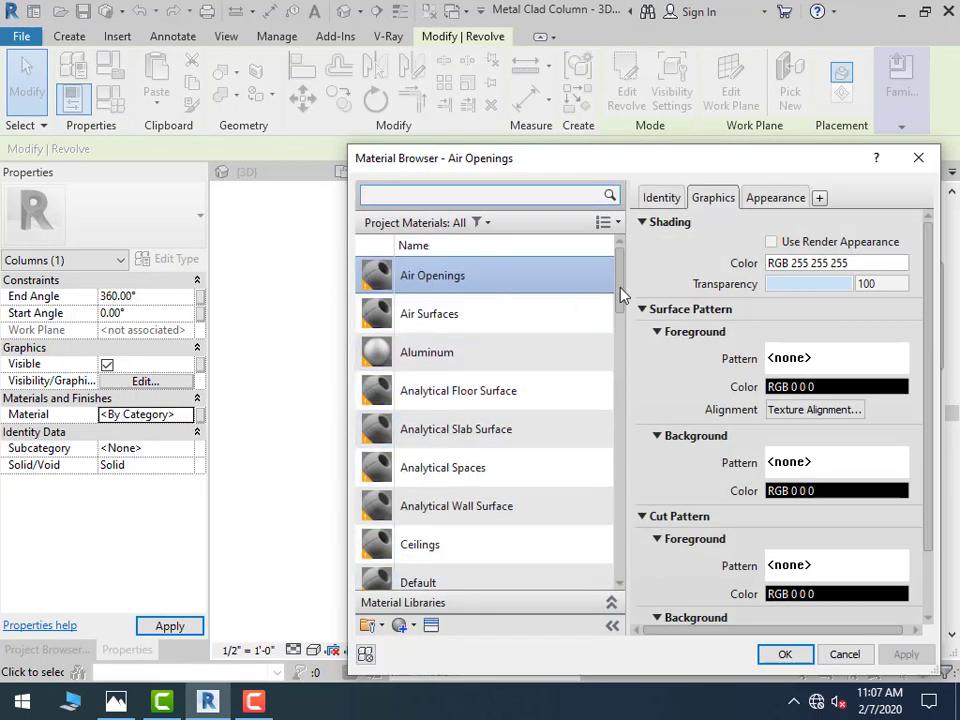
mouse_move(620, 295)
mouse_down()
mouse_move(608, 580)
mouse_move(603, 240)
mouse_up()
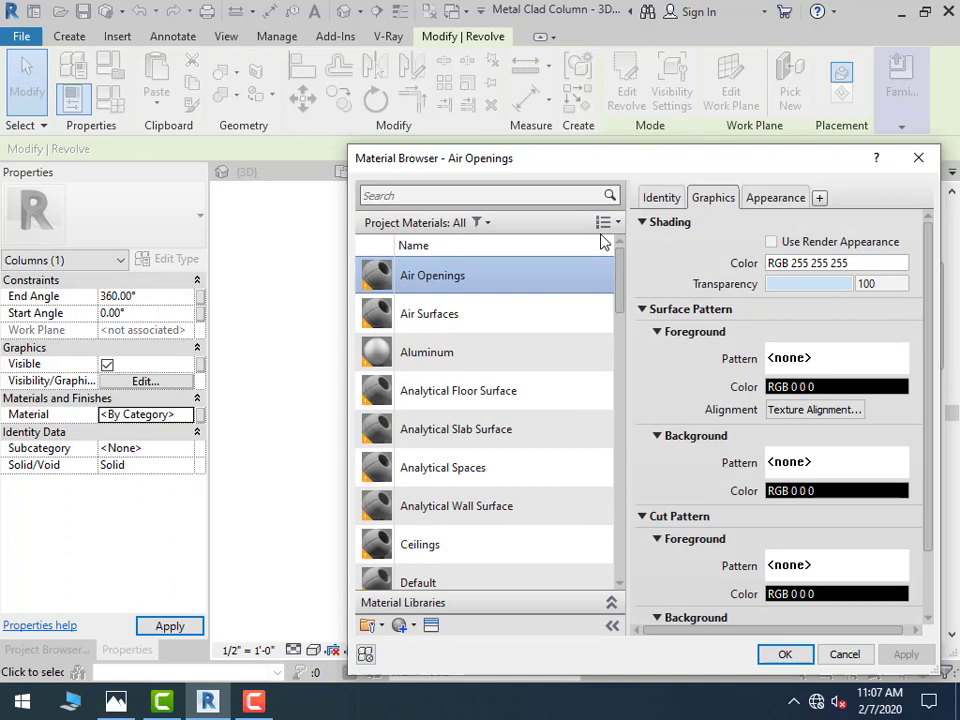
click(427, 195)
text(d)
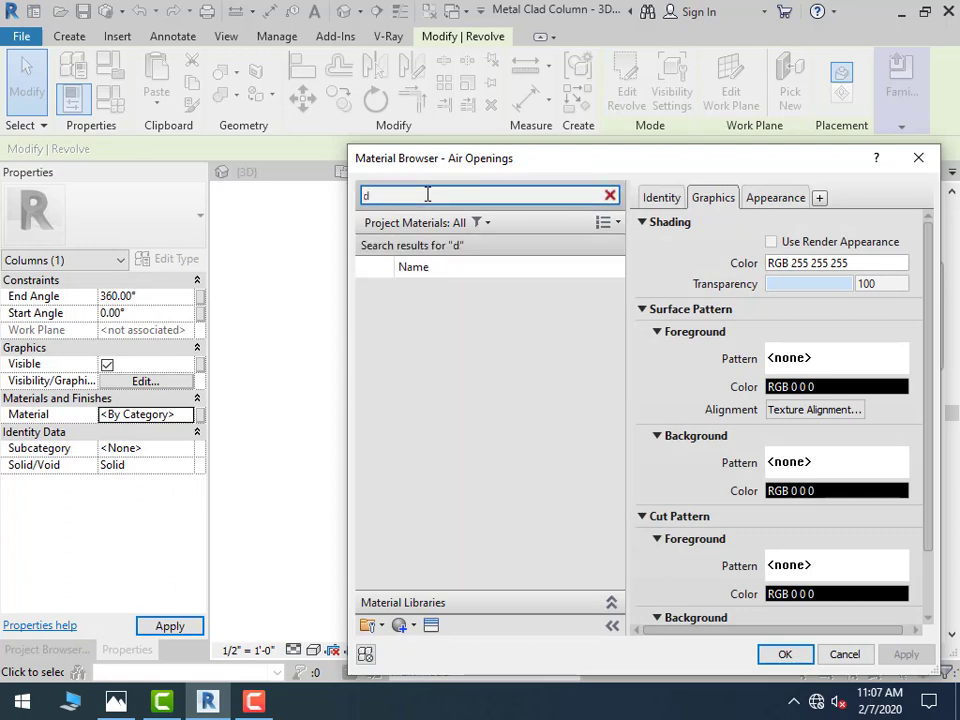
scroll(498, 490, down, 4)
scroll(499, 520, down, 5)
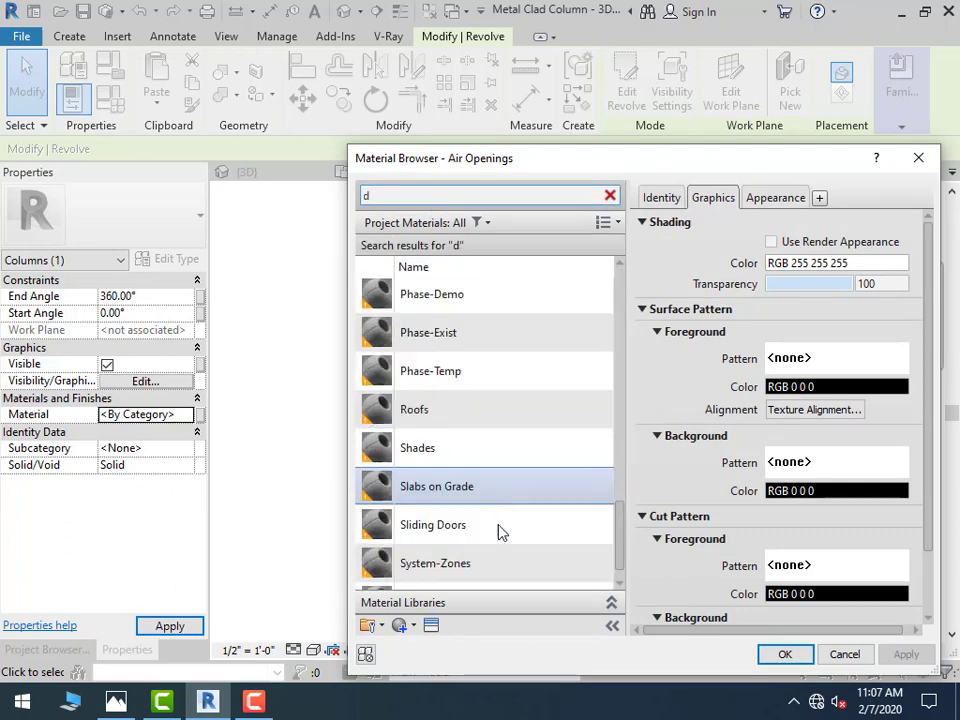
scroll(555, 514, down, 1)
scroll(590, 545, up, 2)
scroll(612, 563, down, 1)
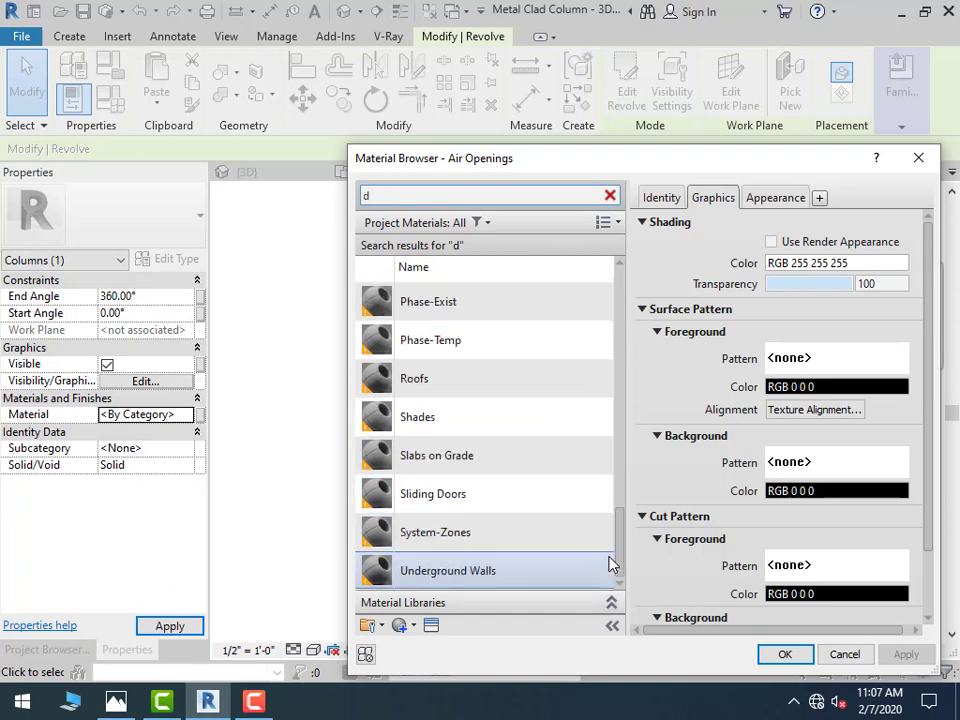
scroll(608, 545, up, 10)
scroll(606, 533, up, 1)
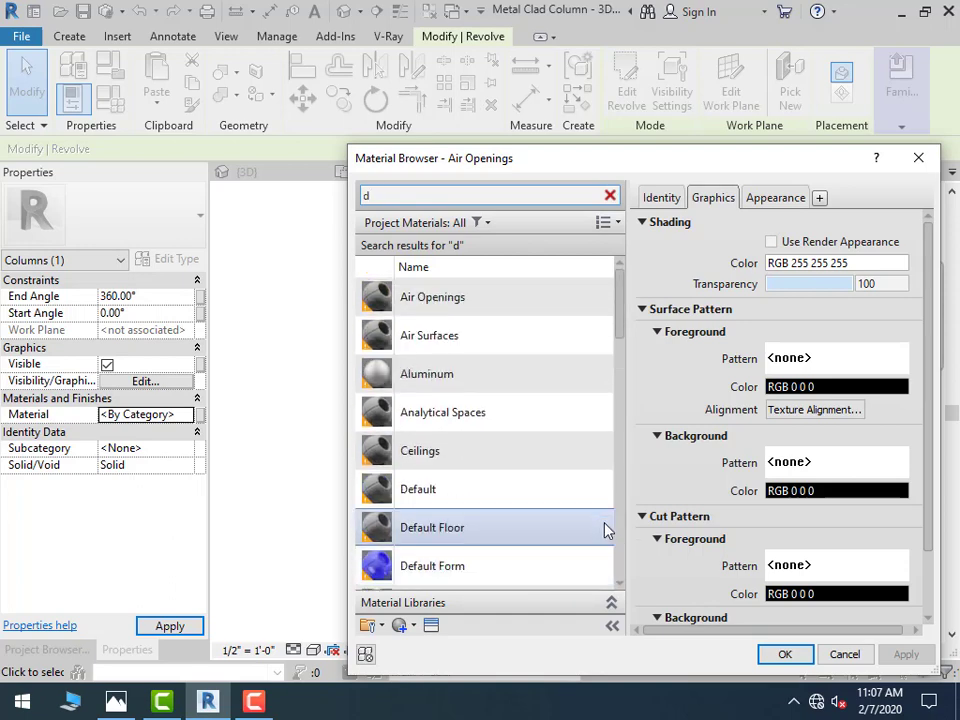
click(416, 626)
click(440, 643)
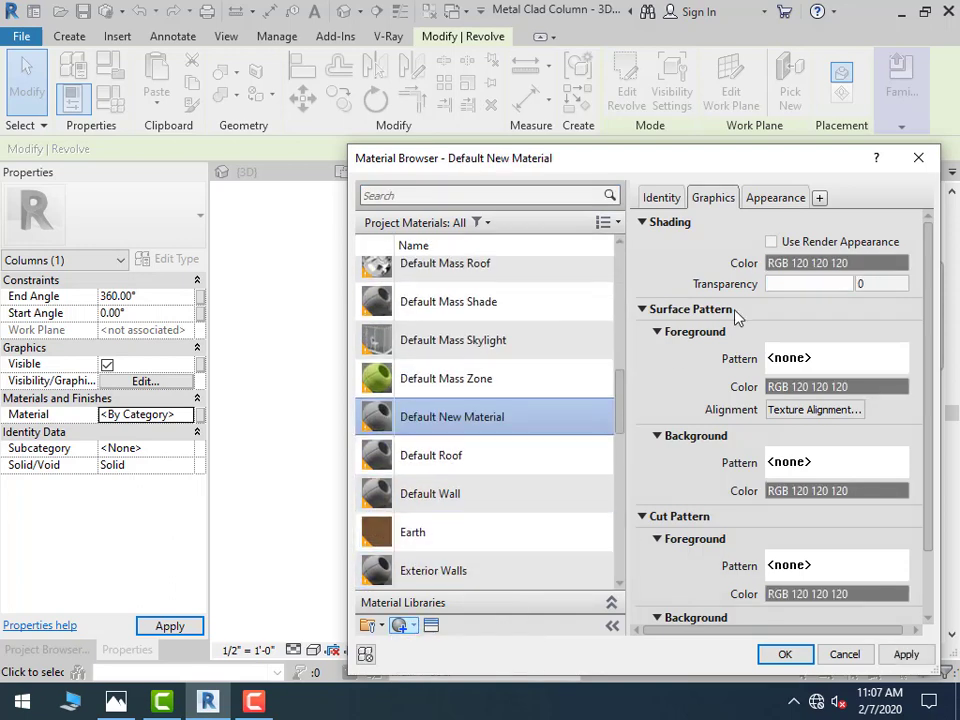
Name the new material wh2, give it a white appearance colour, and assign it
click(655, 200)
click(830, 225)
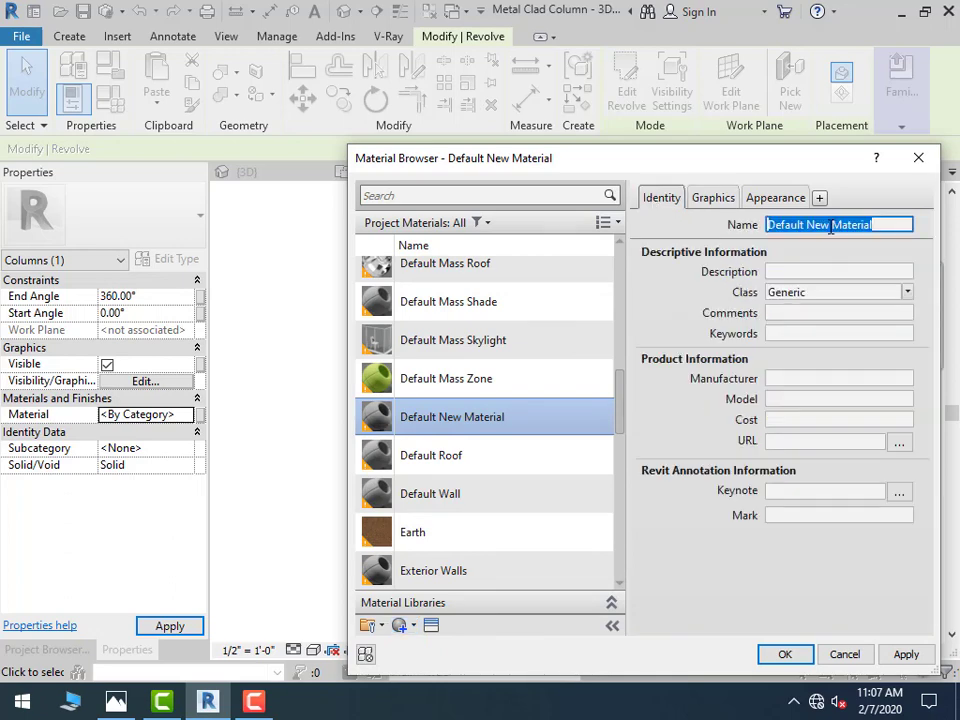
text(s)
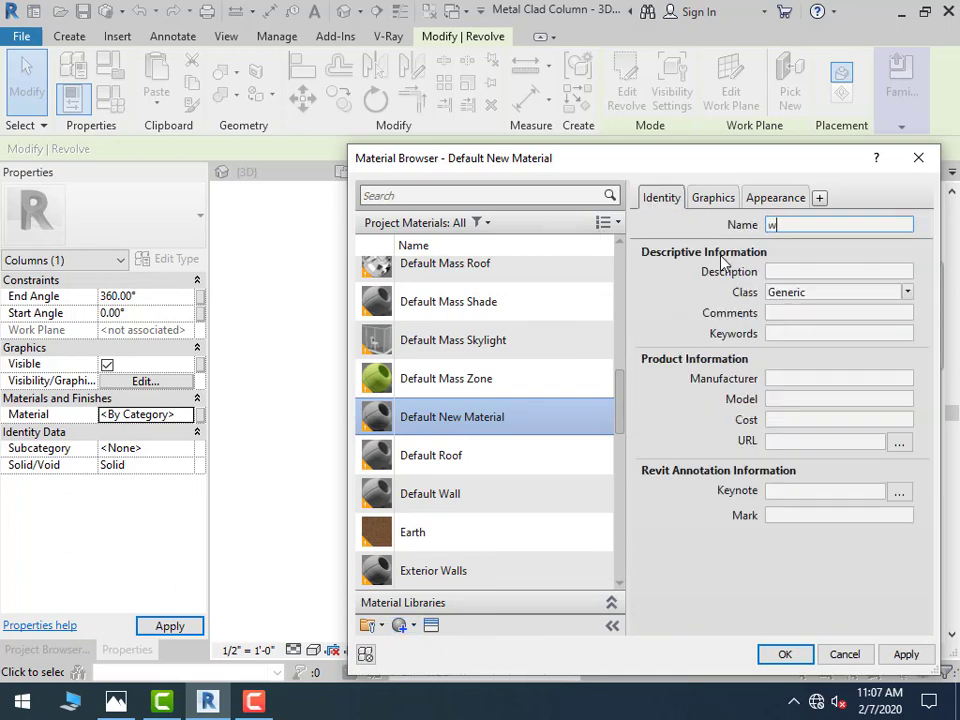
click(786, 199)
click(862, 401)
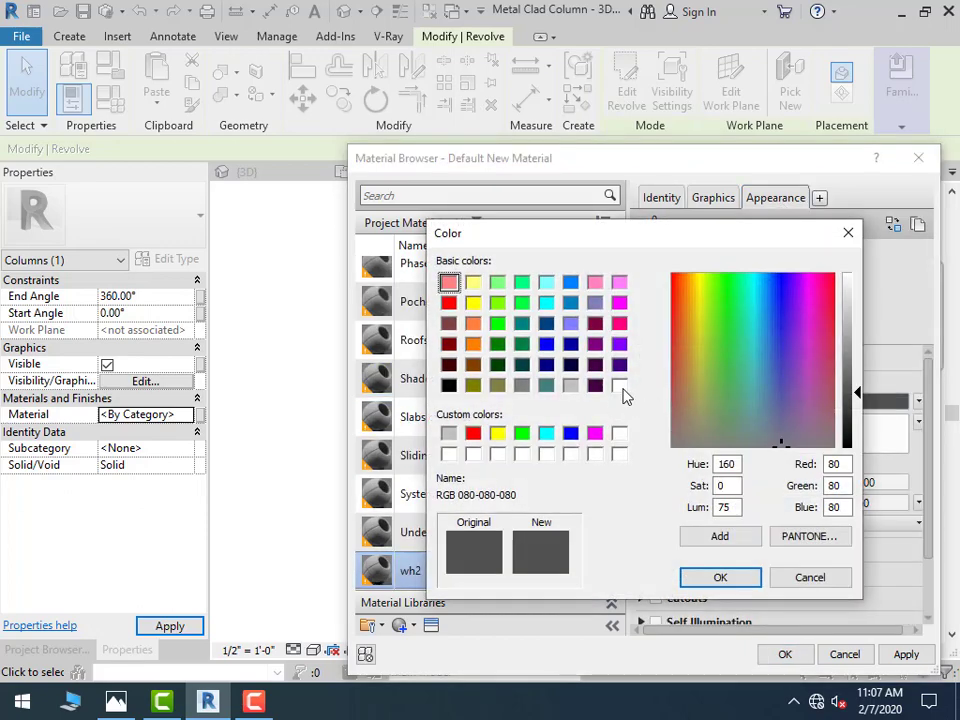
click(620, 386)
click(721, 578)
click(785, 654)
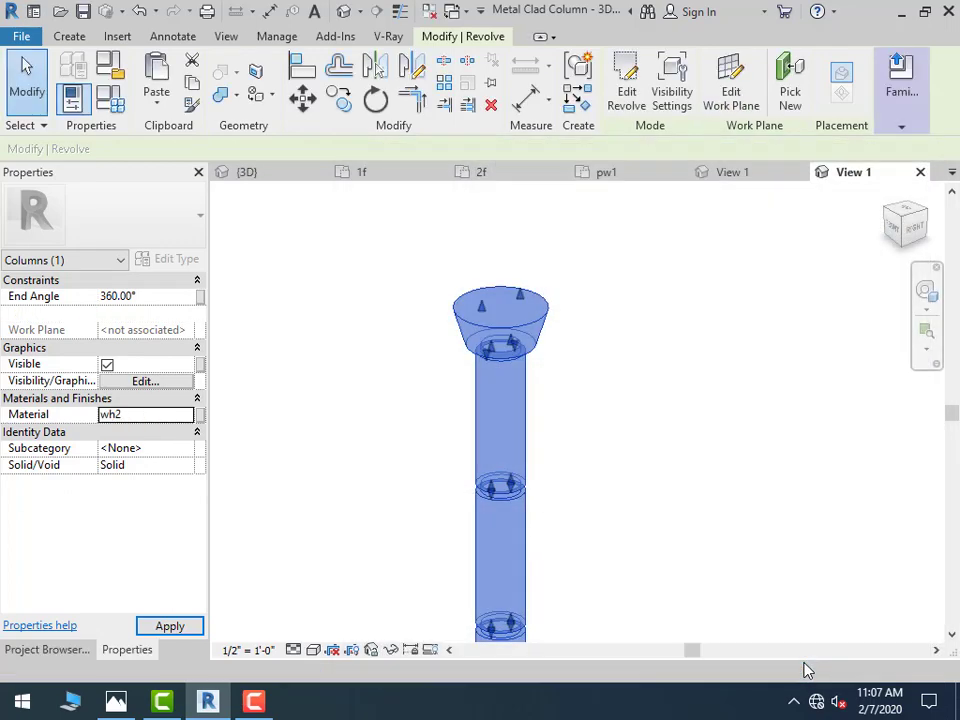
click(673, 401)
Load the wh2-finished column family into aru06, overwriting the existing version
click(742, 95)
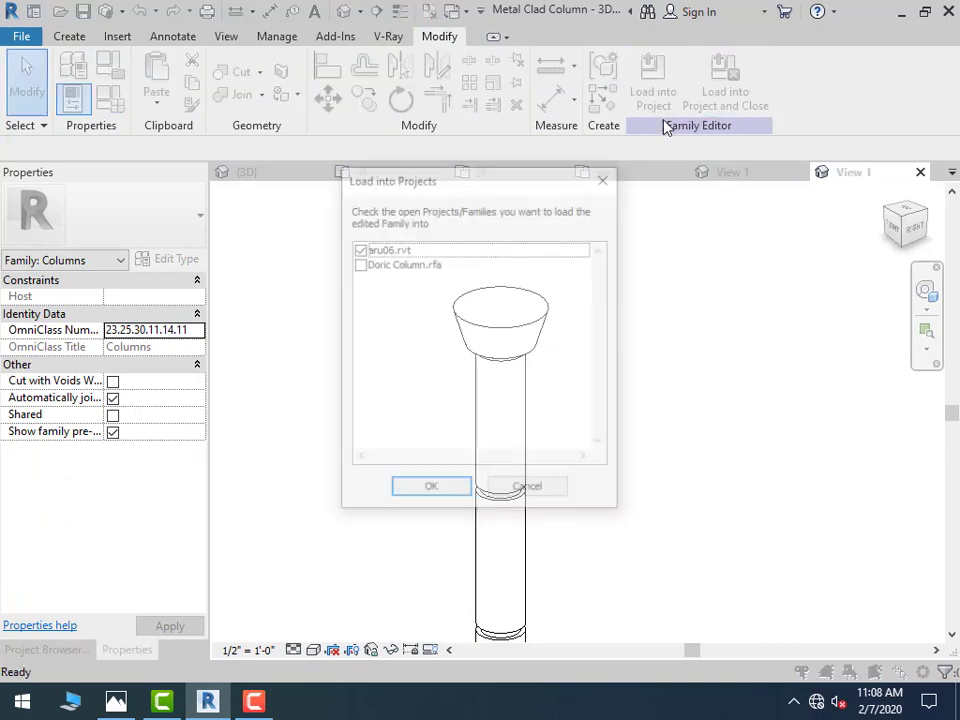
click(465, 490)
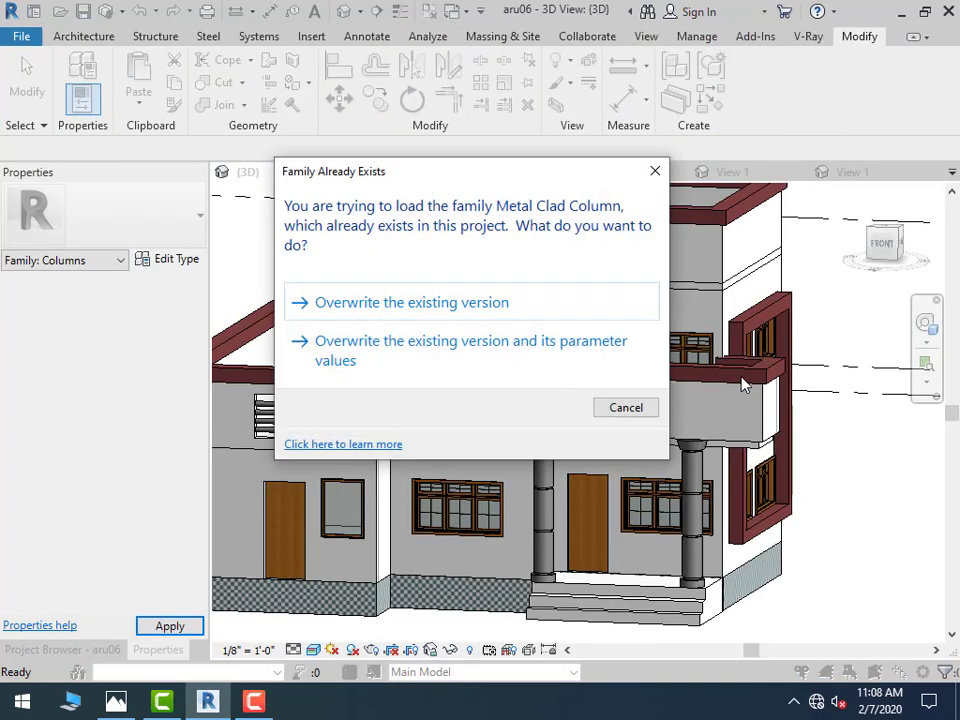
click(495, 310)
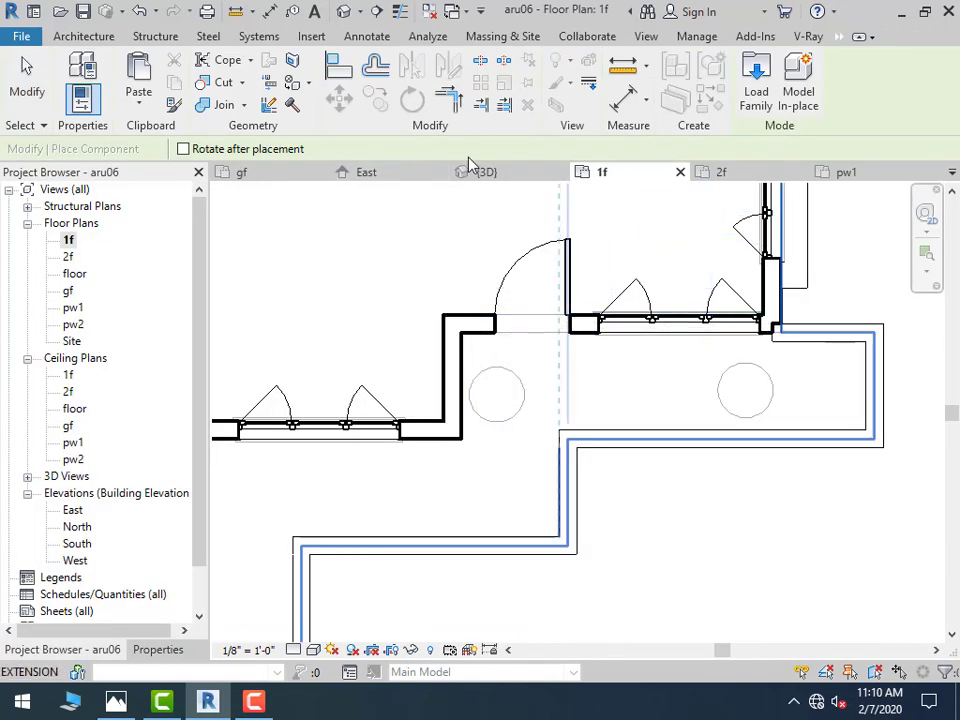
Place architectural columns on the left and right circle marks of the 1f plan, then orbit in 3D
click(56, 36)
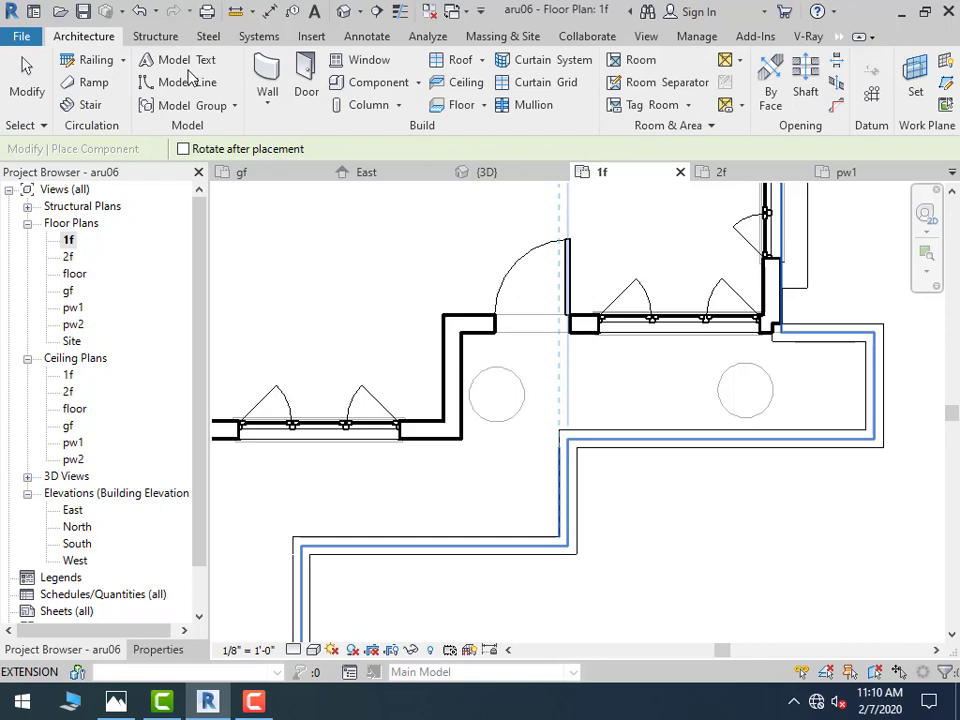
click(419, 83)
click(398, 156)
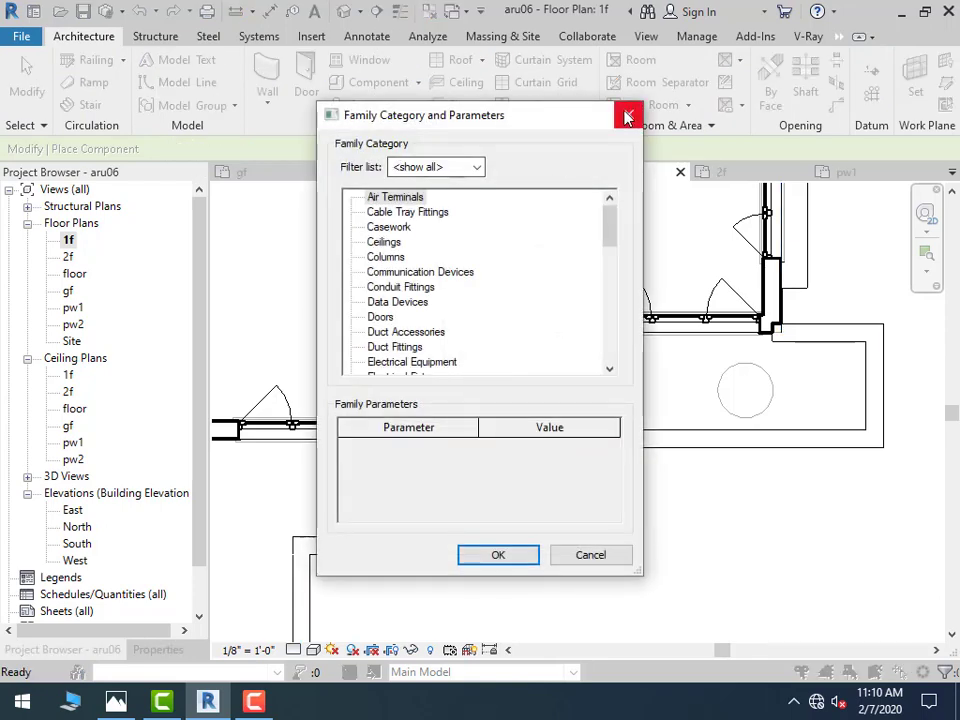
click(627, 117)
click(399, 106)
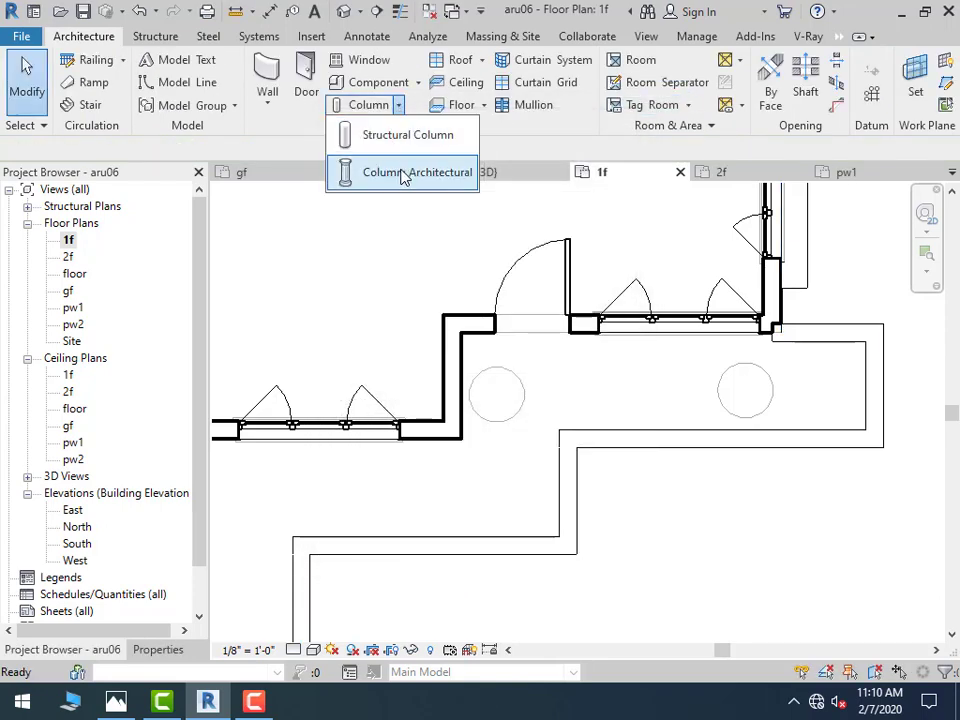
click(403, 173)
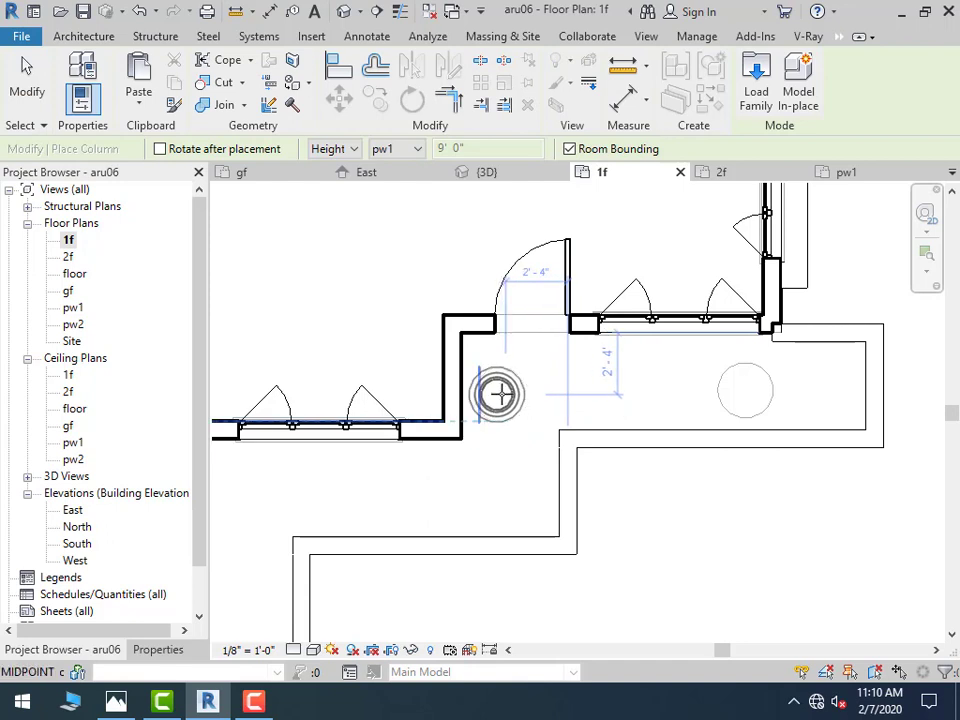
click(497, 394)
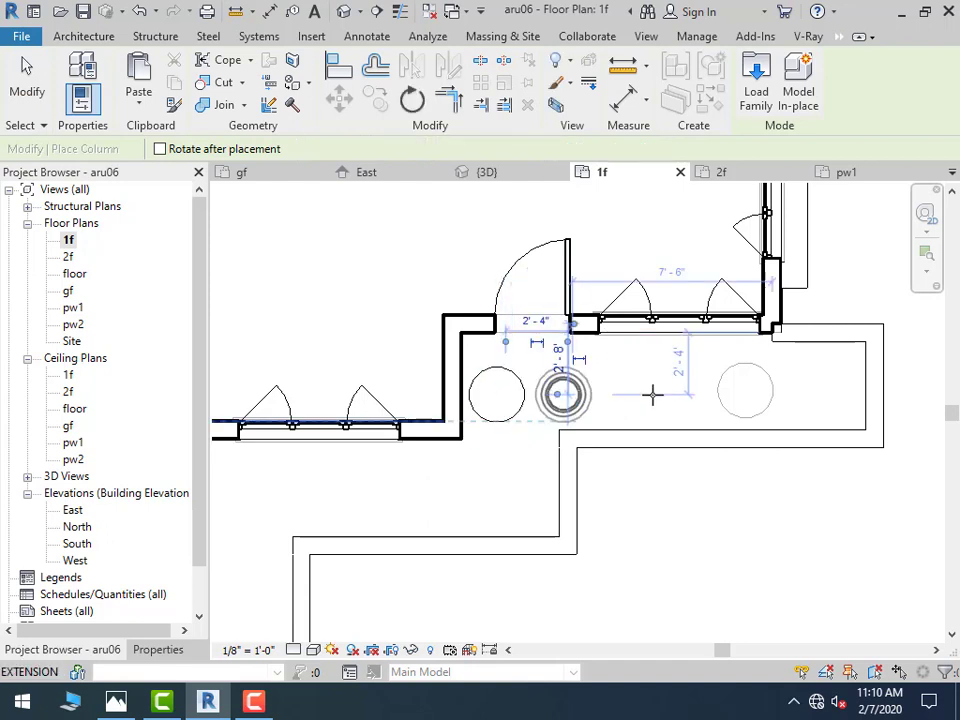
click(748, 393)
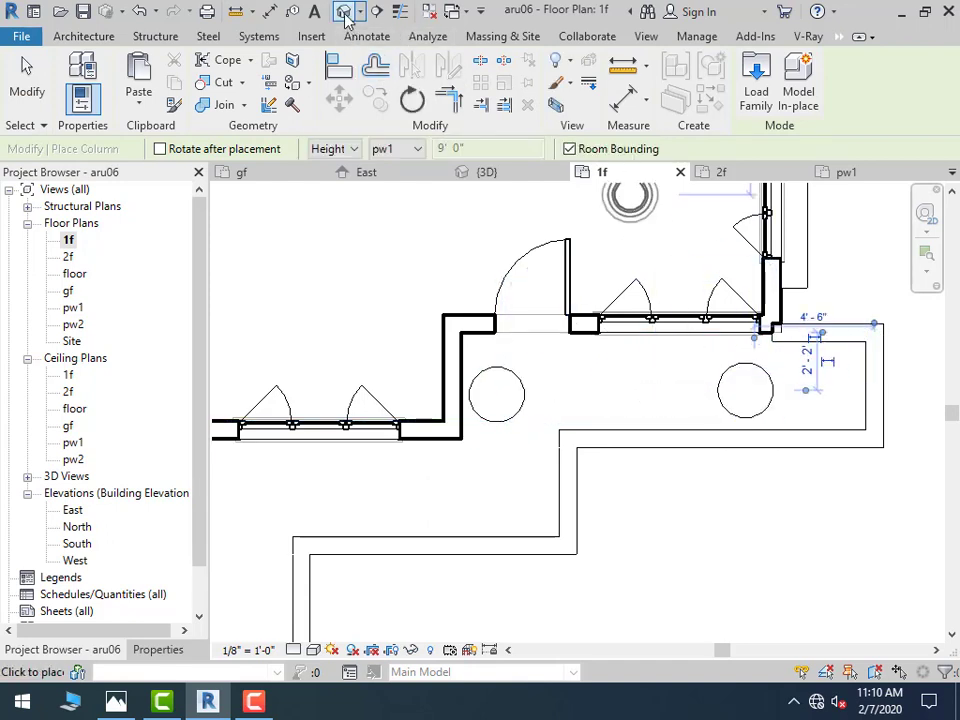
click(343, 11)
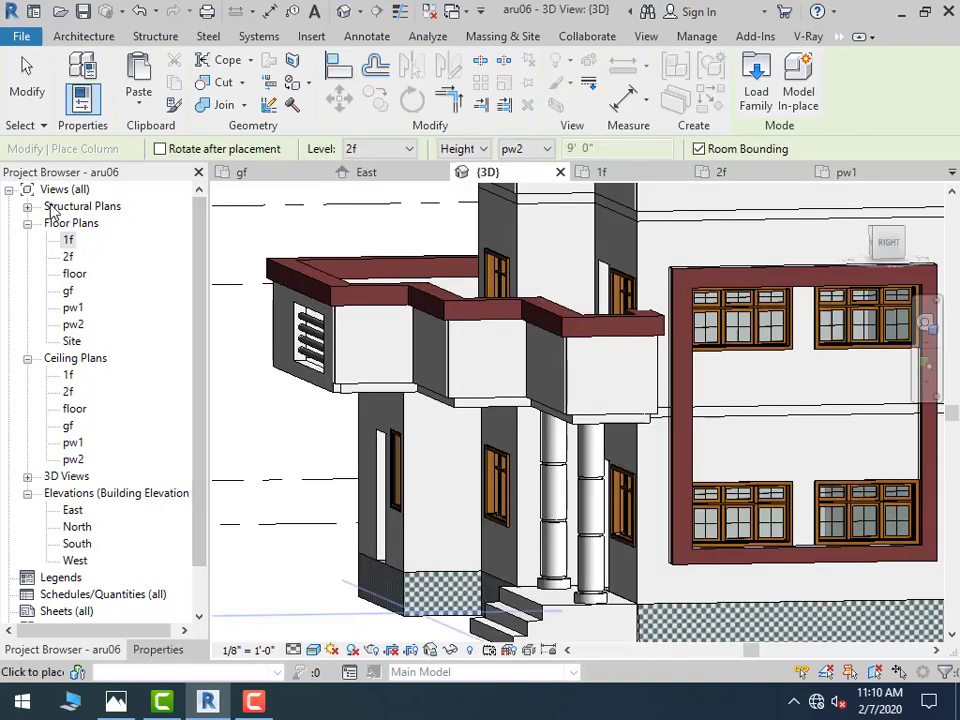
click(27, 80)
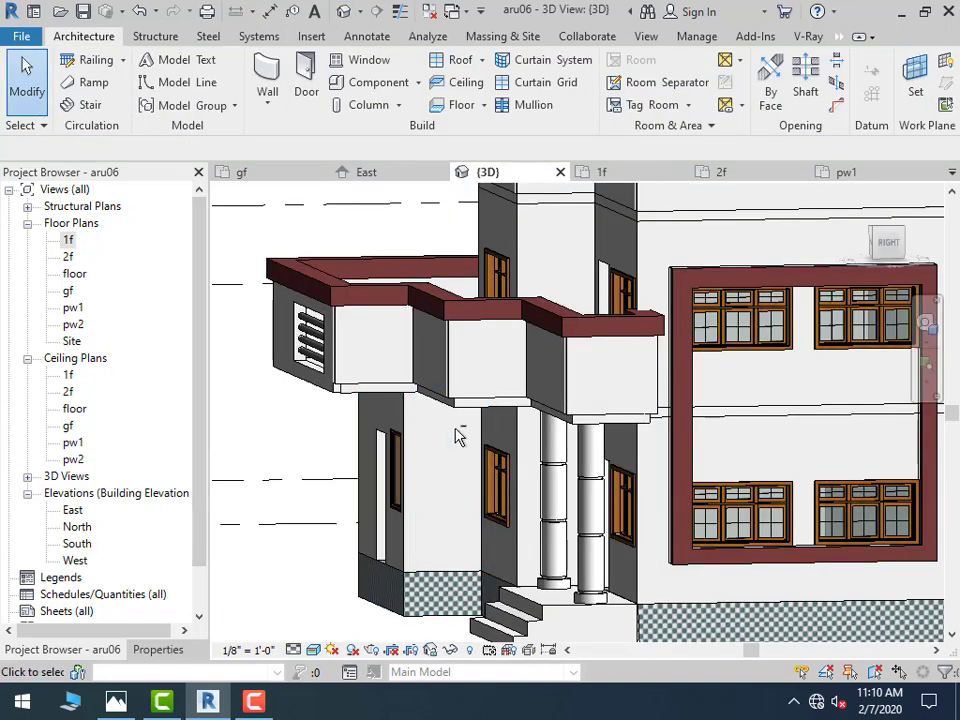
mouse_move(456, 435)
shift+middle_down()
mouse_move(435, 484)
mouse_move(545, 343)
shift+middle_up()
Set the upper column's Top Level to 2f in Properties and apply it
click(600, 295)
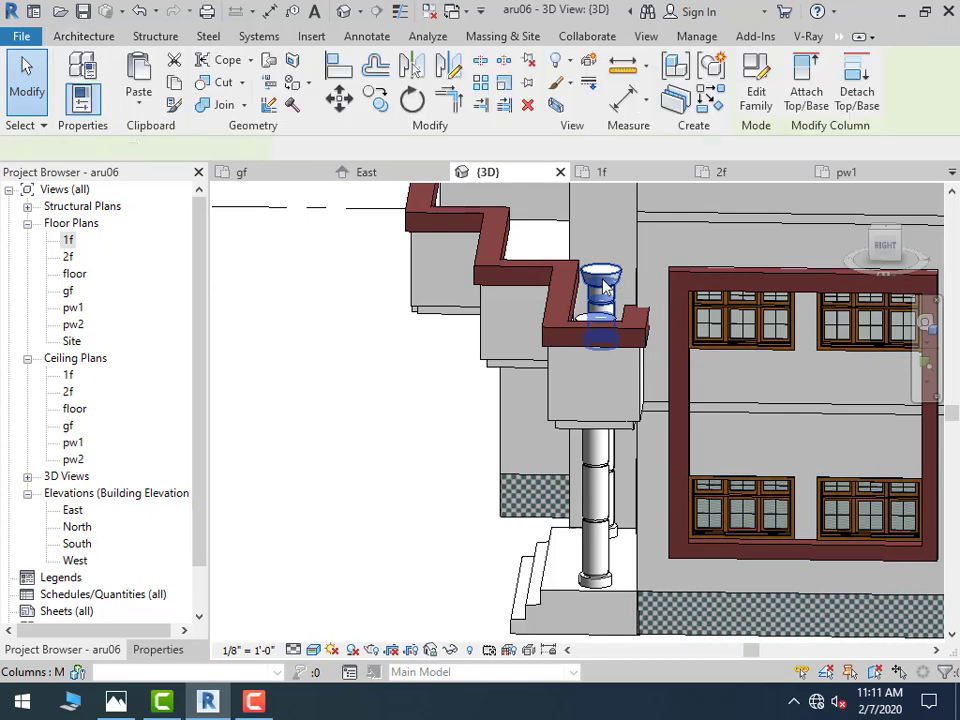
click(155, 650)
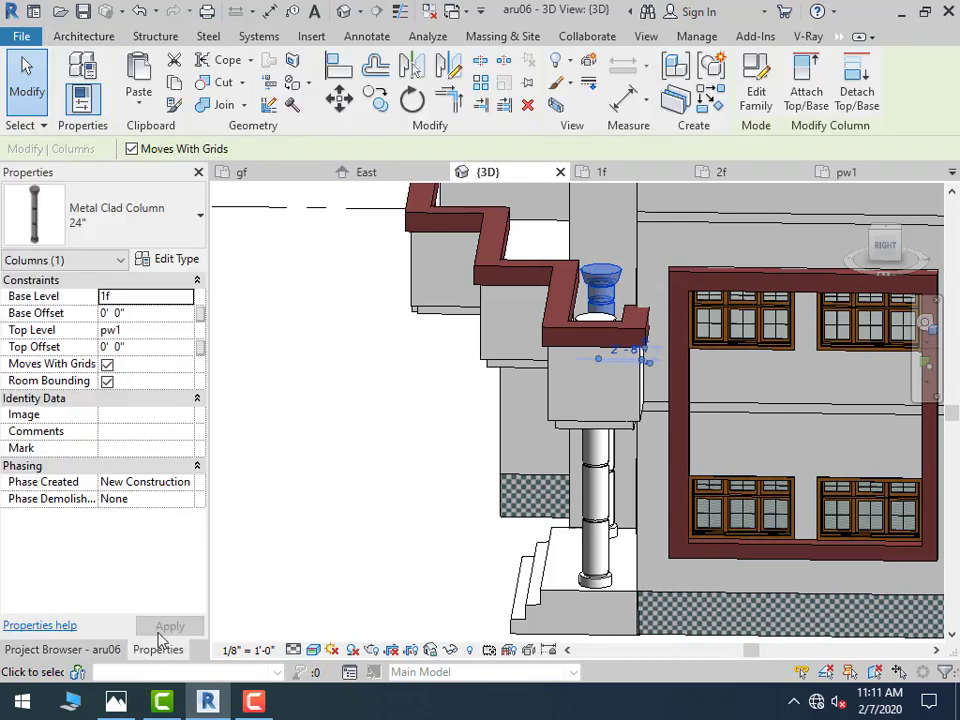
click(185, 331)
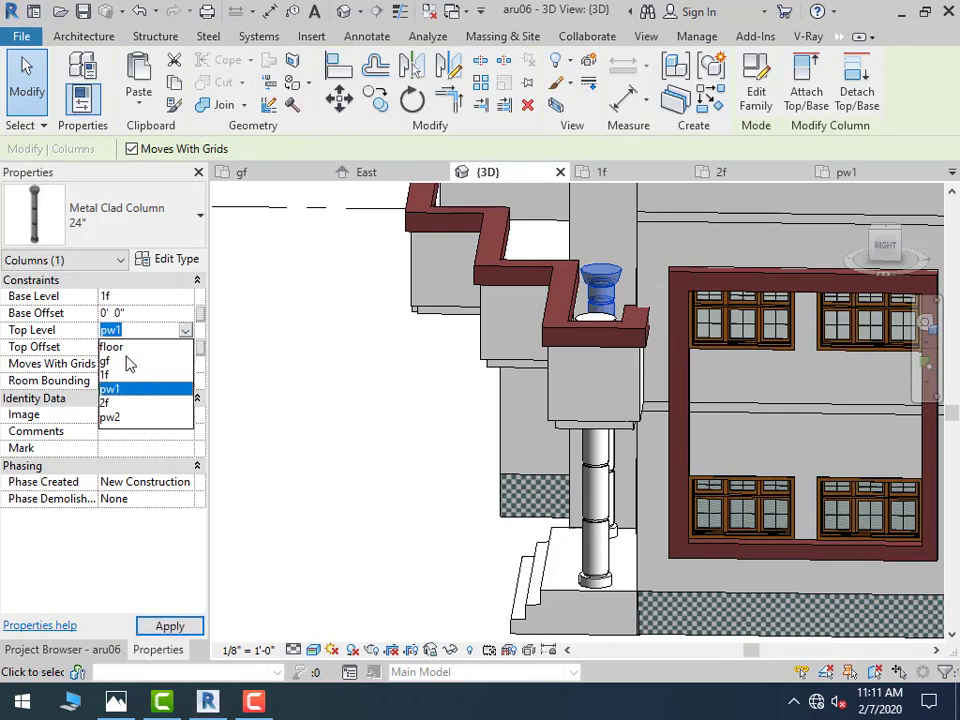
click(112, 402)
click(170, 626)
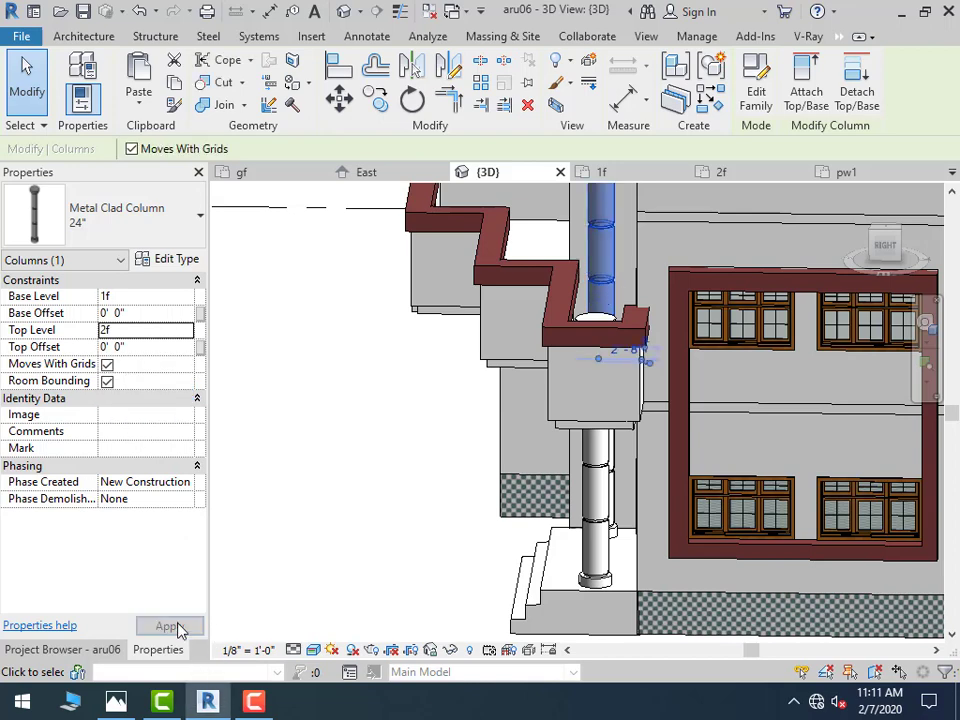
key(ctrl+z)
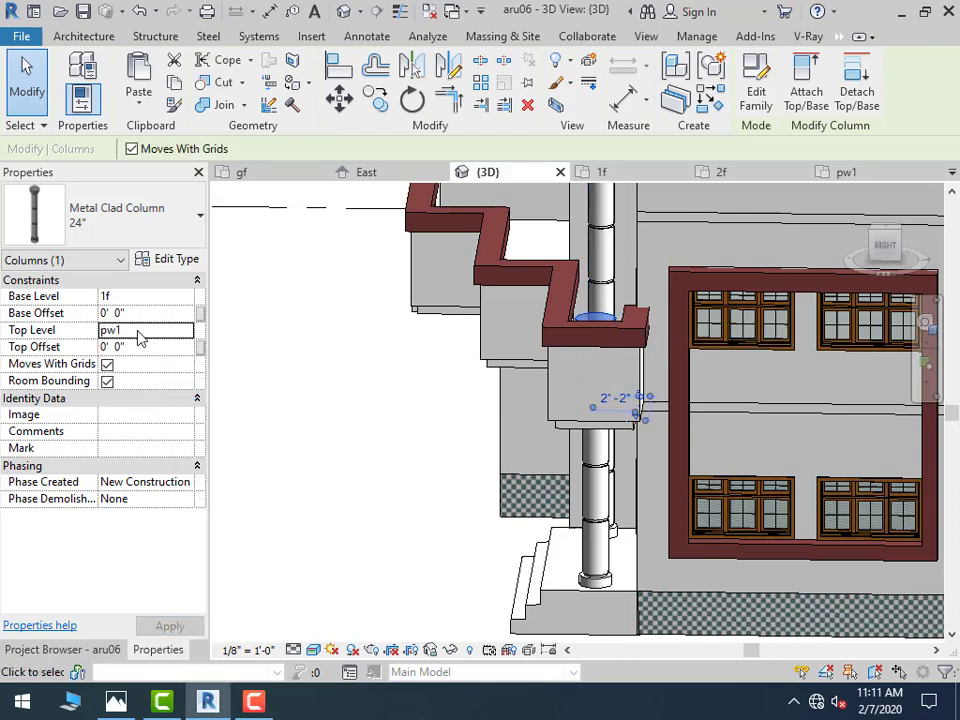
click(186, 331)
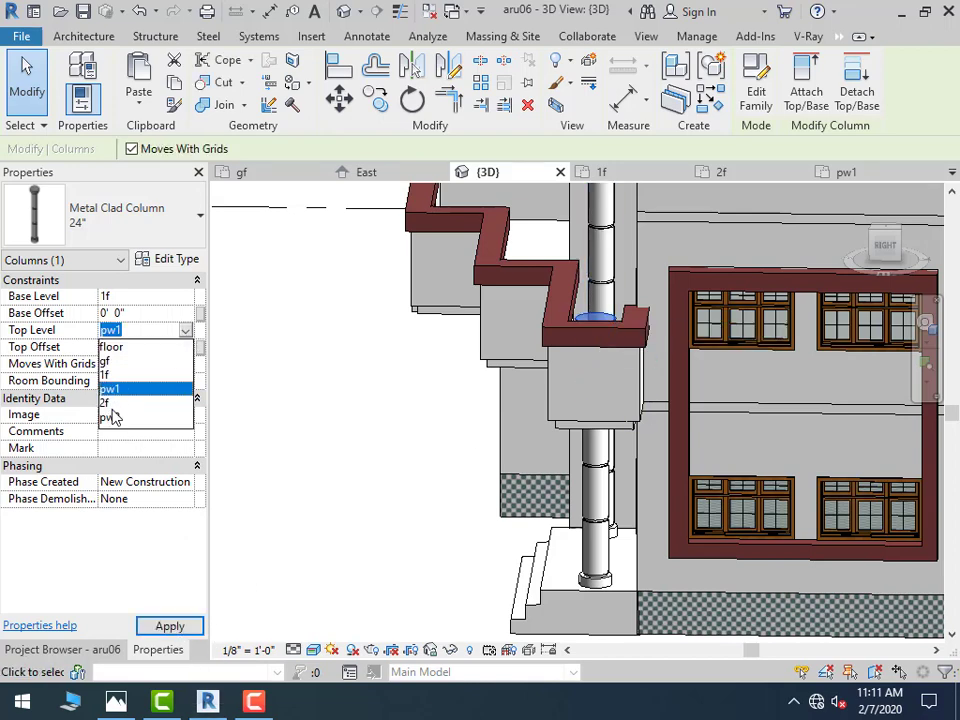
click(112, 402)
click(309, 490)
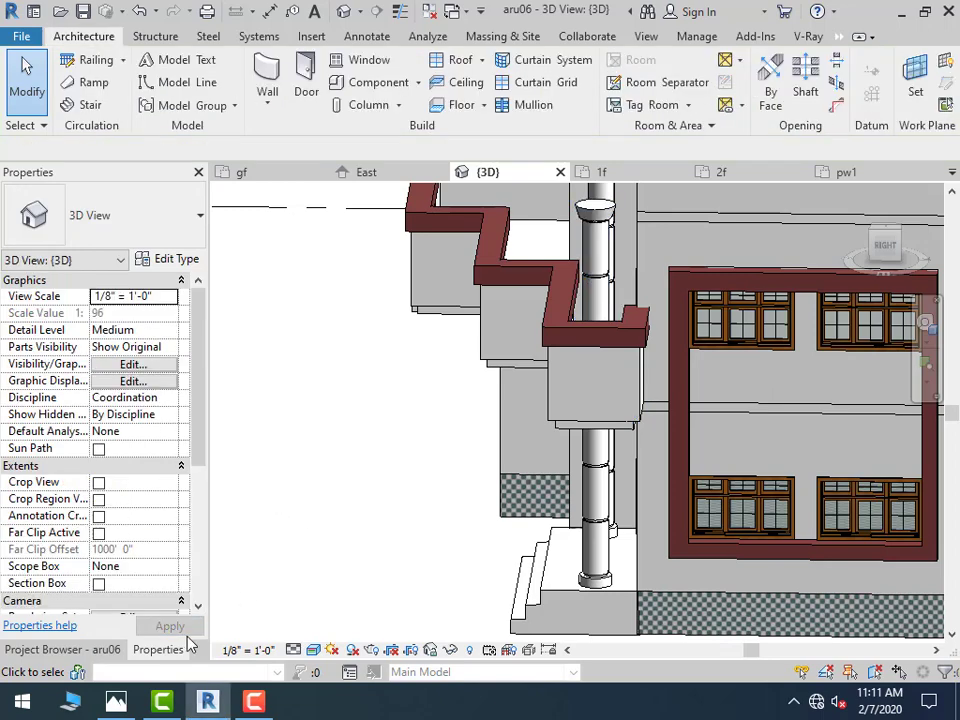
Orbit to the house front and compare it with the reference photo
shift+middle_drag(308, 388, 492, 289)
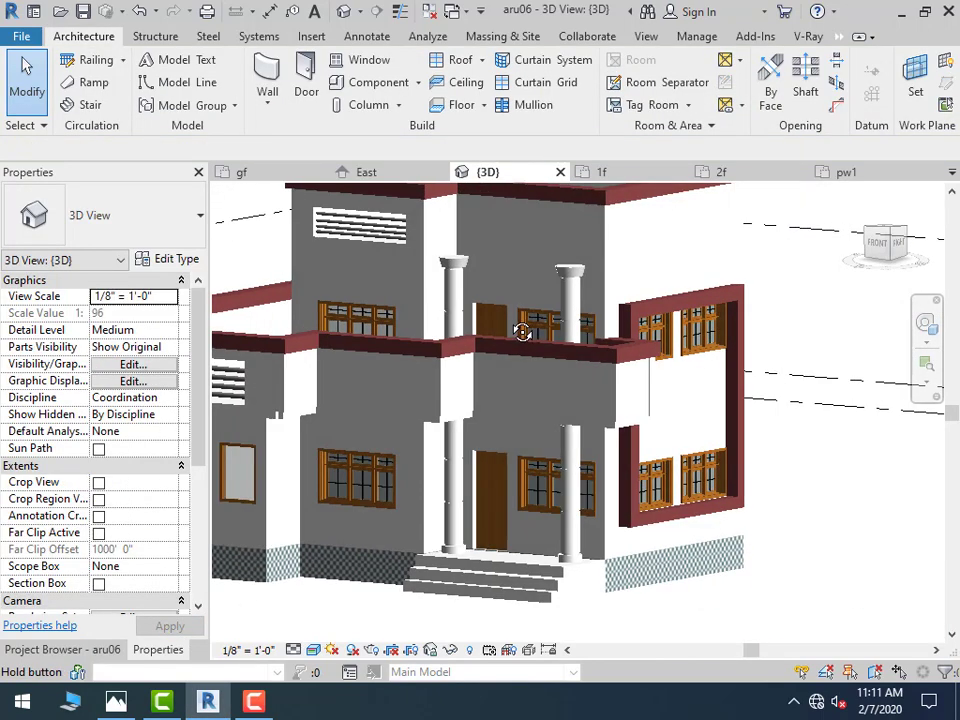
scroll(470, 240, up, 2)
scroll(484, 264, up, 2)
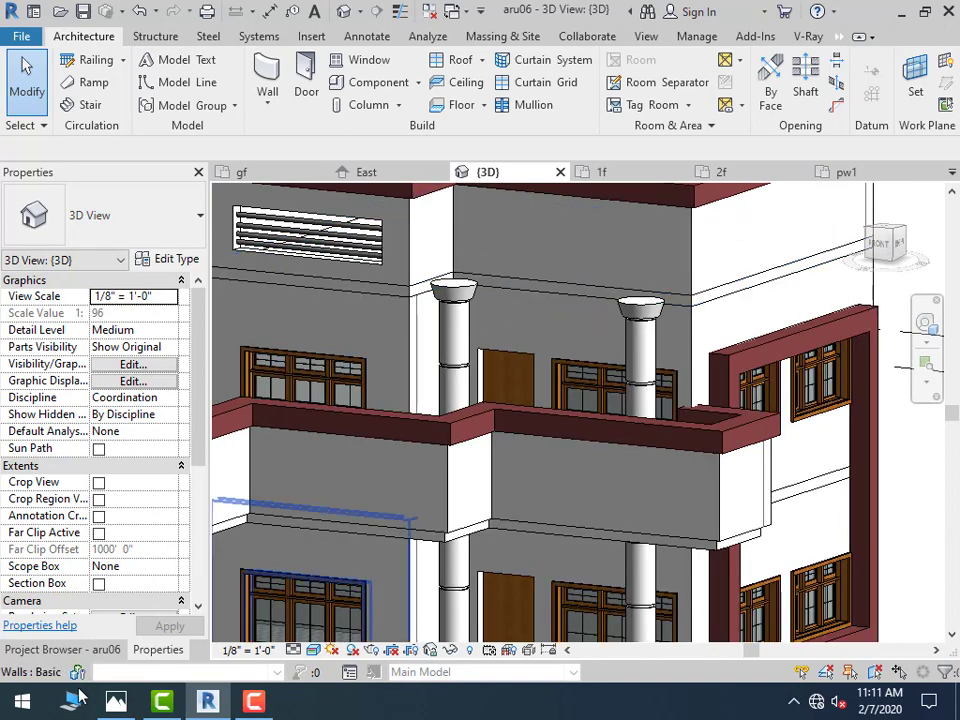
click(115, 703)
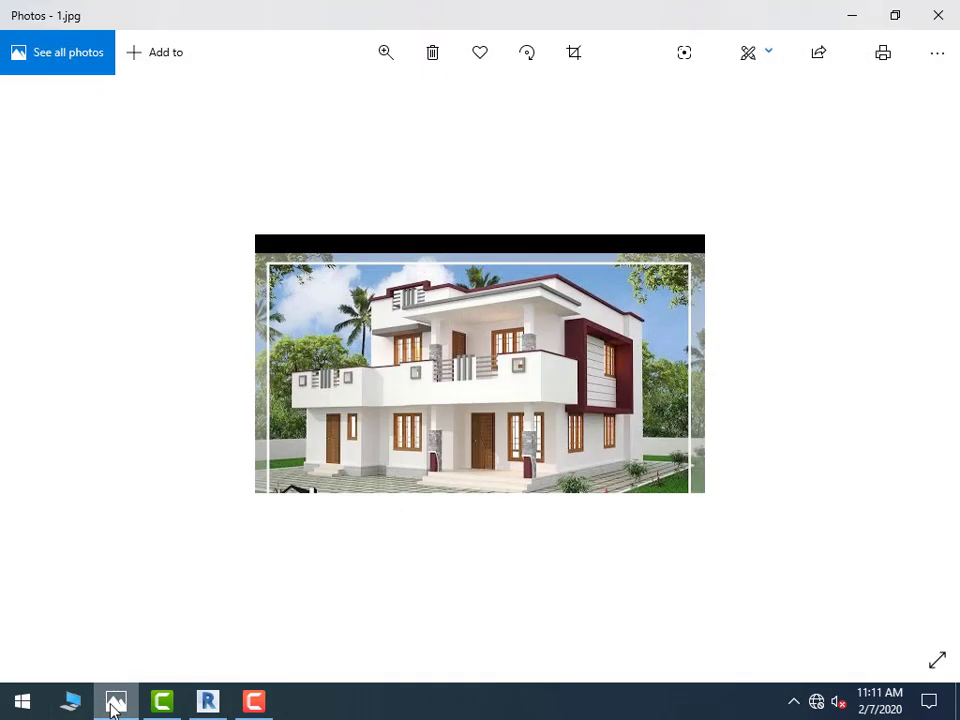
click(115, 703)
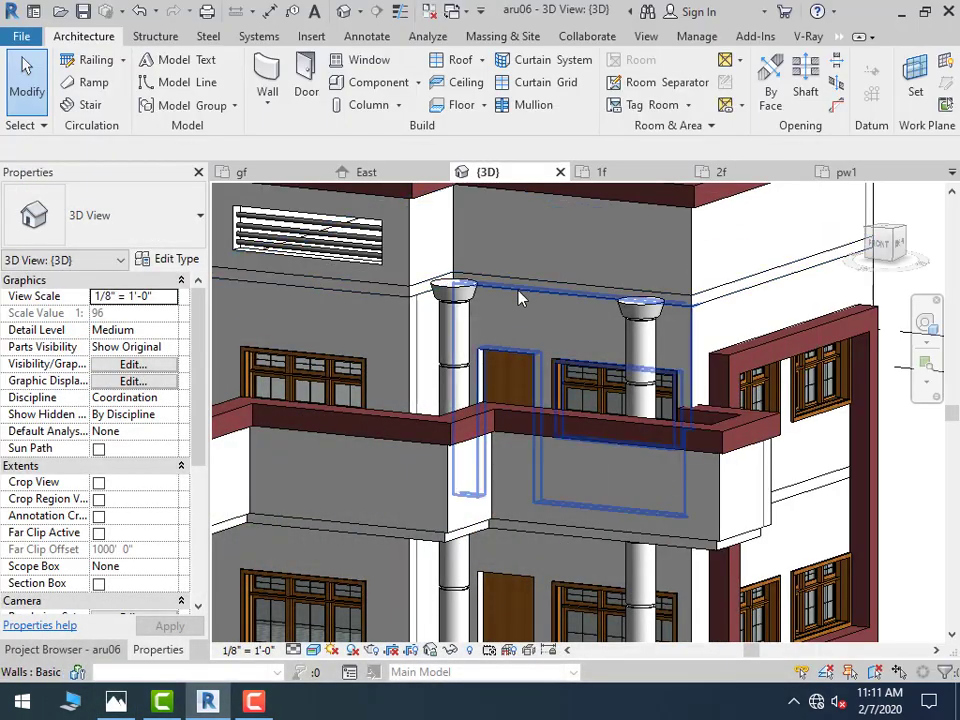
Edit the upper wall's profile, dismiss the wall attachments warning, and finish the edit
double_click(519, 292)
click(620, 251)
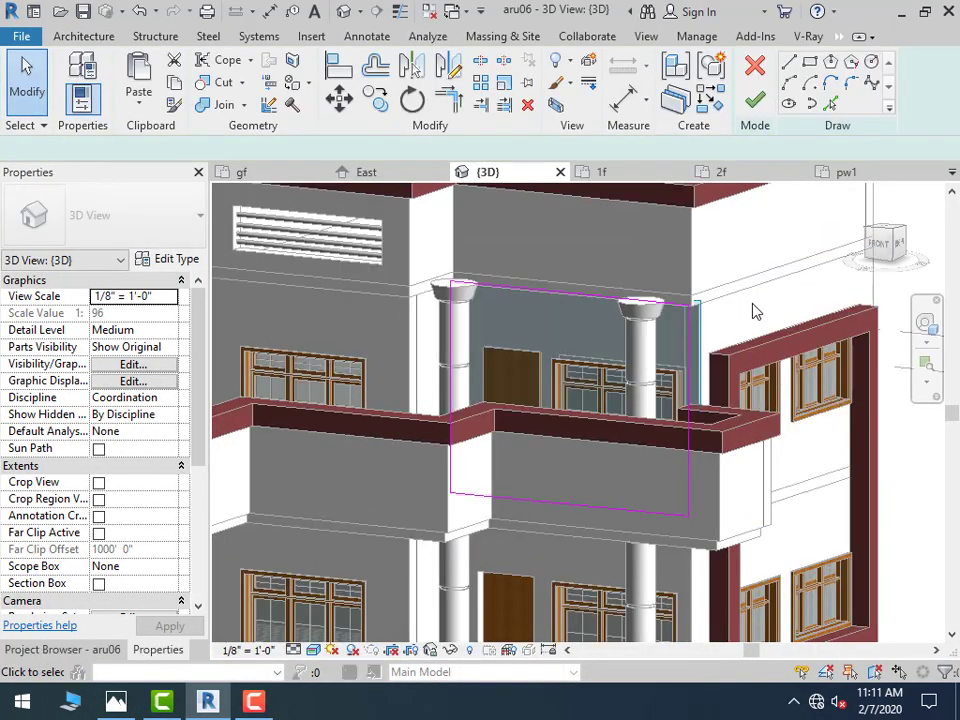
click(754, 100)
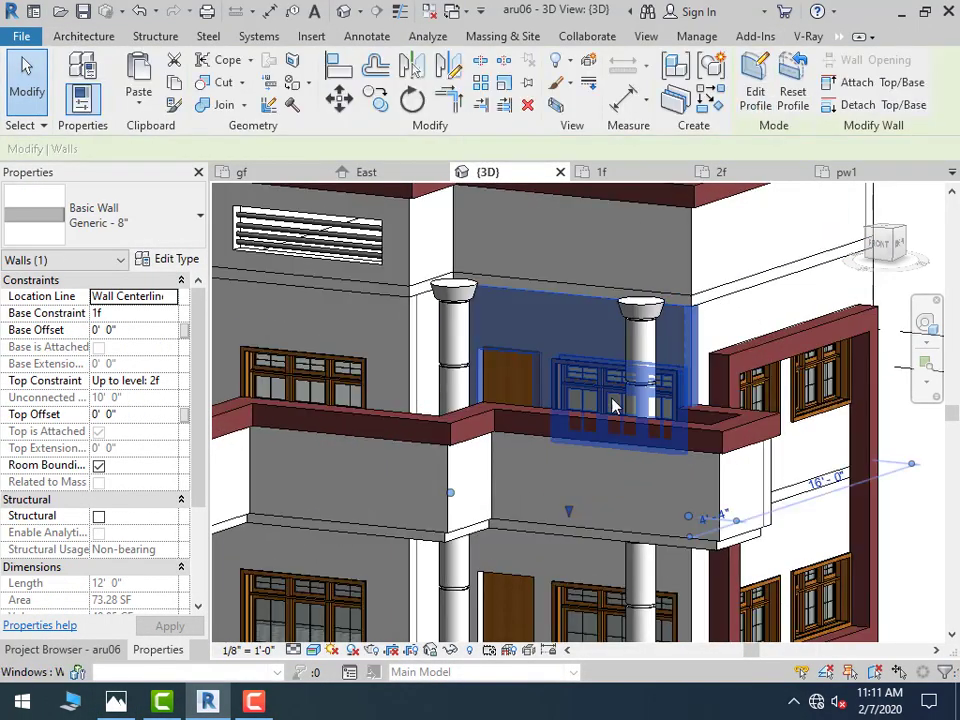
Enter boundary editing on the f2 slab and pick walls and a porch-edge boundary line
click(722, 304)
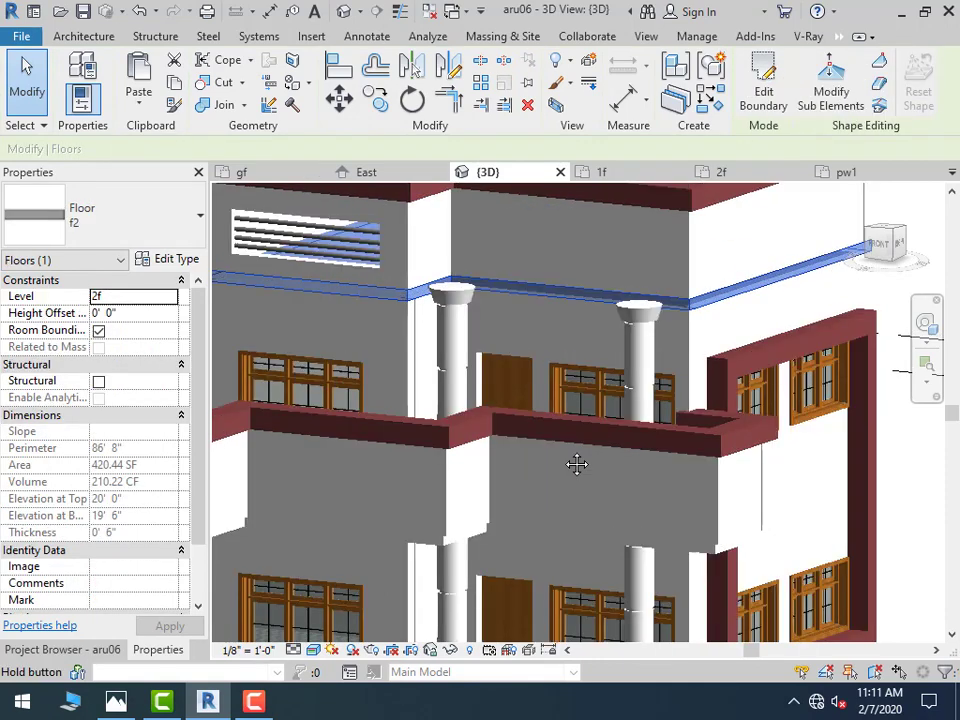
shift+middle_drag(574, 463, 565, 470)
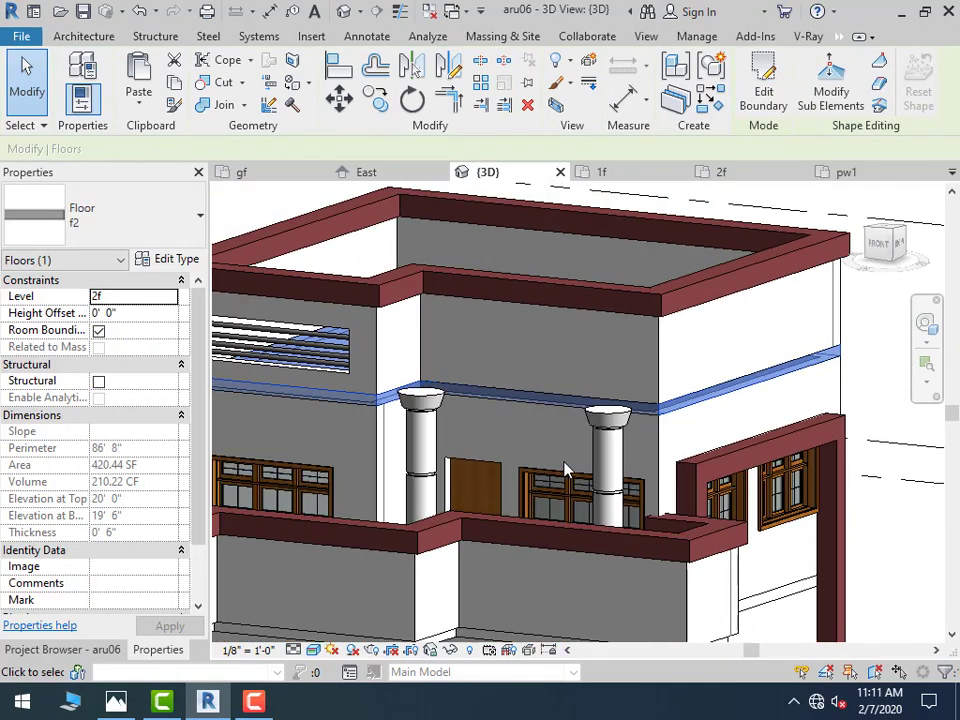
double_click(693, 403)
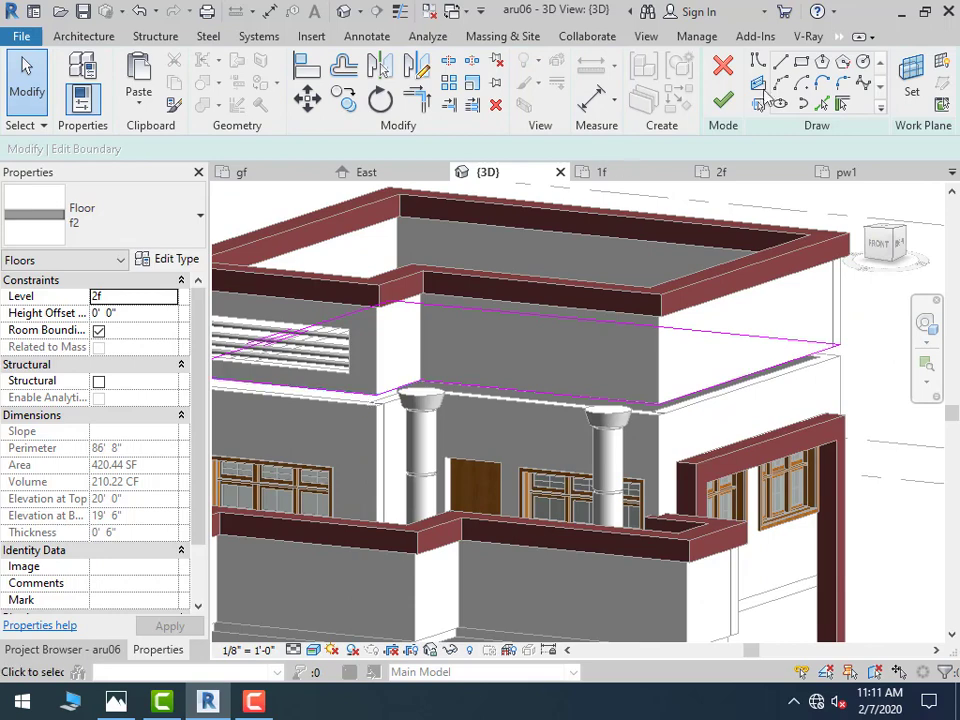
click(843, 105)
click(370, 395)
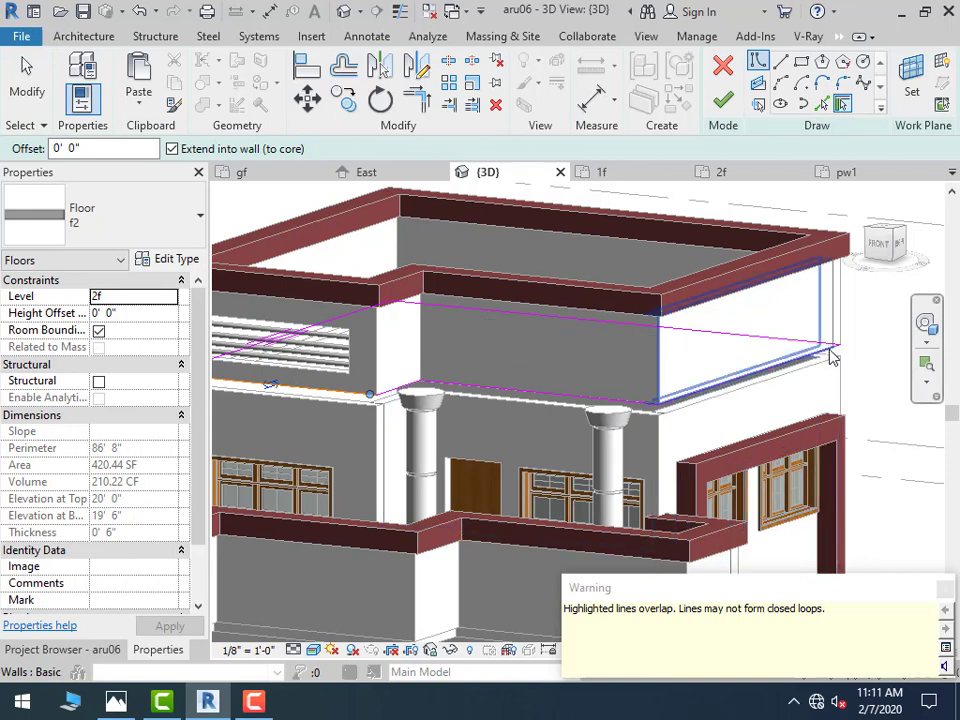
click(674, 410)
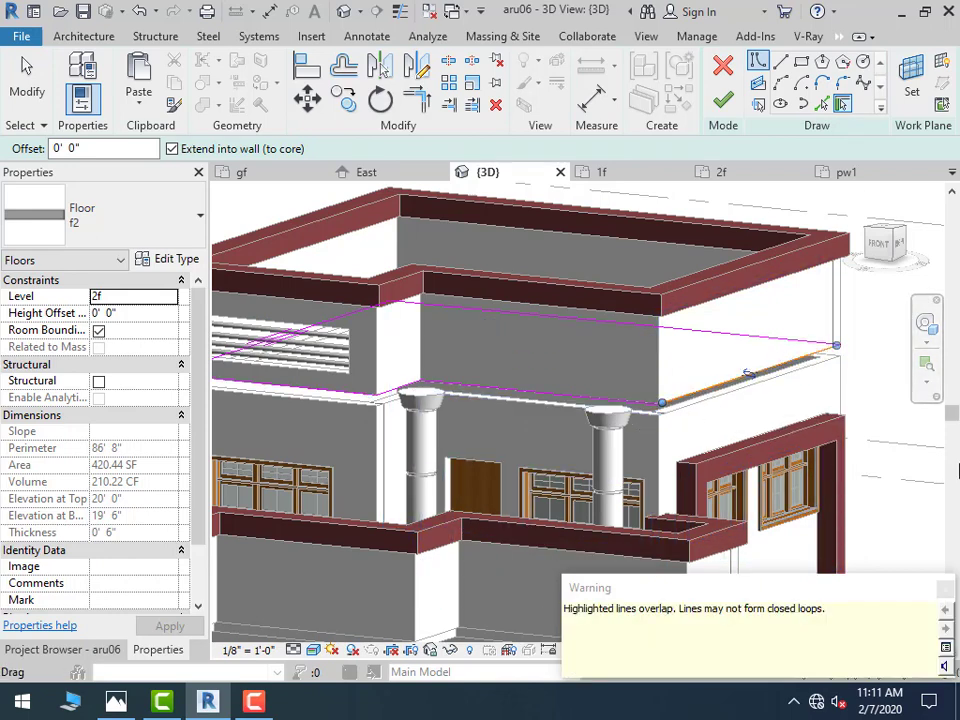
click(944, 588)
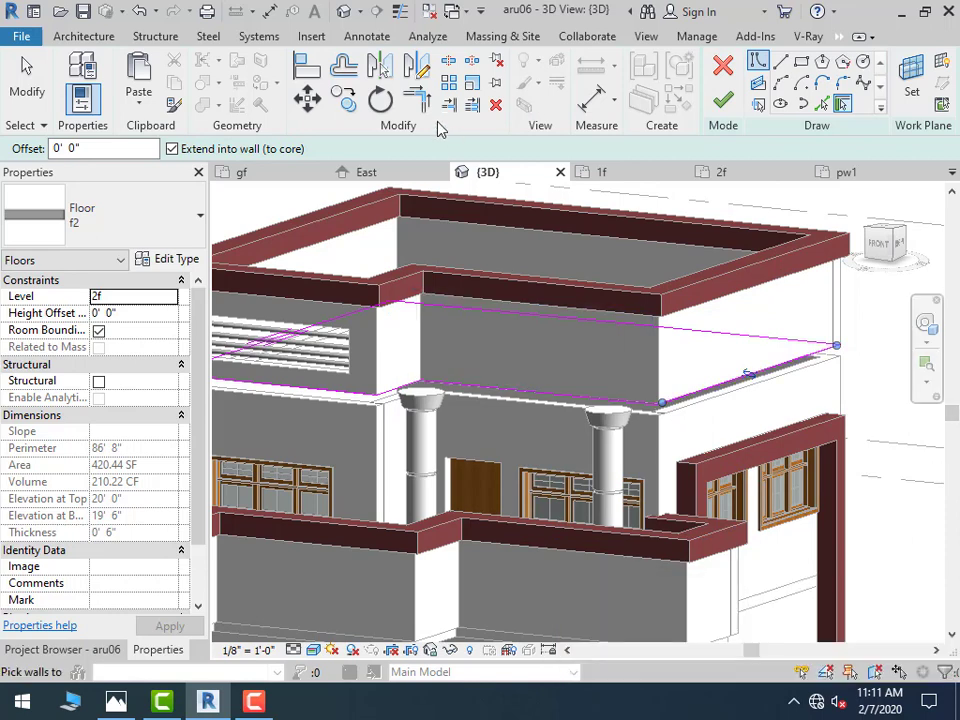
Attempt to join corner boundary lines and select the front boundary line above the columns
click(417, 98)
click(368, 395)
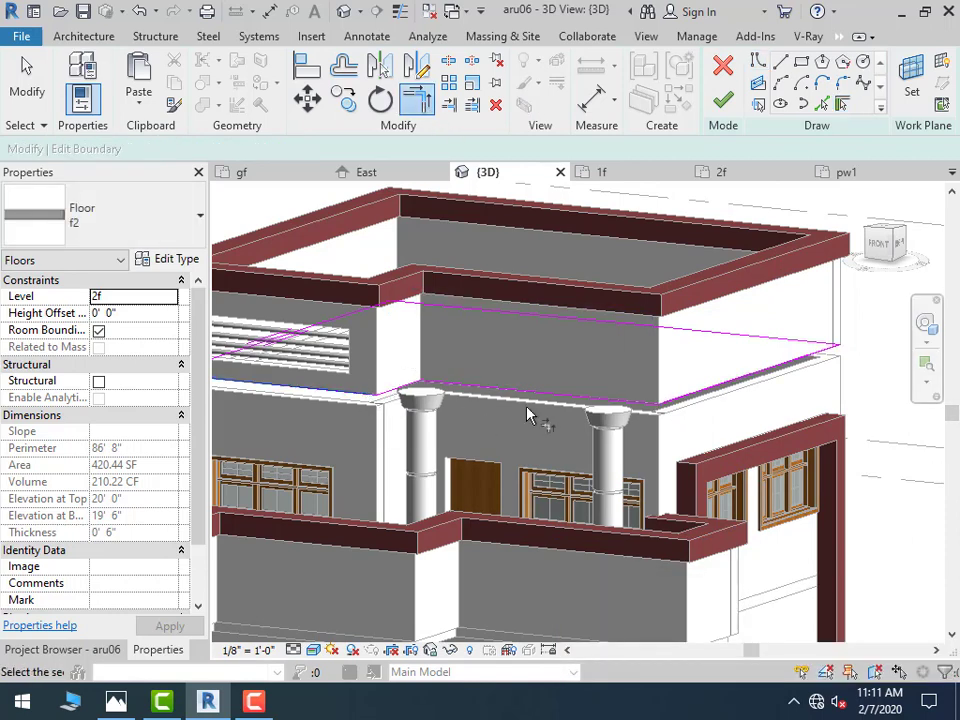
click(30, 70)
click(451, 383)
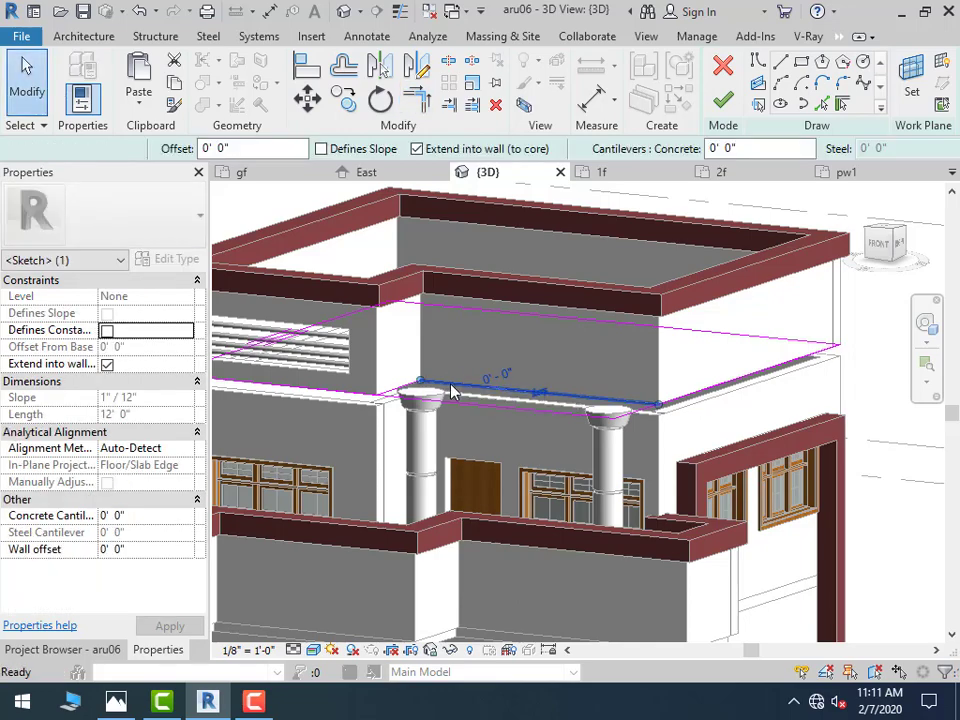
click(470, 420)
click(407, 393)
key(Escape)
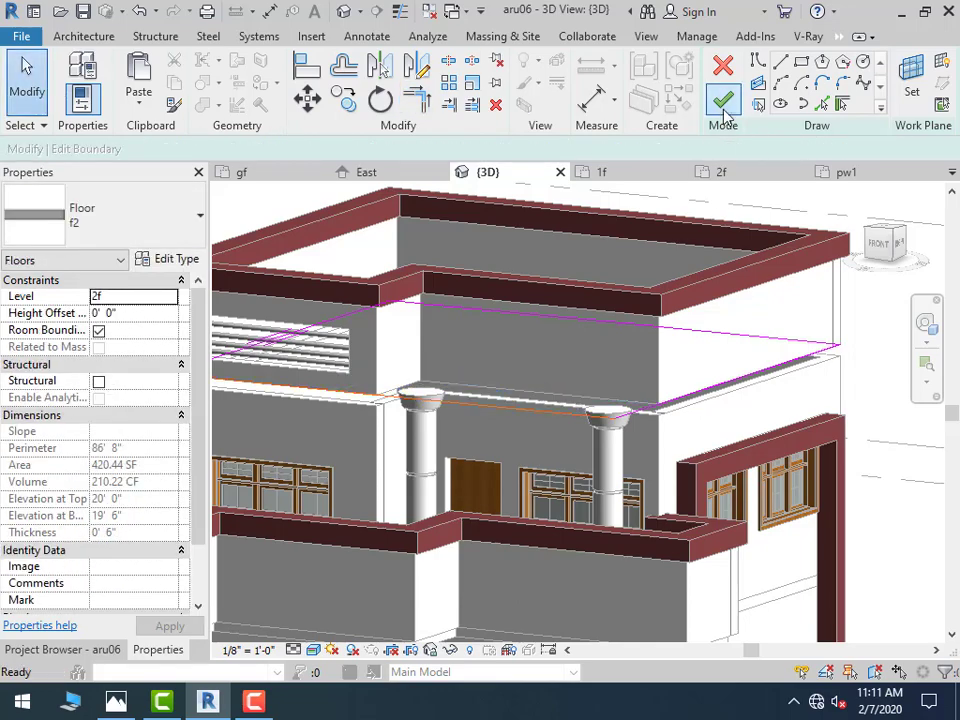
Try finishing the f2 boundary sketch twice, hitting the overlapping-lines error each time
click(723, 100)
click(855, 656)
scroll(521, 429, up, 2)
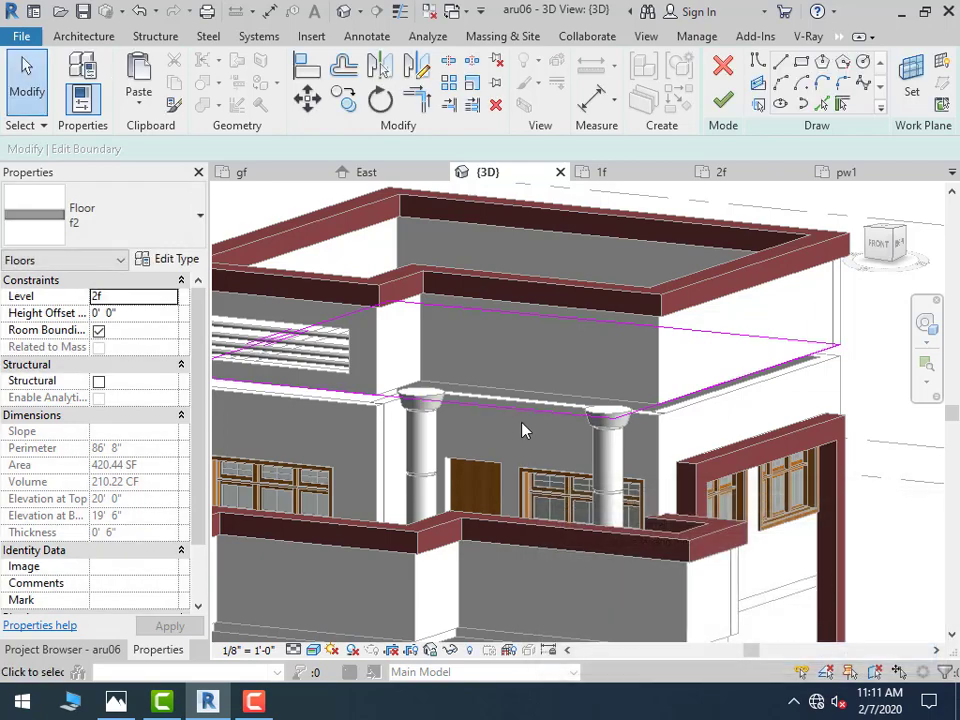
scroll(544, 413, up, 2)
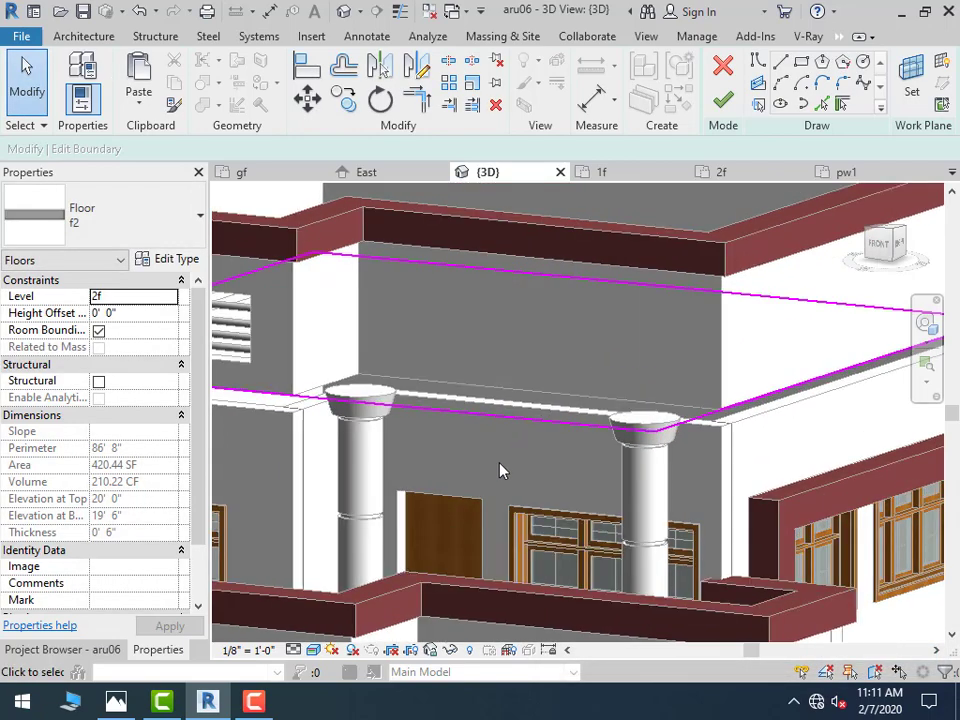
mouse_move(499, 469)
shift+middle_down()
mouse_move(507, 521)
mouse_move(448, 516)
shift+middle_up()
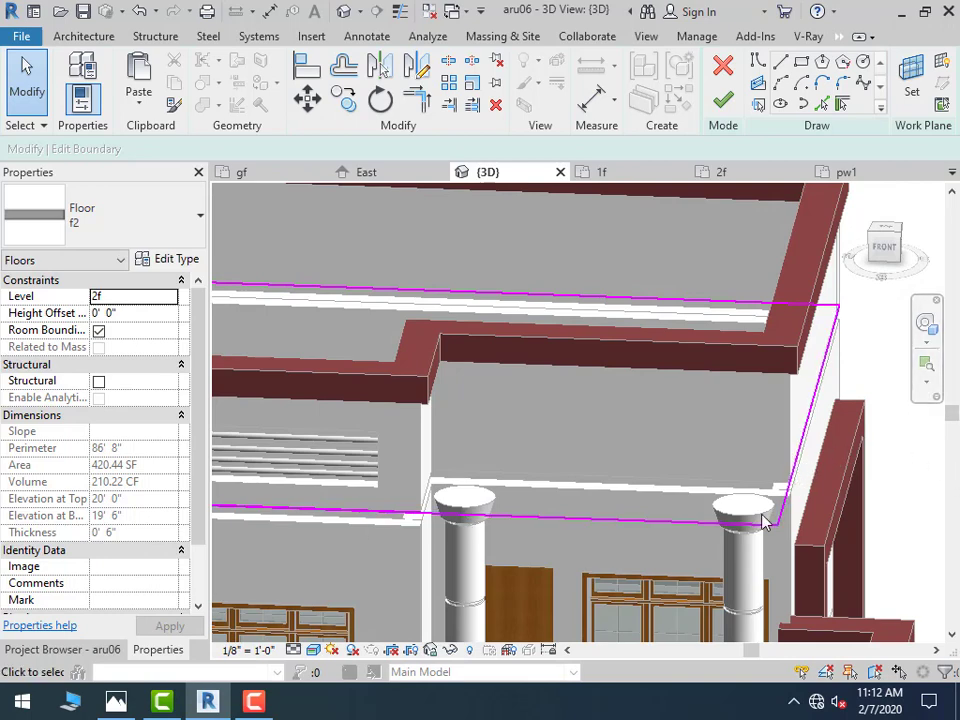
scroll(770, 464, down, 2)
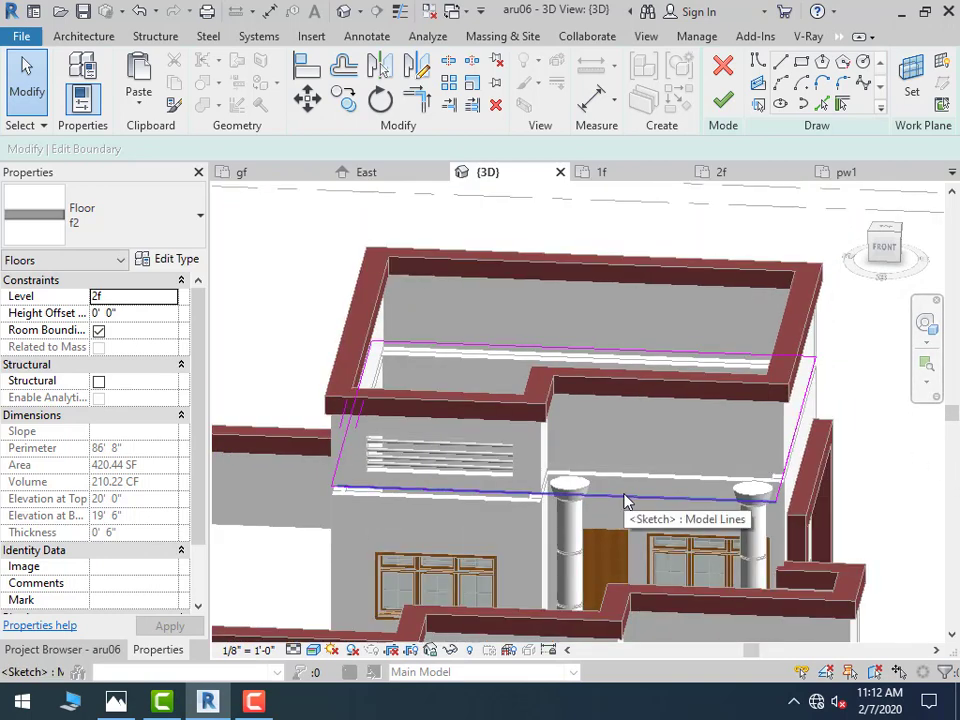
click(723, 103)
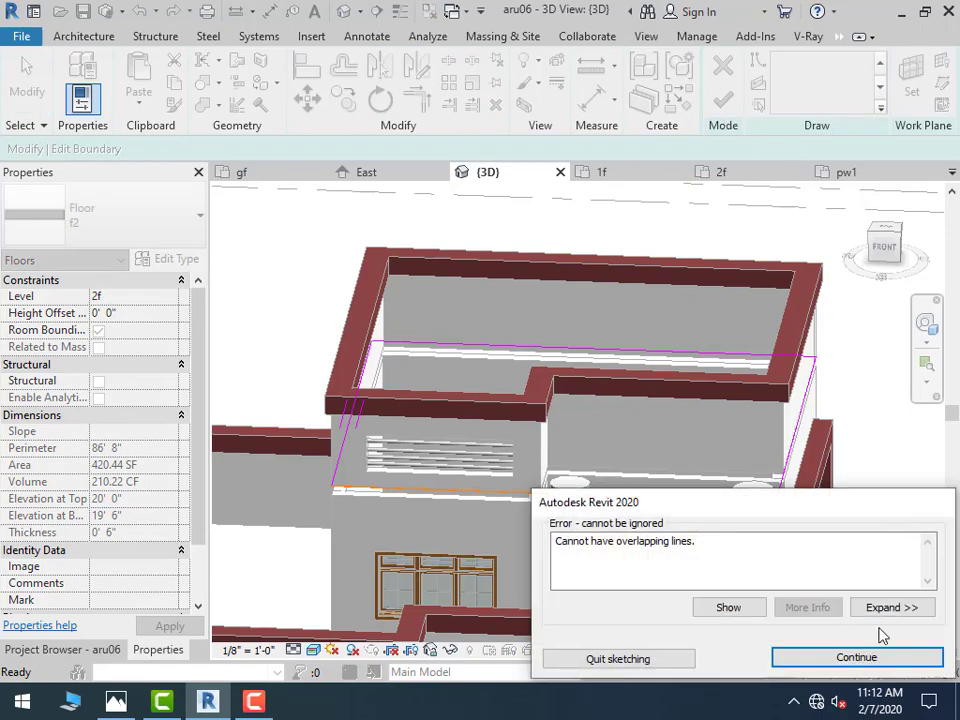
click(856, 658)
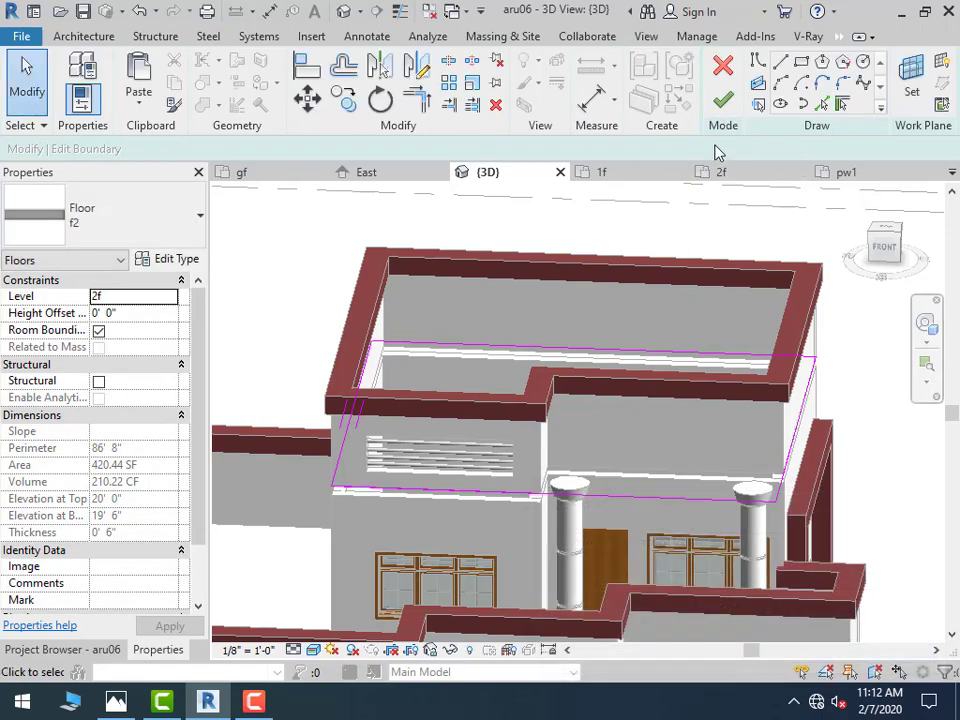
Cancel the f2 boundary sketch, discarding its edits, and deselect the slab
click(723, 65)
click(540, 364)
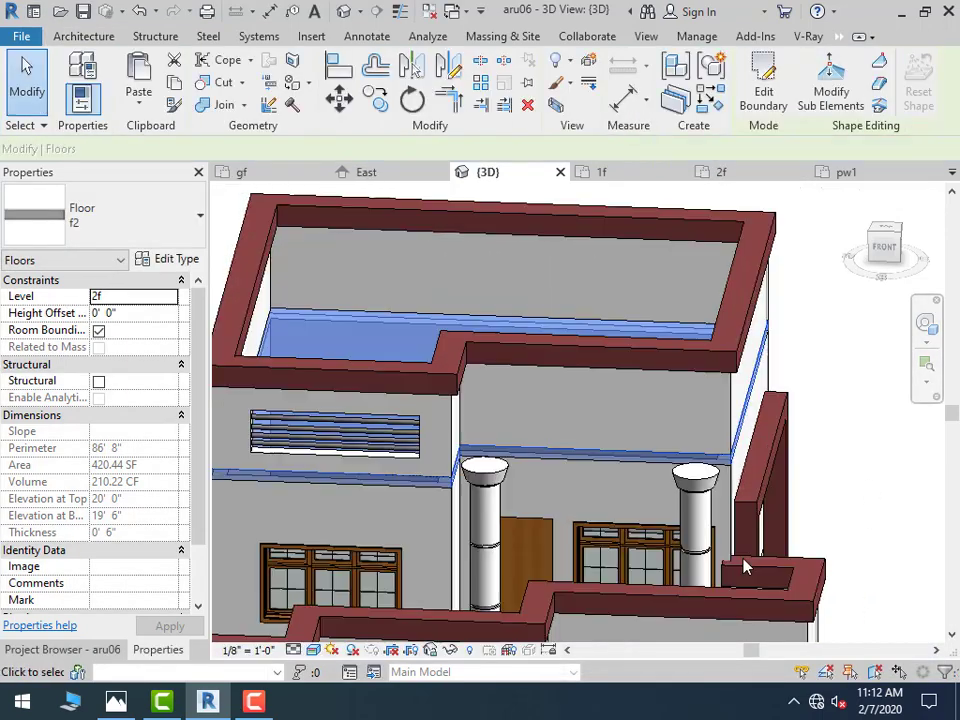
click(940, 496)
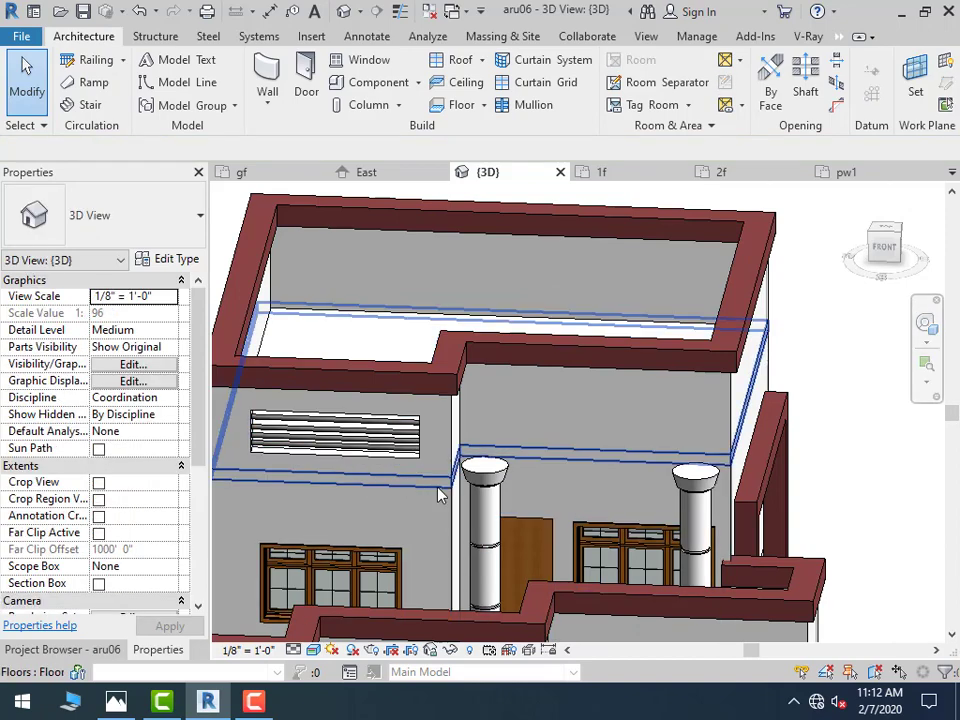
Start editing the f2 slab boundary from the 2f floor plan
double_click(440, 494)
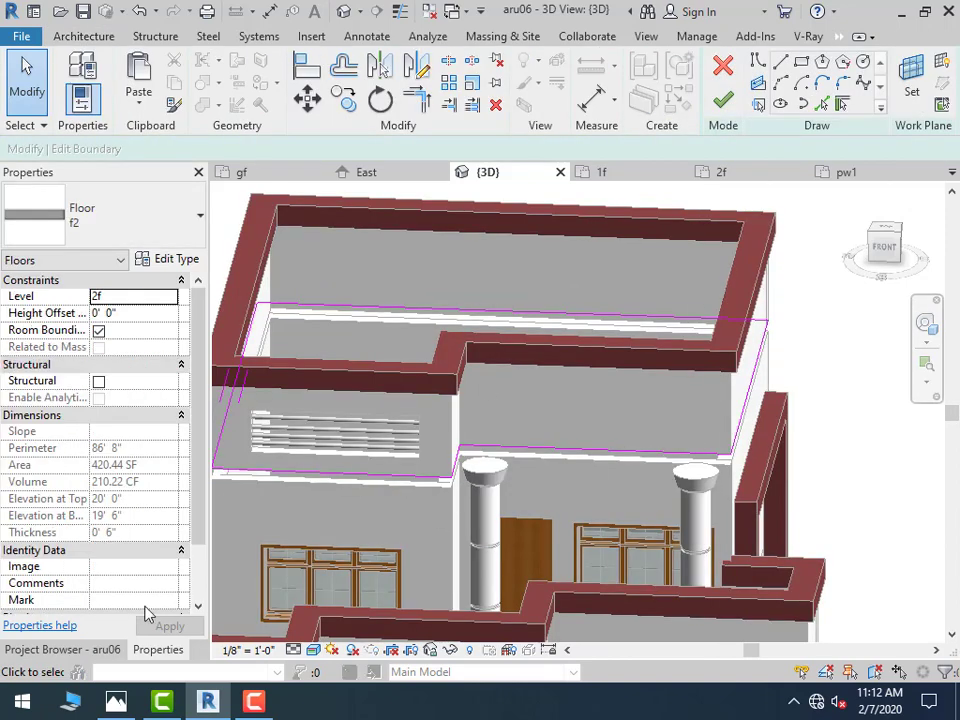
click(99, 650)
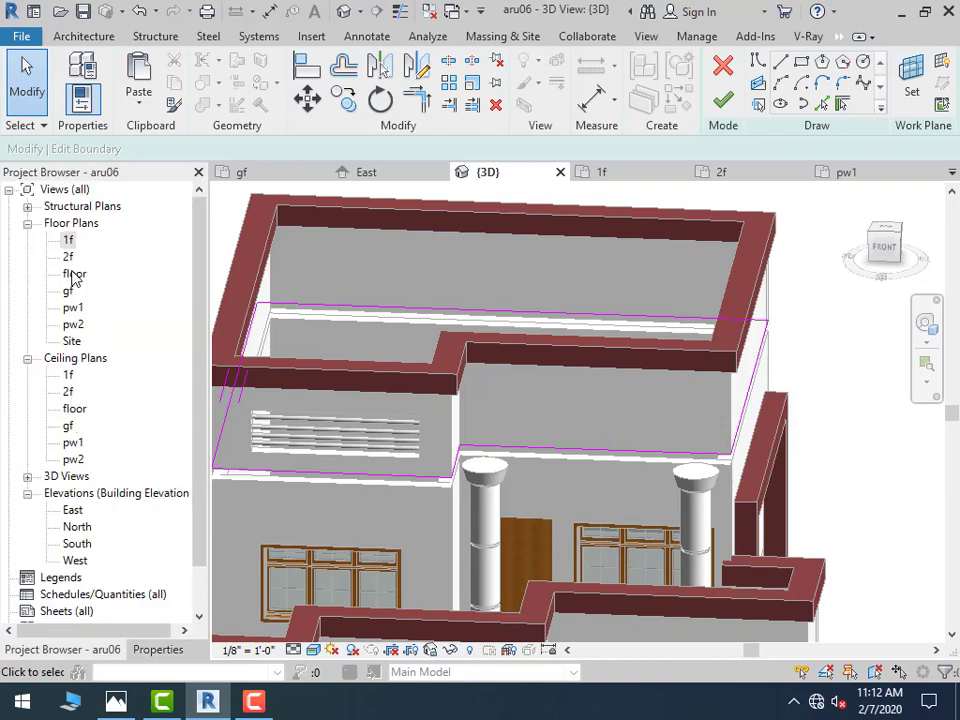
double_click(68, 257)
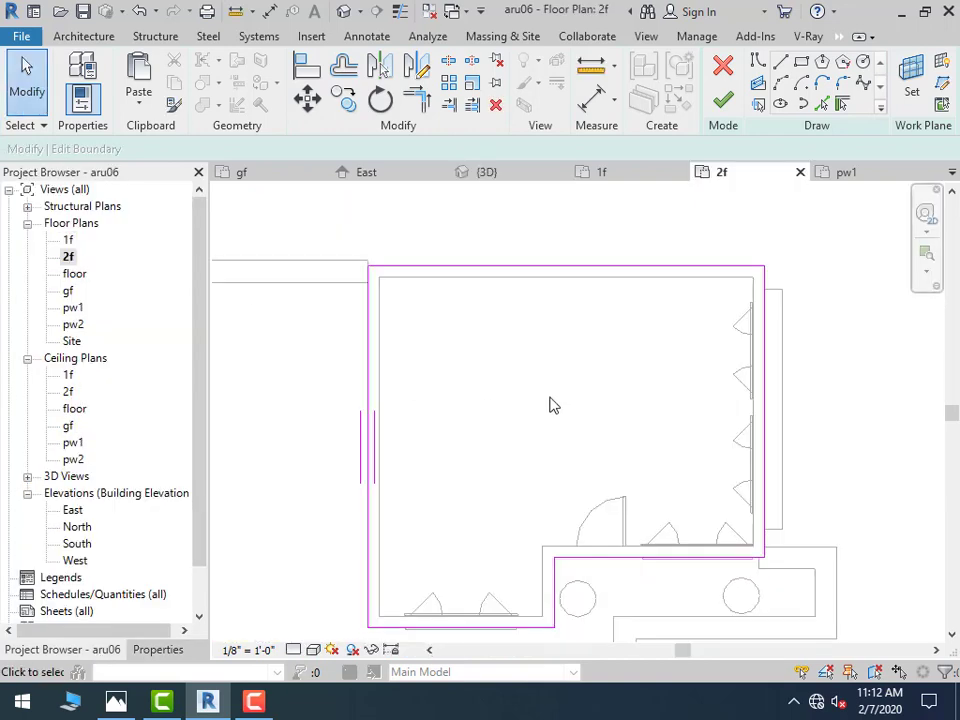
scroll(551, 405, down, 2)
scroll(603, 515, up, 2)
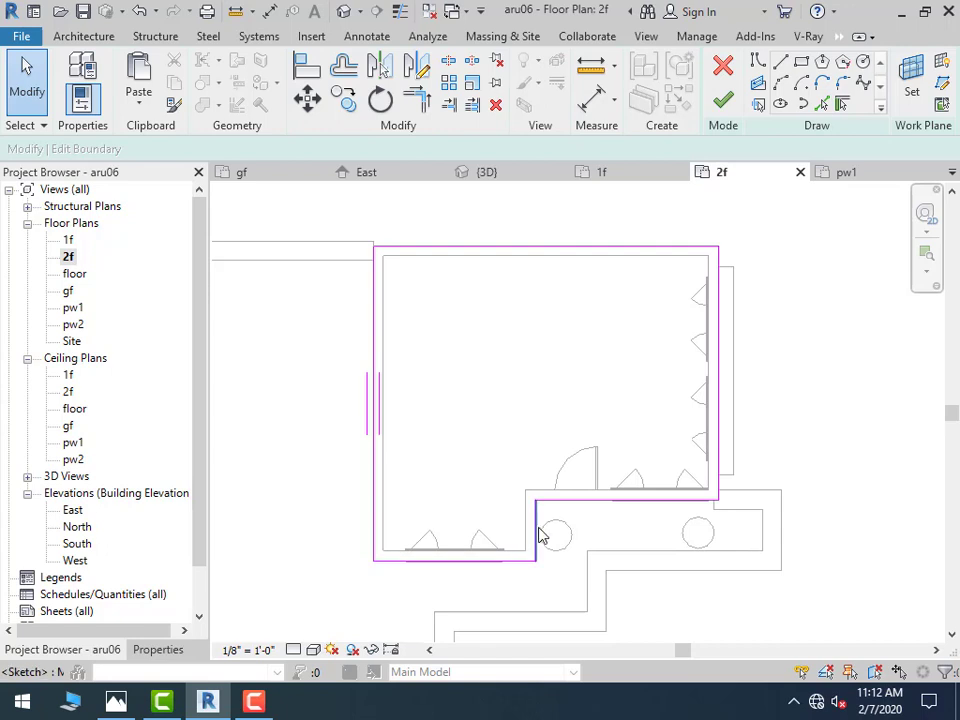
Delete the inner porch boundary lines and the old bottom boundary line
click(537, 535)
key(Escape)
click(594, 501)
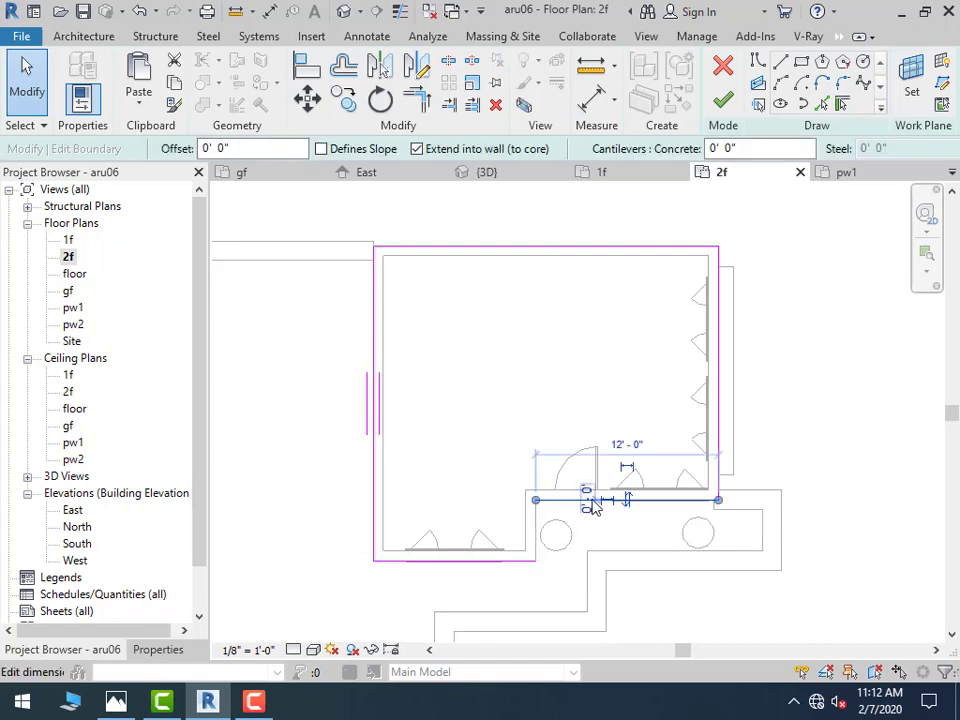
click(585, 558)
click(495, 561)
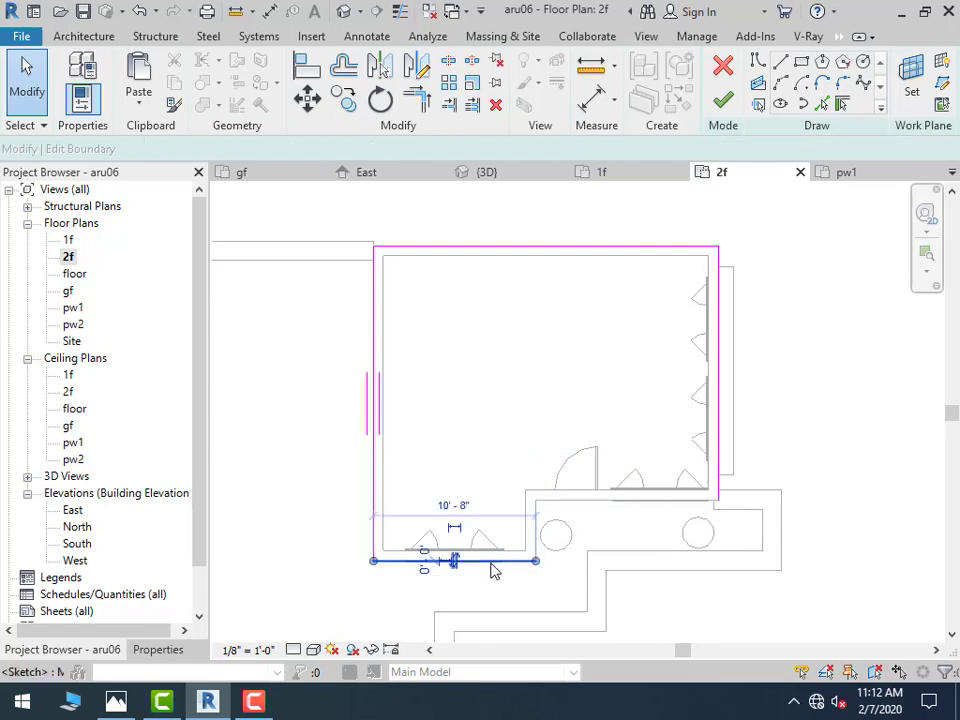
key(Delete)
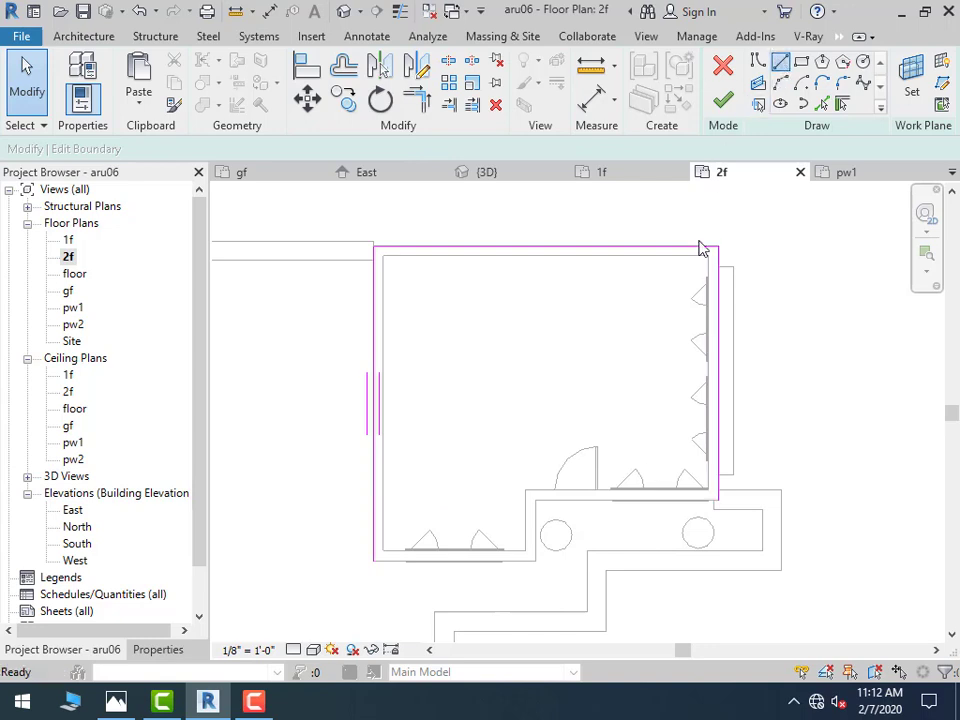
Draw a new 22'-6" bottom boundary line past the right porch column using LI
key(l)
key(i)
click(372, 561)
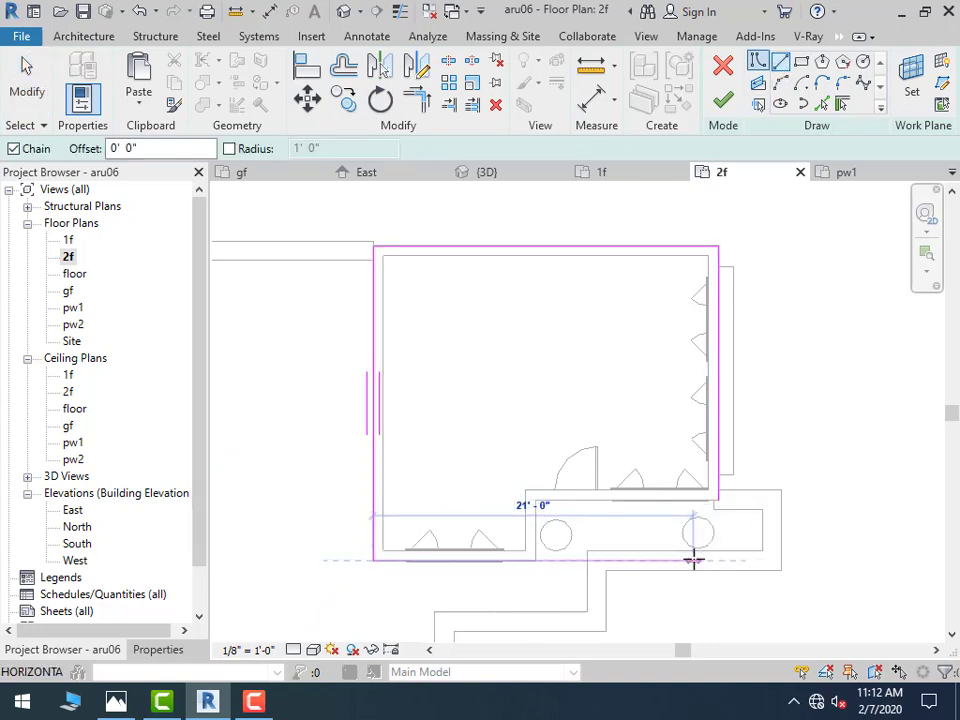
click(717, 558)
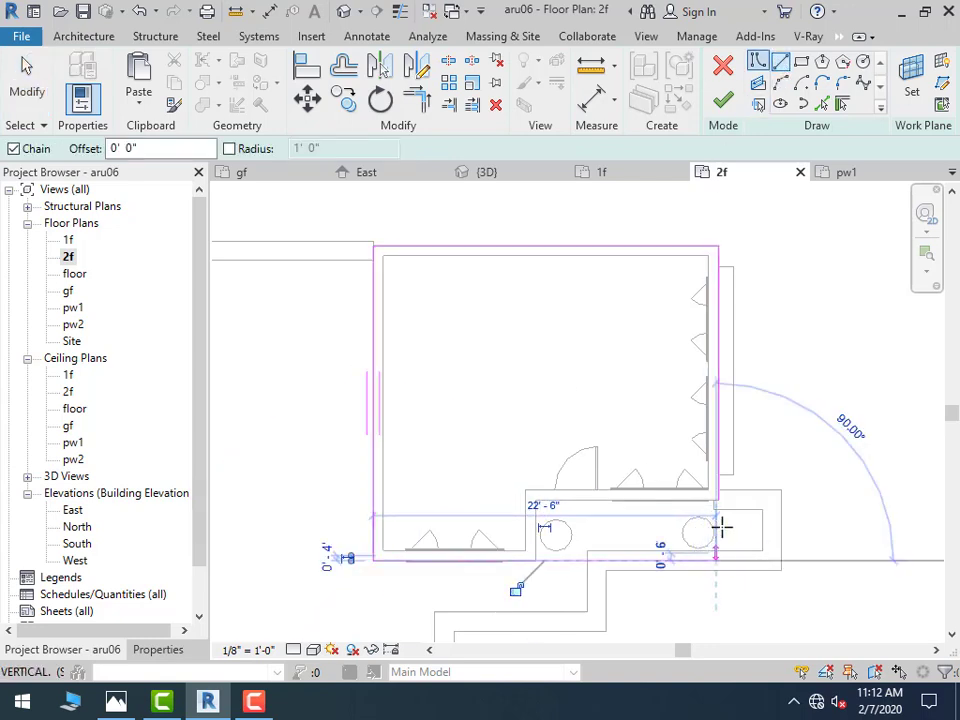
key(Escape)
key(Escape)
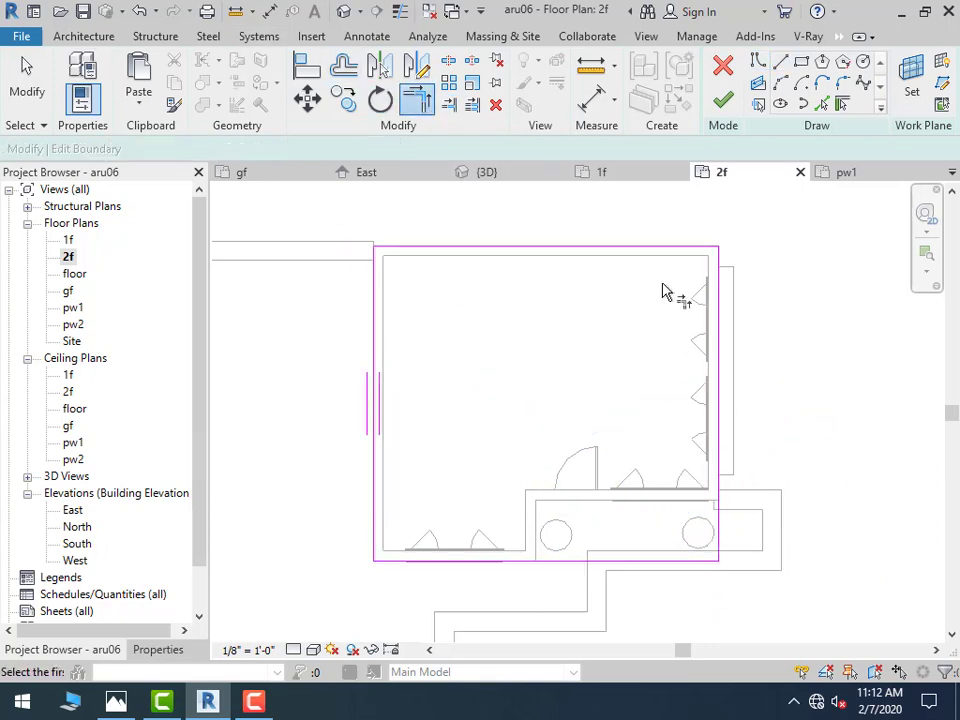
Finish the f2 boundary edit and view the extended slab over the porch in 3D
click(723, 100)
click(543, 360)
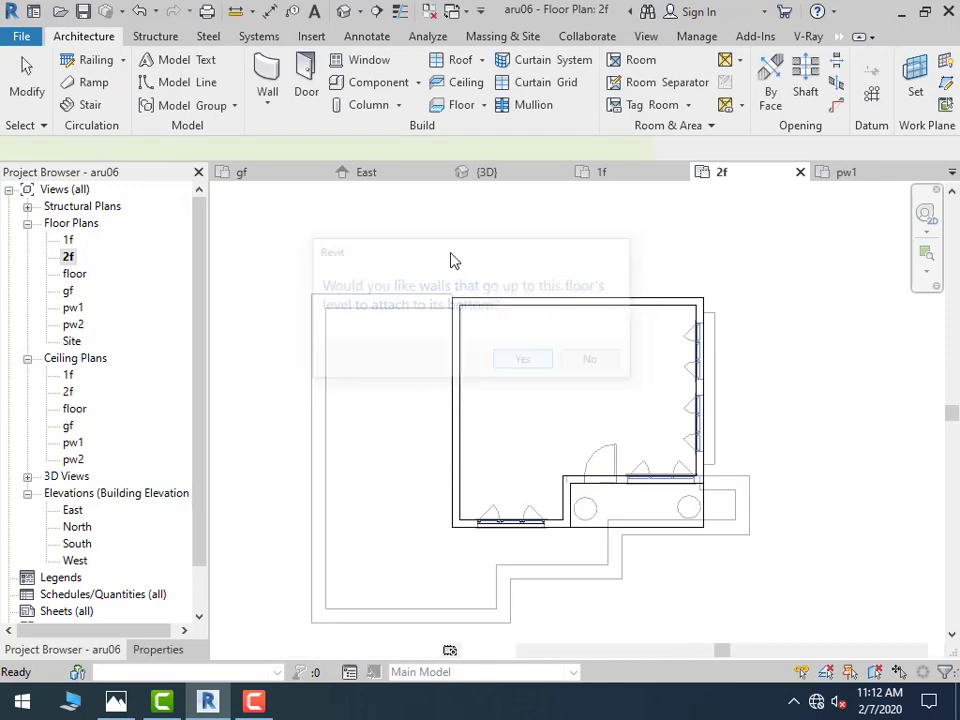
click(343, 12)
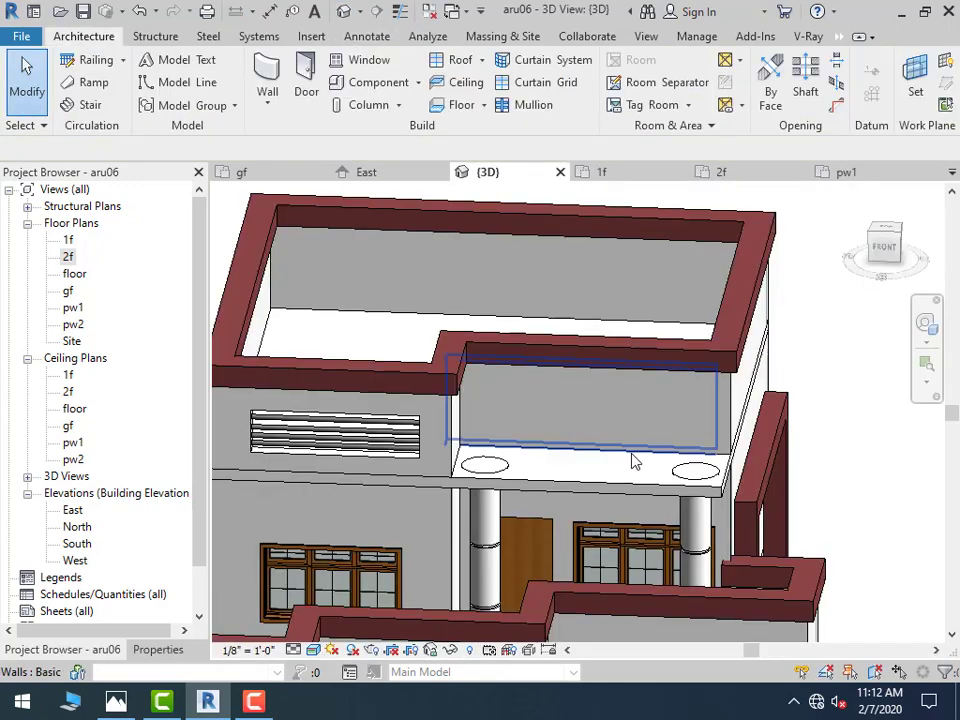
scroll(789, 480, down, 1)
scroll(755, 507, down, 2)
shift+middle_drag(755, 507, 713, 509)
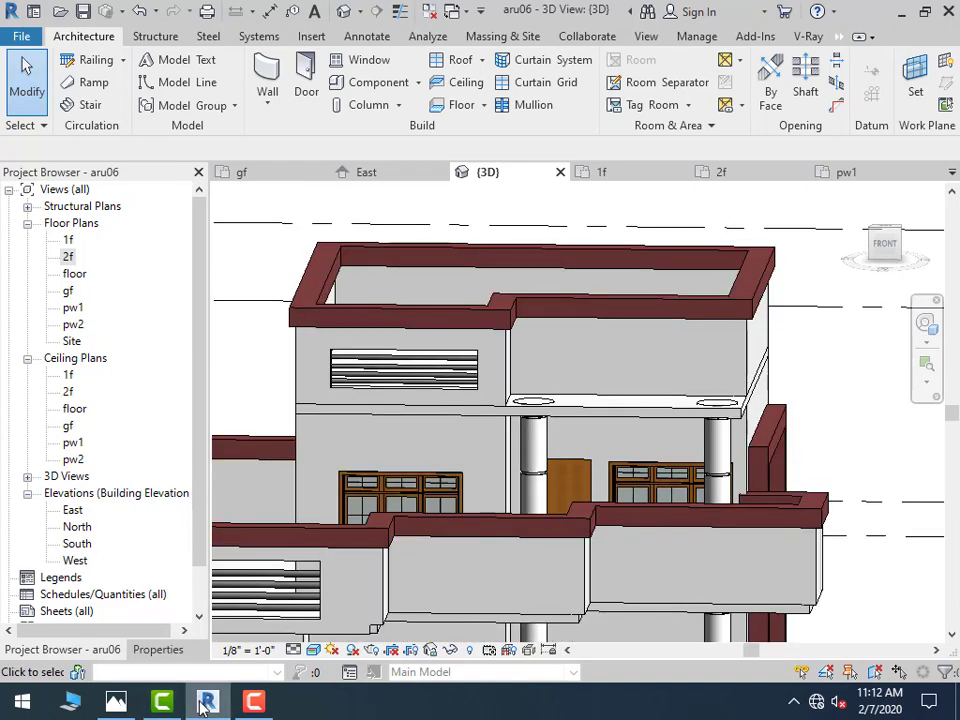
Switch to the 1.jpg reference photo in Photos and zoom it in with the slider
click(116, 703)
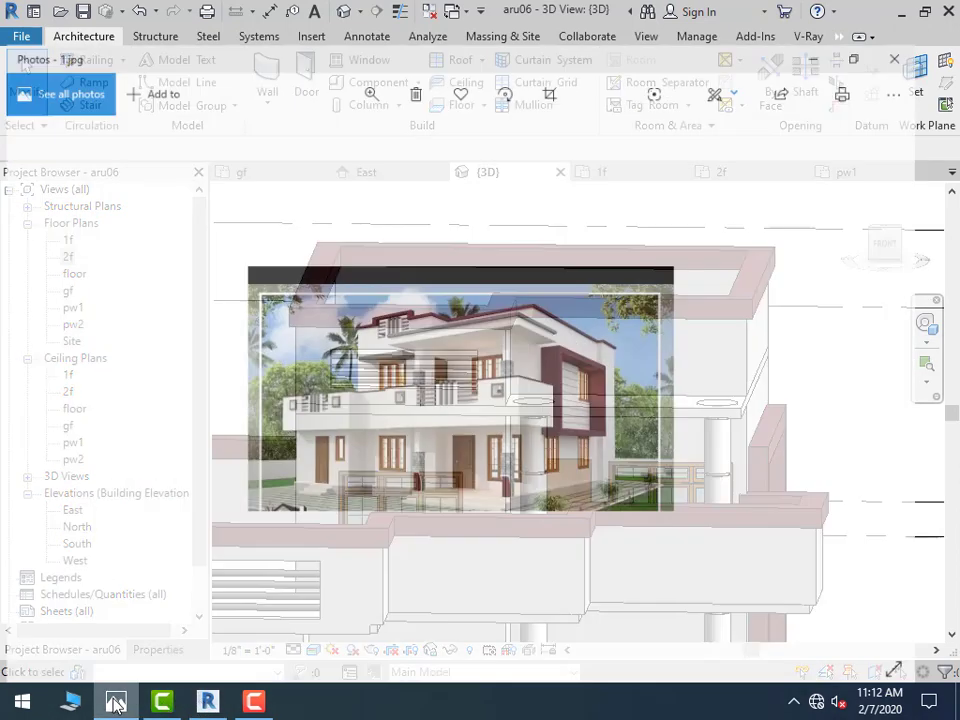
click(390, 60)
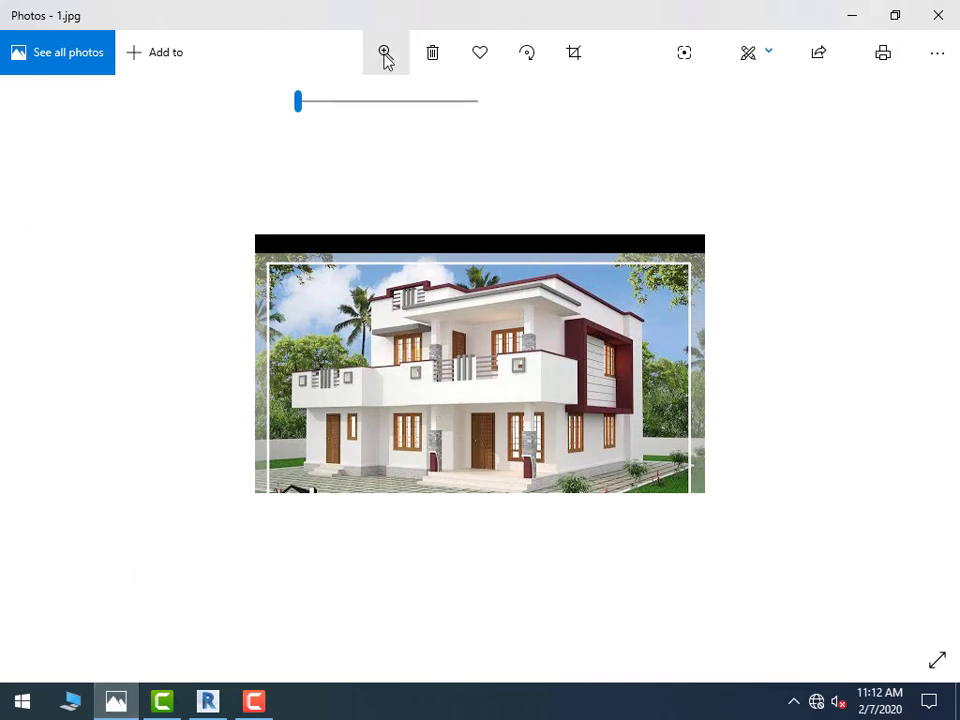
click(386, 52)
drag(300, 101, 366, 101)
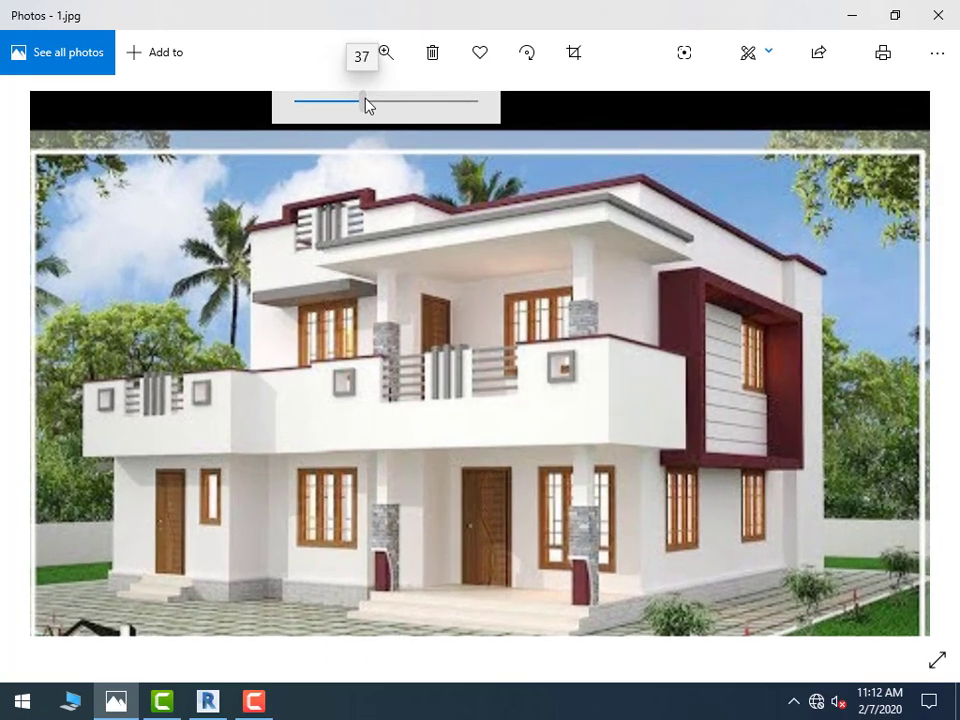
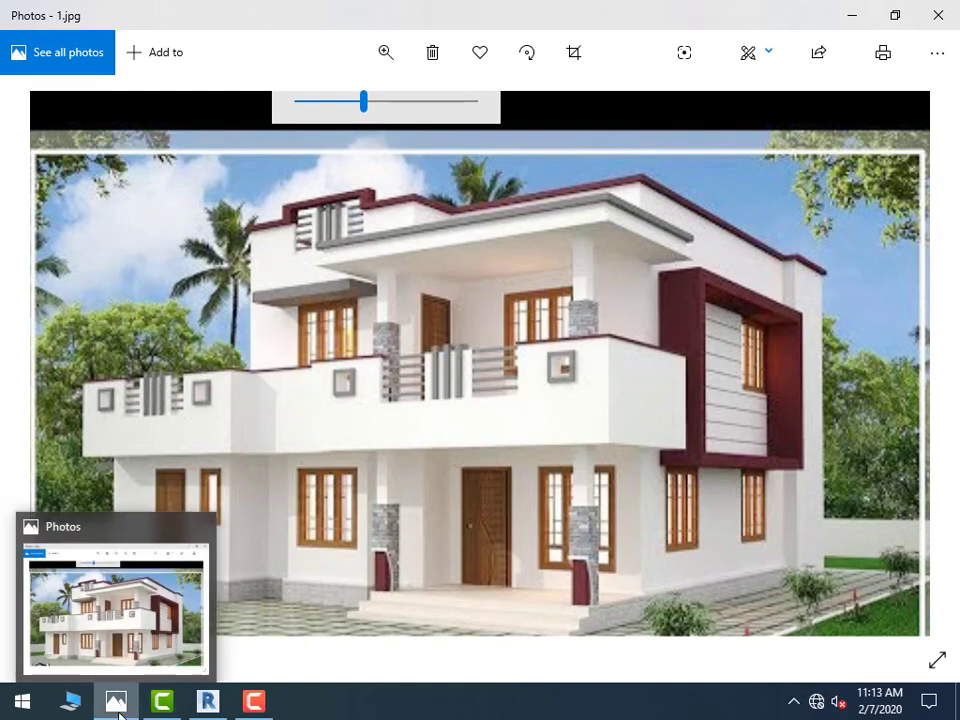
Leave the reference photo and bring the Revit 3D house model back on screen
click(208, 701)
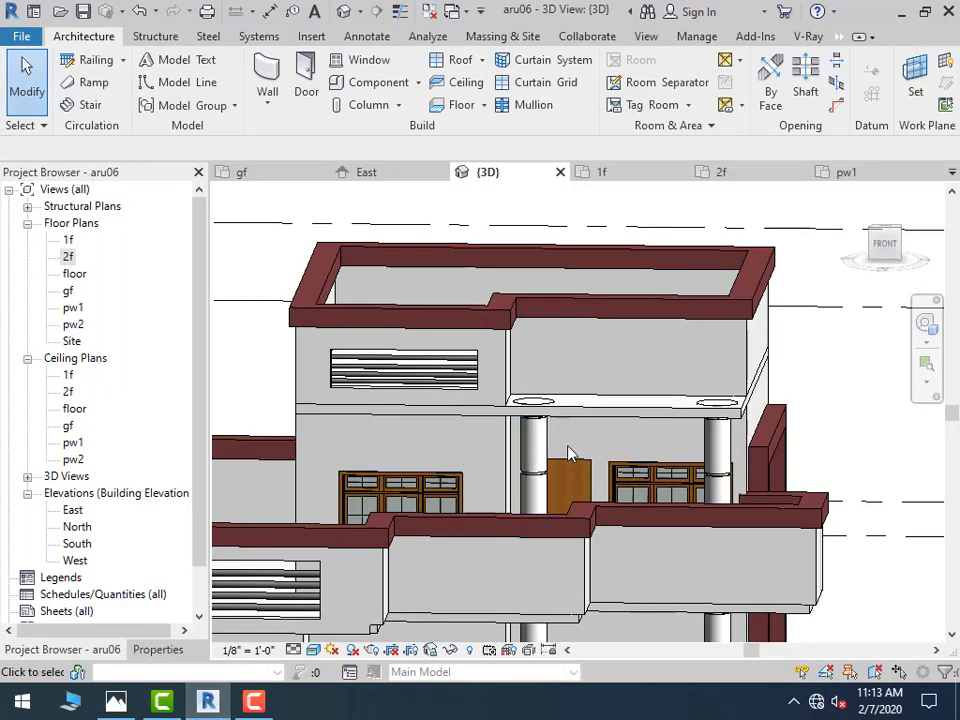
Start editing the 2f floor boundary and zoom to its front edge in the 2f plan
double_click(637, 418)
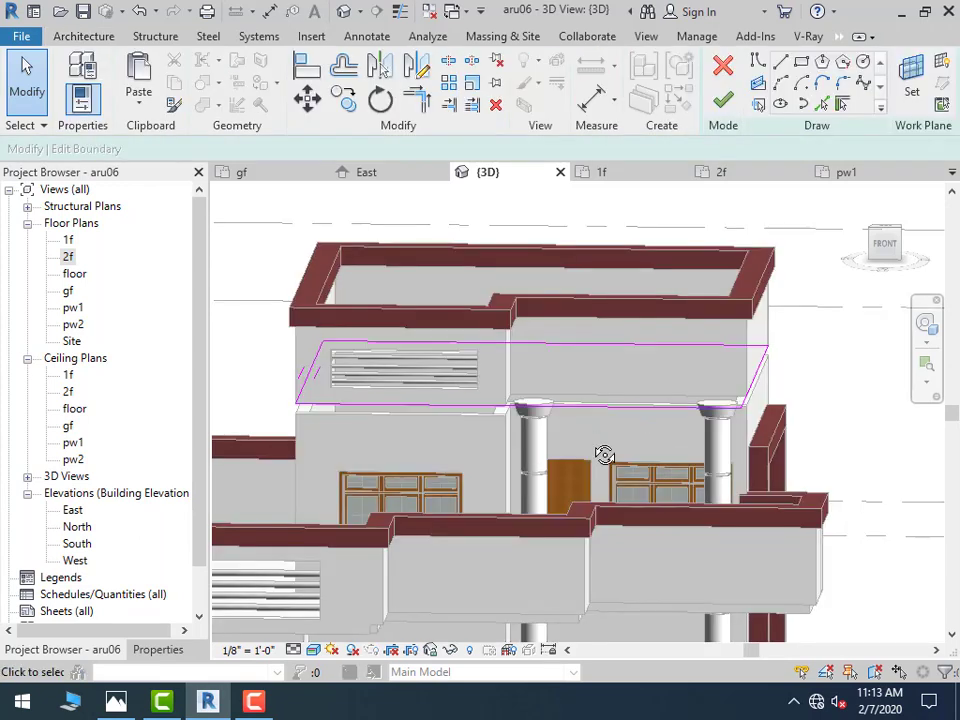
shift+middle_drag(604, 454, 597, 467)
double_click(68, 257)
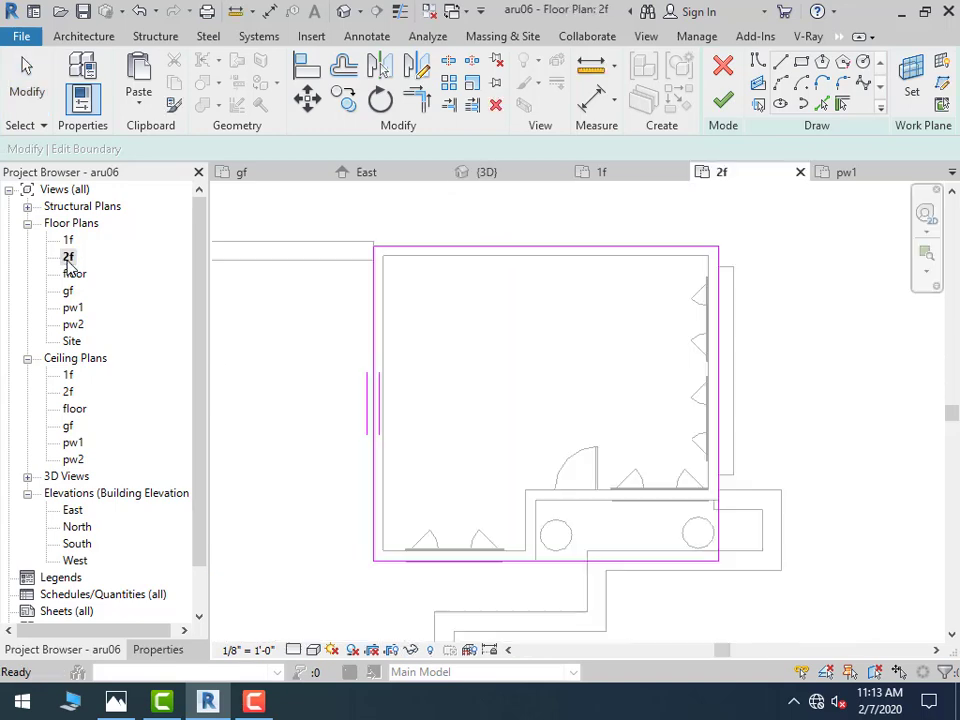
middle_drag(566, 561, 518, 356)
scroll(515, 420, up, 2)
scroll(513, 441, up, 1)
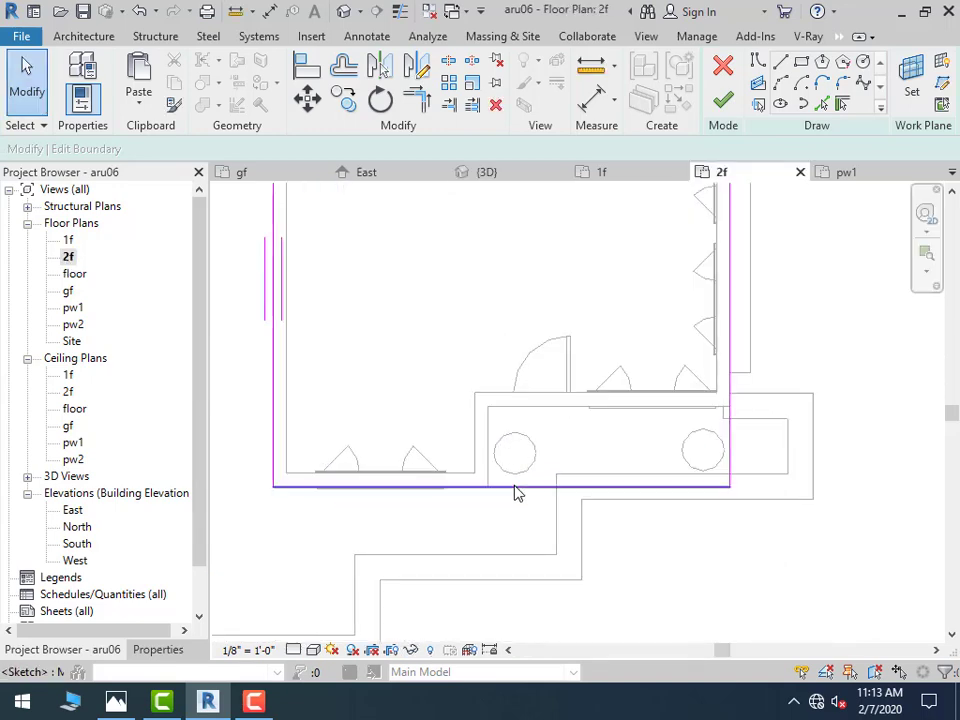
click(514, 487)
Draw two boundary rectangles extending the slab forward over the porch columns
click(784, 68)
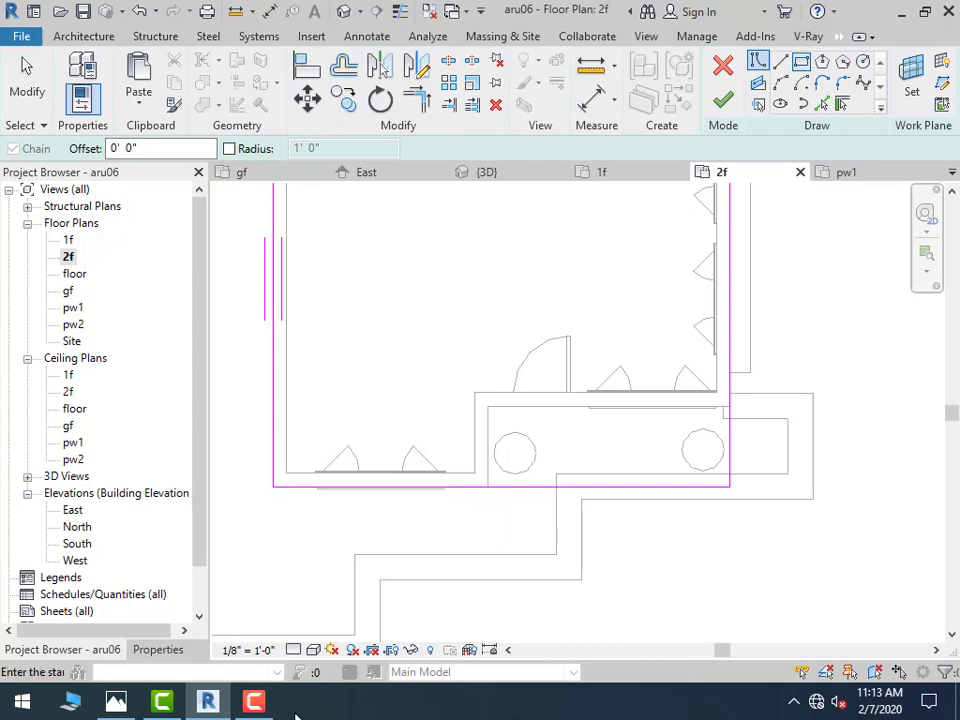
click(210, 703)
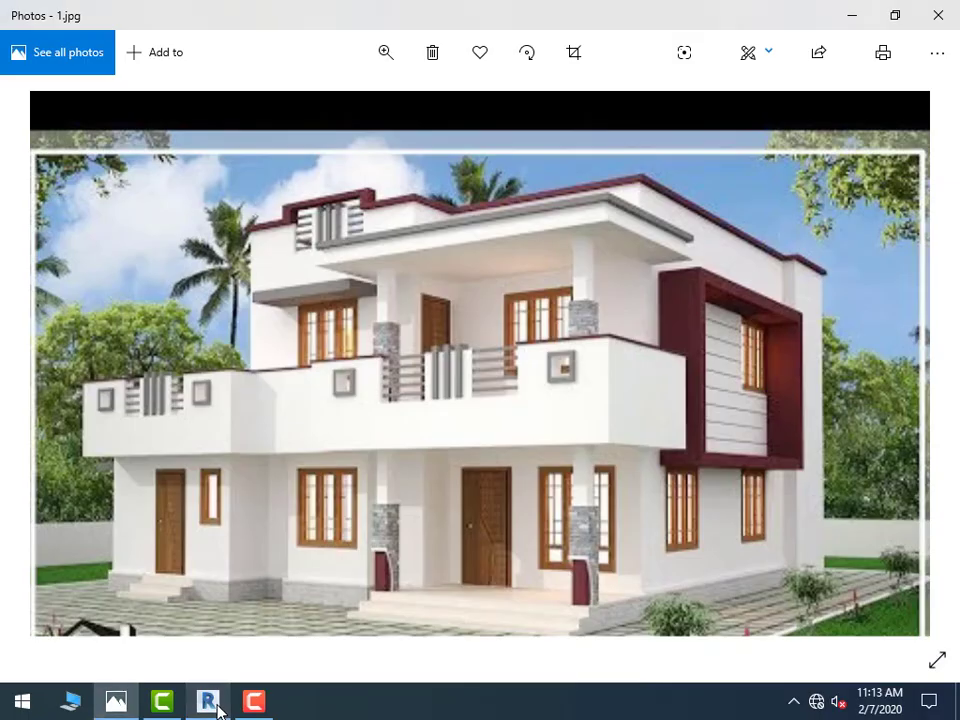
click(218, 706)
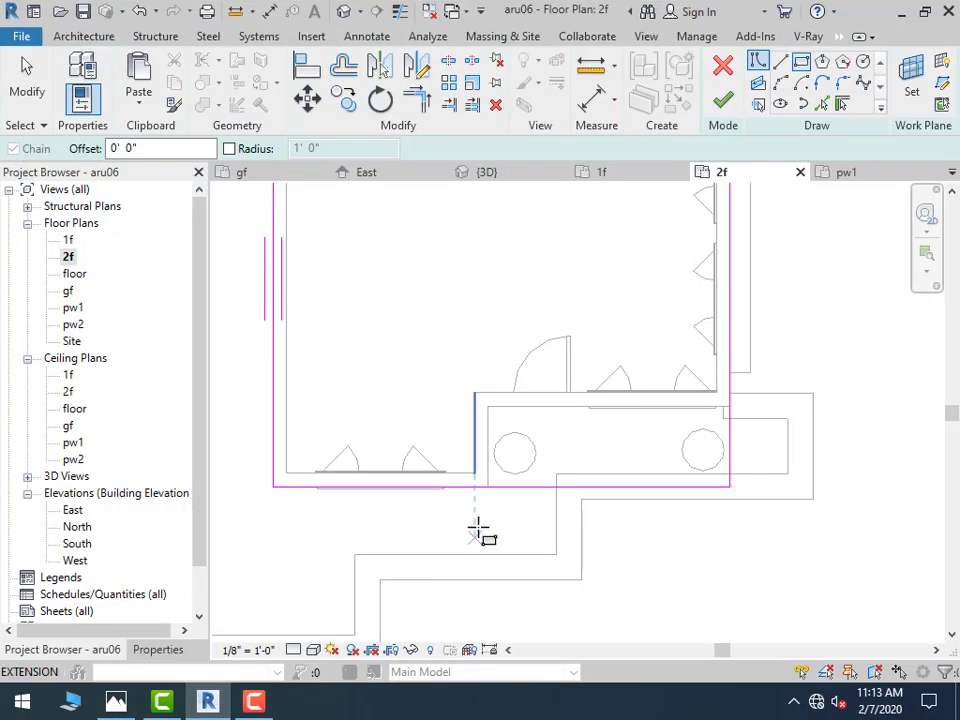
click(487, 487)
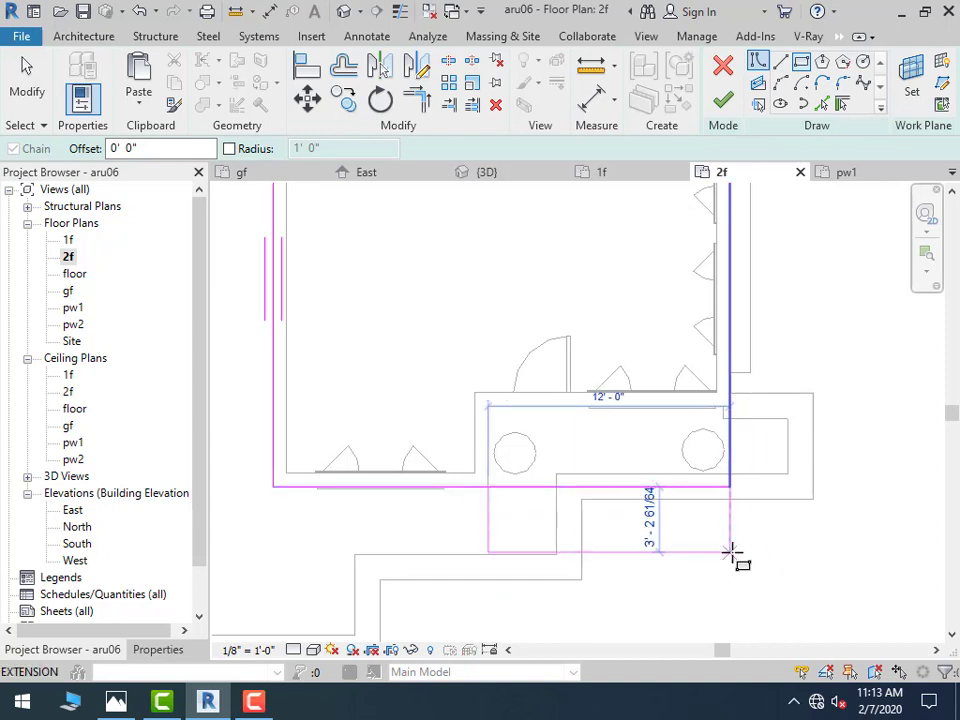
click(731, 551)
click(731, 392)
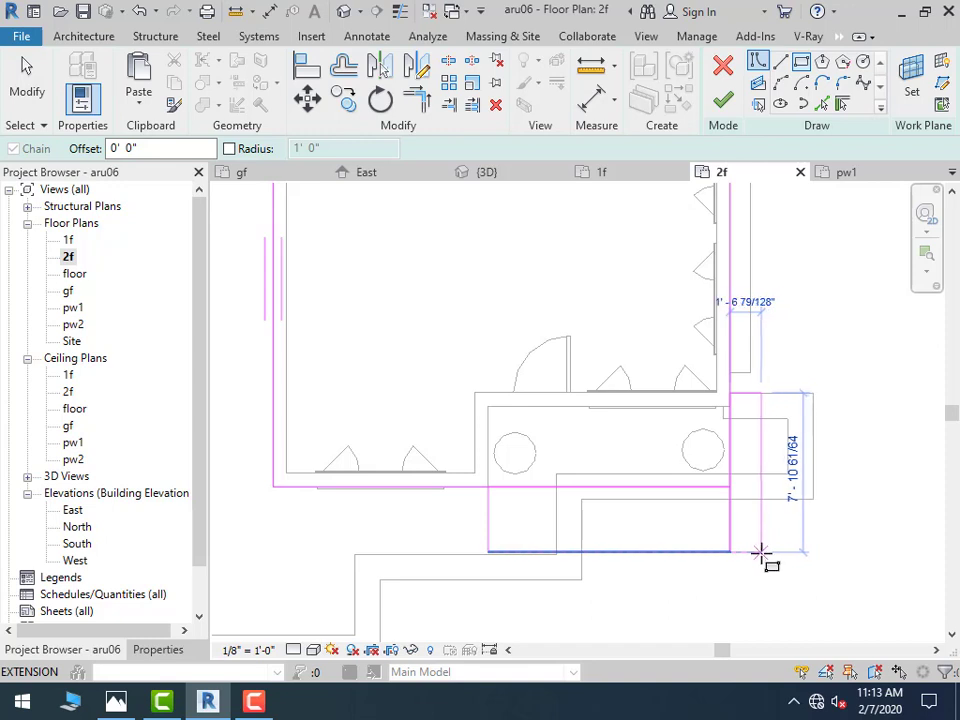
click(761, 551)
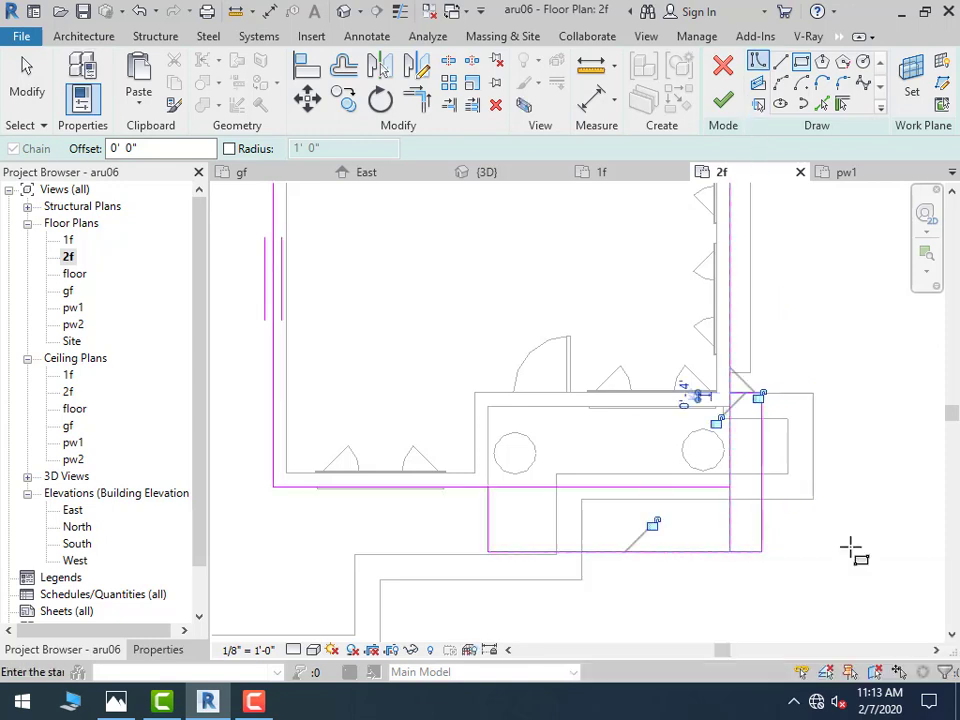
click(27, 75)
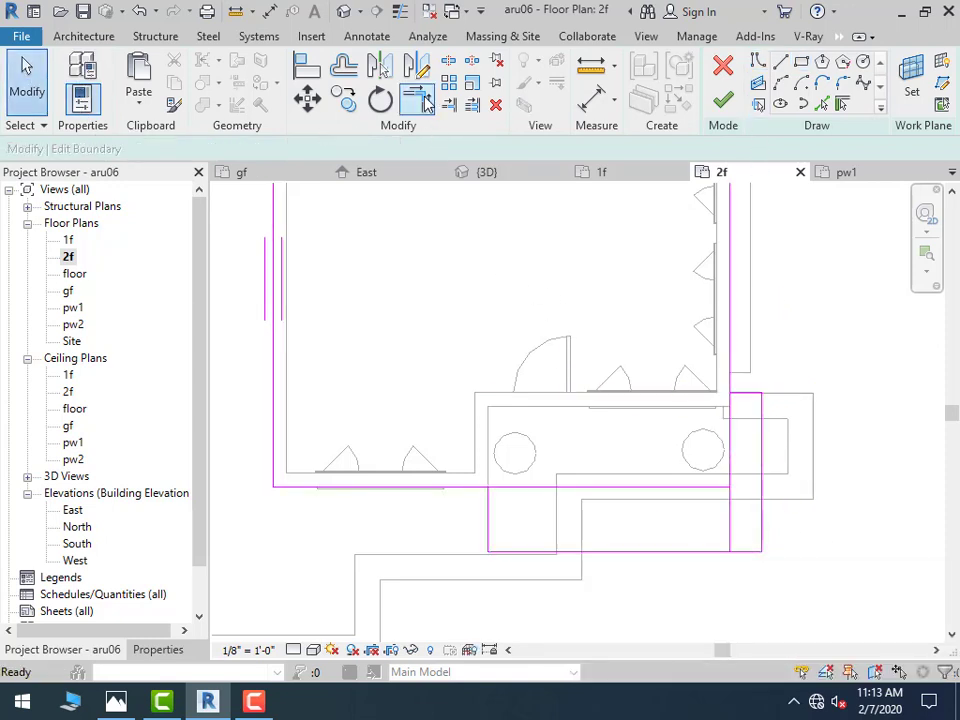
Trim the corner, delete overlapping inner lines, and finish the 2f floor boundary
click(420, 100)
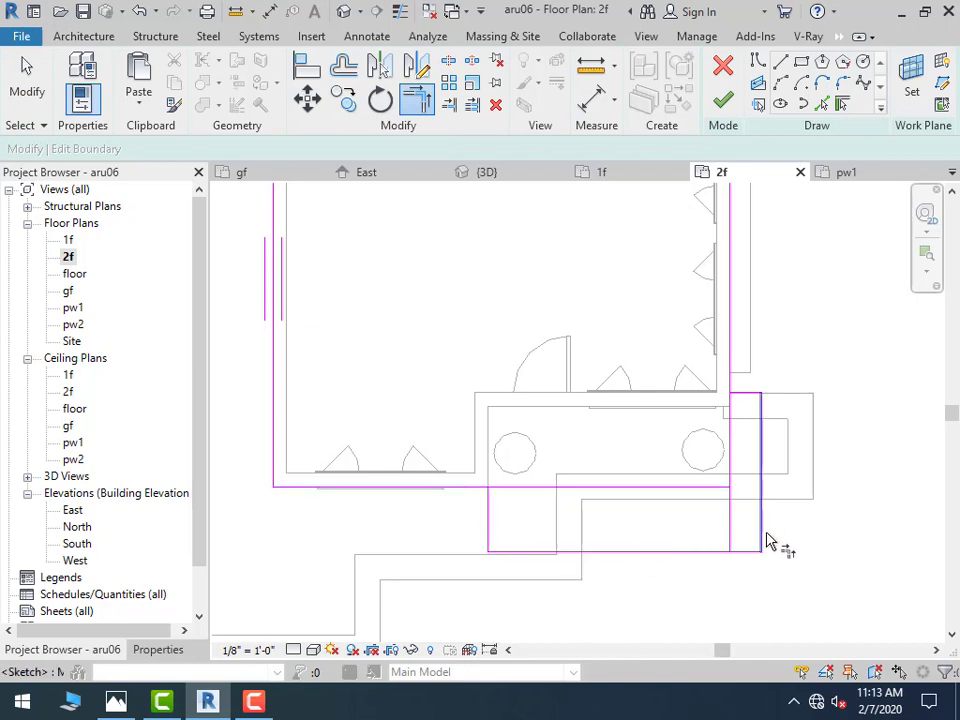
click(733, 408)
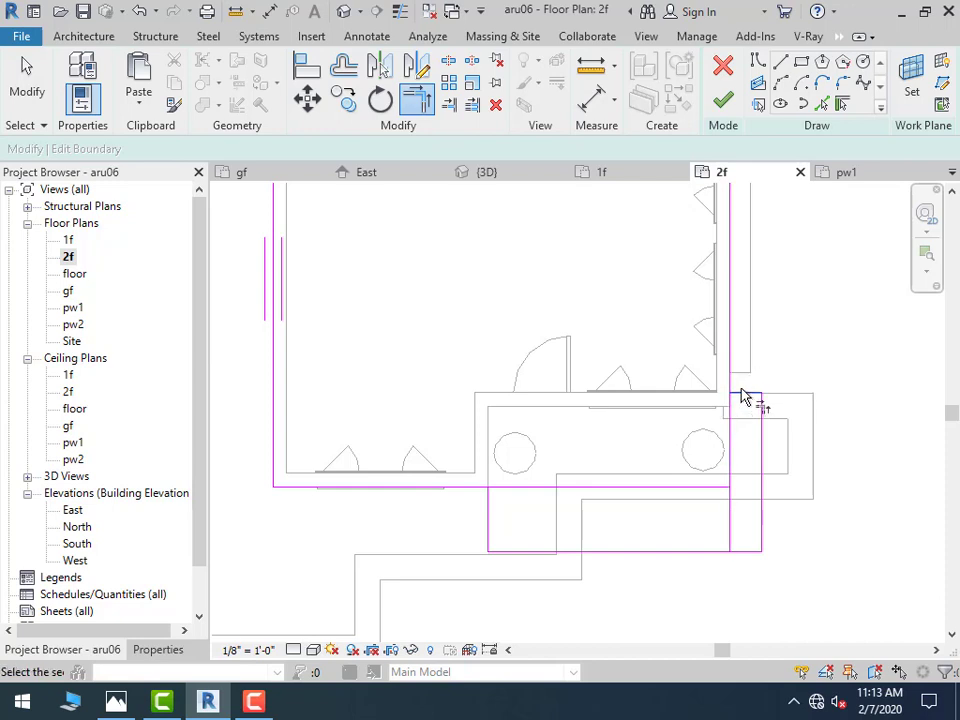
click(738, 388)
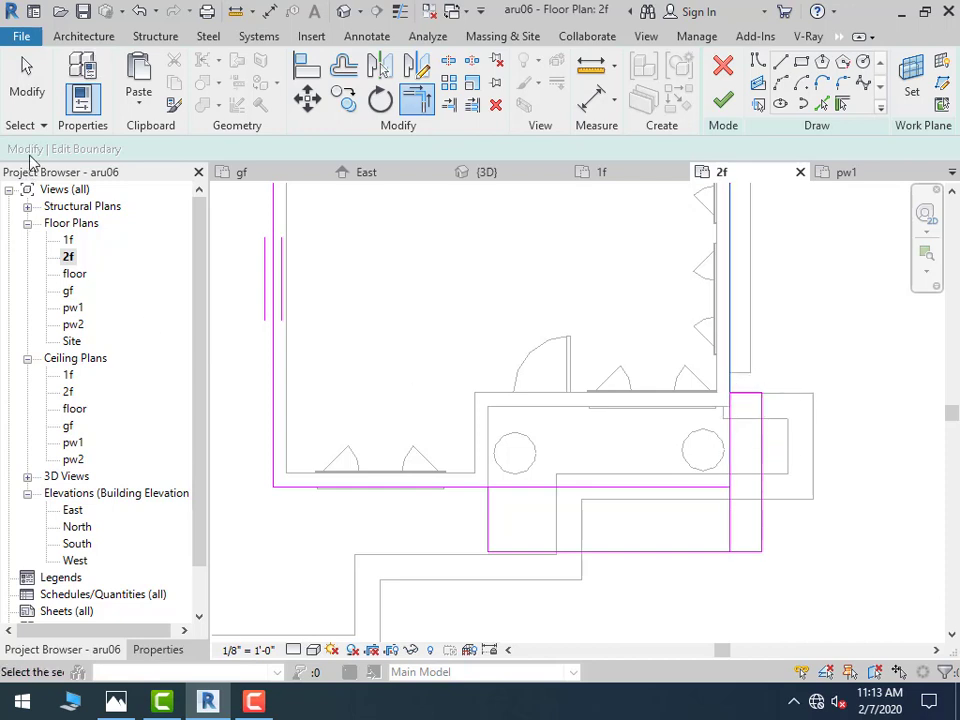
key(Escape)
drag(739, 518, 666, 467)
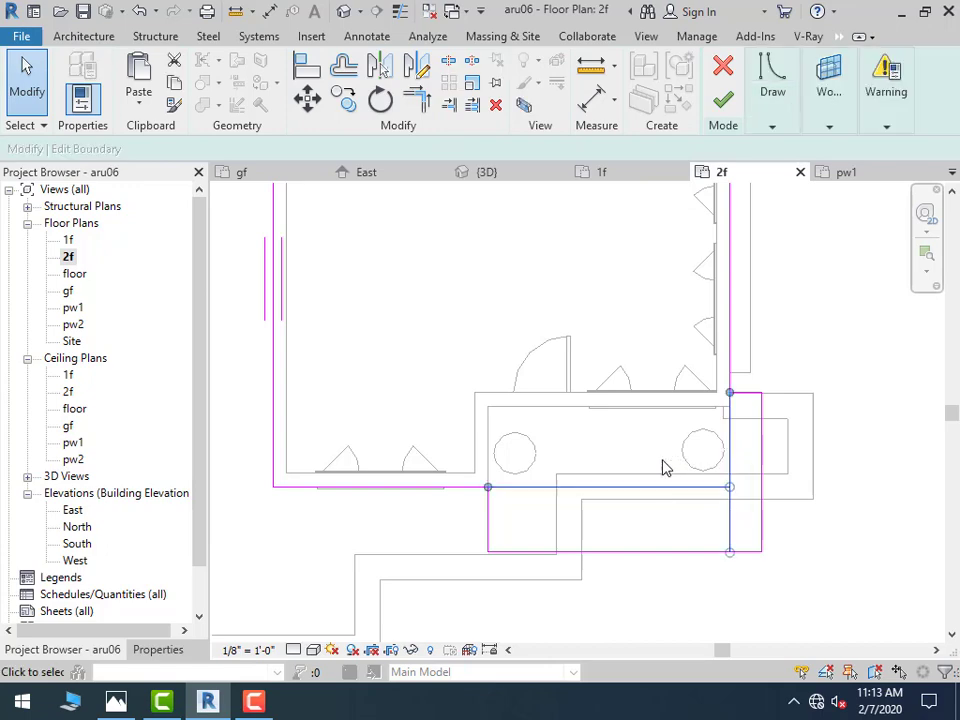
key(Delete)
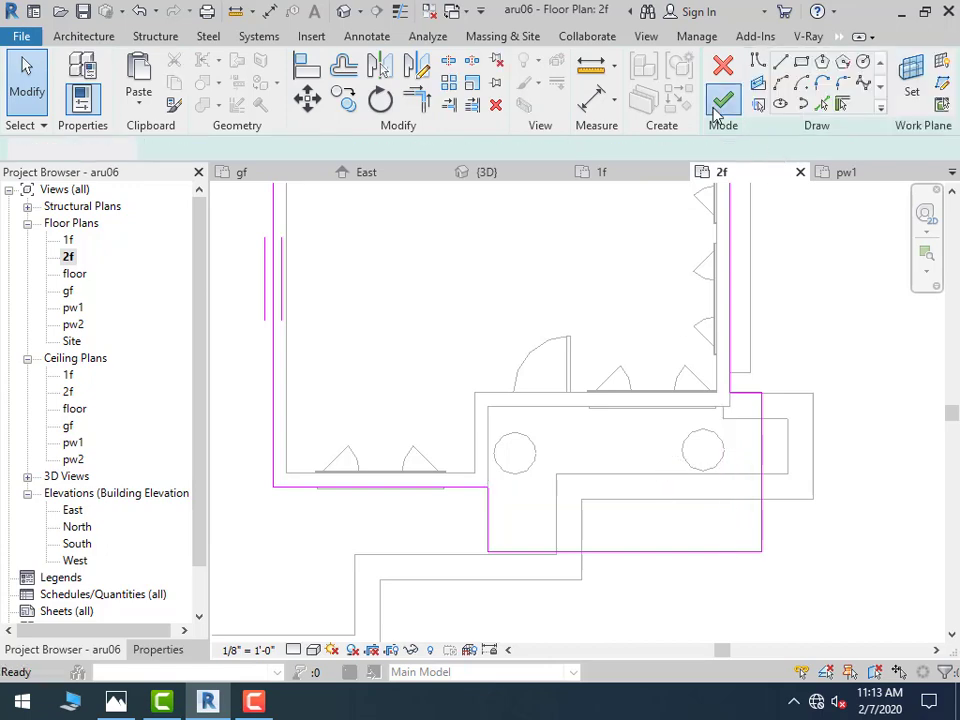
click(723, 101)
click(520, 362)
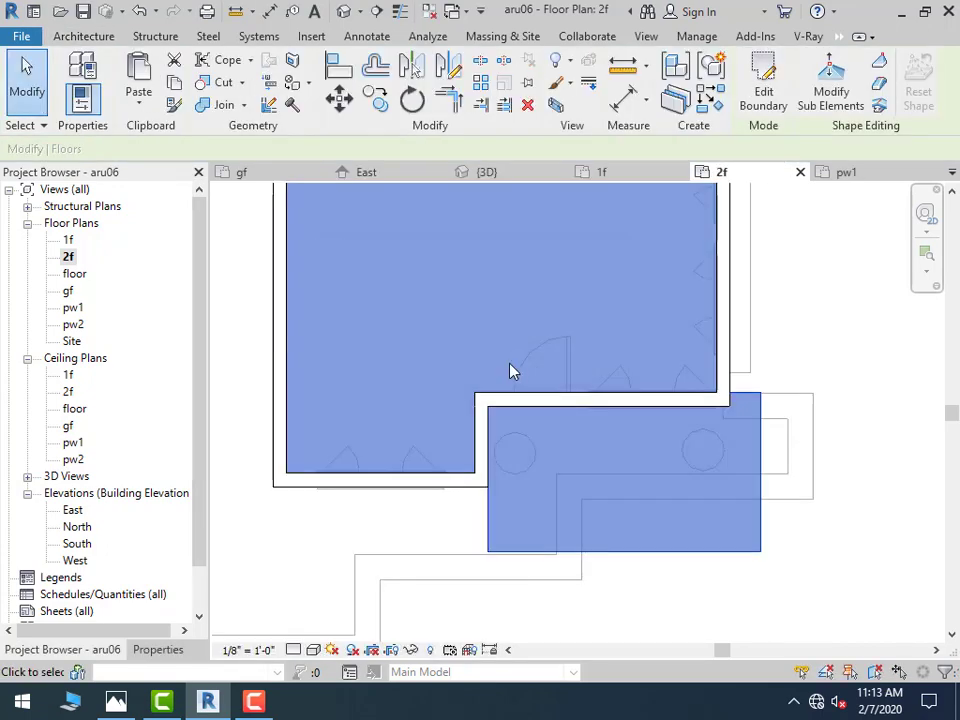
click(343, 11)
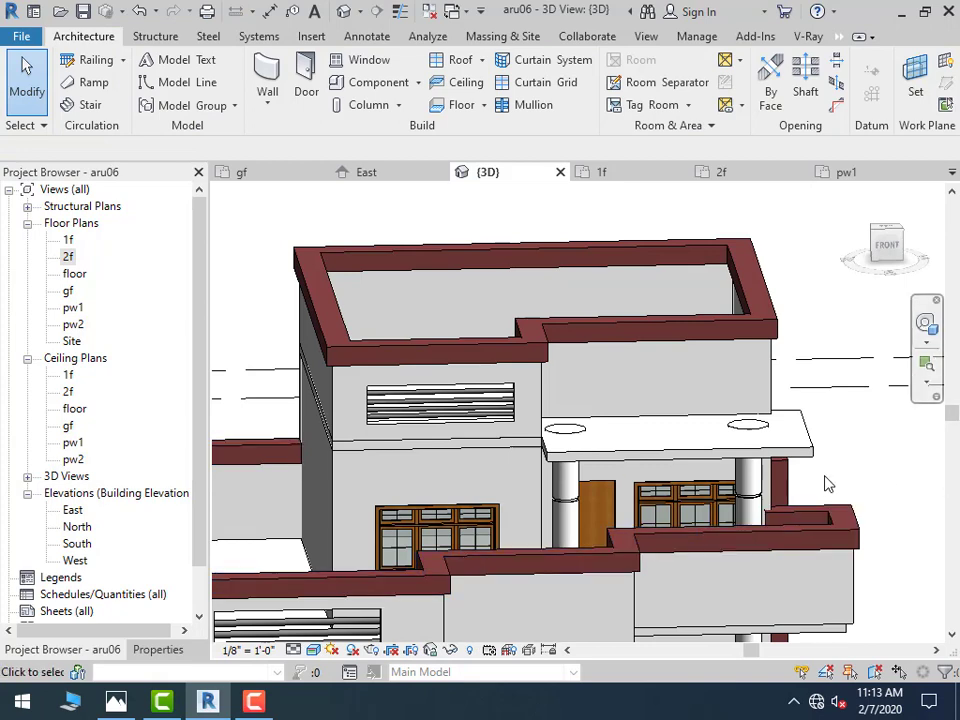
Create a new in-place model, accepting the default category and name
mouse_move(839, 455)
shift+middle_down()
mouse_move(821, 435)
mouse_move(795, 450)
shift+middle_up()
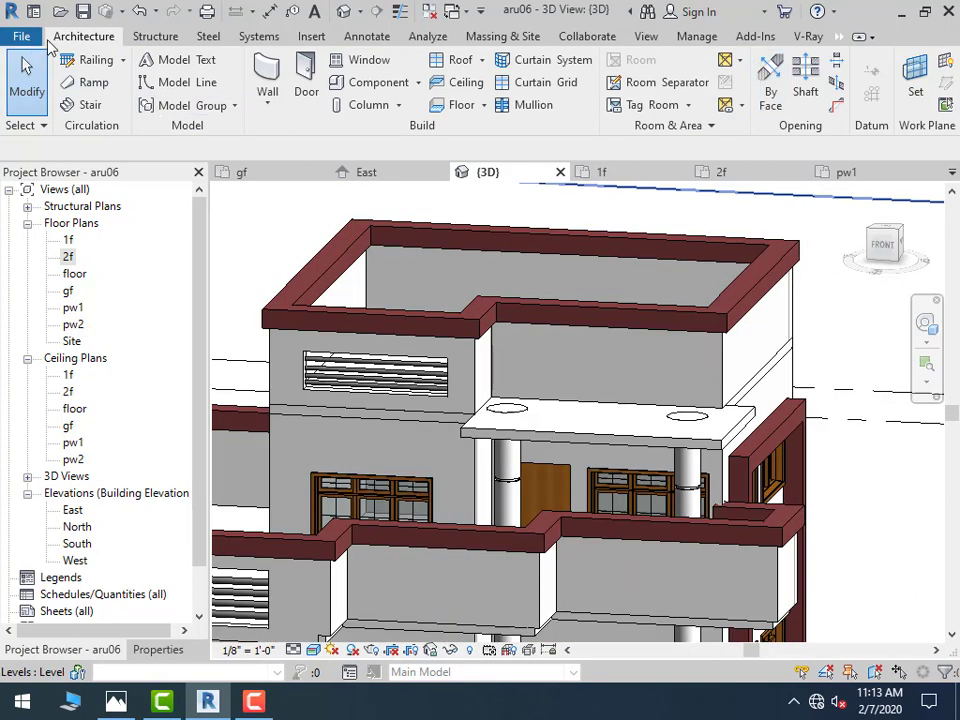
click(420, 88)
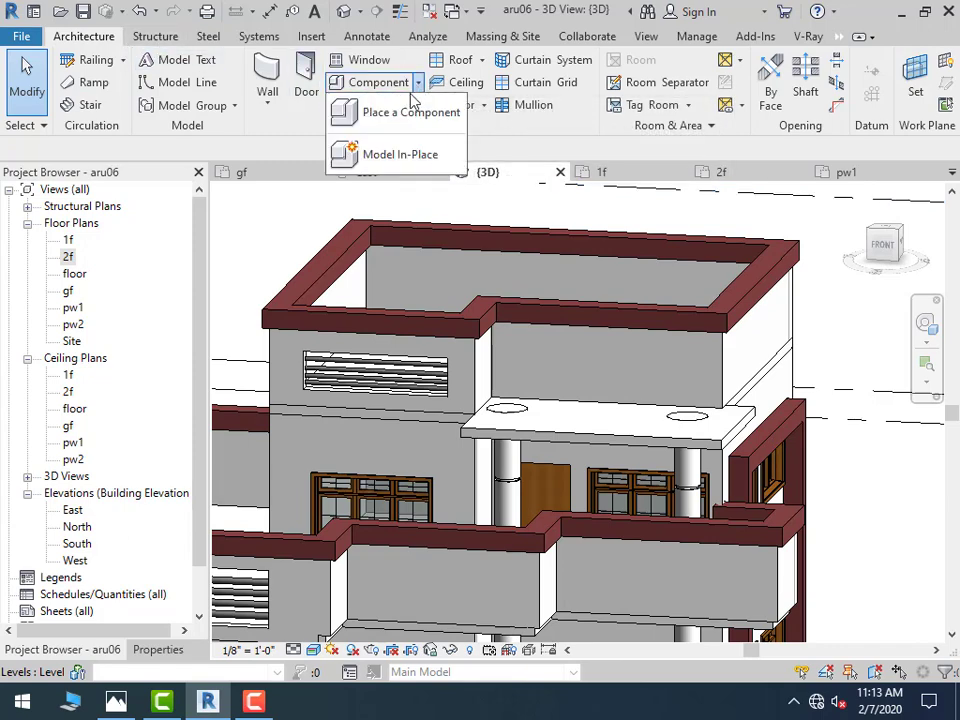
click(405, 160)
click(505, 558)
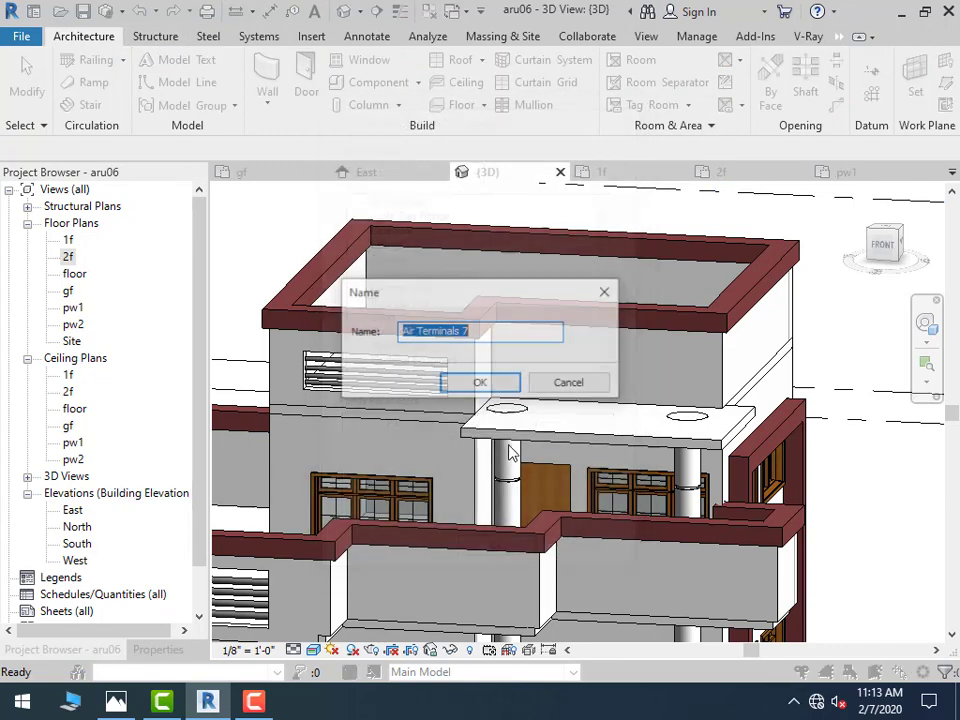
click(484, 382)
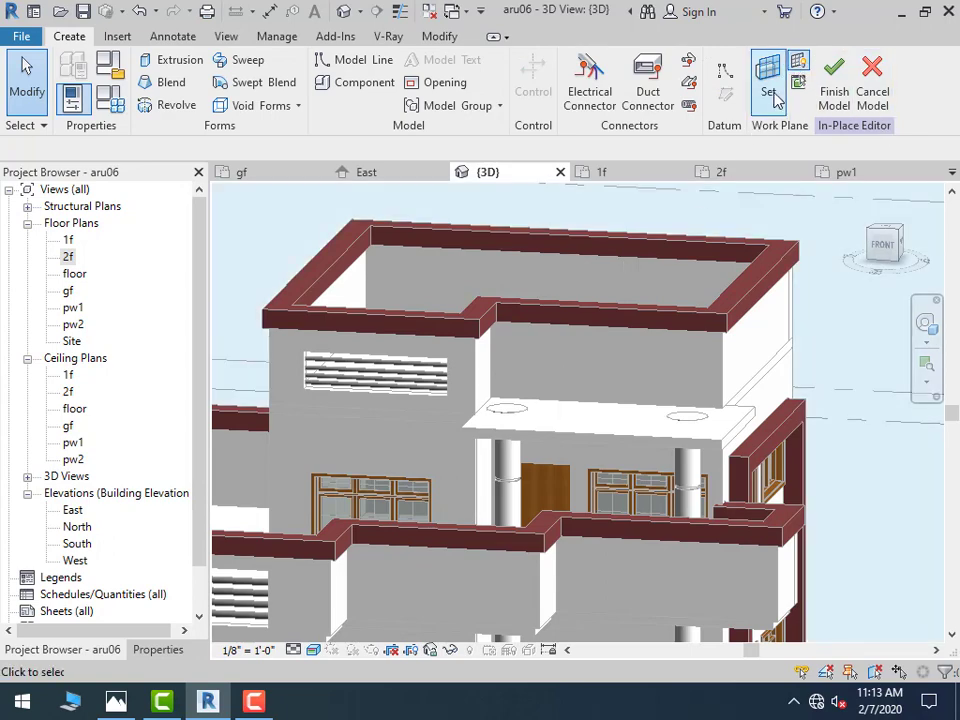
Set the work plane on the extended porch slab face and start a 1' 0" extrusion
click(776, 86)
click(772, 80)
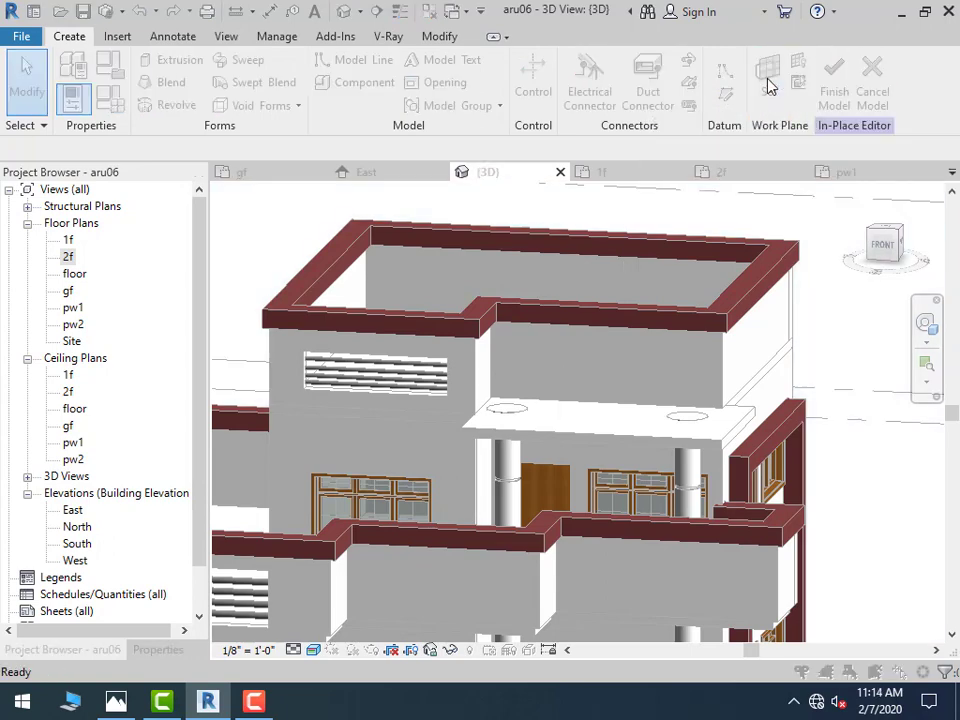
click(437, 471)
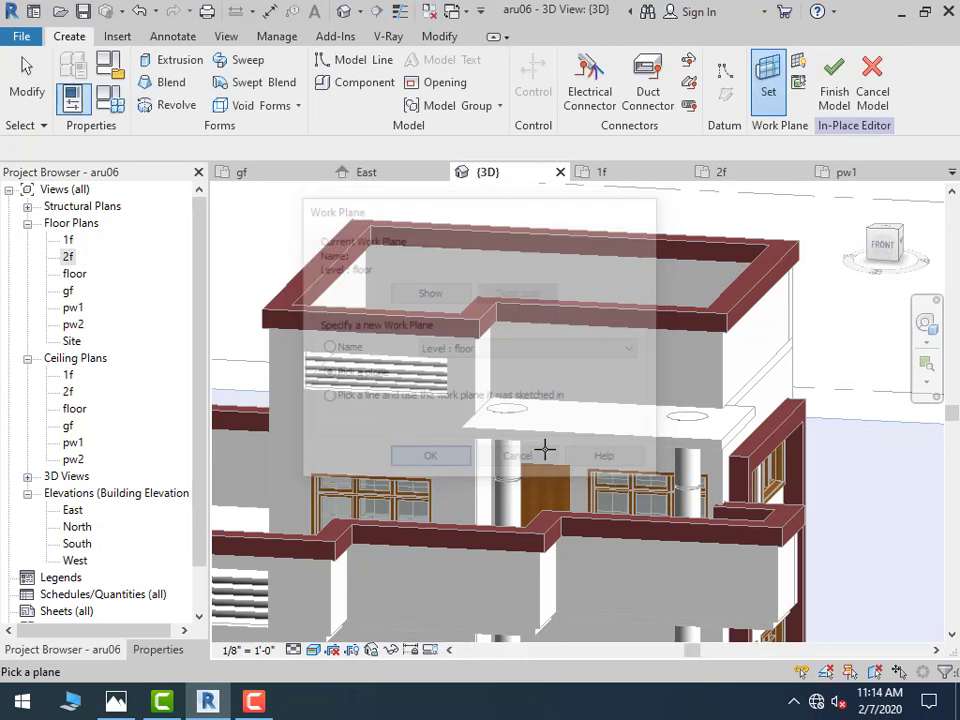
click(588, 436)
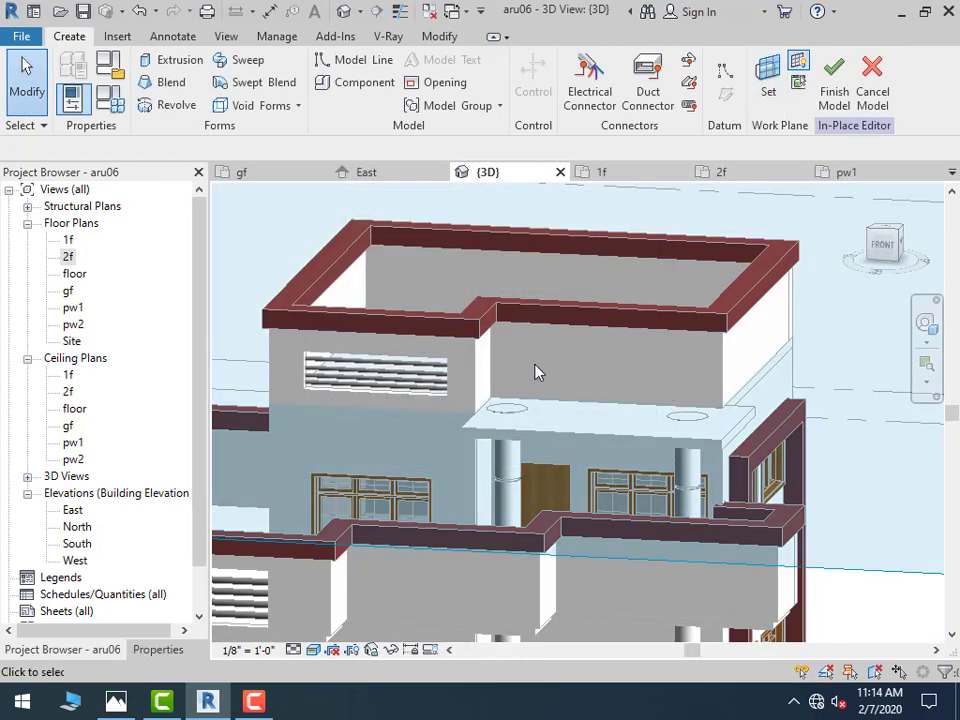
mouse_move(537, 396)
shift+middle_down()
mouse_move(533, 482)
mouse_move(467, 364)
mouse_move(377, 334)
shift+middle_up()
scroll(525, 482, up, 3)
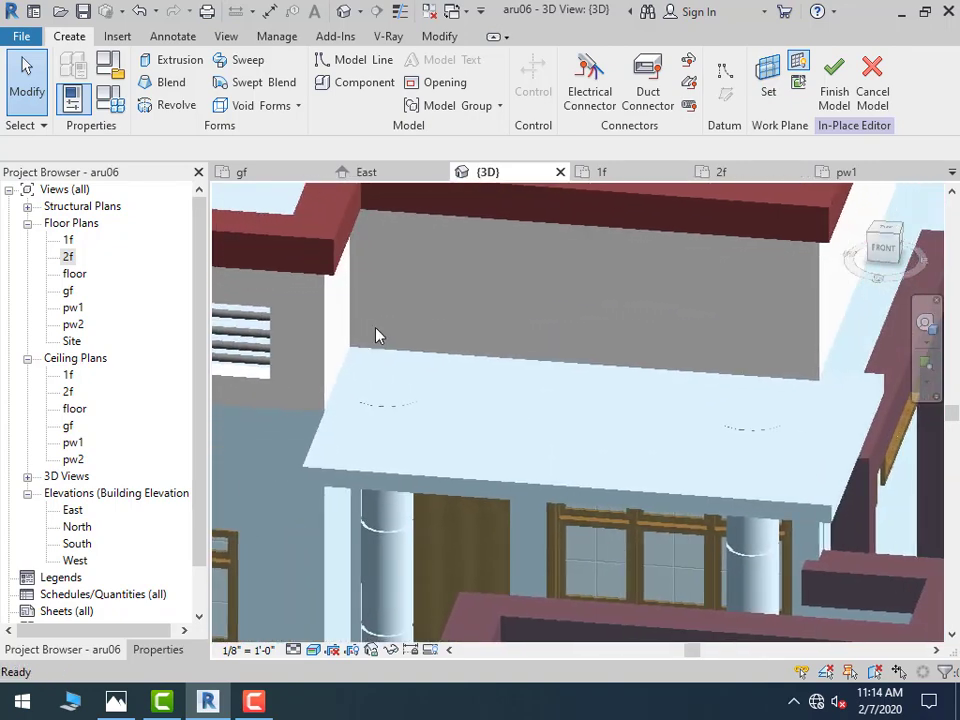
click(152, 60)
Trace the balcony slab's six edges as sketch lines with Pick Lines
click(681, 63)
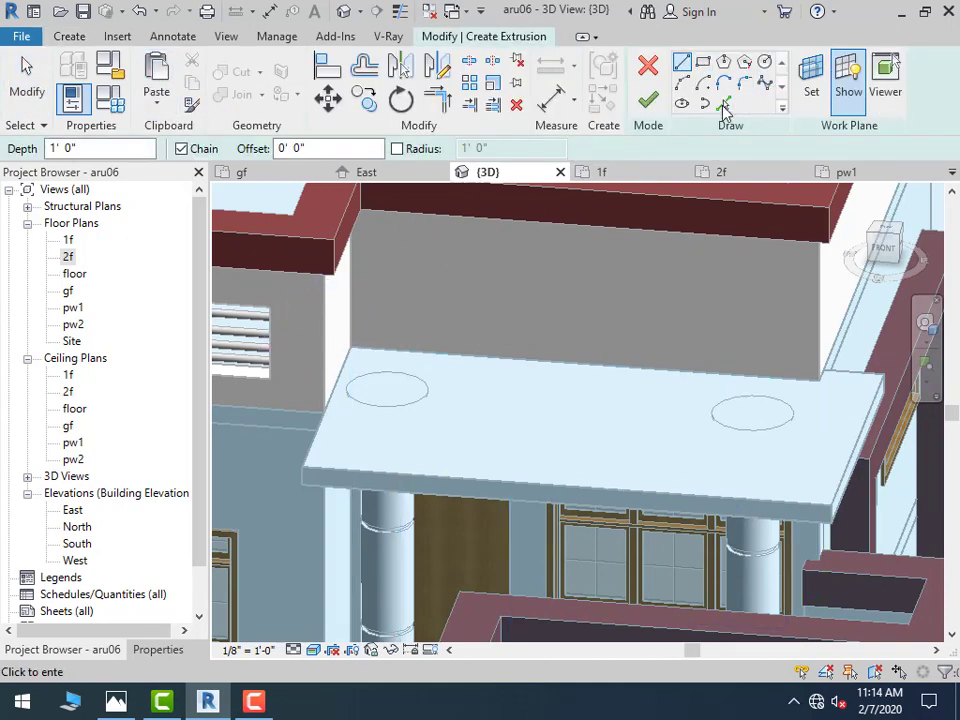
click(723, 104)
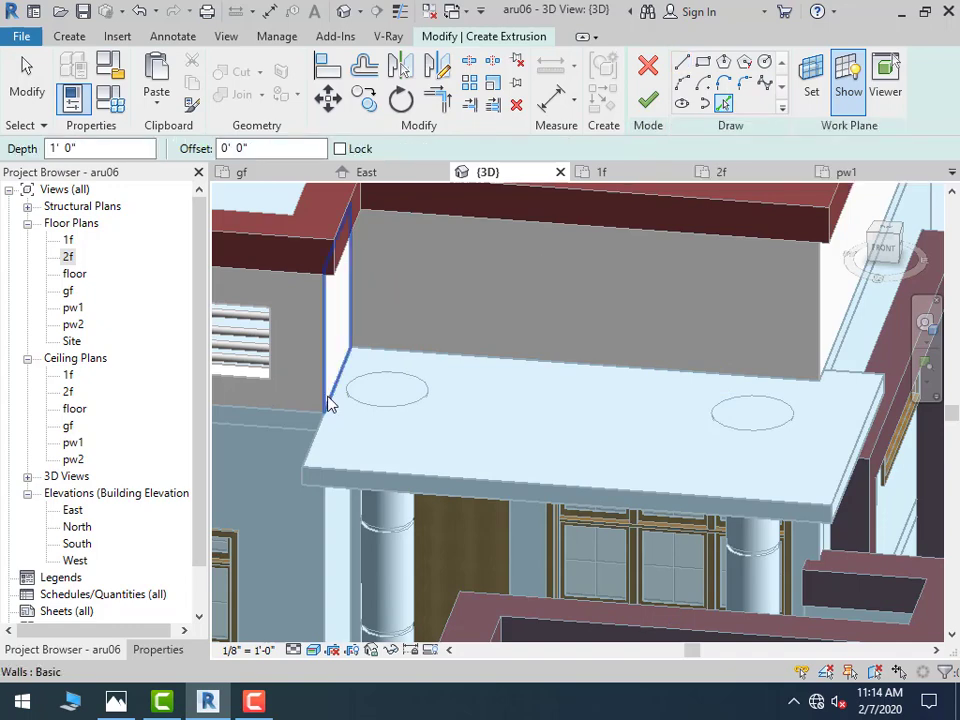
click(318, 447)
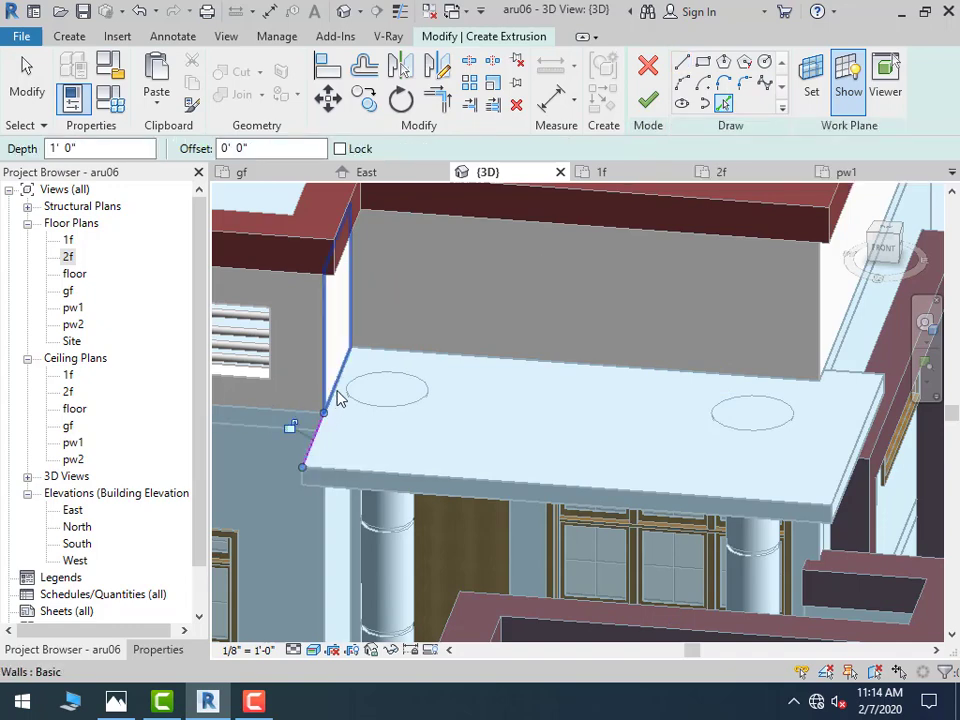
click(338, 398)
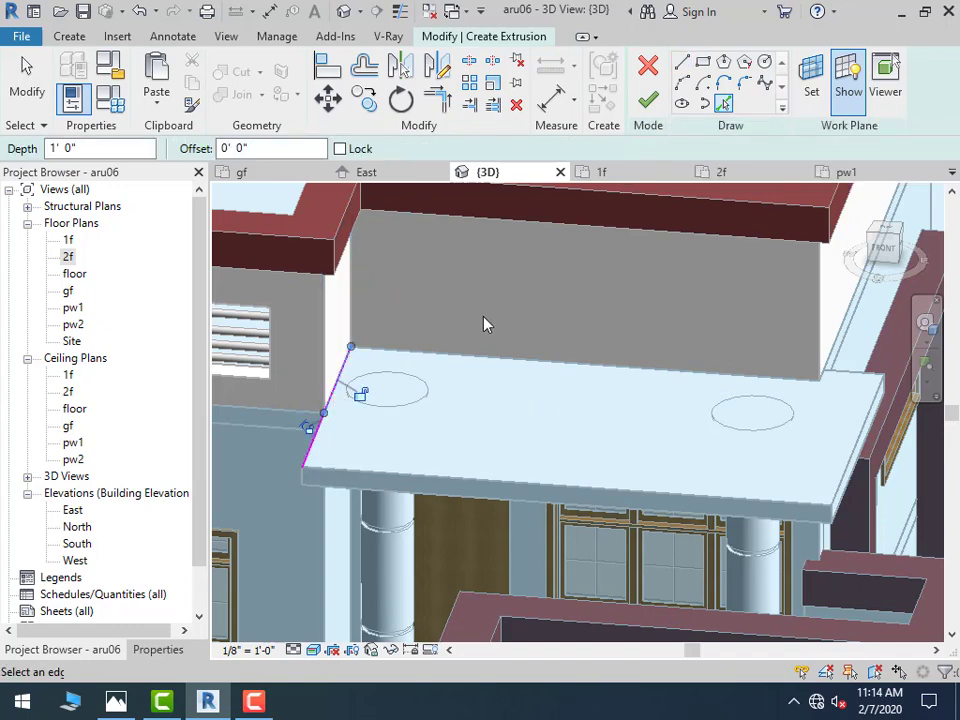
click(350, 480)
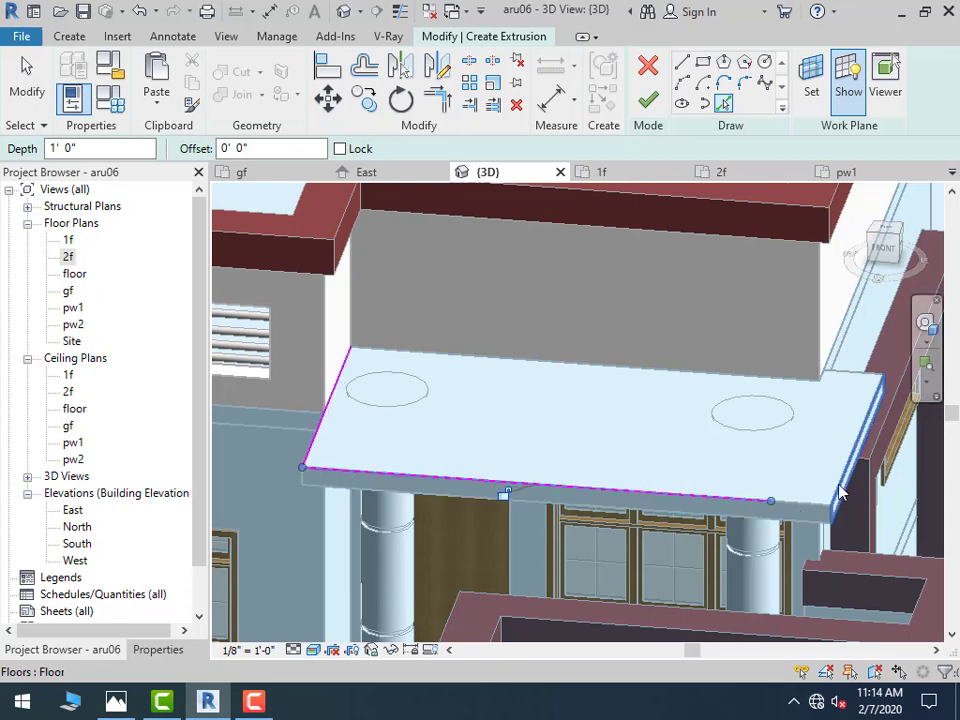
click(812, 514)
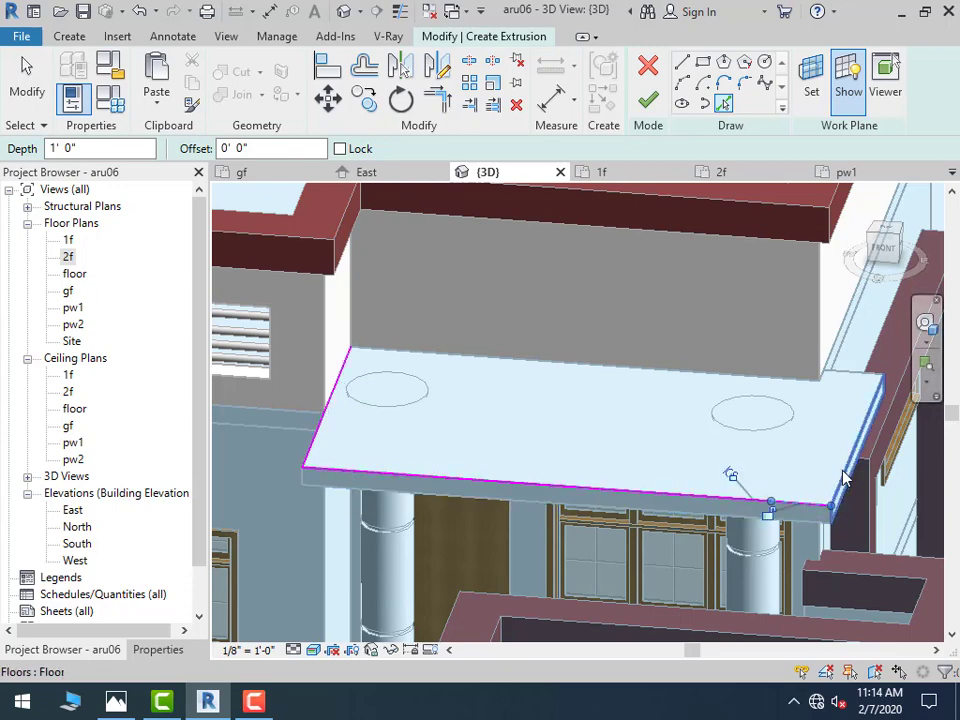
click(852, 458)
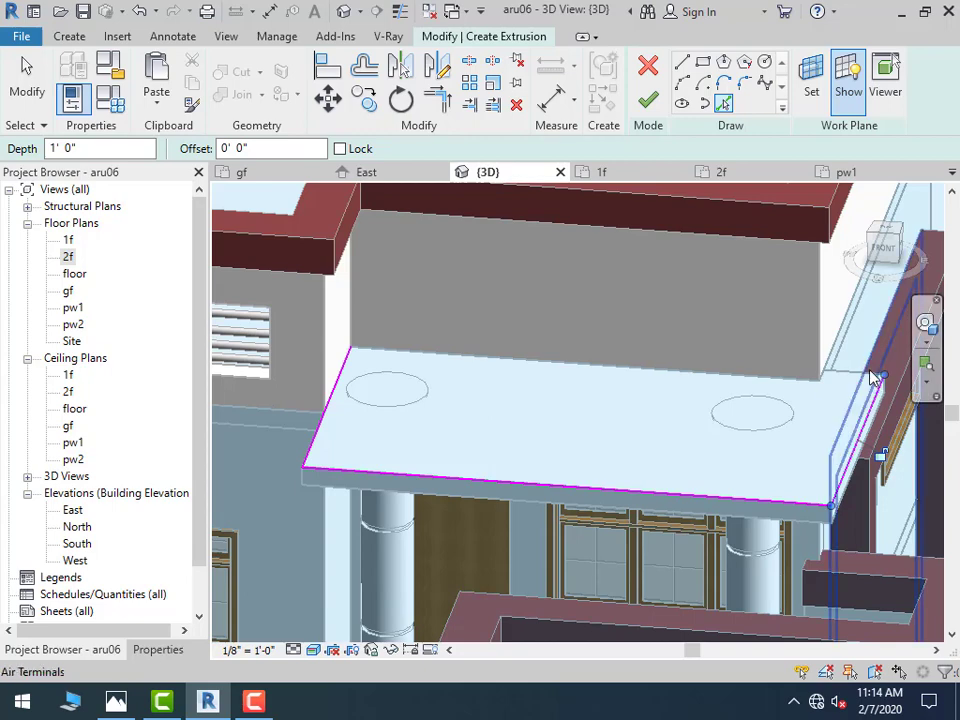
click(852, 379)
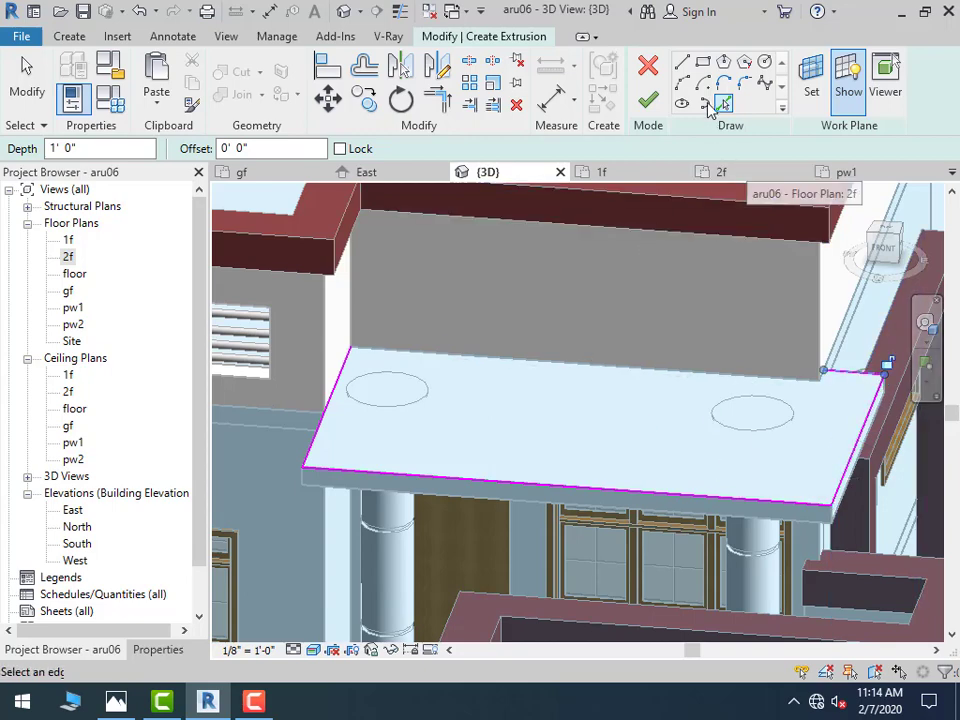
Set a 0' 9" offset and retrace the slab's front, corner, right, left and wall edges
click(279, 149)
text(9)
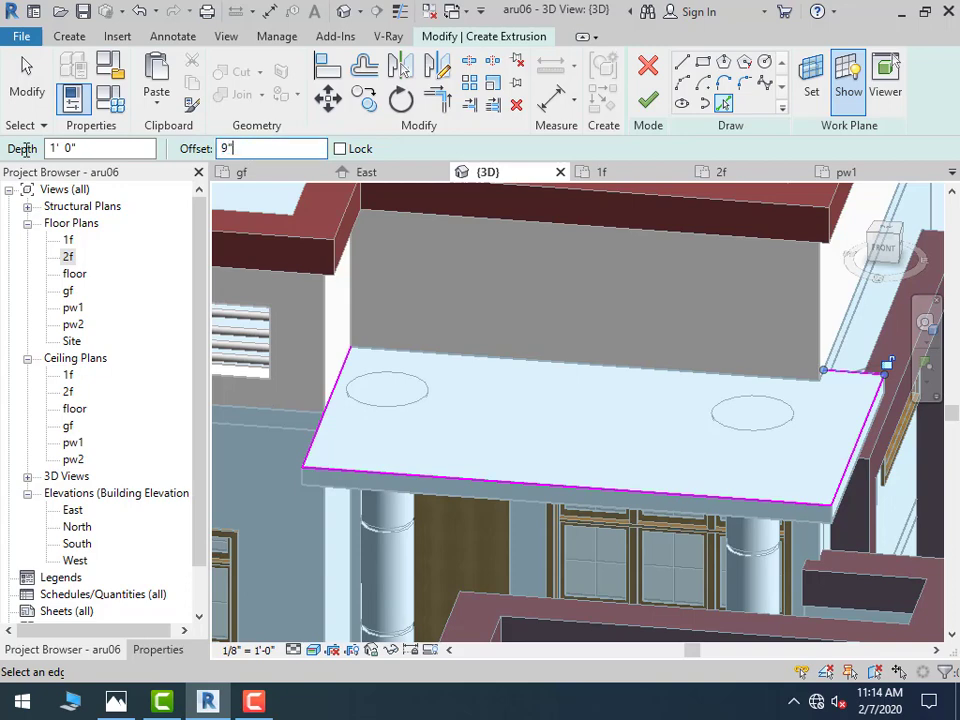
click(128, 700)
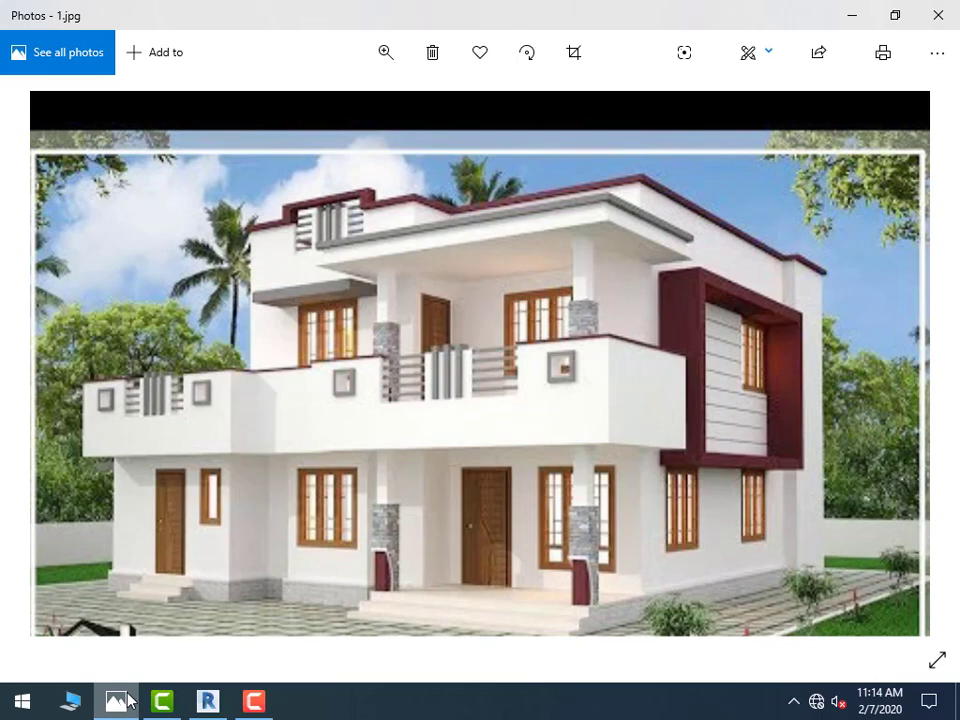
click(128, 700)
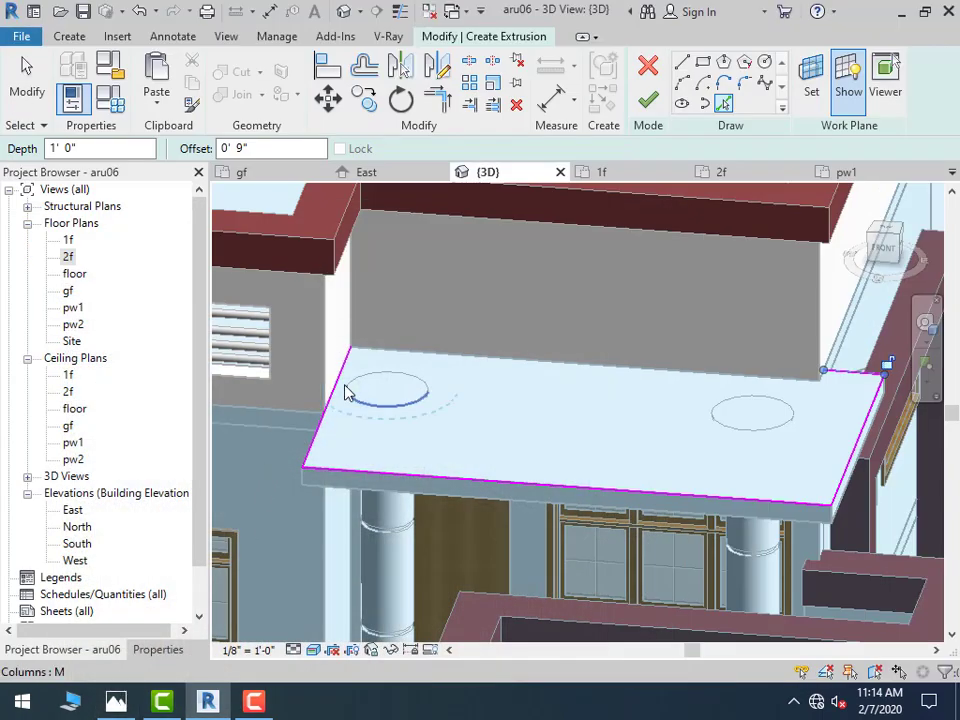
click(370, 483)
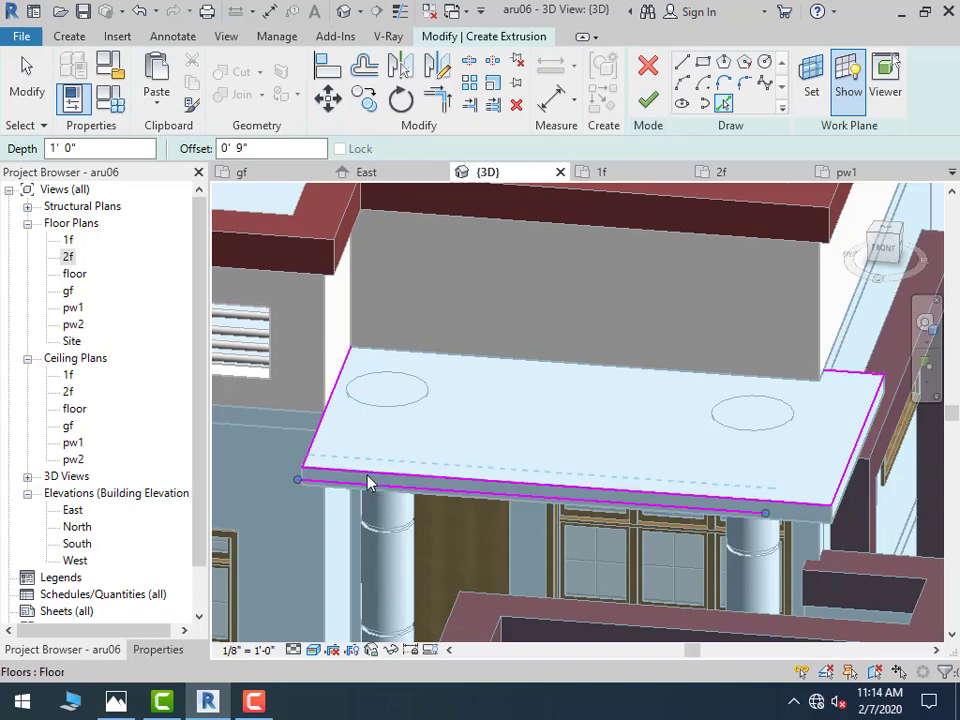
click(818, 512)
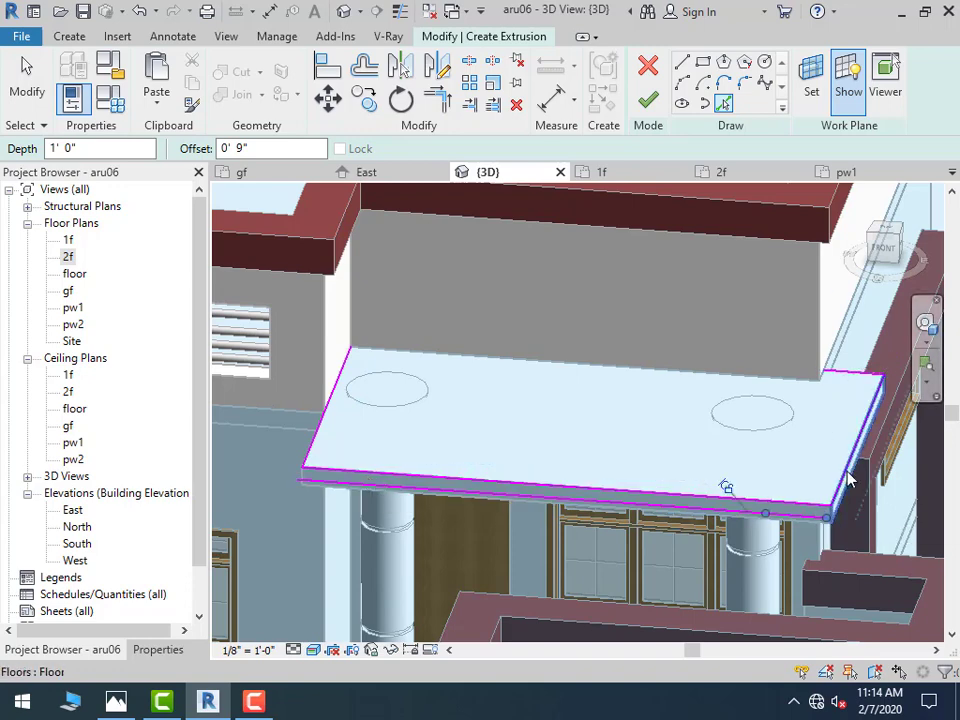
click(861, 381)
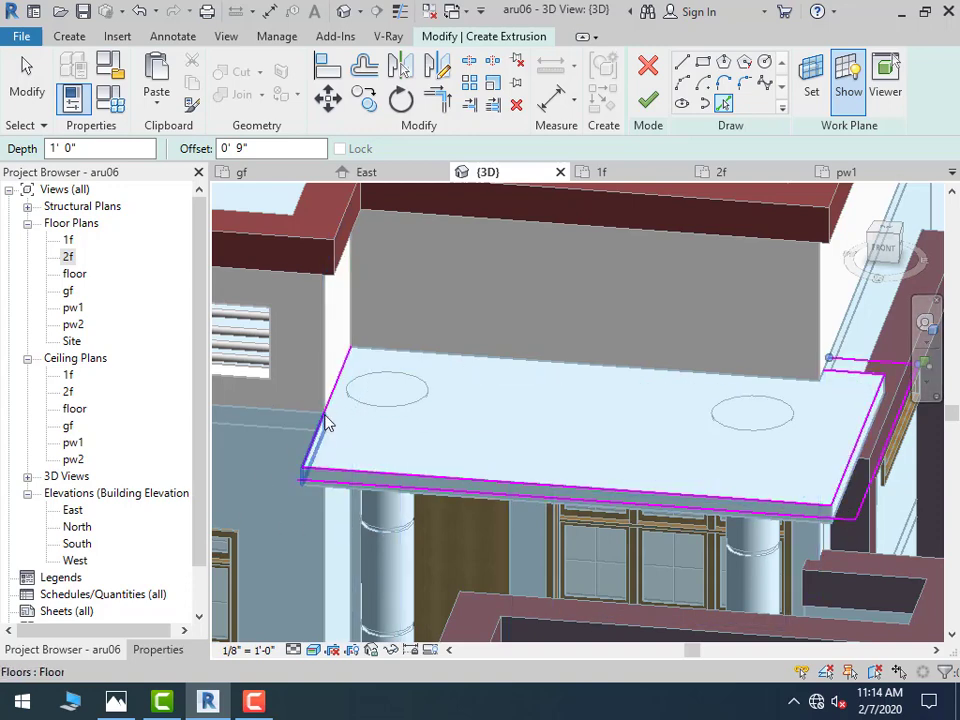
click(117, 705)
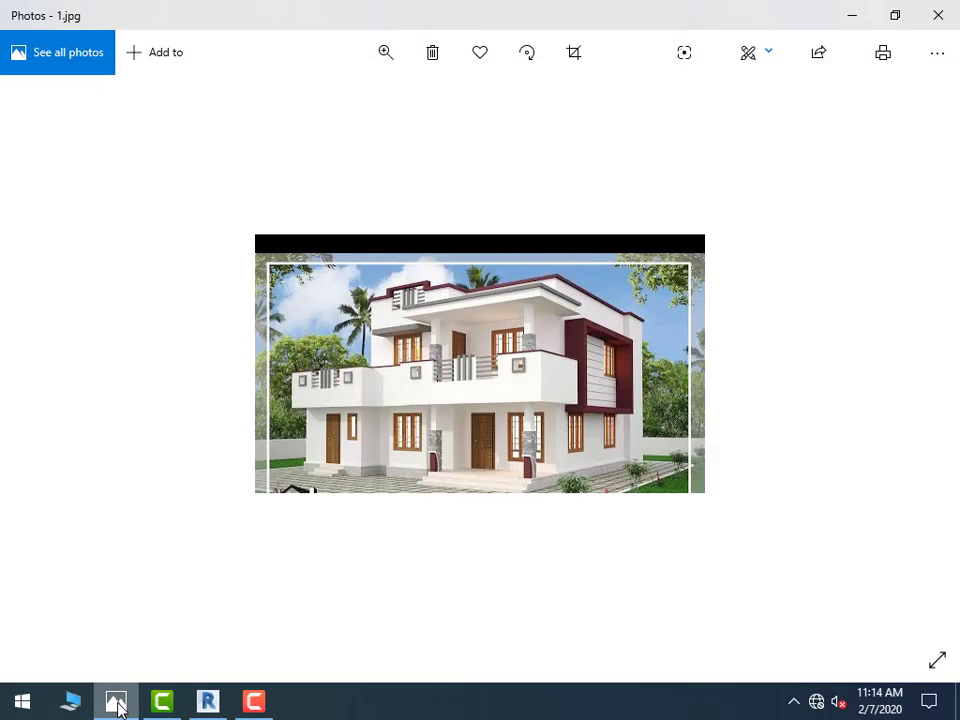
click(117, 705)
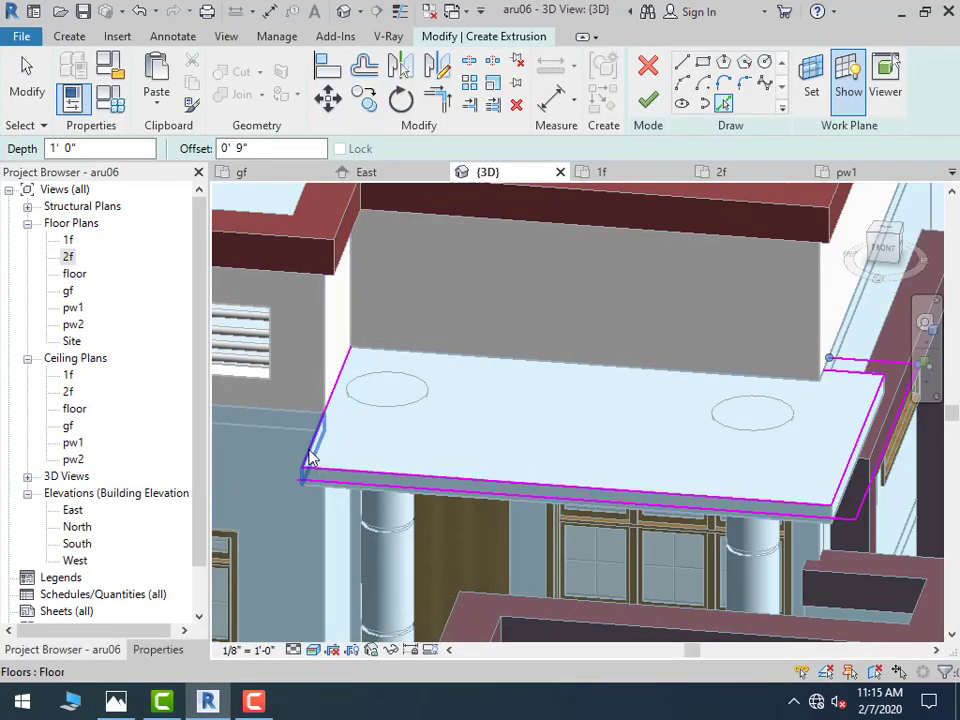
click(311, 458)
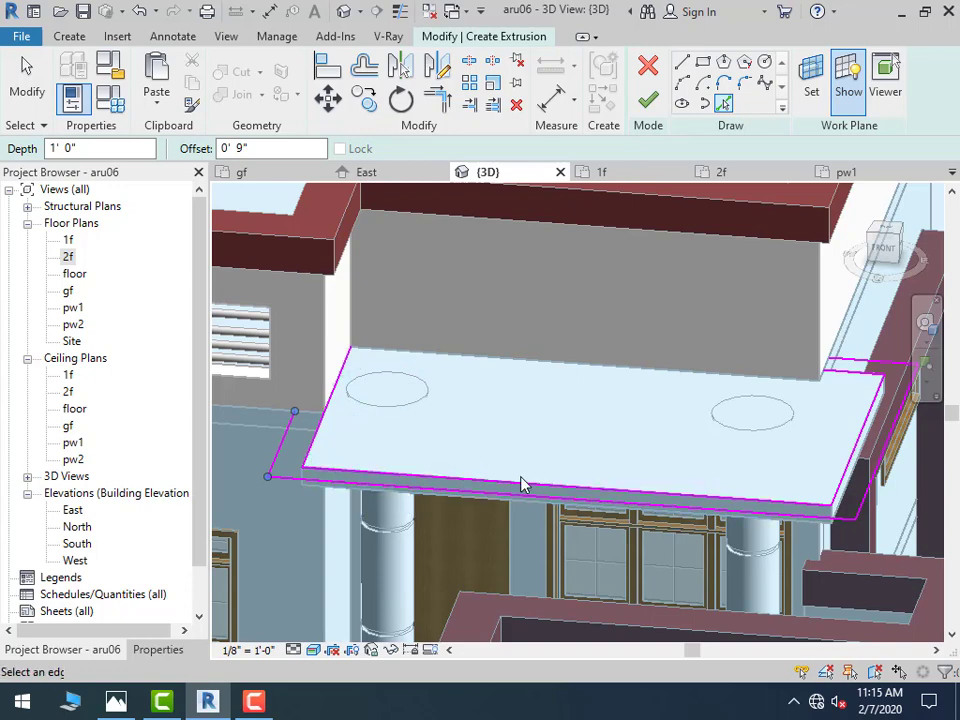
click(337, 393)
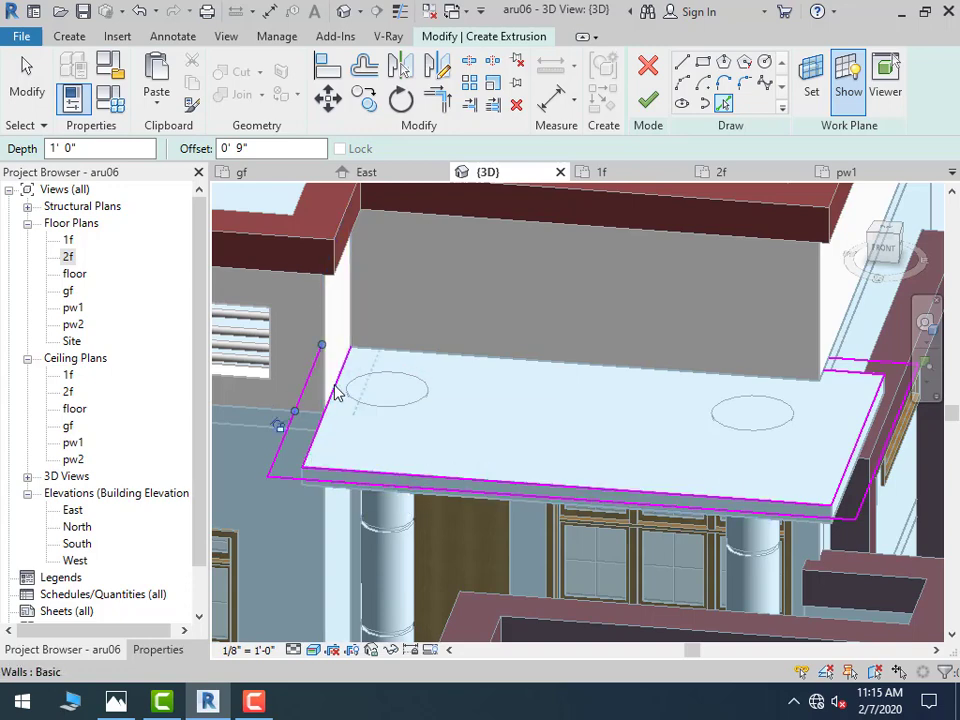
Try drawing lines at the back corners with the Line tool, then cancel them
click(680, 64)
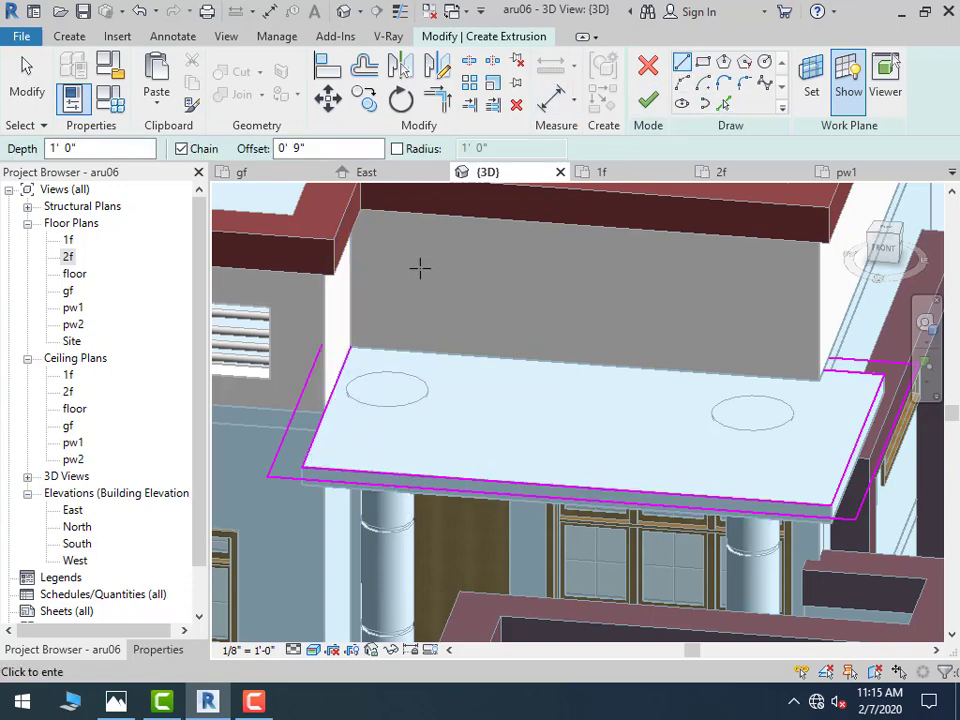
click(321, 344)
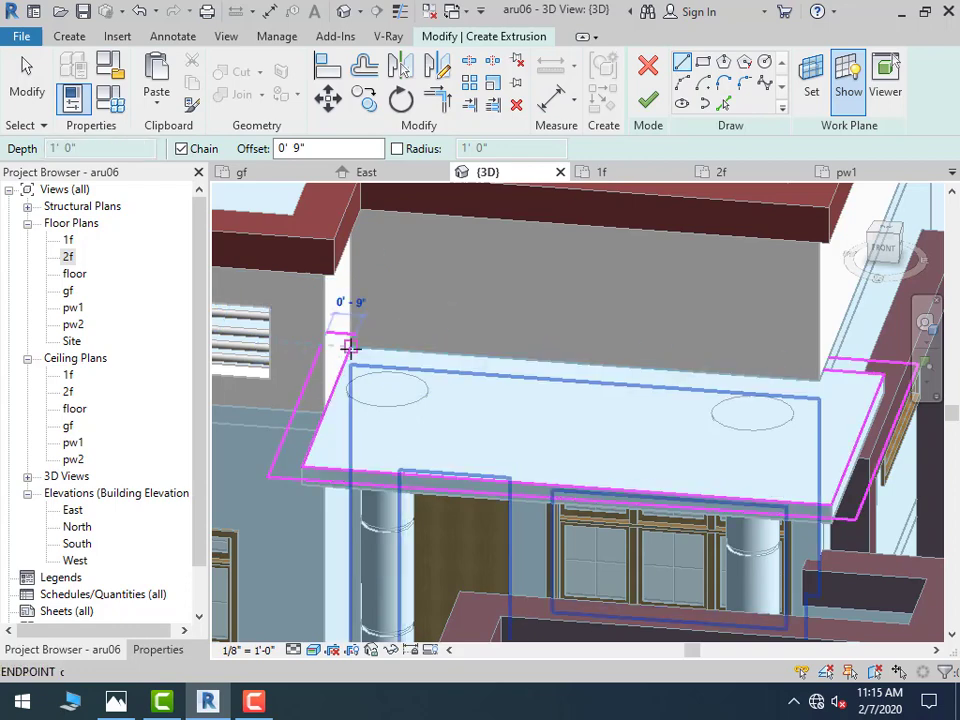
right_click(490, 271)
click(531, 279)
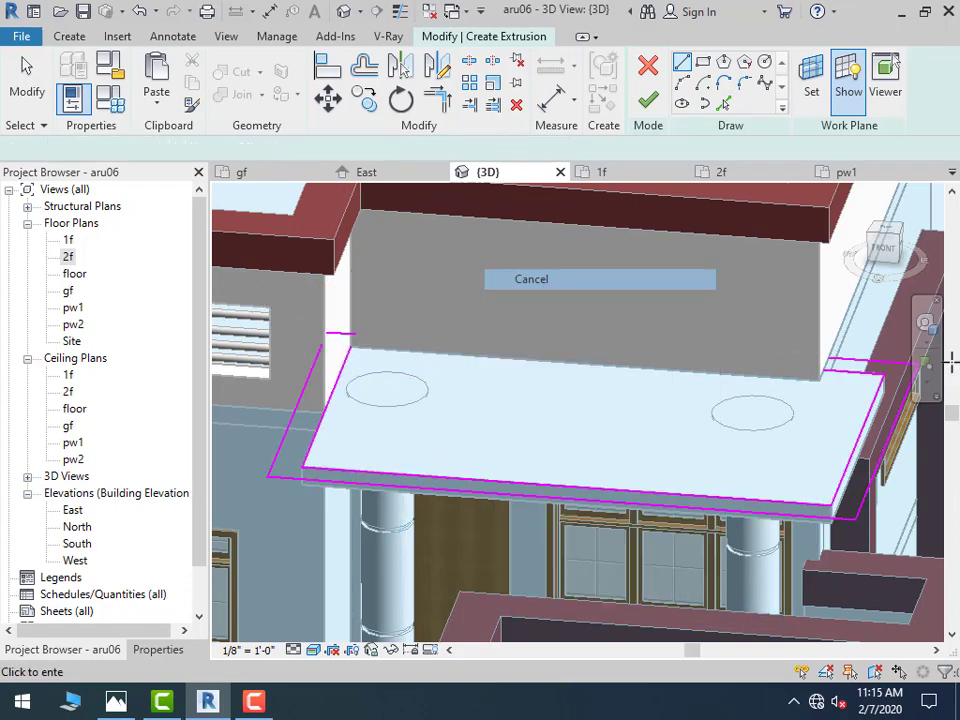
click(832, 356)
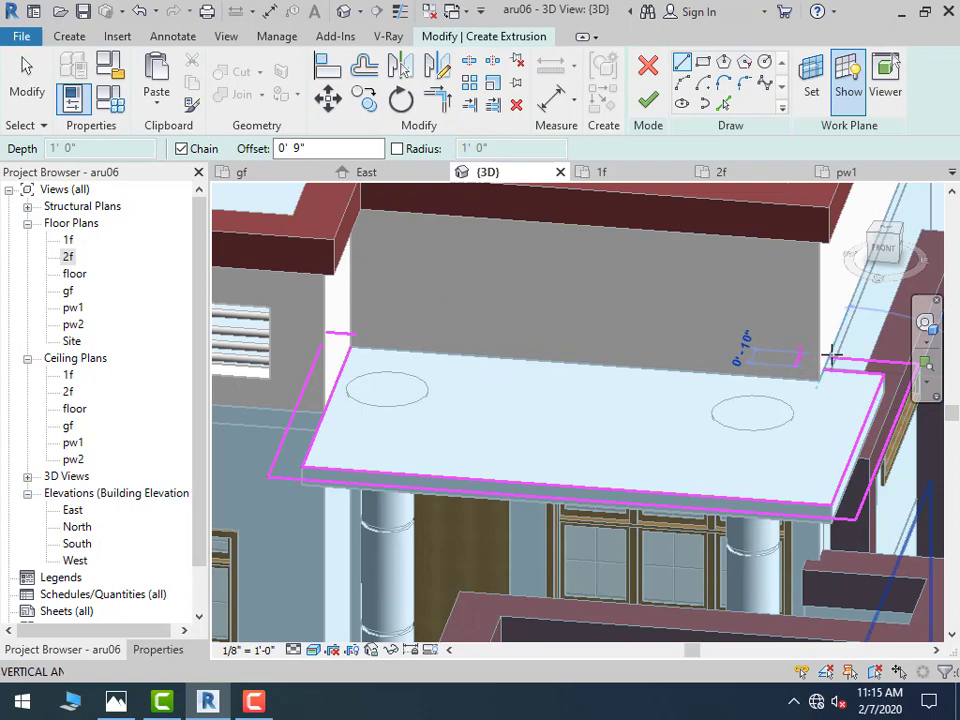
right_click(440, 323)
click(489, 338)
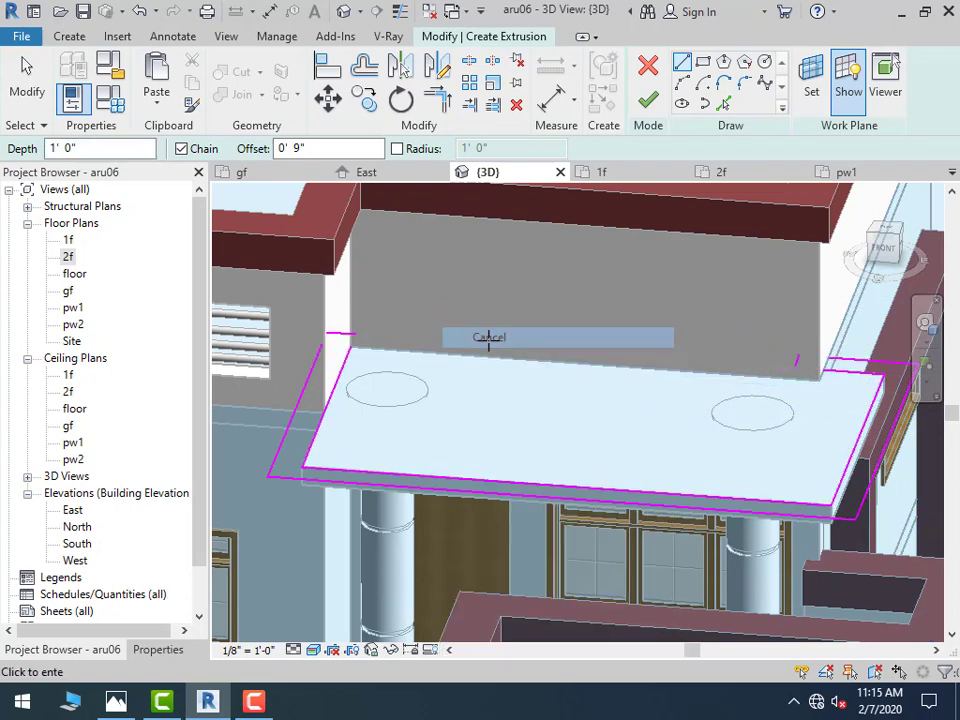
click(27, 82)
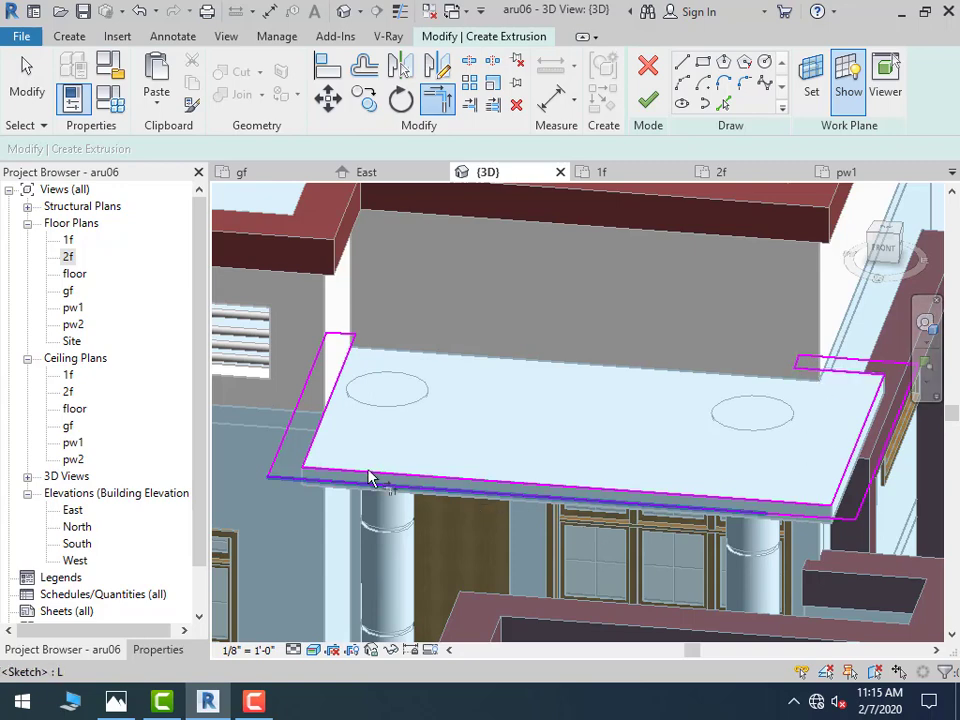
Finish the extrusion and compare the new balcony band with the reference photo
click(648, 99)
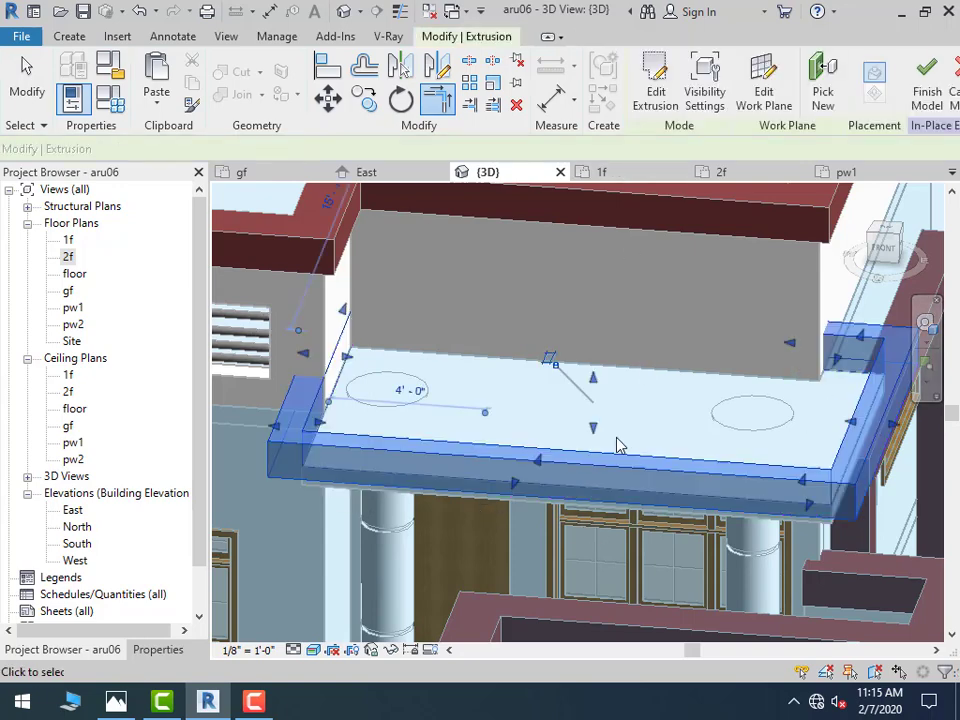
mouse_move(619, 450)
shift+middle_down()
mouse_move(640, 500)
mouse_move(630, 515)
shift+middle_up()
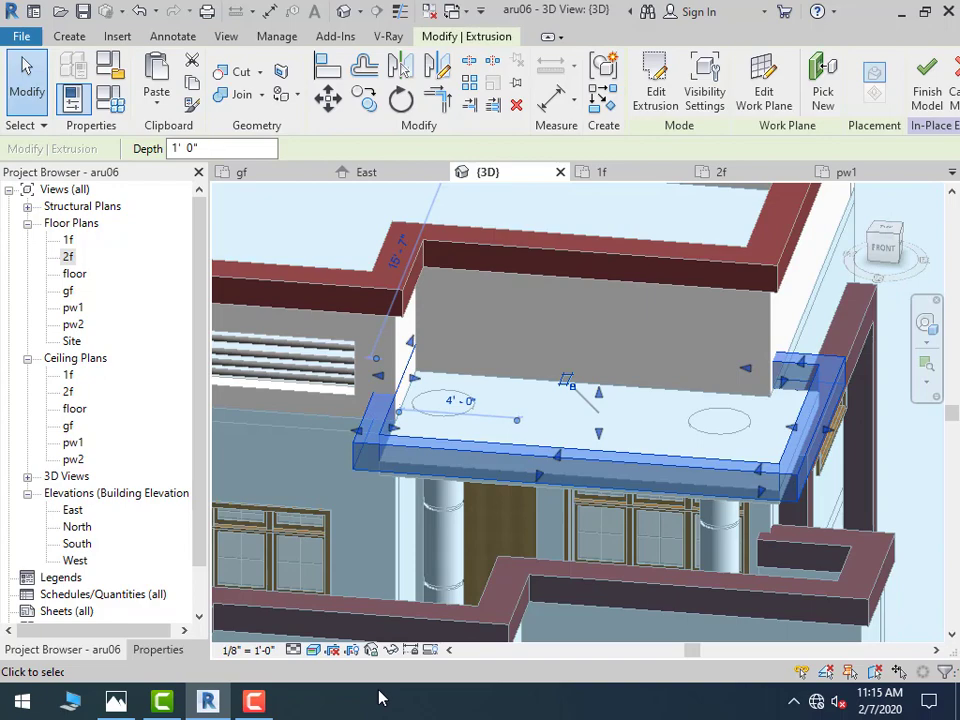
click(115, 704)
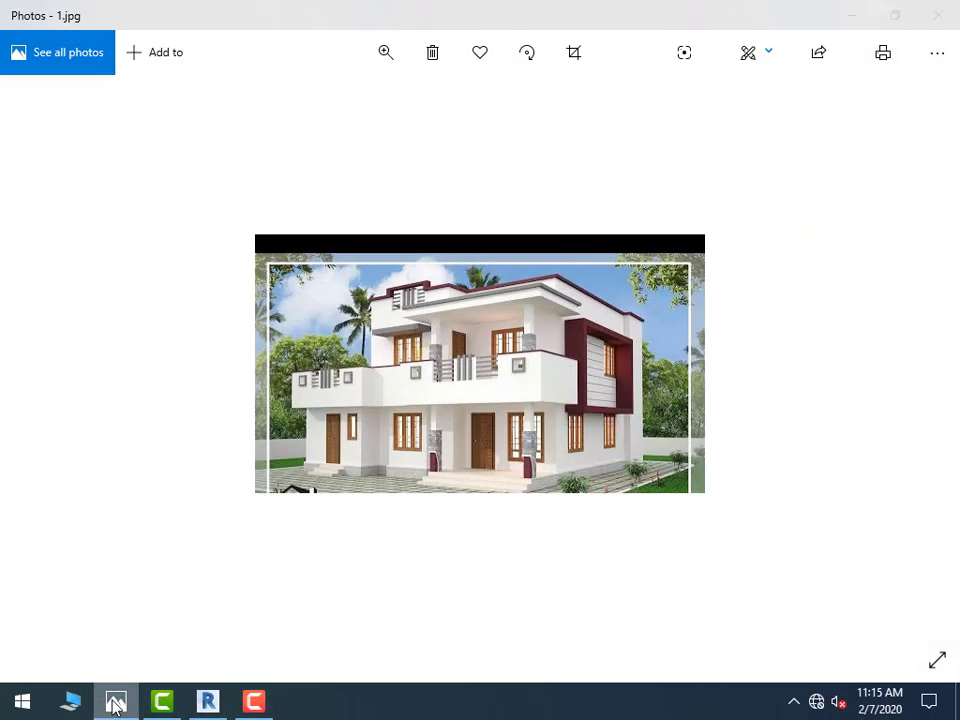
click(115, 704)
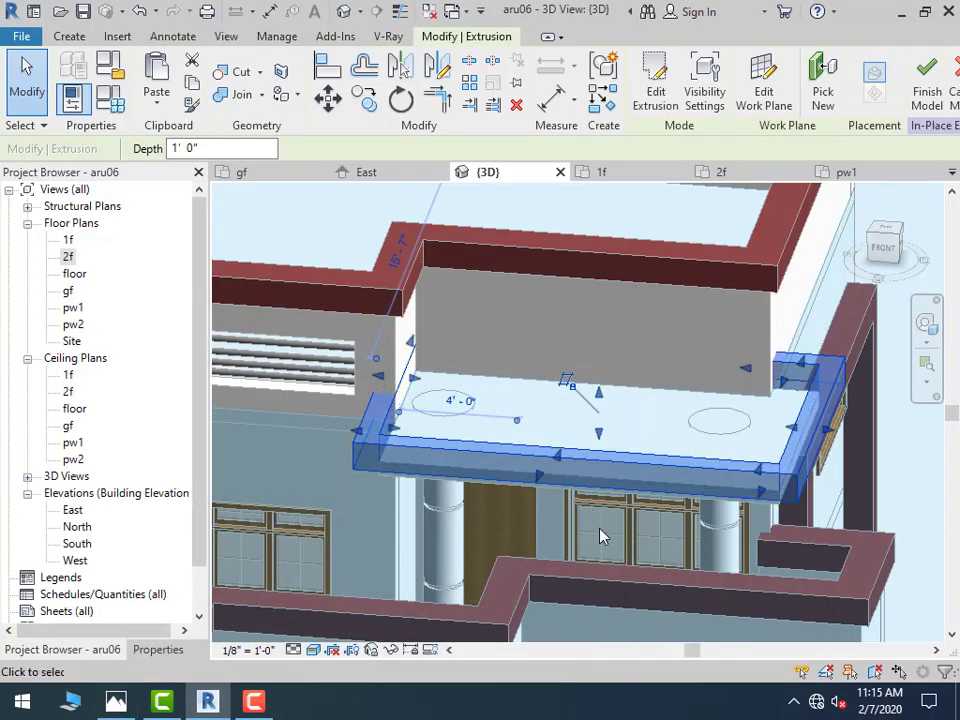
shift+middle_drag(587, 522, 596, 398)
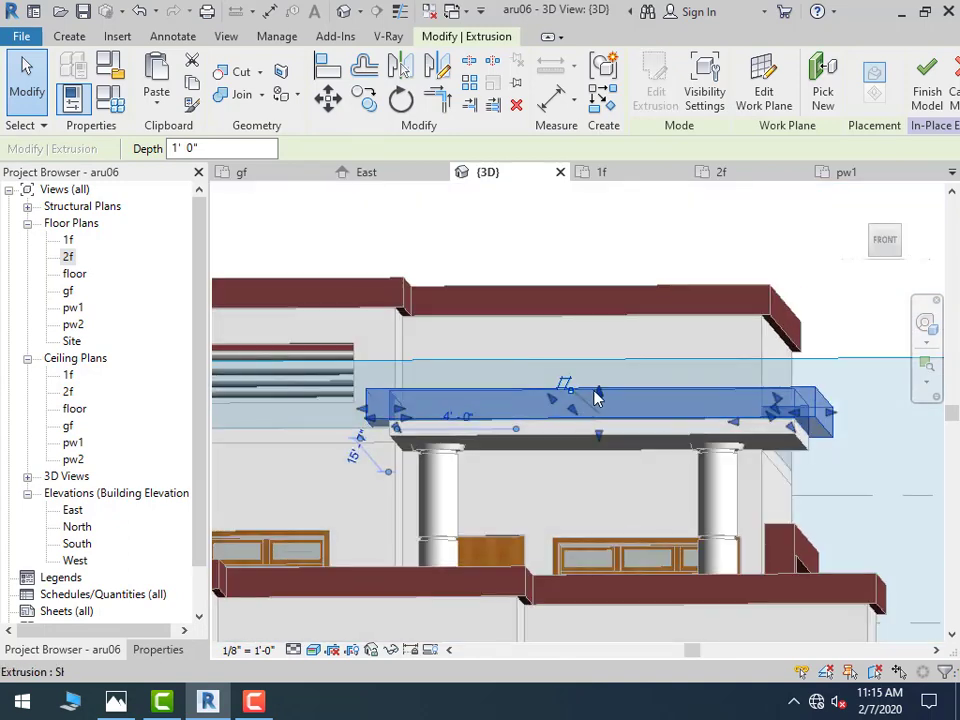
Lower the balcony band's top to about 4 inches and finish the in-place model
drag(596, 398, 598, 402)
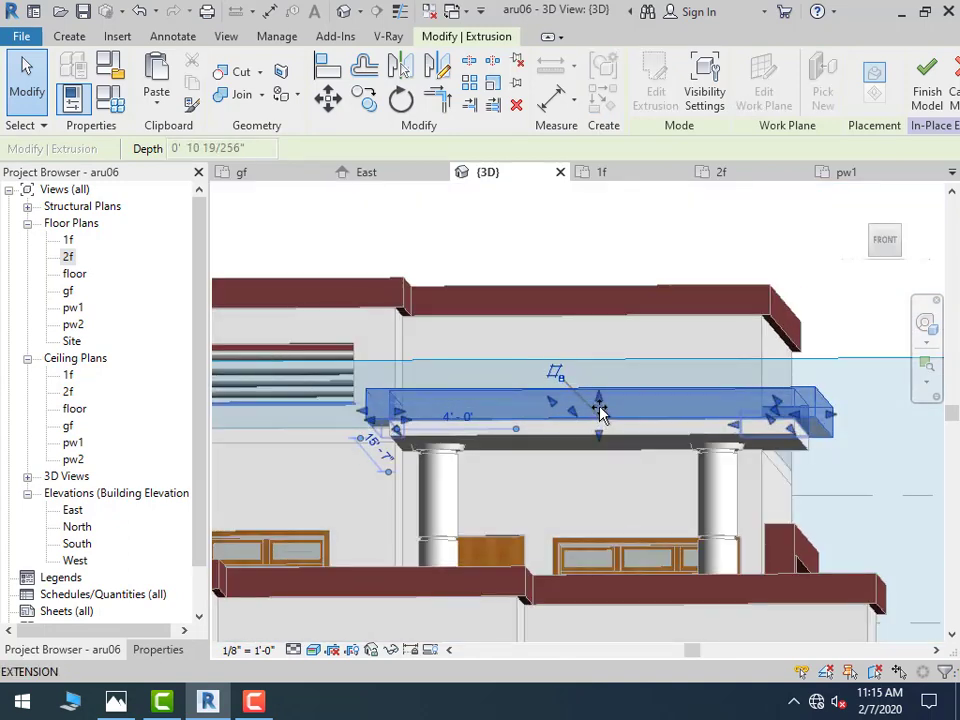
click(827, 324)
mouse_move(703, 467)
shift+middle_down()
mouse_move(647, 521)
mouse_move(652, 540)
mouse_move(735, 426)
shift+middle_up()
click(737, 433)
scroll(654, 446, up, 2)
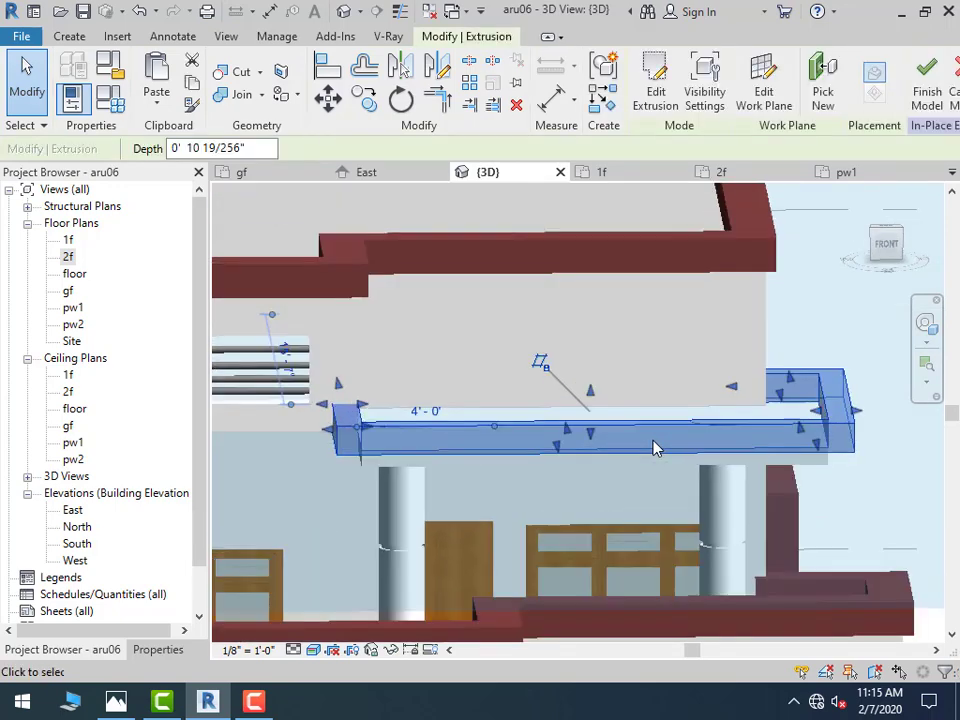
scroll(528, 350, up, 3)
drag(516, 340, 515, 390)
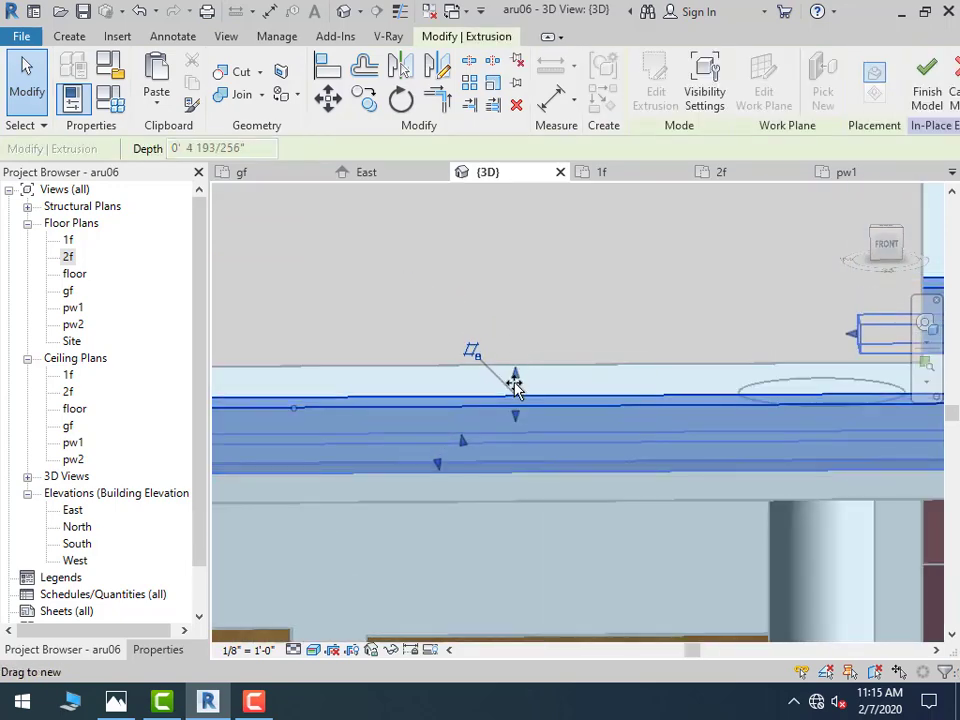
scroll(515, 390, down, 3)
scroll(515, 393, down, 2)
click(714, 306)
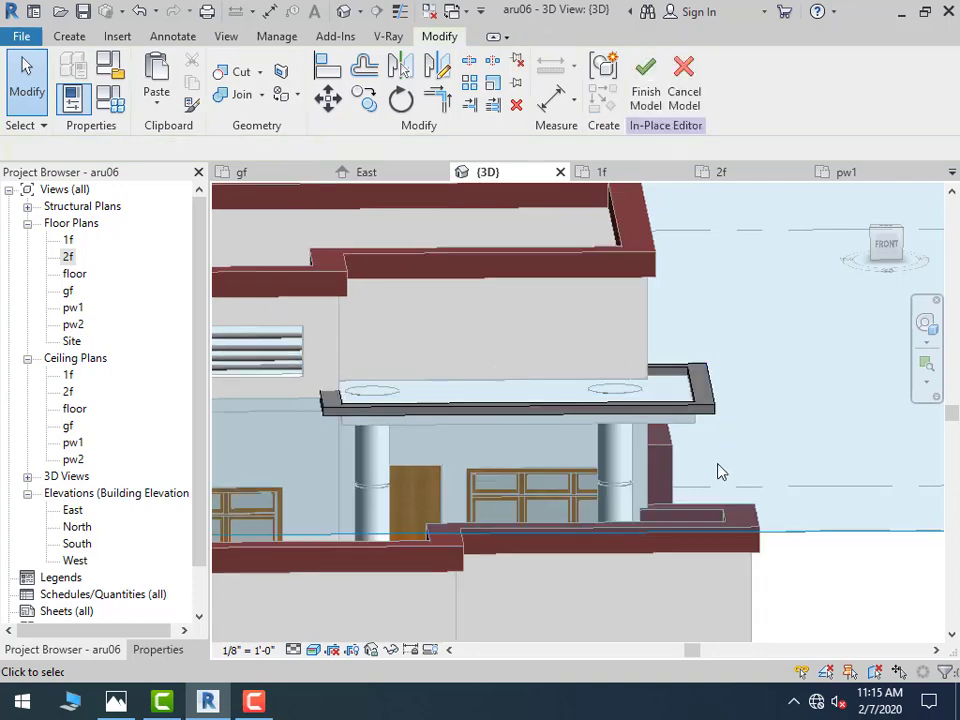
click(645, 95)
Orbit and zoom out to show the whole house, with the Architecture tab active
mouse_move(746, 439)
shift+middle_down()
mouse_move(666, 514)
mouse_move(628, 466)
shift+middle_up()
scroll(624, 468, down, 2)
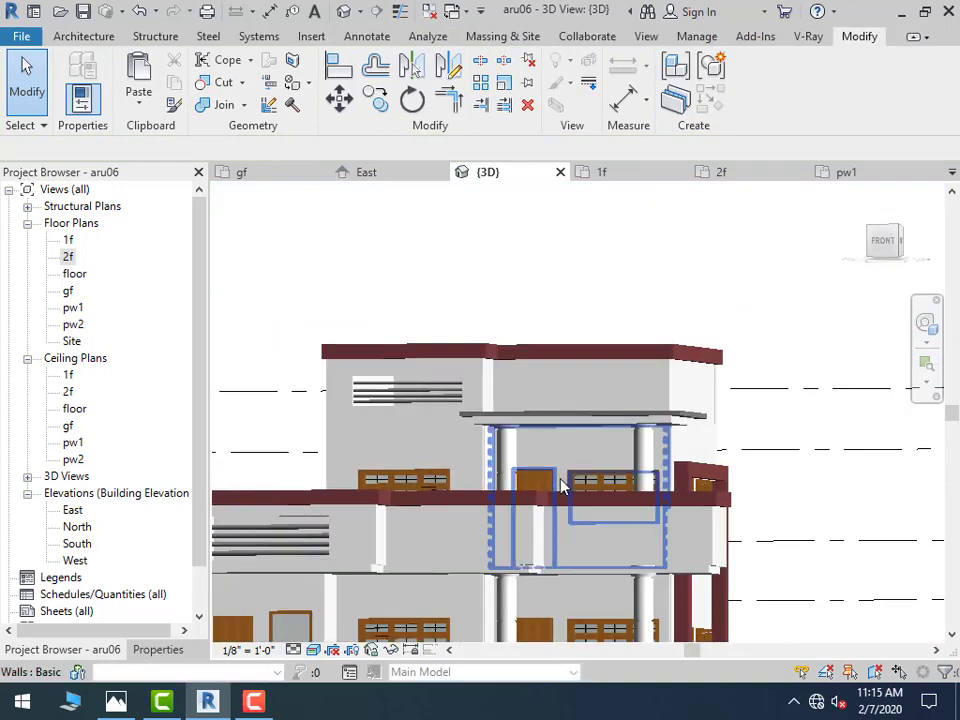
mouse_move(561, 486)
middle_down()
mouse_move(586, 379)
mouse_move(611, 328)
middle_up()
mouse_move(611, 497)
shift+middle_down()
mouse_move(628, 521)
mouse_move(623, 530)
mouse_move(579, 493)
mouse_move(628, 531)
mouse_move(660, 521)
mouse_move(648, 590)
shift+middle_up()
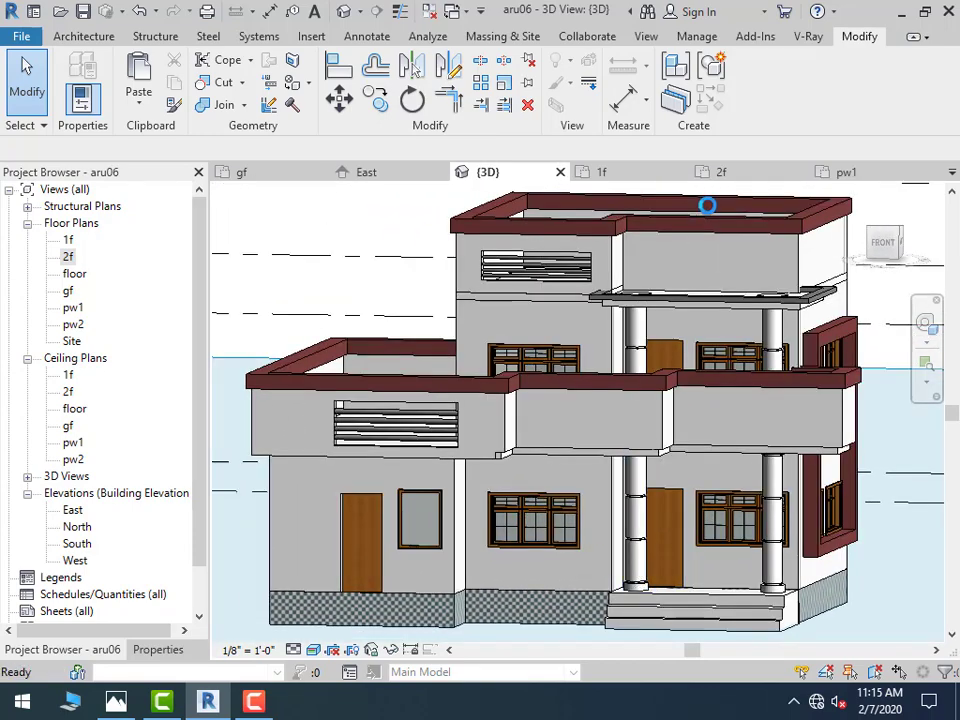
click(83, 37)
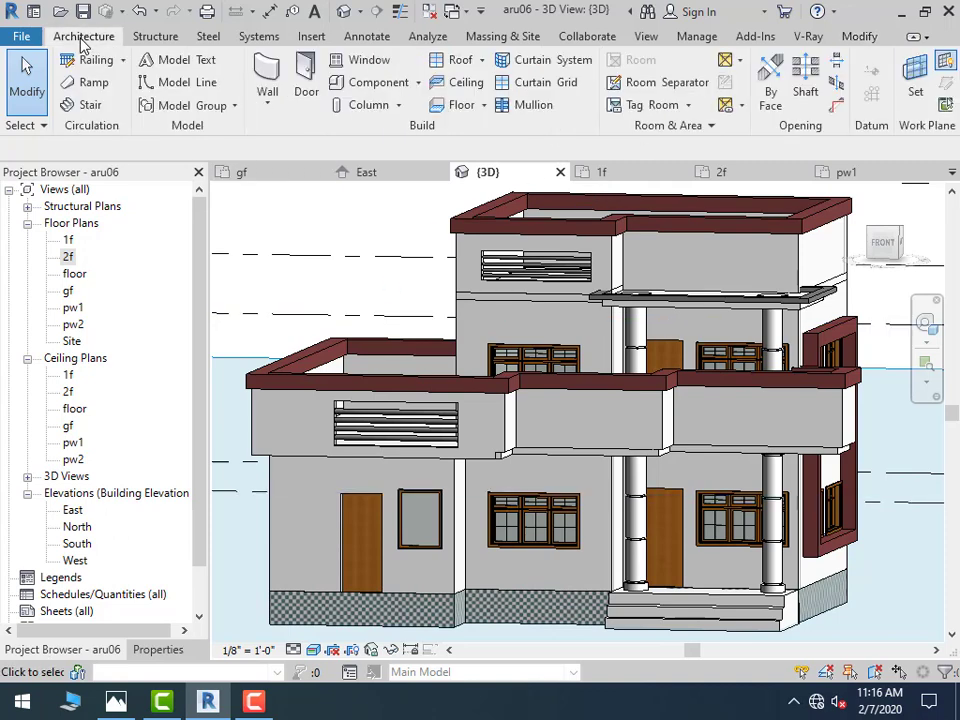
click(370, 84)
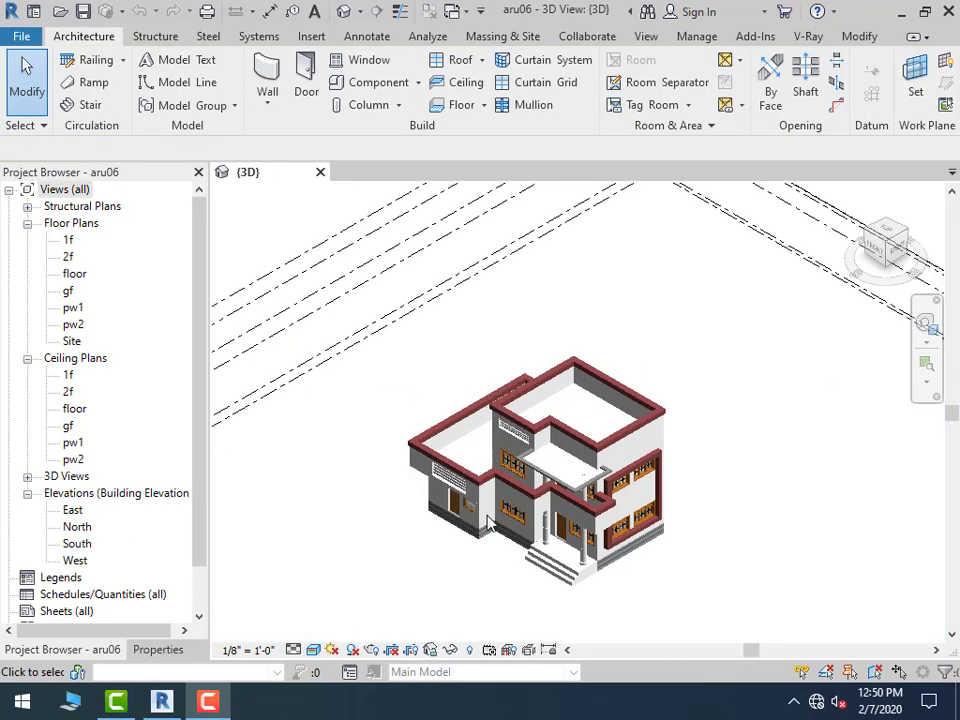
Open the 'floor' plan and zoom in on the house
mouse_move(456, 572)
middle_down()
mouse_move(519, 514)
mouse_move(508, 521)
middle_up()
key(alt)
scroll(519, 524, up, 2)
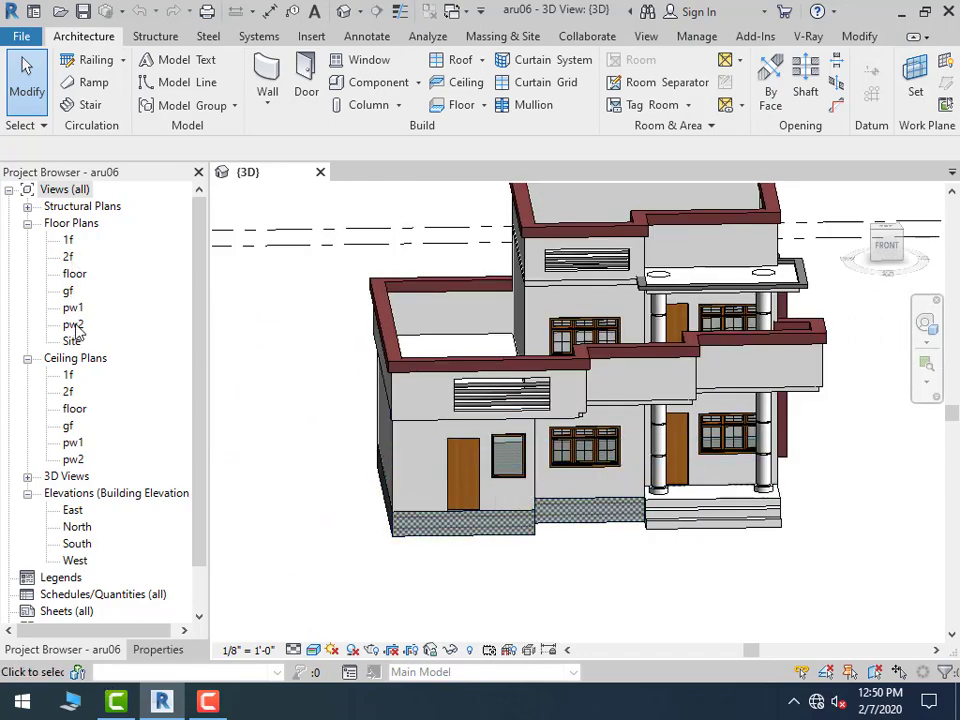
double_click(71, 273)
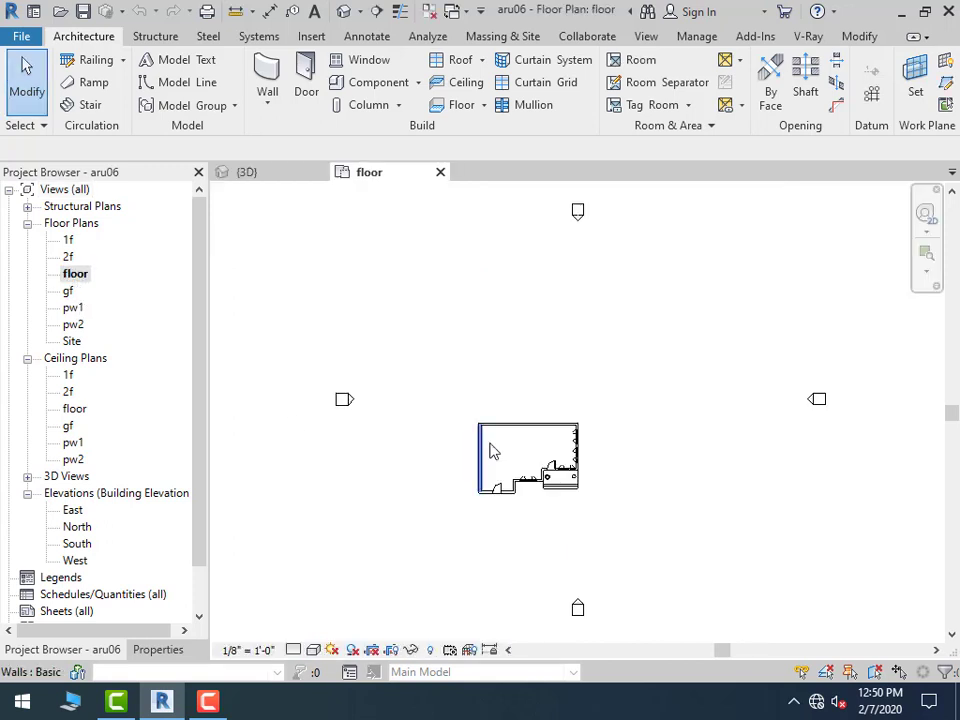
scroll(527, 471, up, 2)
scroll(527, 471, up, 2)
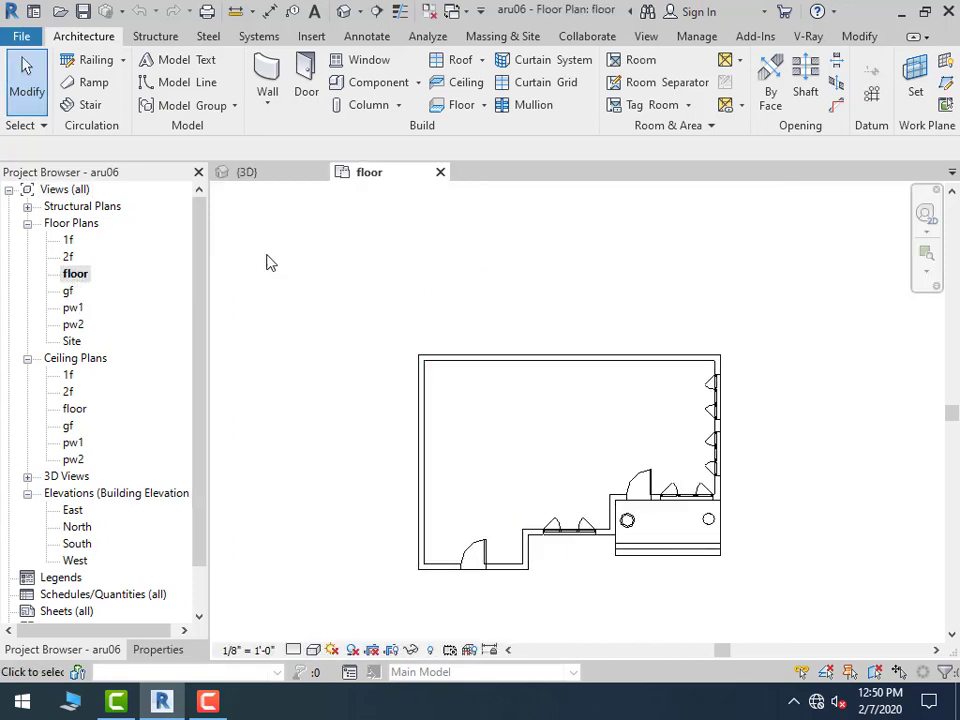
click(268, 106)
click(268, 106)
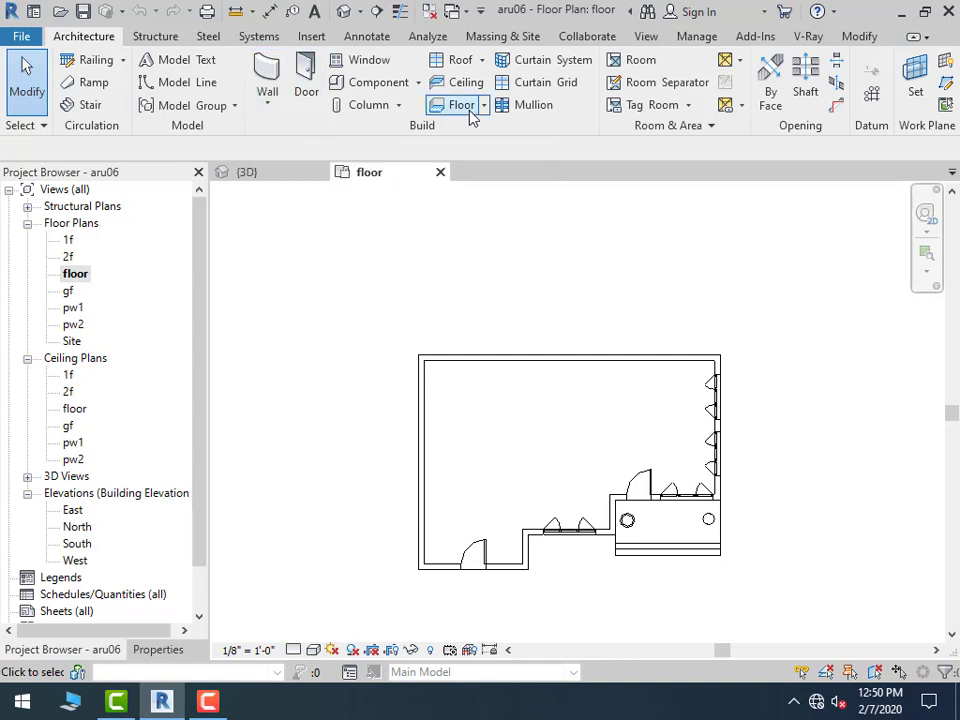
Start a Floor: Architectural sketch using the rectangle boundary tool
click(487, 106)
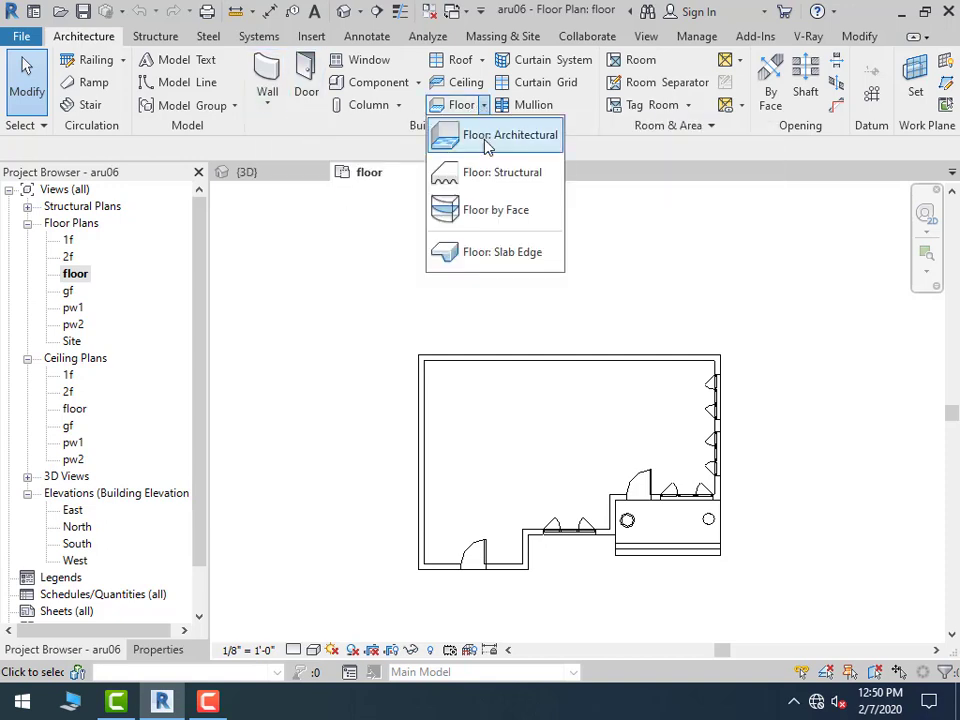
click(440, 135)
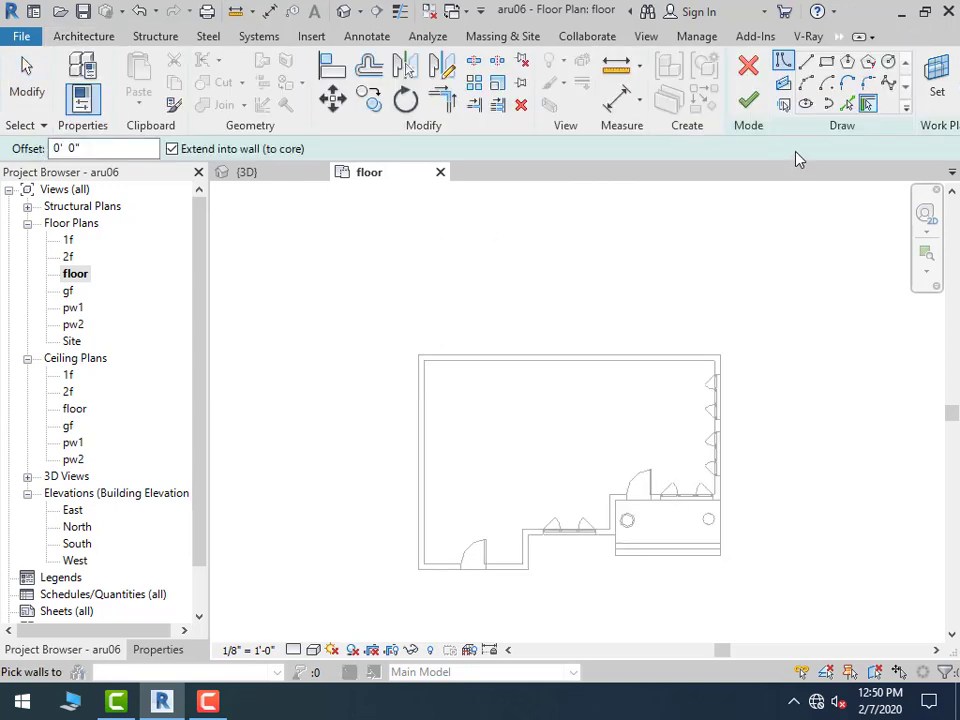
click(826, 61)
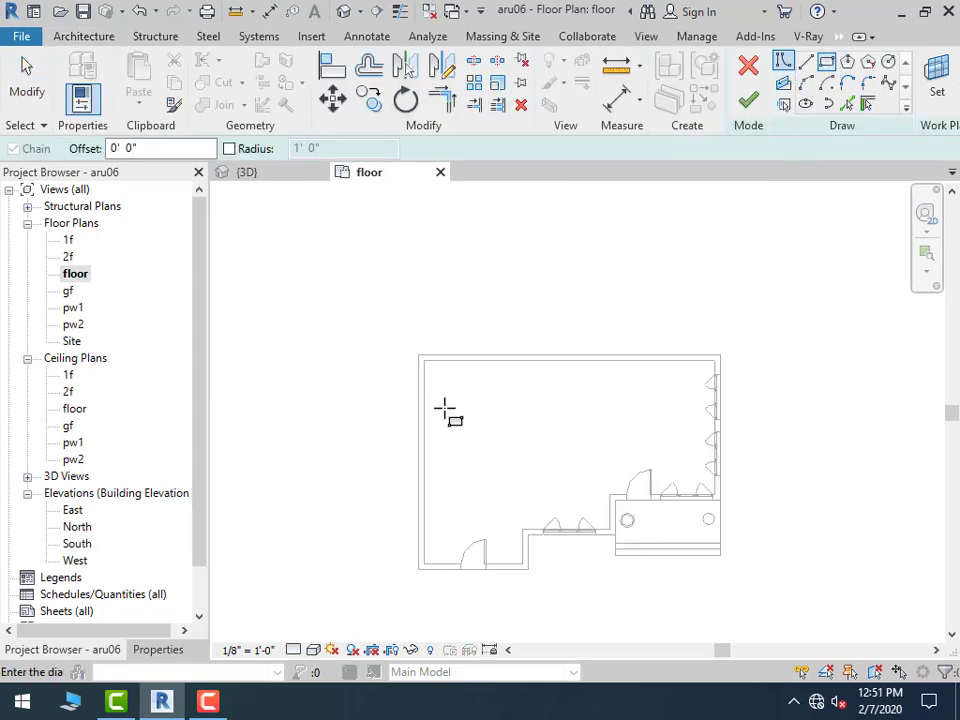
click(401, 317)
scroll(553, 530, down, 3)
key(Escape)
key(Escape)
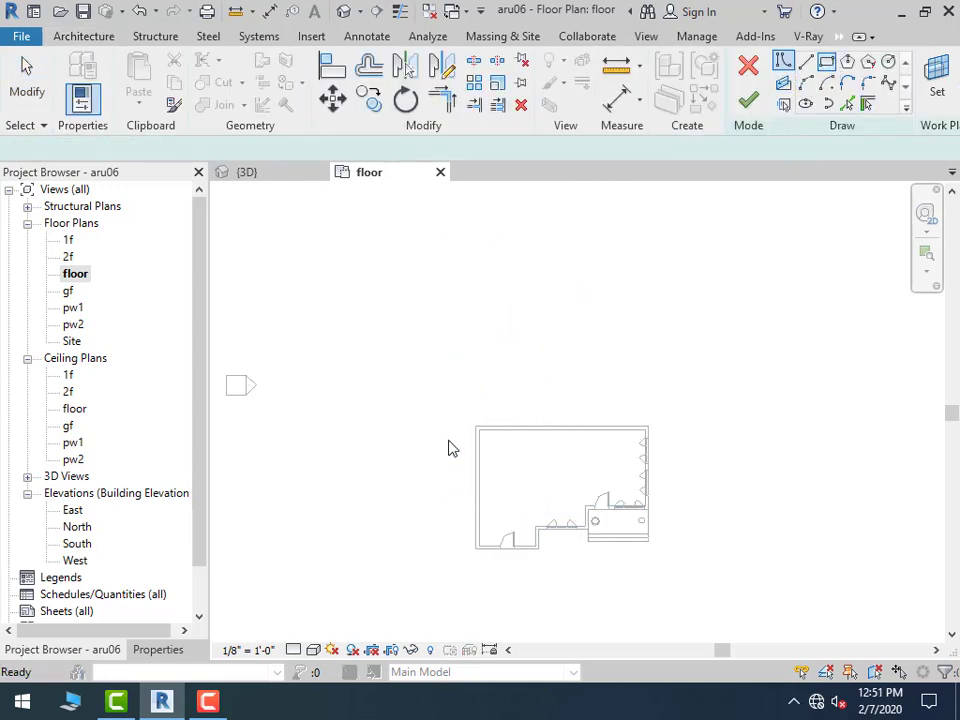
key(Return)
scroll(449, 449, up, 3)
Draw a 44' by 76' rectangle enclosing the house and finish the floor slab
click(377, 336)
scroll(653, 595, down, 3)
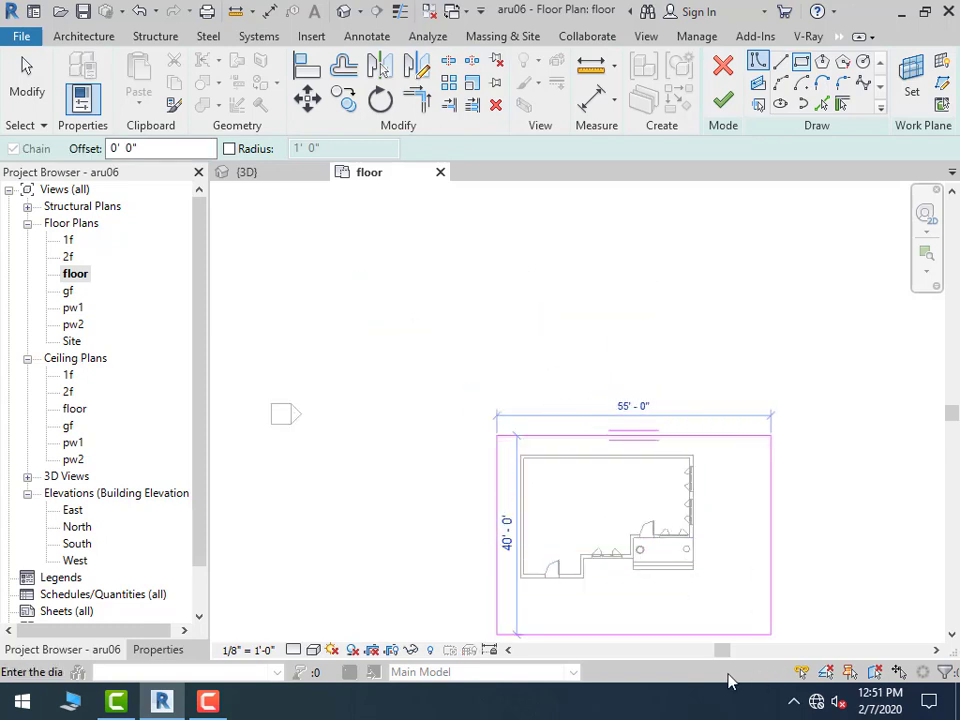
scroll(729, 681, down, 2)
middle_drag(719, 606, 713, 383)
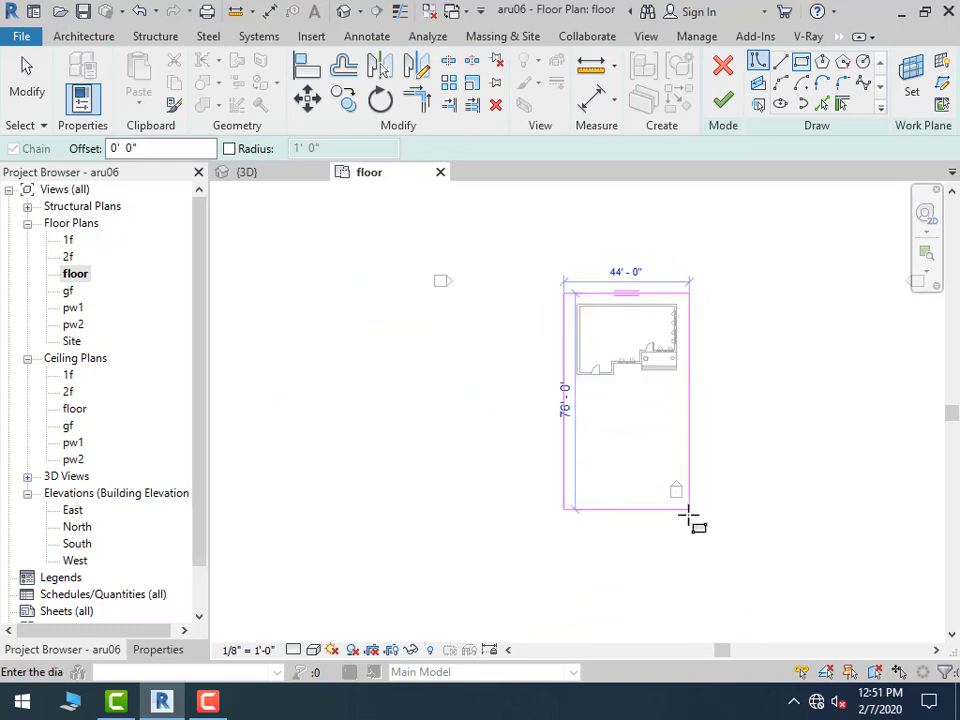
click(693, 510)
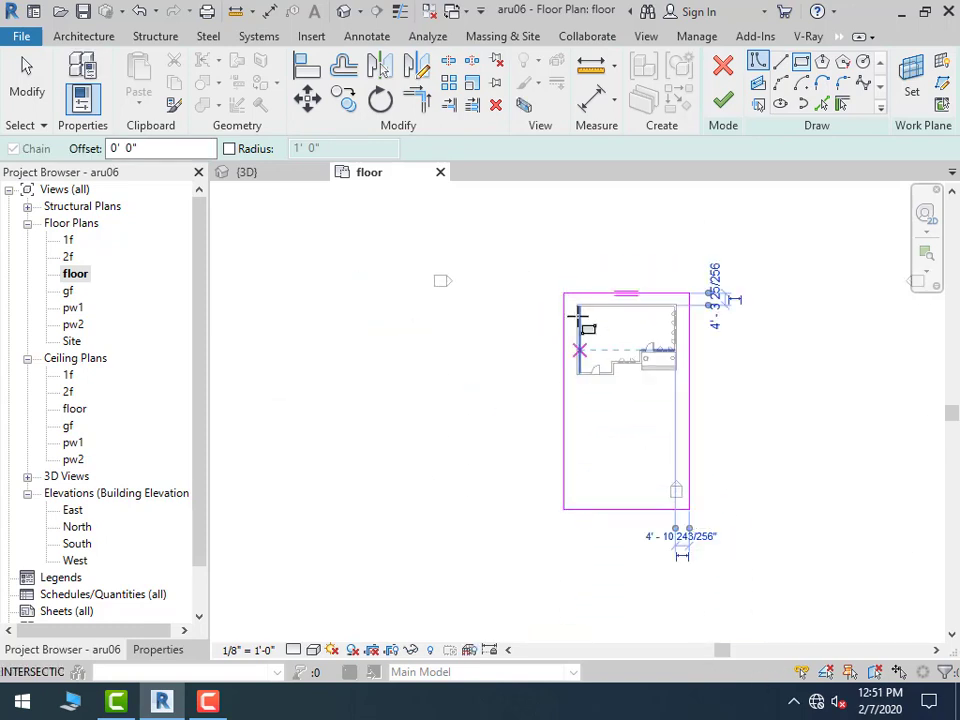
click(726, 101)
click(343, 12)
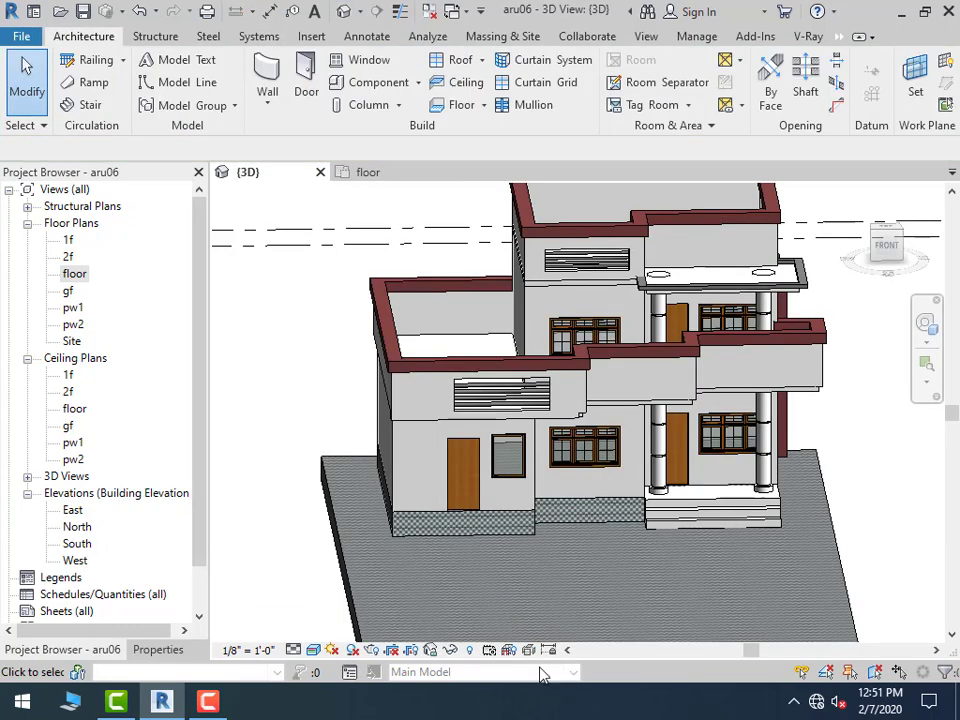
Duplicate the new slab's floor type as Generic - 12" 2
click(347, 580)
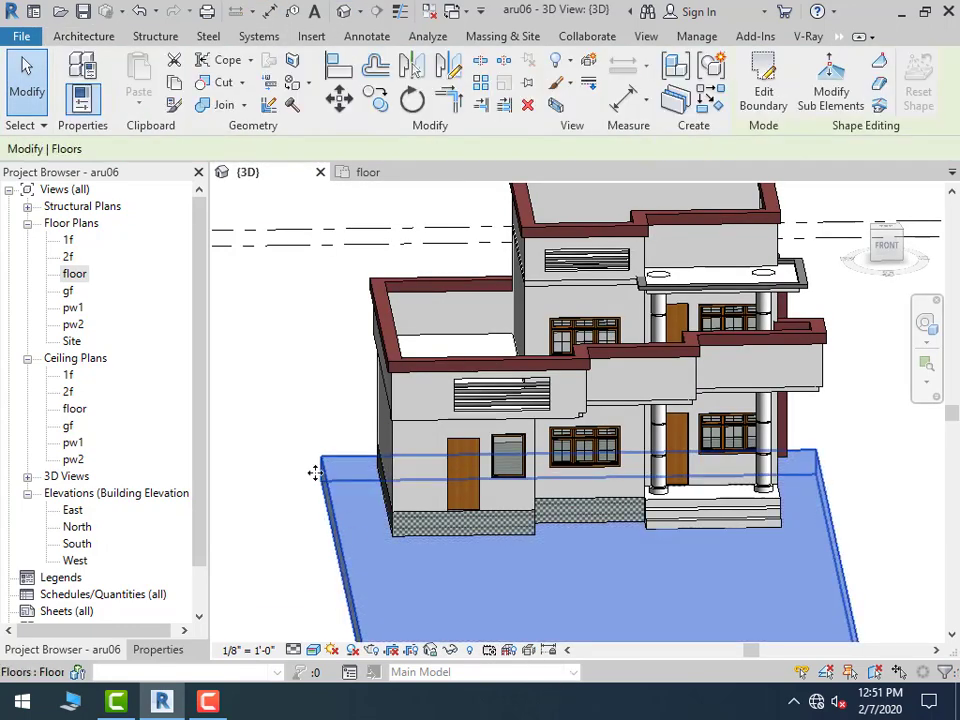
middle_drag(317, 471, 317, 326)
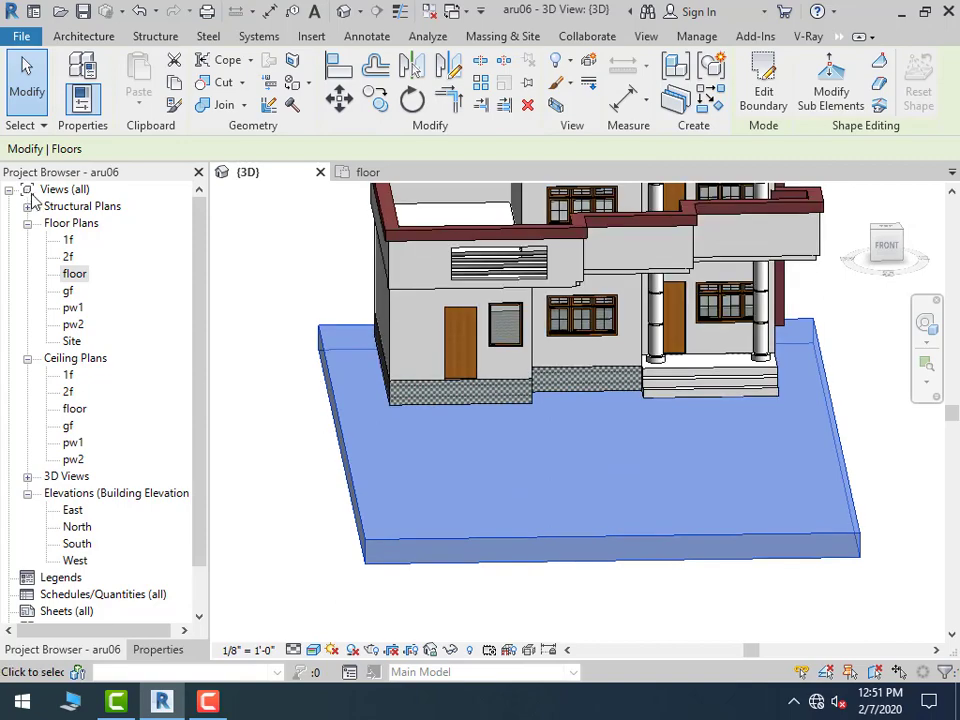
click(155, 650)
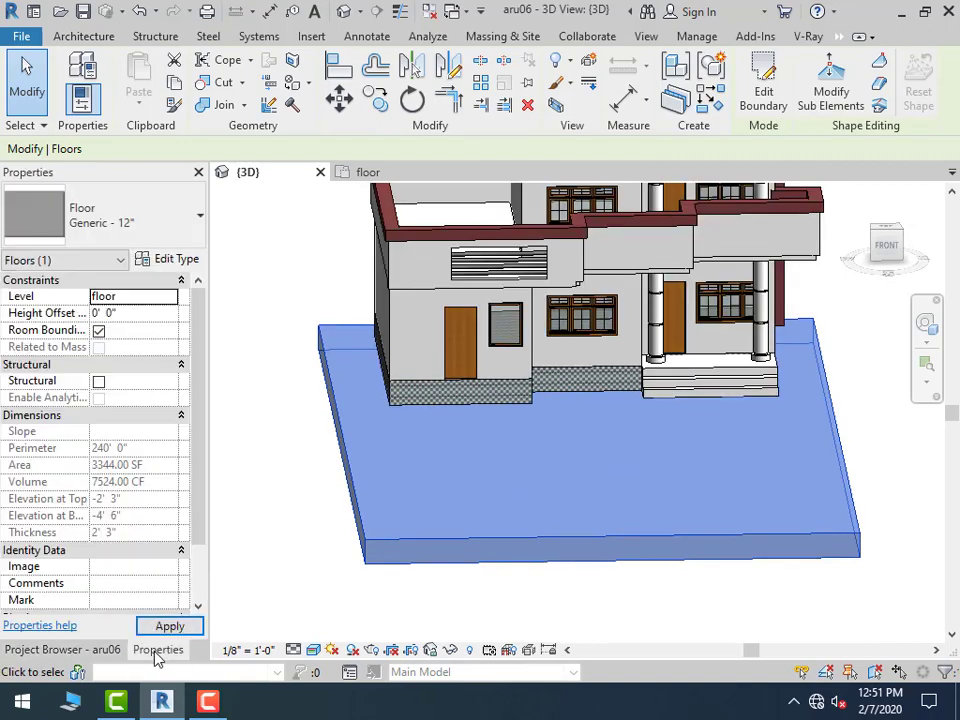
click(175, 259)
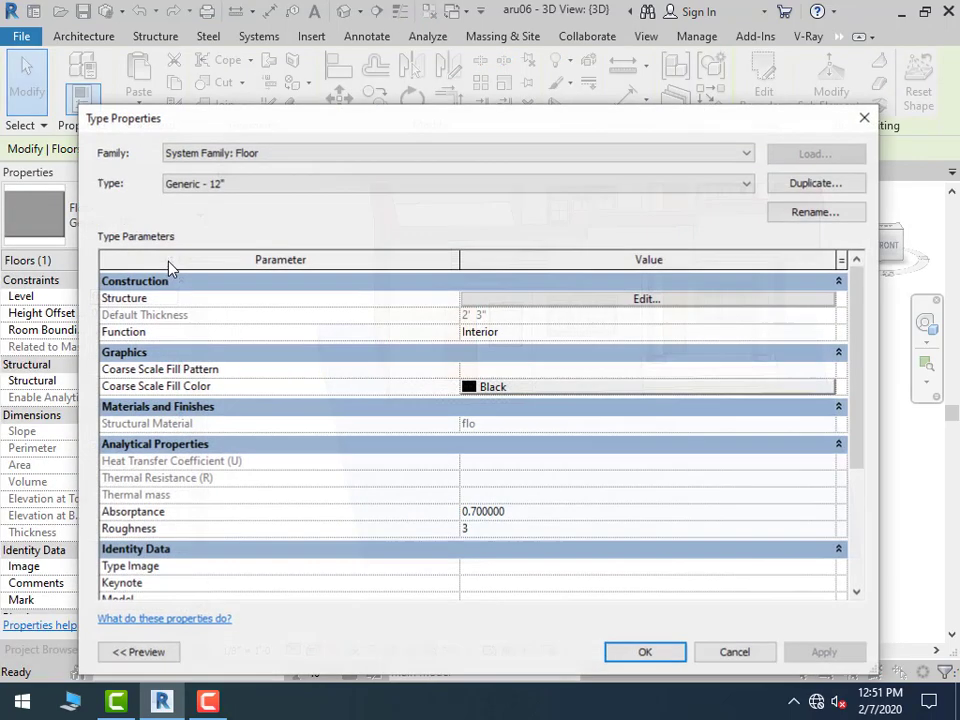
click(816, 182)
click(484, 431)
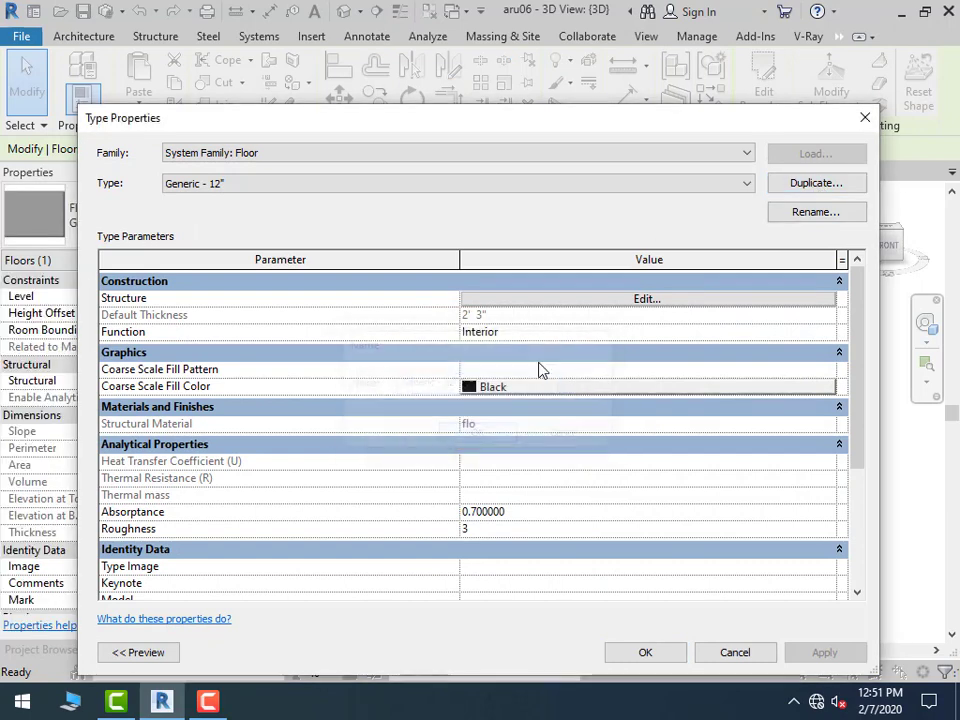
Create a new material named f22 for the floor's structure layer
click(628, 300)
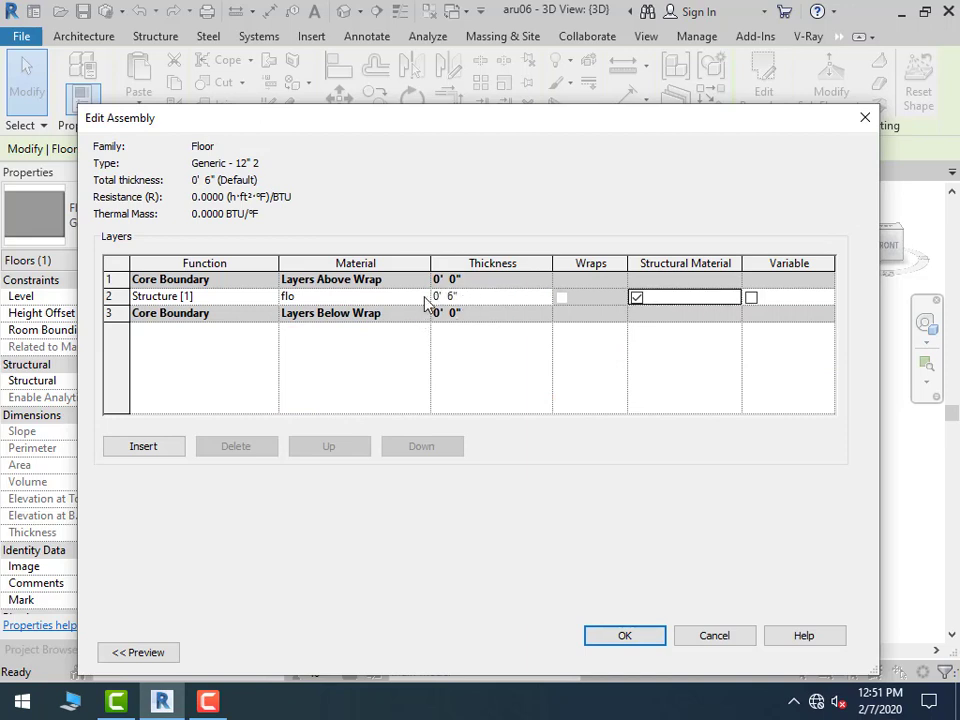
click(424, 302)
click(423, 298)
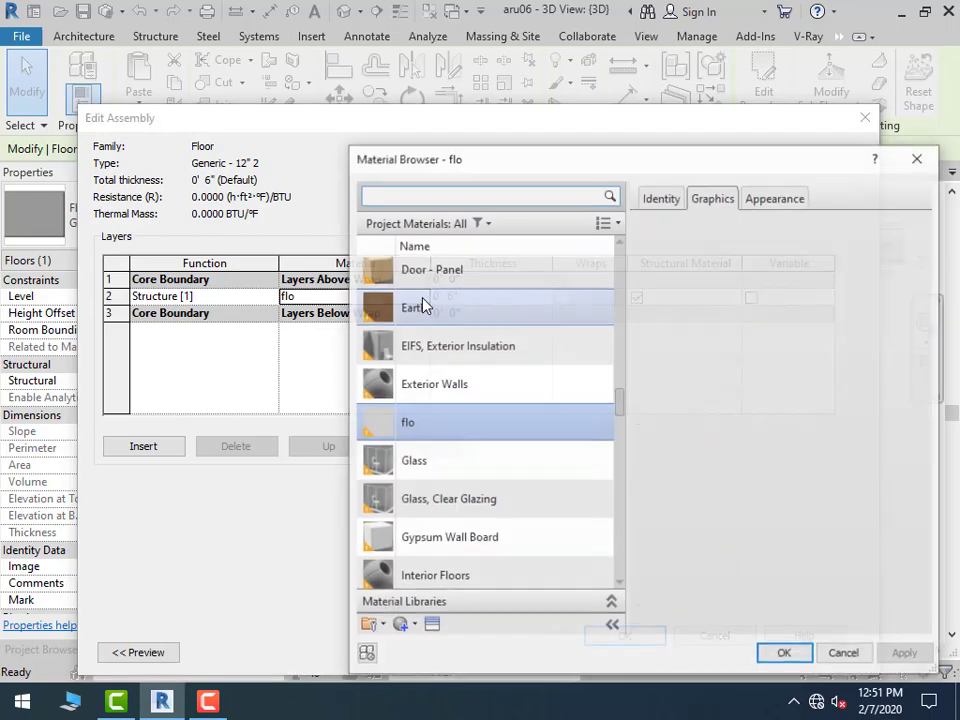
click(400, 626)
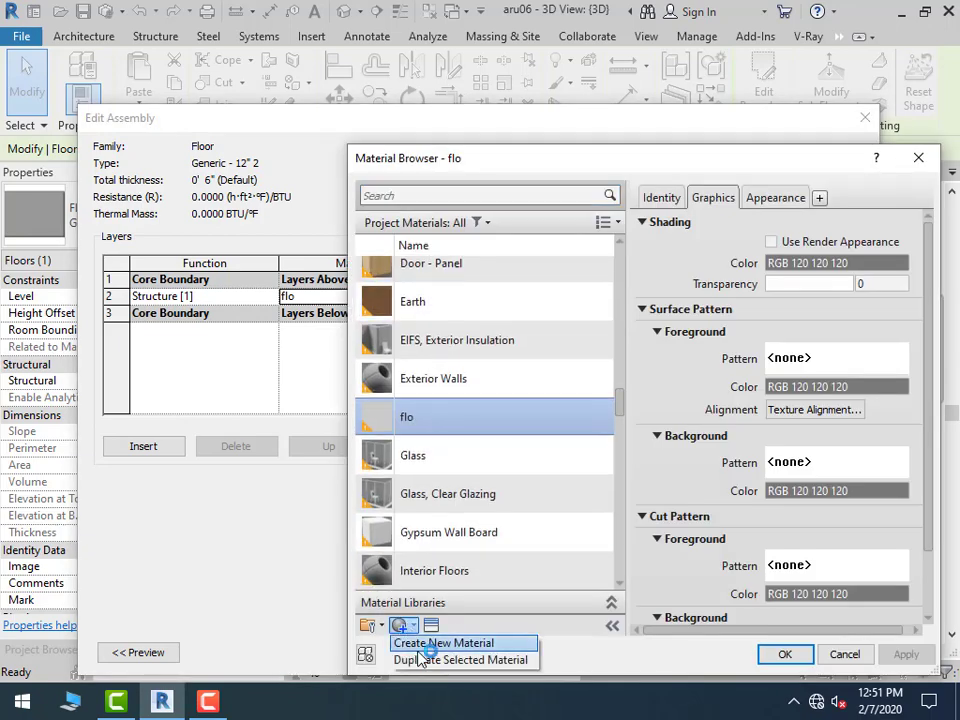
click(427, 645)
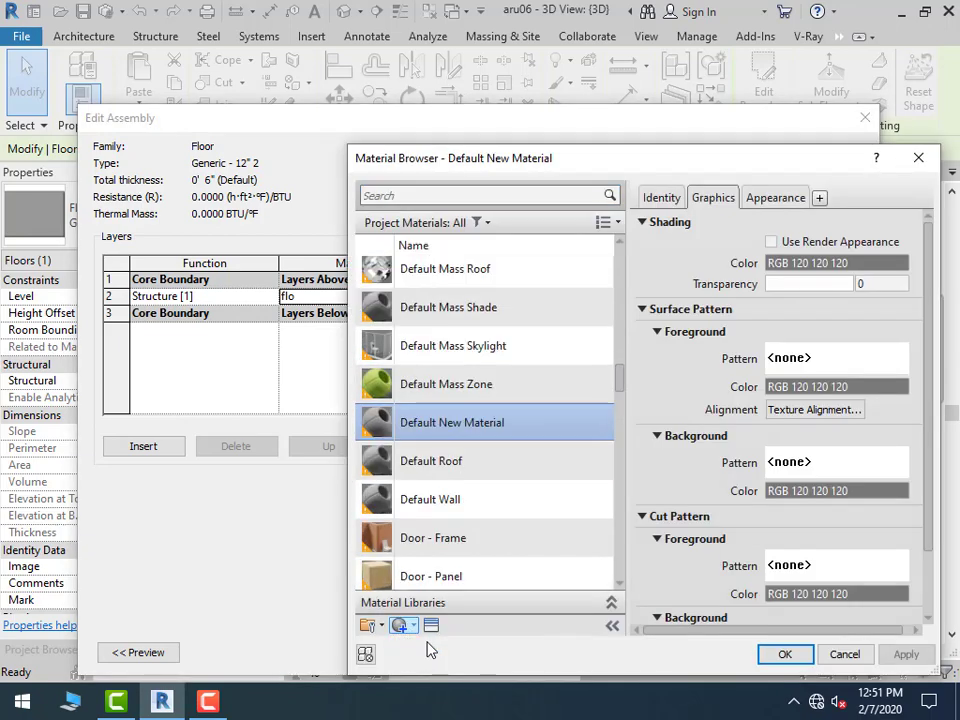
click(662, 198)
text(f22)
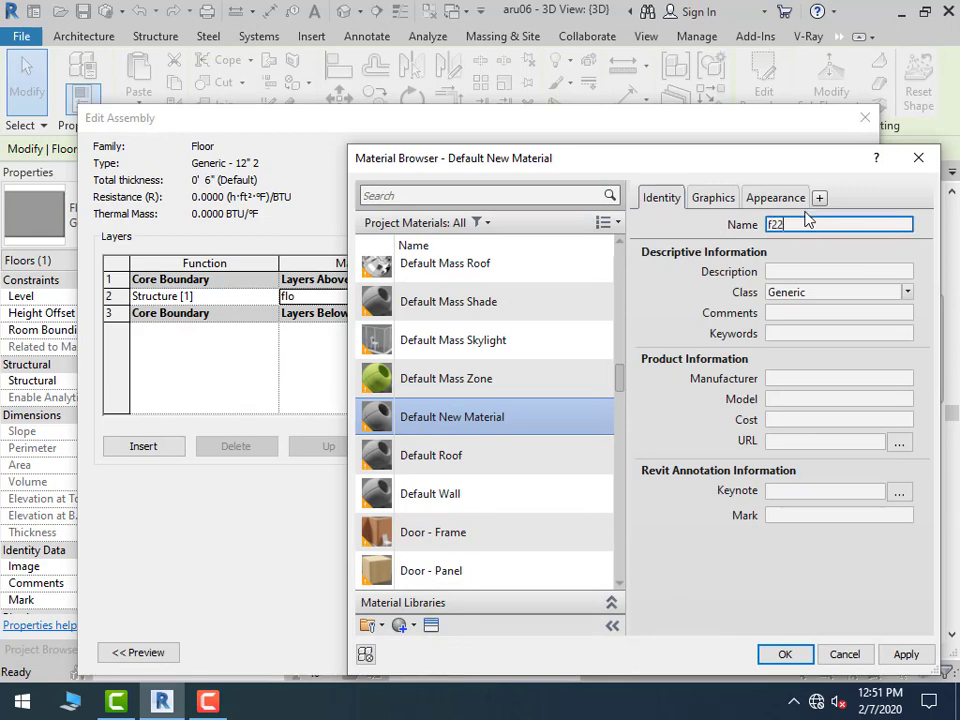
click(790, 205)
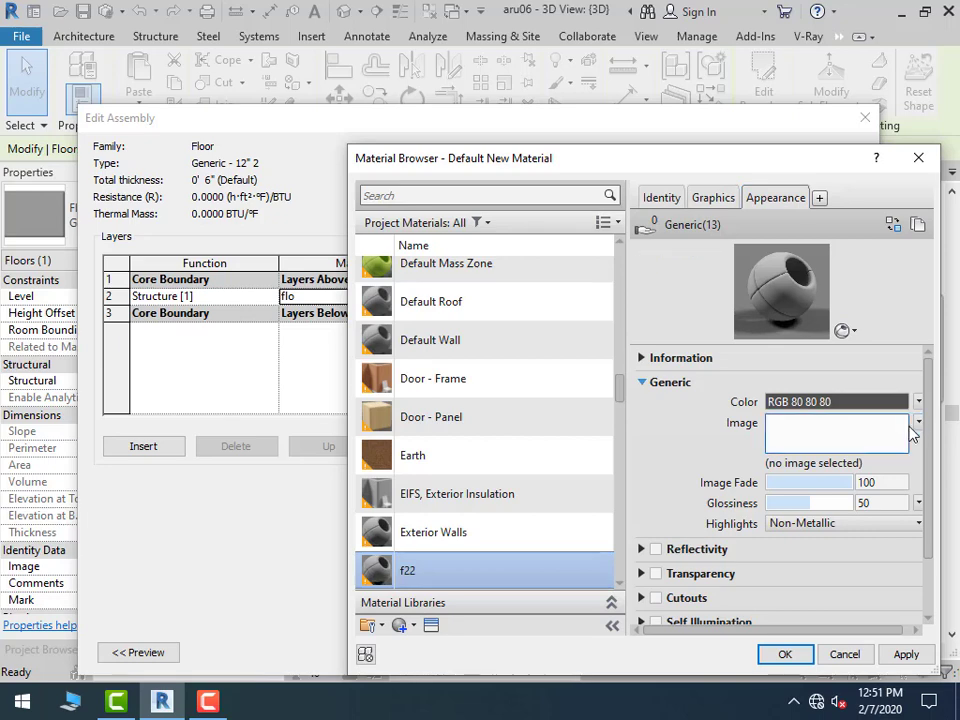
Give f22 an image texture, browsing to material library > Tiles- floor texture
click(919, 425)
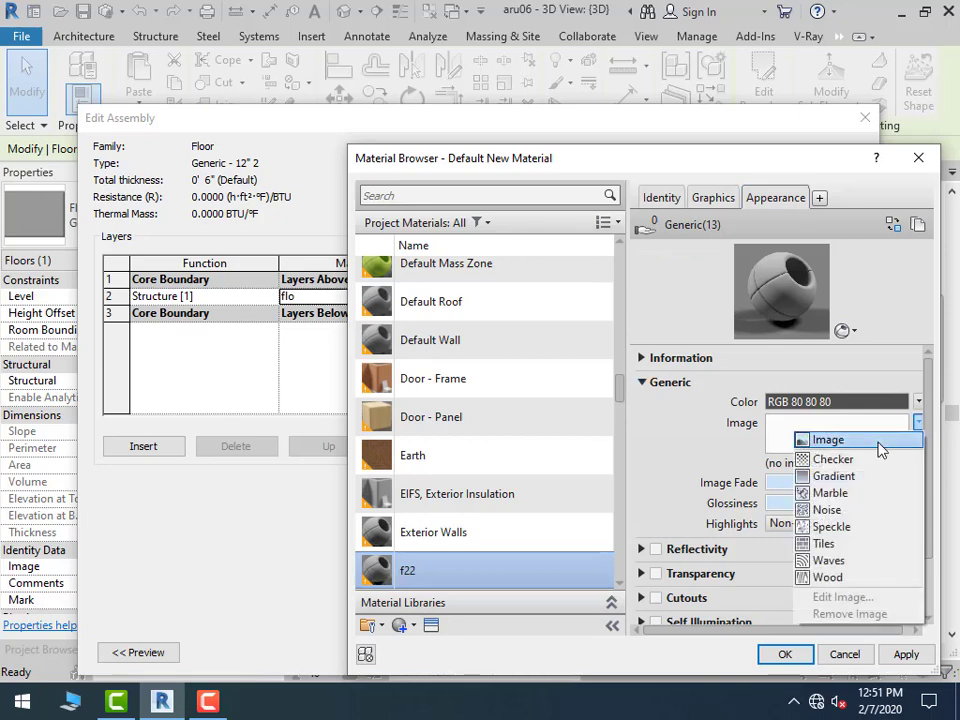
click(820, 439)
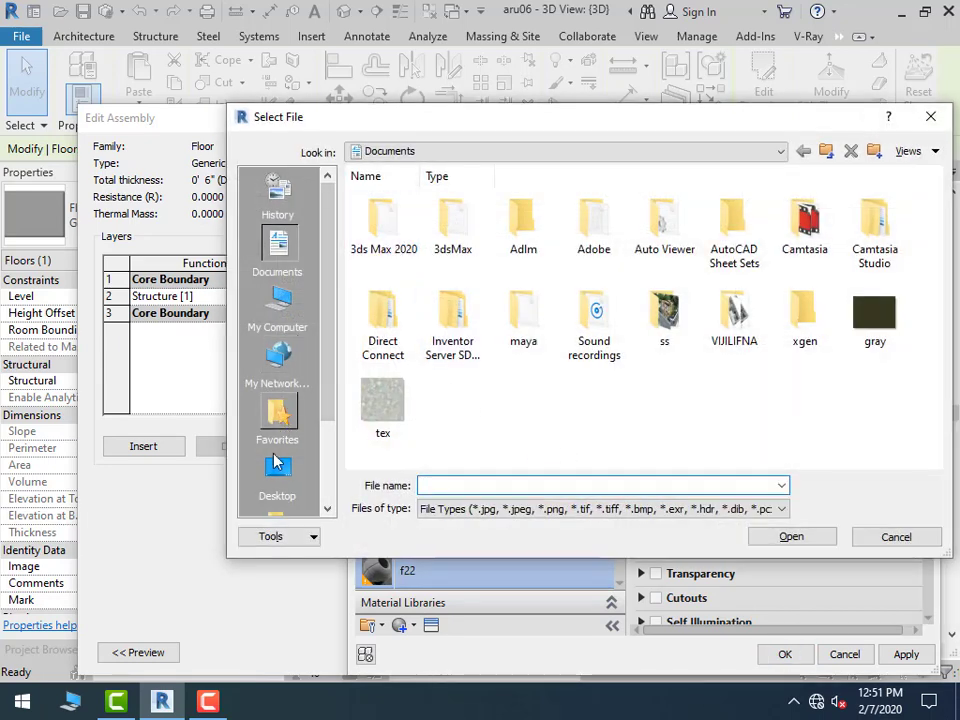
click(278, 478)
click(470, 410)
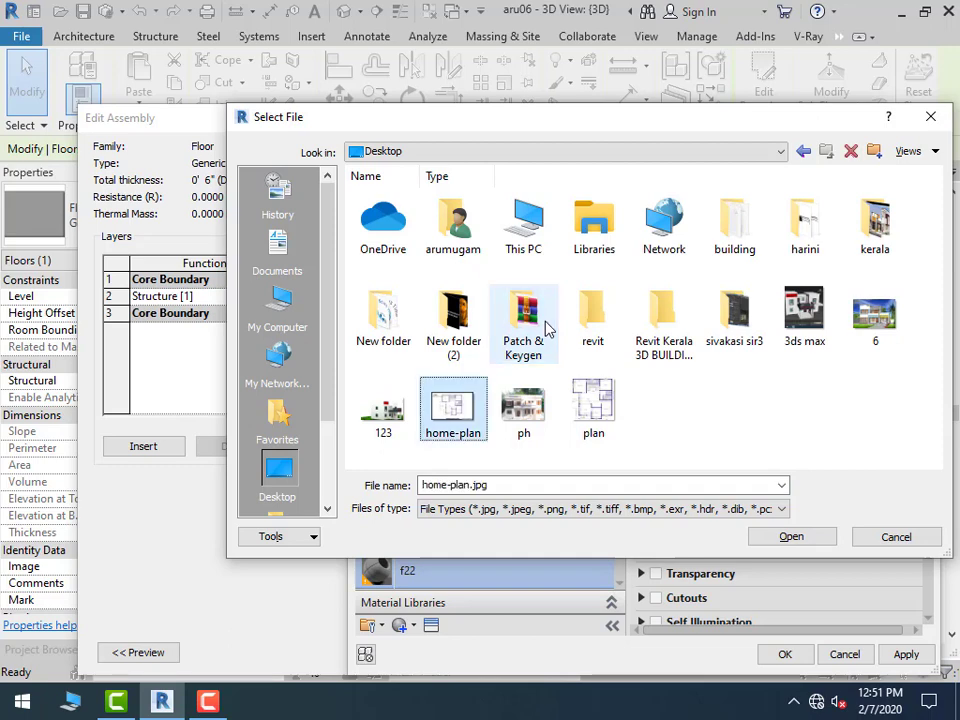
double_click(820, 238)
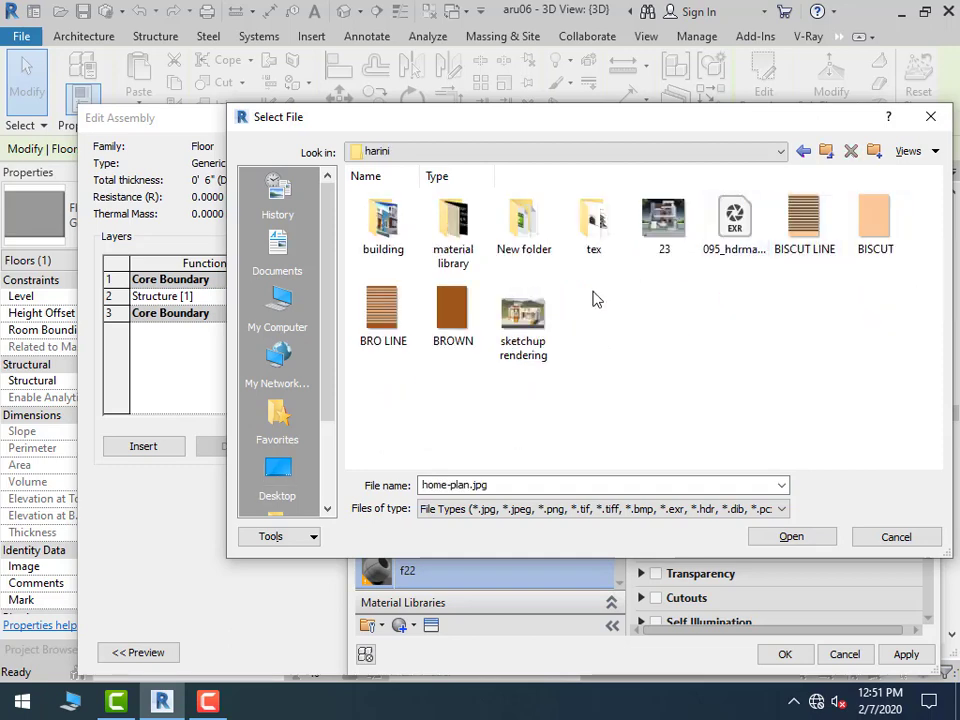
double_click(455, 225)
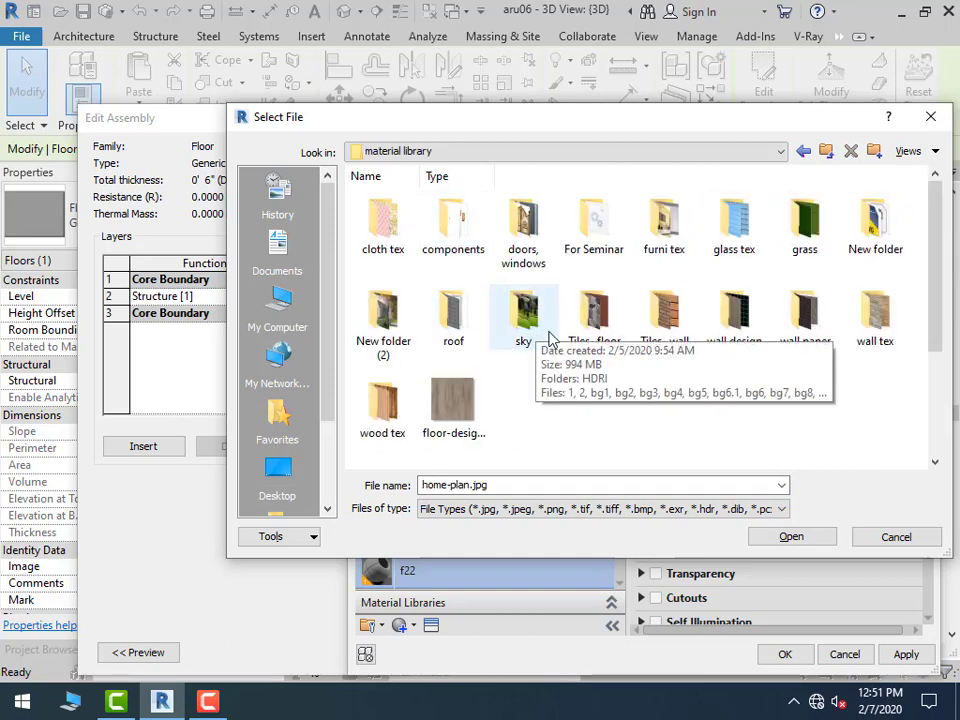
double_click(590, 325)
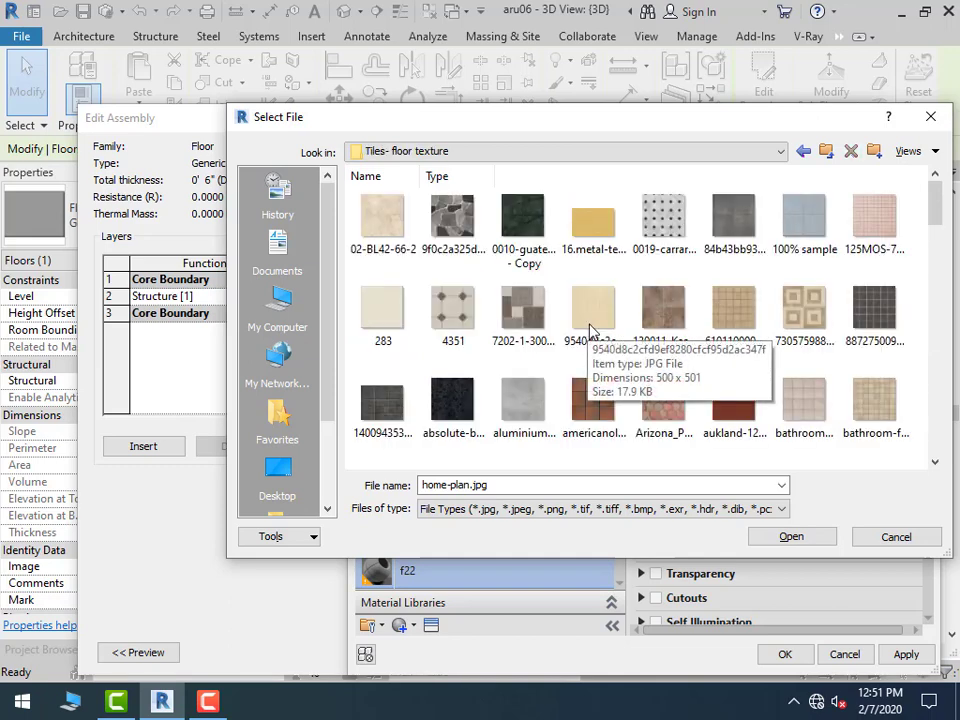
Choose the tile-bathroom image and confirm the material, assembly and floor type
scroll(589, 332, down, 5)
scroll(591, 332, down, 5)
scroll(610, 380, down, 3)
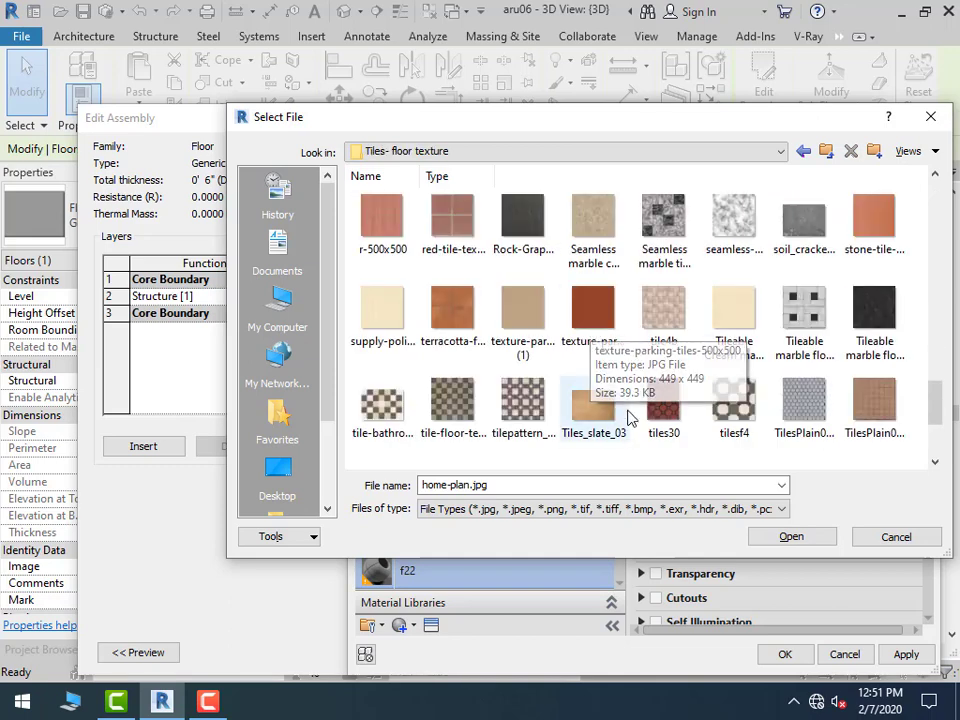
click(522, 402)
scroll(522, 402, down, 1)
double_click(378, 276)
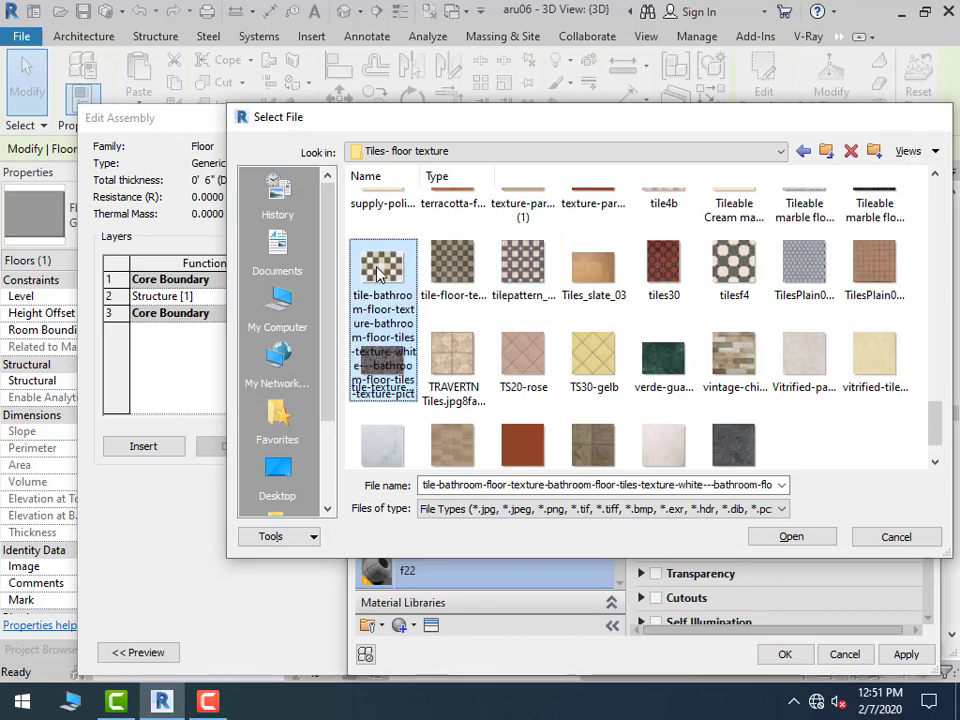
click(785, 655)
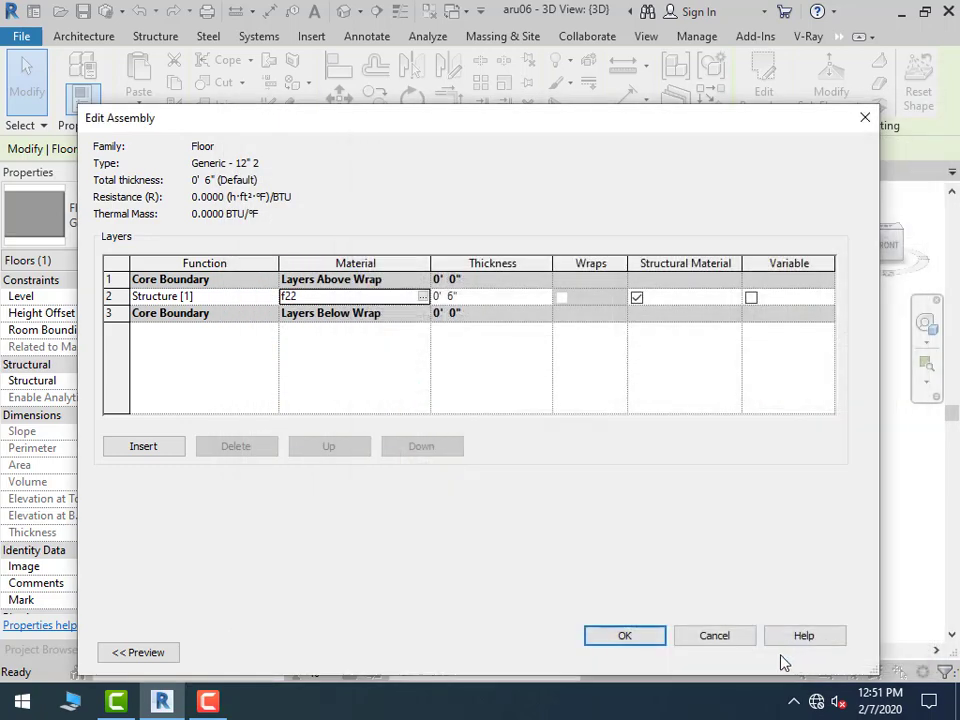
click(637, 643)
click(637, 652)
Deselect the floor and zoom in to inspect the slab's tile texture
click(559, 596)
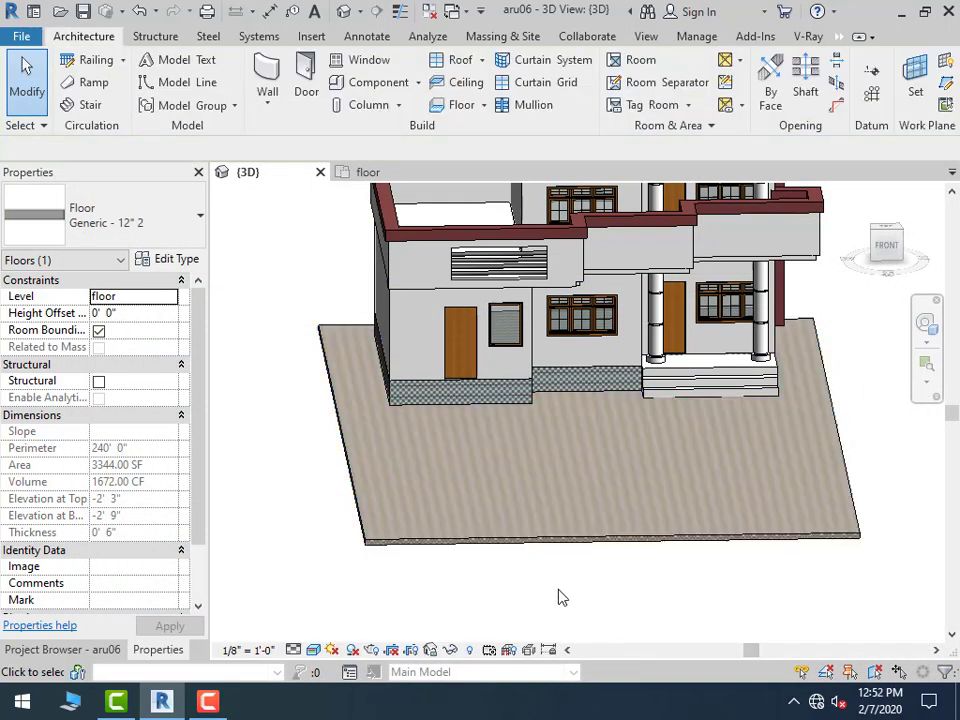
scroll(392, 523, up, 2)
scroll(392, 525, up, 3)
scroll(392, 527, up, 2)
scroll(401, 536, up, 2)
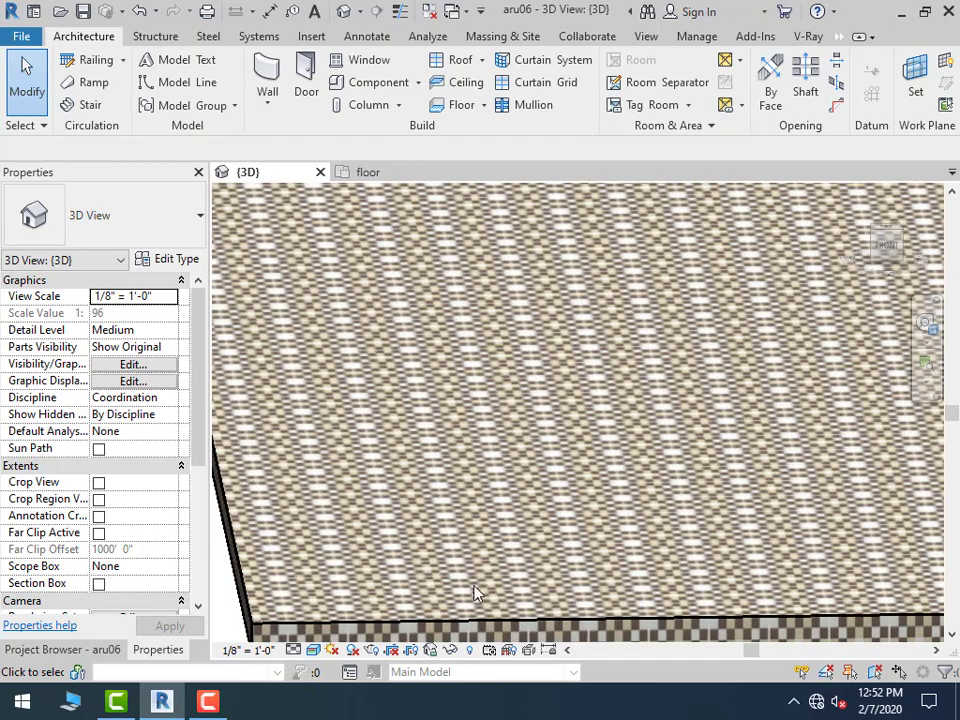
Set the width of the floor material's tile texture image to 6'-0"
click(485, 620)
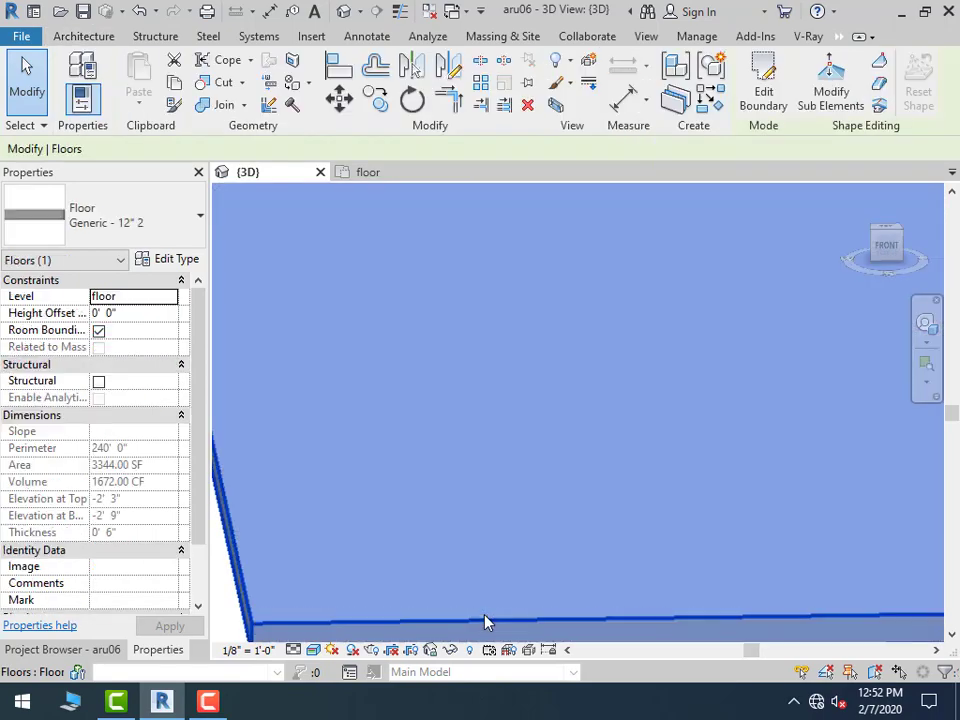
click(165, 259)
click(645, 299)
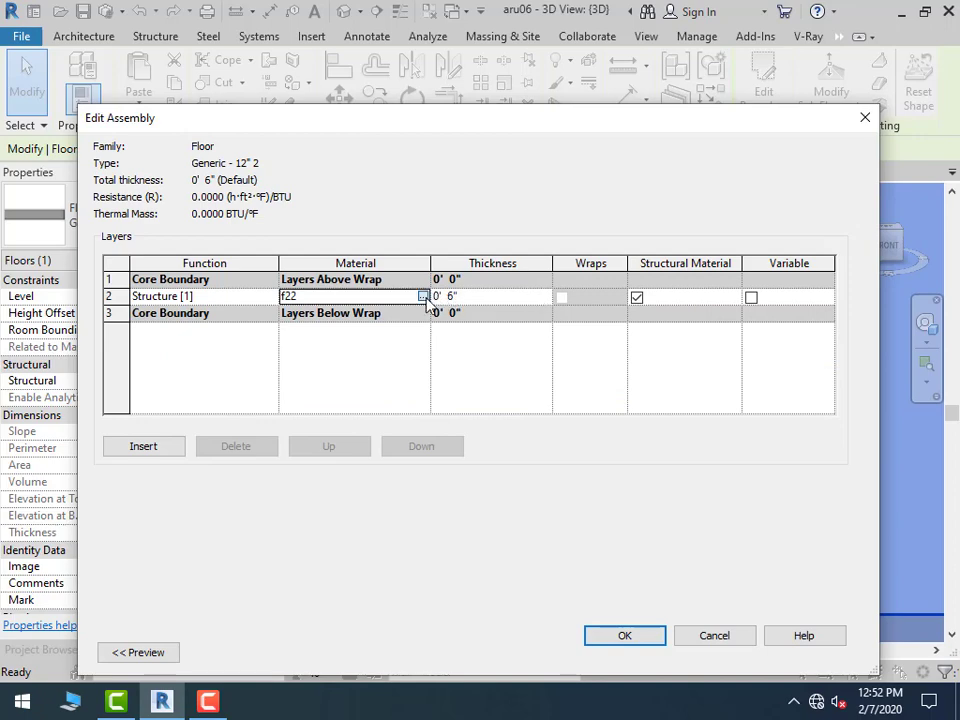
click(423, 297)
click(780, 198)
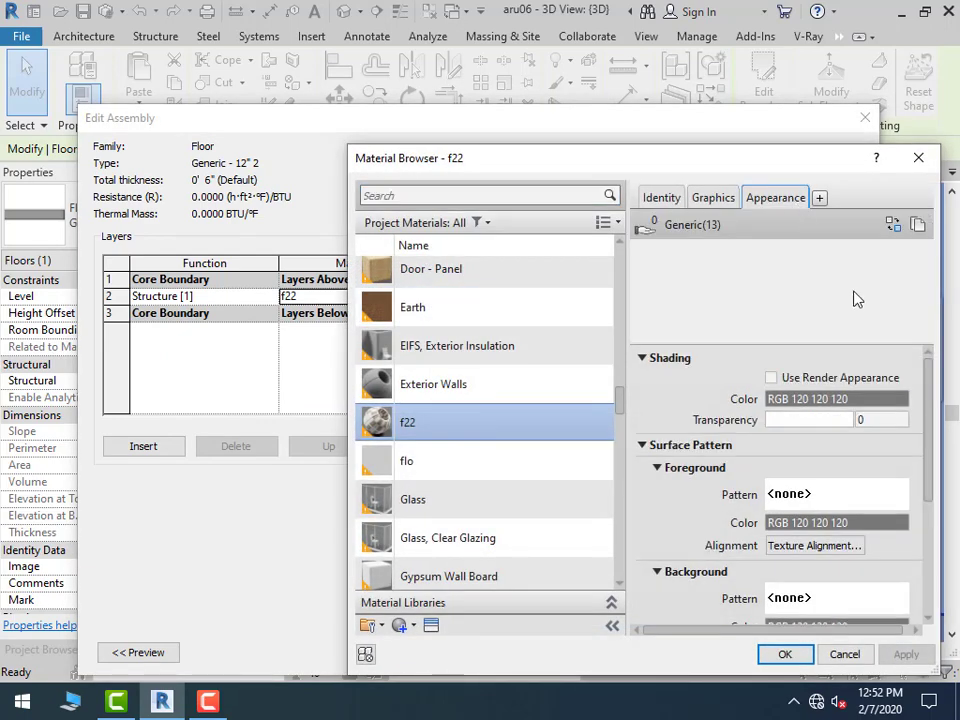
click(918, 424)
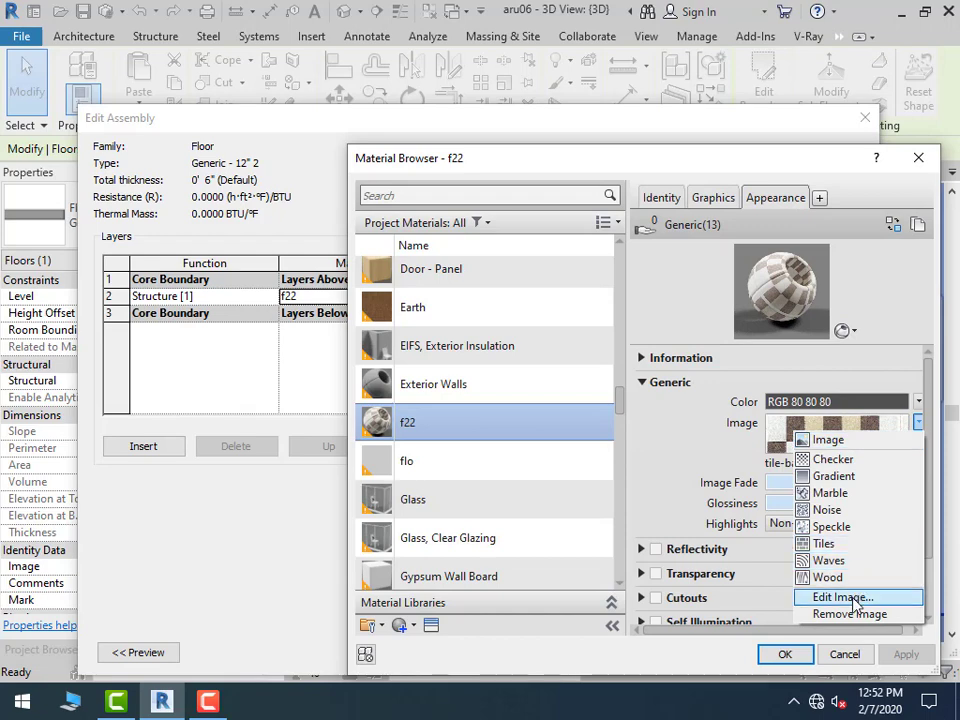
click(879, 596)
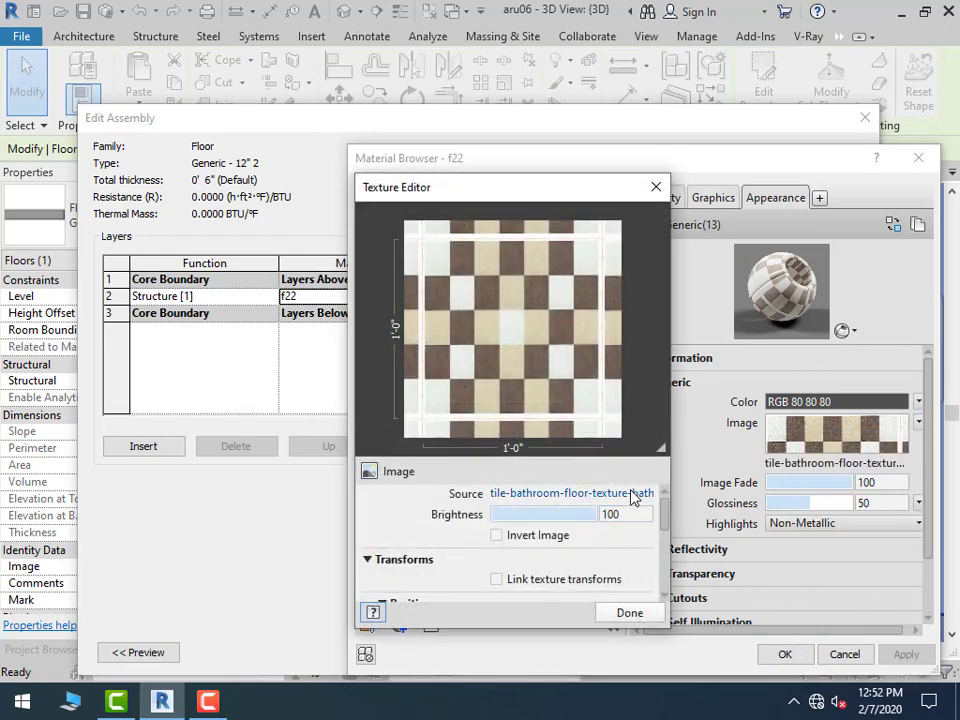
scroll(660, 535, down, 2)
scroll(640, 550, down, 2)
scroll(615, 565, down, 1)
text(6')
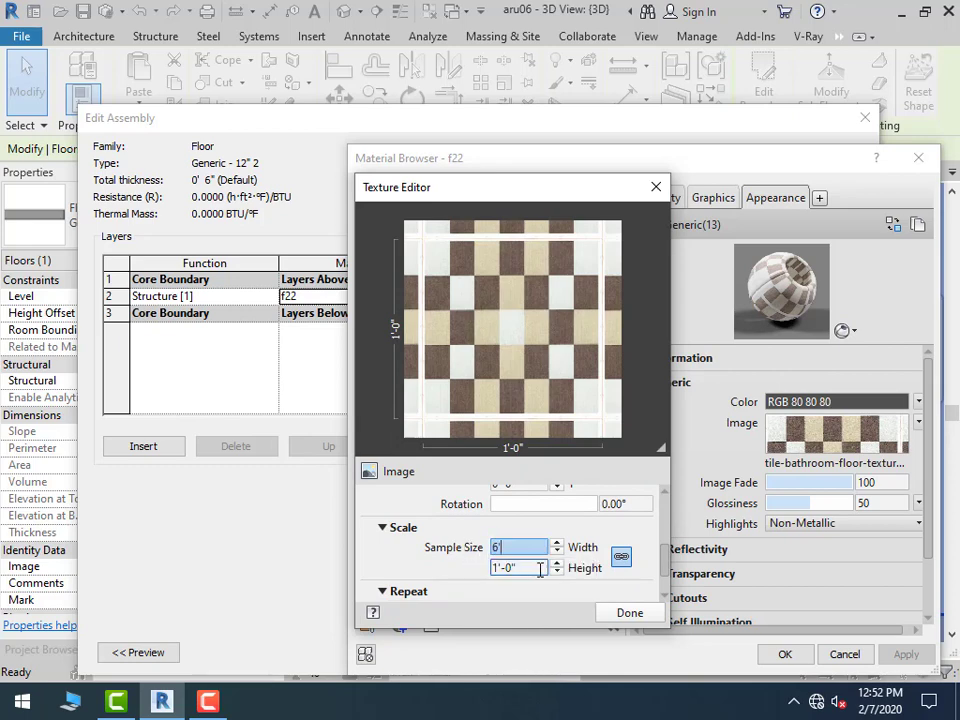
key(Tab)
Accept the texture, material, structure and floor type changes, then clear the floor selection
click(630, 613)
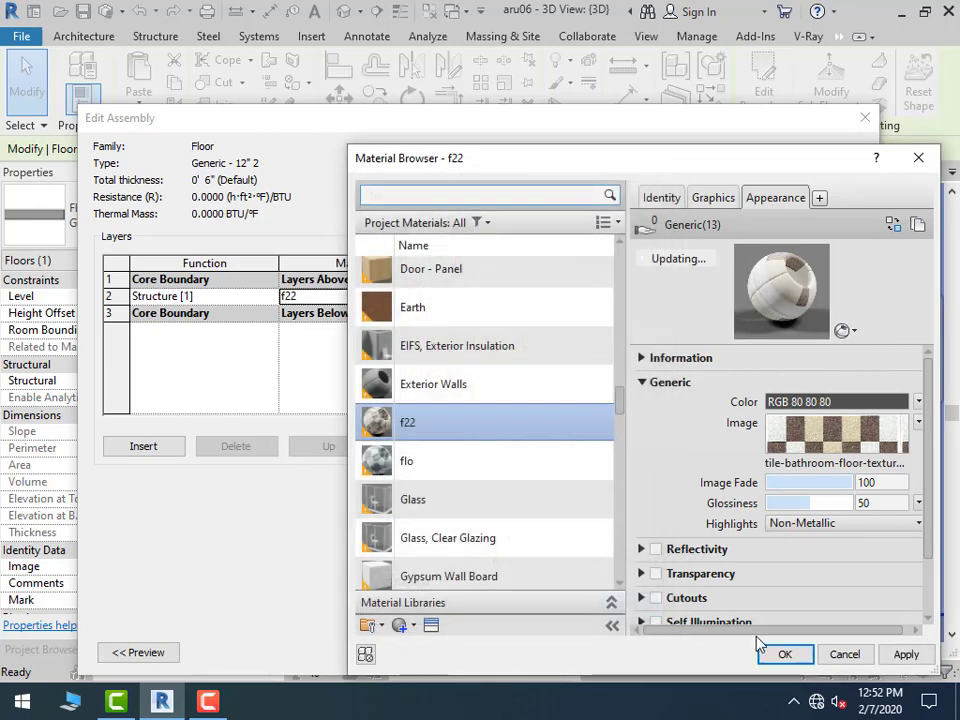
click(785, 654)
click(625, 636)
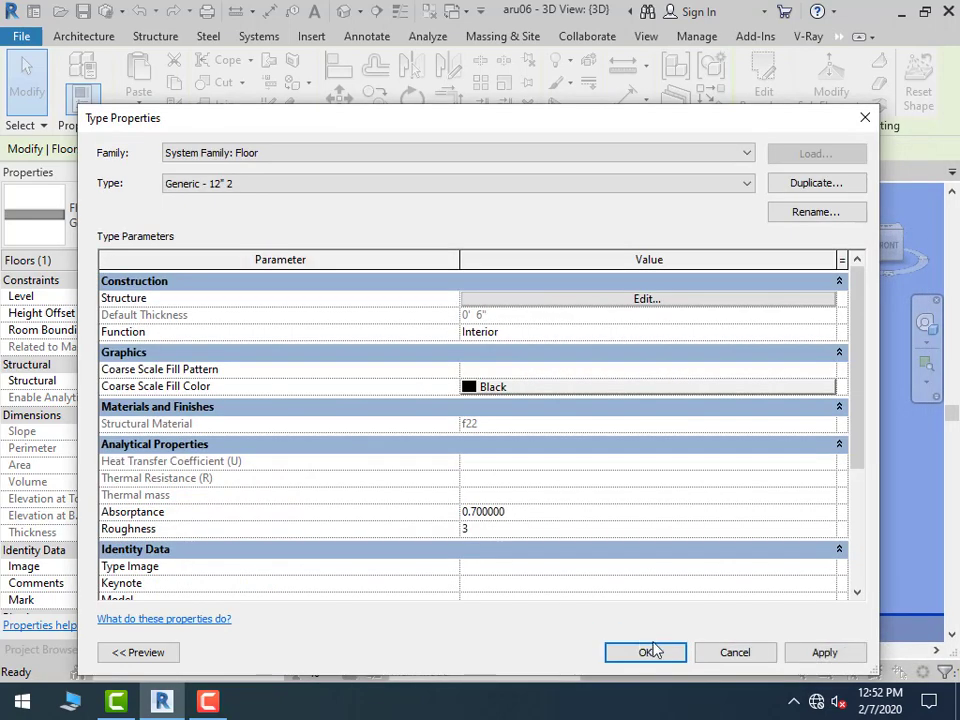
click(651, 650)
key(Escape)
scroll(684, 490, down, 3)
scroll(670, 485, down, 2)
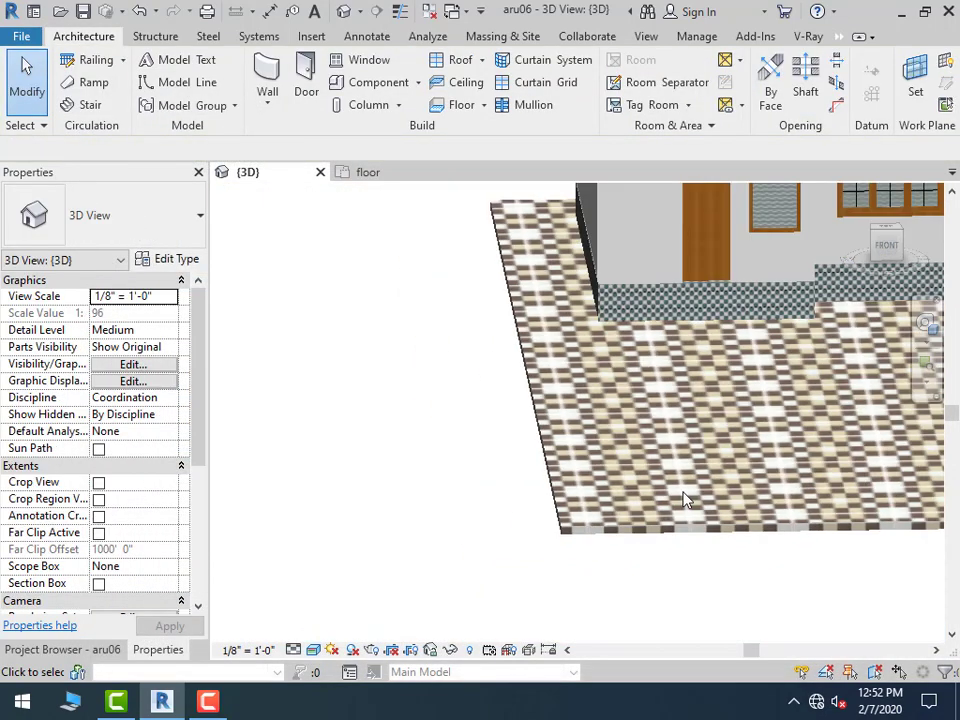
scroll(488, 512, down, 1)
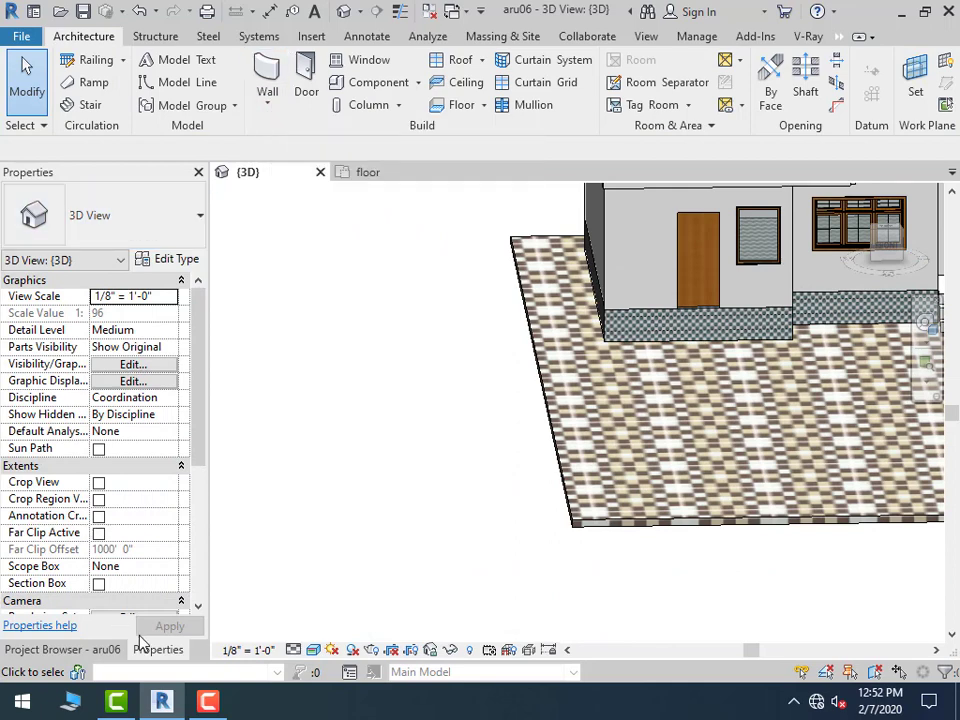
click(62, 650)
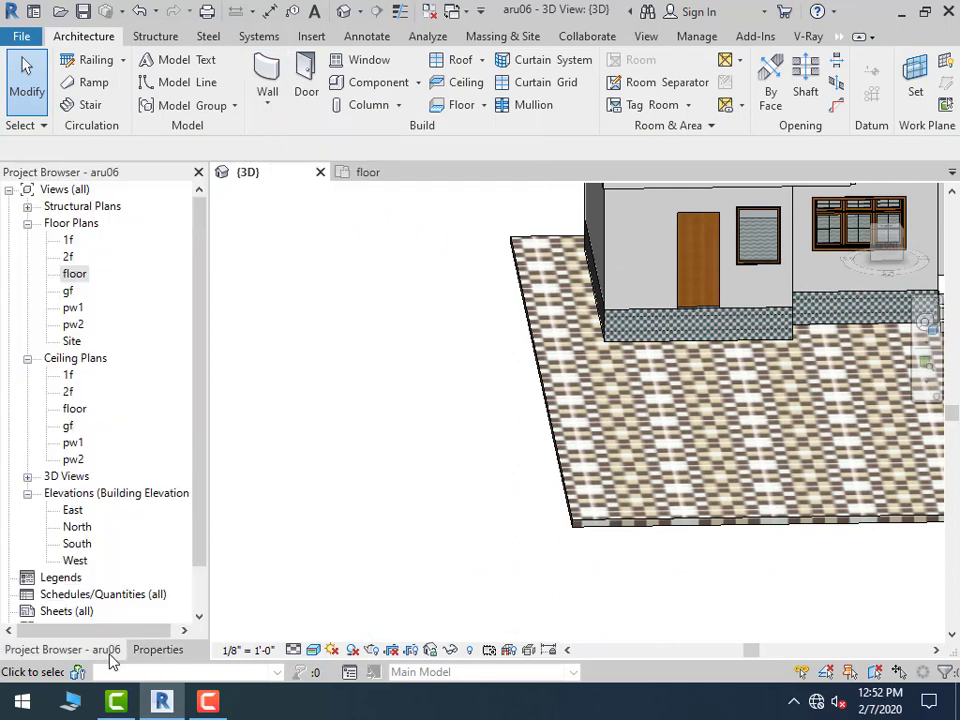
In the 'floor' plan, start an architectural wall with an unconnected 4'-0" height
double_click(84, 279)
click(268, 105)
click(282, 141)
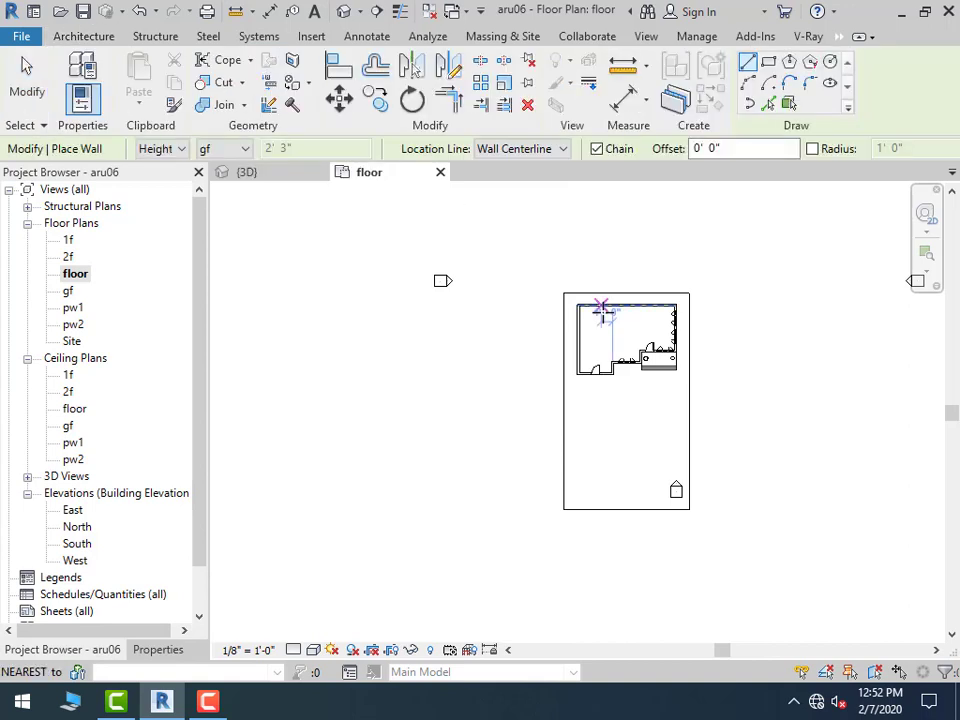
click(210, 150)
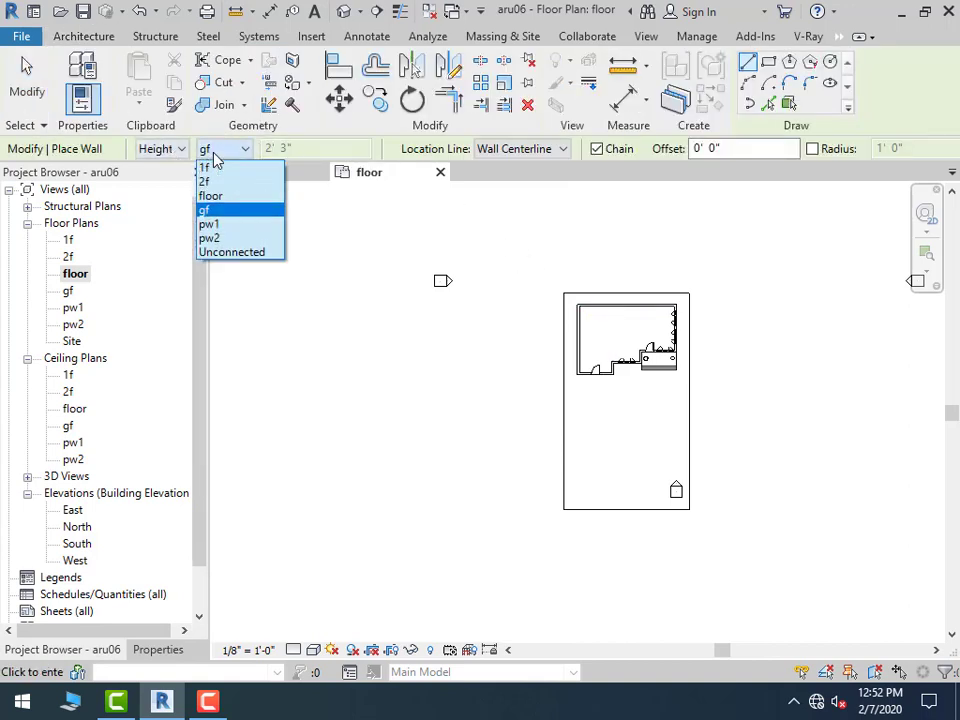
click(249, 253)
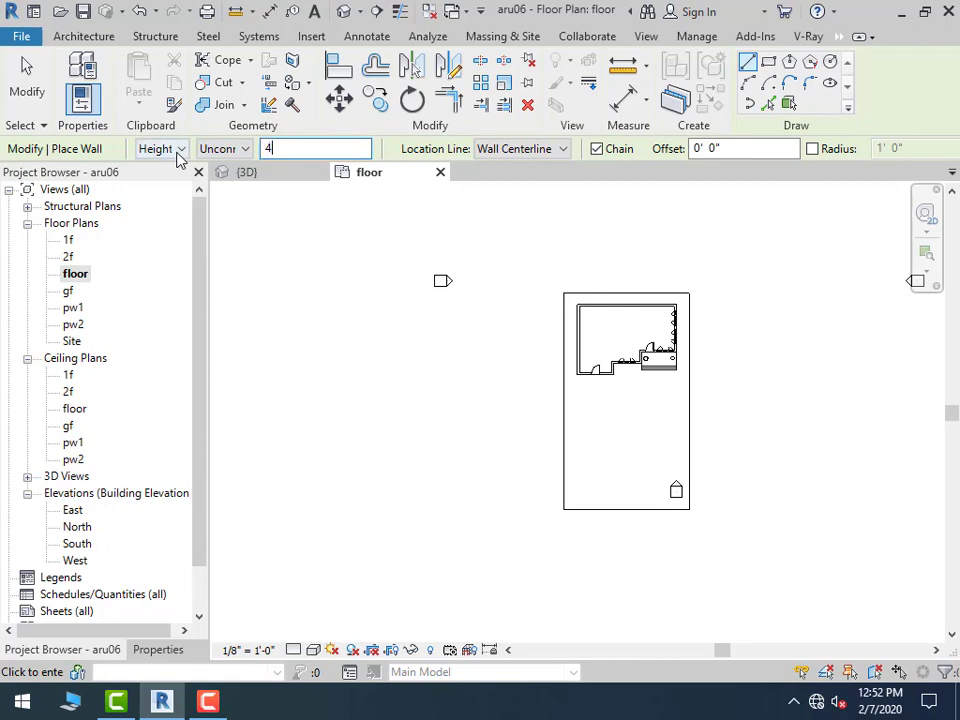
Draw walls along the slab's left, top, right and bottom edges
click(564, 294)
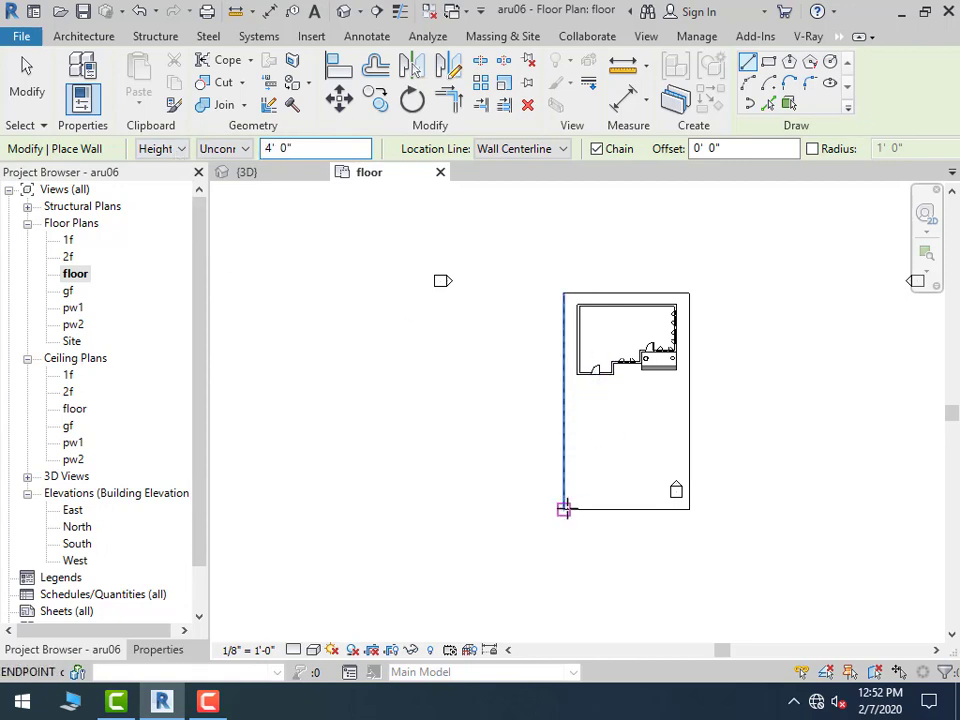
click(564, 508)
click(564, 293)
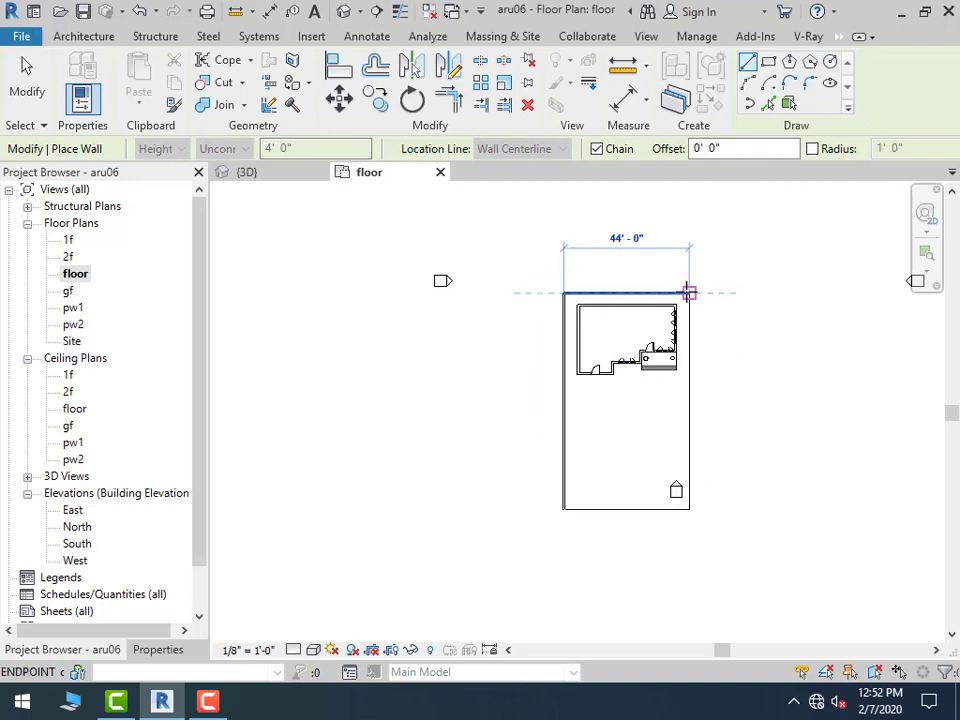
click(689, 293)
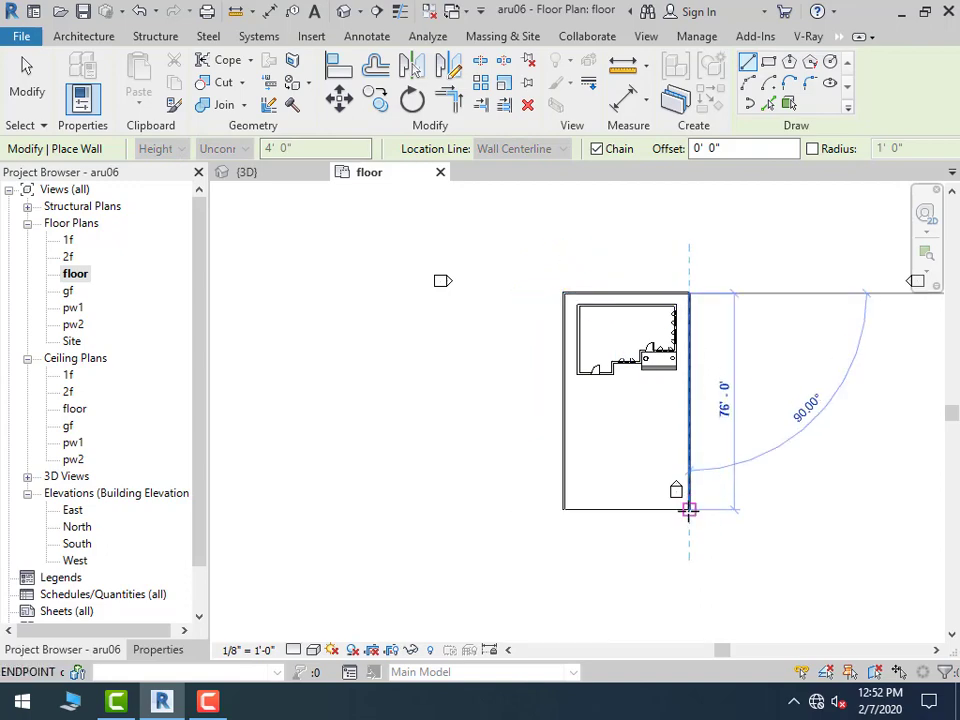
click(689, 509)
click(564, 508)
click(27, 68)
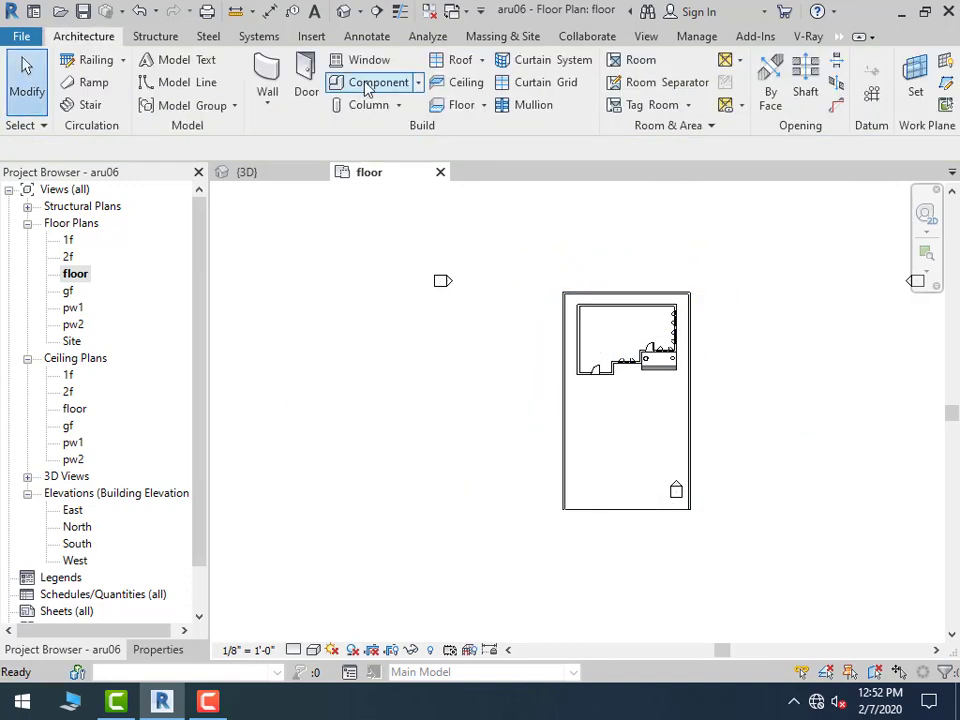
Orbit the default 3D view to check the new boundary walls, then open the 1f plan
click(343, 12)
shift+middle_drag(640, 292, 394, 606)
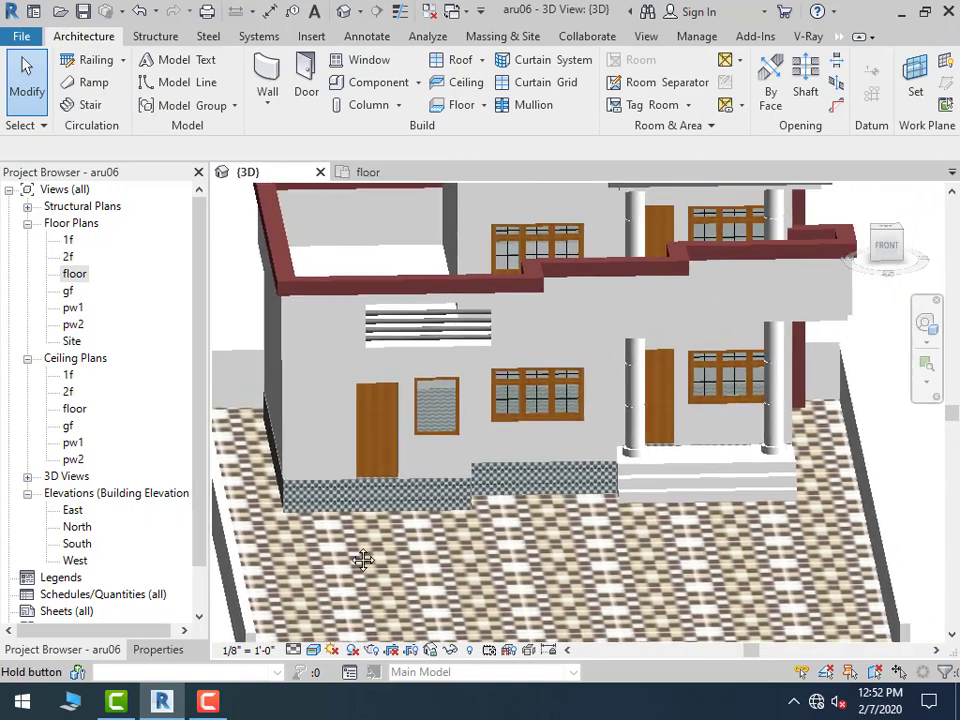
scroll(450, 520, down, 2)
scroll(450, 520, down, 2)
scroll(460, 530, down, 2)
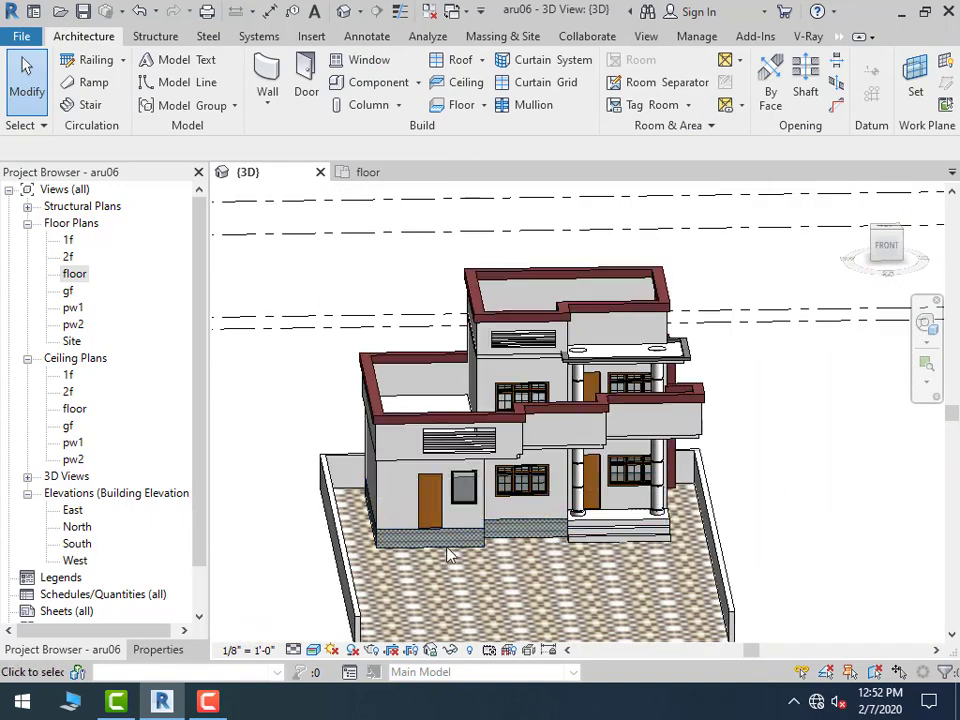
shift+middle_drag(475, 540, 461, 461)
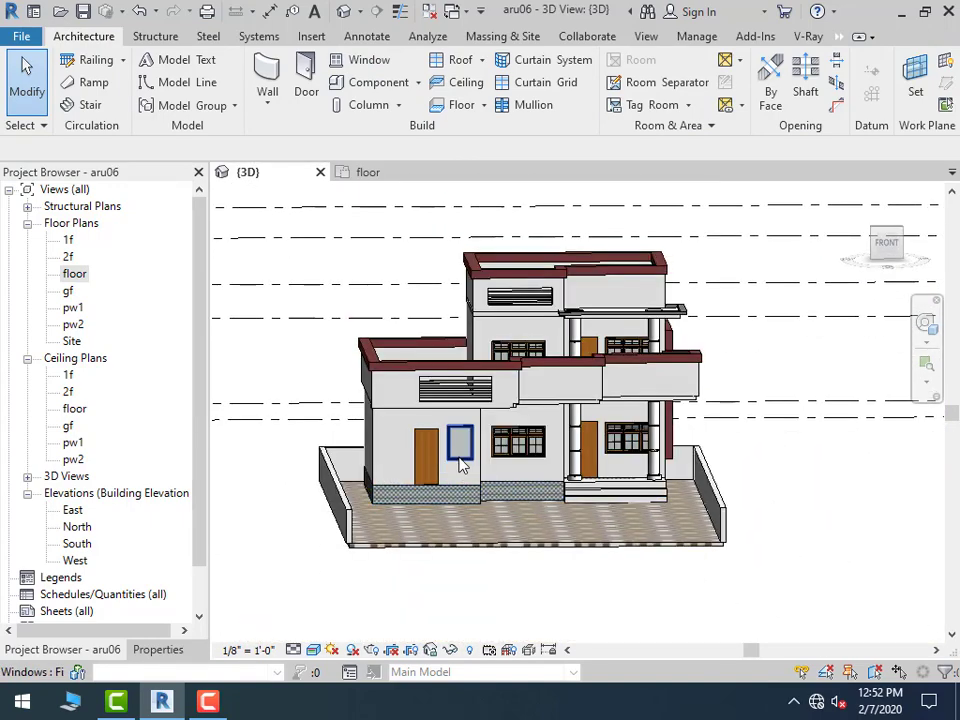
scroll(461, 465, up, 2)
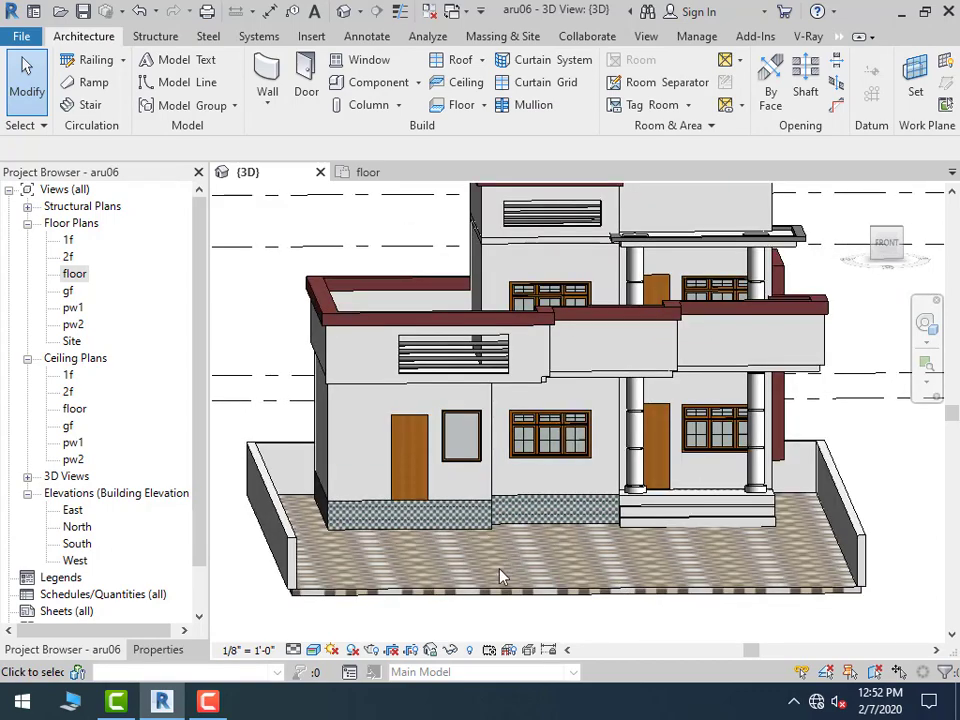
mouse_move(439, 476)
shift+middle_down()
mouse_move(450, 527)
mouse_move(583, 507)
mouse_move(490, 512)
shift+middle_up()
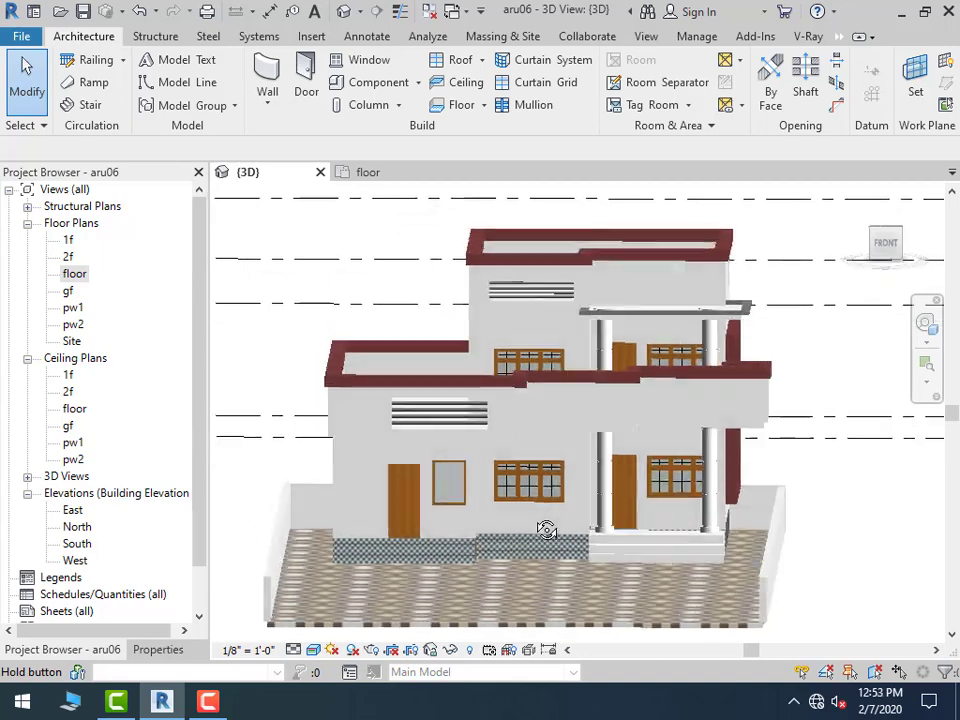
shift+middle_drag(539, 524, 22, 578)
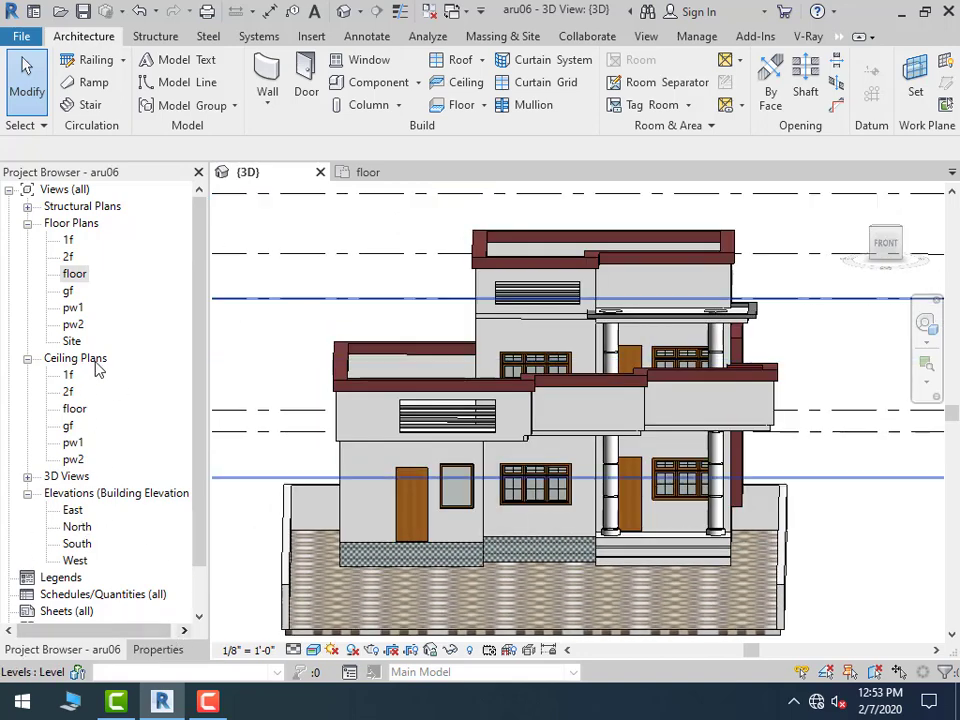
double_click(68, 240)
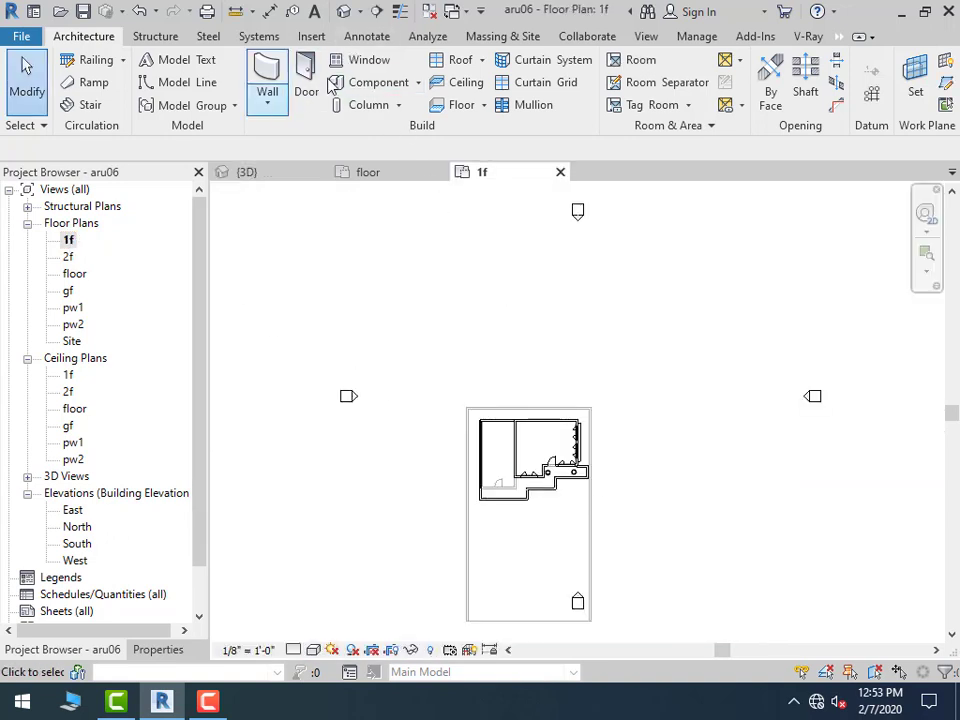
Place a perspective camera on the 1f plan aimed at the house, shown in Realistic style
click(361, 13)
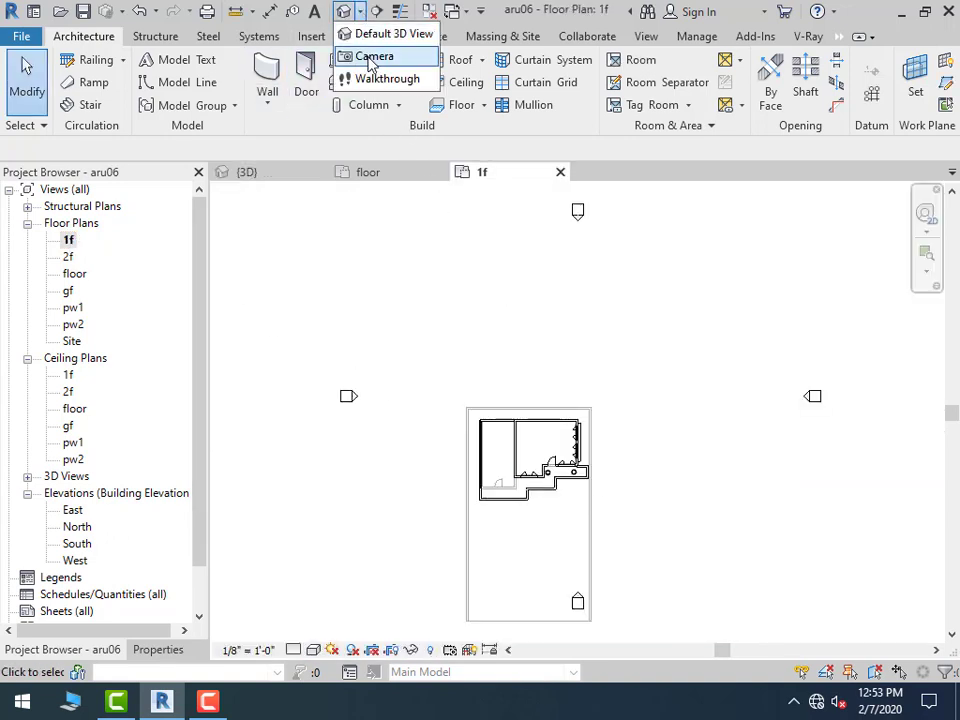
click(372, 56)
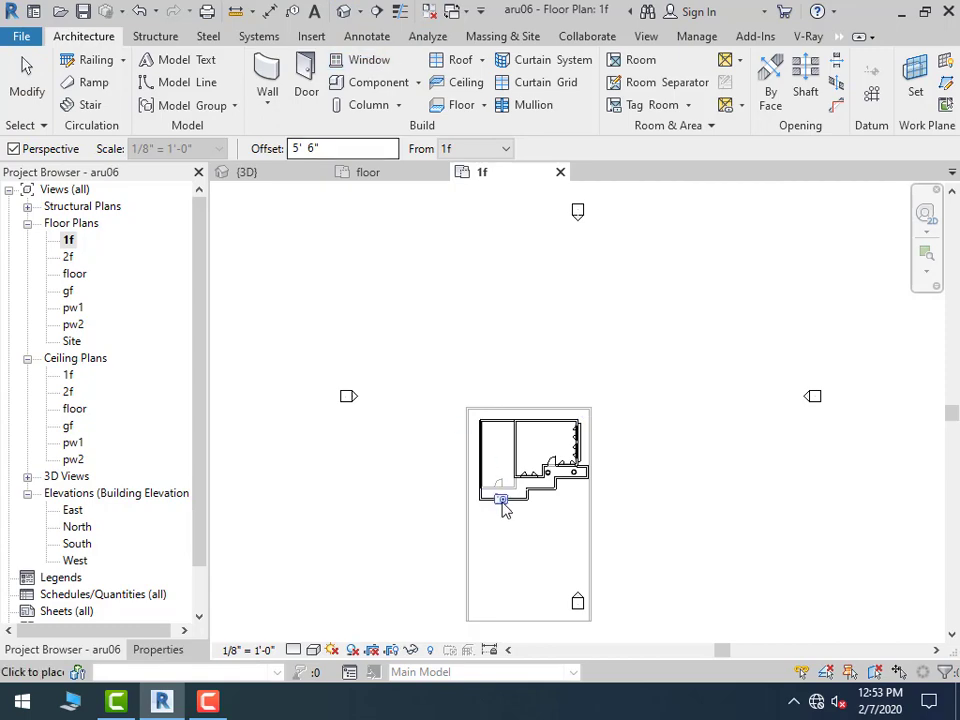
click(611, 557)
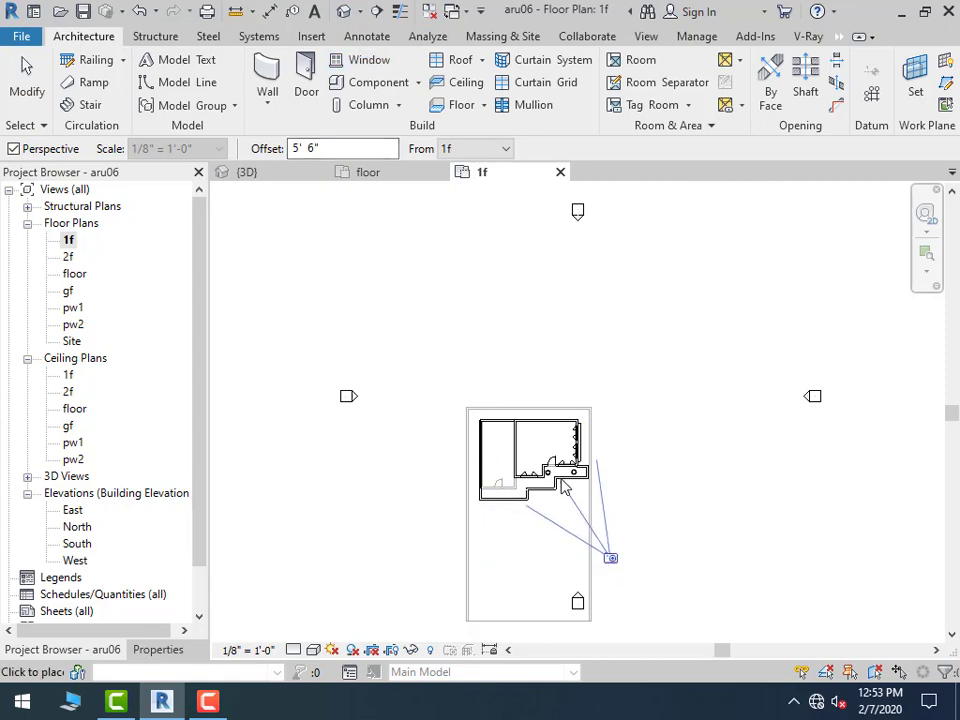
click(562, 478)
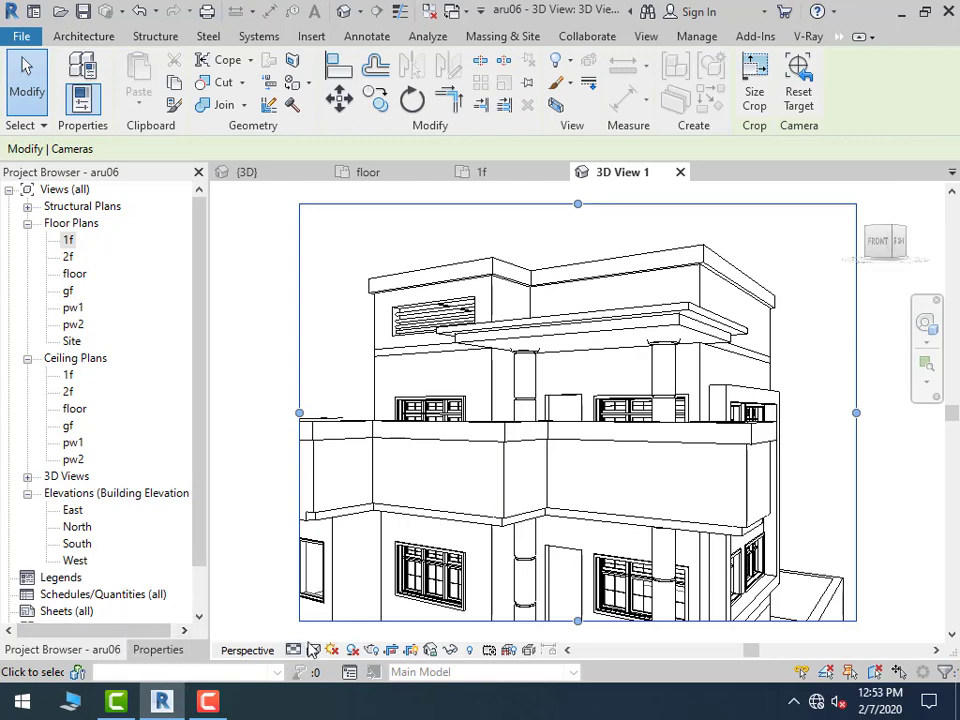
click(313, 650)
click(352, 609)
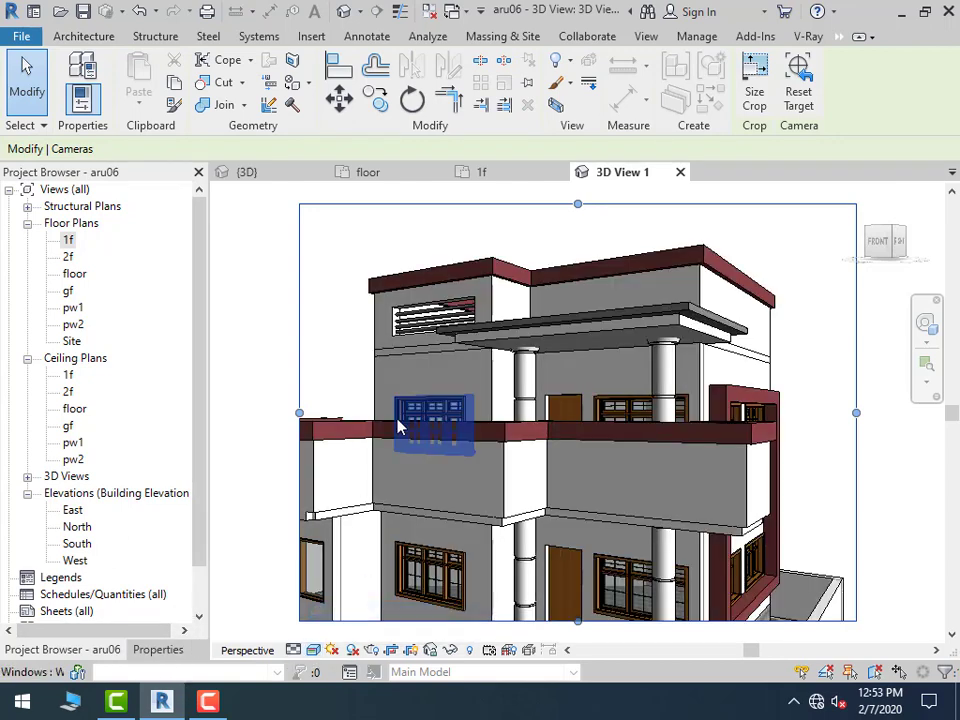
Stretch the camera crop region left, right, down and up to frame the house and paving
drag(300, 413, 241, 427)
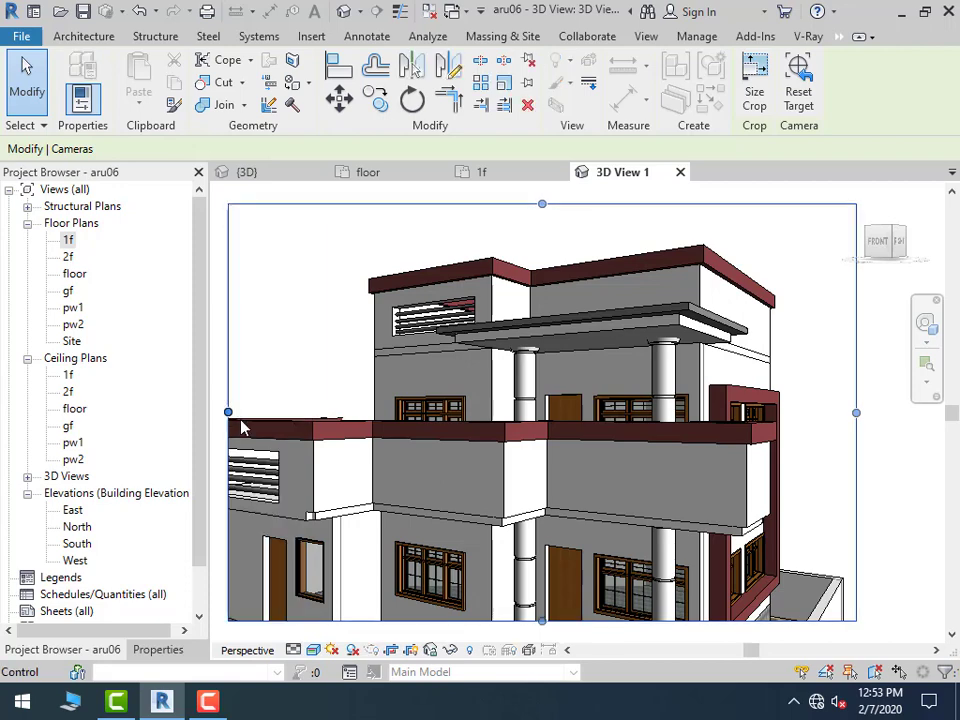
middle_drag(377, 375, 392, 343)
scroll(392, 343, down, 2)
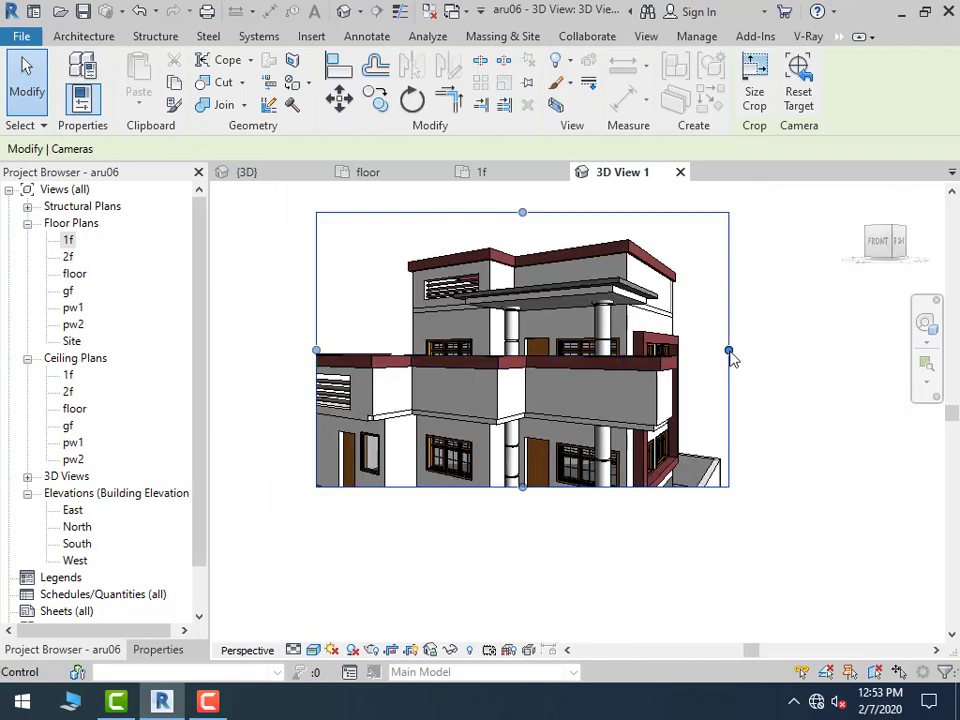
drag(729, 352, 790, 350)
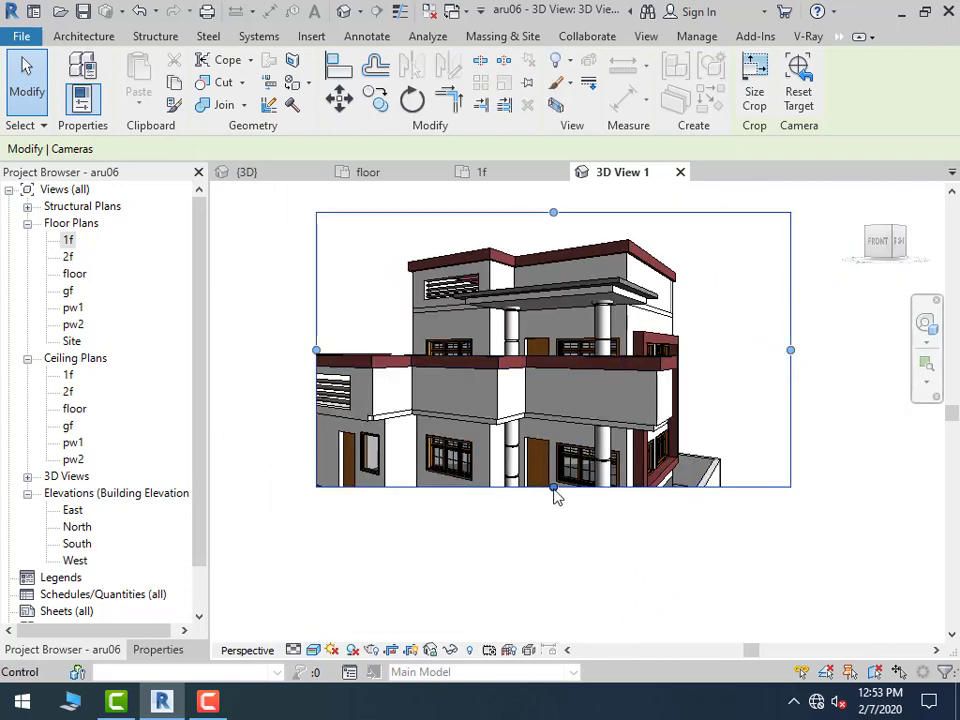
drag(554, 489, 554, 591)
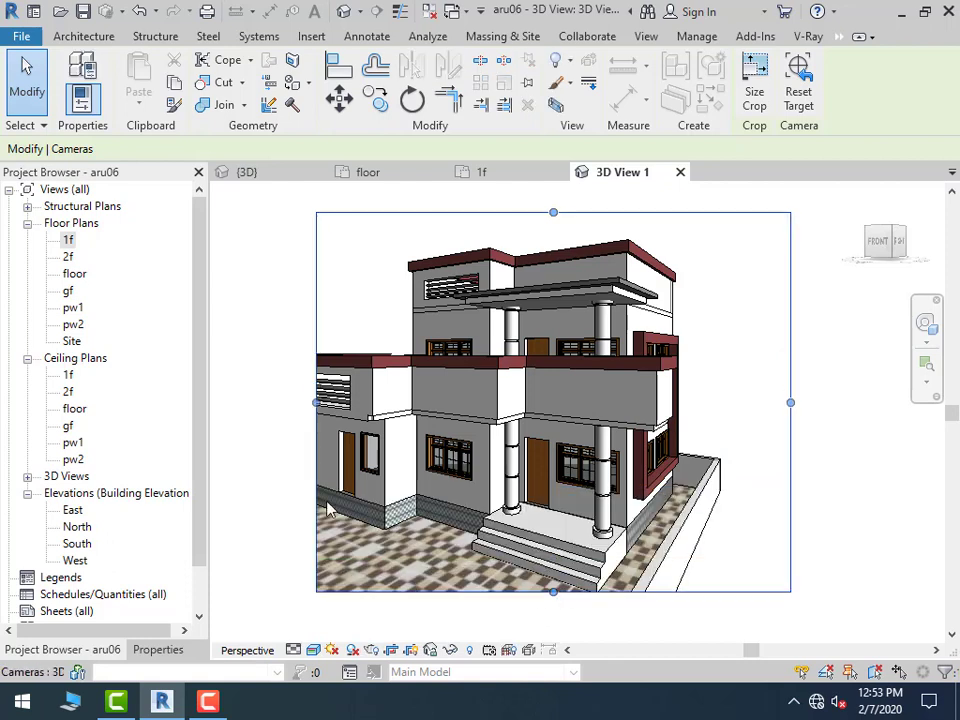
drag(316, 402, 243, 402)
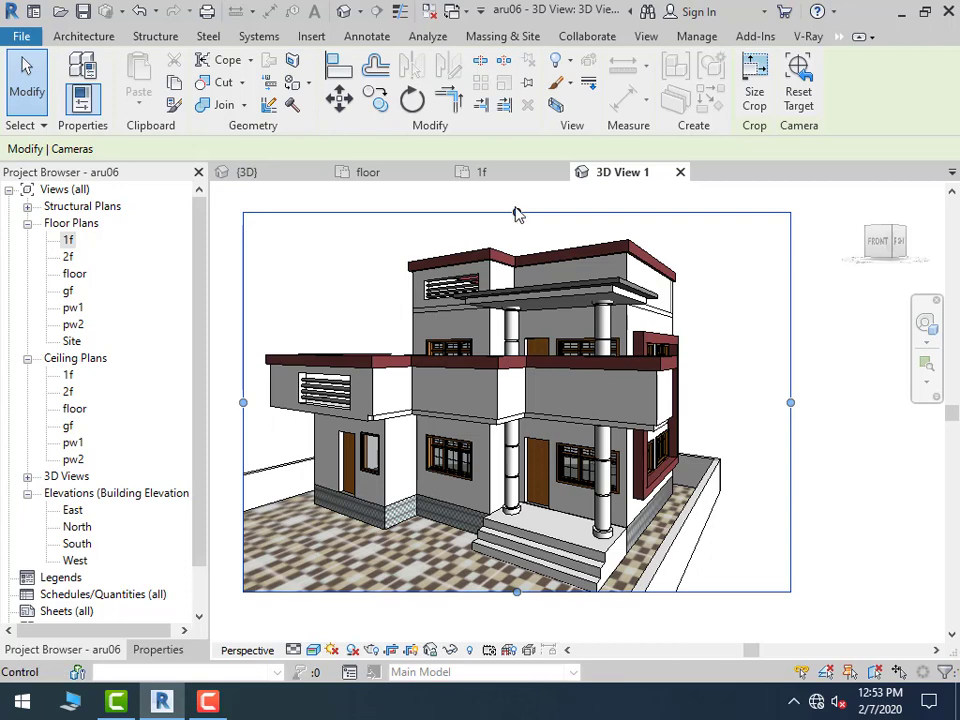
drag(517, 213, 515, 190)
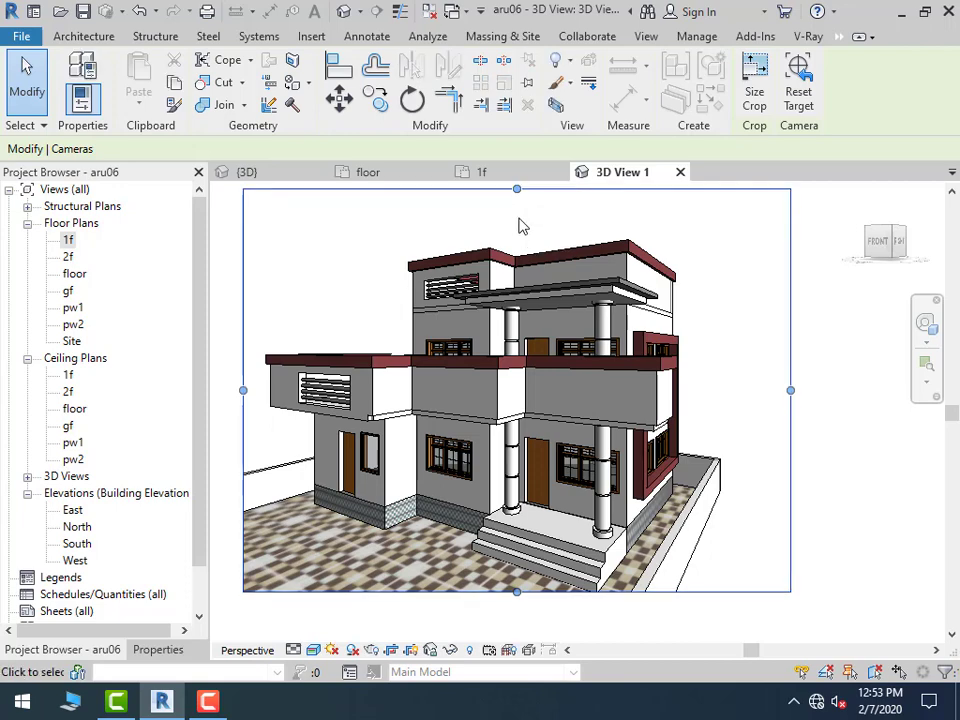
middle_drag(521, 244, 523, 321)
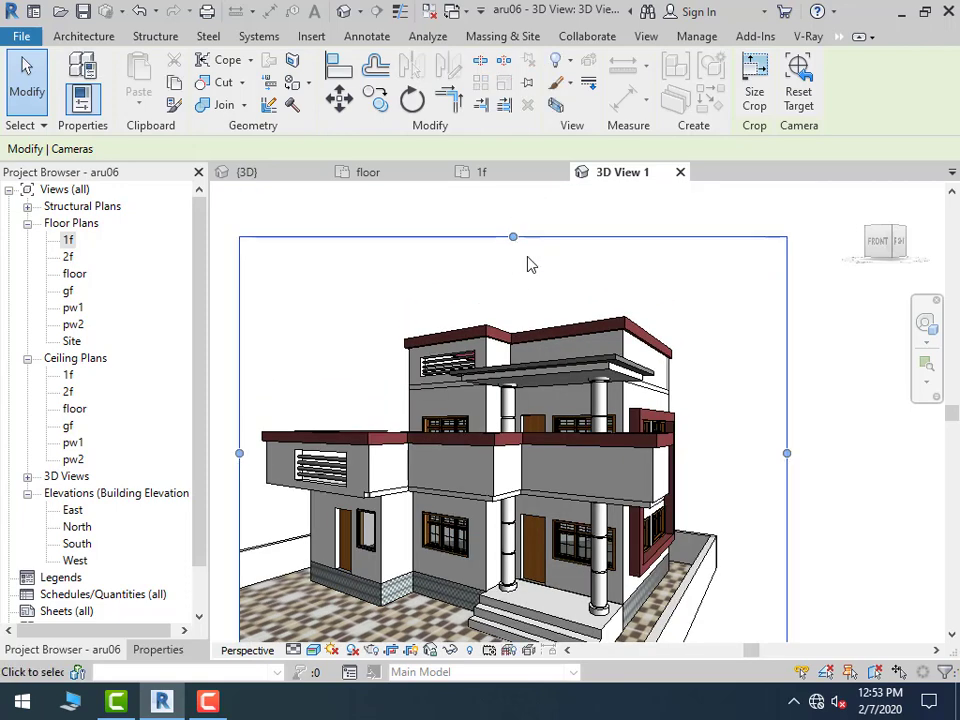
scroll(529, 264, down, 1)
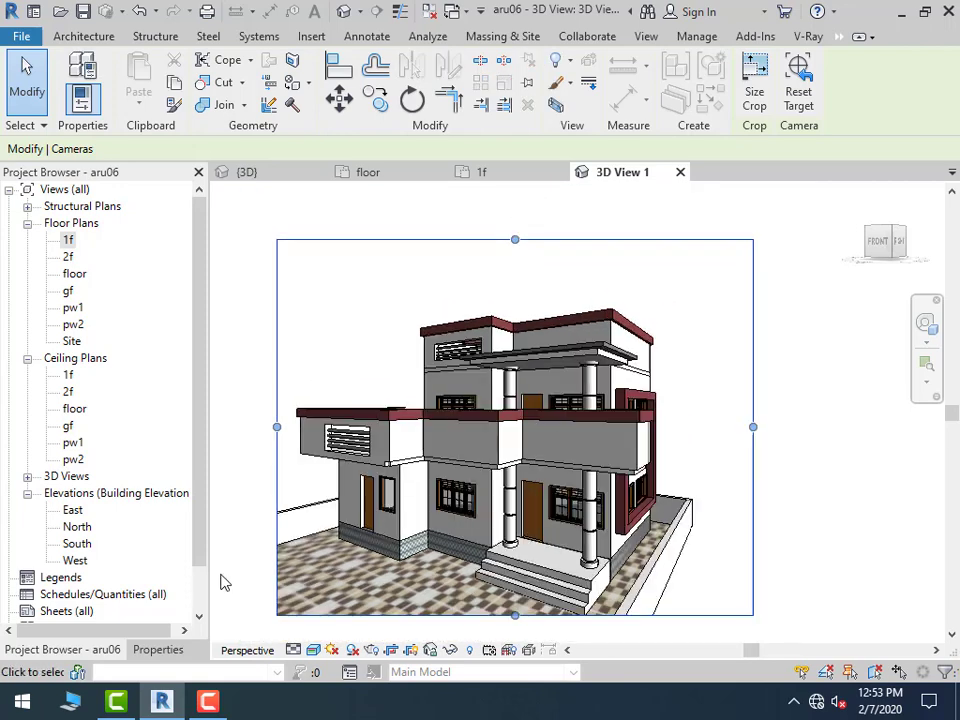
click(27, 477)
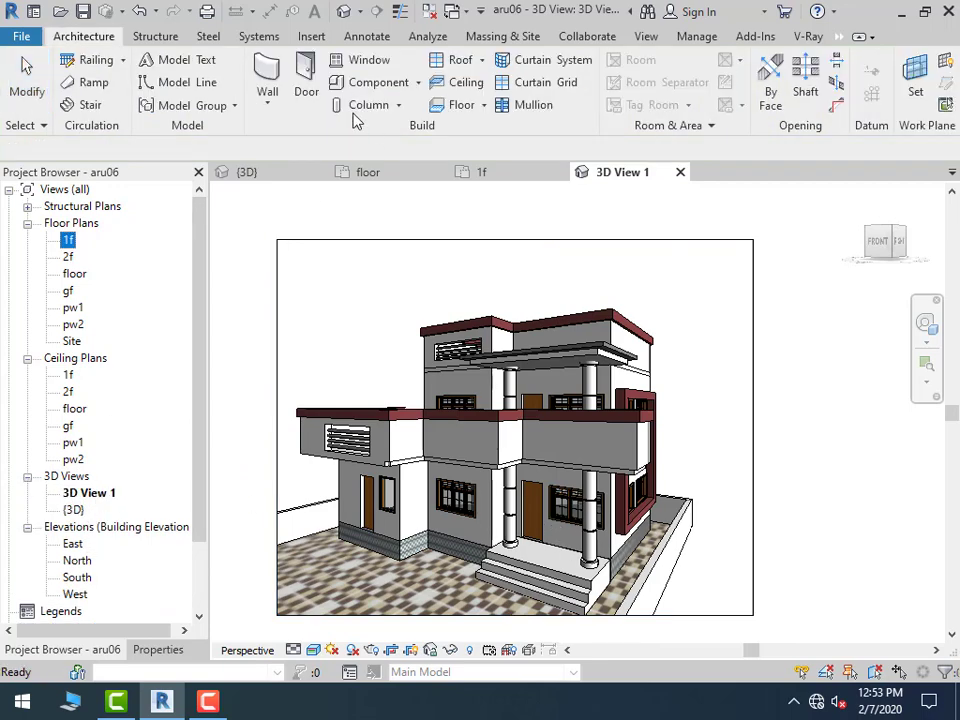
Acquire the V-Ray licence and set render quality to Very High
click(807, 37)
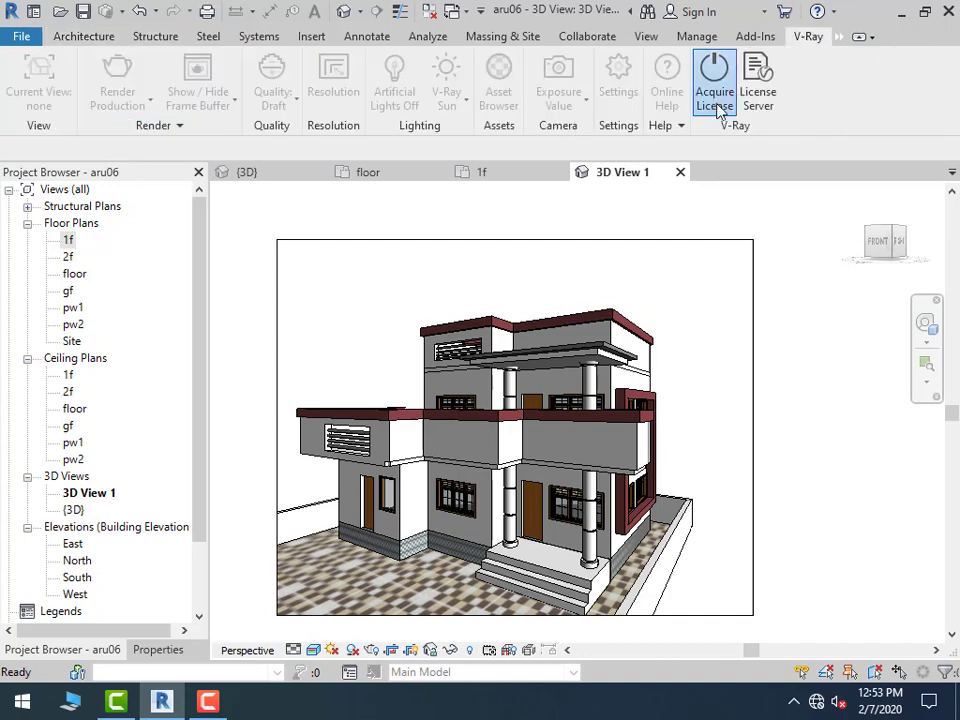
click(716, 104)
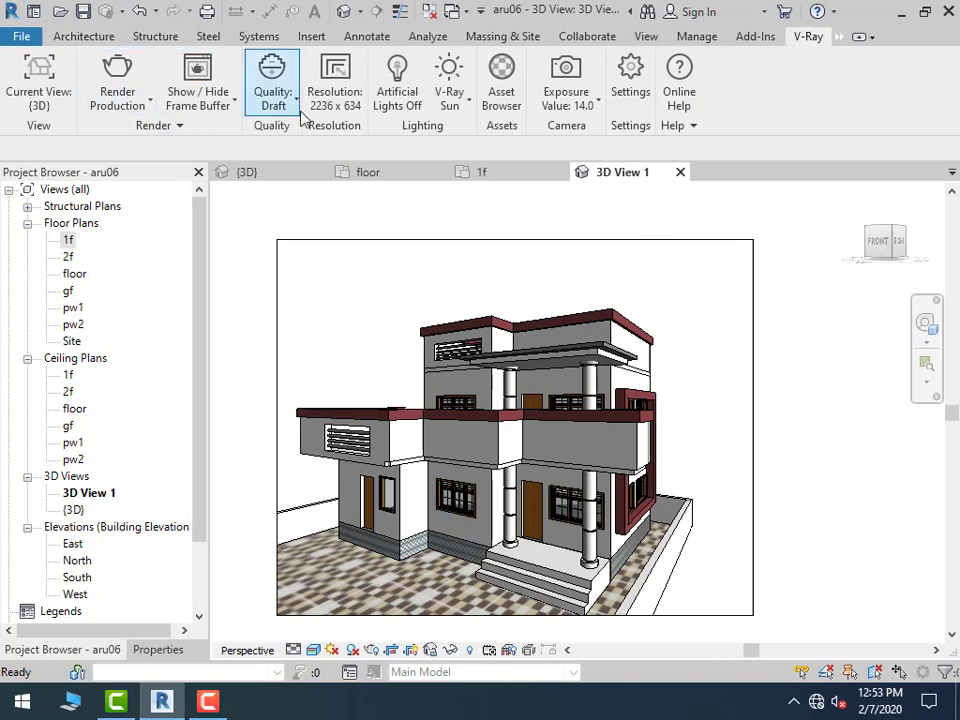
click(288, 100)
click(278, 210)
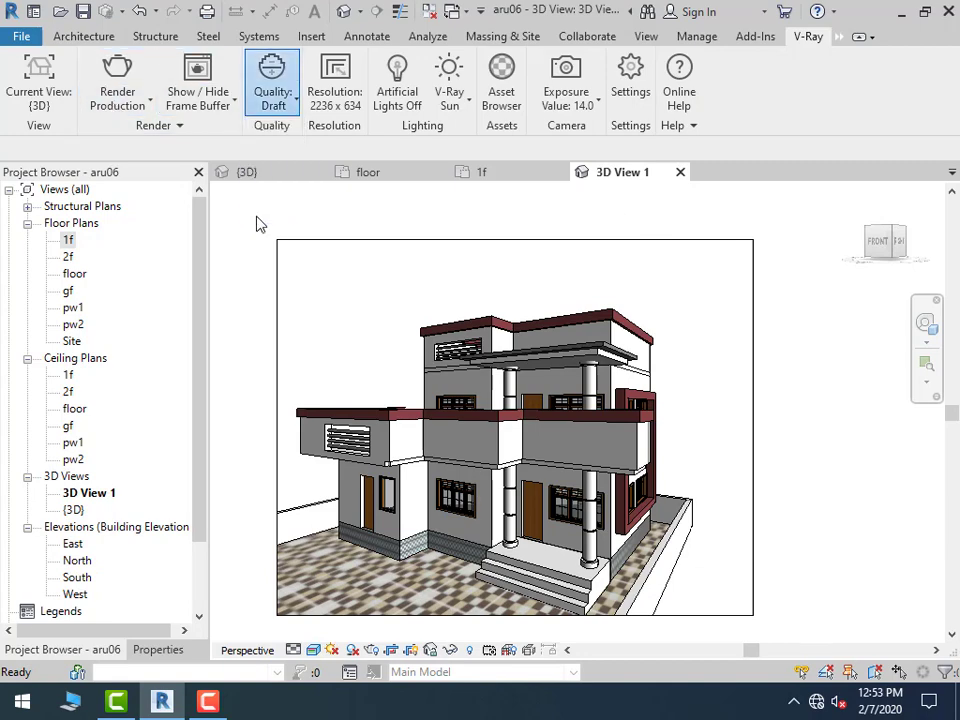
Run a production test render of the camera view, then close its windows
click(108, 112)
click(133, 134)
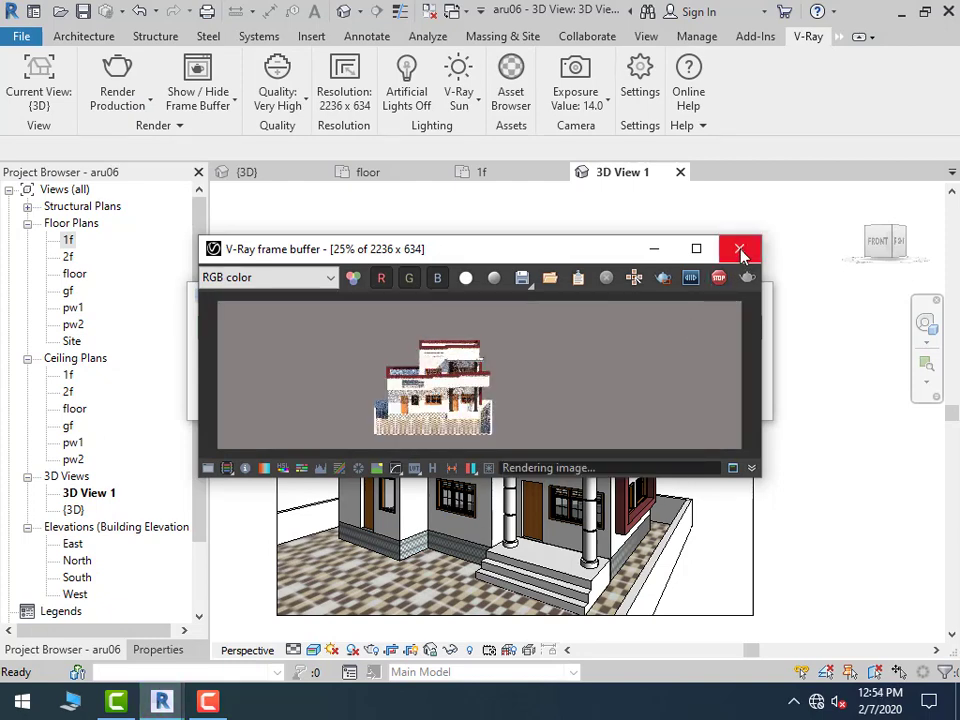
click(740, 250)
click(755, 298)
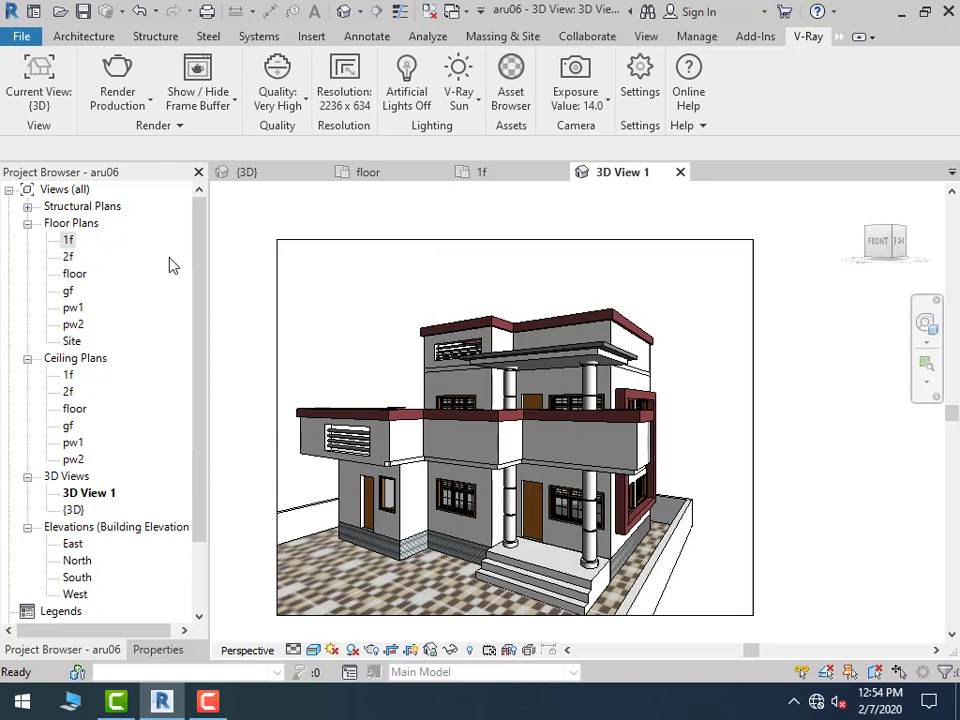
In the default {3D} view, window-select the house together with its level lines
double_click(73, 510)
scroll(418, 338, down, 3)
scroll(418, 338, down, 2)
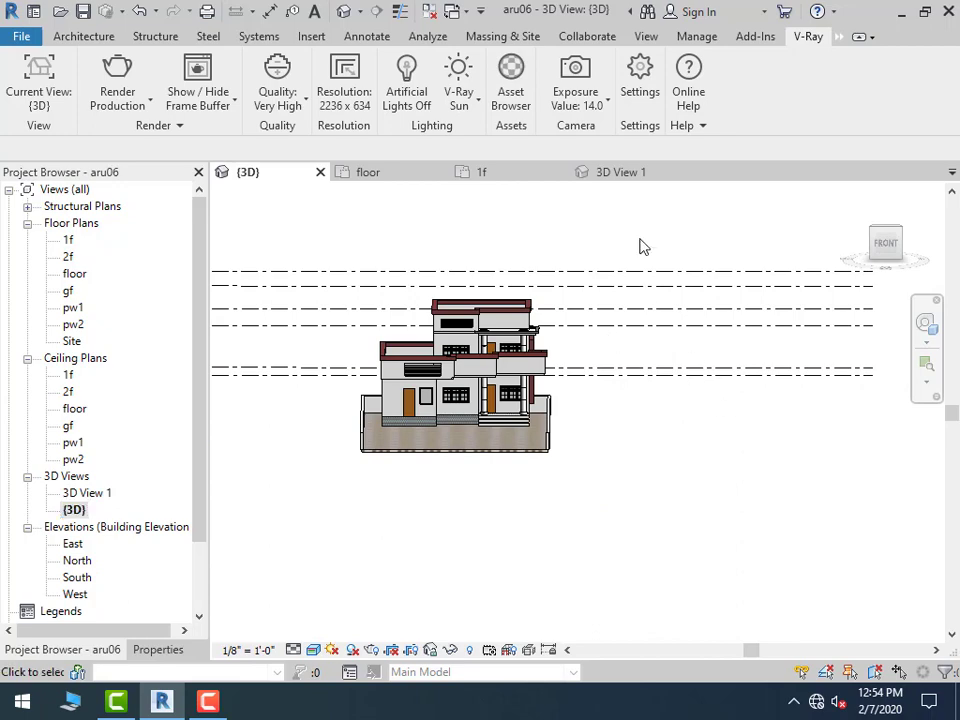
mouse_move(286, 212)
mouse_down()
mouse_move(676, 578)
mouse_move(670, 570)
mouse_up()
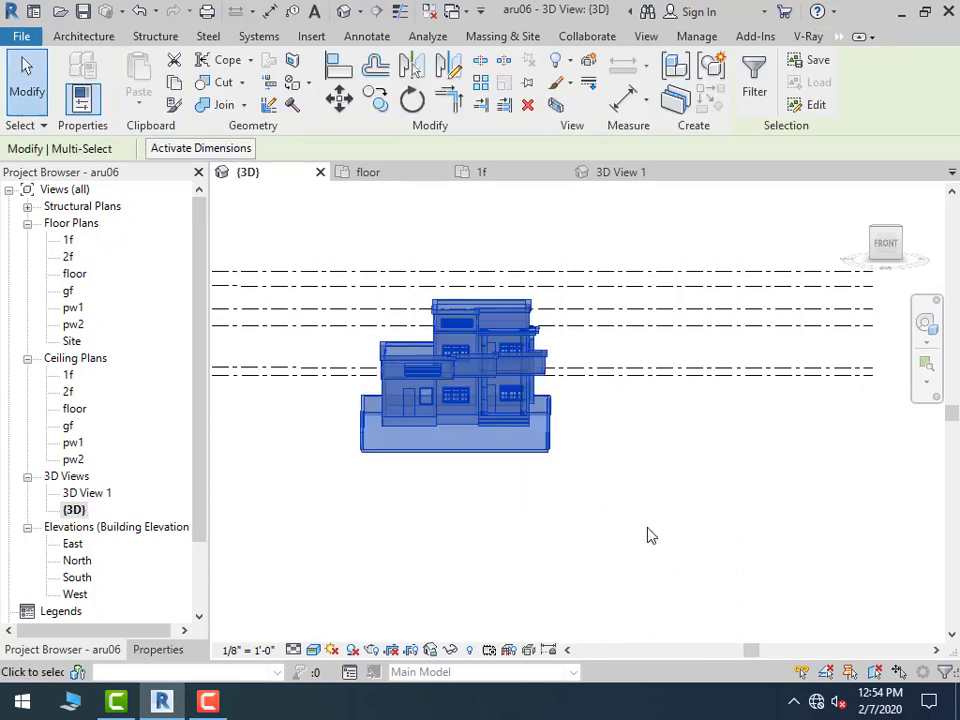
mouse_move(831, 482)
mouse_down()
mouse_move(251, 223)
mouse_move(251, 208)
mouse_up()
Filter the selection to Levels only, hide them in the view, and reopen 3D View 1
click(752, 96)
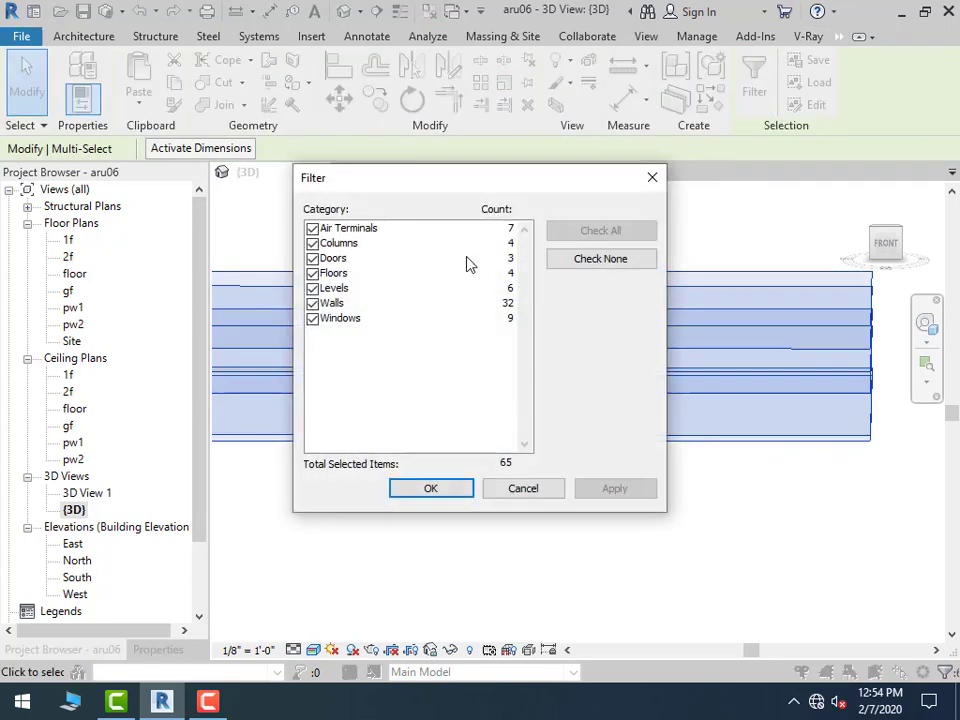
click(600, 259)
click(312, 288)
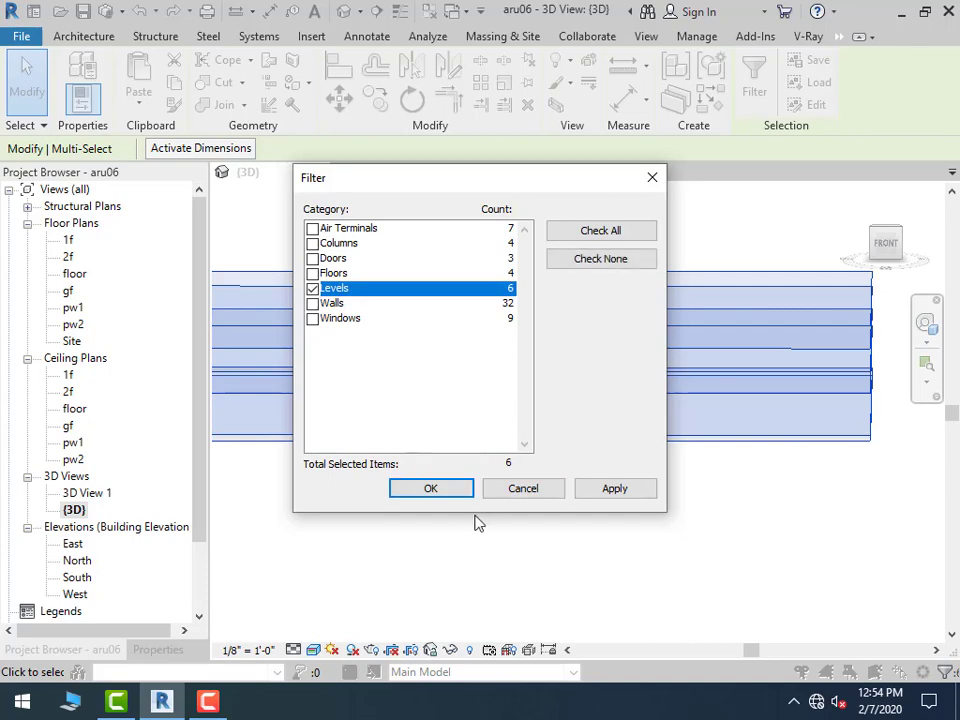
click(430, 488)
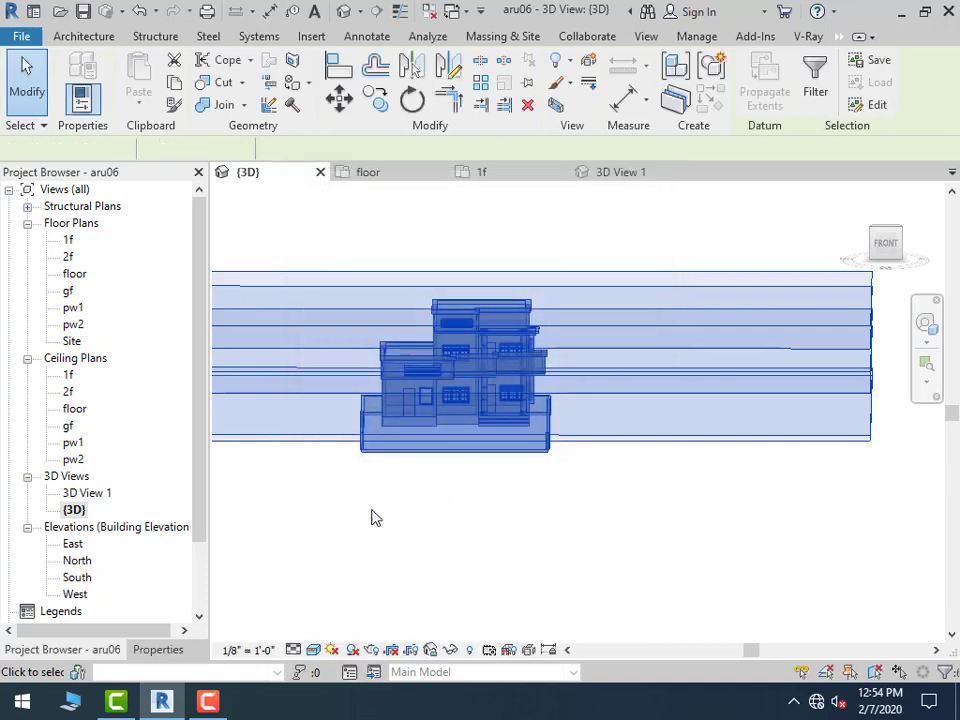
click(568, 61)
click(577, 98)
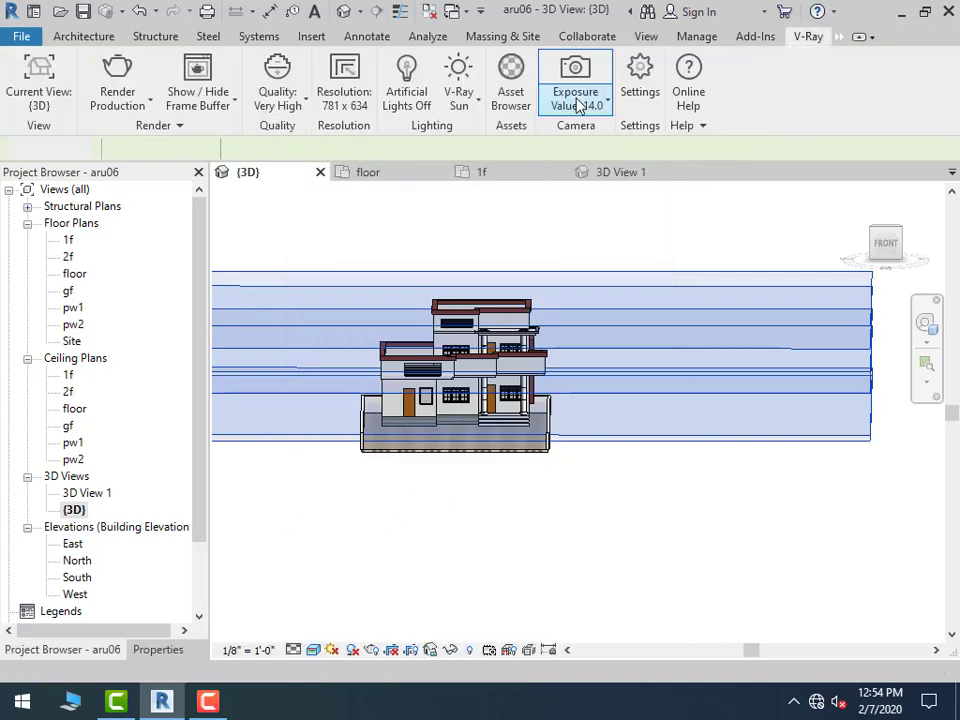
double_click(87, 493)
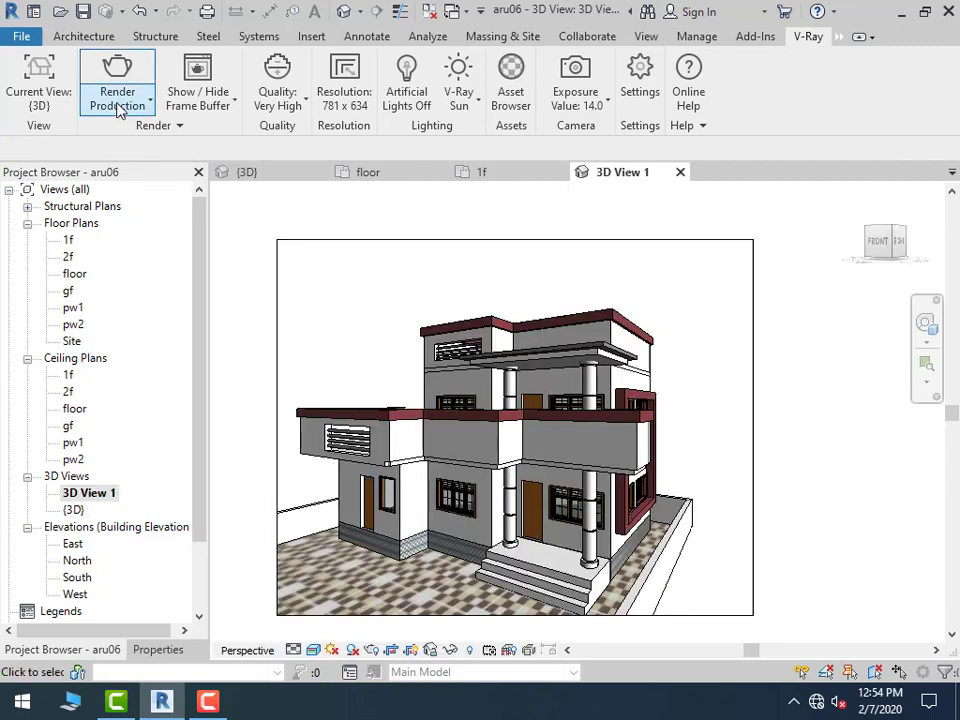
Run a production render of 3D View 1, then close its windows
click(117, 107)
click(118, 137)
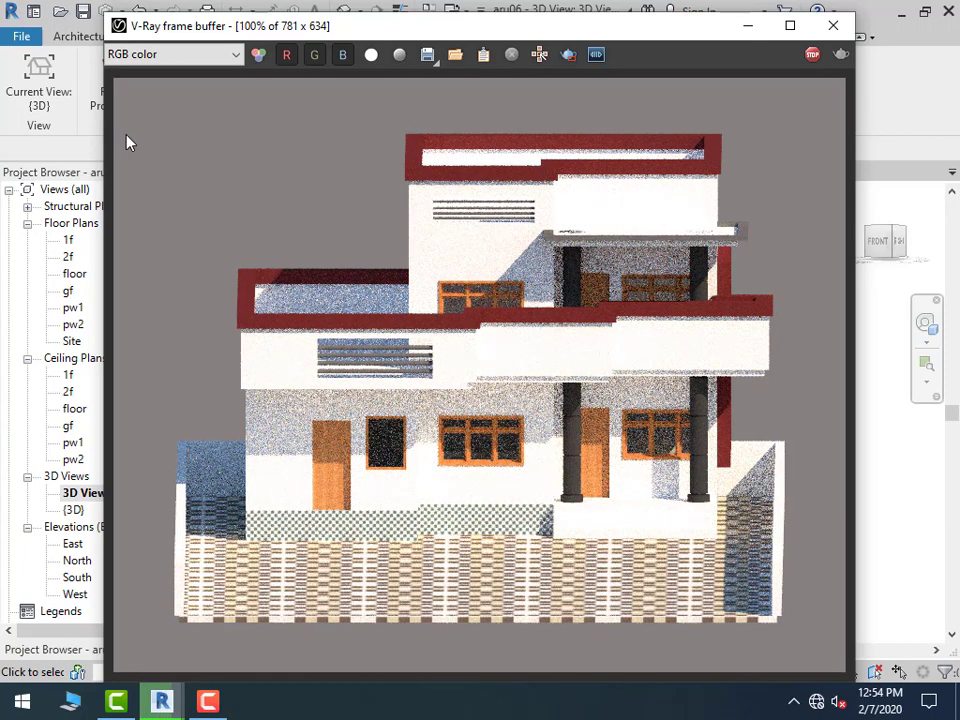
click(831, 26)
click(750, 295)
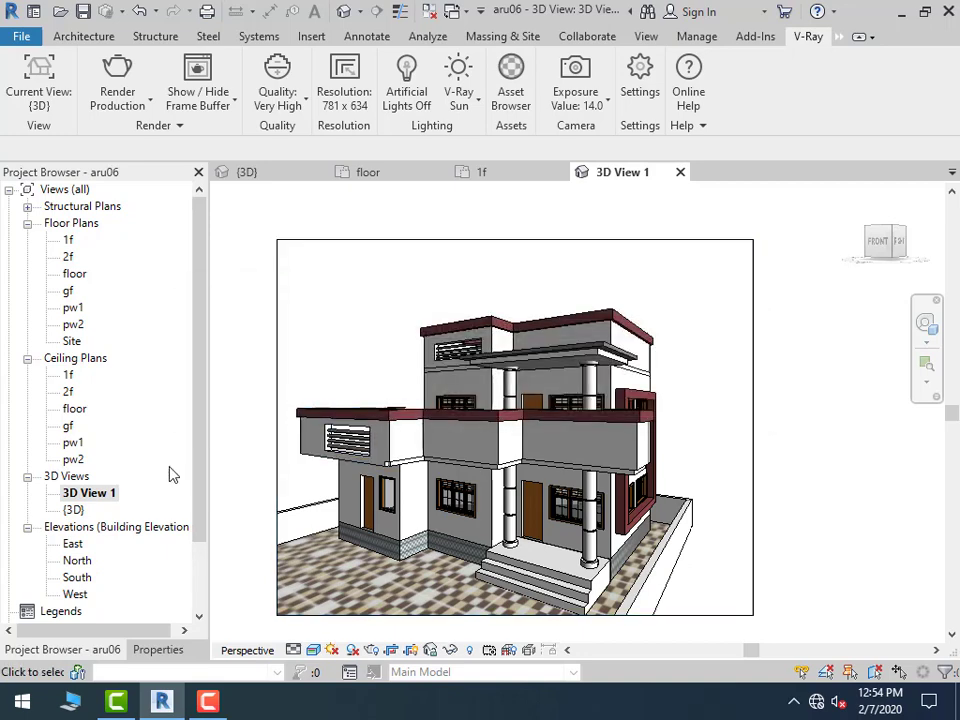
Delete the extra {3D} view from the Project Browser
click(74, 510)
right_click(74, 510)
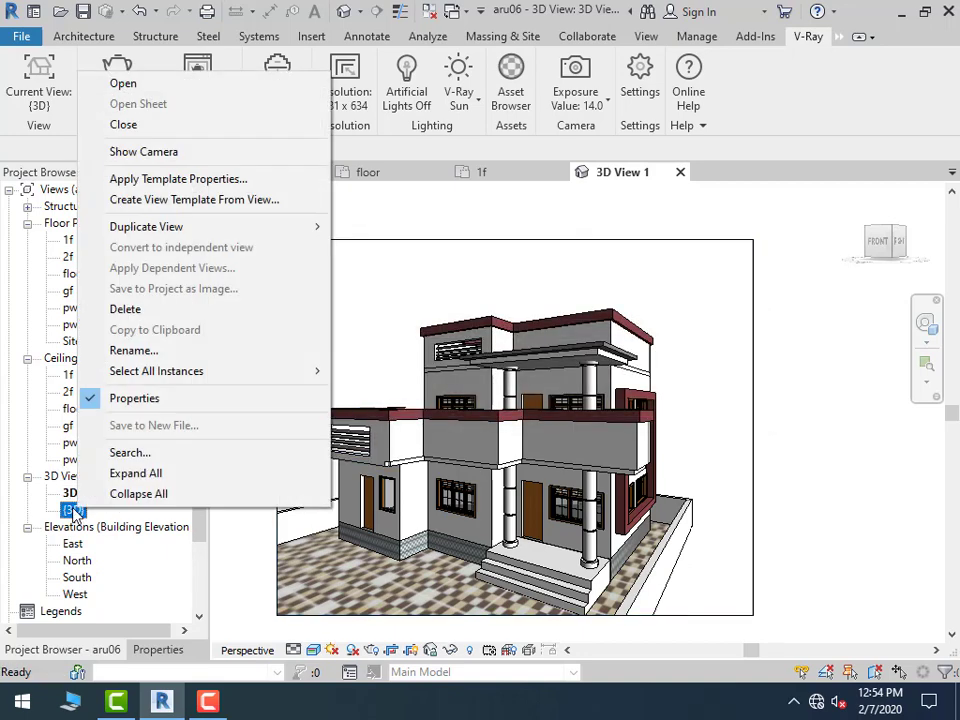
click(157, 311)
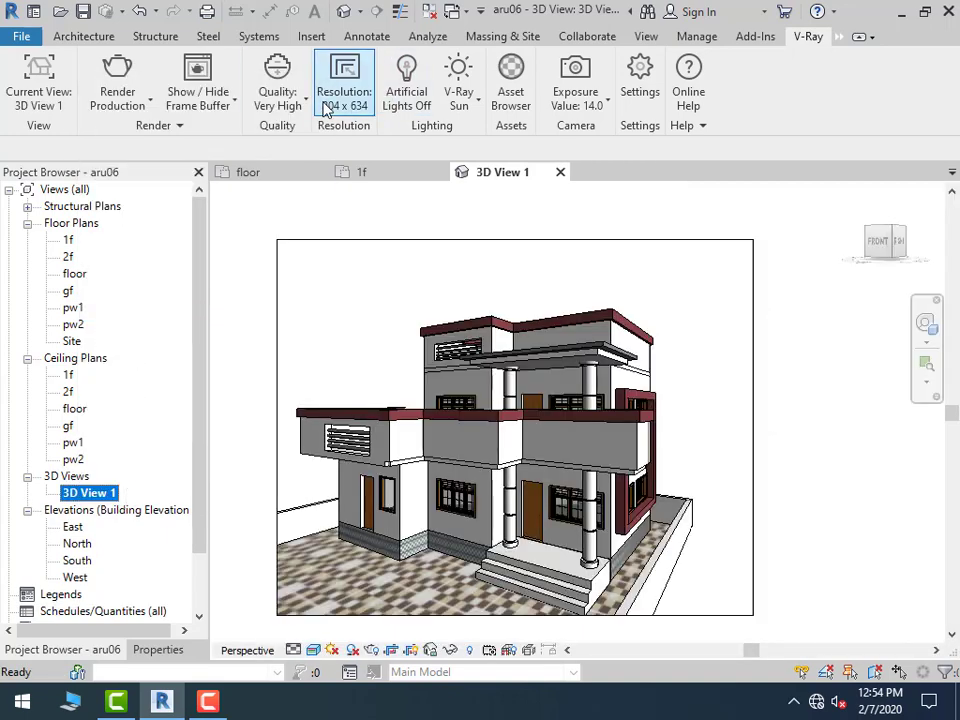
Render 3D View 1 again with V-Ray, view it maximized, then close the render windows
click(135, 105)
click(140, 138)
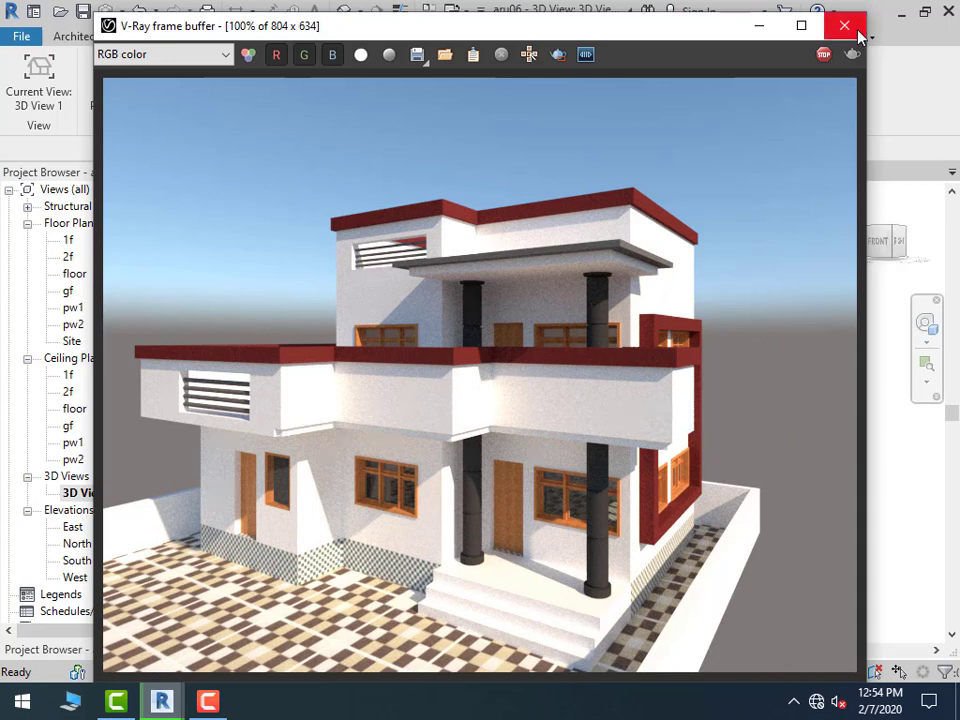
click(800, 26)
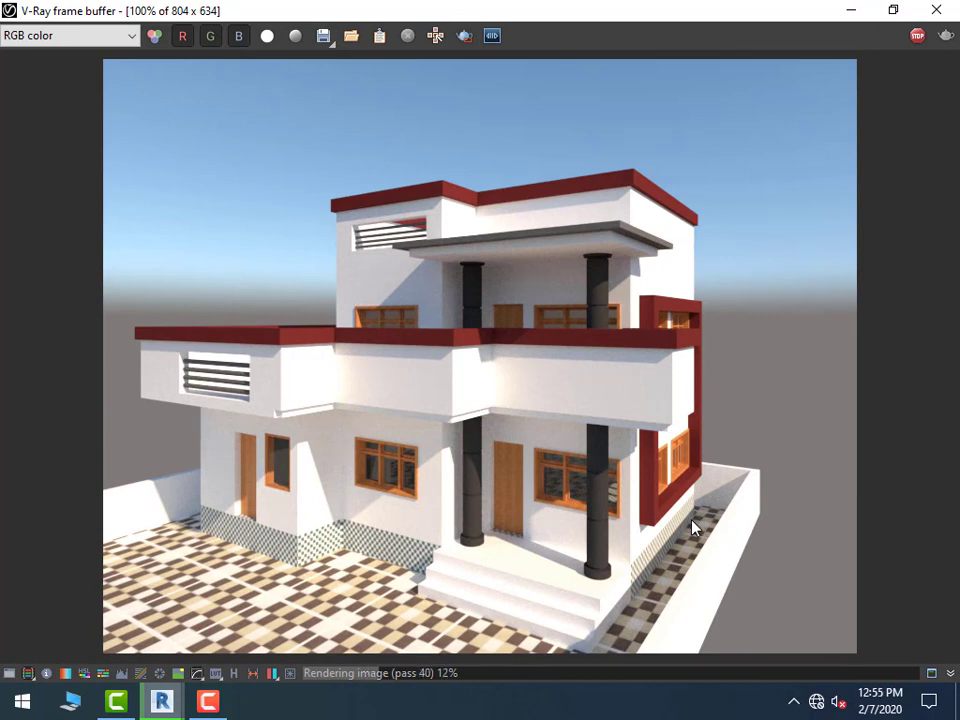
click(932, 14)
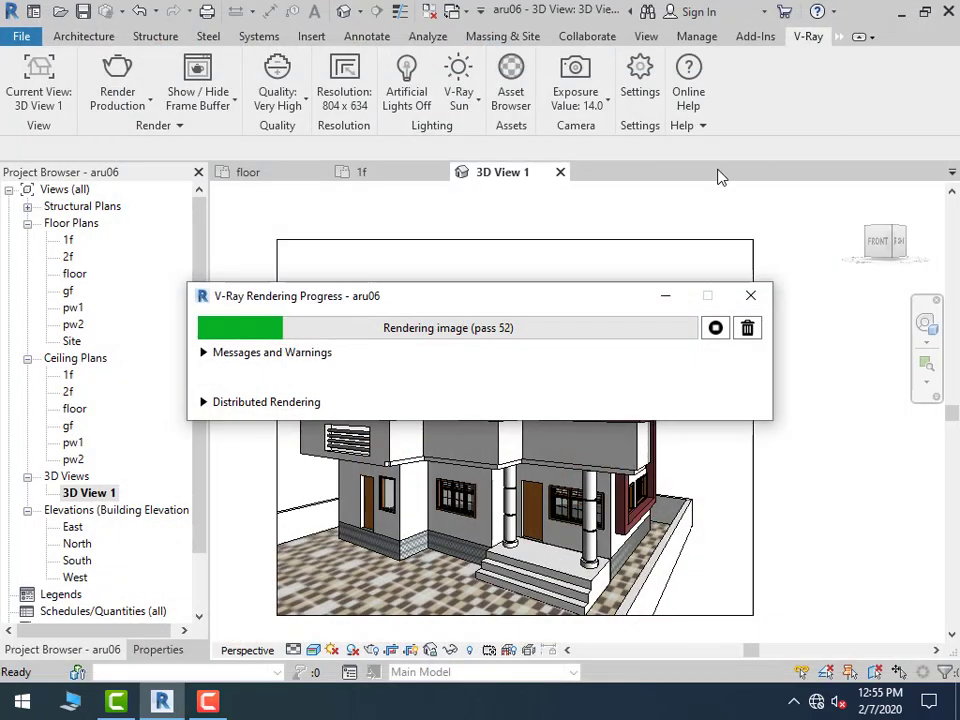
click(752, 301)
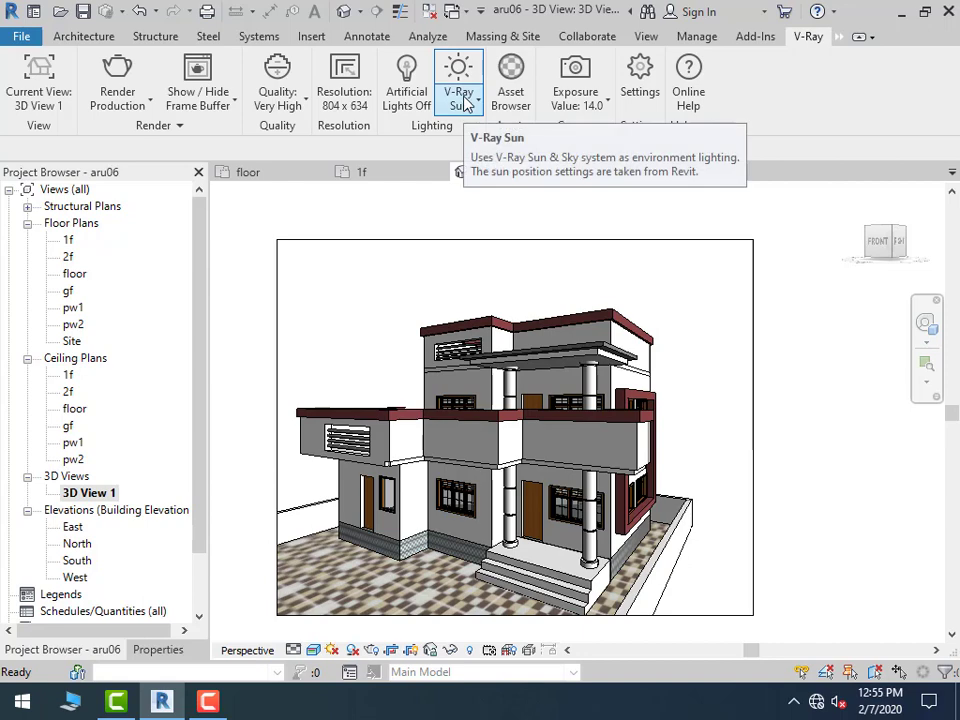
In V-Ray Sun settings, set the background to Revit with brightness 15
click(418, 116)
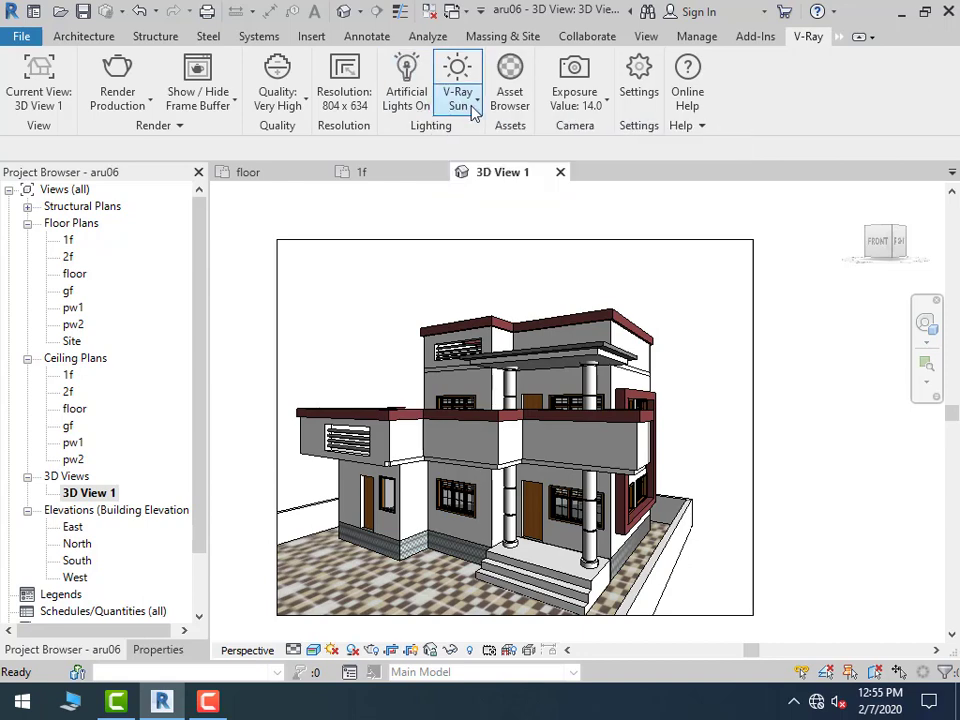
click(472, 105)
click(483, 138)
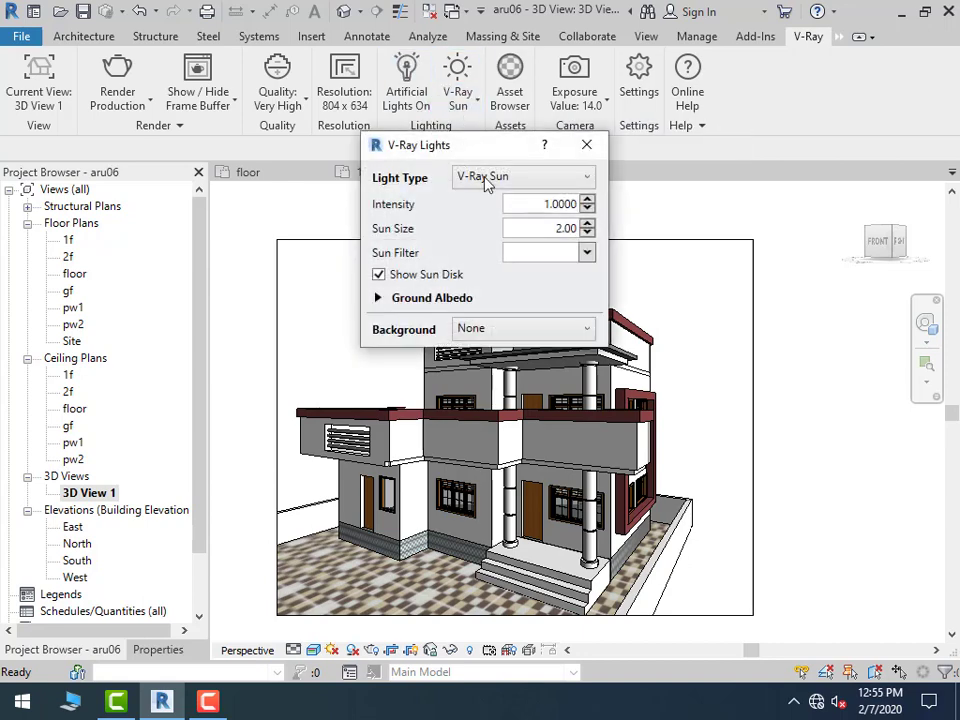
click(496, 338)
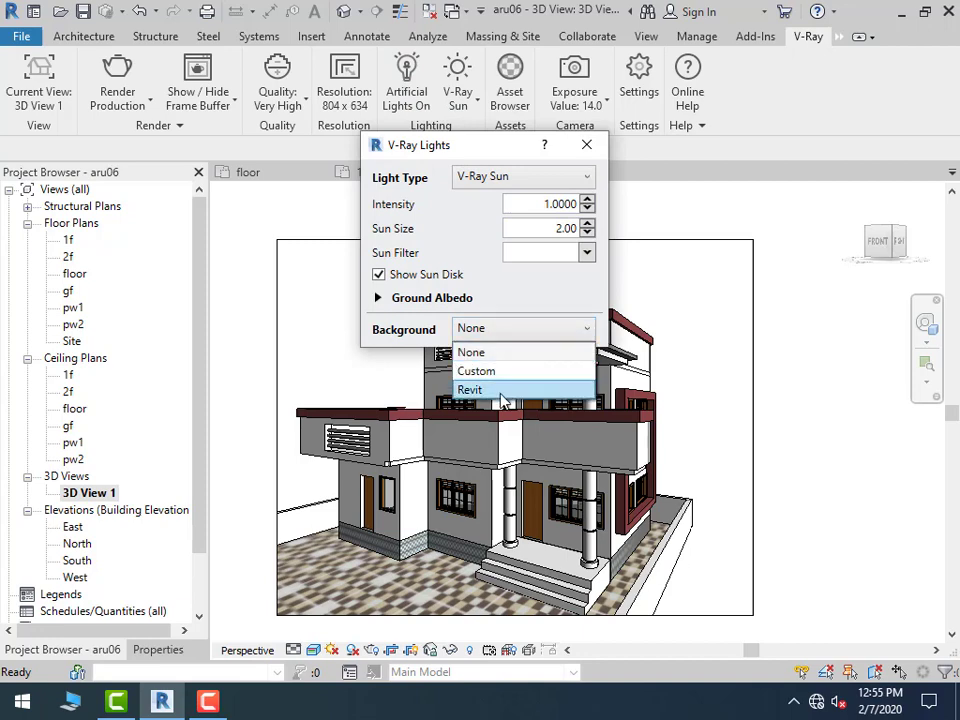
click(502, 388)
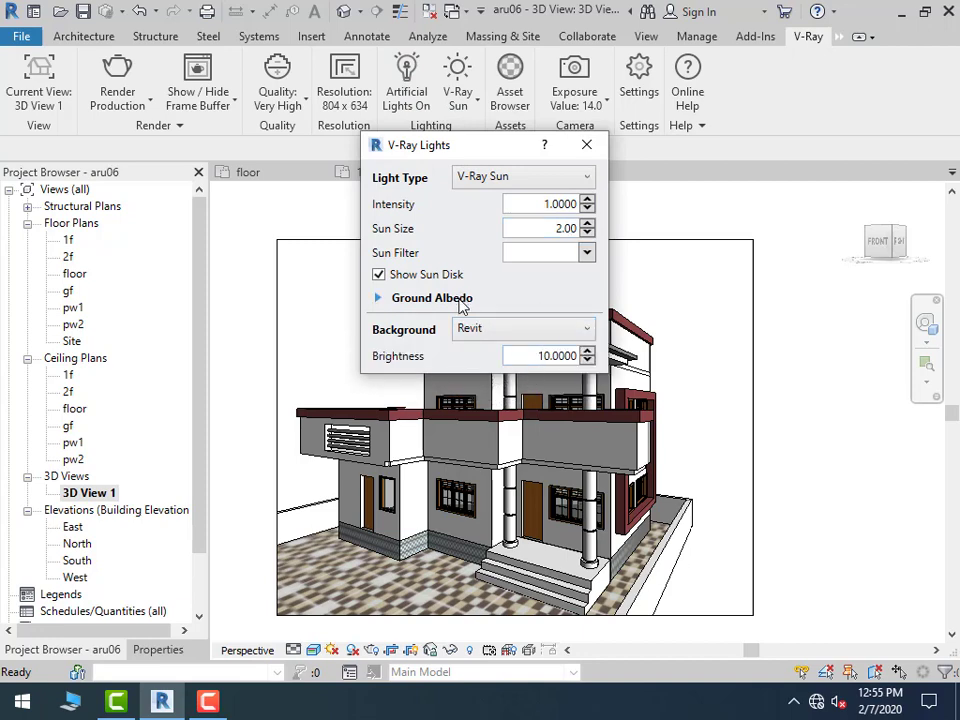
drag(529, 354, 598, 361)
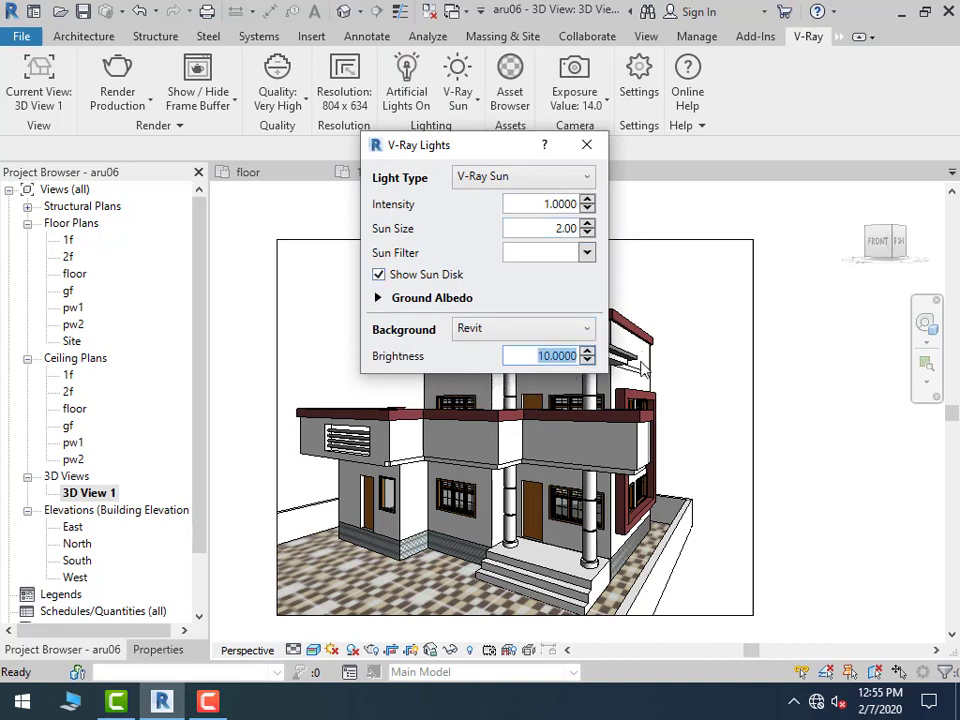
text(15)
key(Tab)
click(432, 297)
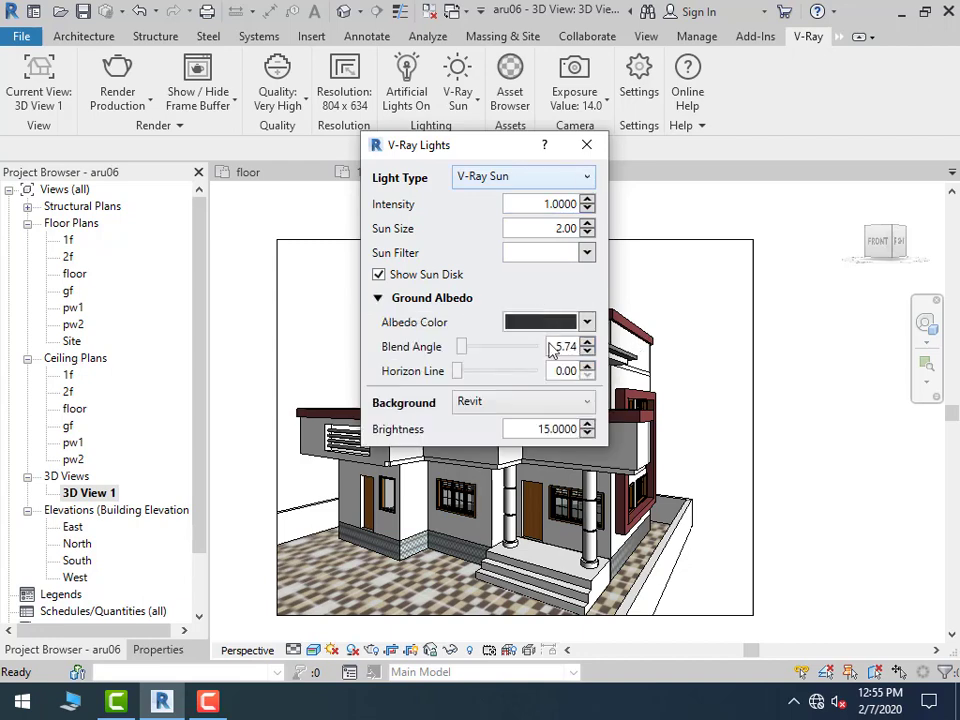
click(587, 145)
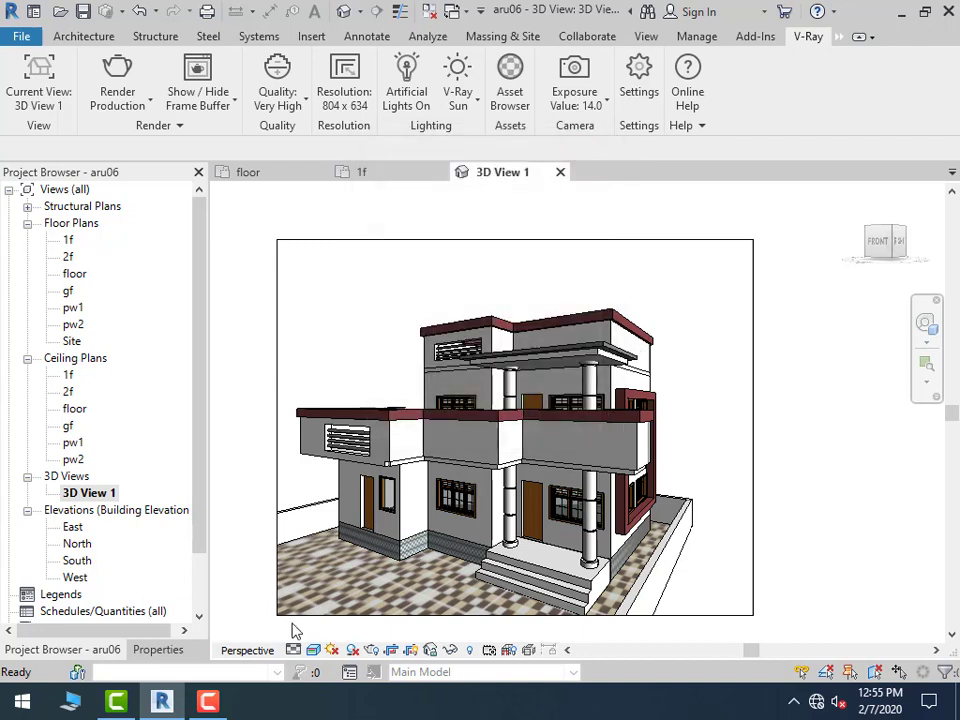
Set Revit's rendering background style to Sky: Cloudy
click(374, 651)
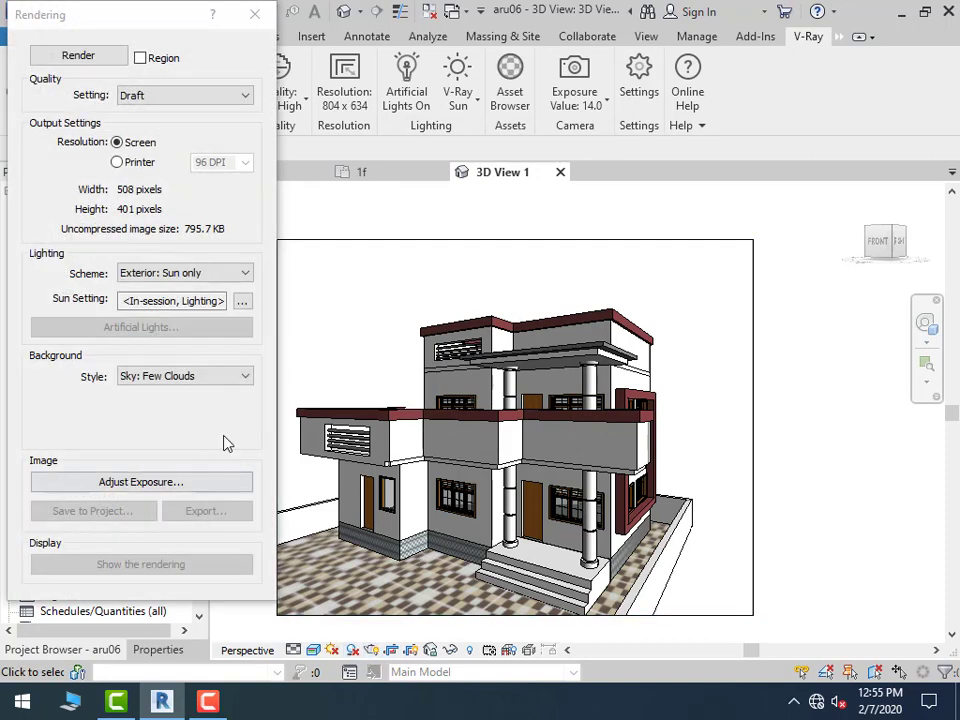
click(196, 378)
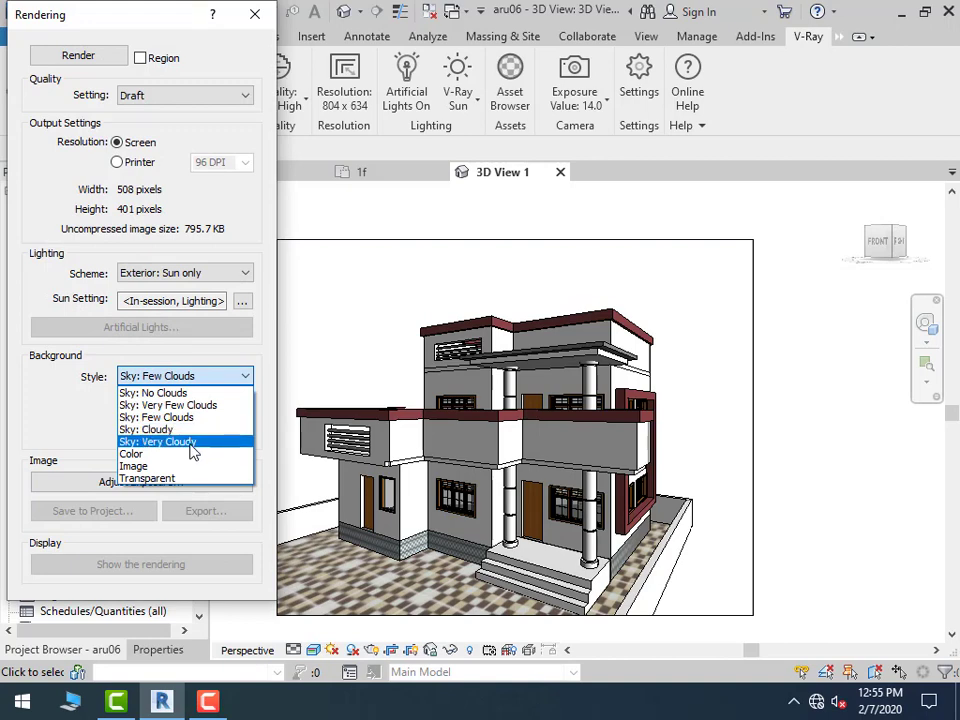
click(180, 430)
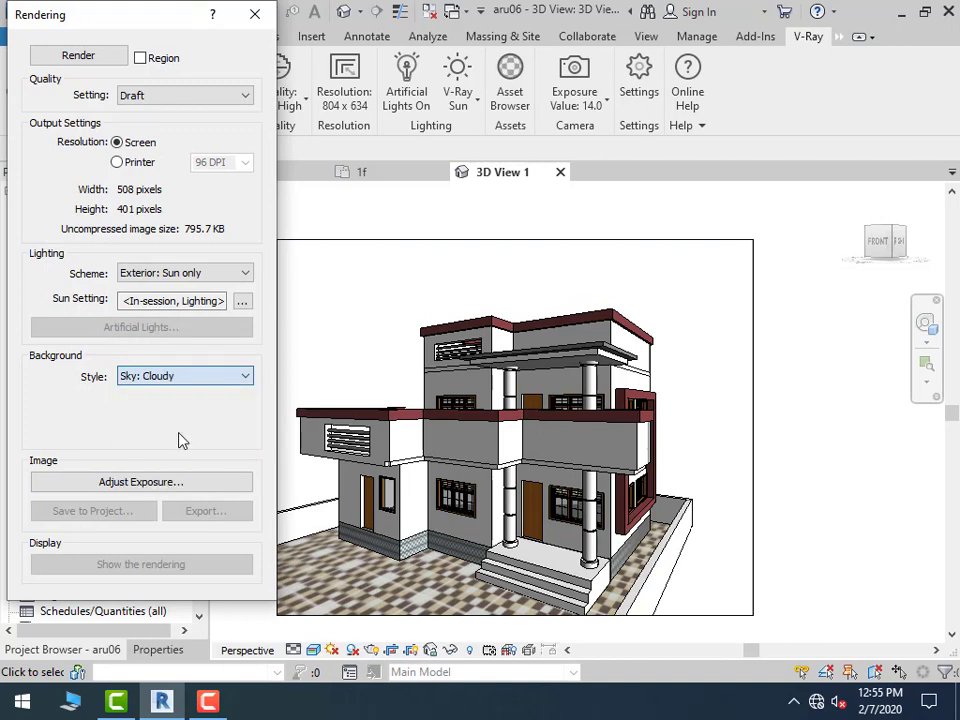
click(254, 15)
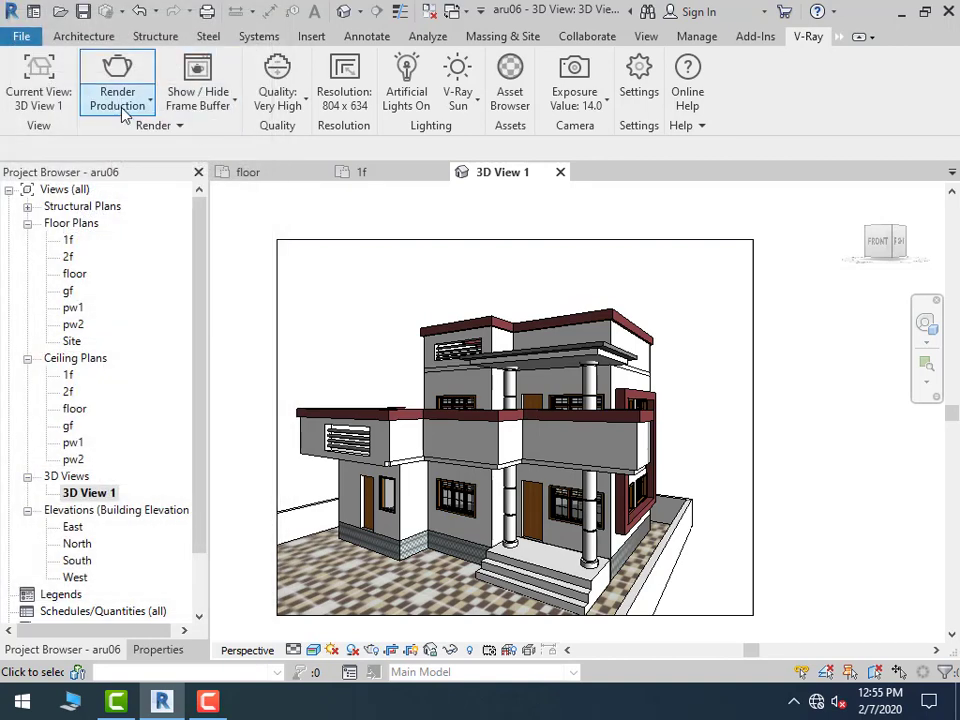
Run a production render with the cloudy sky, then close the render windows
click(117, 98)
click(131, 148)
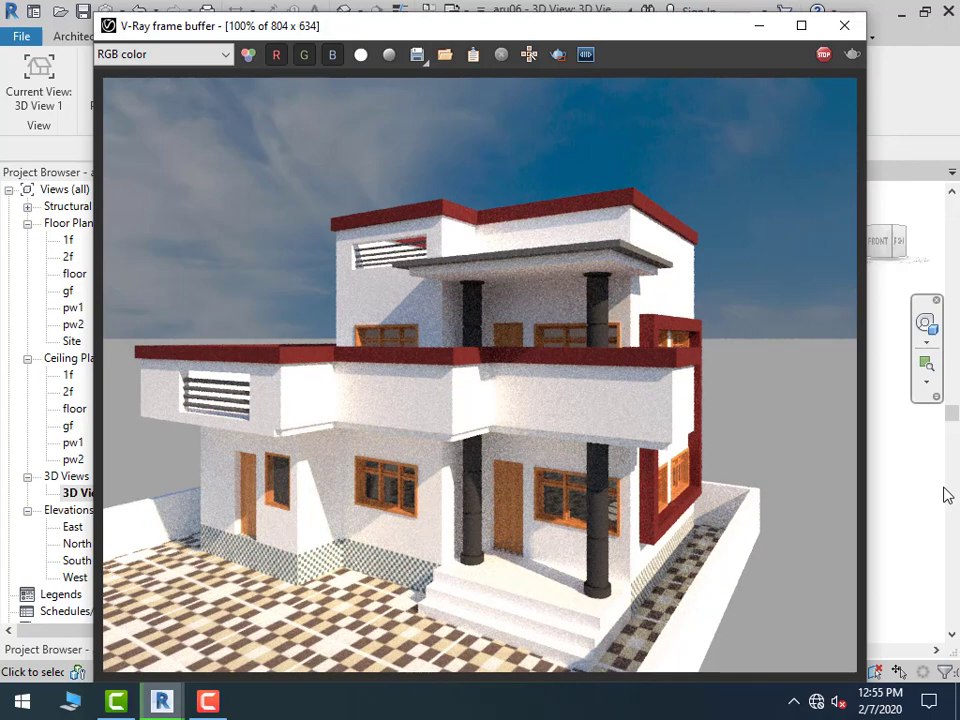
click(845, 30)
click(755, 300)
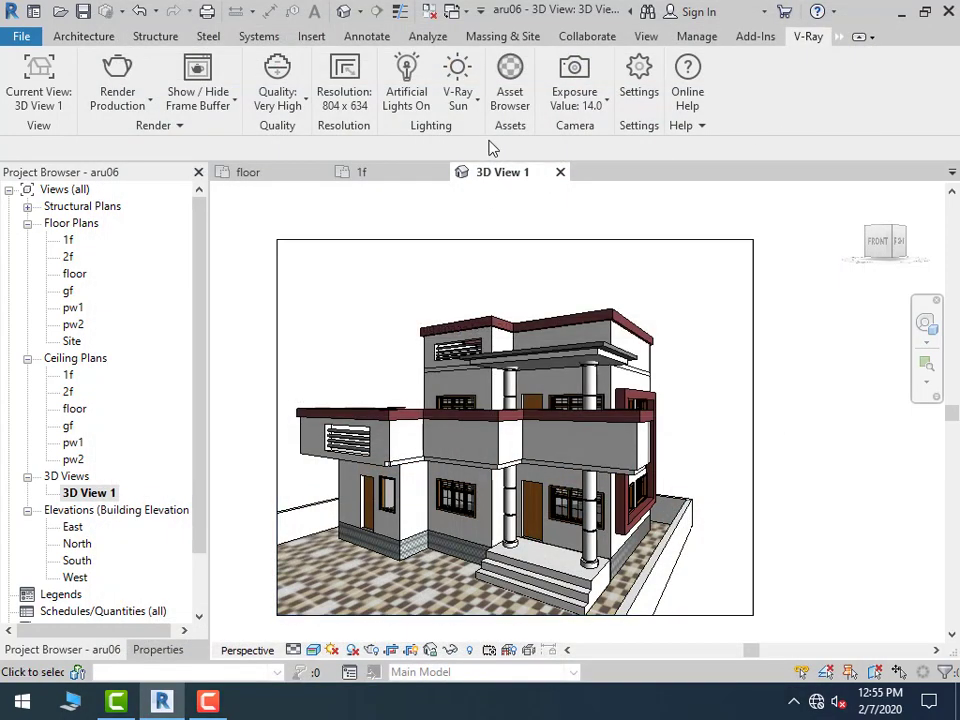
In the V-Ray Sun settings, replace background brightness 15 with 25 and close the dialog
click(463, 107)
click(487, 138)
drag(535, 356, 651, 360)
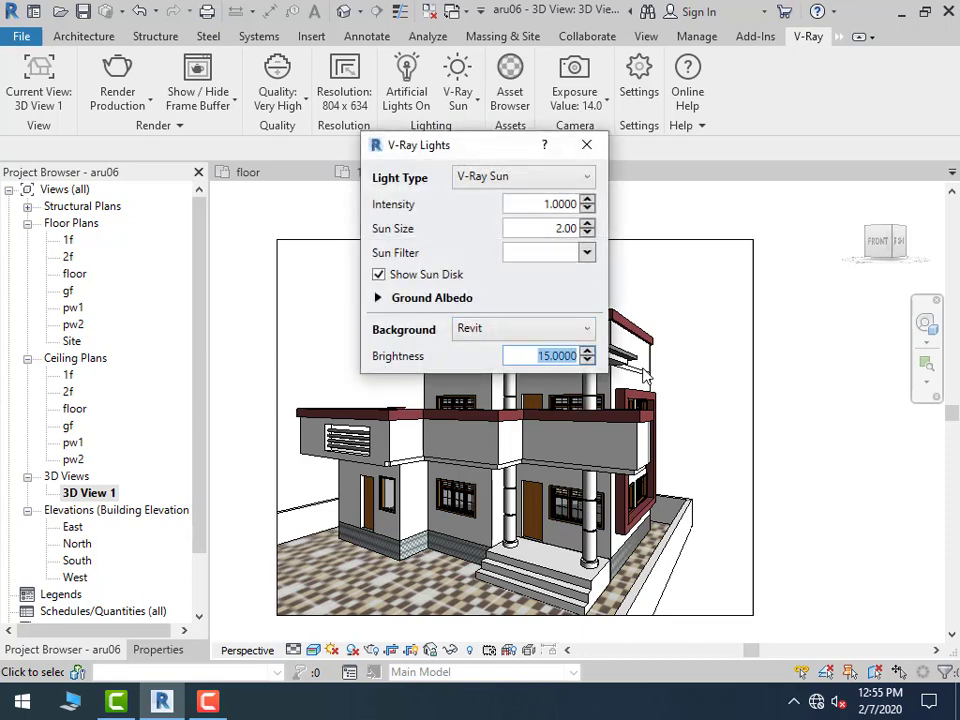
text(25)
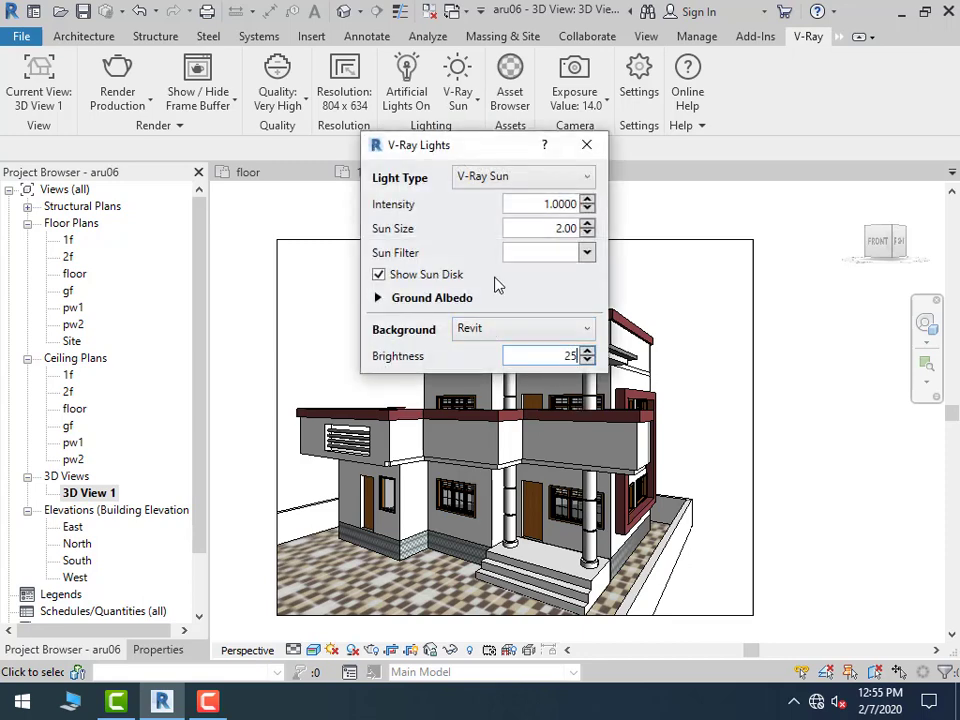
click(499, 298)
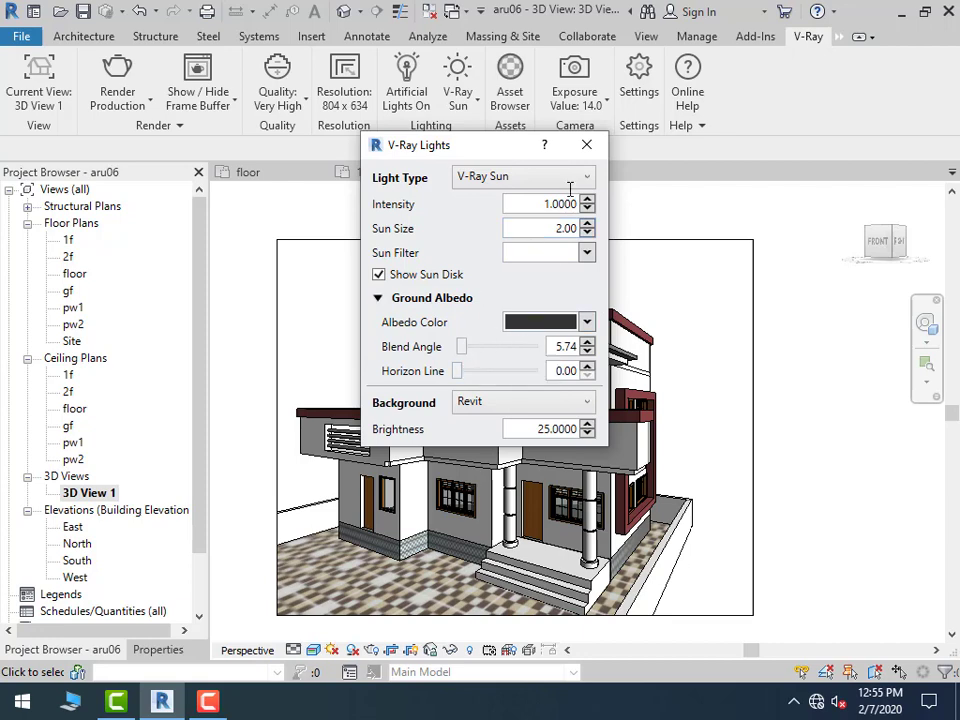
click(586, 145)
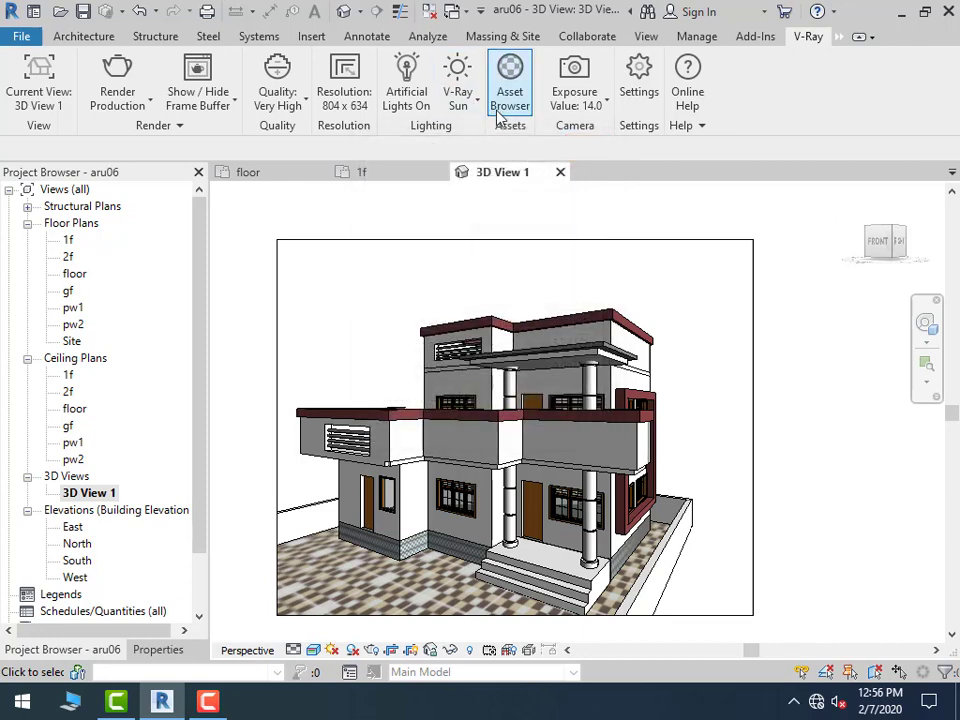
click(124, 92)
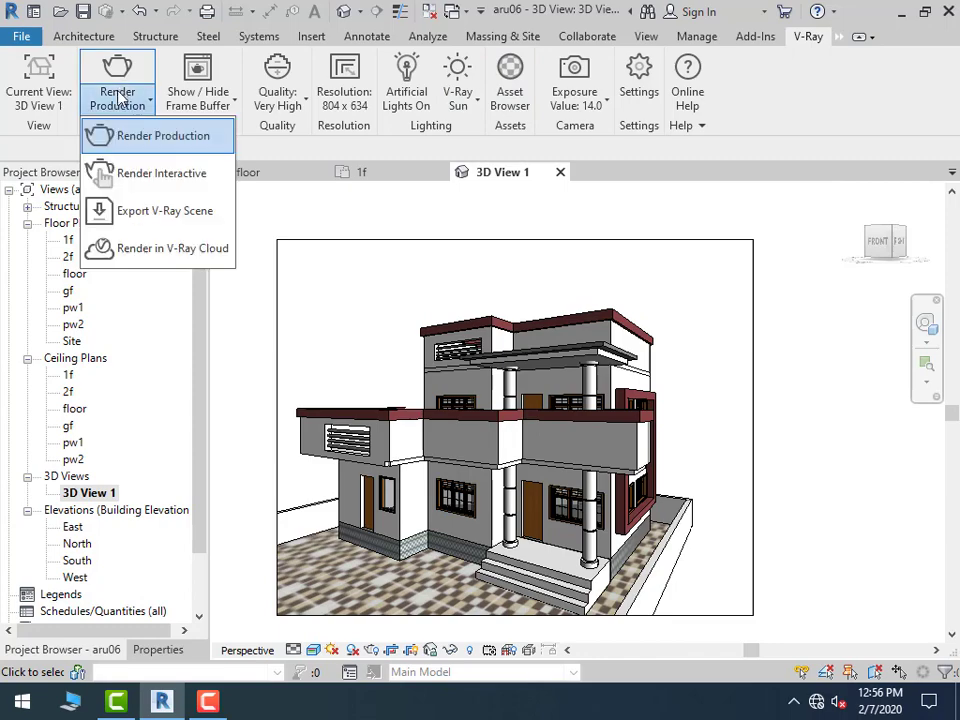
Run the final V-Ray production render and view it in a maximized frame buffer
click(130, 140)
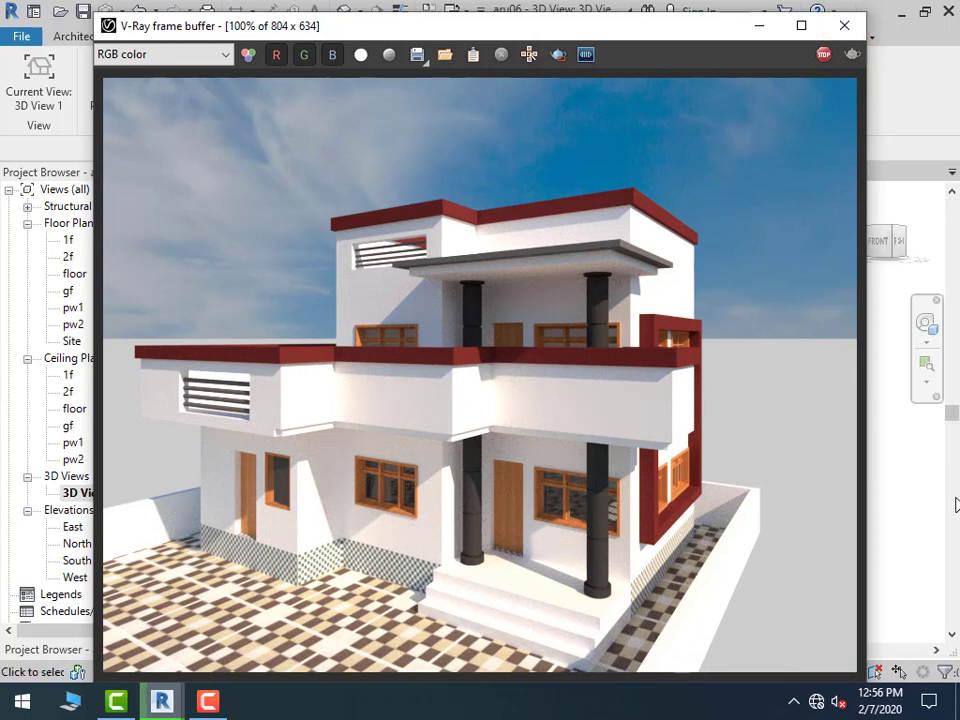
click(801, 25)
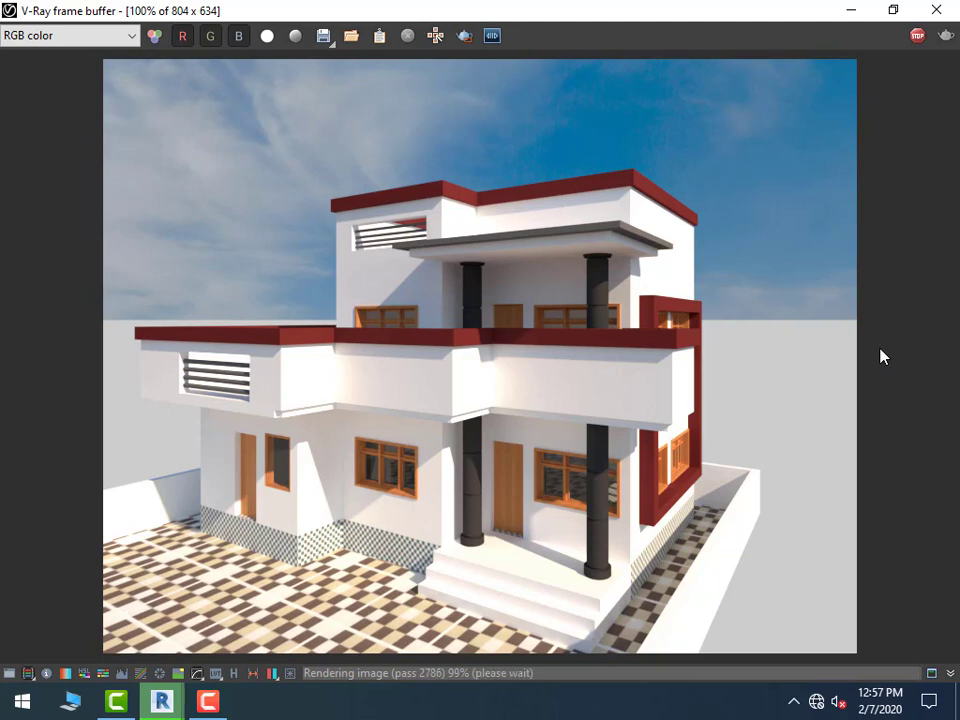
Save the current V-Ray render channel to the Desktop as a PNG named 'vray image'
click(327, 37)
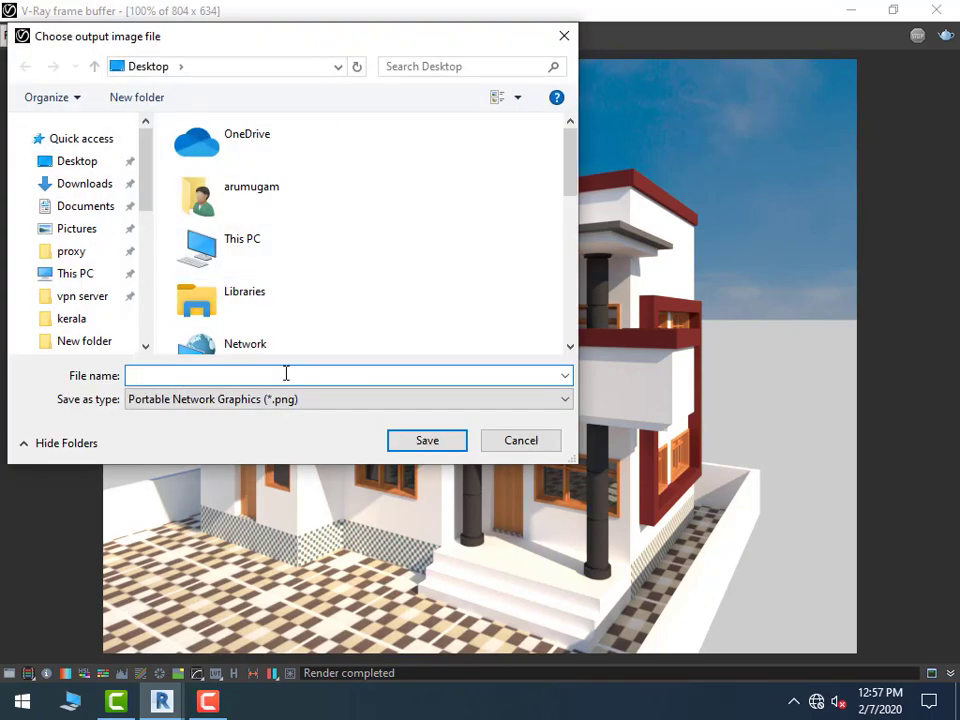
text(vray )
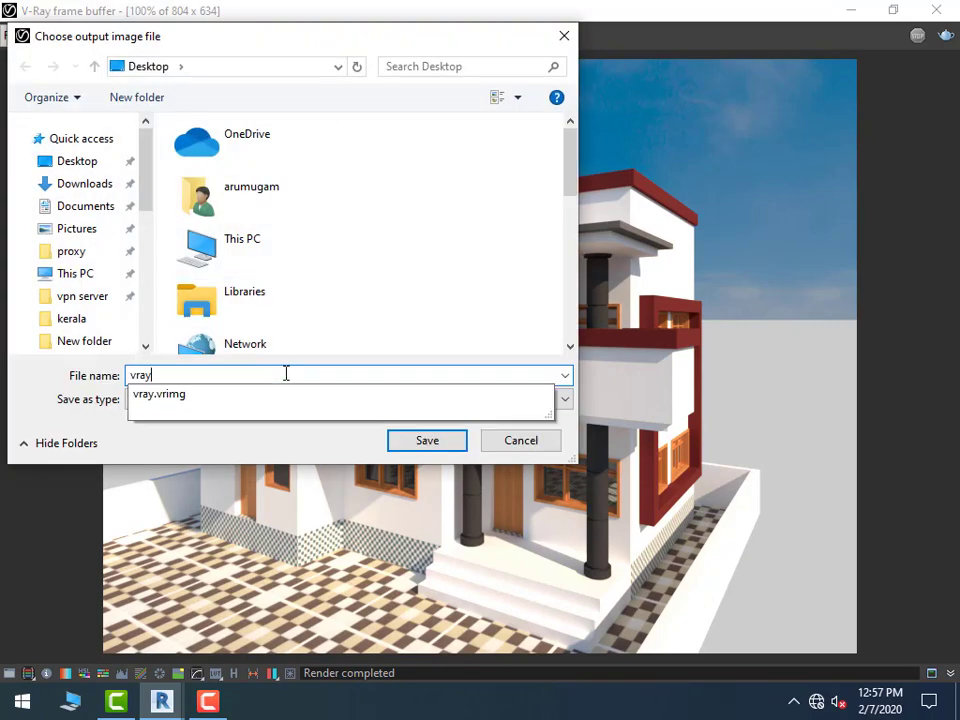
text(ima)
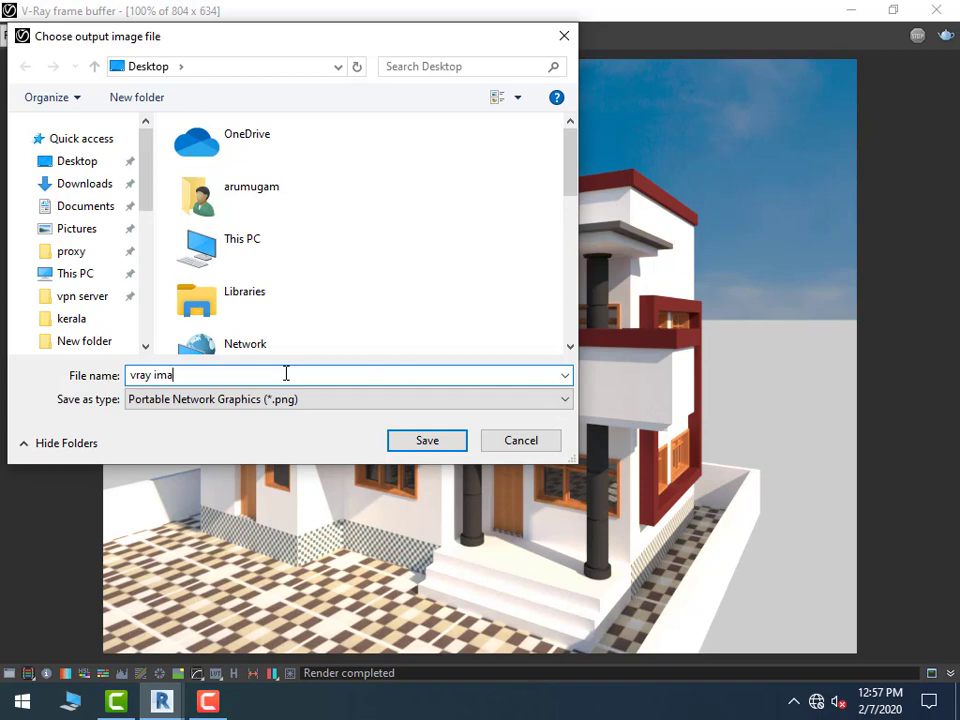
text(ge)
click(437, 446)
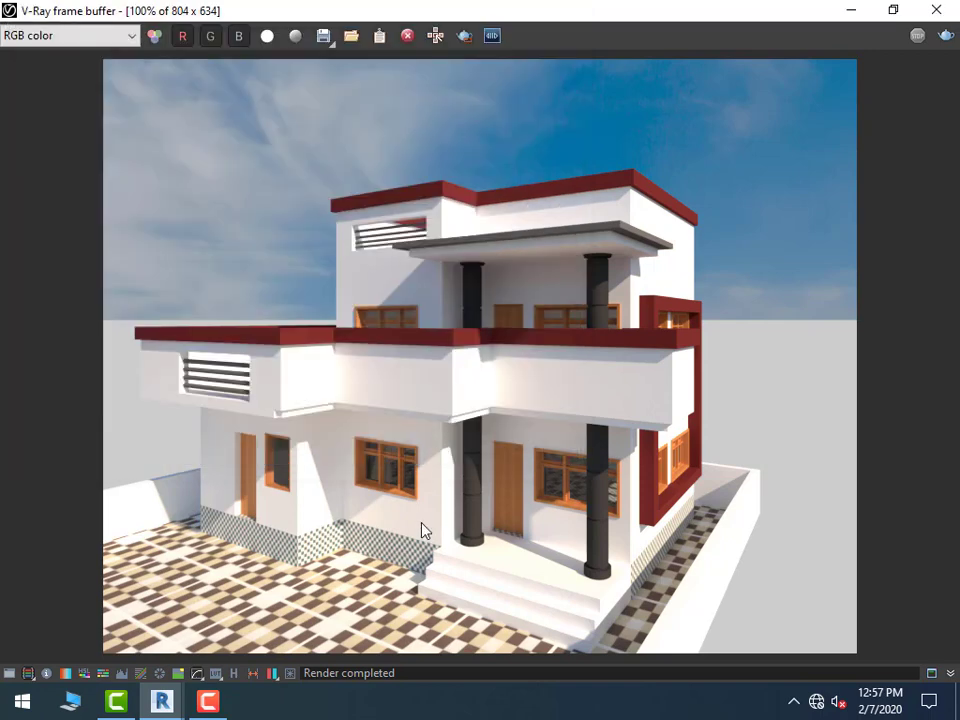